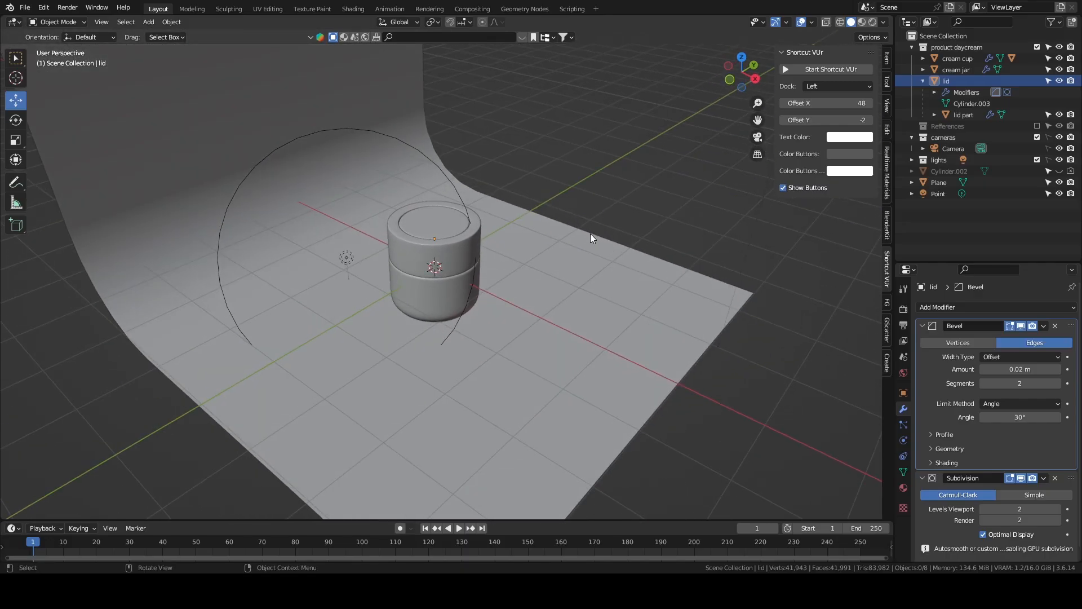
{"action": "middle_click_drag", "start_coordinate": [590, 233], "coordinate": [35, 65]}
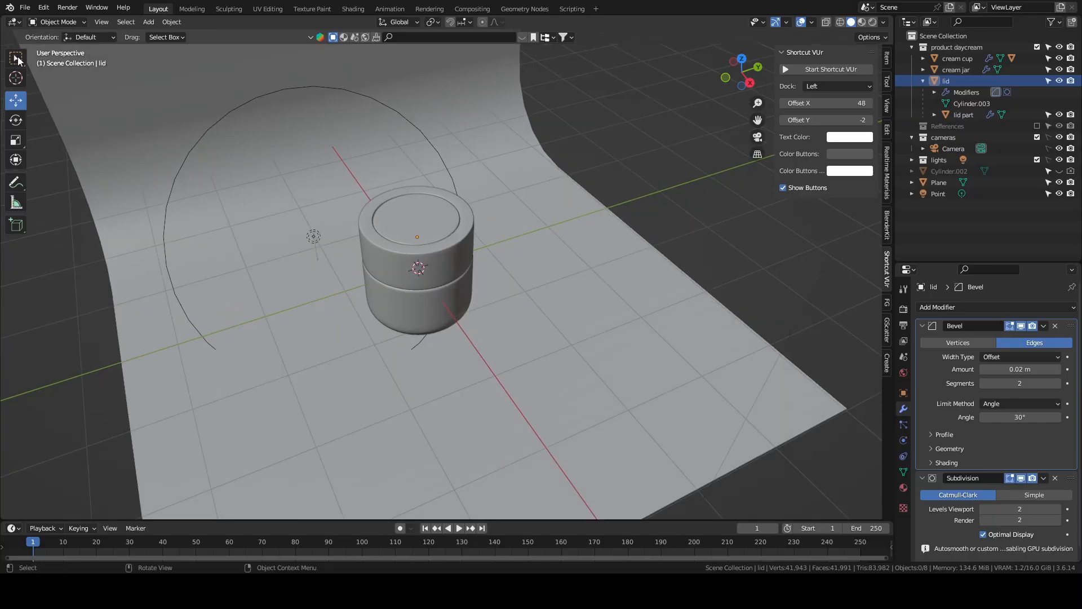
{"action": "left_click", "coordinate": [148, 22]}
{"action": "mouse_move", "coordinate": [176, 39]}
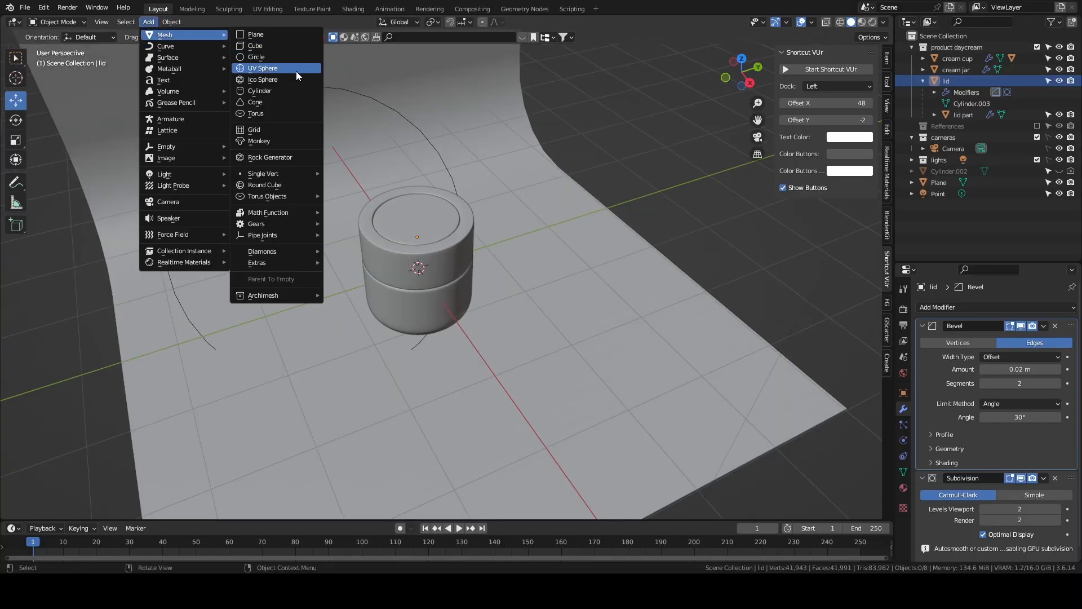
{"action": "middle_click_drag", "start_coordinate": [305, 98], "coordinate": [466, 194]}
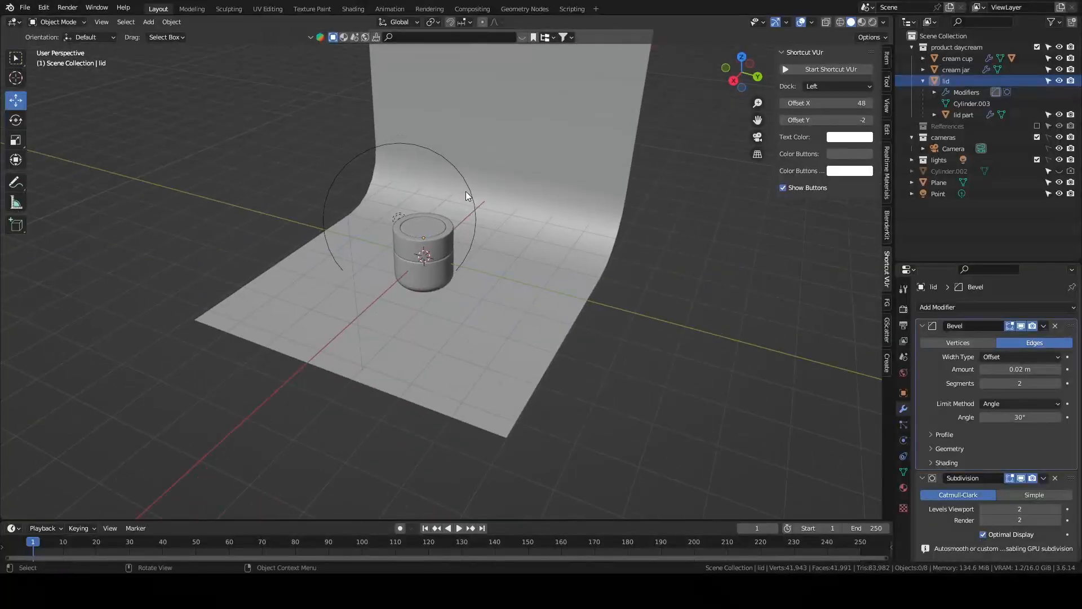
{"action": "mouse_move", "coordinate": [657, 246]}
{"action": "middle_mouse_down"}
{"action": "mouse_move", "coordinate": [666, 310]}
{"action": "mouse_move", "coordinate": [669, 252]}
{"action": "mouse_move", "coordinate": [654, 260]}
{"action": "middle_mouse_up"}
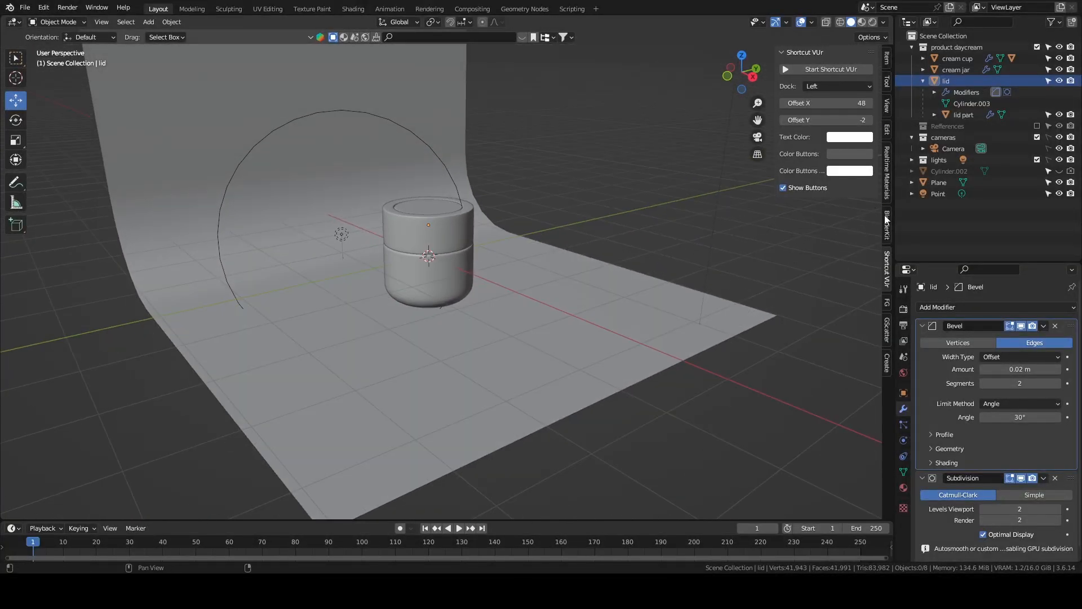
Start the Shortcut VUr on-screen input display.
{"action": "left_click", "coordinate": [829, 70]}
{"action": "middle_click_drag", "start_coordinate": [428, 315], "coordinate": [488, 253]}
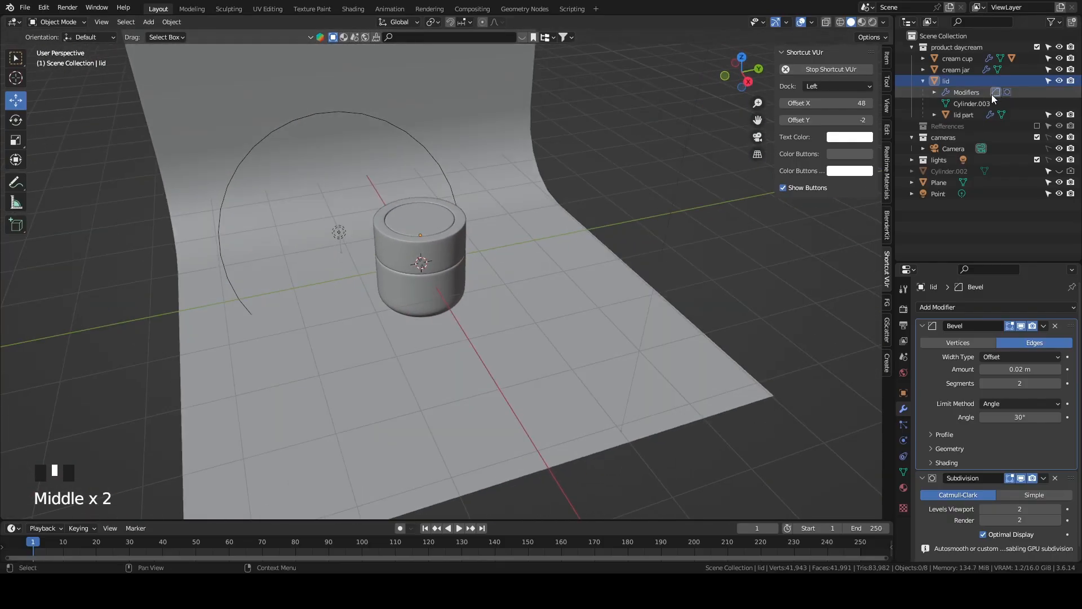
Create a new collection in the Scene Collection and name it ENVIROMENT.
{"action": "right_click", "coordinate": [946, 217]}
{"action": "left_click", "coordinate": [941, 169]}
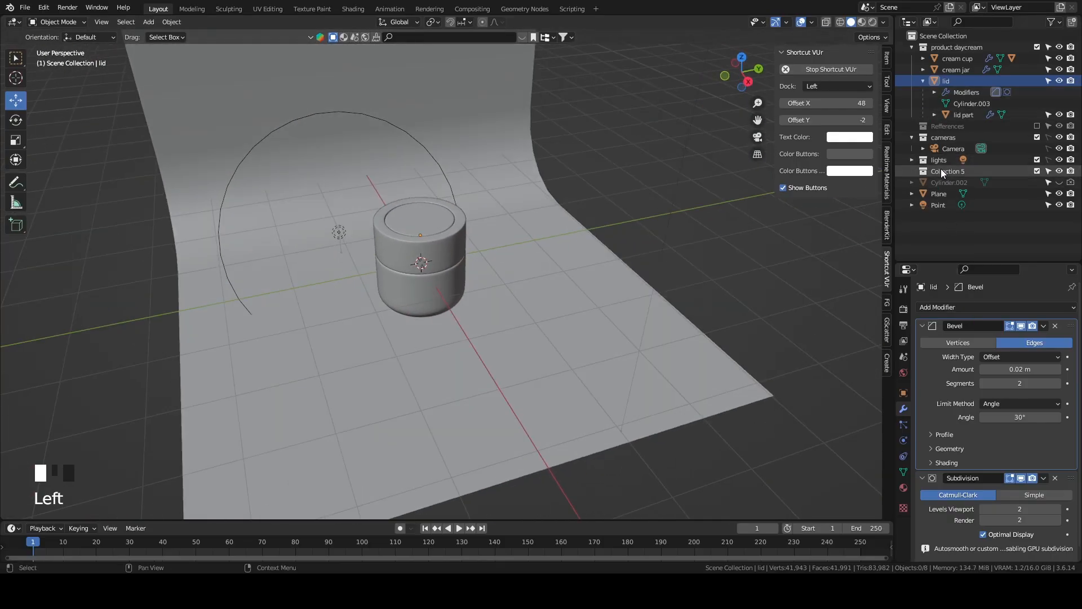
{"action": "double_click", "coordinate": [942, 170]}
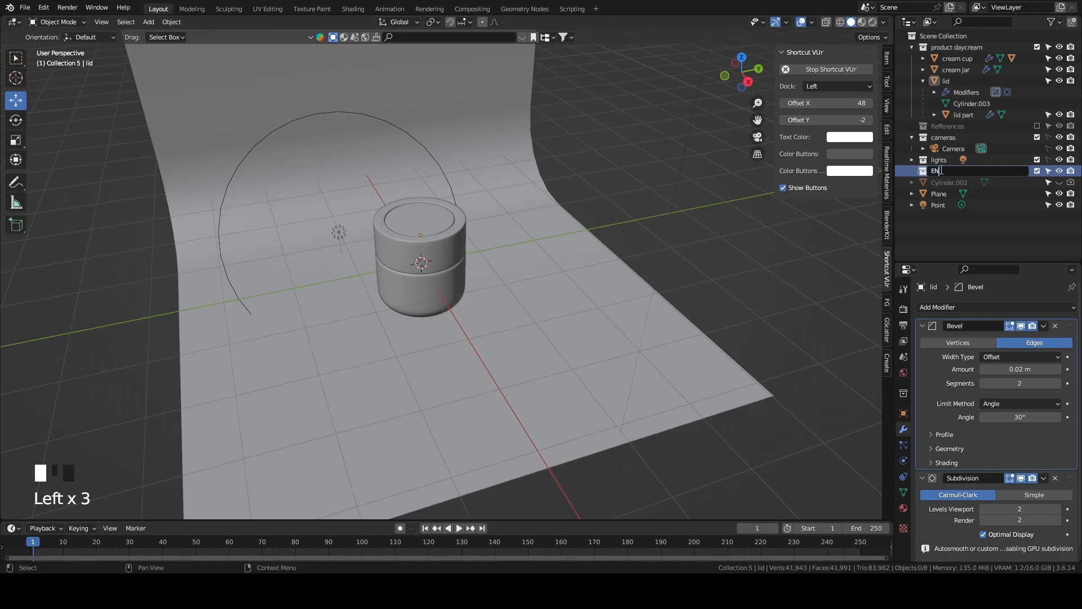
{"action": "type", "text": "ENVIROMENT"}
{"action": "key", "text": "Return"}
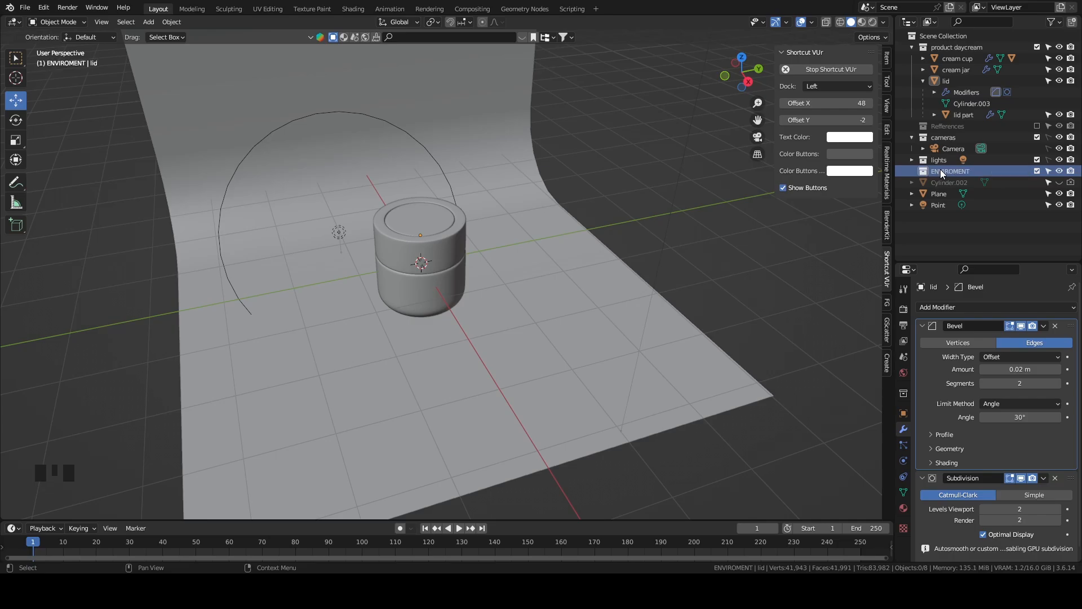
Move the backdrop Plane into the product daycream collection.
{"action": "left_click", "coordinate": [935, 194]}
{"action": "left_click_drag", "start_coordinate": [928, 197], "coordinate": [972, 64]}
Unhide Cylinder.002, lift it above the jar to check what it is, and delete it.
{"action": "left_click", "coordinate": [943, 205]}
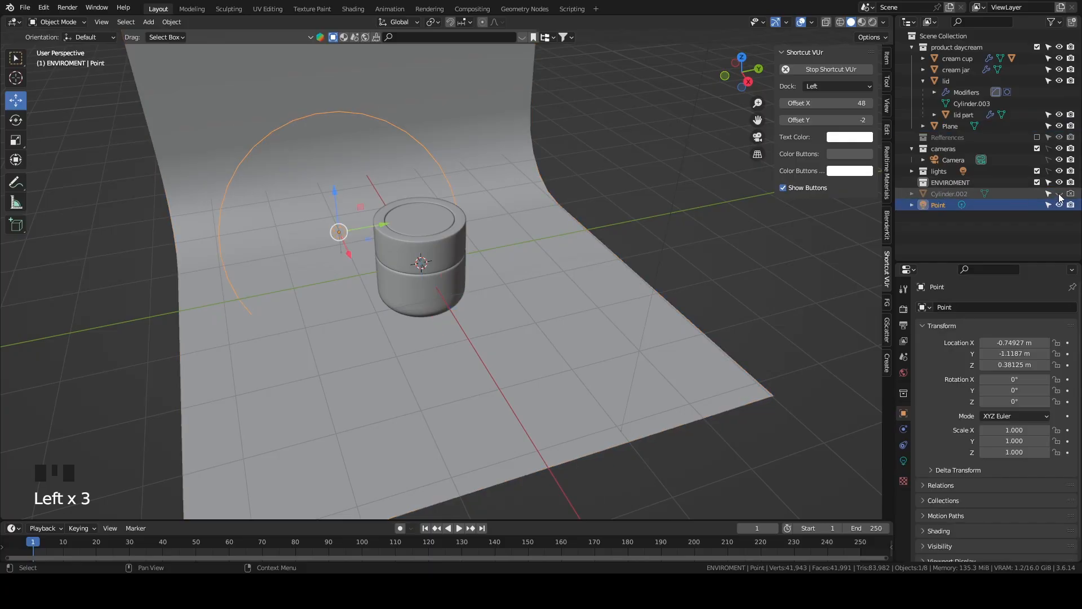
{"action": "left_click", "coordinate": [946, 197]}
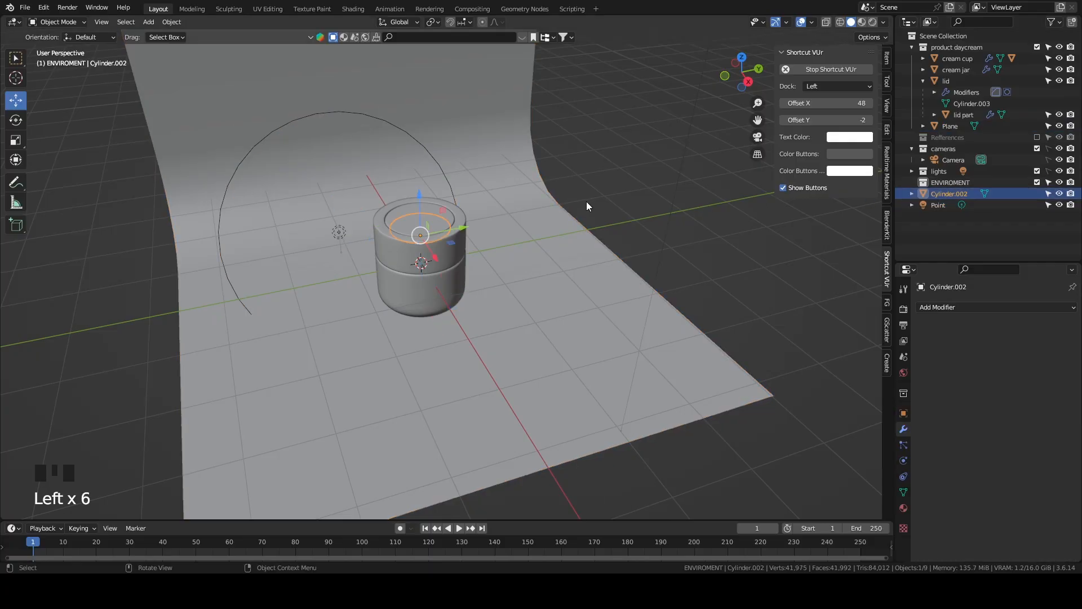
{"action": "left_click_drag", "start_coordinate": [424, 204], "coordinate": [426, 101]}
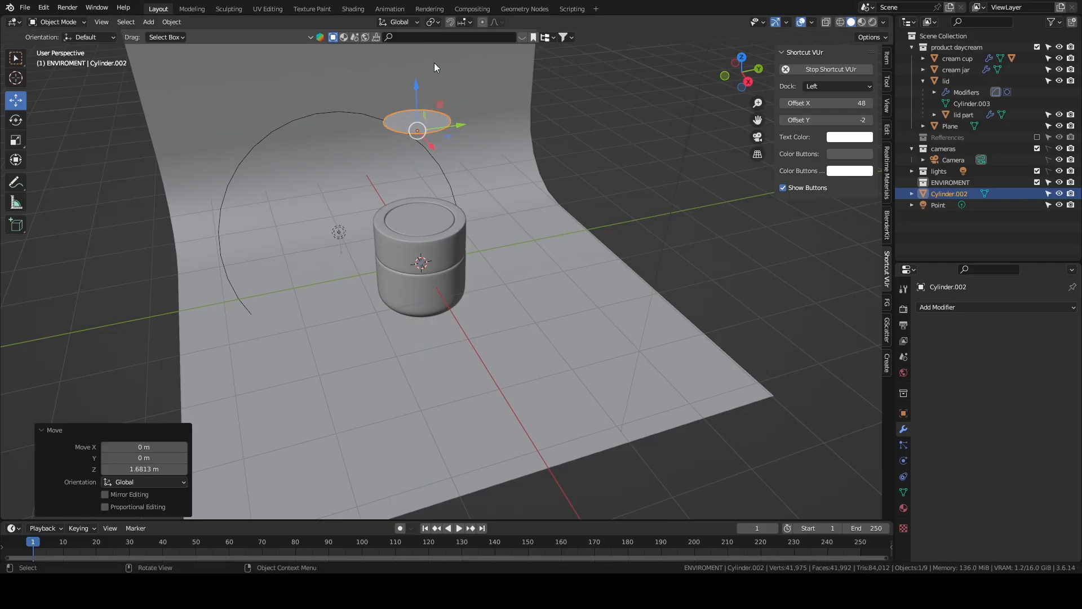
{"action": "key", "text": "Delete"}
Move the Point light into the cameras collection and exclude that collection from the view layer.
{"action": "left_click", "coordinate": [932, 192]}
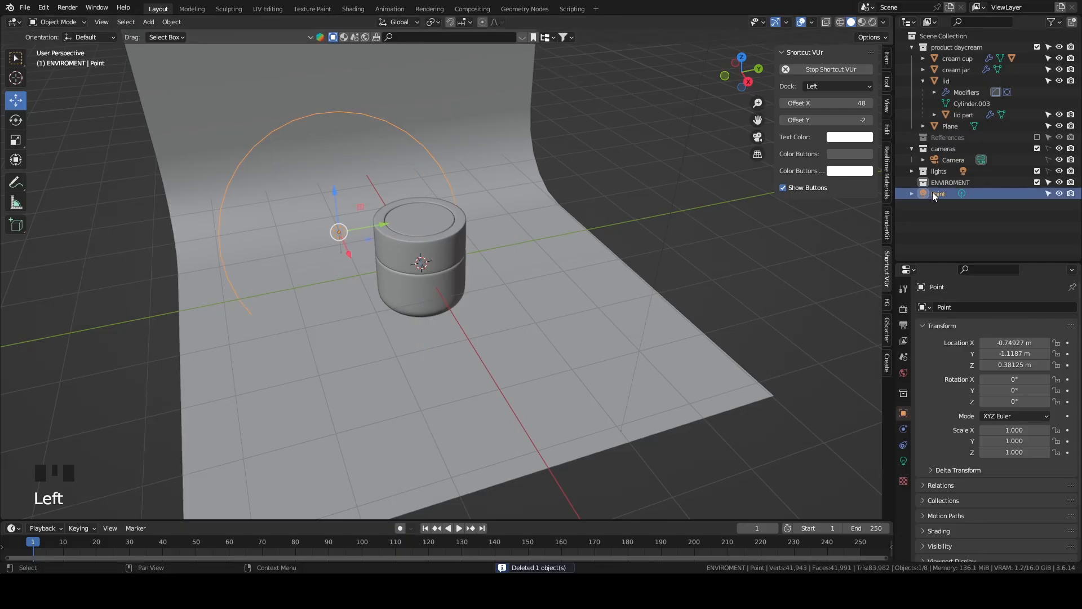
{"action": "left_click_drag", "start_coordinate": [932, 193], "coordinate": [953, 151]}
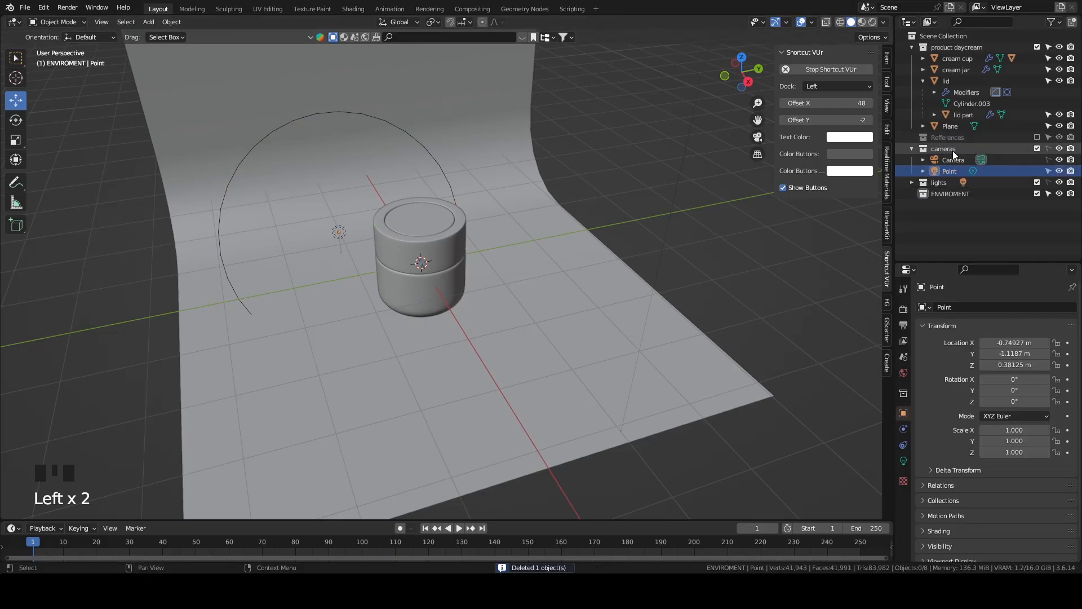
{"action": "left_click", "coordinate": [1037, 148]}
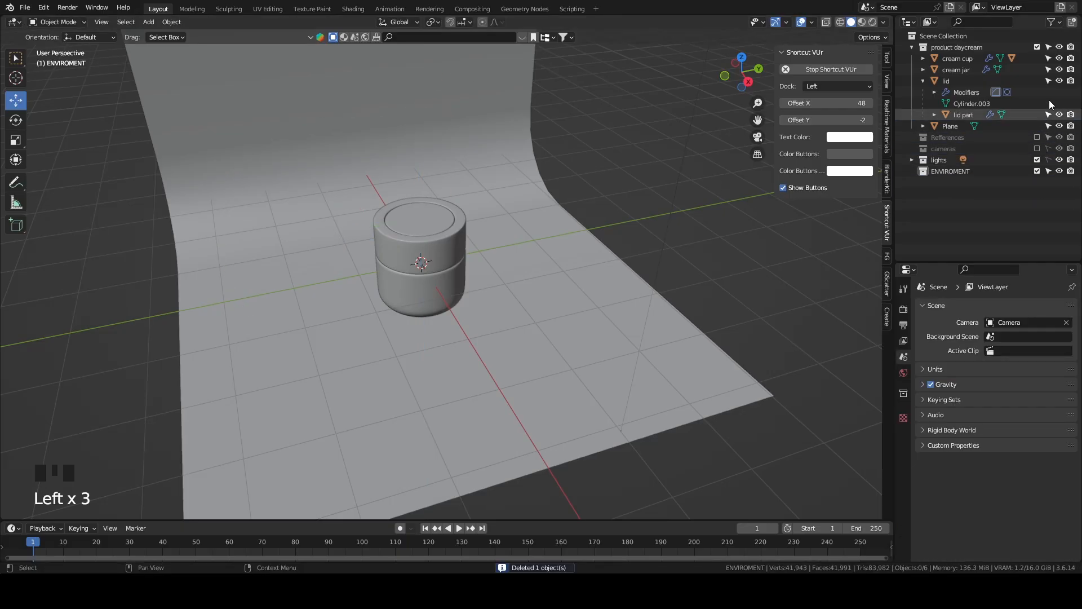
Exclude the product daycream collection from the view layer and make ENVIROMENT the active collection.
{"action": "left_click", "coordinate": [1037, 47]}
{"action": "left_click", "coordinate": [911, 81]}
{"action": "left_click", "coordinate": [911, 81]}
{"action": "mouse_move", "coordinate": [590, 243]}
{"action": "middle_mouse_down"}
{"action": "mouse_move", "coordinate": [673, 193]}
{"action": "mouse_move", "coordinate": [581, 229]}
{"action": "middle_mouse_up"}
{"action": "scroll", "coordinate": [581, 224], "scroll_direction": "up", "scroll_amount": 3}
{"action": "left_click", "coordinate": [961, 93]}
{"action": "left_click", "coordinate": [942, 92]}
{"action": "double_click", "coordinate": [942, 92]}
{"action": "key", "text": "Return"}
Bring the podium reference image into the front view as an image empty in the ENVIROMENT collection.
{"action": "middle_click_drag", "start_coordinate": [421, 175], "coordinate": [399, 197]}
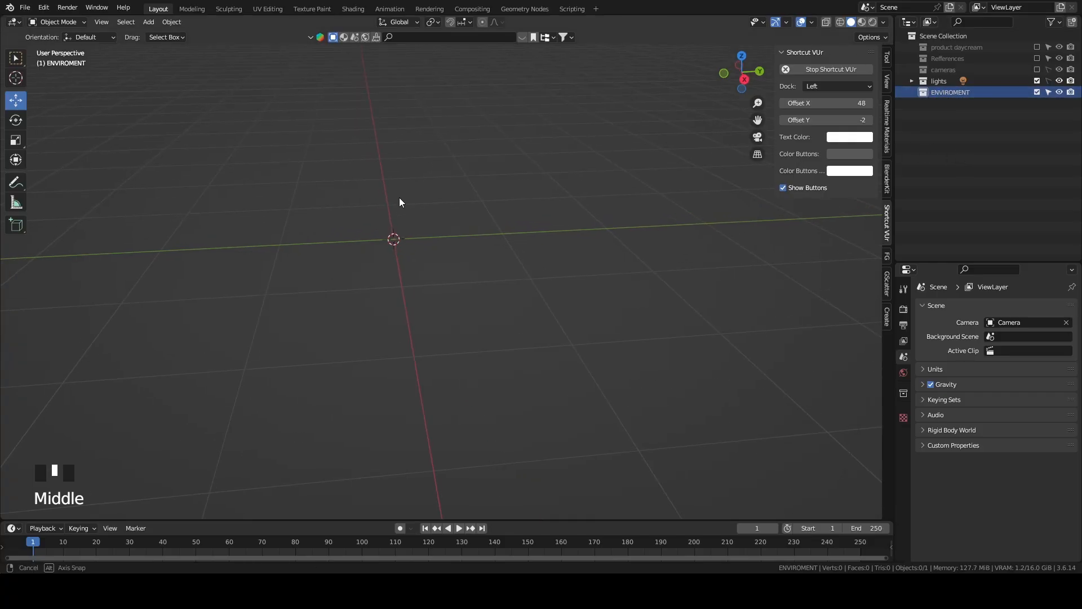
{"action": "left_click", "coordinate": [147, 21]}
{"action": "middle_click_drag", "start_coordinate": [485, 213], "coordinate": [461, 222]}
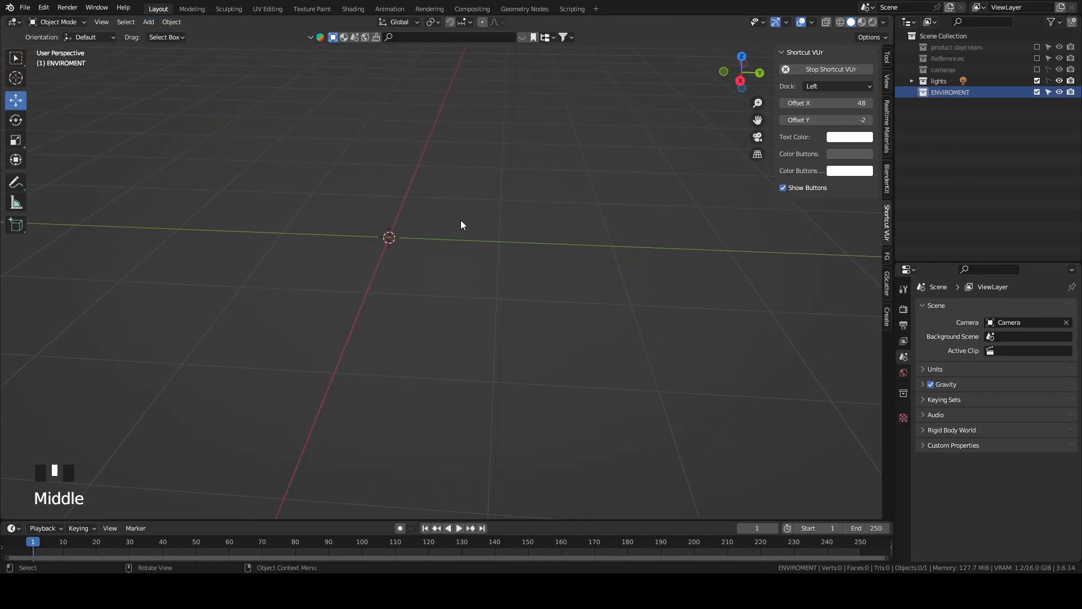
{"action": "key", "text": "grave"}
{"action": "middle_click_drag", "start_coordinate": [397, 166], "coordinate": [447, 235], "text": "shift"}
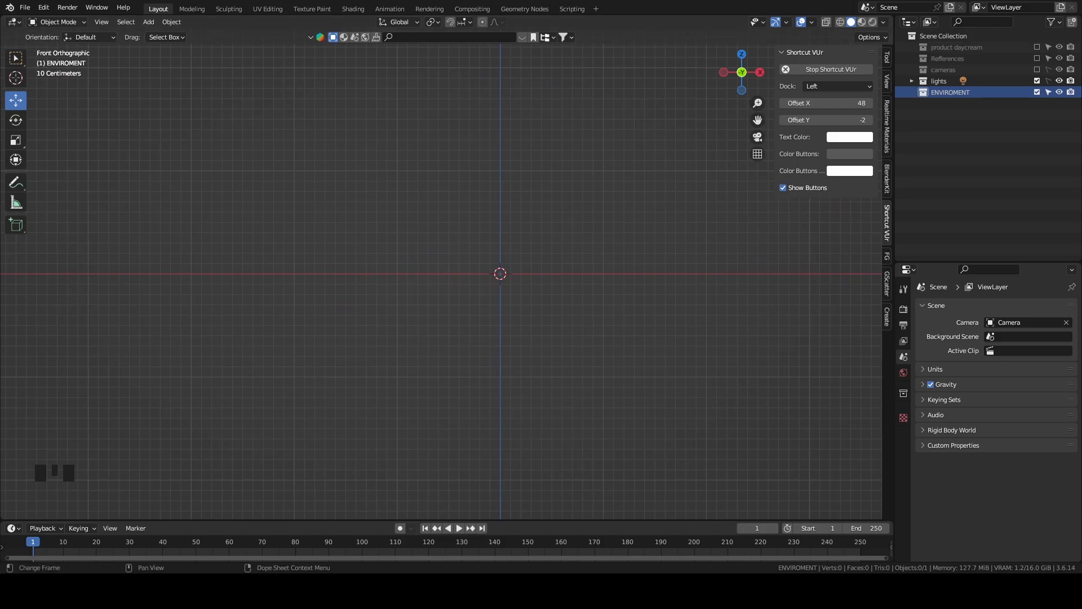
{"action": "left_click_drag", "start_coordinate": [552, 555], "coordinate": [551, 236]}
{"action": "left_click_drag", "start_coordinate": [625, 185], "coordinate": [545, 220]}
{"action": "mouse_move", "coordinate": [499, 195]}
{"action": "left_mouse_down"}
{"action": "mouse_move", "coordinate": [500, 183]}
{"action": "mouse_move", "coordinate": [502, 192]}
{"action": "left_mouse_up"}
{"action": "left_click", "coordinate": [699, 262]}
Reset the reference image's location to 0 m on all axes, and include the cameras collection while excluding lights.
{"action": "middle_click_drag", "start_coordinate": [699, 262], "coordinate": [676, 294]}
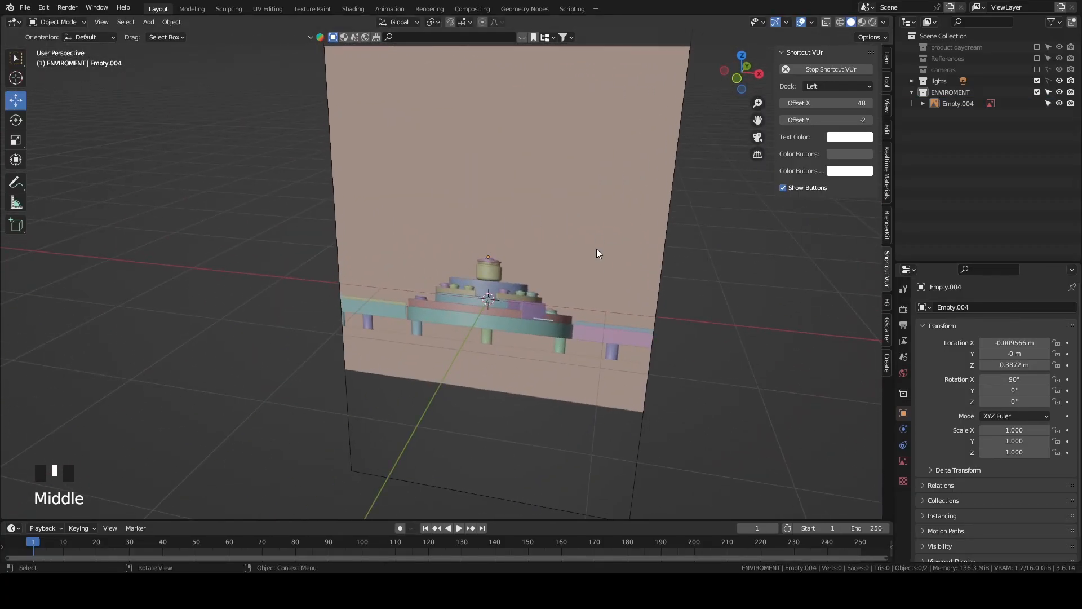
{"action": "middle_click_drag", "start_coordinate": [593, 246], "coordinate": [546, 230]}
{"action": "key", "text": "grave"}
{"action": "left_click", "coordinate": [479, 179]}
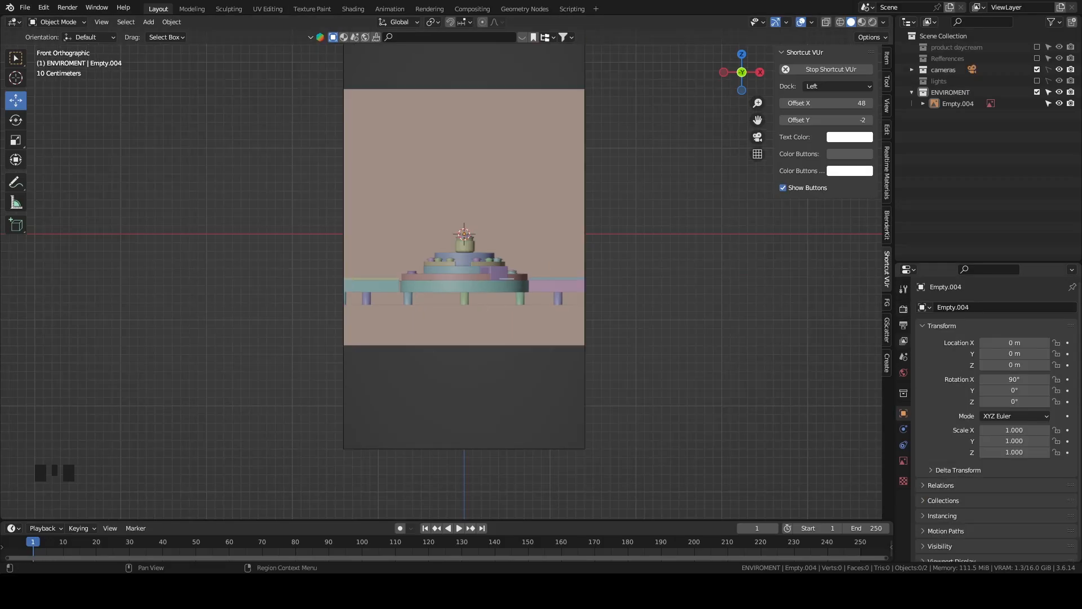
Look through the camera and set the render resolution to 1080 px in X and 1920 px in Y.
{"action": "left_click", "coordinate": [903, 341]}
{"action": "left_click", "coordinate": [757, 137]}
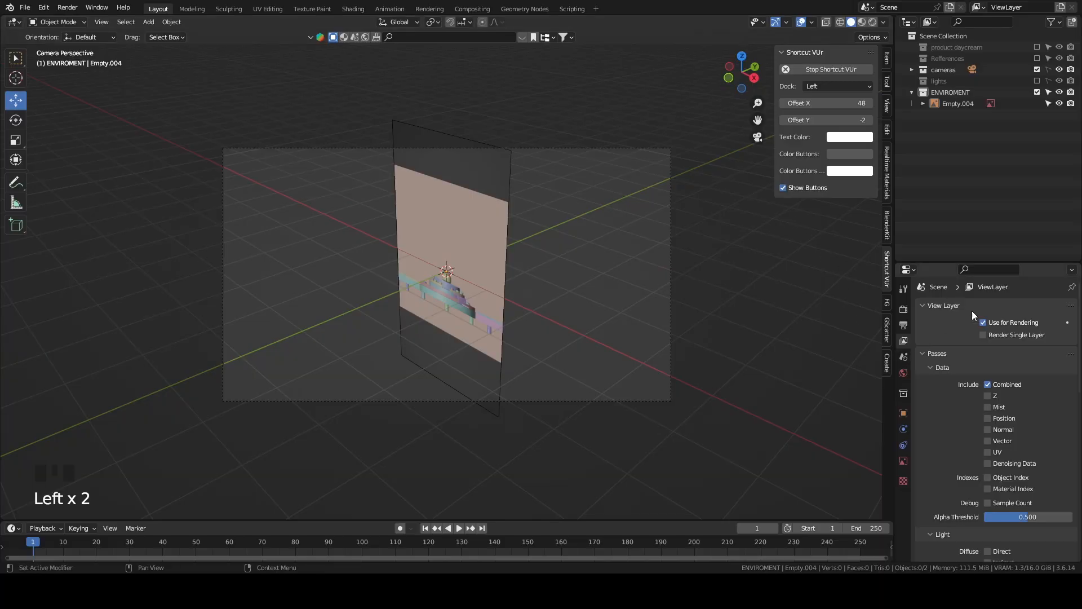
{"action": "left_click", "coordinate": [904, 325]}
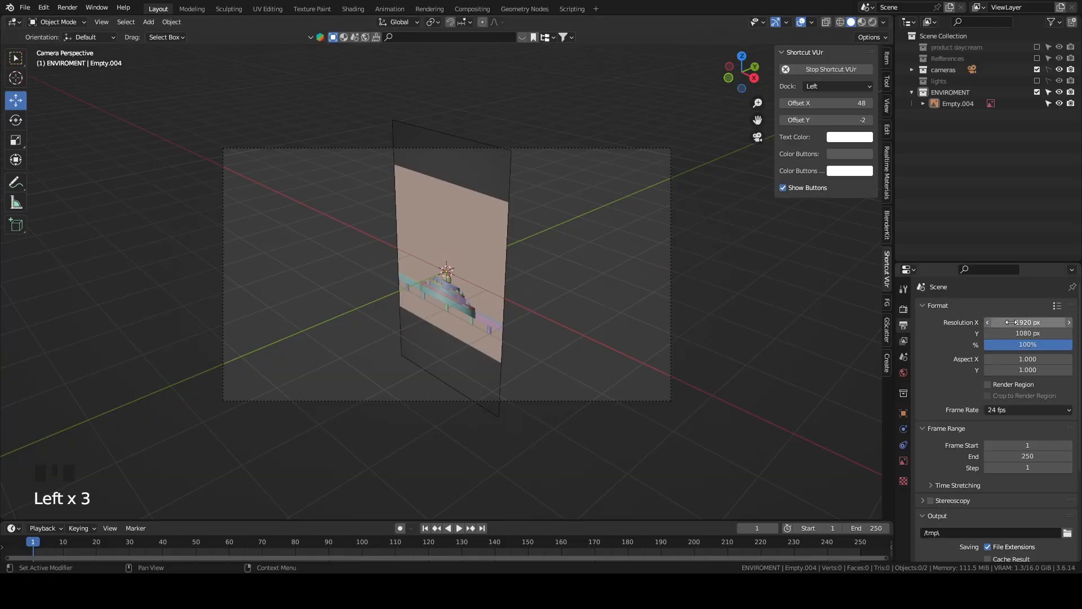
{"action": "left_click", "coordinate": [1012, 321]}
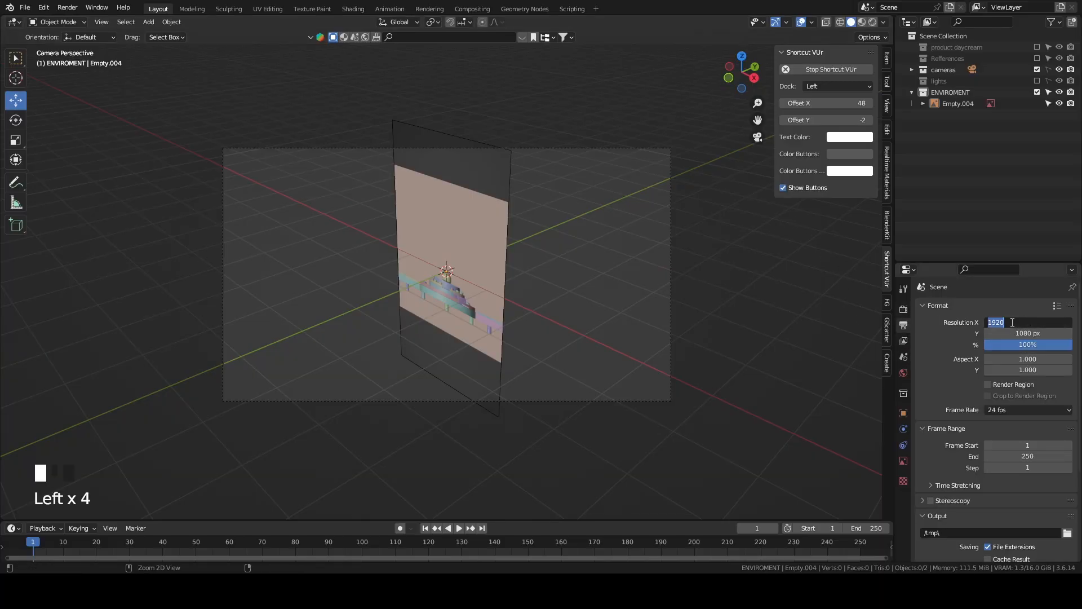
{"action": "double_click", "coordinate": [1012, 333]}
{"action": "left_click", "coordinate": [1009, 322]}
{"action": "left_click", "coordinate": [1009, 322]}
{"action": "type", "text": "1080"}
{"action": "key", "text": "Return"}
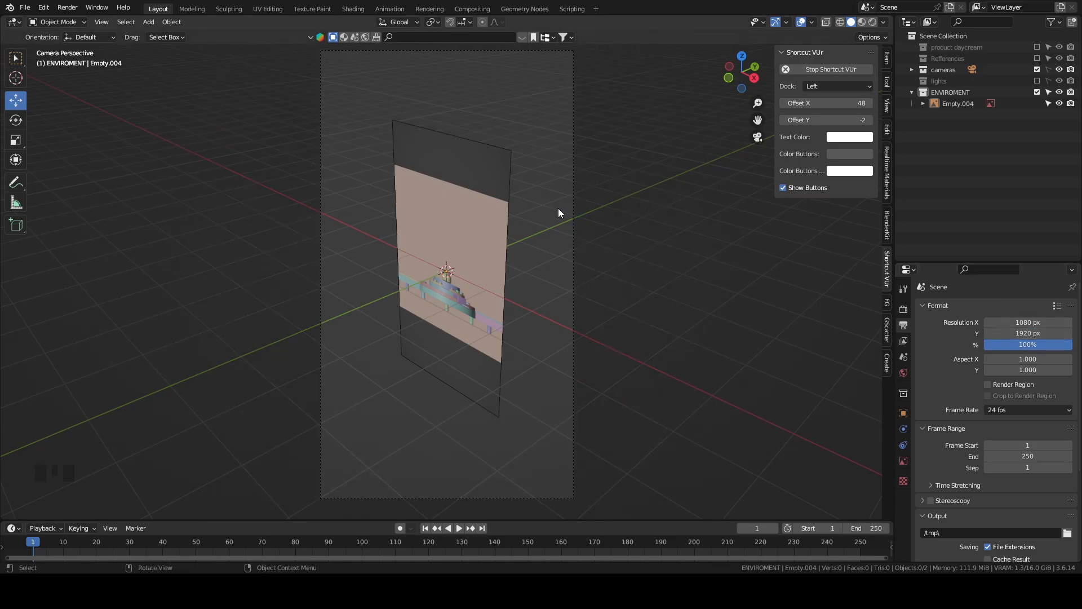
{"action": "scroll", "coordinate": [618, 225], "scroll_direction": "down", "scroll_amount": 1}
{"action": "scroll", "coordinate": [618, 225], "scroll_direction": "up", "scroll_amount": 1}
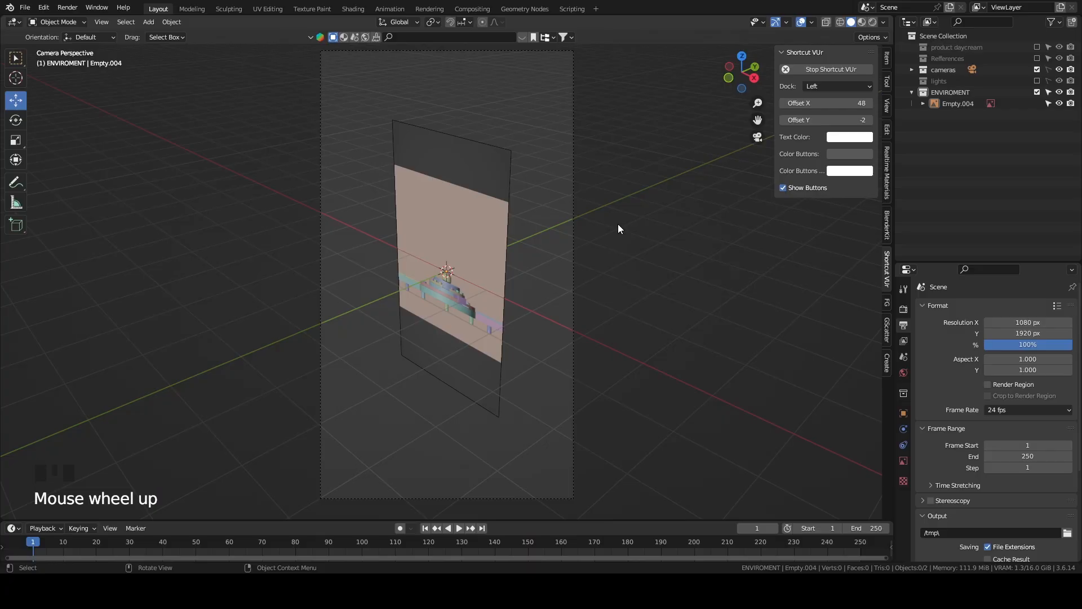
Add a mesh cylinder over the reference in the front view and display the viewport in wireframe with X-ray.
{"action": "key", "text": "grave"}
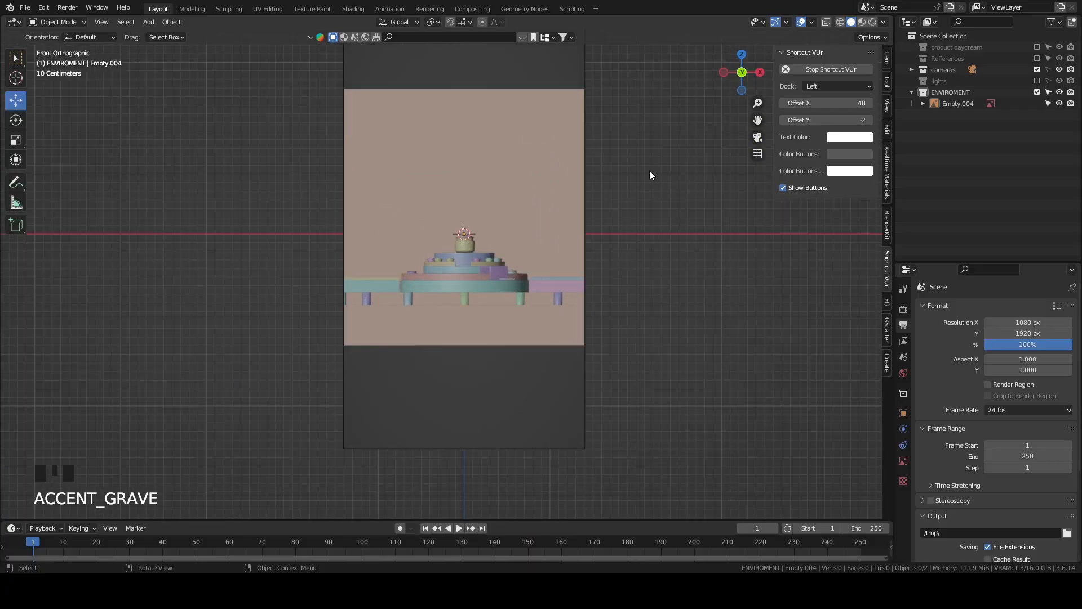
{"action": "middle_click_drag", "start_coordinate": [674, 178], "coordinate": [649, 200], "text": "shift"}
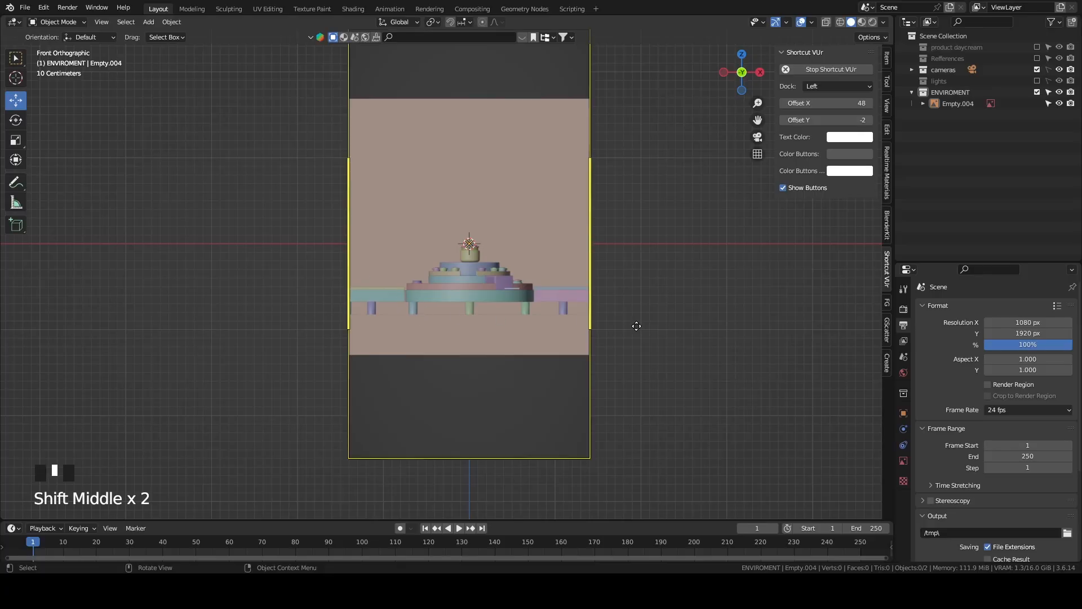
{"action": "left_click", "coordinate": [148, 21]}
{"action": "mouse_move", "coordinate": [182, 33]}
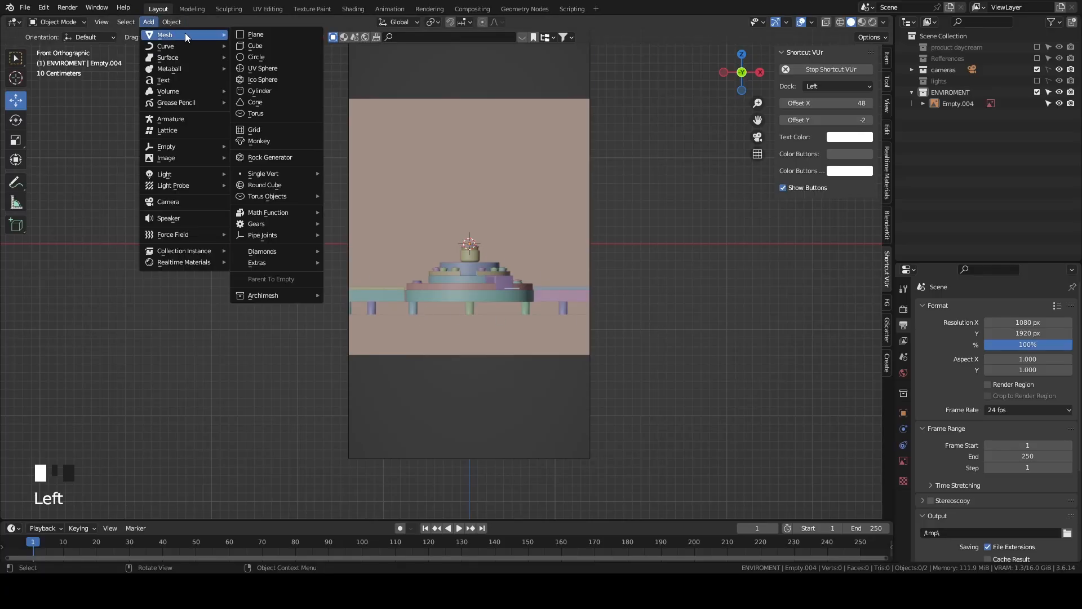
{"action": "left_click", "coordinate": [279, 91]}
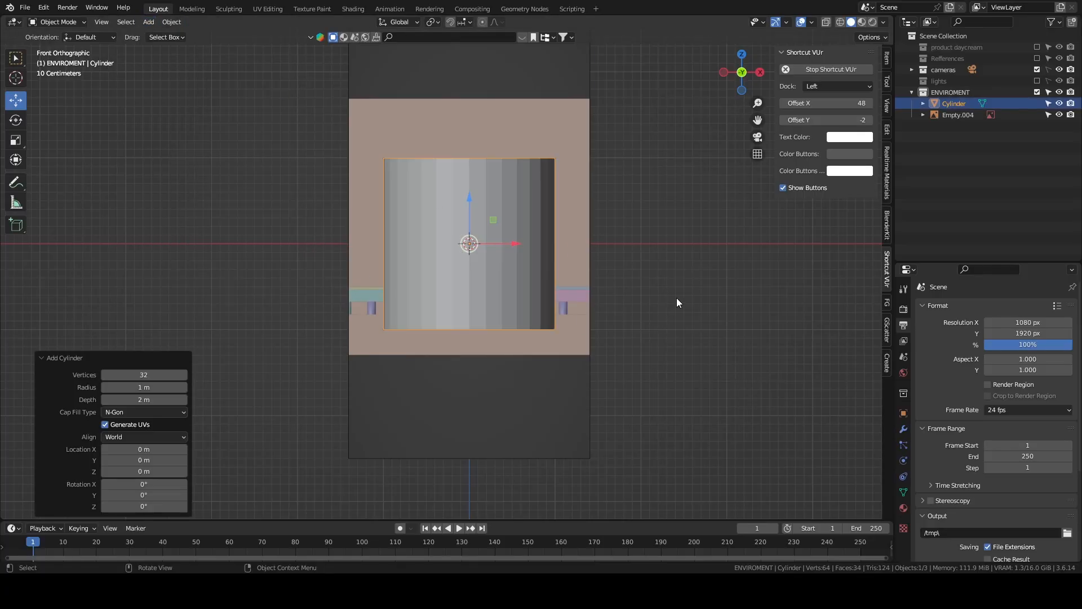
{"action": "scroll", "coordinate": [682, 301], "scroll_direction": "up", "scroll_amount": 3}
{"action": "left_click", "coordinate": [840, 23]}
{"action": "left_click", "coordinate": [826, 22]}
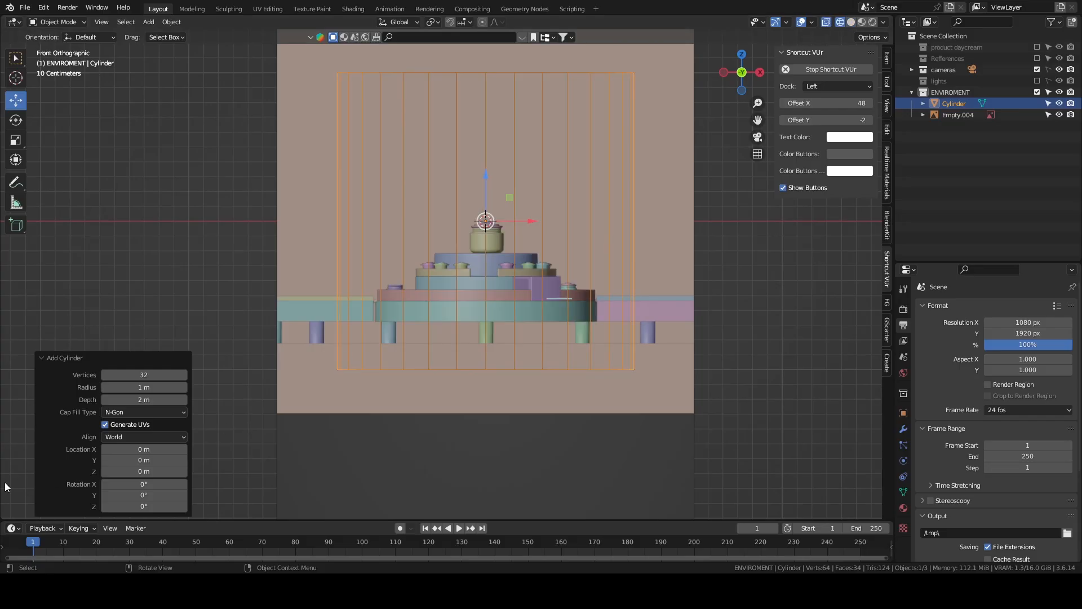
Set the new cylinder's radius to 0.74 m and reduce its depth to a thin disc.
{"action": "left_click_drag", "start_coordinate": [143, 387], "coordinate": [674, 251]}
{"action": "left_click_drag", "start_coordinate": [144, 400], "coordinate": [589, 253]}
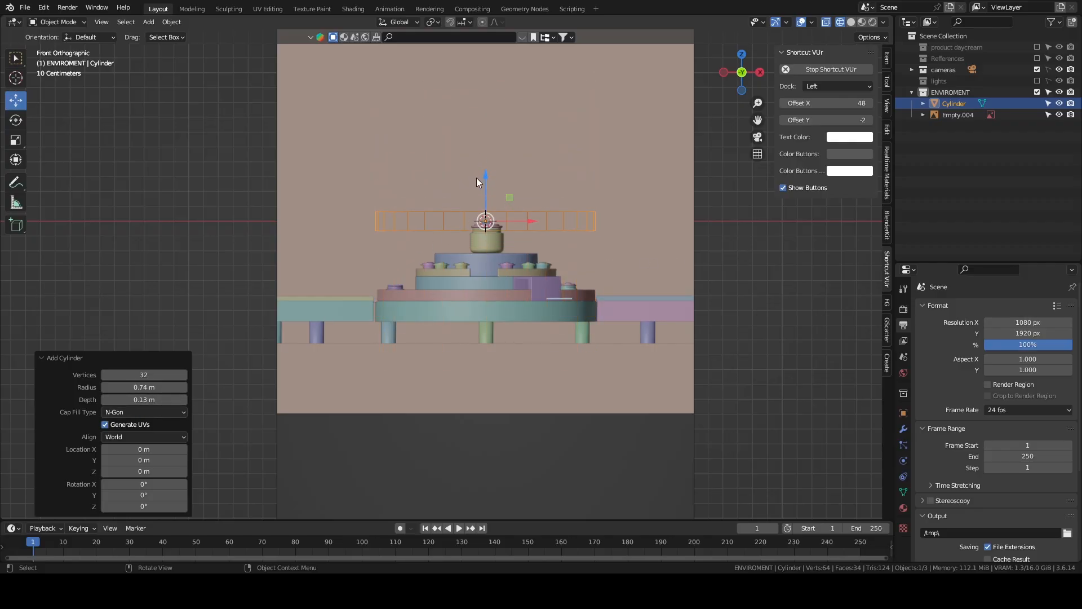
{"action": "left_click_drag", "start_coordinate": [418, 253], "coordinate": [417, 253]}
Move the cylinder down about 0.63 m along Z onto the wide teal base tier of the reference.
{"action": "left_click_drag", "start_coordinate": [488, 179], "coordinate": [486, 273]}
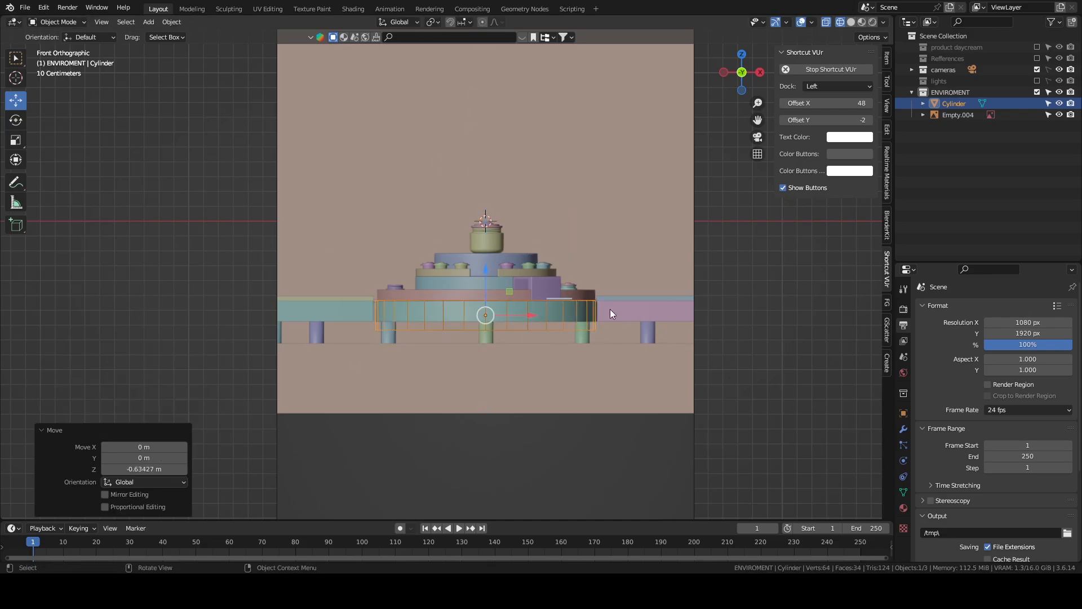
{"action": "middle_click_drag", "start_coordinate": [509, 293], "coordinate": [352, 117]}
{"action": "scroll", "coordinate": [543, 210], "scroll_direction": "up", "scroll_amount": 3}
{"action": "middle_click_drag", "start_coordinate": [623, 254], "coordinate": [601, 195], "text": "shift"}
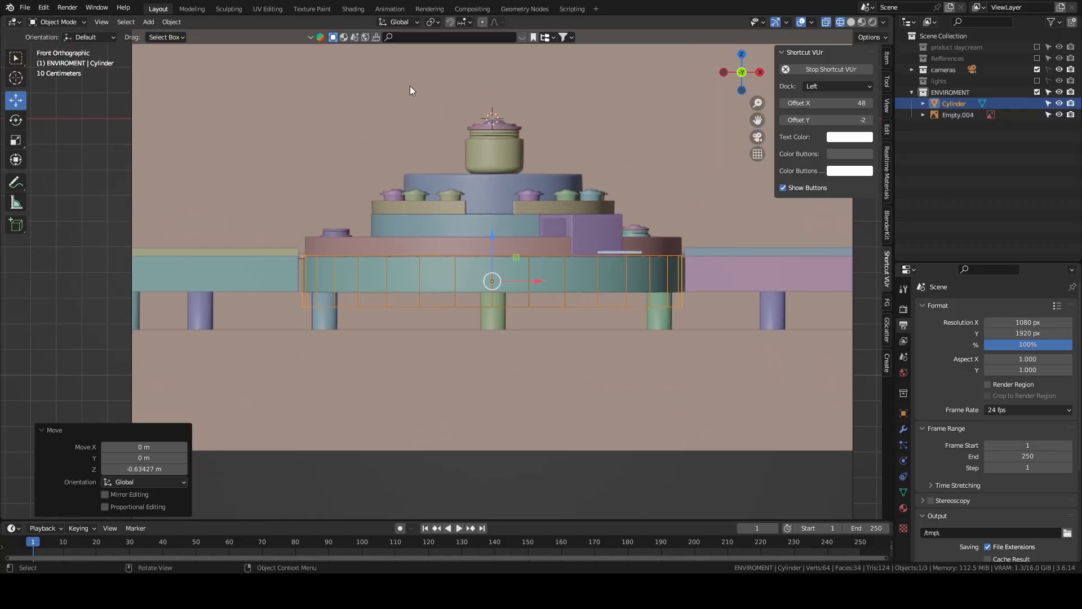
{"action": "middle_click_drag", "start_coordinate": [590, 127], "coordinate": [541, 203], "text": "shift"}
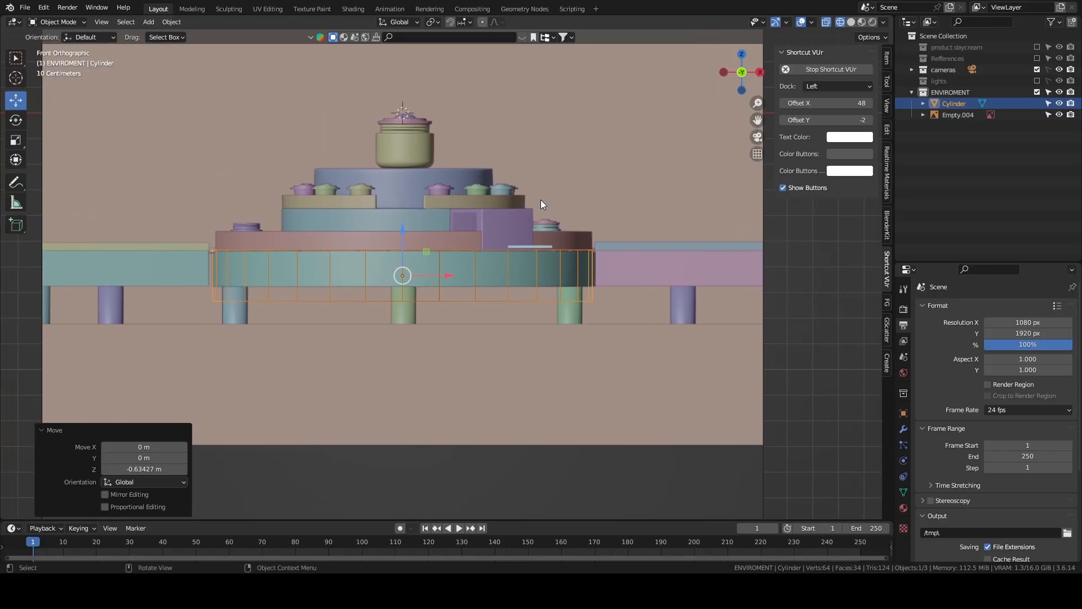
{"action": "middle_click_drag", "start_coordinate": [462, 168], "coordinate": [540, 157], "text": "shift"}
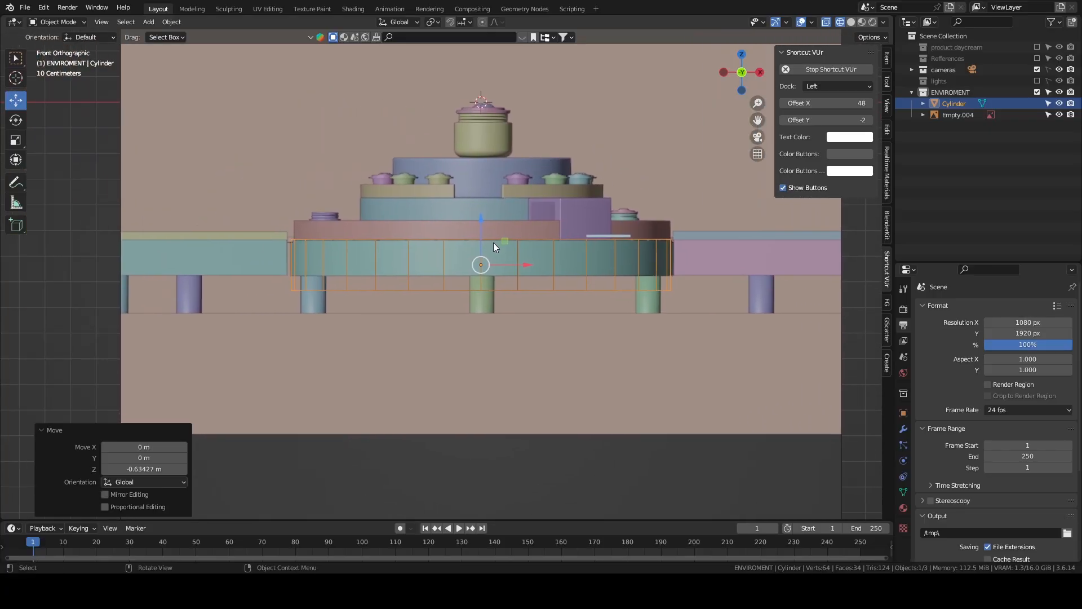
{"action": "middle_click_drag", "start_coordinate": [531, 238], "coordinate": [608, 264]}
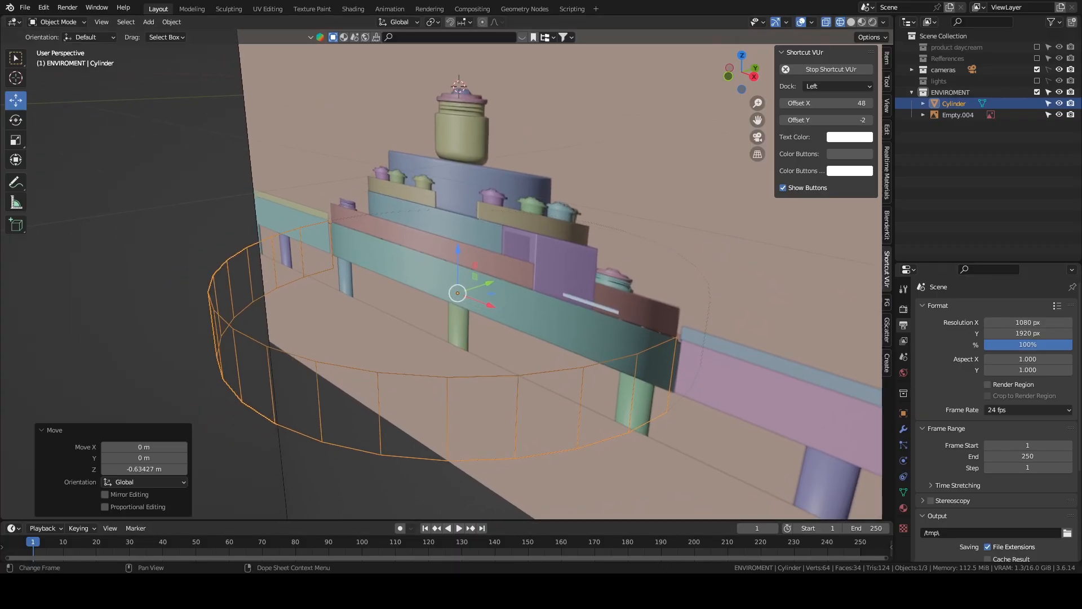
Hide the reference image and display the cylinder in solid shading with X-ray turned off.
{"action": "middle_click_drag", "start_coordinate": [491, 294], "coordinate": [523, 300]}
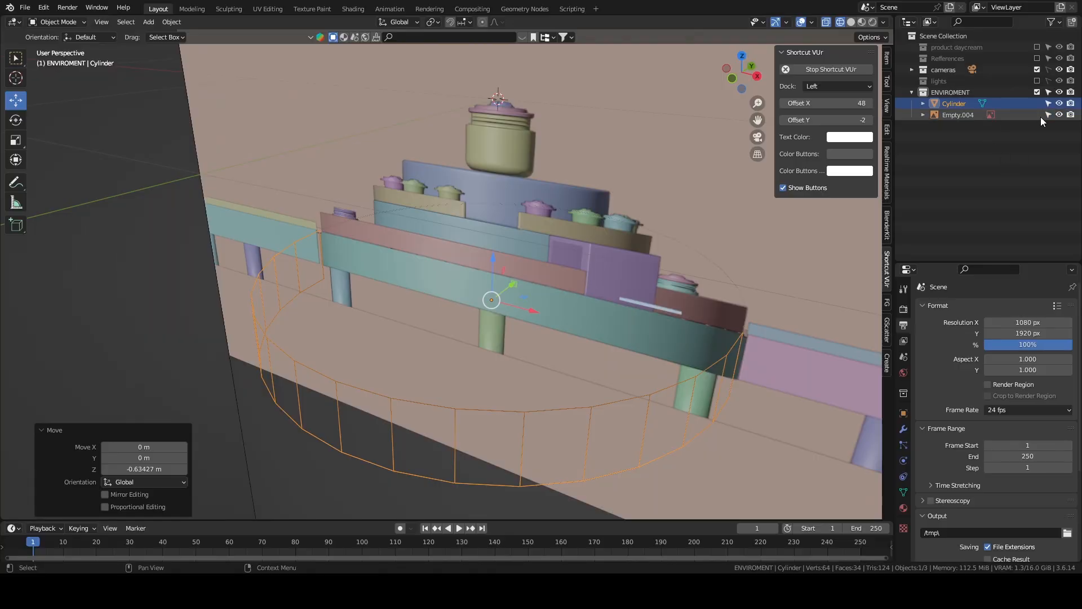
{"action": "left_click", "coordinate": [1059, 116]}
{"action": "middle_click_drag", "start_coordinate": [604, 230], "coordinate": [626, 237]}
{"action": "left_click", "coordinate": [851, 23]}
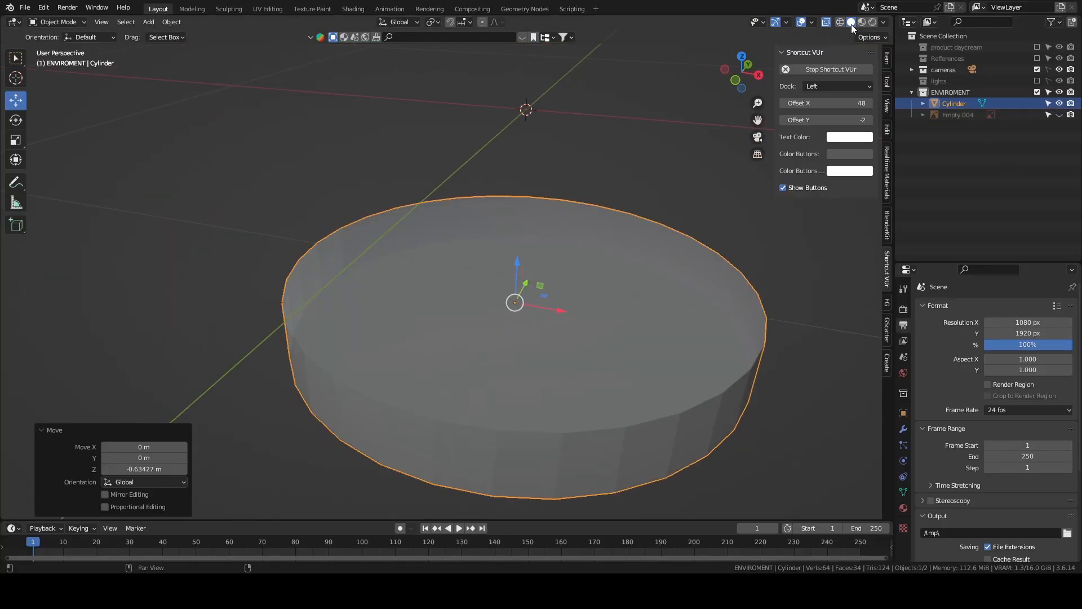
{"action": "left_click", "coordinate": [826, 25]}
Enter Edit Mode on the cylinder, switch to edge selection and deselect all its geometry.
{"action": "mouse_move", "coordinate": [486, 182]}
{"action": "middle_mouse_down"}
{"action": "mouse_move", "coordinate": [472, 174]}
{"action": "mouse_move", "coordinate": [527, 188]}
{"action": "mouse_move", "coordinate": [480, 187]}
{"action": "middle_mouse_up"}
{"action": "scroll", "coordinate": [367, 187], "scroll_direction": "up", "scroll_amount": 2}
{"action": "middle_click_drag", "start_coordinate": [368, 187], "coordinate": [509, 171], "text": "shift"}
{"action": "middle_click_drag", "start_coordinate": [508, 170], "coordinate": [485, 209]}
{"action": "key", "text": "Tab"}
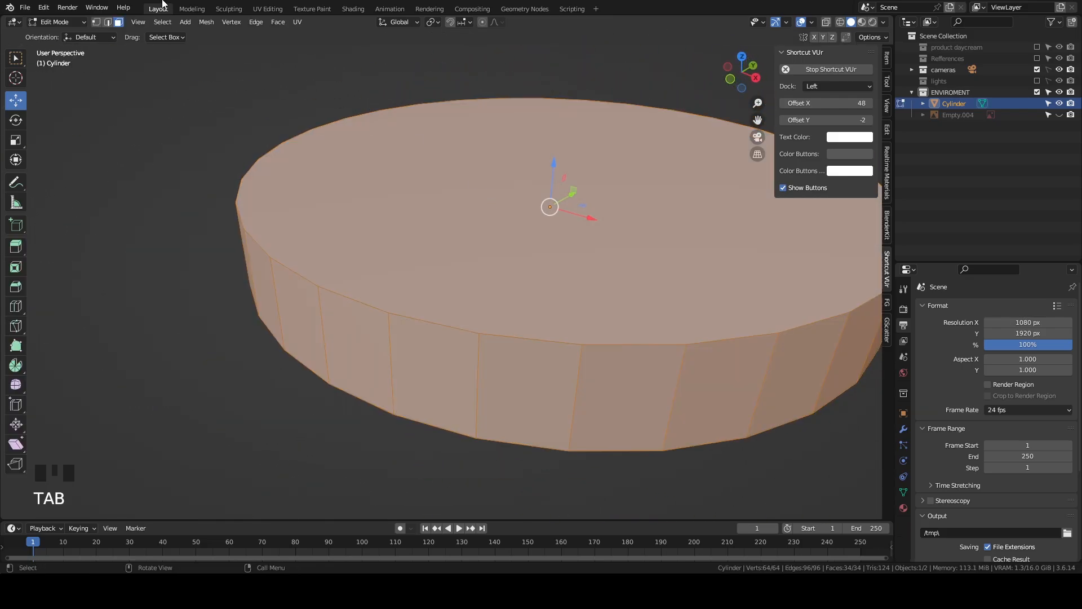
{"action": "left_click", "coordinate": [107, 23]}
{"action": "left_click", "coordinate": [162, 22]}
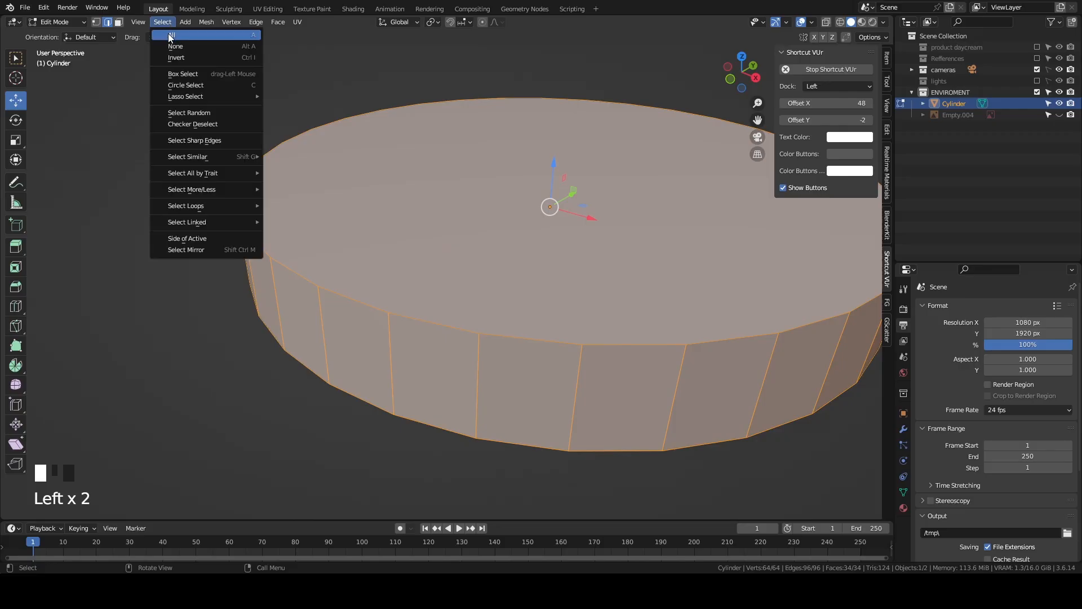
{"action": "left_click", "coordinate": [175, 46]}
Duplicate the cylinder's top face in place and separate the copy into its own object.
{"action": "middle_click_drag", "start_coordinate": [315, 186], "coordinate": [374, 202]}
{"action": "scroll", "coordinate": [375, 203], "scroll_direction": "down", "scroll_amount": 3}
{"action": "middle_click_drag", "start_coordinate": [432, 272], "coordinate": [443, 207]}
{"action": "scroll", "coordinate": [442, 207], "scroll_direction": "up", "scroll_amount": 1}
{"action": "left_click", "coordinate": [118, 23]}
{"action": "middle_click_drag", "start_coordinate": [521, 159], "coordinate": [425, 190], "text": "shift"}
{"action": "left_click", "coordinate": [367, 181]}
{"action": "key", "text": "shift+d"}
{"action": "right_click", "coordinate": [425, 190]}
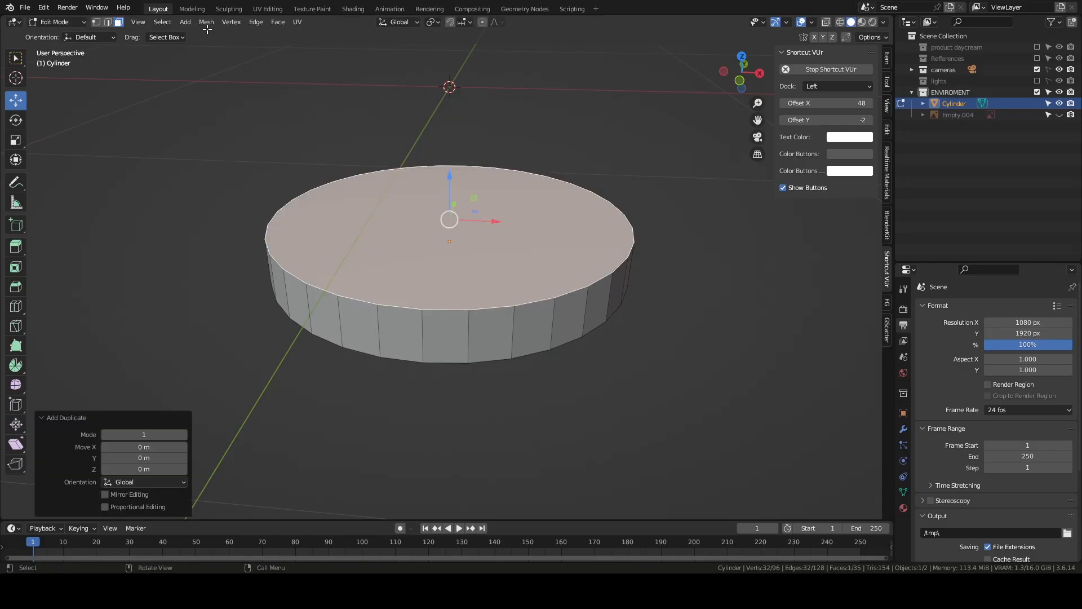
{"action": "left_click", "coordinate": [206, 22]}
{"action": "mouse_move", "coordinate": [237, 124]}
{"action": "left_click", "coordinate": [316, 124]}
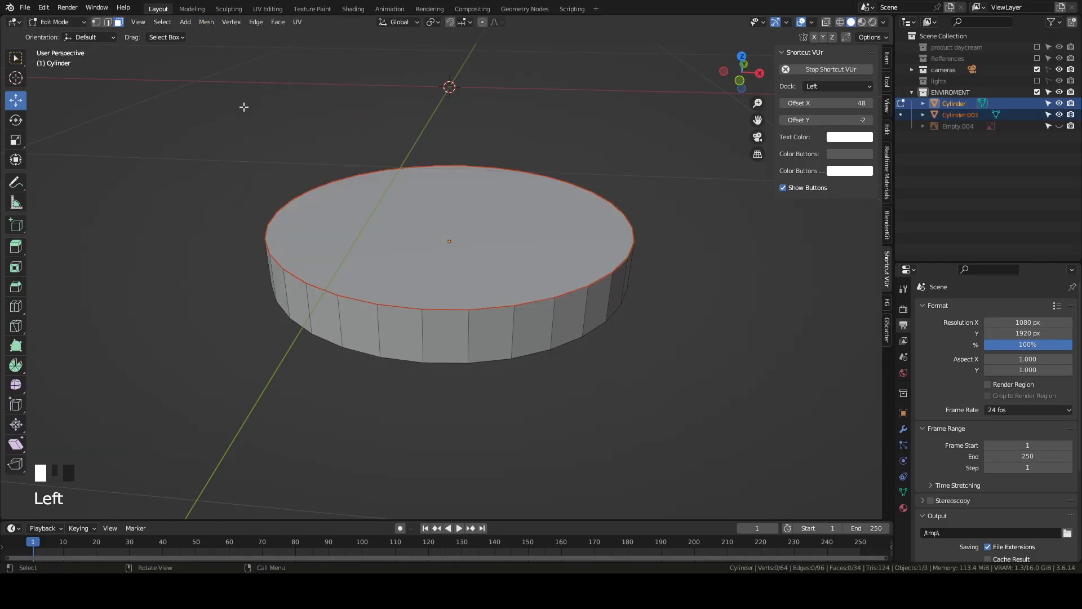
Return to Object Mode, select the separated top disc and view it from the top.
{"action": "key", "text": "Tab"}
{"action": "left_click", "coordinate": [364, 213]}
{"action": "left_click", "coordinate": [364, 213]}
{"action": "middle_click_drag", "start_coordinate": [416, 170], "coordinate": [482, 269], "text": "shift"}
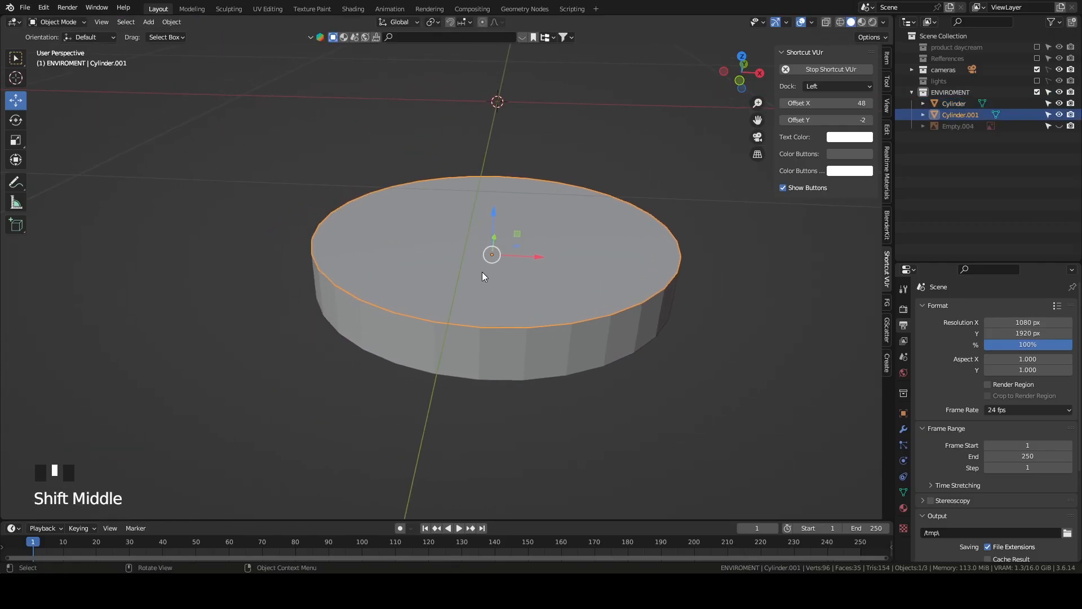
{"action": "key", "text": "grave"}
{"action": "key", "text": "grave"}
{"action": "key", "text": "grave"}
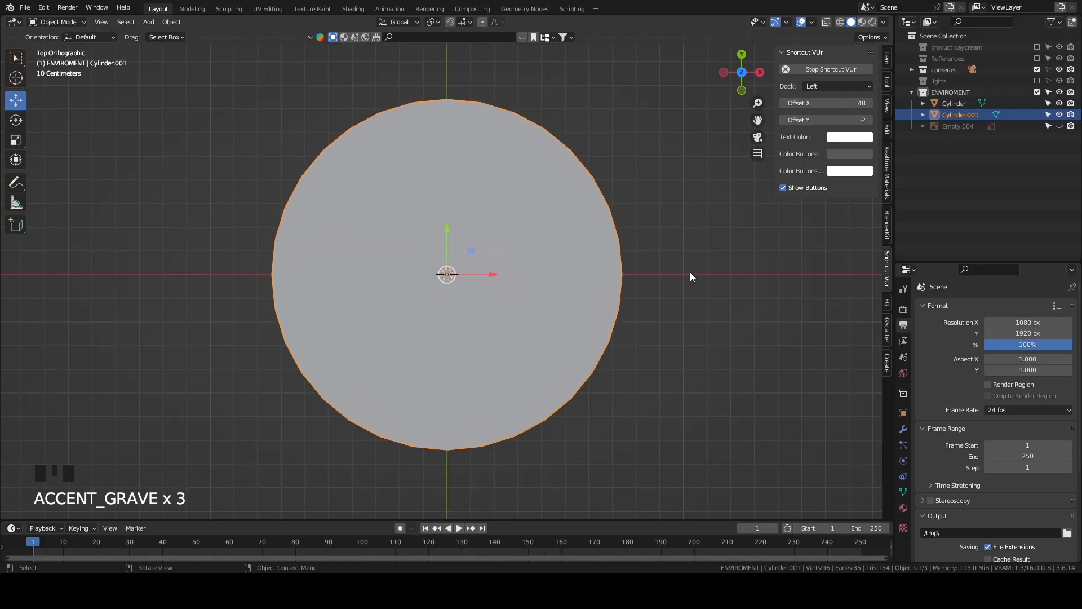
Enter Edit Mode on the top disc and select the vertices of its front half in top view.
{"action": "middle_click_drag", "start_coordinate": [671, 244], "coordinate": [599, 145]}
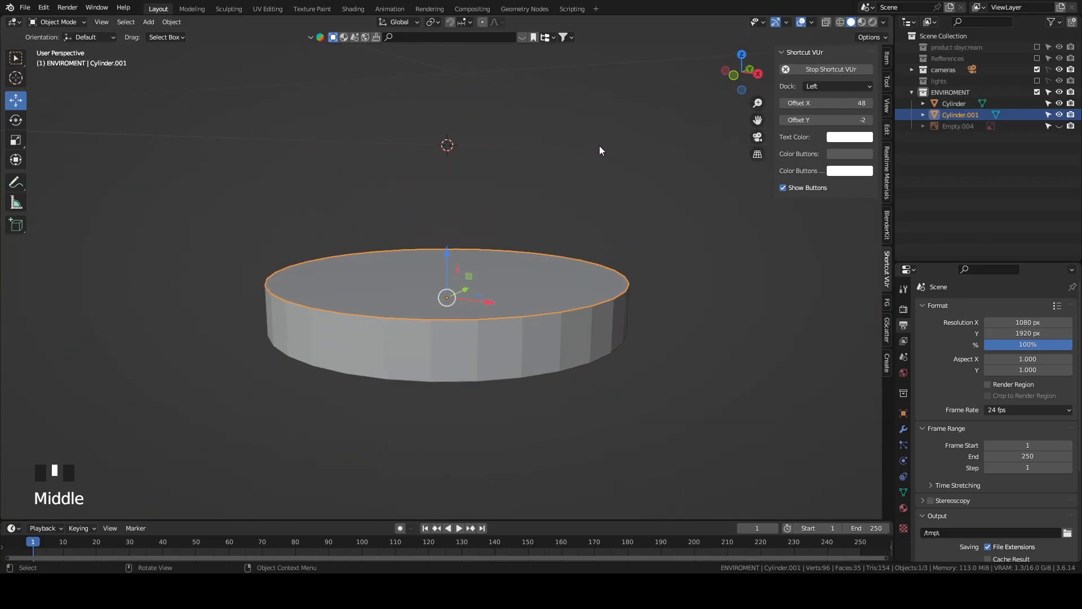
{"action": "key", "text": "Tab"}
{"action": "key", "text": "grave"}
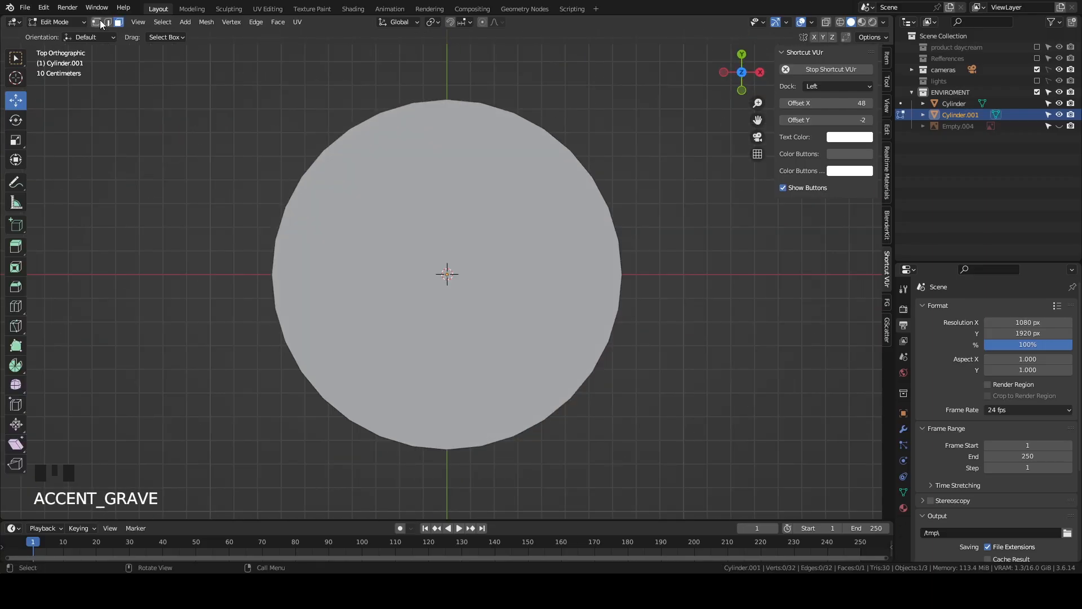
{"action": "left_click", "coordinate": [99, 22]}
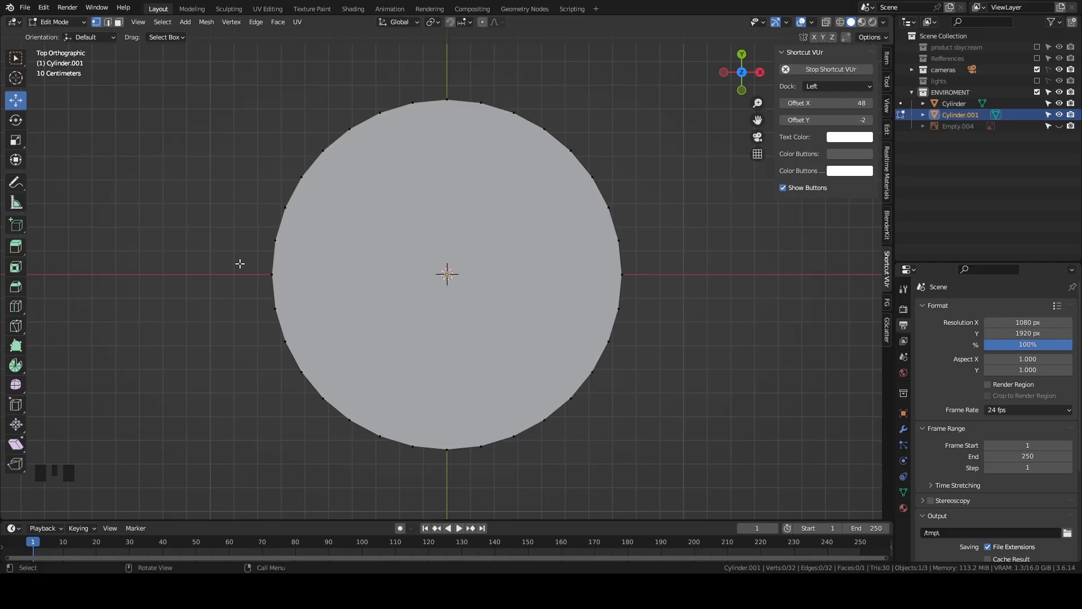
{"action": "left_click_drag", "start_coordinate": [239, 263], "coordinate": [726, 496]}
{"action": "middle_click_drag", "start_coordinate": [725, 495], "coordinate": [662, 416]}
{"action": "key", "text": "grave"}
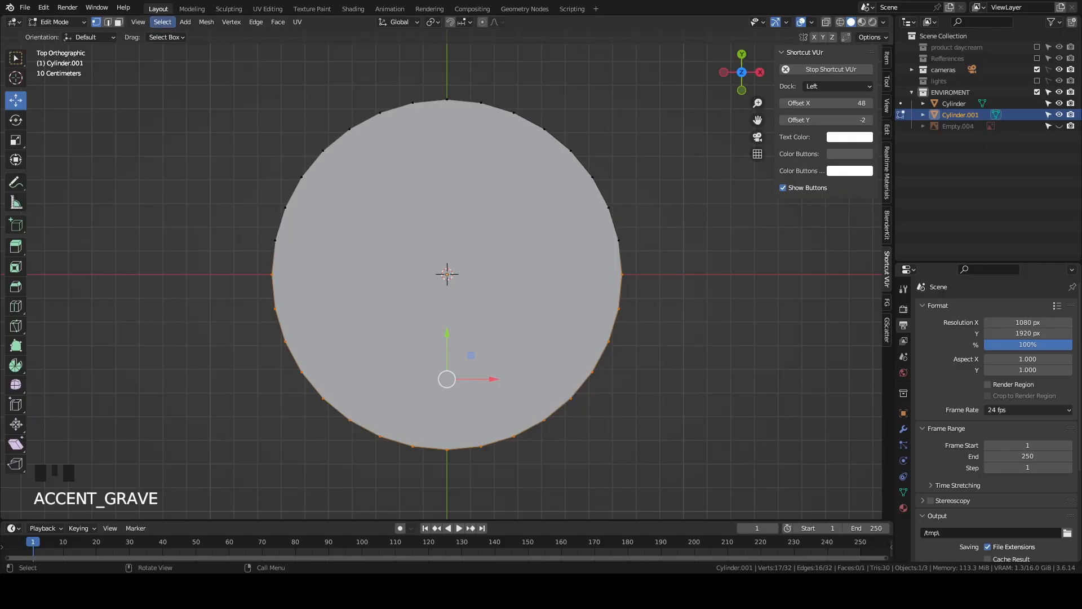
Duplicate the disc's front half edges in place and separate them into a new object.
{"action": "left_click", "coordinate": [109, 23]}
{"action": "middle_click_drag", "start_coordinate": [542, 370], "coordinate": [500, 285]}
{"action": "key", "text": "shift+d"}
{"action": "right_click", "coordinate": [562, 54]}
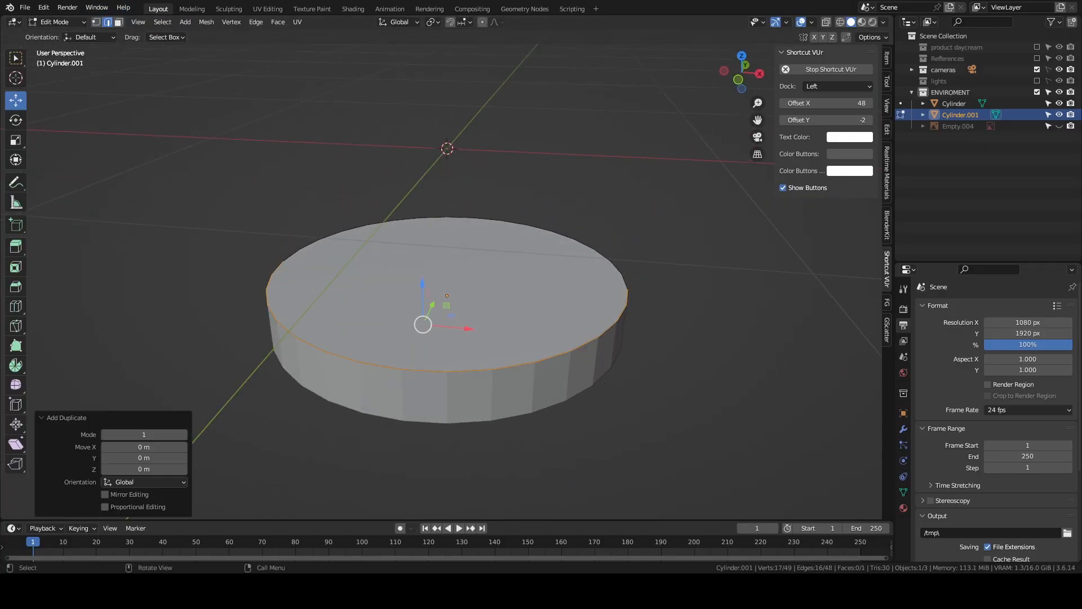
{"action": "left_click", "coordinate": [209, 22]}
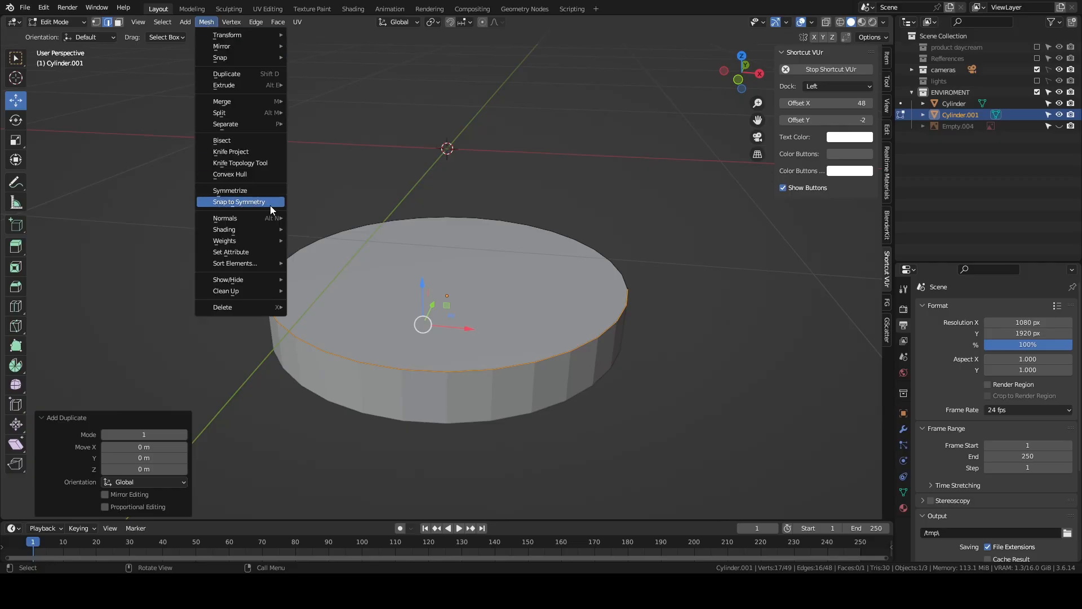
{"action": "mouse_move", "coordinate": [267, 125]}
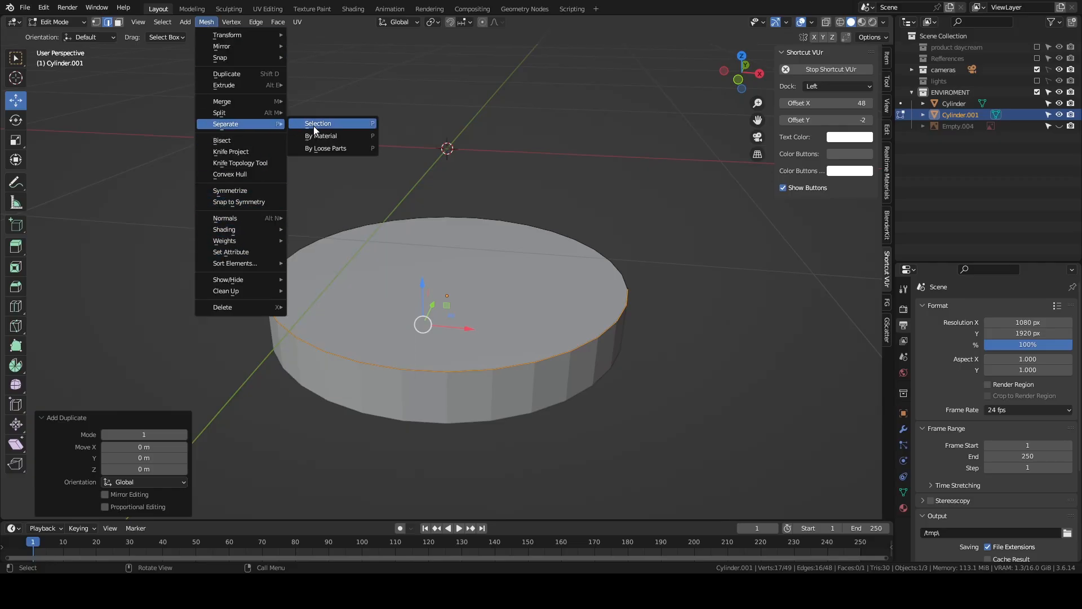
{"action": "left_click", "coordinate": [314, 125]}
Return to Object Mode, hide the full top disc Cylinder.001 and select the separated half-circle arc Cylinder.002.
{"action": "key", "text": "Tab"}
{"action": "left_click", "coordinate": [413, 279]}
{"action": "left_click", "coordinate": [1061, 115]}
{"action": "left_click", "coordinate": [951, 127]}
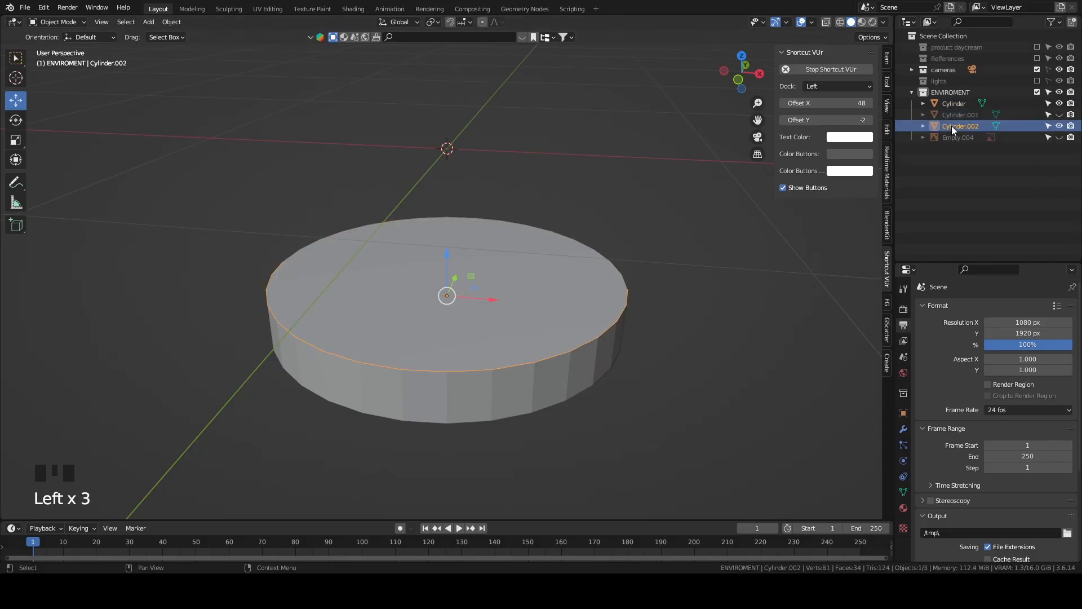
Delete the two end vertices of the half-circle arc on the X axis to shorten it at both sides.
{"action": "middle_click_drag", "start_coordinate": [683, 144], "coordinate": [466, 266]}
{"action": "middle_click_drag", "start_coordinate": [475, 272], "coordinate": [512, 294]}
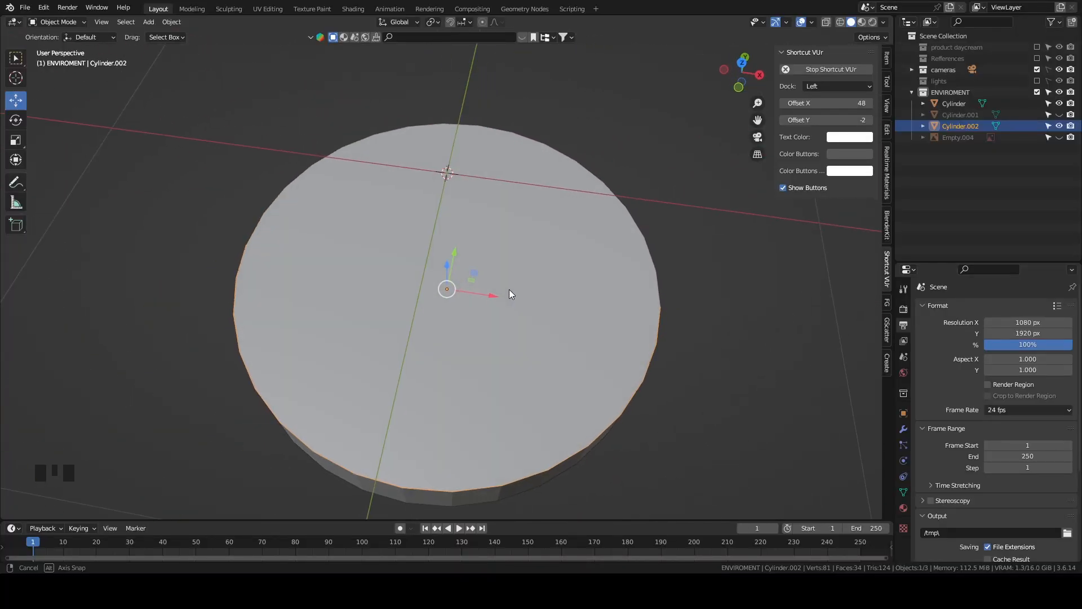
{"action": "key", "text": "grave"}
{"action": "scroll", "coordinate": [525, 139], "scroll_direction": "down", "scroll_amount": 1}
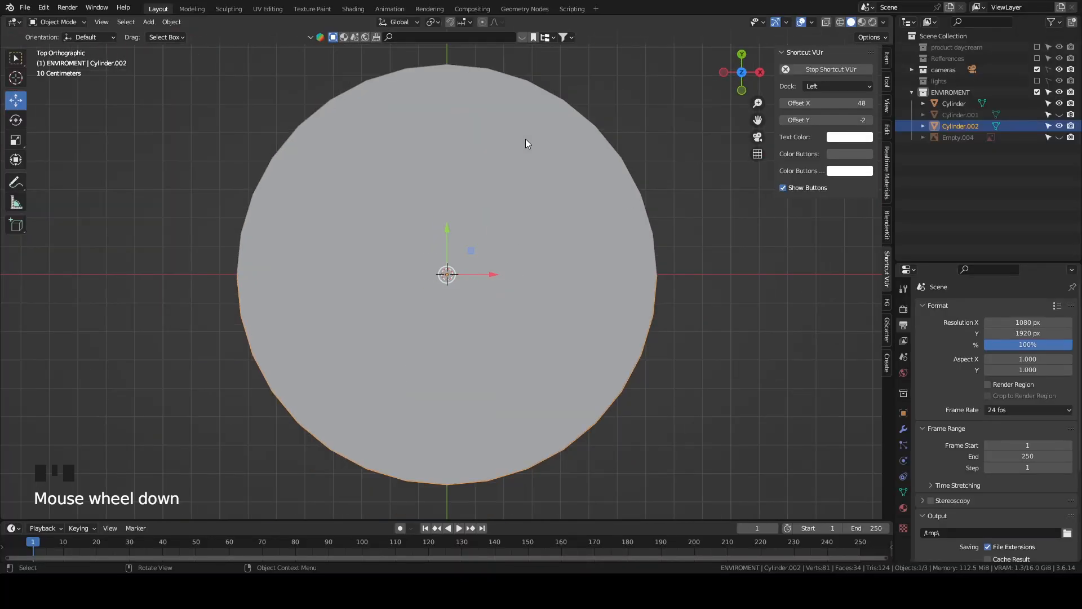
{"action": "key", "text": "Tab"}
{"action": "left_click", "coordinate": [94, 23]}
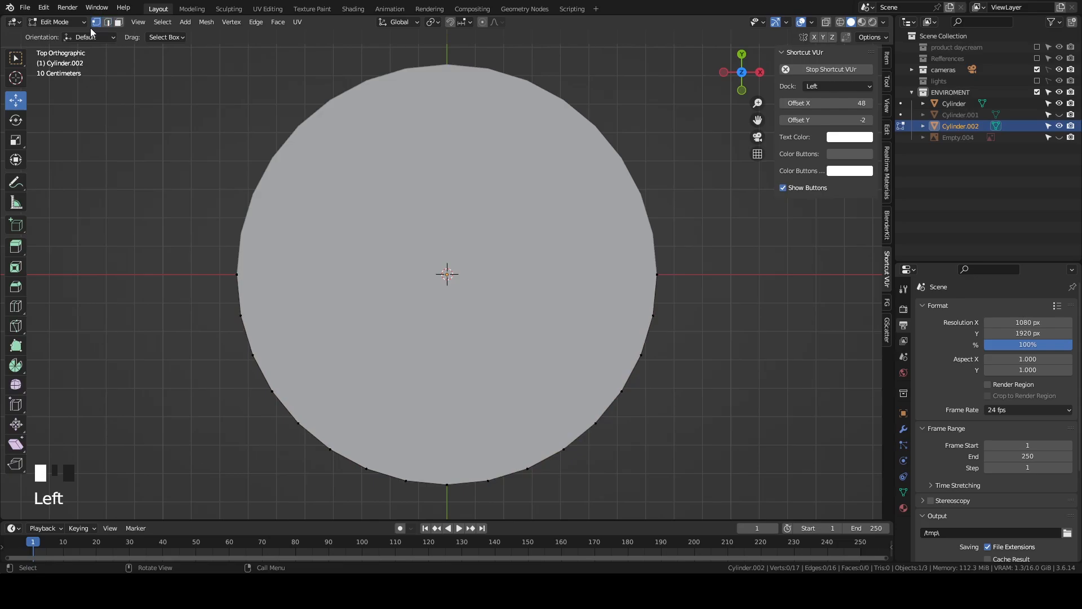
{"action": "left_click_drag", "start_coordinate": [120, 160], "coordinate": [720, 302]}
{"action": "key", "text": "Delete"}
{"action": "left_click", "coordinate": [720, 302]}
Extrude all the remaining arc edges up about 0.066 m along Z into a rim wall and leave Edit Mode.
{"action": "left_click_drag", "start_coordinate": [198, 235], "coordinate": [732, 519]}
{"action": "middle_click_drag", "start_coordinate": [732, 519], "coordinate": [382, 145]}
{"action": "left_click", "coordinate": [110, 23]}
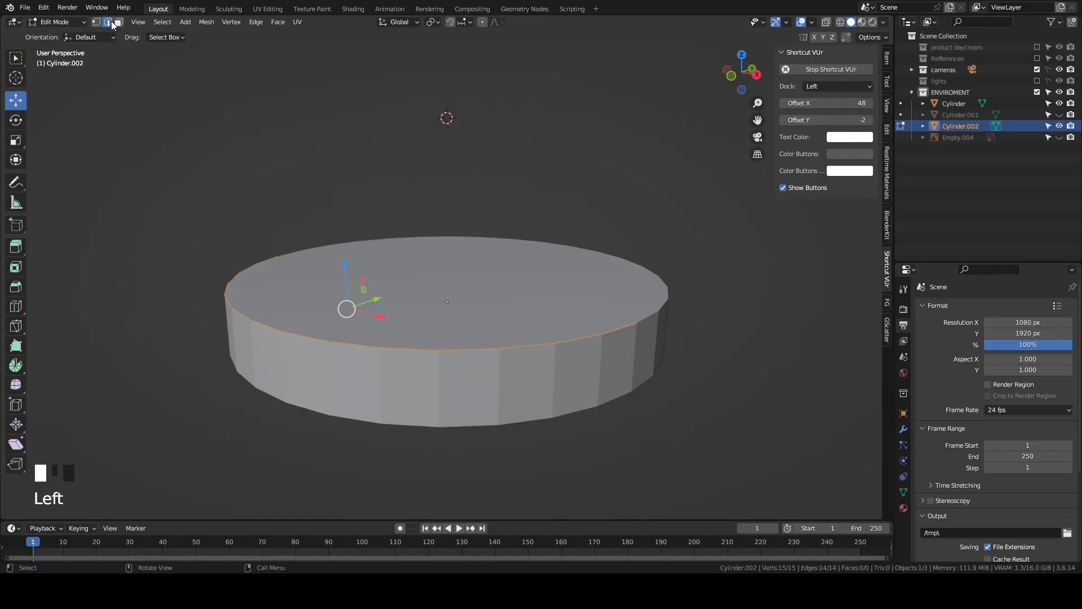
{"action": "key", "text": "e"}
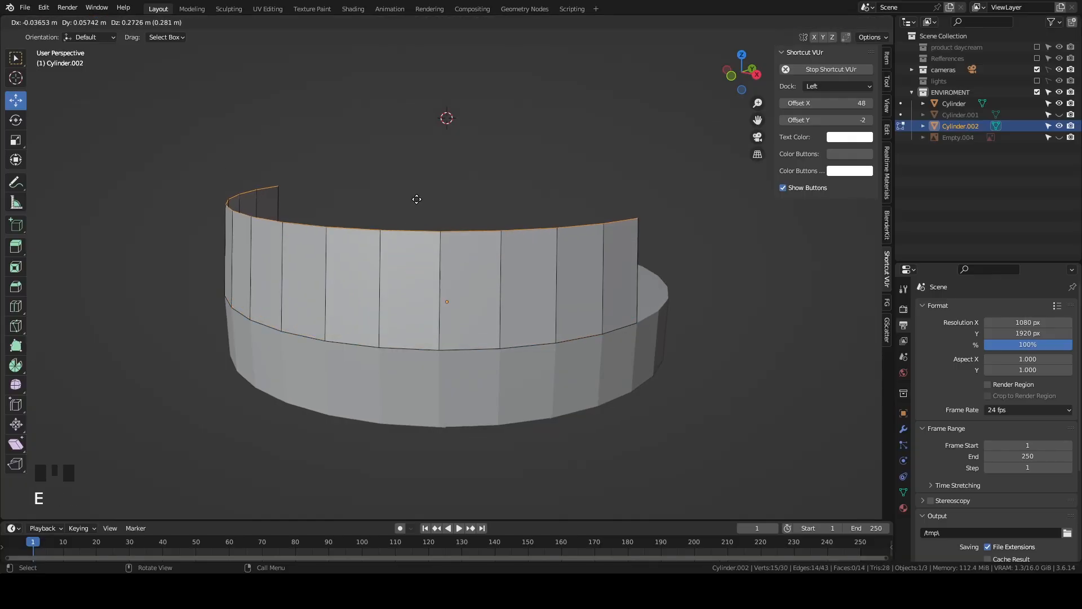
{"action": "key", "text": "z"}
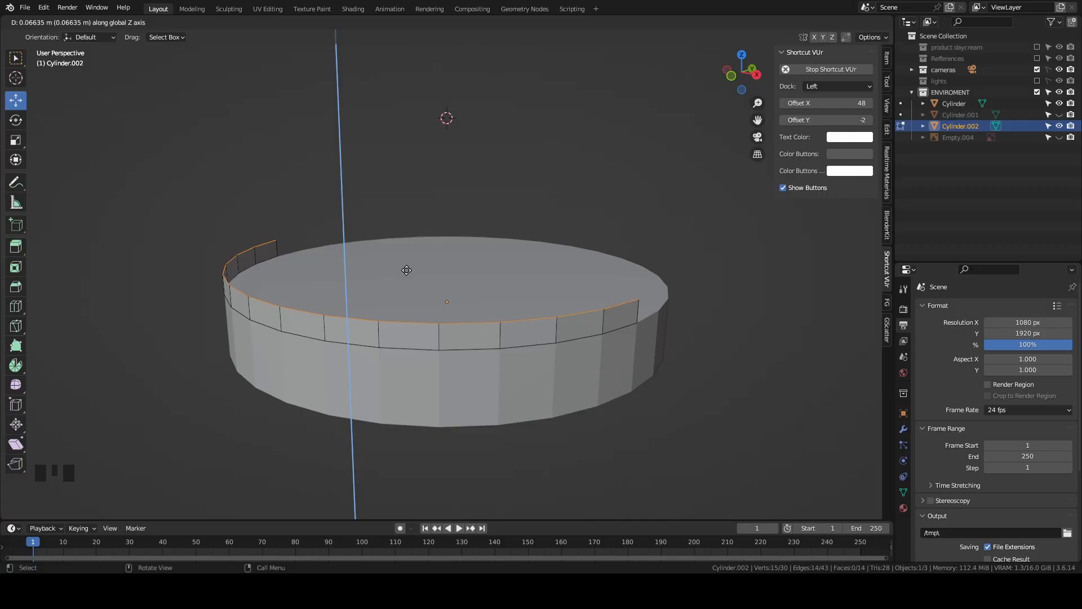
{"action": "left_click", "coordinate": [407, 270]}
{"action": "middle_click_drag", "start_coordinate": [350, 248], "coordinate": [846, 409]}
{"action": "key", "text": "Tab"}
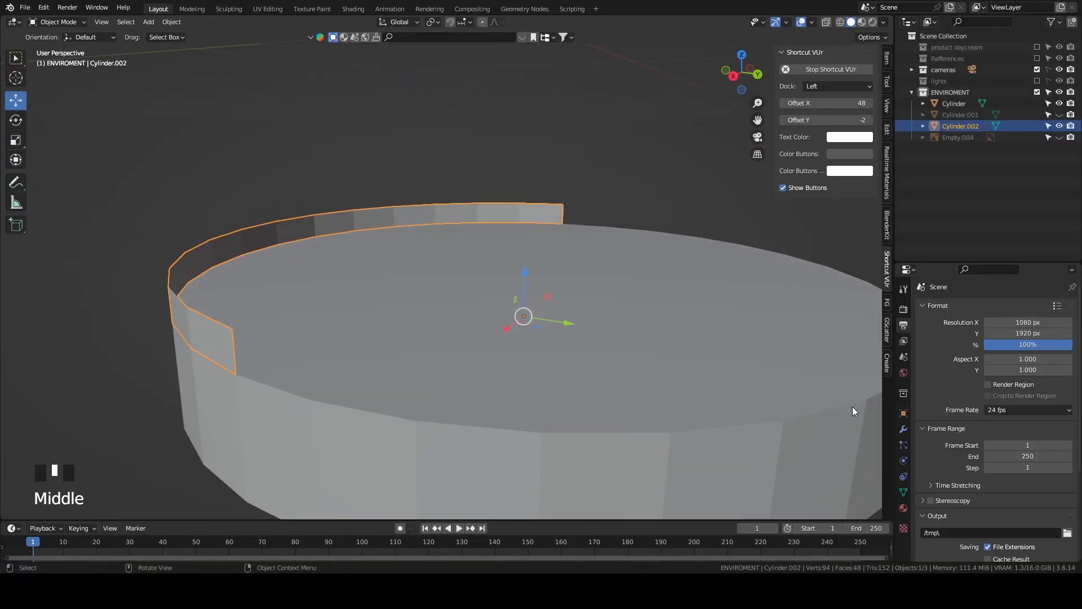
Add a Solidify modifier to the rim wall with a thickness of 0.02 m.
{"action": "double_click", "coordinate": [904, 429]}
{"action": "left_click", "coordinate": [945, 307]}
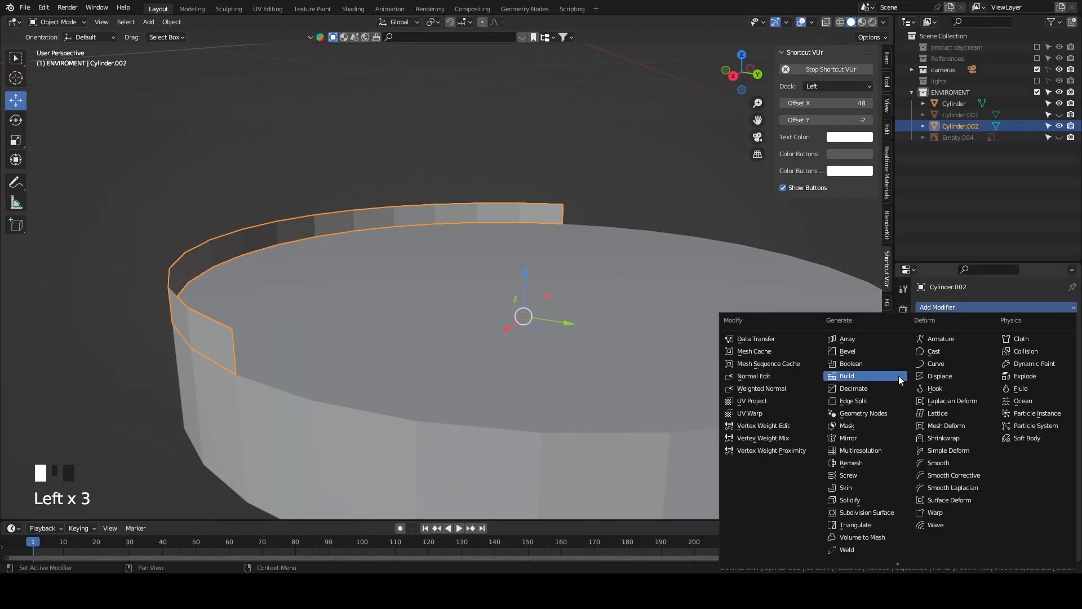
{"action": "left_click", "coordinate": [868, 500]}
{"action": "middle_click_drag", "start_coordinate": [645, 333], "coordinate": [663, 354]}
{"action": "scroll", "coordinate": [664, 354], "scroll_direction": "up", "scroll_amount": 2}
{"action": "mouse_move", "coordinate": [1015, 357]}
{"action": "left_mouse_down"}
{"action": "mouse_move", "coordinate": [1032, 356]}
{"action": "mouse_move", "coordinate": [1023, 357]}
{"action": "left_mouse_up"}
{"action": "middle_click_drag", "start_coordinate": [653, 321], "coordinate": [657, 316]}
Add a Bevel modifier to the rim wall and set its segments to 3.
{"action": "left_click", "coordinate": [941, 306]}
{"action": "left_click", "coordinate": [880, 350]}
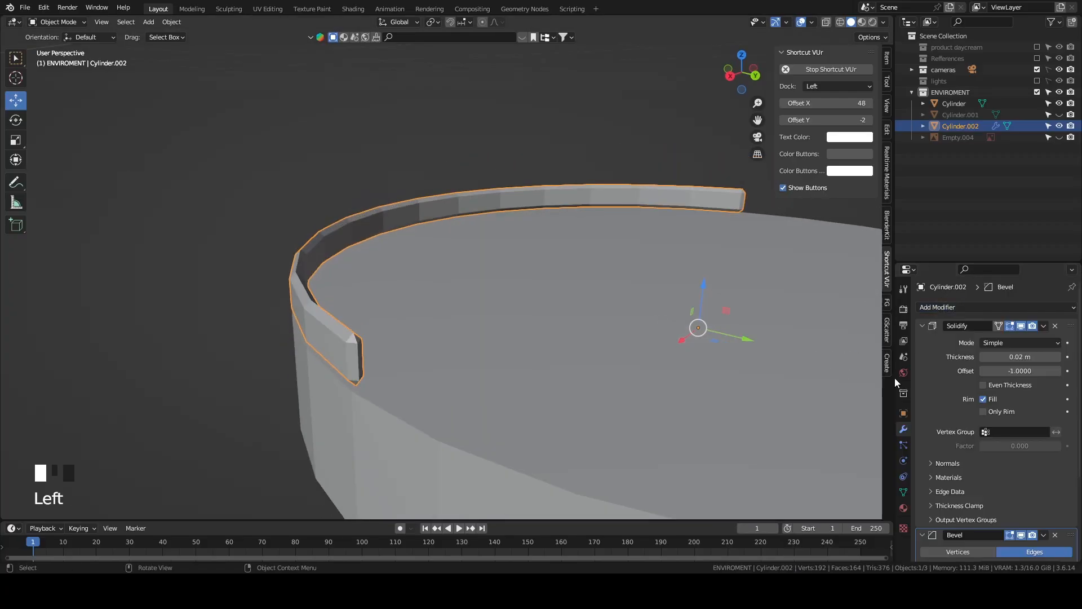
{"action": "left_click", "coordinate": [926, 325]}
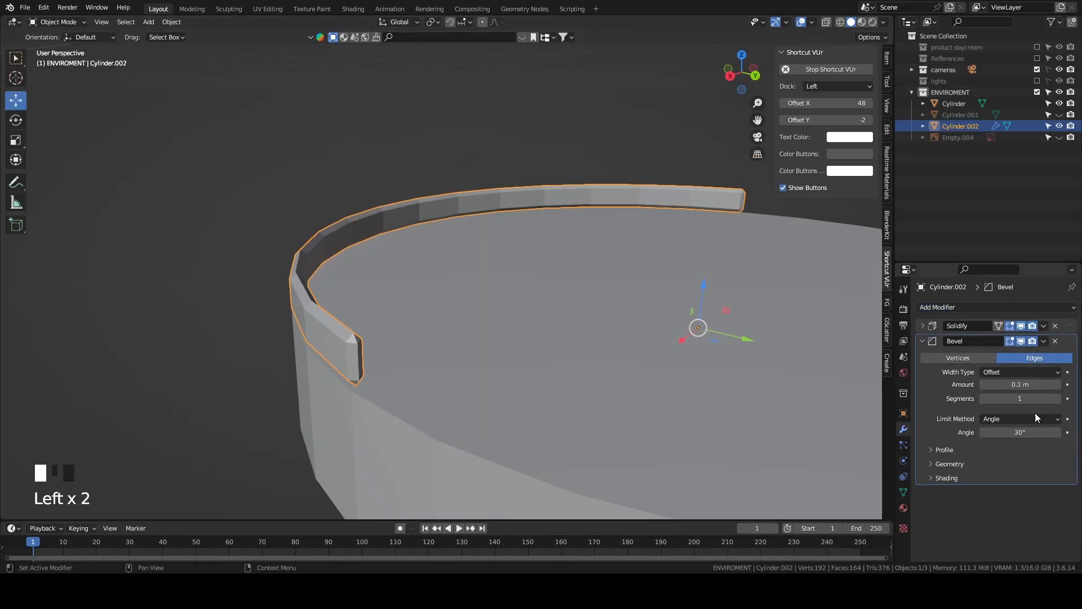
{"action": "left_click", "coordinate": [1019, 391]}
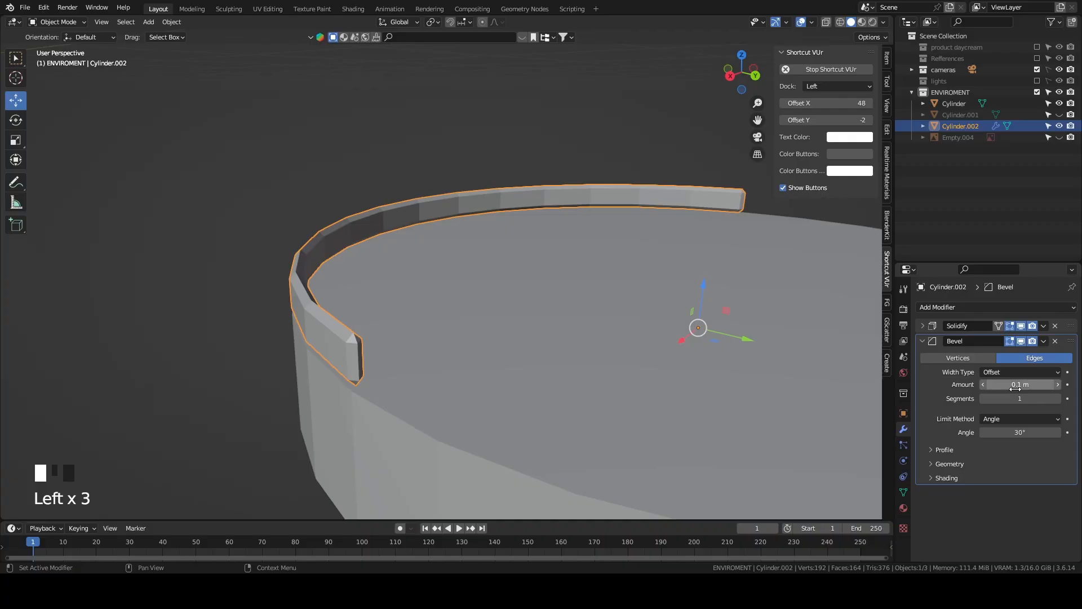
{"action": "left_click", "coordinate": [1020, 398]}
{"action": "mouse_move", "coordinate": [1020, 399]}
{"action": "left_mouse_down"}
{"action": "mouse_move", "coordinate": [1048, 399]}
{"action": "mouse_move", "coordinate": [1022, 398]}
{"action": "left_mouse_up"}
Add a Subdivision Surface modifier to the rim wall and apply Shade Auto Smooth.
{"action": "left_click", "coordinate": [986, 307]}
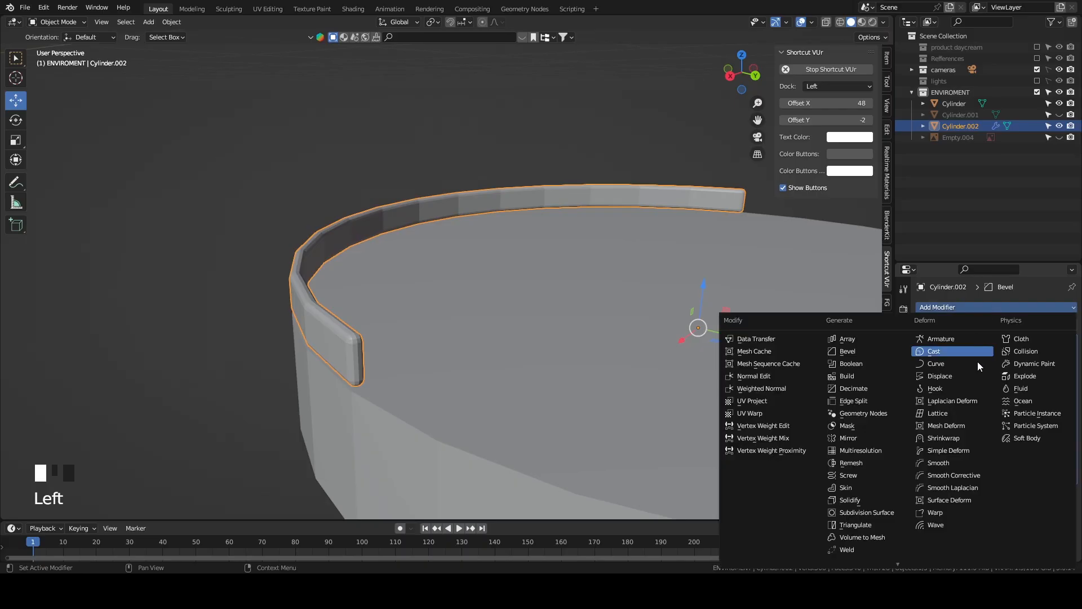
{"action": "left_click", "coordinate": [866, 512]}
{"action": "middle_click_drag", "start_coordinate": [823, 455], "coordinate": [707, 367]}
{"action": "right_click", "coordinate": [644, 291]}
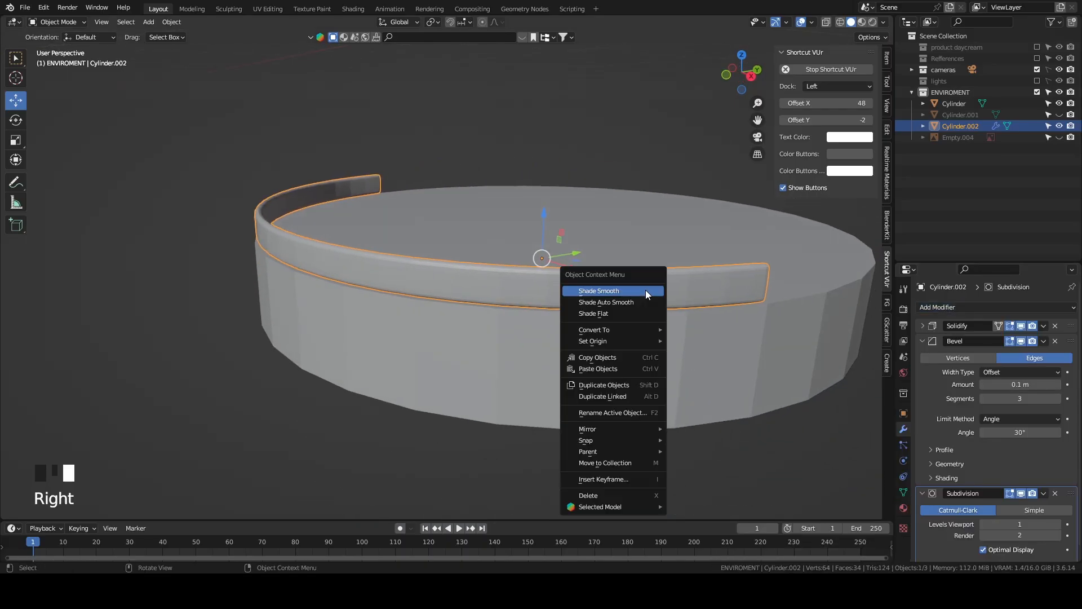
{"action": "left_click", "coordinate": [639, 303]}
{"action": "middle_click_drag", "start_coordinate": [636, 303], "coordinate": [665, 351]}
Duplicate the rim wall in place and rotate the copy -180° about Z to the back of the cylinder.
{"action": "key", "text": "KP_7"}
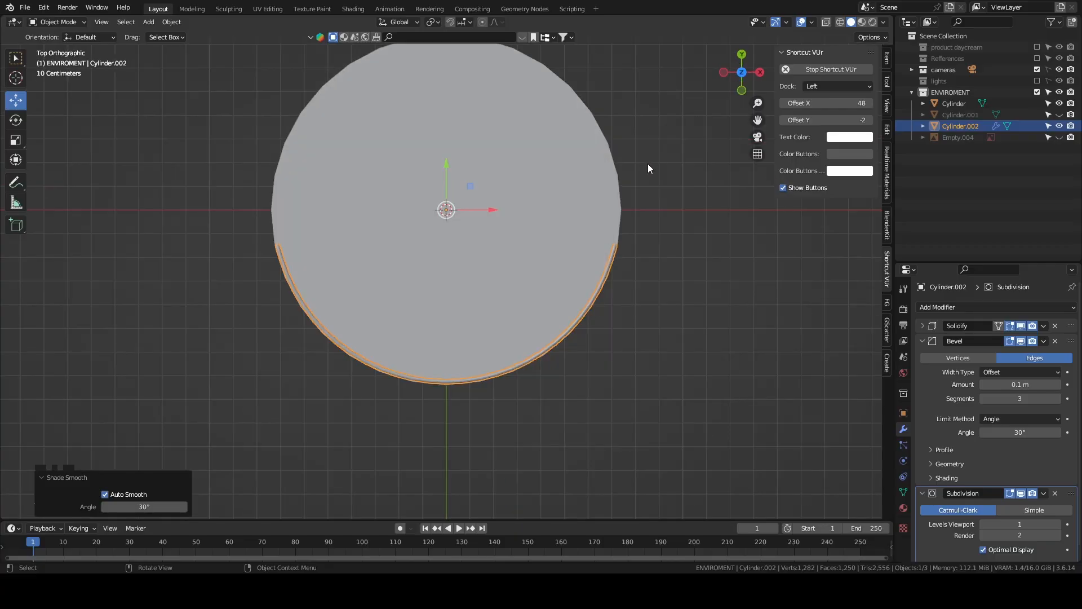
{"action": "scroll", "coordinate": [598, 278], "scroll_direction": "down", "scroll_amount": 3}
{"action": "key", "text": "shift+d"}
{"action": "key", "text": "Escape"}
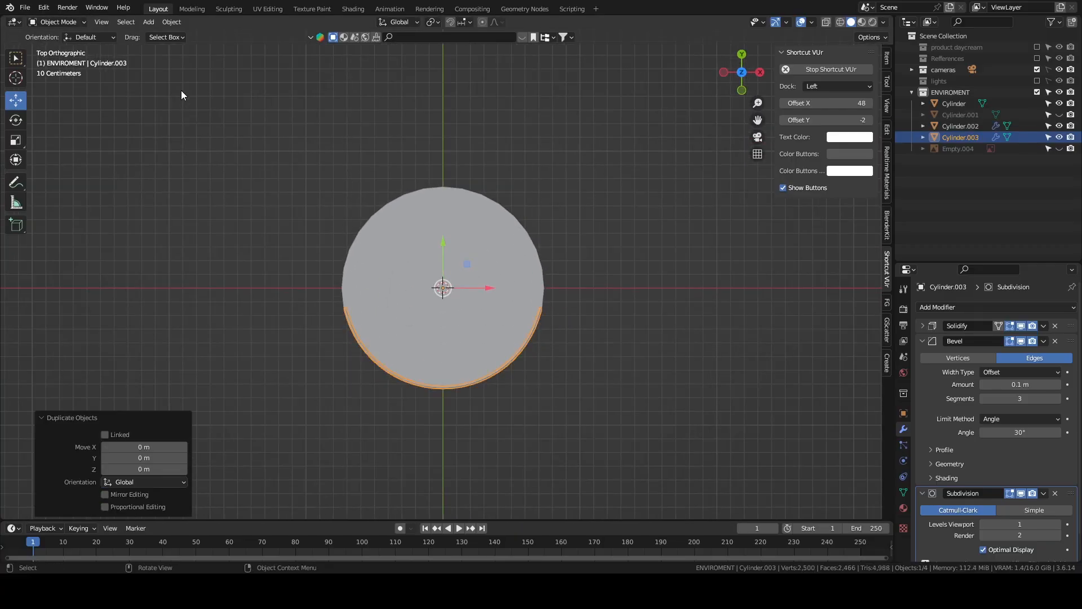
{"action": "left_click", "coordinate": [149, 23]}
{"action": "left_click", "coordinate": [15, 120]}
{"action": "left_click_drag", "start_coordinate": [472, 254], "coordinate": [393, 344]}
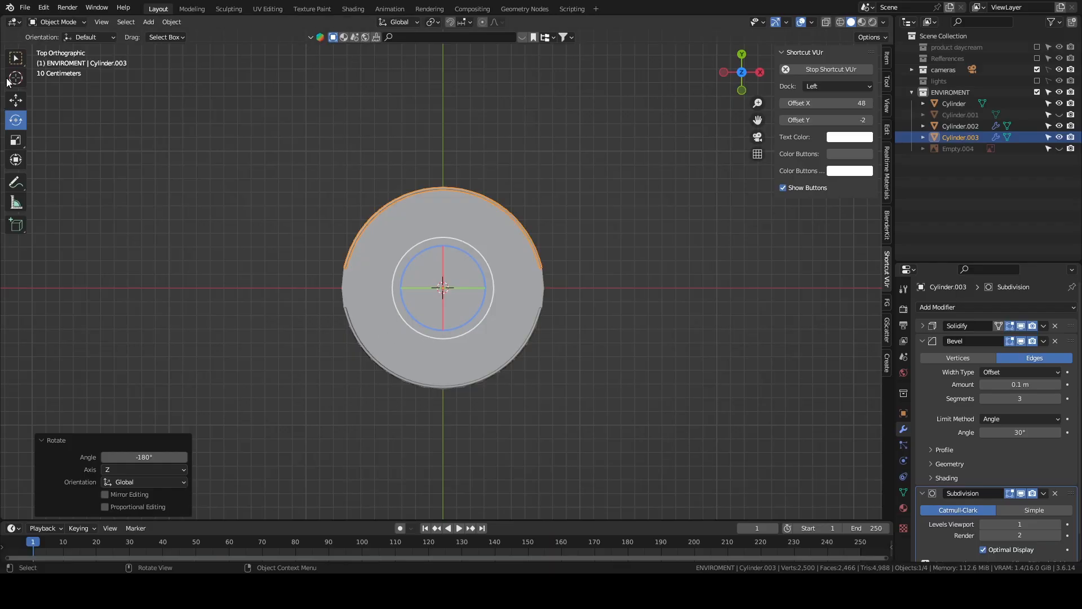
{"action": "left_click", "coordinate": [16, 100]}
Deselect everything and show the reference image again behind the modelled base tier.
{"action": "middle_click_drag", "start_coordinate": [177, 217], "coordinate": [499, 316]}
{"action": "left_click", "coordinate": [232, 161]}
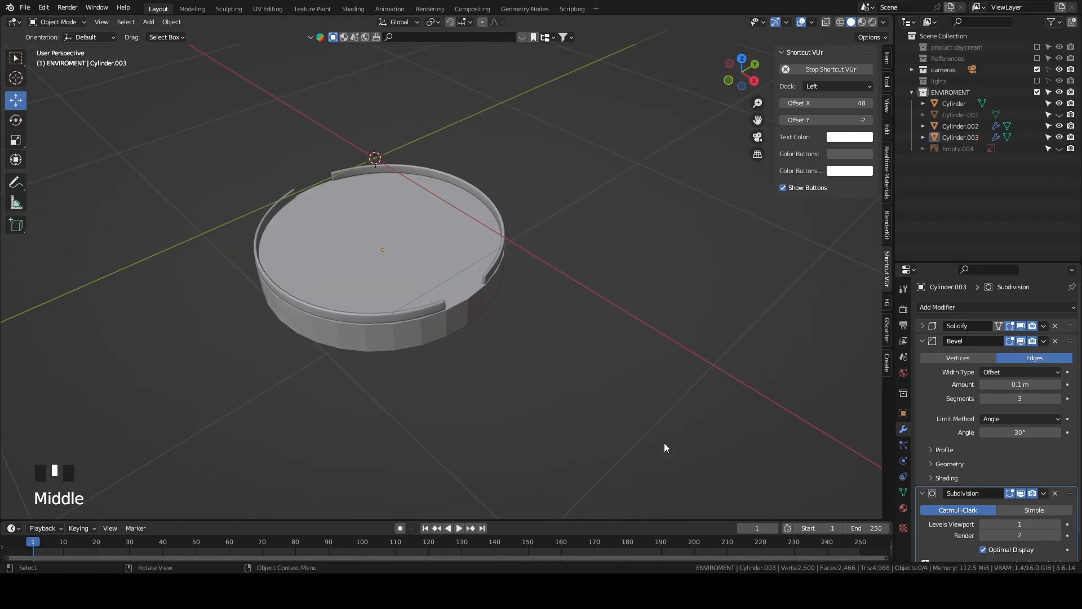
{"action": "middle_click_drag", "start_coordinate": [421, 247], "coordinate": [510, 240]}
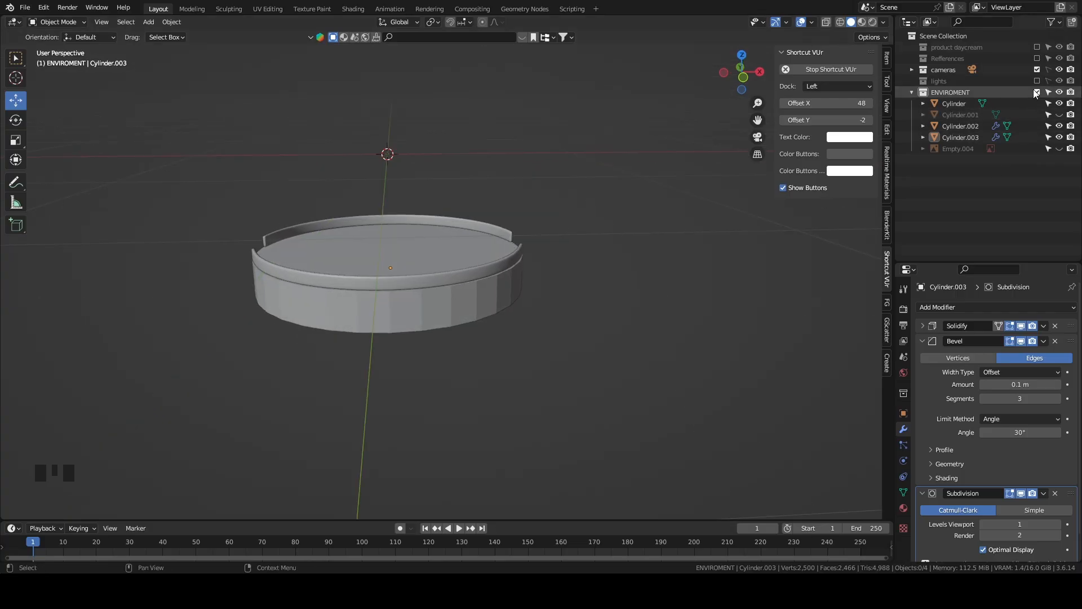
{"action": "left_click", "coordinate": [1059, 148]}
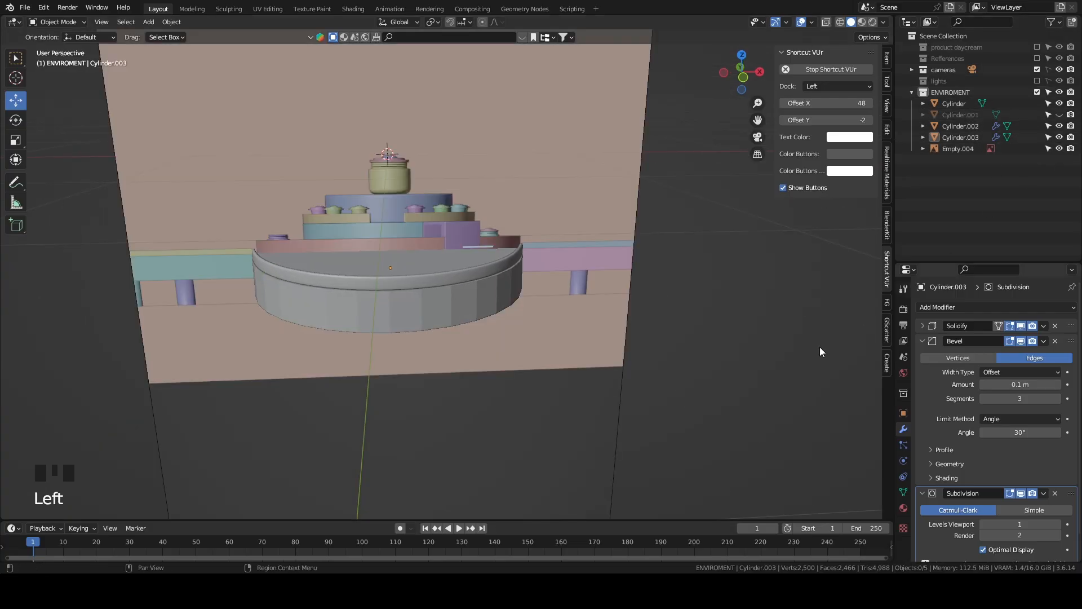
Smooth the shading of the faceted base cylinder and deselect it.
{"action": "key", "text": "grave"}
{"action": "left_click", "coordinate": [354, 252]}
{"action": "right_click", "coordinate": [353, 251]}
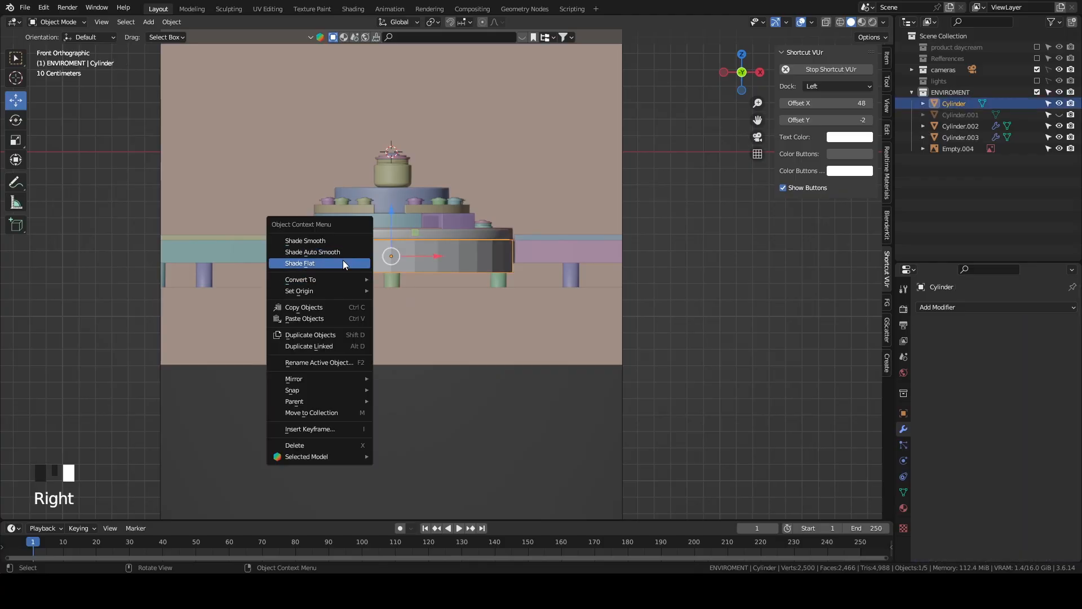
{"action": "left_click", "coordinate": [340, 243]}
{"action": "right_click", "coordinate": [340, 245]}
{"action": "left_click", "coordinate": [516, 284]}
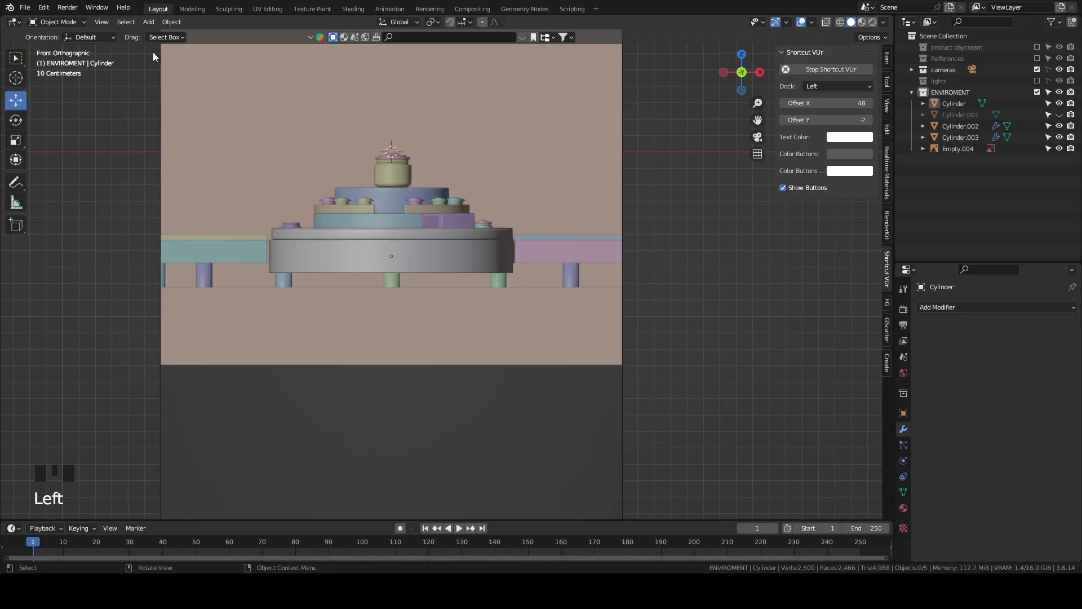
Add a cylinder with a radius of 0.06 m and a depth of 0.42 m for a support leg.
{"action": "left_click", "coordinate": [155, 21]}
{"action": "left_click", "coordinate": [148, 22]}
{"action": "mouse_move", "coordinate": [181, 35]}
{"action": "left_click", "coordinate": [295, 91]}
{"action": "scroll", "coordinate": [568, 226], "scroll_direction": "up", "scroll_amount": 2}
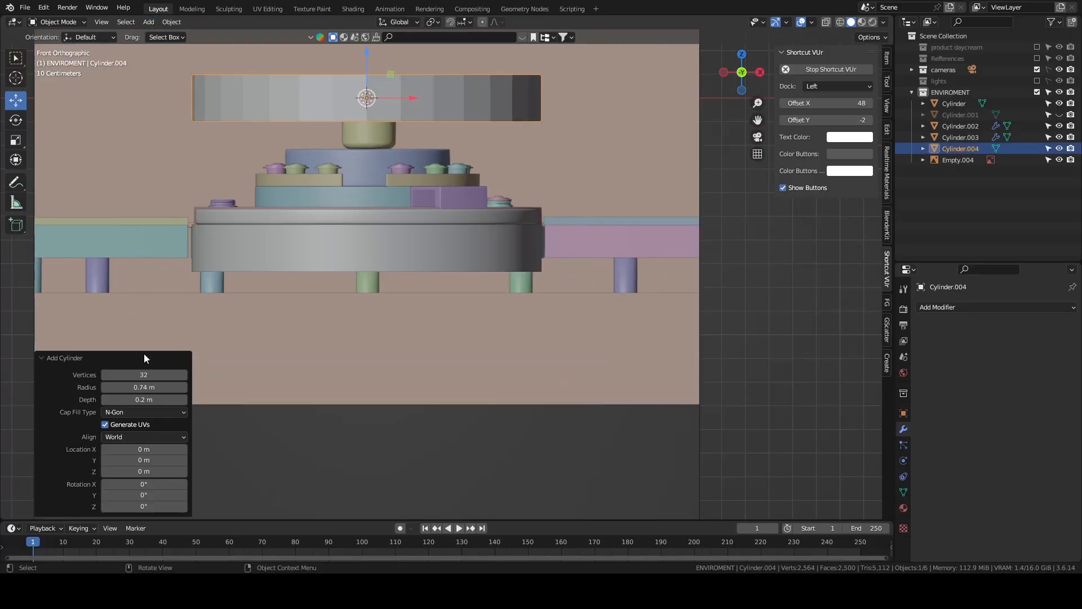
{"action": "left_click_drag", "start_coordinate": [160, 387], "coordinate": [657, 237]}
{"action": "left_click_drag", "start_coordinate": [151, 397], "coordinate": [438, 248]}
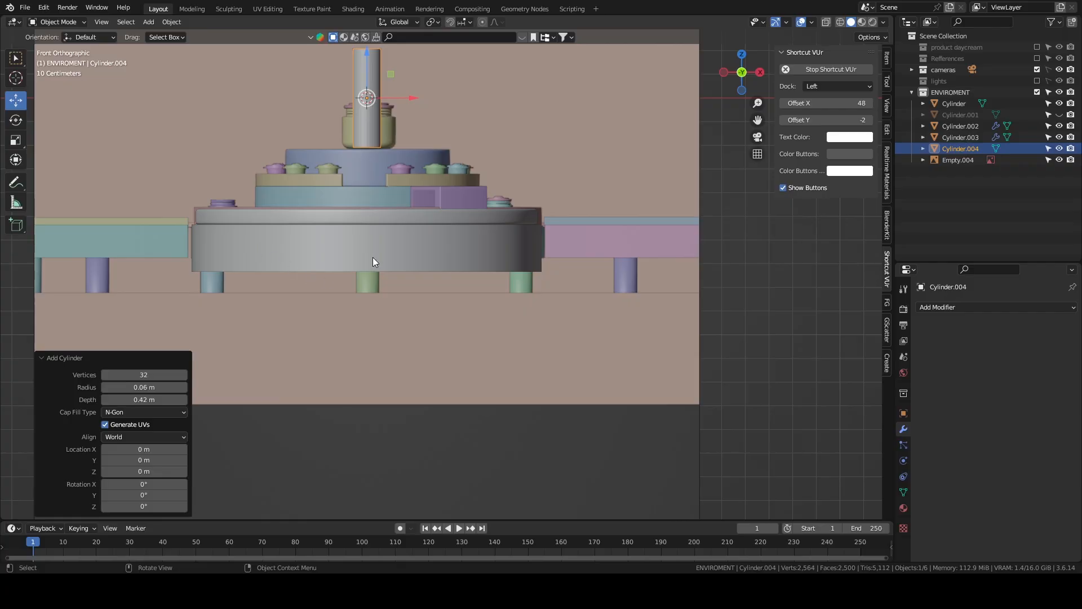
Move the leg cylinder down about 0.9 m along Z so it stands centred beneath the base.
{"action": "left_click_drag", "start_coordinate": [370, 49], "coordinate": [394, 273]}
{"action": "middle_click_drag", "start_coordinate": [465, 312], "coordinate": [448, 329]}
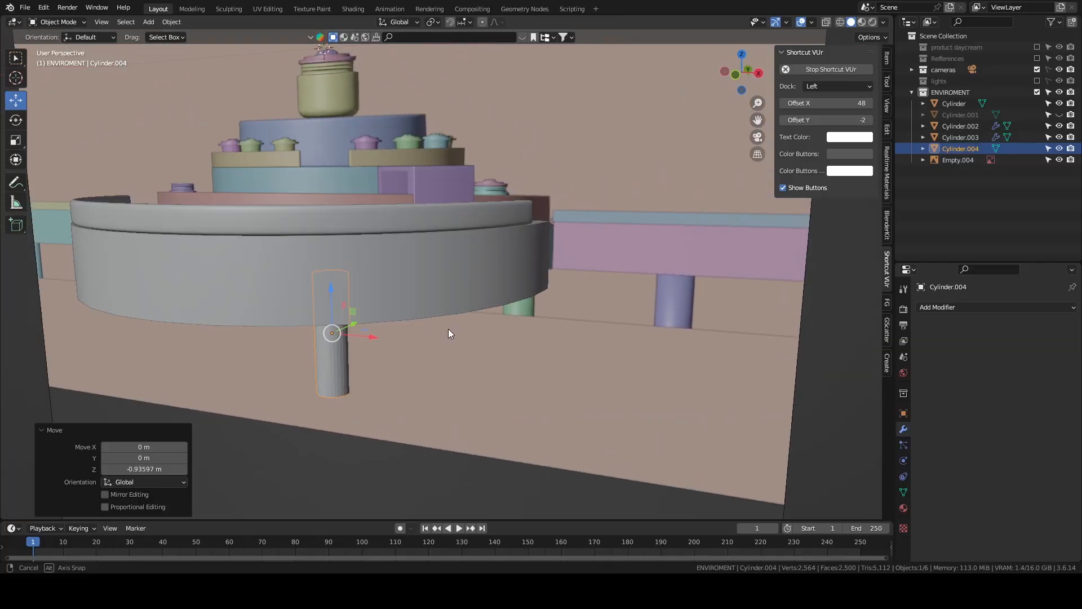
{"action": "left_click_drag", "start_coordinate": [334, 292], "coordinate": [334, 281]}
{"action": "middle_click_drag", "start_coordinate": [348, 286], "coordinate": [375, 270]}
{"action": "key", "text": "grave"}
{"action": "left_click", "coordinate": [219, 119]}
{"action": "middle_click_drag", "start_coordinate": [378, 217], "coordinate": [369, 258]}
{"action": "key", "text": "grave"}
{"action": "left_click", "coordinate": [188, 130]}
{"action": "key", "text": "grave"}
{"action": "left_click", "coordinate": [350, 233]}
{"action": "scroll", "coordinate": [468, 303], "scroll_direction": "down", "scroll_amount": 2}
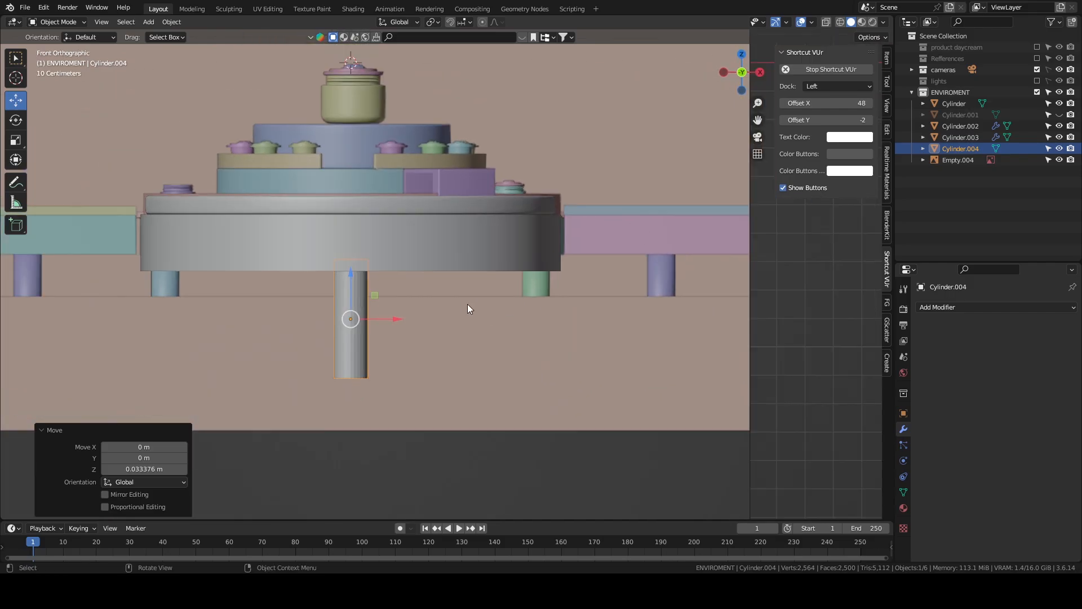
Make linked duplicates of the leg, one about 0.64 m along X and the next about -1.29 m from it.
{"action": "key", "text": "alt+d"}
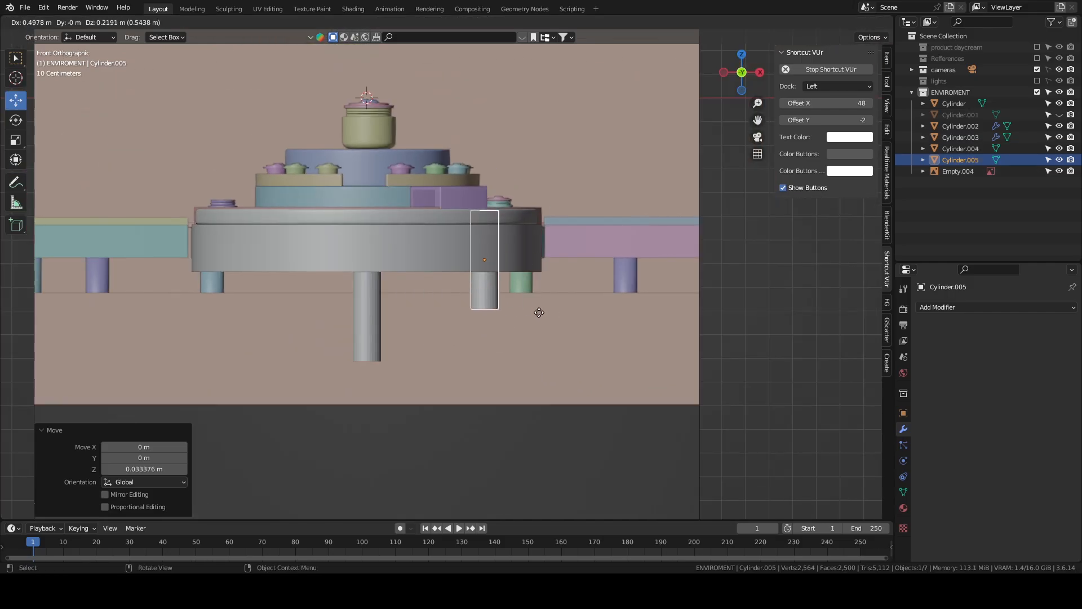
{"action": "key", "text": "Escape"}
{"action": "left_click_drag", "start_coordinate": [417, 311], "coordinate": [564, 307]}
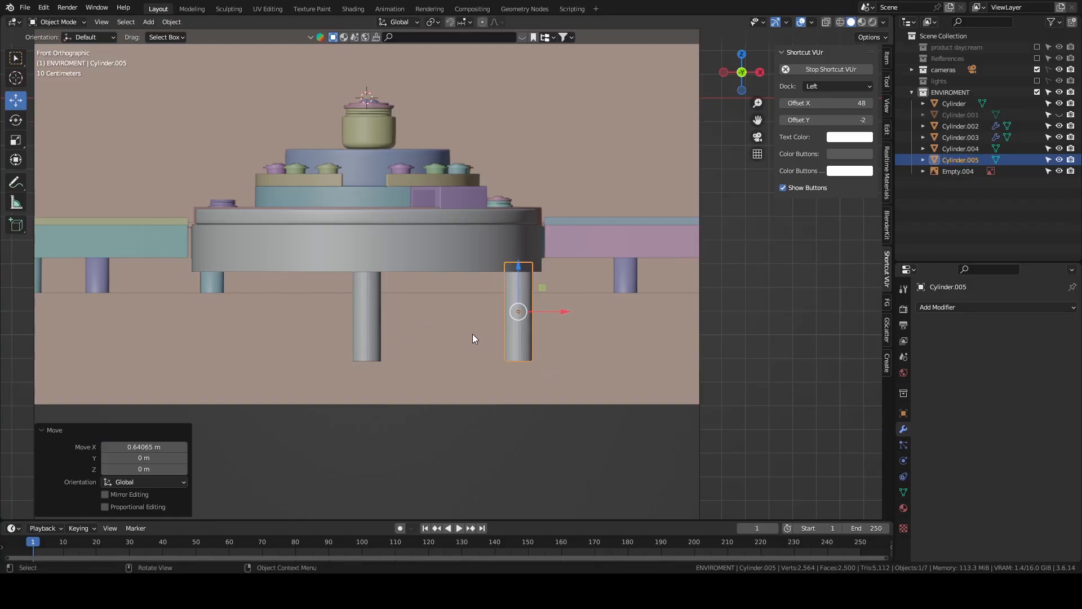
{"action": "key", "text": "alt+d"}
{"action": "right_click", "coordinate": [510, 295]}
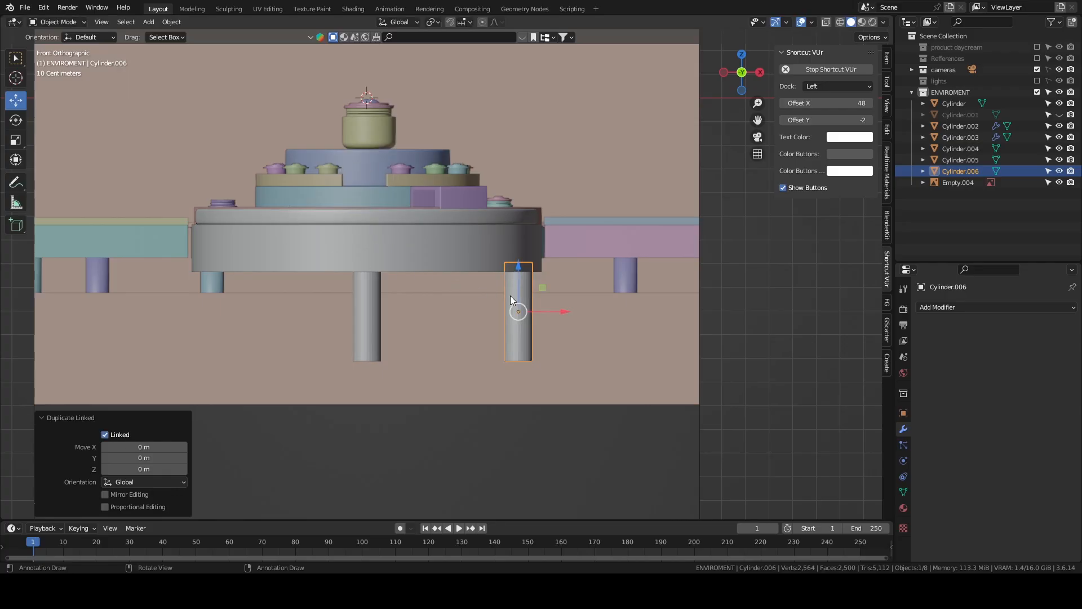
{"action": "left_click_drag", "start_coordinate": [551, 306], "coordinate": [243, 316]}
{"action": "key", "text": "shift+d"}
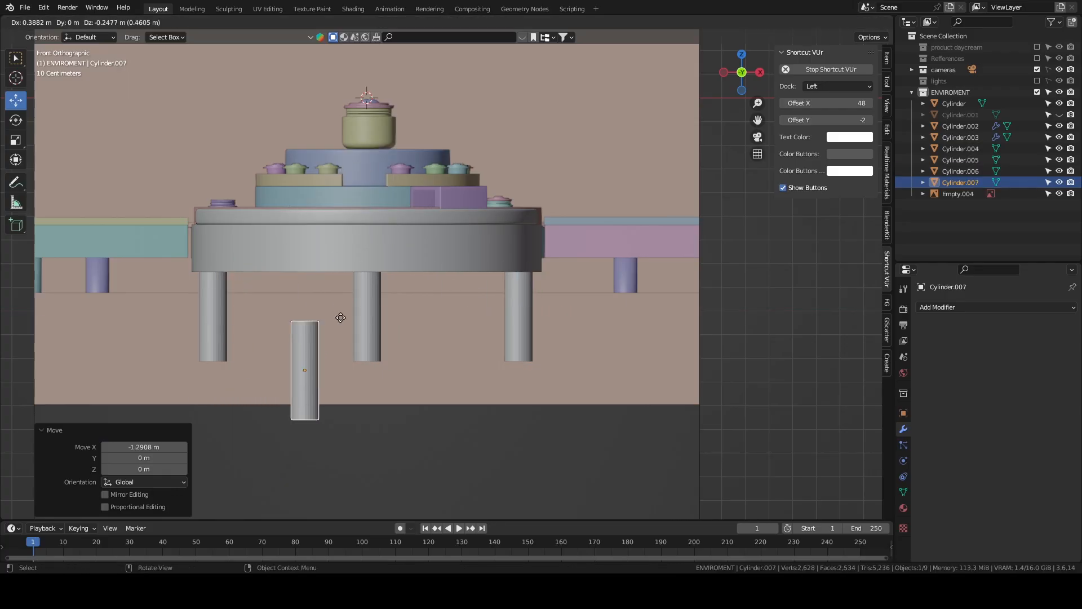
{"action": "left_click", "coordinate": [327, 384]}
{"action": "key", "text": "ctrl+z"}
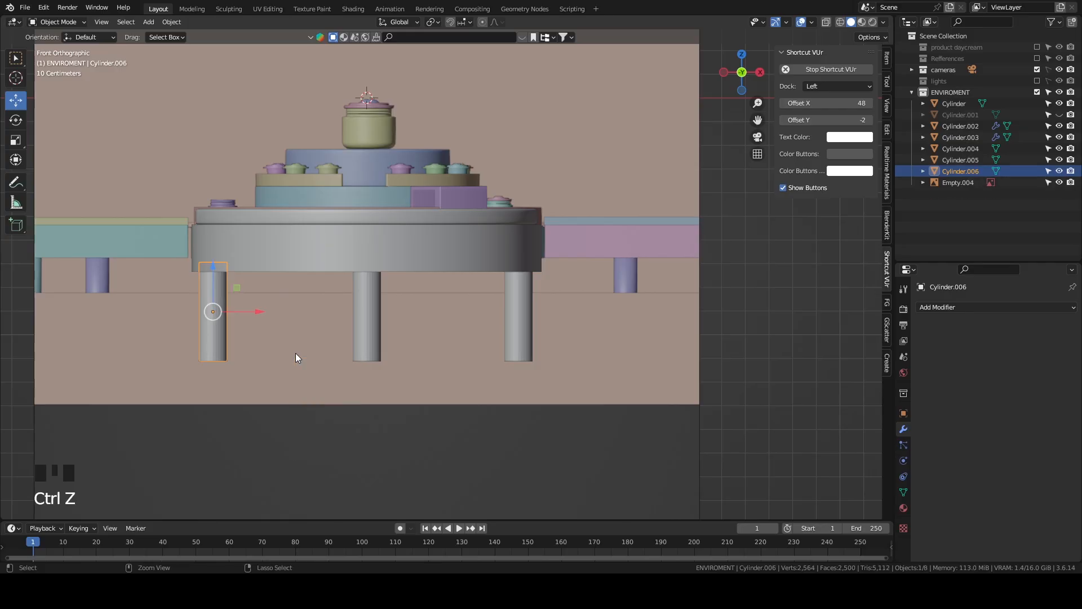
{"action": "middle_click_drag", "start_coordinate": [295, 327], "coordinate": [277, 356]}
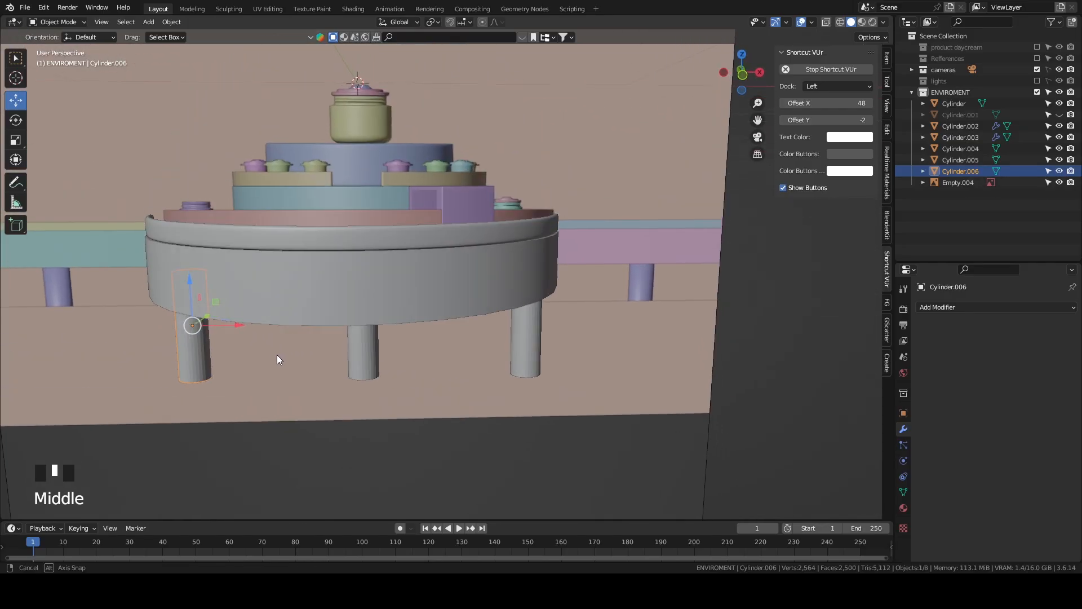
{"action": "key", "text": "grave"}
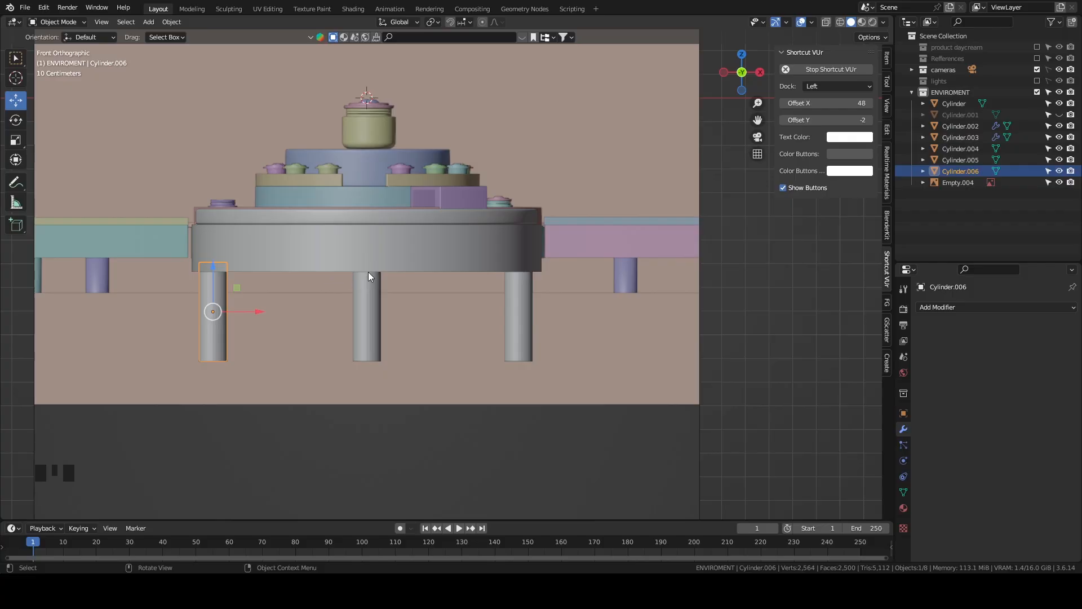
{"action": "left_click", "coordinate": [521, 300]}
{"action": "left_click", "coordinate": [374, 300]}
{"action": "left_click", "coordinate": [209, 280]}
{"action": "left_click", "coordinate": [347, 288]}
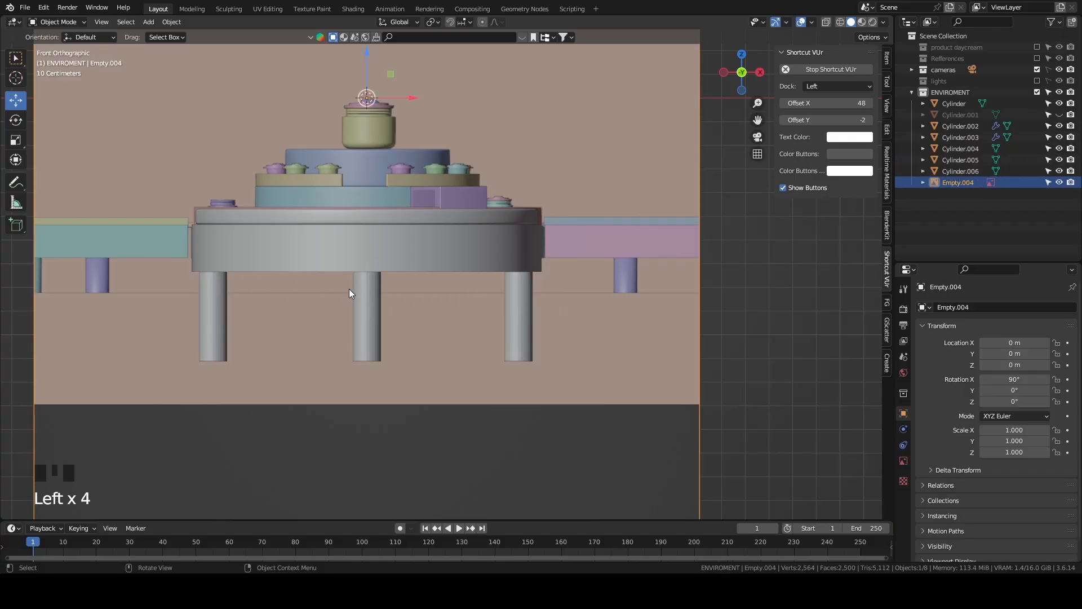
{"action": "left_click", "coordinate": [372, 292]}
{"action": "left_click", "coordinate": [525, 305]}
{"action": "left_click", "coordinate": [355, 300]}
{"action": "left_click", "coordinate": [208, 283]}
Select the centre leg and check the leg layout with the reference image temporarily hidden.
{"action": "left_click", "coordinate": [364, 292]}
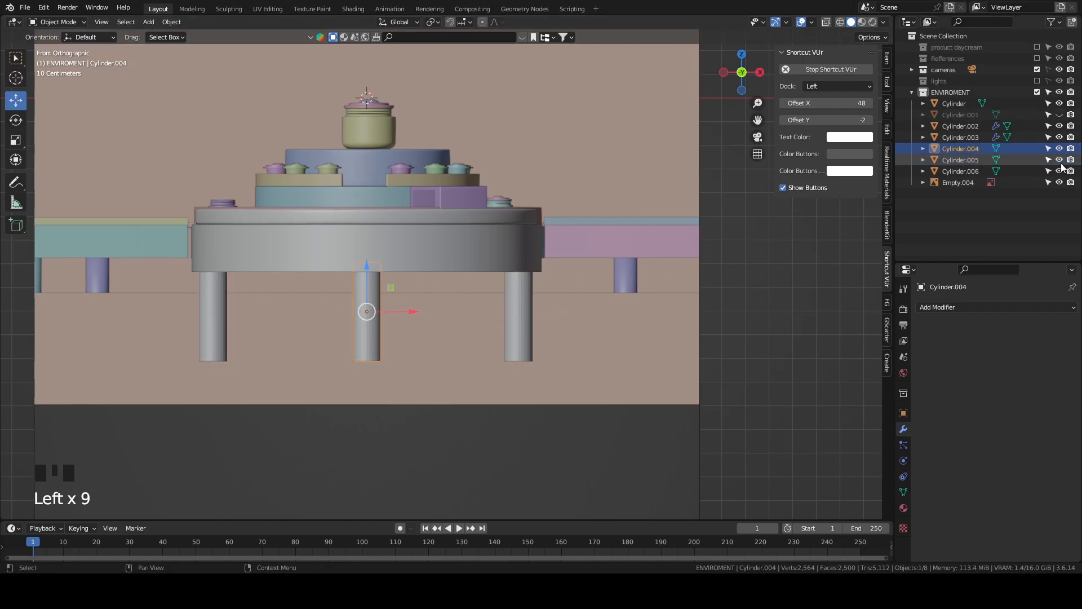
{"action": "left_click", "coordinate": [1059, 182]}
{"action": "middle_click_drag", "start_coordinate": [435, 252], "coordinate": [404, 285]}
{"action": "key", "text": "grave"}
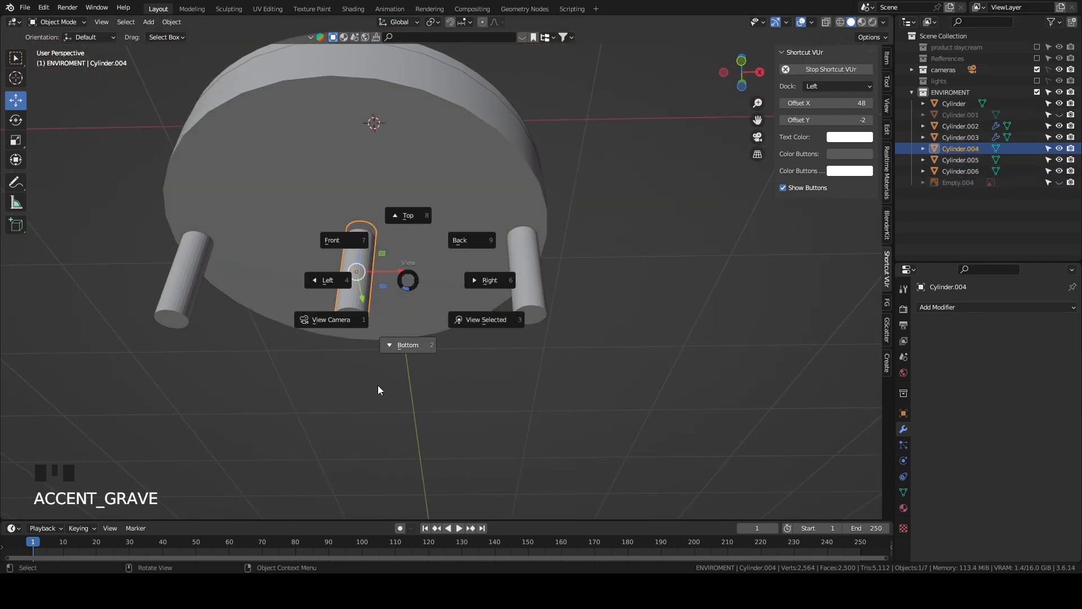
{"action": "key", "text": "grave"}
{"action": "left_click", "coordinate": [368, 197]}
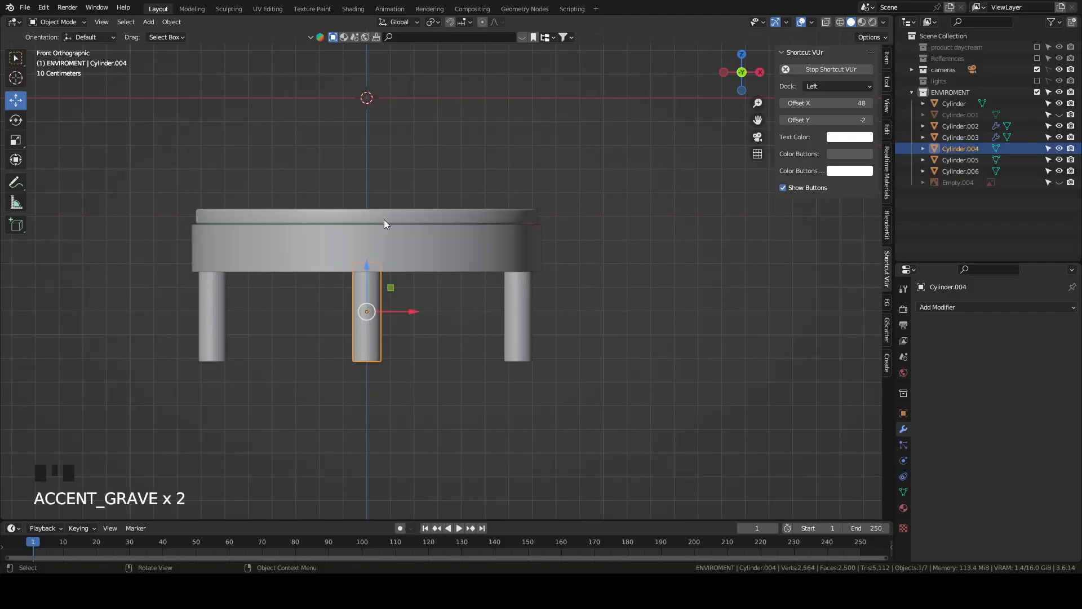
{"action": "left_click", "coordinate": [1060, 182]}
Make two linked duplicates of the centre leg and move them along Y to opposite edges of the base.
{"action": "scroll", "coordinate": [495, 220], "scroll_direction": "down", "scroll_amount": 1}
{"action": "middle_click_drag", "start_coordinate": [495, 216], "coordinate": [477, 335], "text": "shift"}
{"action": "key", "text": "grave"}
{"action": "left_click", "coordinate": [431, 381]}
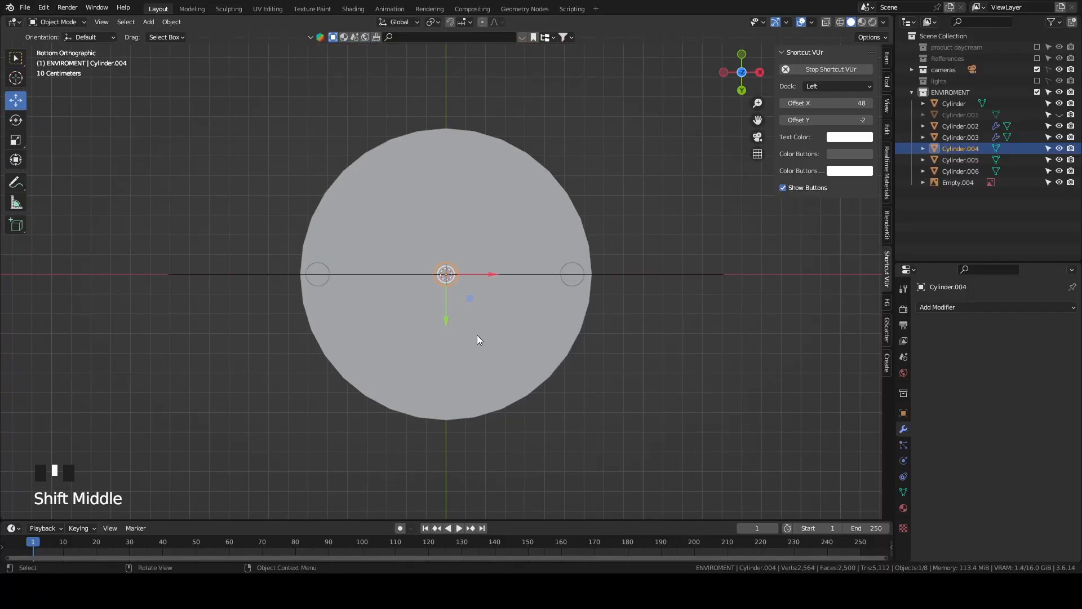
{"action": "key", "text": "alt+d"}
{"action": "key", "text": "Escape"}
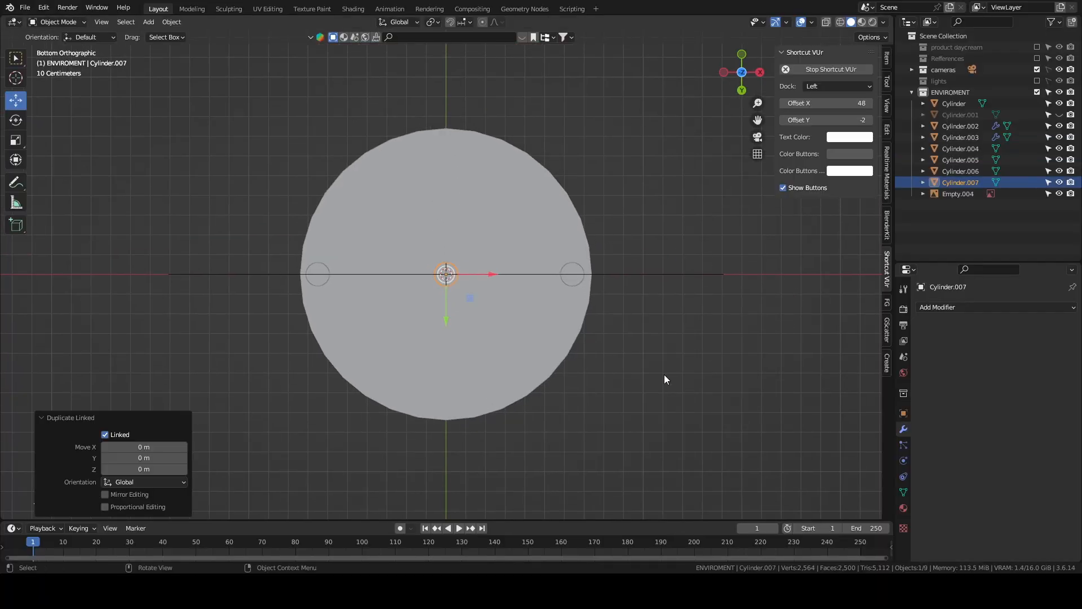
{"action": "left_click_drag", "start_coordinate": [448, 317], "coordinate": [416, 432]}
{"action": "key", "text": "alt+d"}
{"action": "key", "text": "Escape"}
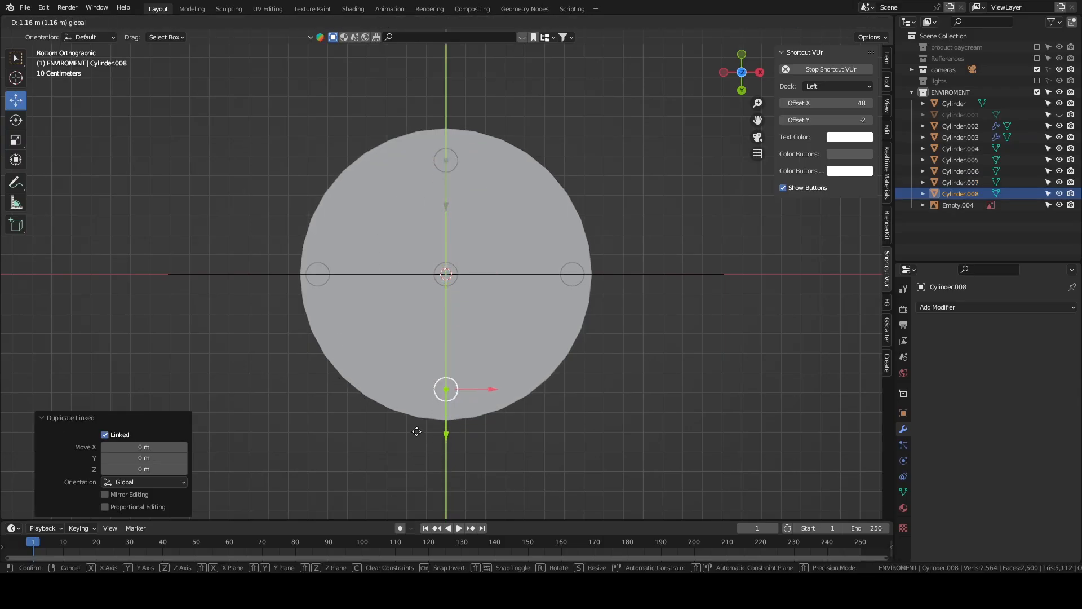
{"action": "left_click", "coordinate": [613, 403]}
Examine the finished podium and walkway renders on the reference board and return to Blender.
{"action": "middle_click_drag", "start_coordinate": [614, 403], "coordinate": [599, 472]}
{"action": "key", "text": "grave"}
{"action": "middle_click_drag", "start_coordinate": [488, 242], "coordinate": [488, 269]}
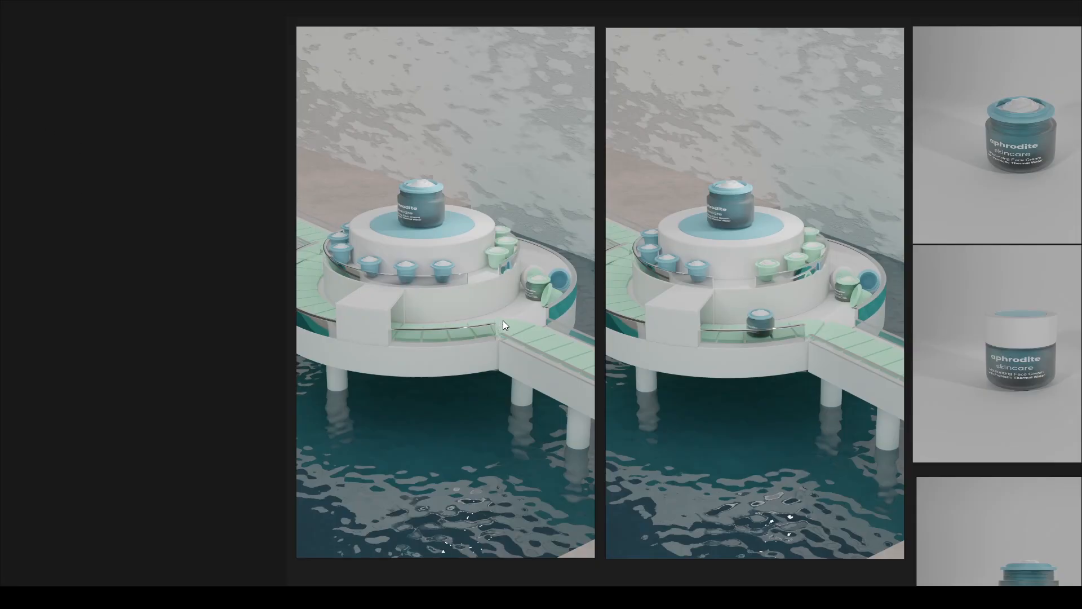
{"action": "mouse_move", "coordinate": [2, 5]}
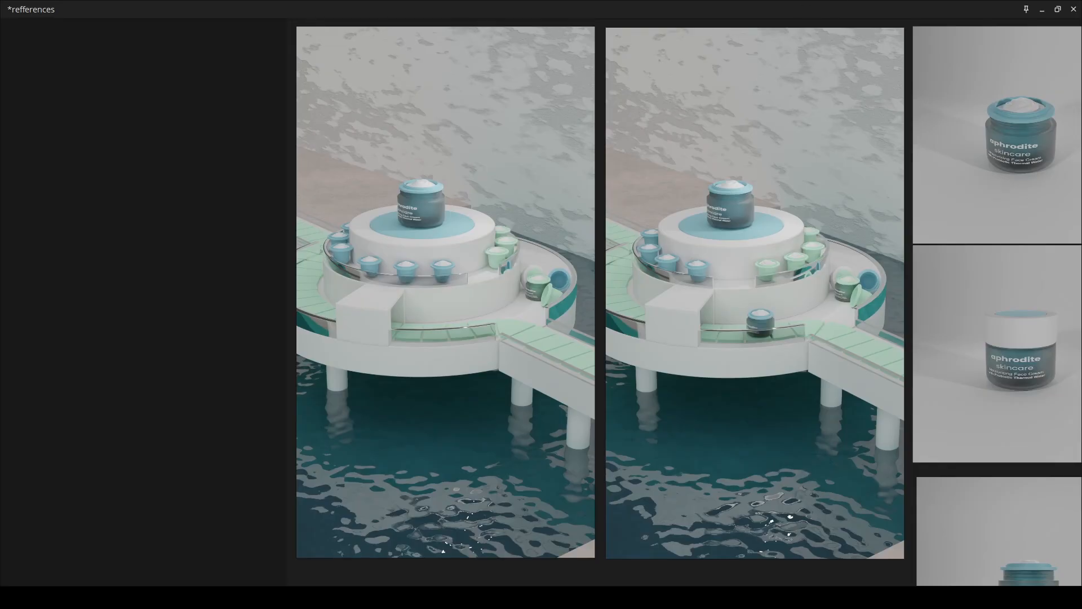
{"action": "key", "text": "alt+Tab"}
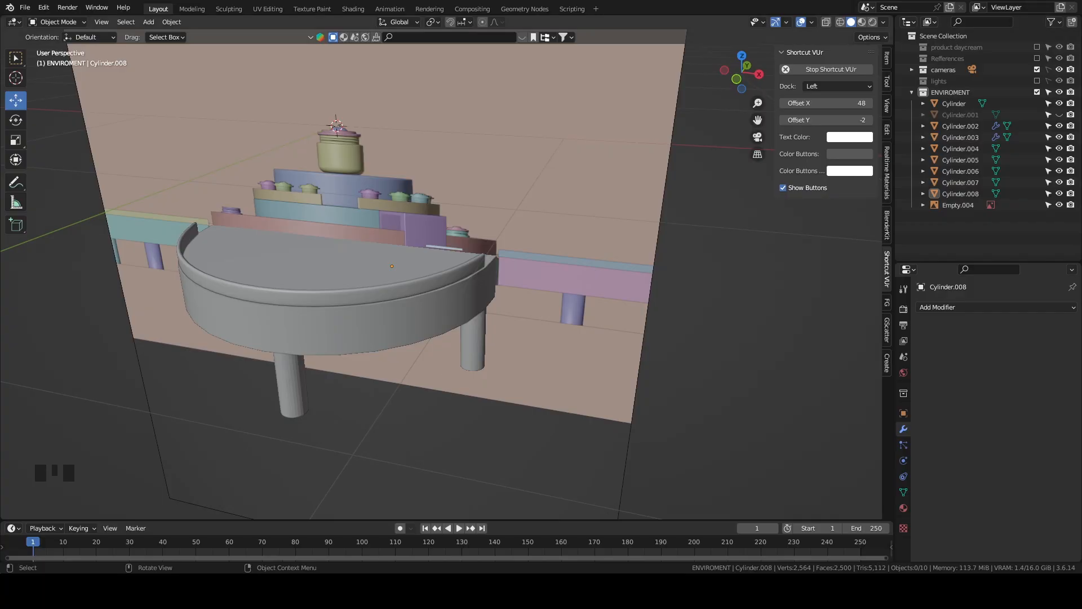
Add a cube at the world origin and scale it to about 0.137.
{"action": "middle_click_drag", "start_coordinate": [637, 293], "coordinate": [677, 336]}
{"action": "key", "text": "grave"}
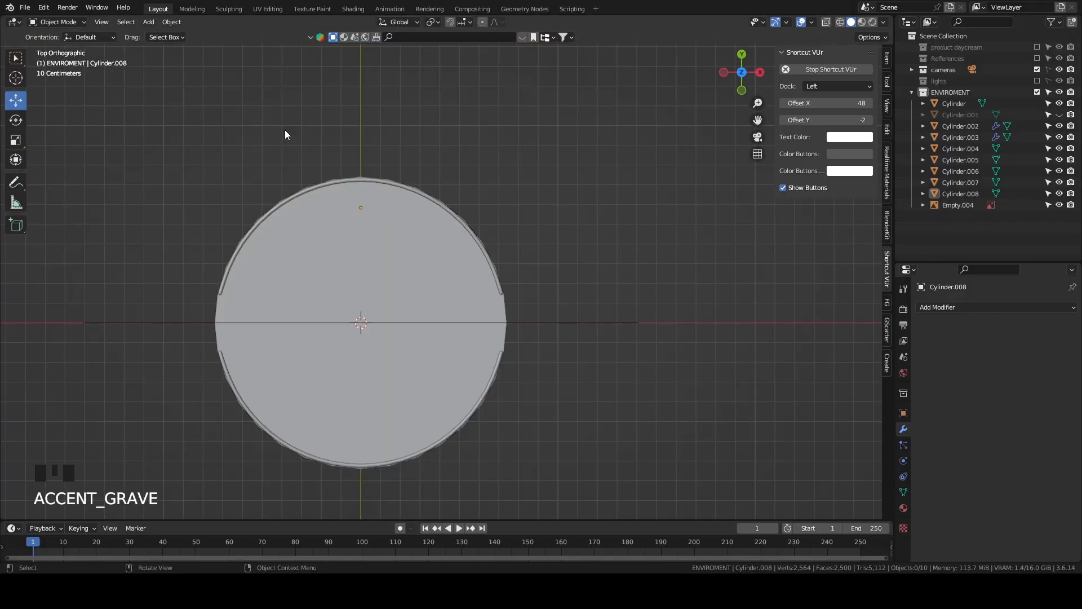
{"action": "left_click", "coordinate": [149, 23]}
{"action": "mouse_move", "coordinate": [152, 32]}
{"action": "left_click", "coordinate": [300, 44]}
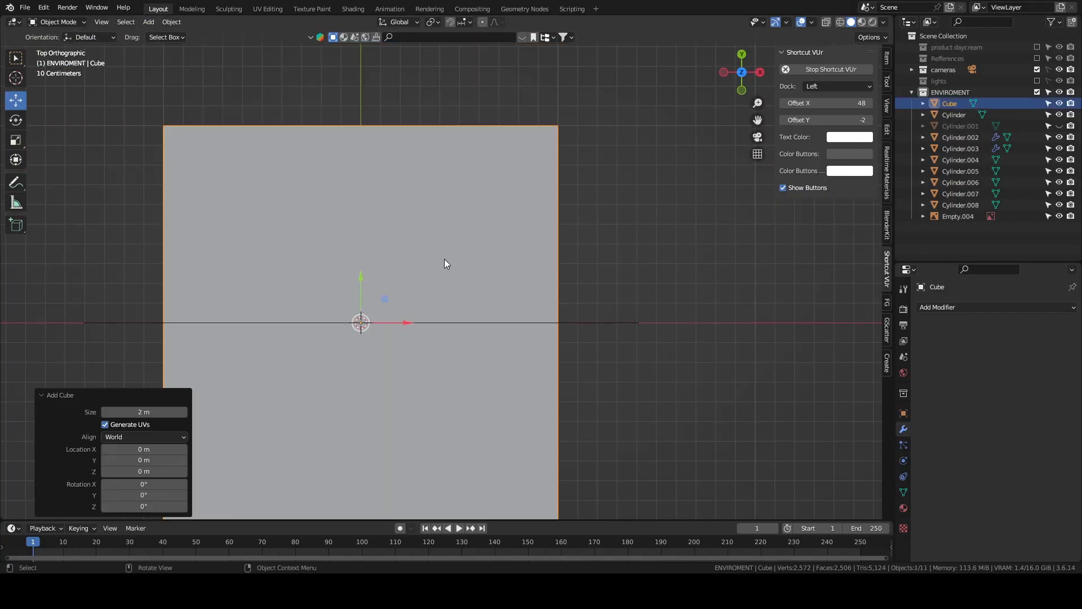
{"action": "scroll", "coordinate": [526, 329], "scroll_direction": "down", "scroll_amount": 1}
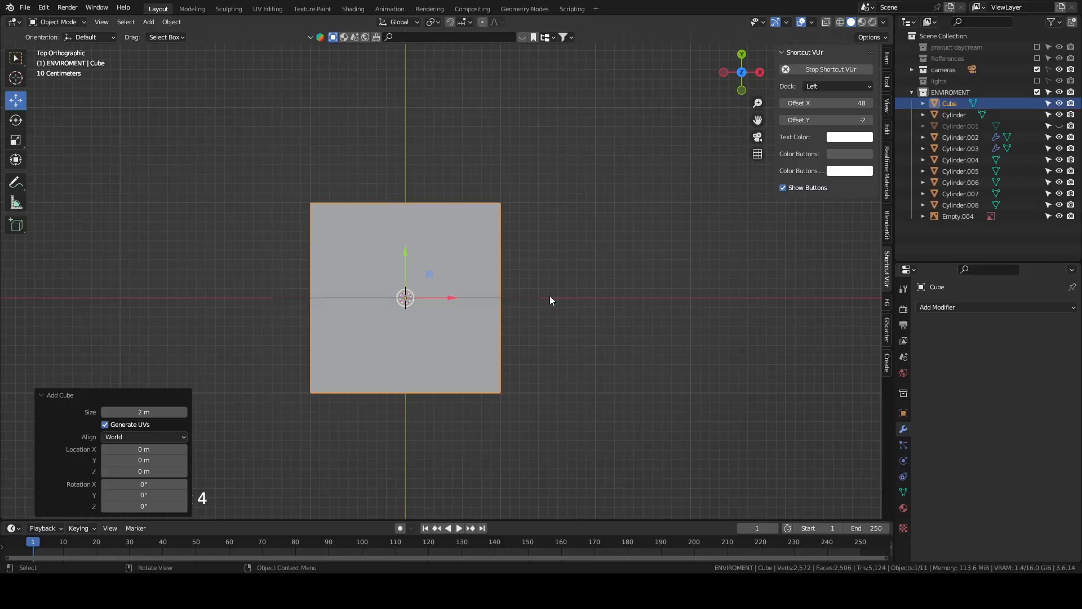
{"action": "key", "text": "s"}
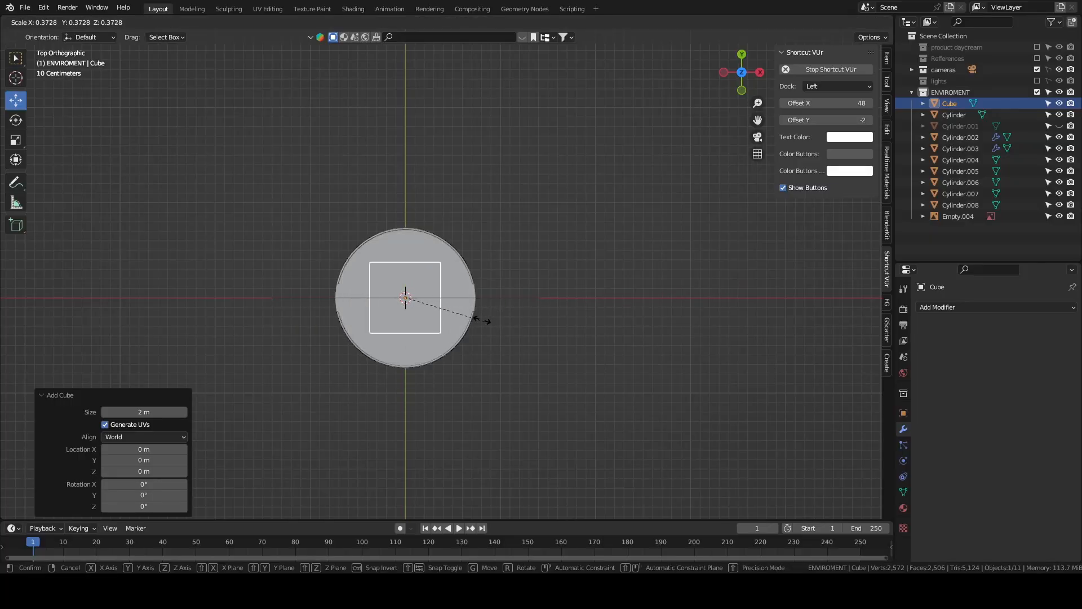
{"action": "left_click", "coordinate": [434, 306]}
{"action": "scroll", "coordinate": [435, 307], "scroll_direction": "up", "scroll_amount": 4}
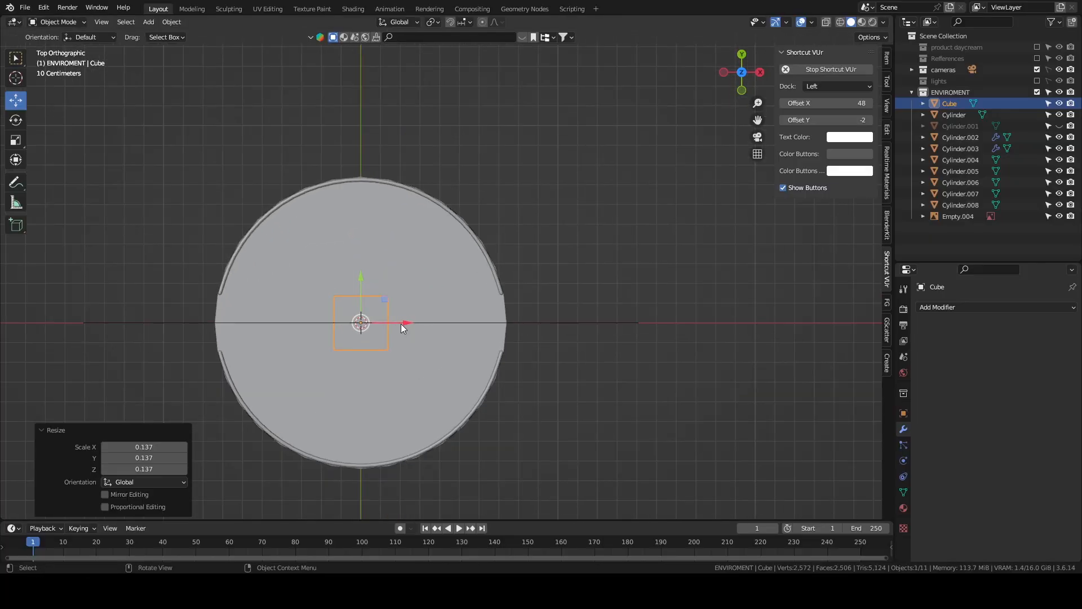
Move the cube against the base's +X edge, fitting its height and shape to the walkway in the reference image.
{"action": "key", "text": "g"}
{"action": "key", "text": "x"}
{"action": "left_click", "coordinate": [578, 349]}
{"action": "middle_click_drag", "start_coordinate": [578, 349], "coordinate": [647, 323]}
{"action": "key", "text": "KP_1"}
{"action": "left_click_drag", "start_coordinate": [538, 79], "coordinate": [579, 187]}
{"action": "left_click", "coordinate": [18, 139]}
{"action": "scroll", "coordinate": [417, 219], "scroll_direction": "up", "scroll_amount": 2}
{"action": "left_click", "coordinate": [16, 101]}
{"action": "left_click_drag", "start_coordinate": [620, 231], "coordinate": [615, 230]}
Hide the reference image and the walkway cube to expose the base's side wall.
{"action": "middle_click_drag", "start_coordinate": [617, 271], "coordinate": [569, 293]}
{"action": "left_click", "coordinate": [1057, 217]}
{"action": "middle_click_drag", "start_coordinate": [654, 124], "coordinate": [571, 163]}
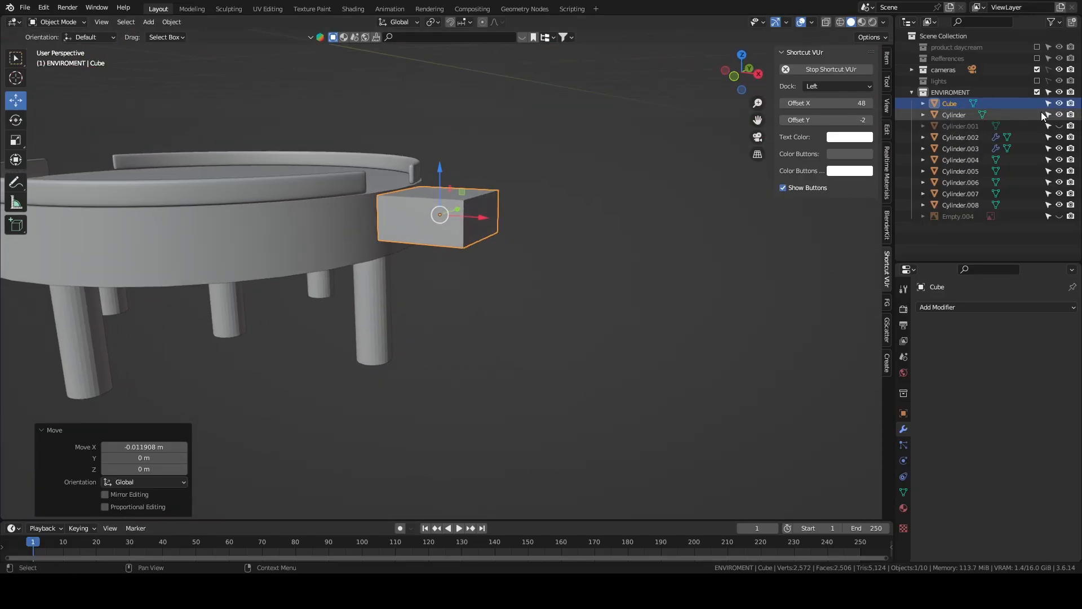
{"action": "left_click", "coordinate": [1059, 105]}
{"action": "middle_click_drag", "start_coordinate": [469, 197], "coordinate": [490, 264]}
Duplicate in place the two side faces of the base cylinder below the rim gap on the +X side.
{"action": "left_click", "coordinate": [404, 250]}
{"action": "key", "text": "Tab"}
{"action": "left_click", "coordinate": [119, 24]}
{"action": "left_click", "coordinate": [369, 213]}
{"action": "left_click", "coordinate": [390, 217], "text": "shift"}
{"action": "key", "text": "shift+d"}
{"action": "right_click", "coordinate": [748, 239]}
Separate the duplicated faces into their own object and select it in Object Mode.
{"action": "left_click", "coordinate": [211, 26]}
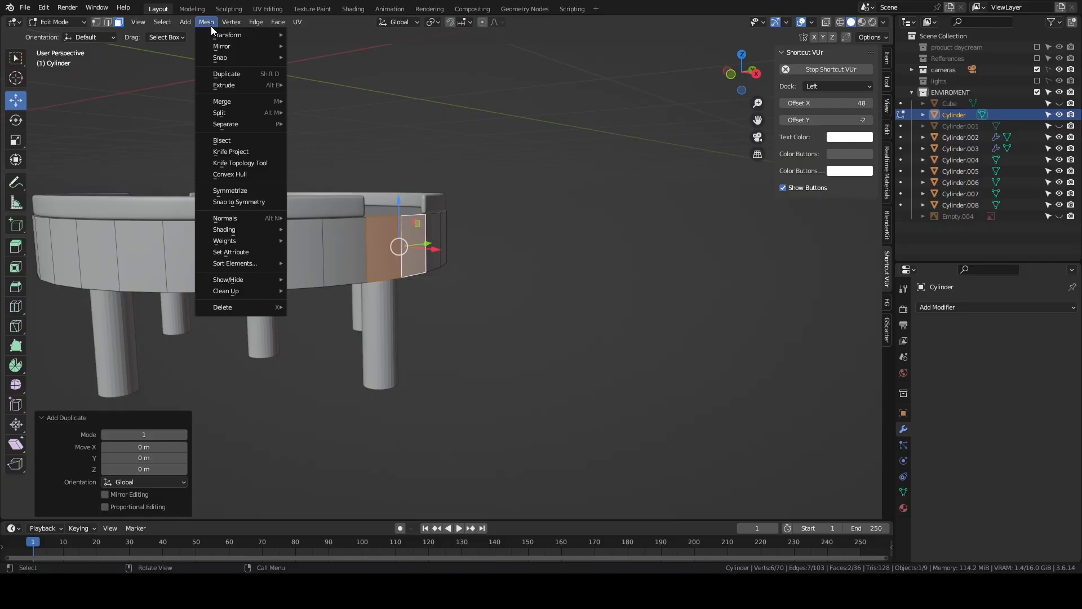
{"action": "mouse_move", "coordinate": [279, 126]}
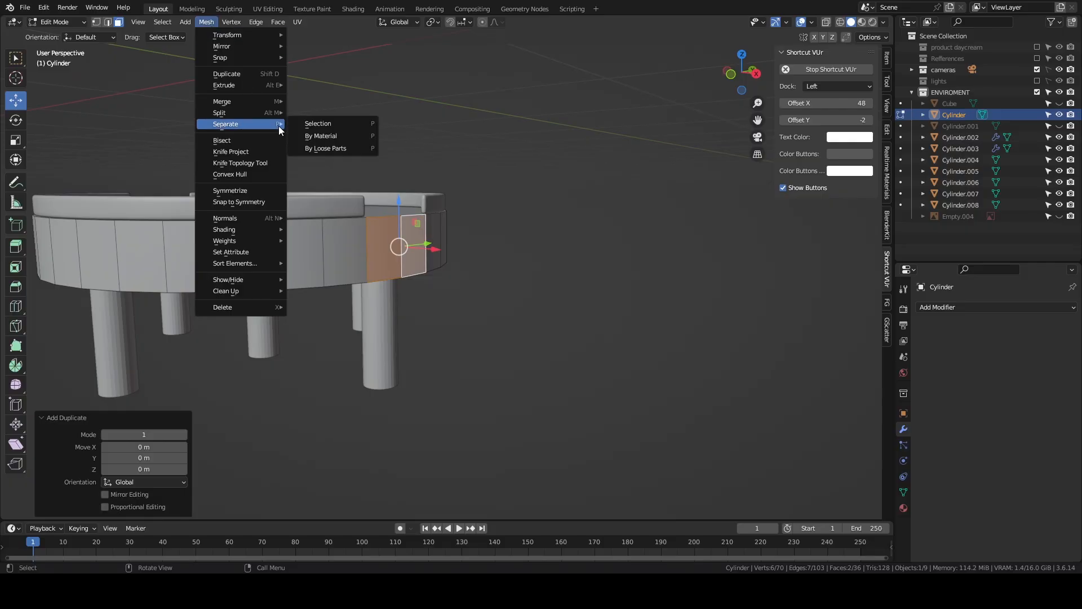
{"action": "left_click", "coordinate": [323, 124]}
{"action": "middle_click_drag", "start_coordinate": [428, 243], "coordinate": [551, 268]}
{"action": "key", "text": "Tab"}
{"action": "left_click", "coordinate": [543, 314]}
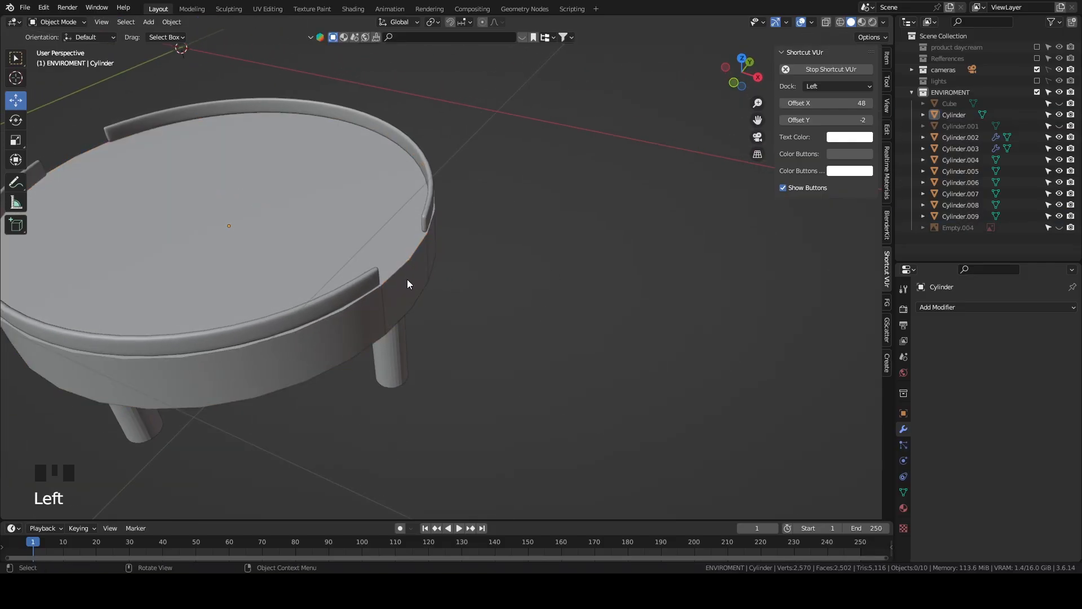
{"action": "left_click", "coordinate": [410, 279]}
{"action": "middle_click_drag", "start_coordinate": [410, 279], "coordinate": [494, 340]}
{"action": "key", "text": "Escape"}
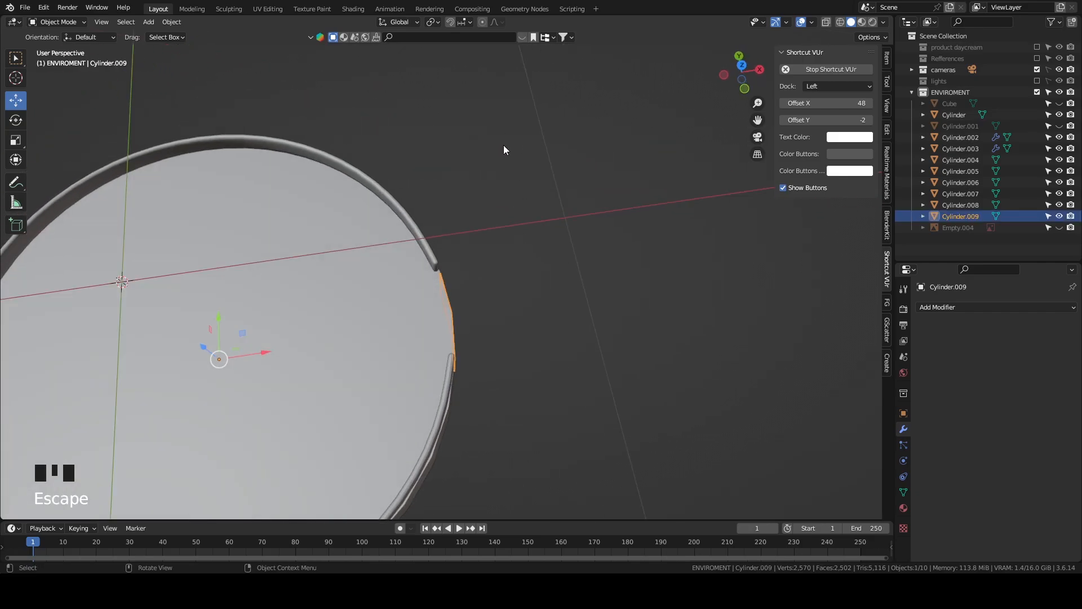
Set the separated face strip's origin to its geometry and shift it slightly outward along X.
{"action": "left_click", "coordinate": [161, 21]}
{"action": "mouse_move", "coordinate": [189, 51]}
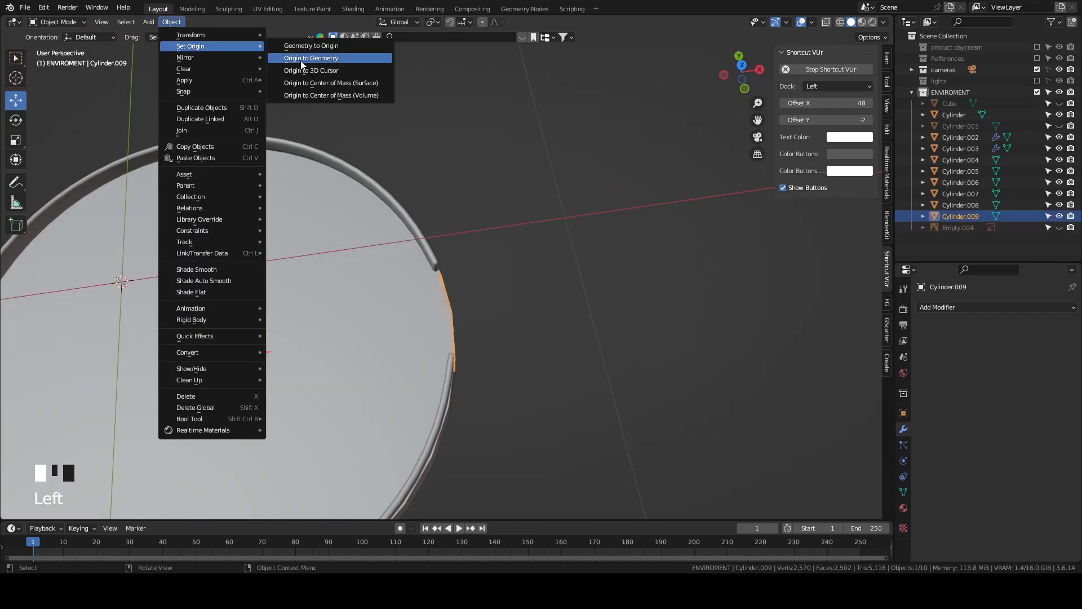
{"action": "left_click", "coordinate": [301, 59]}
{"action": "key", "text": "KP_7"}
{"action": "left_click_drag", "start_coordinate": [479, 334], "coordinate": [488, 334]}
{"action": "middle_click_drag", "start_coordinate": [488, 334], "coordinate": [542, 328]}
{"action": "scroll", "coordinate": [553, 387], "scroll_direction": "down", "scroll_amount": 5}
Extrude both faces of the separated strip outward along the X axis to form a long solid walkway.
{"action": "key", "text": "Tab"}
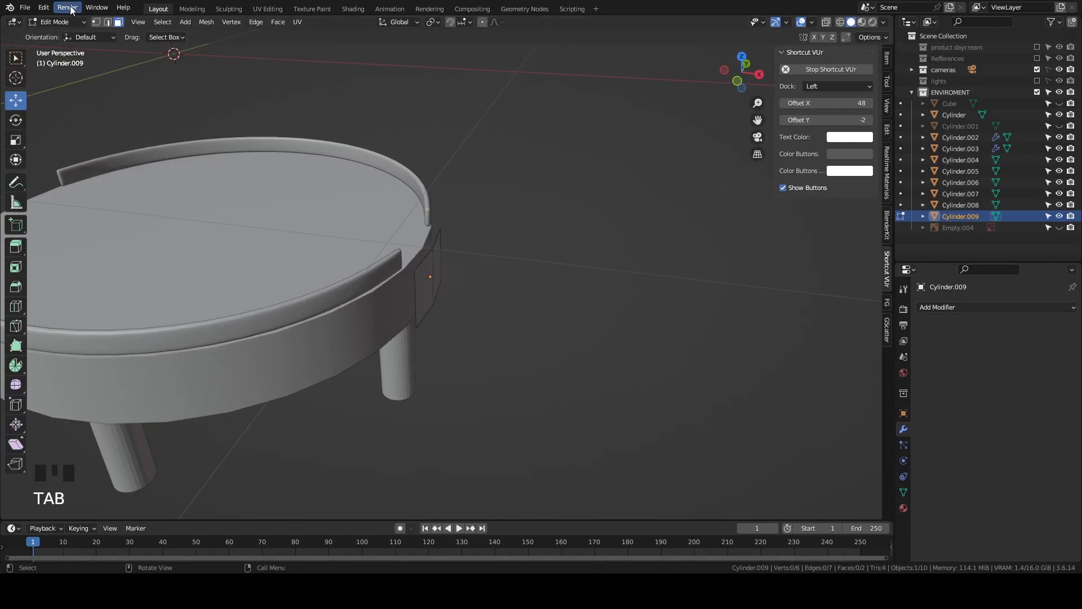
{"action": "left_click", "coordinate": [431, 295]}
{"action": "left_click", "coordinate": [445, 253], "text": "shift"}
{"action": "left_click", "coordinate": [437, 248], "text": "shift"}
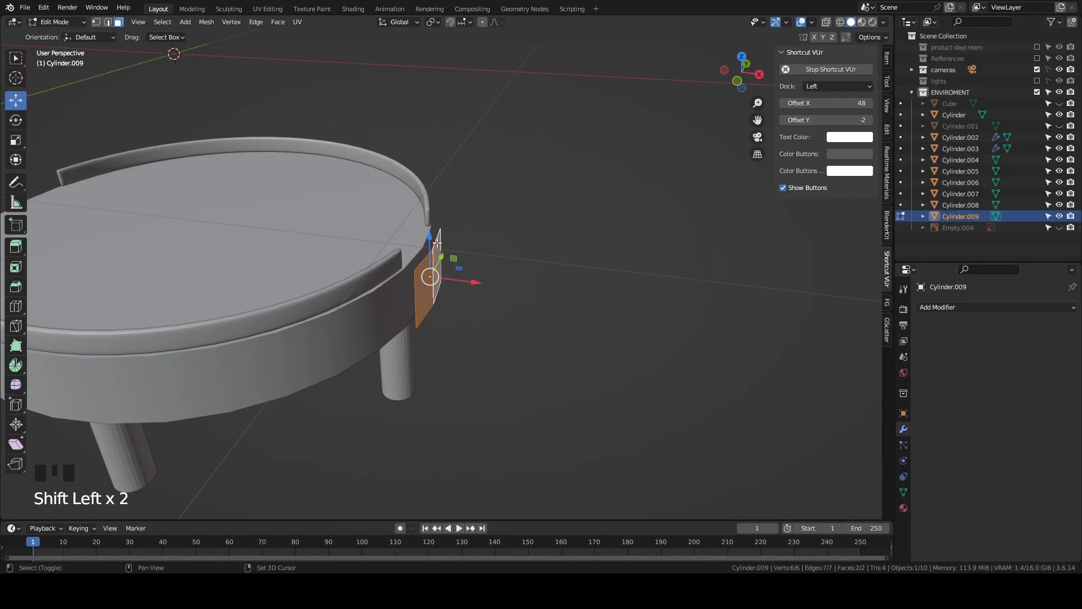
{"action": "key", "text": "grave"}
{"action": "middle_click_drag", "start_coordinate": [578, 285], "coordinate": [527, 278], "text": "shift"}
{"action": "scroll", "coordinate": [527, 277], "scroll_direction": "down", "scroll_amount": 3}
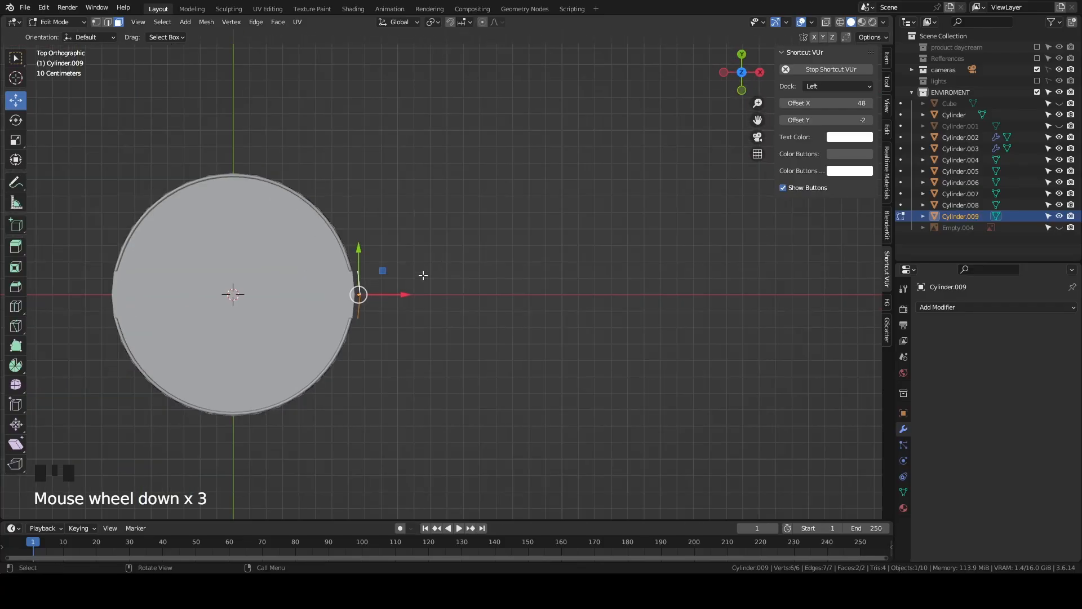
{"action": "key", "text": "e"}
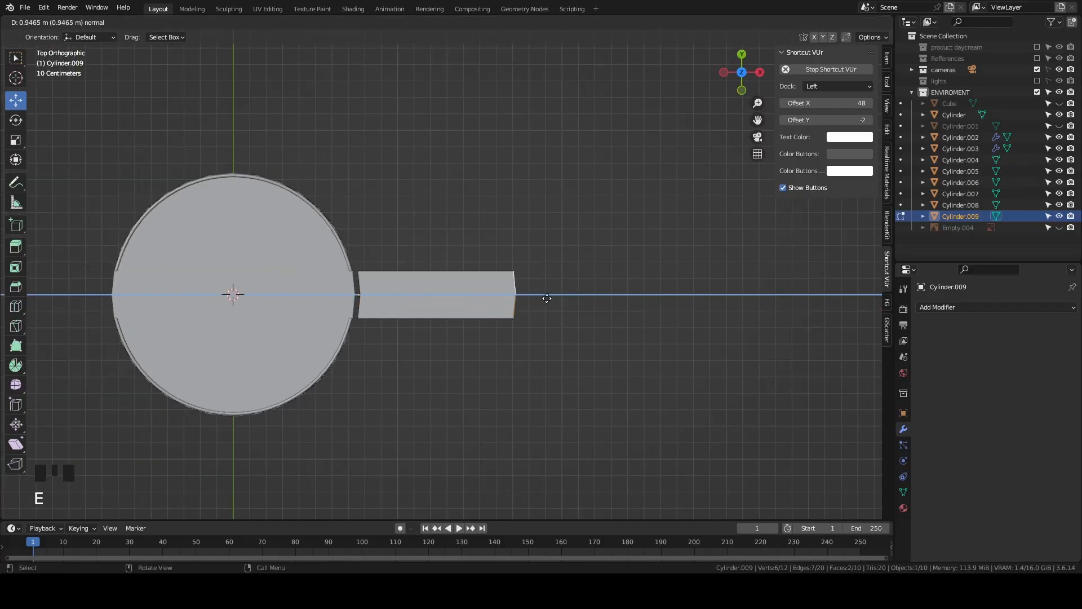
{"action": "left_click", "coordinate": [845, 332]}
Slide the walkway's outer end faces along X, about 0.25 m outward and about 0.85 m back toward the podium.
{"action": "middle_click_drag", "start_coordinate": [567, 437], "coordinate": [549, 346]}
{"action": "scroll", "coordinate": [633, 326], "scroll_direction": "down", "scroll_amount": 3}
{"action": "left_click_drag", "start_coordinate": [734, 301], "coordinate": [761, 307]}
{"action": "scroll", "coordinate": [586, 339], "scroll_direction": "up", "scroll_amount": 3}
{"action": "middle_click_drag", "start_coordinate": [567, 338], "coordinate": [541, 327]}
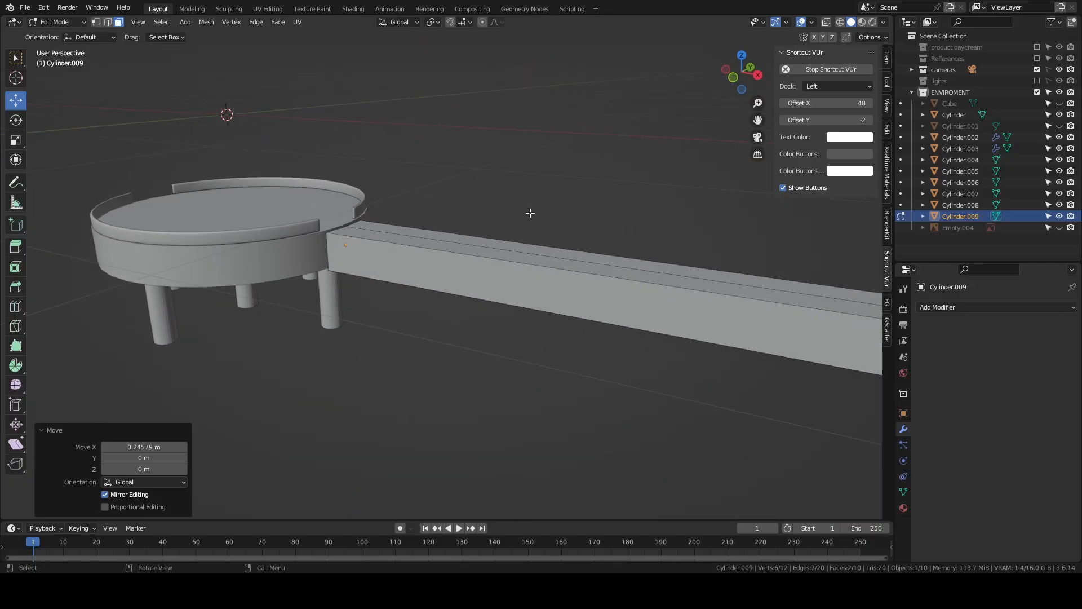
{"action": "middle_click_drag", "start_coordinate": [535, 205], "coordinate": [538, 266]}
{"action": "scroll", "coordinate": [540, 268], "scroll_direction": "down", "scroll_amount": 4}
{"action": "left_click_drag", "start_coordinate": [729, 327], "coordinate": [611, 309]}
{"action": "middle_click_drag", "start_coordinate": [612, 309], "coordinate": [570, 314]}
{"action": "scroll", "coordinate": [473, 299], "scroll_direction": "up", "scroll_amount": 5}
{"action": "middle_click_drag", "start_coordinate": [474, 299], "coordinate": [523, 315]}
{"action": "scroll", "coordinate": [524, 315], "scroll_direction": "down", "scroll_amount": 5}
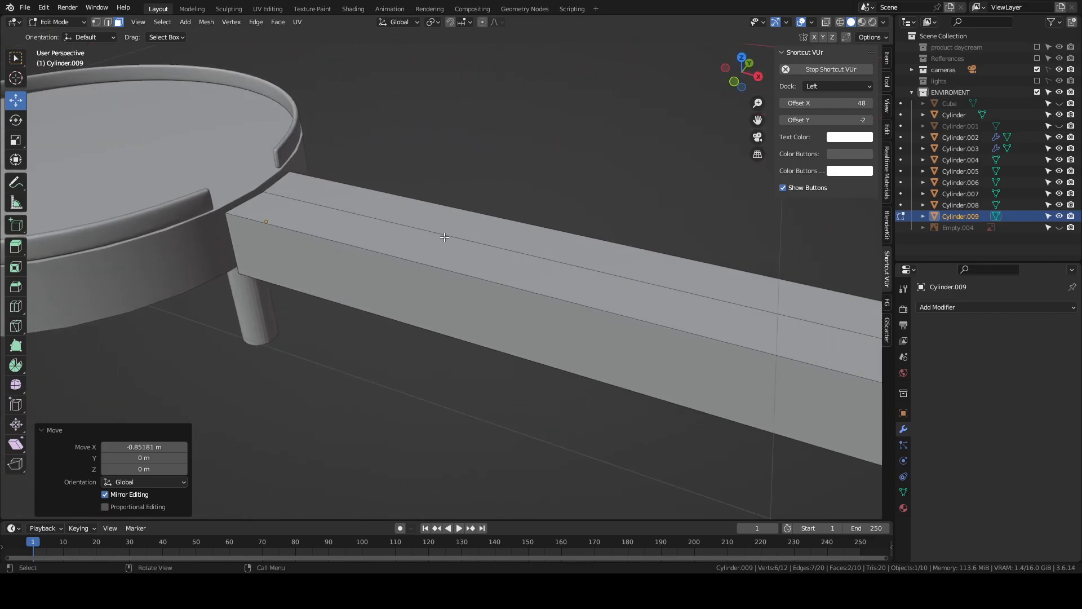
Apply all transforms to the walkway in Object Mode and set its origin to its geometry.
{"action": "key", "text": "Tab"}
{"action": "left_click", "coordinate": [172, 23]}
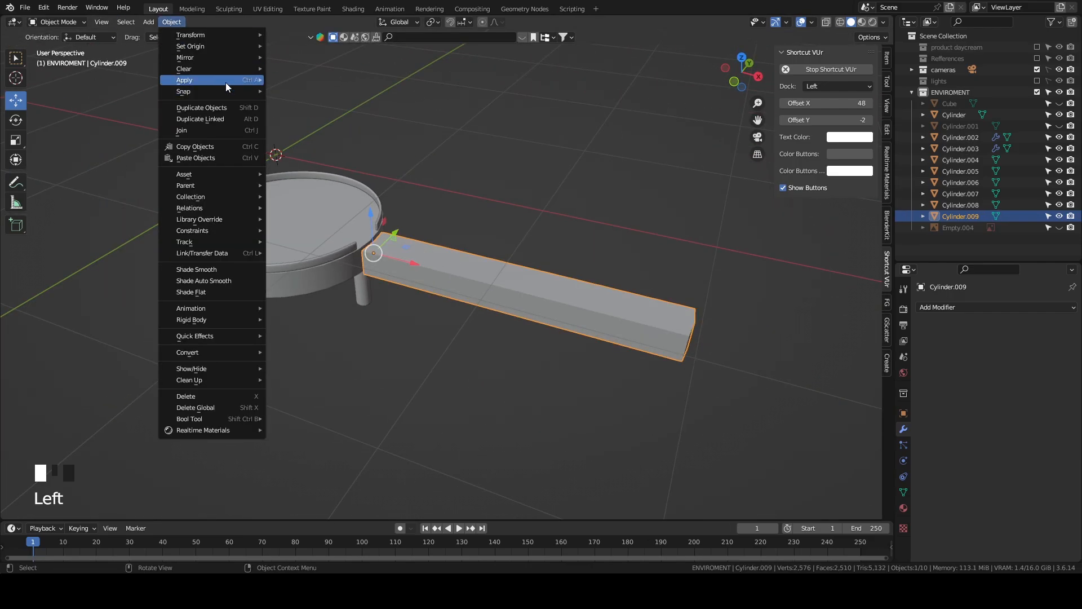
{"action": "mouse_move", "coordinate": [225, 81]}
{"action": "left_click", "coordinate": [344, 112]}
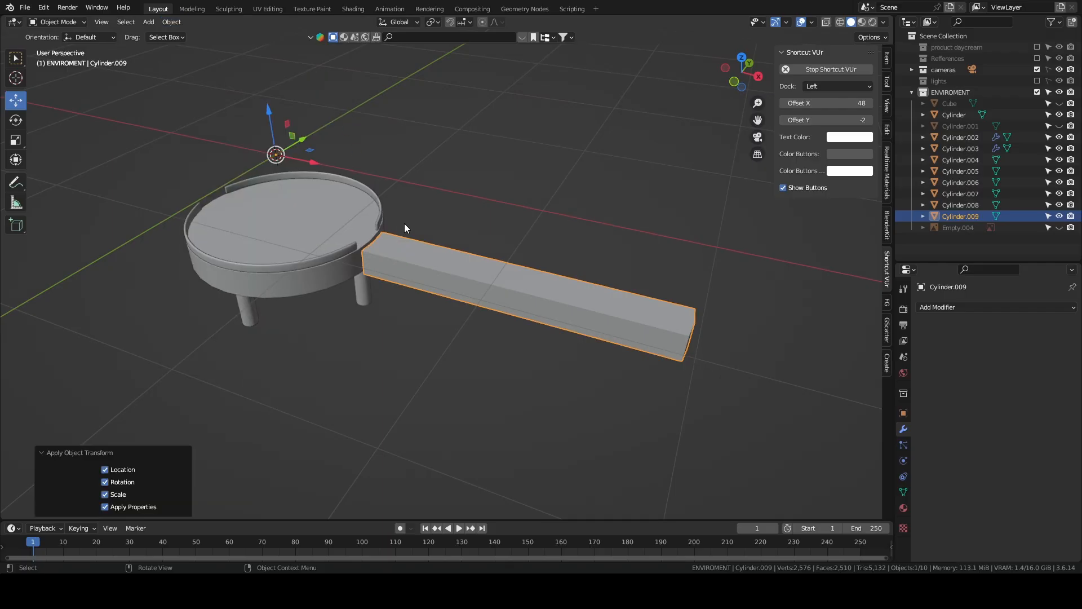
{"action": "scroll", "coordinate": [476, 350], "scroll_direction": "up", "scroll_amount": 6}
{"action": "left_click", "coordinate": [171, 22]}
{"action": "mouse_move", "coordinate": [201, 53]}
{"action": "left_click", "coordinate": [315, 62]}
Try to inset the walkway's two top faces.
{"action": "key", "text": "Tab"}
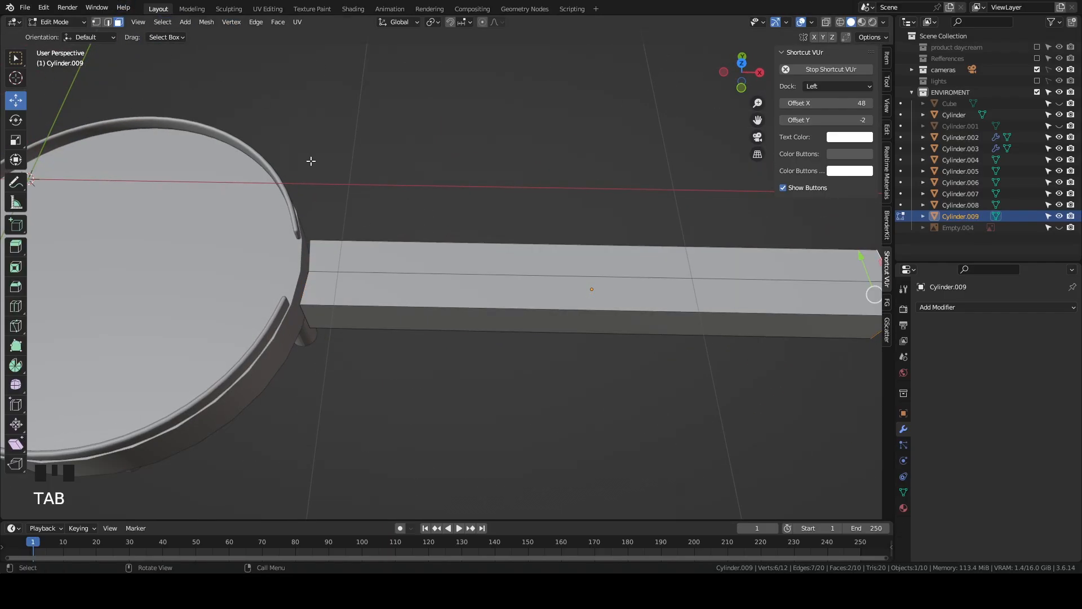
{"action": "left_click", "coordinate": [495, 263]}
{"action": "left_click", "coordinate": [497, 295], "text": "shift"}
{"action": "middle_click_drag", "start_coordinate": [474, 305], "coordinate": [387, 283]}
{"action": "scroll", "coordinate": [387, 283], "scroll_direction": "down", "scroll_amount": 3}
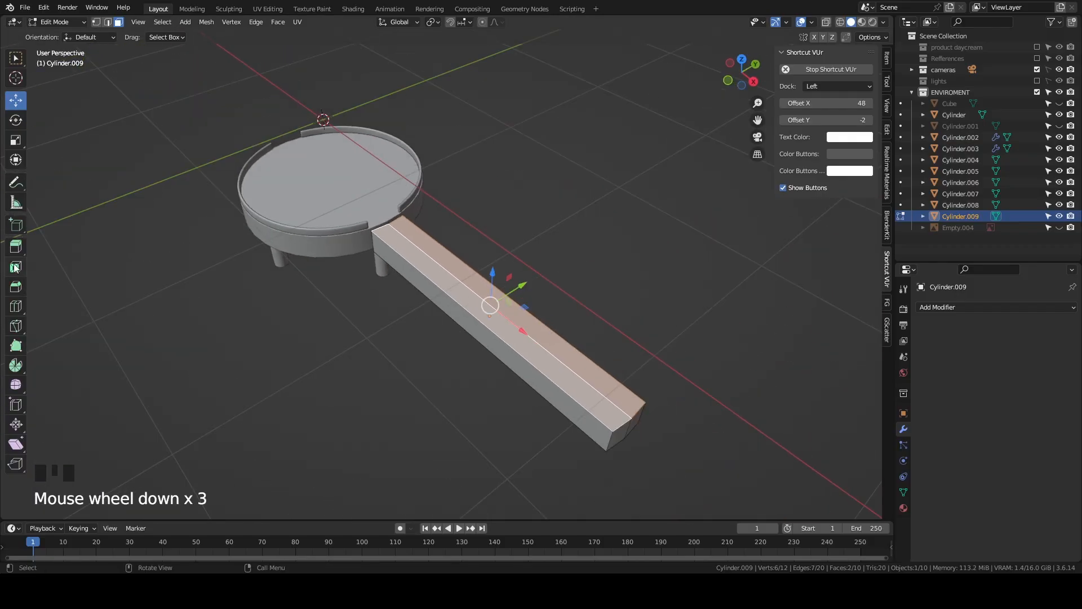
{"action": "left_click", "coordinate": [15, 267]}
{"action": "scroll", "coordinate": [581, 257], "scroll_direction": "up", "scroll_amount": 3}
{"action": "left_click_drag", "start_coordinate": [563, 309], "coordinate": [553, 314]}
{"action": "scroll", "coordinate": [491, 342], "scroll_direction": "down", "scroll_amount": 3}
{"action": "middle_click_drag", "start_coordinate": [491, 337], "coordinate": [568, 379]}
{"action": "scroll", "coordinate": [580, 355], "scroll_direction": "up", "scroll_amount": 5}
{"action": "key", "text": "ctrl+z"}
{"action": "scroll", "coordinate": [586, 353], "scroll_direction": "down", "scroll_amount": 6}
{"action": "left_click", "coordinate": [22, 106]}
Add two lengthwise loop cuts to the walkway, slid toward opposite long edges with factors 0.563 and -0.646.
{"action": "key", "text": "grave"}
{"action": "left_click", "coordinate": [304, 127]}
{"action": "scroll", "coordinate": [396, 258], "scroll_direction": "up", "scroll_amount": 5}
{"action": "scroll", "coordinate": [395, 257], "scroll_direction": "up", "scroll_amount": 1}
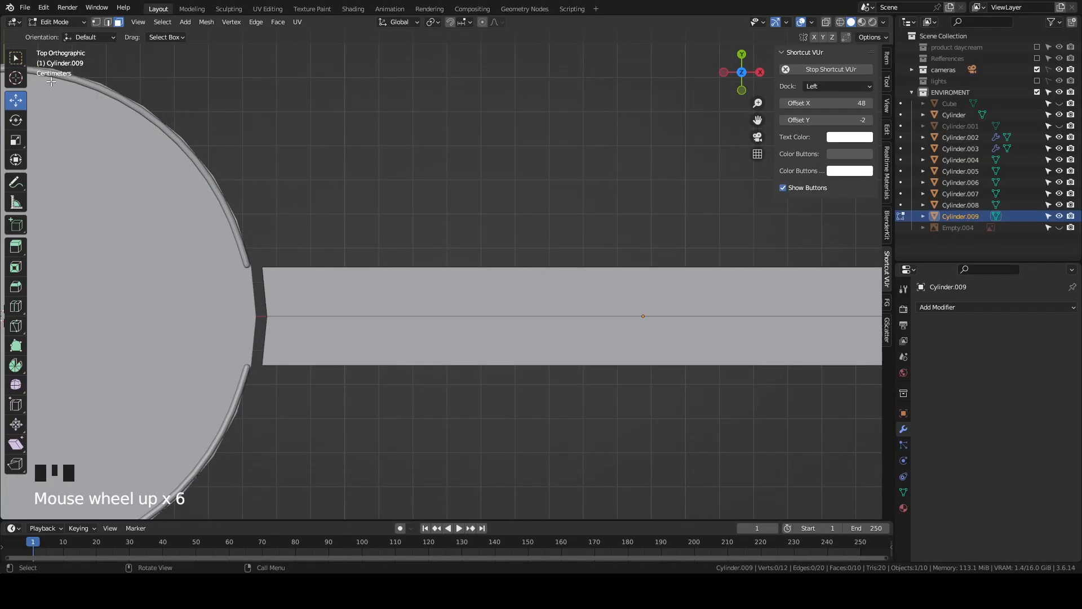
{"action": "scroll", "coordinate": [396, 258], "scroll_direction": "down", "scroll_amount": 1, "text": "shift"}
{"action": "middle_click_drag", "start_coordinate": [396, 257], "coordinate": [293, 272]}
{"action": "key", "text": "grave"}
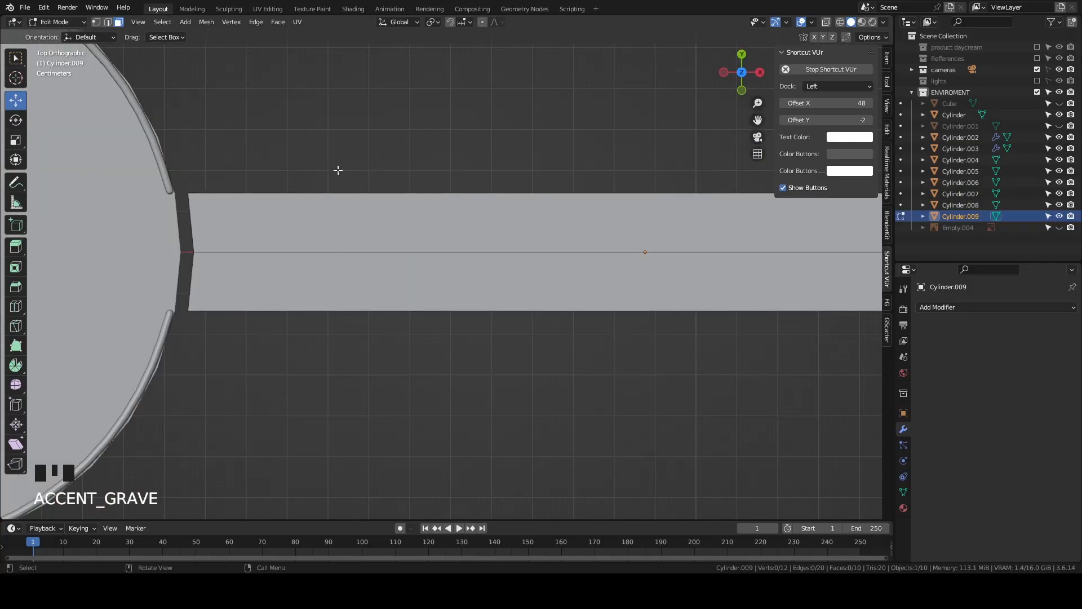
{"action": "key", "text": "ctrl+r"}
{"action": "left_click", "coordinate": [190, 210]}
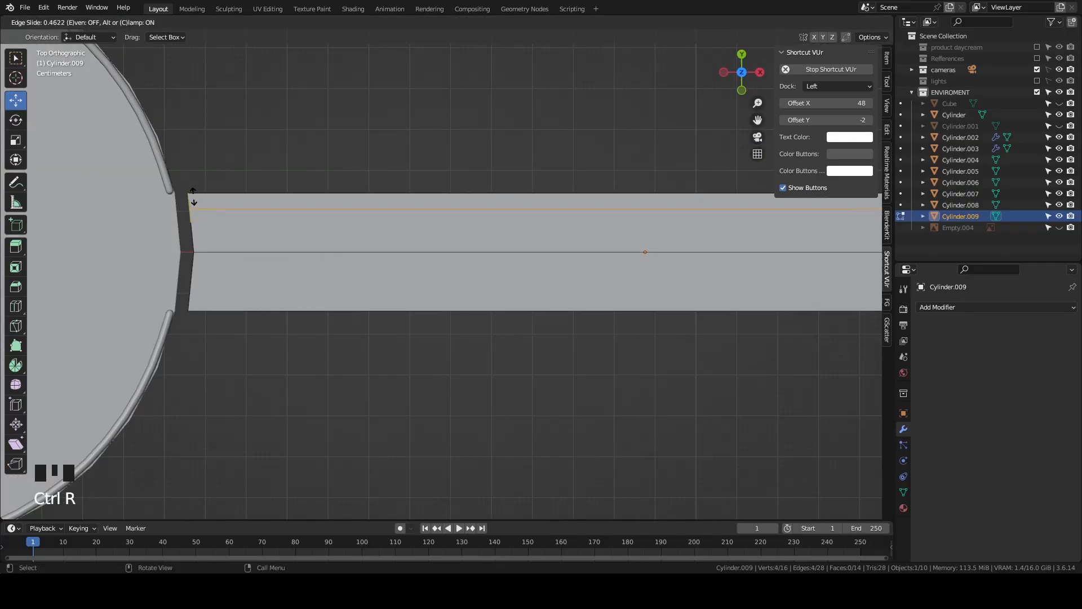
{"action": "left_click", "coordinate": [191, 193]}
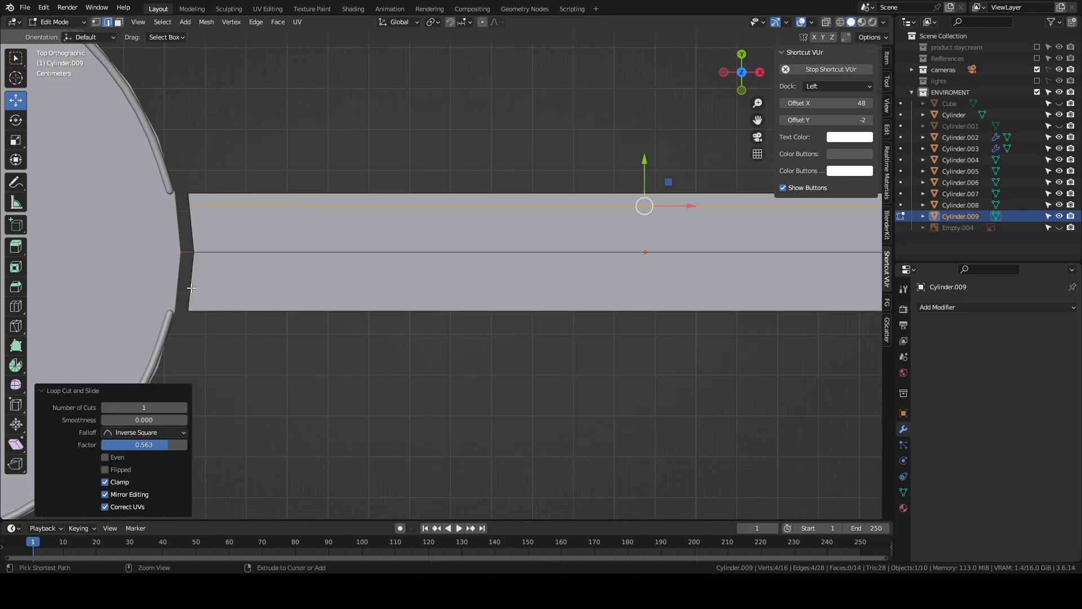
{"action": "key", "text": "ctrl+r"}
{"action": "left_click", "coordinate": [198, 289]}
{"action": "left_click", "coordinate": [182, 306]}
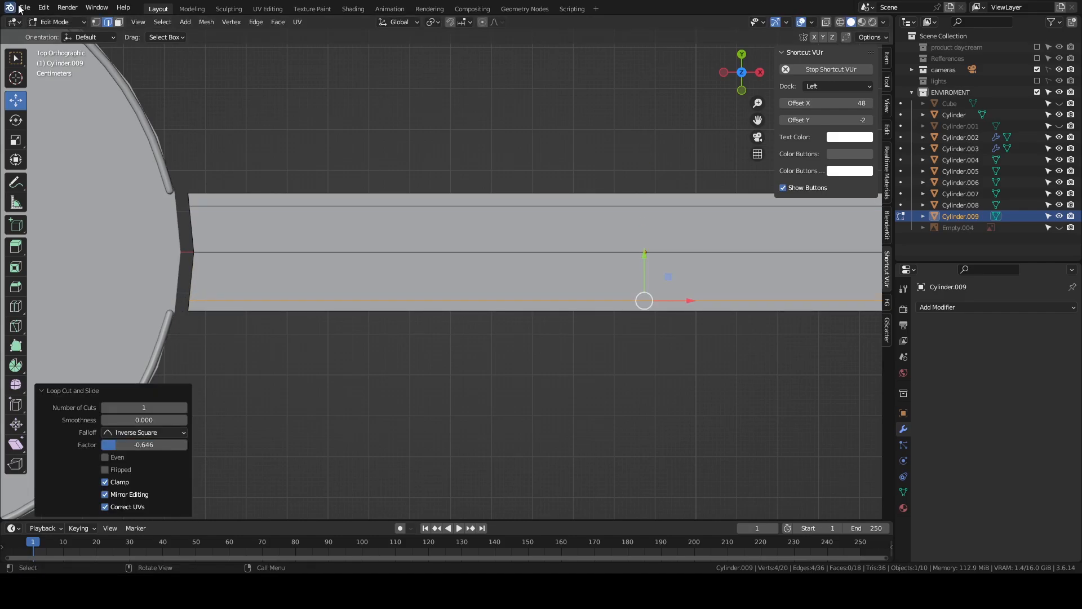
Extrude the two wide middle top faces of the walkway down by about 0.046 m to form a channel.
{"action": "left_click", "coordinate": [118, 22]}
{"action": "left_click", "coordinate": [535, 226]}
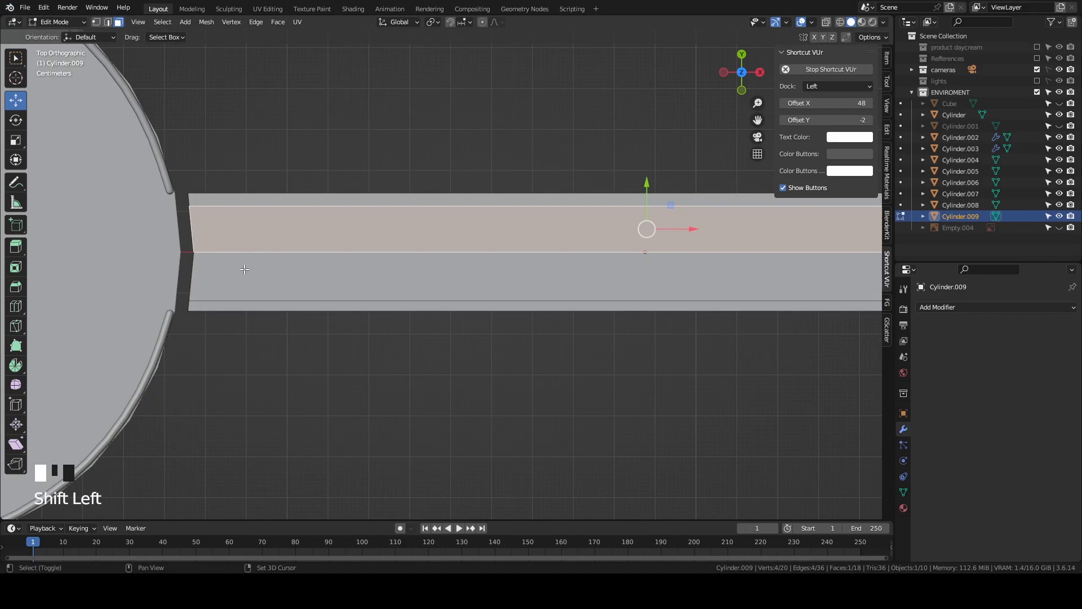
{"action": "scroll", "coordinate": [432, 359], "scroll_direction": "down", "scroll_amount": 5}
{"action": "middle_click_drag", "start_coordinate": [432, 358], "coordinate": [361, 277]}
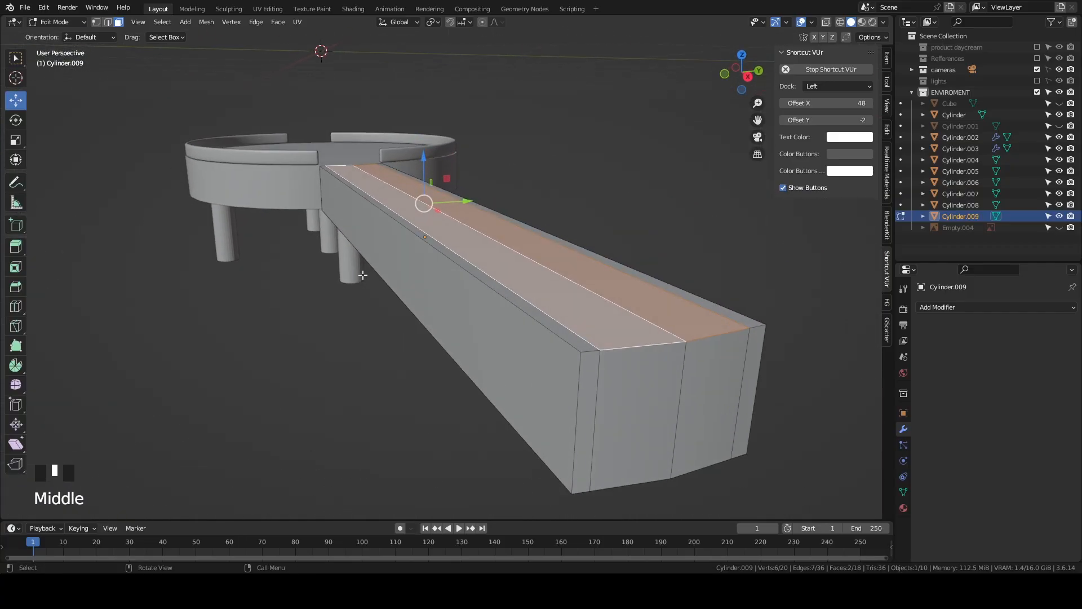
{"action": "key", "text": "e"}
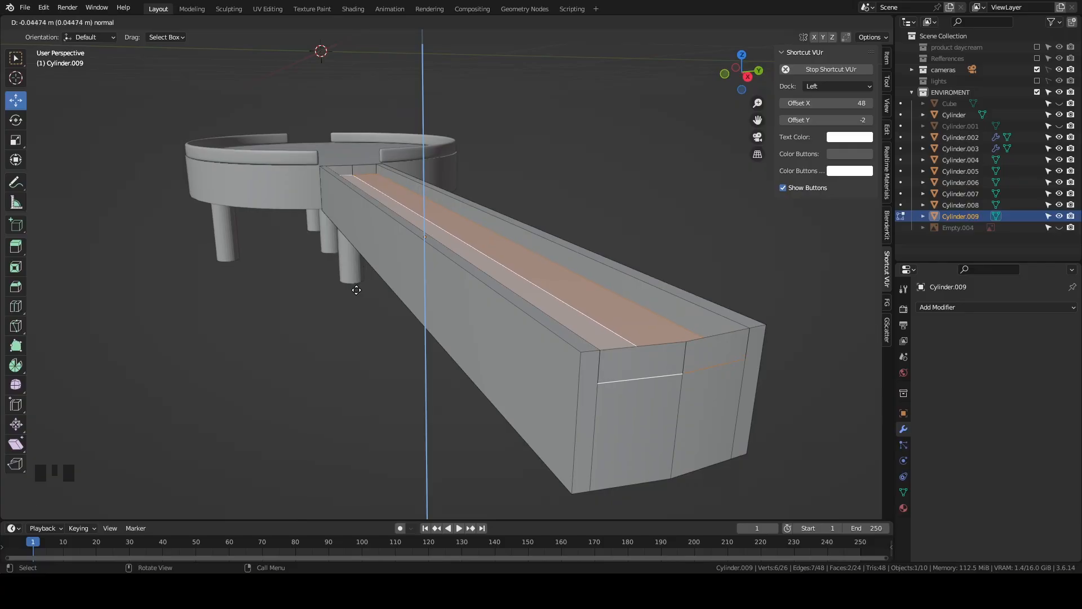
{"action": "left_click", "coordinate": [358, 288]}
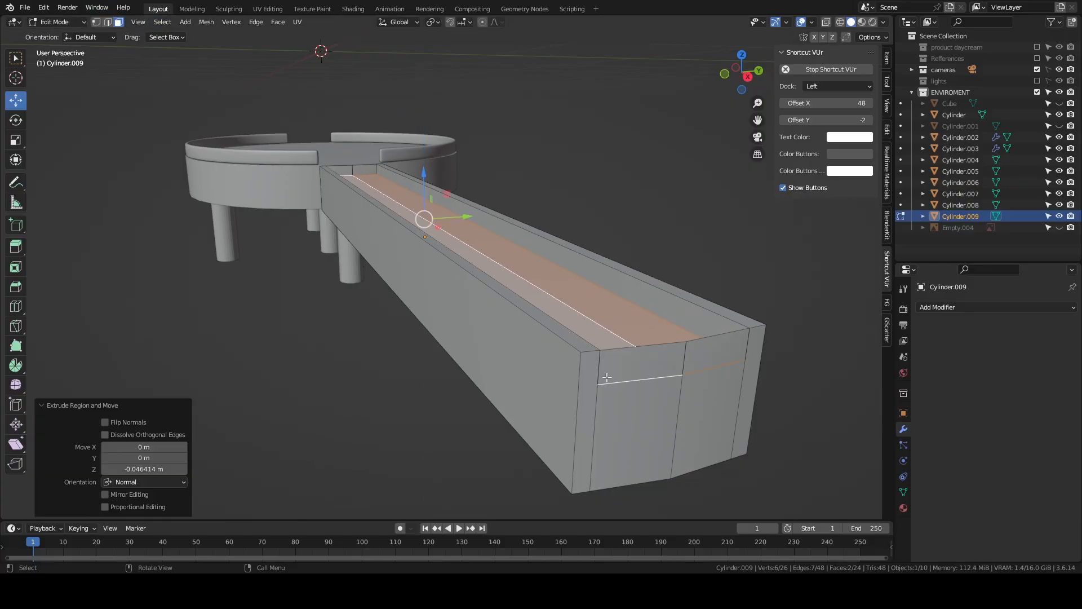
Delete the two inner faces closing the walkway channel at the podium end.
{"action": "left_click", "coordinate": [635, 356]}
{"action": "left_click", "coordinate": [714, 350]}
{"action": "middle_click_drag", "start_coordinate": [451, 186], "coordinate": [540, 142]}
{"action": "scroll", "coordinate": [505, 261], "scroll_direction": "down", "scroll_amount": 2}
{"action": "key", "text": "grave"}
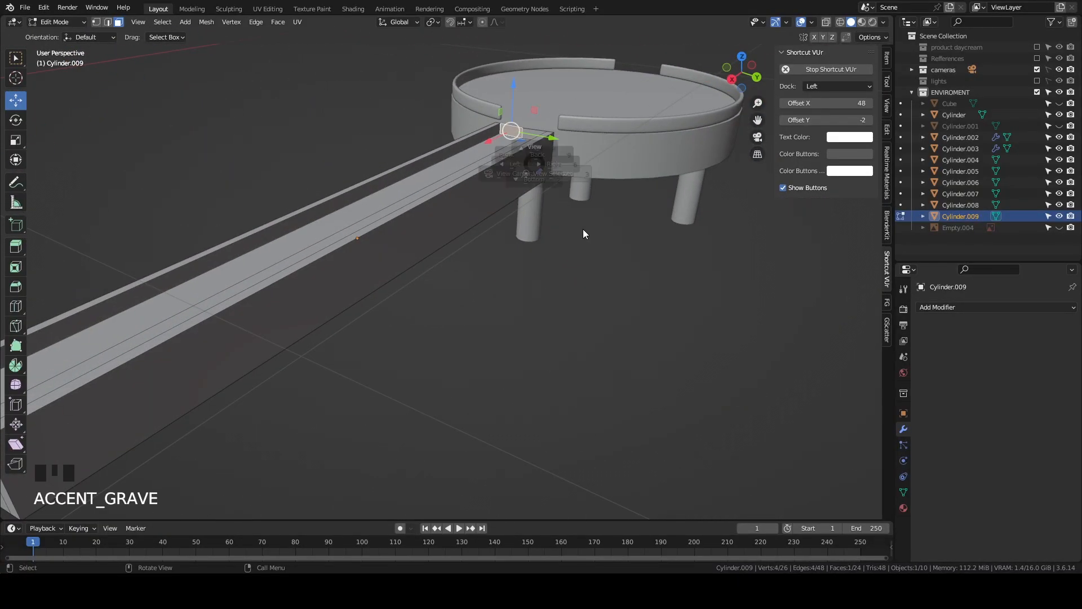
{"action": "scroll", "coordinate": [560, 201], "scroll_direction": "up", "scroll_amount": 2}
{"action": "scroll", "coordinate": [701, 342], "scroll_direction": "down", "scroll_amount": 7}
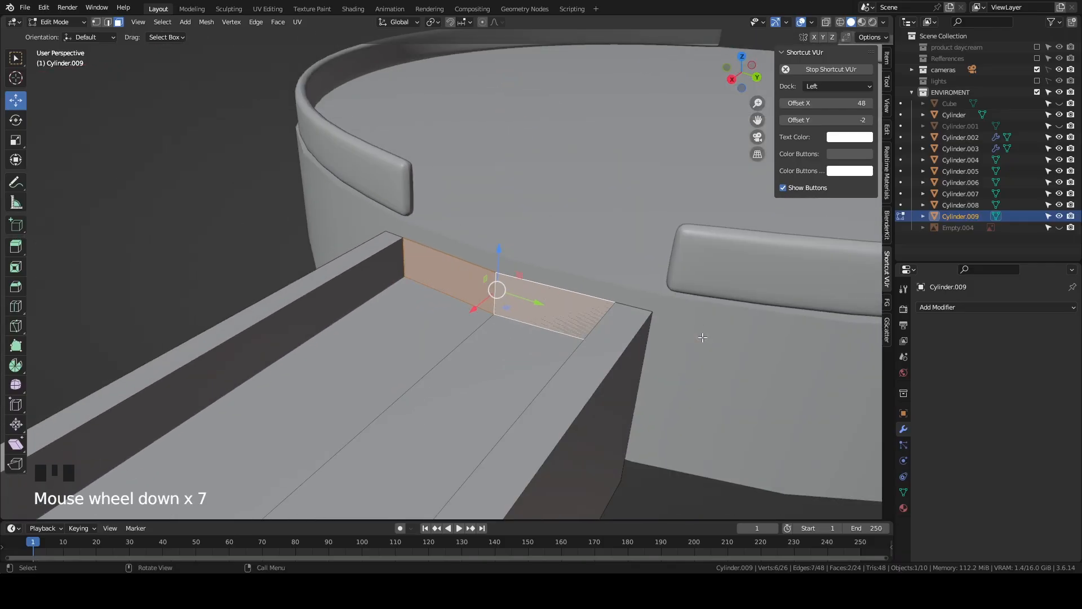
{"action": "key", "text": "Delete"}
{"action": "left_click", "coordinate": [697, 354]}
{"action": "scroll", "coordinate": [586, 325], "scroll_direction": "down", "scroll_amount": 8}
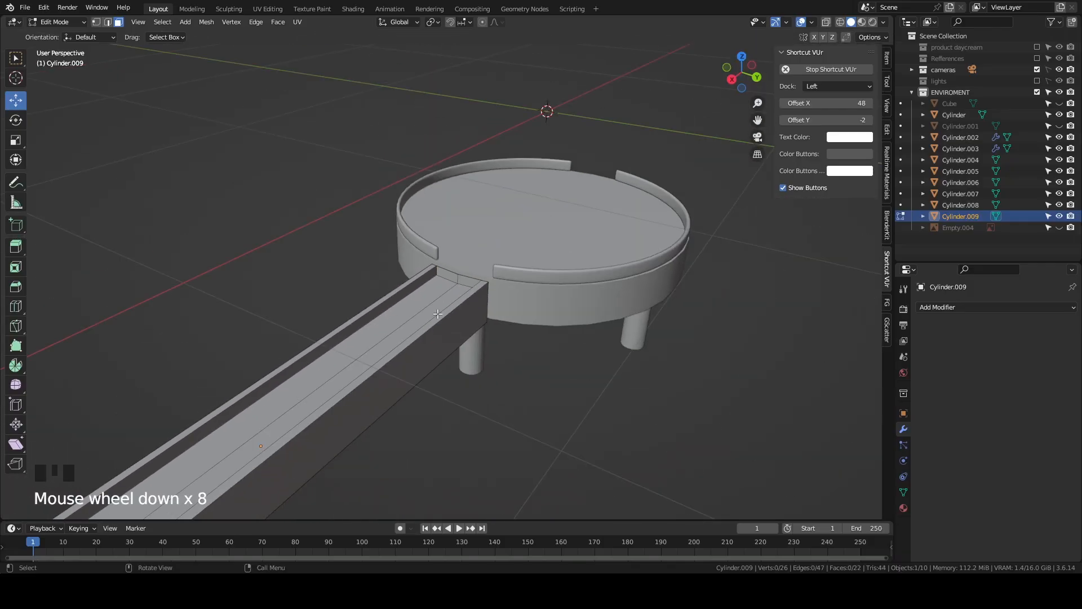
Delete the remaining two middle cap faces at the walkway's podium end to open the channel.
{"action": "scroll", "coordinate": [496, 290], "scroll_direction": "up", "scroll_amount": 9}
{"action": "left_click", "coordinate": [451, 276]}
{"action": "left_click", "coordinate": [564, 307], "text": "shift"}
{"action": "key", "text": "Delete"}
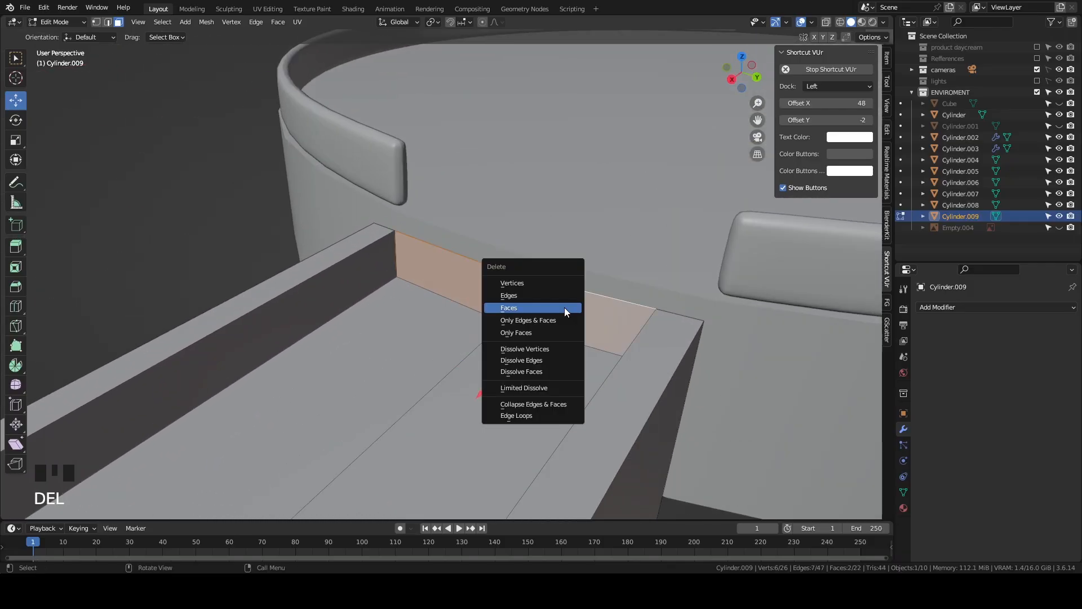
{"action": "left_click", "coordinate": [563, 307]}
Delete the two upper faces closing the channel at the walkway's outer end.
{"action": "middle_click_drag", "start_coordinate": [563, 307], "coordinate": [565, 384]}
{"action": "scroll", "coordinate": [677, 270], "scroll_direction": "down", "scroll_amount": 8}
{"action": "scroll", "coordinate": [564, 384], "scroll_direction": "up", "scroll_amount": 4}
{"action": "left_click", "coordinate": [582, 442]}
{"action": "left_click", "coordinate": [648, 440], "text": "shift"}
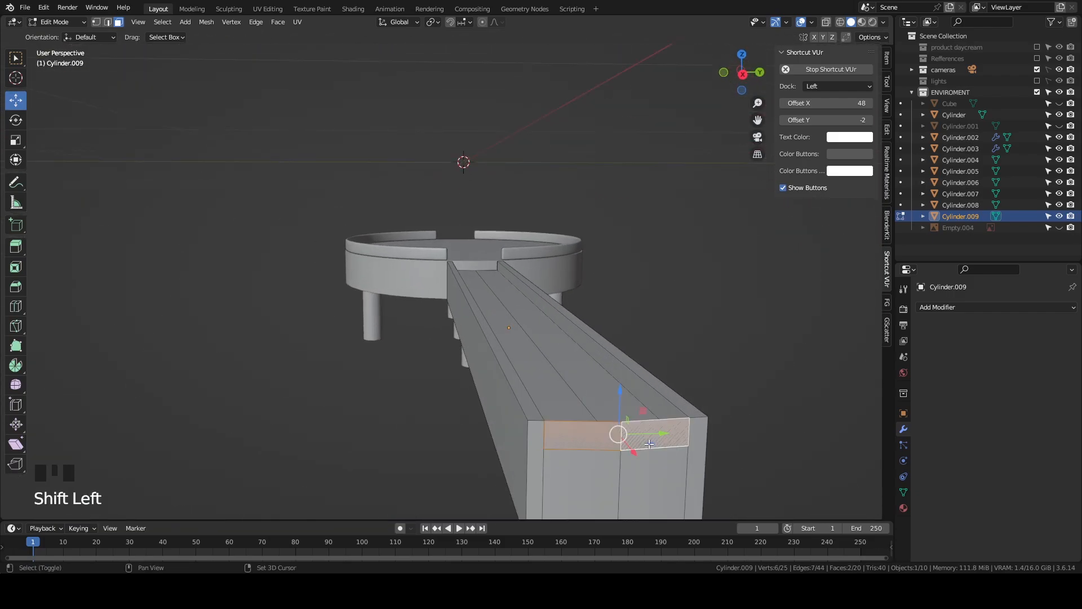
{"action": "key", "text": "Delete"}
{"action": "left_click", "coordinate": [648, 443]}
{"action": "left_click", "coordinate": [593, 445]}
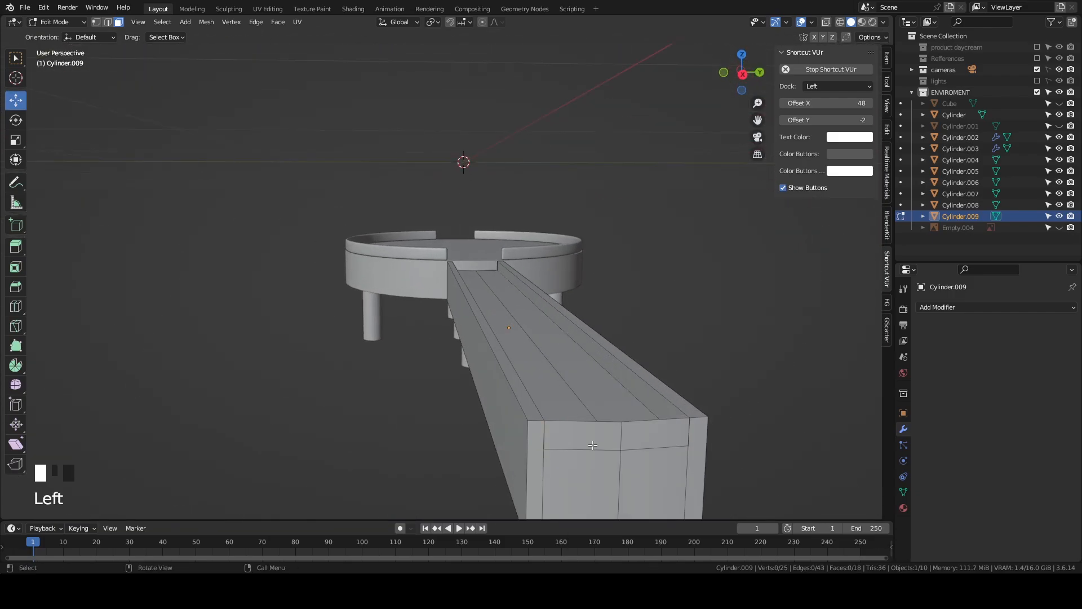
Delete the two remaining middle cap faces at the walkway's outer end between the side walls.
{"action": "left_click", "coordinate": [642, 444]}
{"action": "middle_click_drag", "start_coordinate": [642, 444], "coordinate": [721, 401]}
{"action": "middle_click_drag", "start_coordinate": [508, 382], "coordinate": [338, 405], "text": "shift"}
{"action": "left_click", "coordinate": [519, 384]}
{"action": "scroll", "coordinate": [666, 475], "scroll_direction": "up", "scroll_amount": 1}
{"action": "scroll", "coordinate": [393, 316], "scroll_direction": "down", "scroll_amount": 4}
{"action": "left_click", "coordinate": [394, 316], "text": "shift"}
{"action": "key", "text": "Delete"}
{"action": "left_click", "coordinate": [457, 264]}
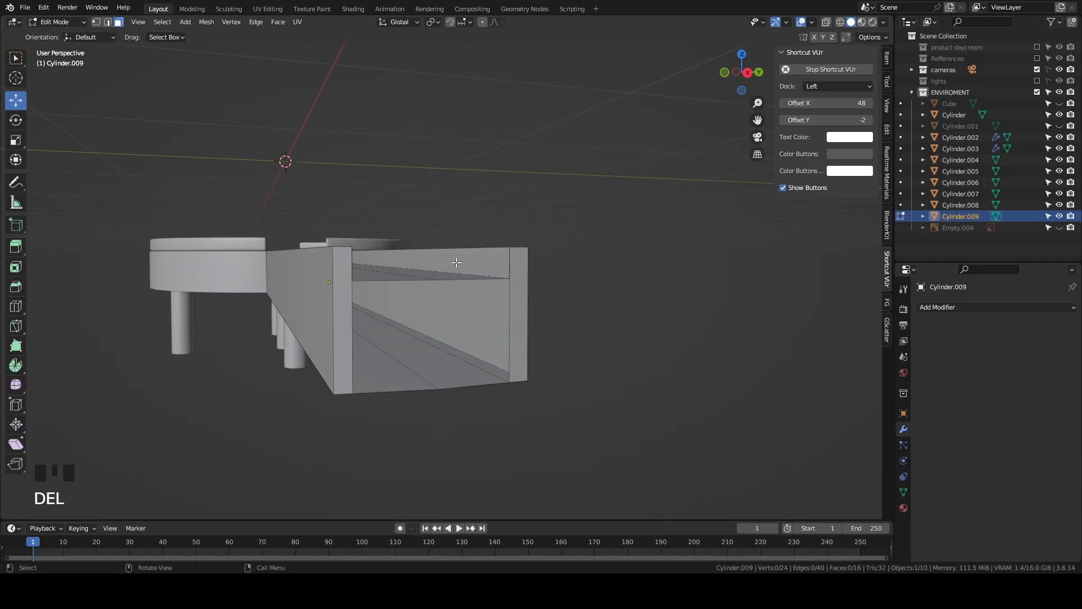
Select the edges around the opening below the channel floor at the walkway's outer end and fill them with a face.
{"action": "middle_click_drag", "start_coordinate": [456, 264], "coordinate": [139, 142]}
{"action": "left_click", "coordinate": [107, 22]}
{"action": "left_click", "coordinate": [162, 22]}
{"action": "left_click", "coordinate": [393, 343], "text": "alt+shift"}
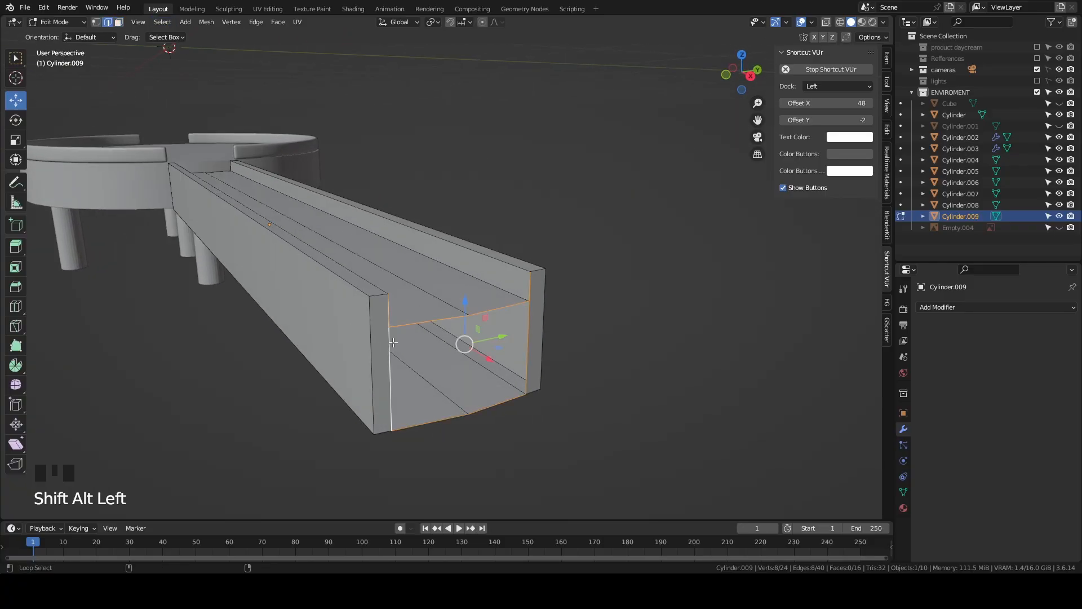
{"action": "scroll", "coordinate": [393, 342], "scroll_direction": "up", "scroll_amount": 2}
{"action": "middle_click_drag", "start_coordinate": [395, 344], "coordinate": [355, 329]}
{"action": "left_click", "coordinate": [353, 326]}
{"action": "left_click", "coordinate": [354, 311]}
{"action": "left_click", "coordinate": [451, 303], "text": "shift"}
{"action": "left_click", "coordinate": [514, 385], "text": "shift"}
{"action": "left_click", "coordinate": [484, 470], "text": "shift"}
{"action": "left_click", "coordinate": [290, 428], "text": "shift"}
{"action": "key", "text": "f"}
{"action": "left_click", "coordinate": [596, 391]}
Isolate the walkway in local view and bring up its open podium end in Edit Mode.
{"action": "middle_click_drag", "start_coordinate": [596, 392], "coordinate": [433, 326]}
{"action": "scroll", "coordinate": [429, 301], "scroll_direction": "down", "scroll_amount": 3}
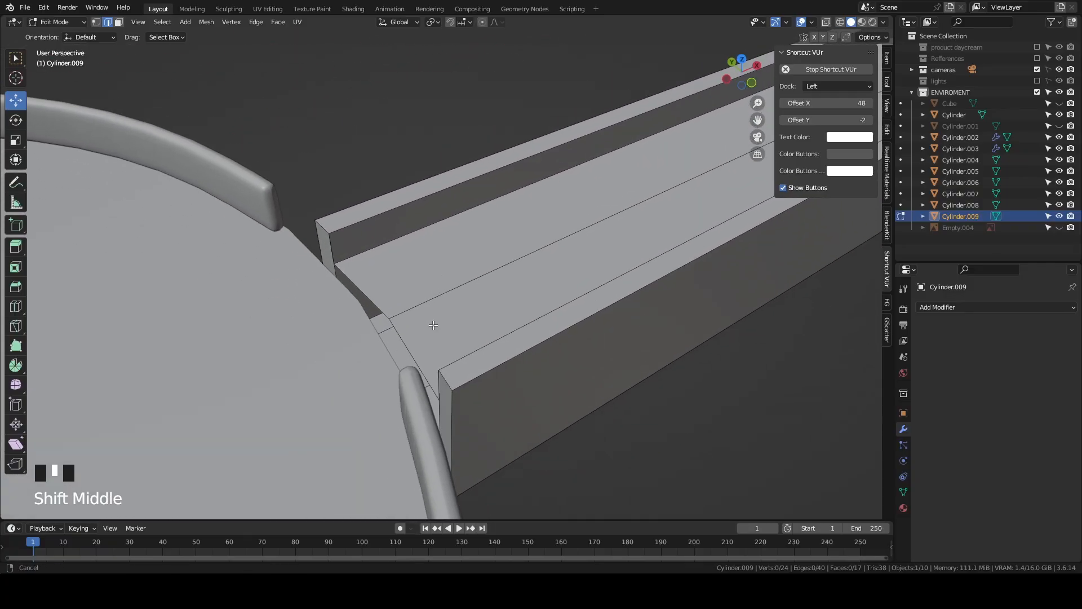
{"action": "key", "text": "Tab"}
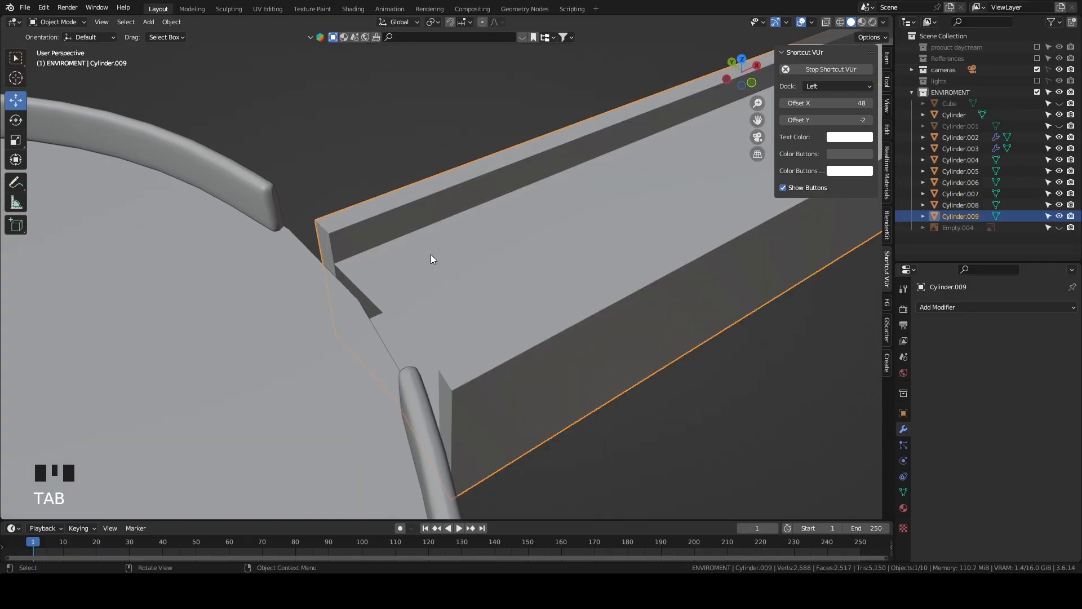
{"action": "key", "text": "slash"}
{"action": "scroll", "coordinate": [496, 268], "scroll_direction": "up", "scroll_amount": 2}
{"action": "middle_click_drag", "start_coordinate": [417, 272], "coordinate": [505, 333]}
{"action": "scroll", "coordinate": [510, 325], "scroll_direction": "up", "scroll_amount": 3}
{"action": "key", "text": "Tab"}
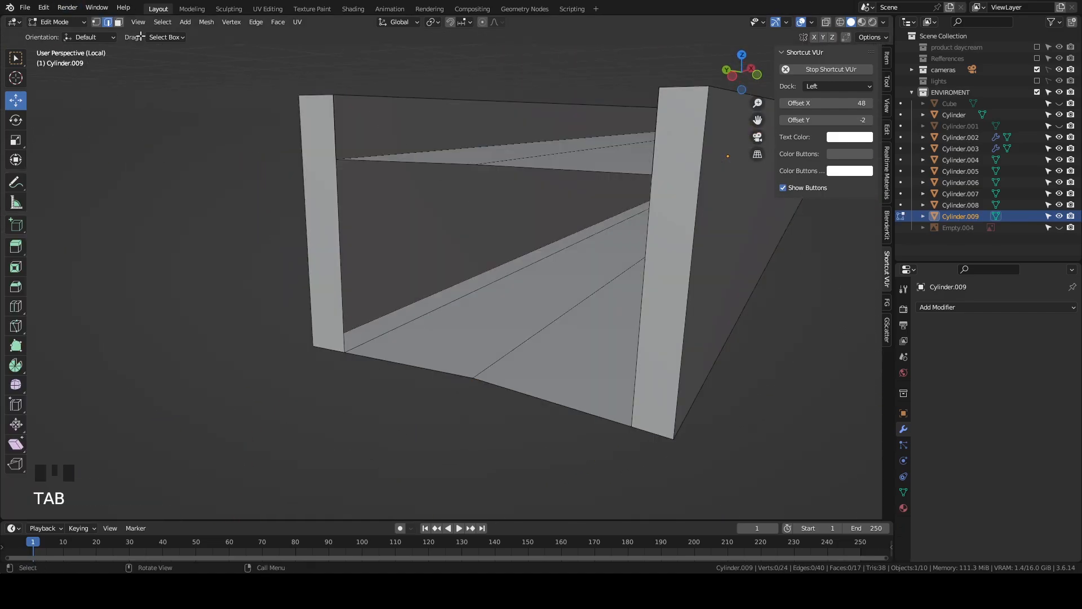
Fill the opening below the channel floor at the walkway's podium end with a face from its border edges.
{"action": "left_click", "coordinate": [387, 151]}
{"action": "left_click", "coordinate": [469, 168]}
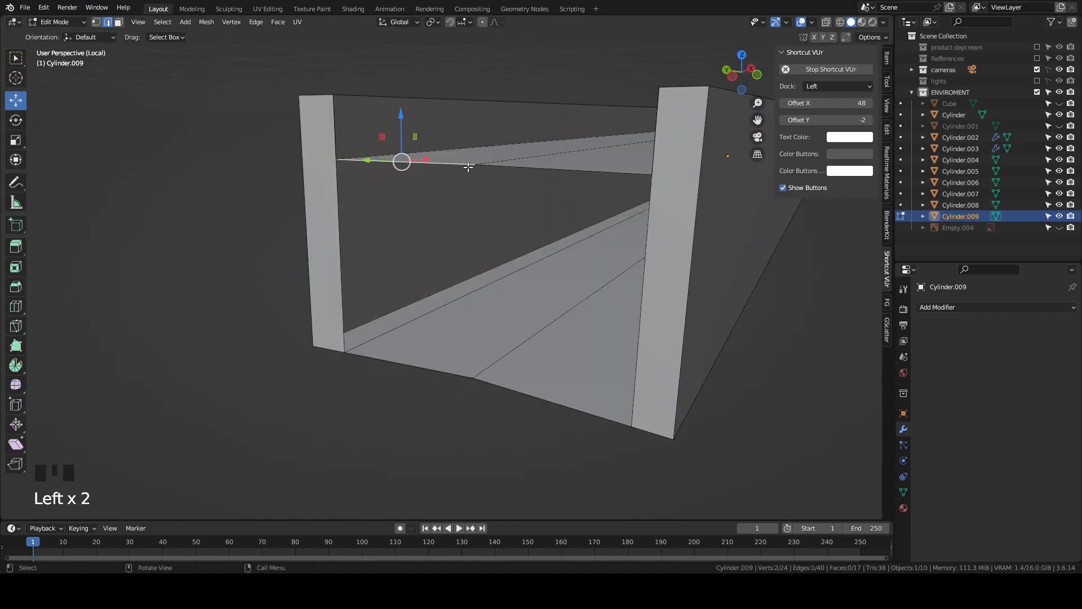
{"action": "left_click", "coordinate": [555, 168], "text": "shift"}
{"action": "left_click", "coordinate": [645, 215], "text": "shift"}
{"action": "left_click", "coordinate": [488, 373], "text": "shift"}
{"action": "key", "text": "ctrl+z"}
{"action": "left_click", "coordinate": [485, 381], "text": "shift"}
{"action": "left_click", "coordinate": [385, 352], "text": "shift"}
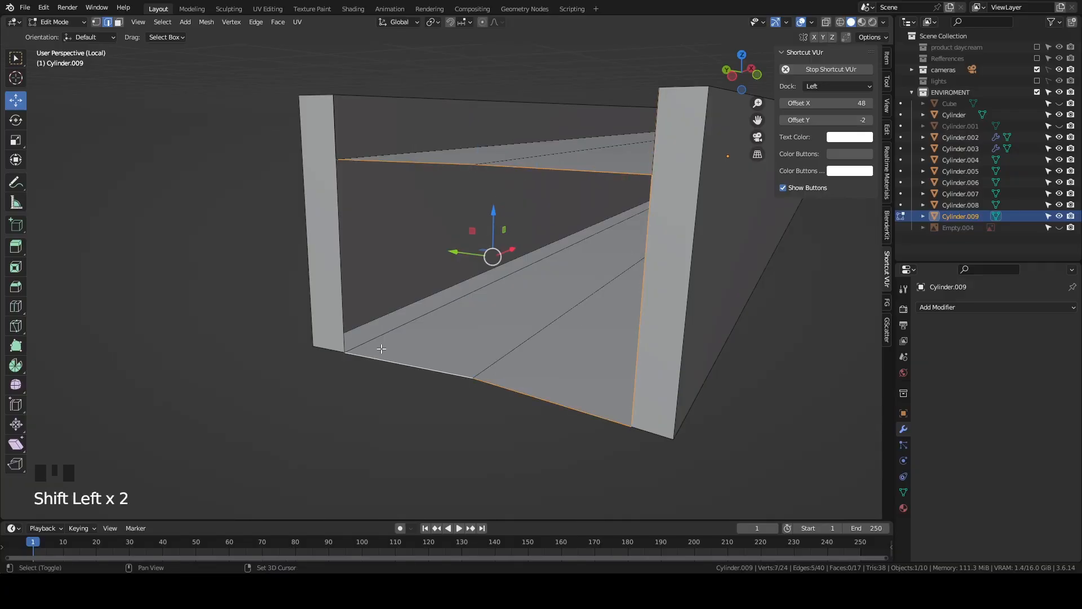
{"action": "key", "text": "f"}
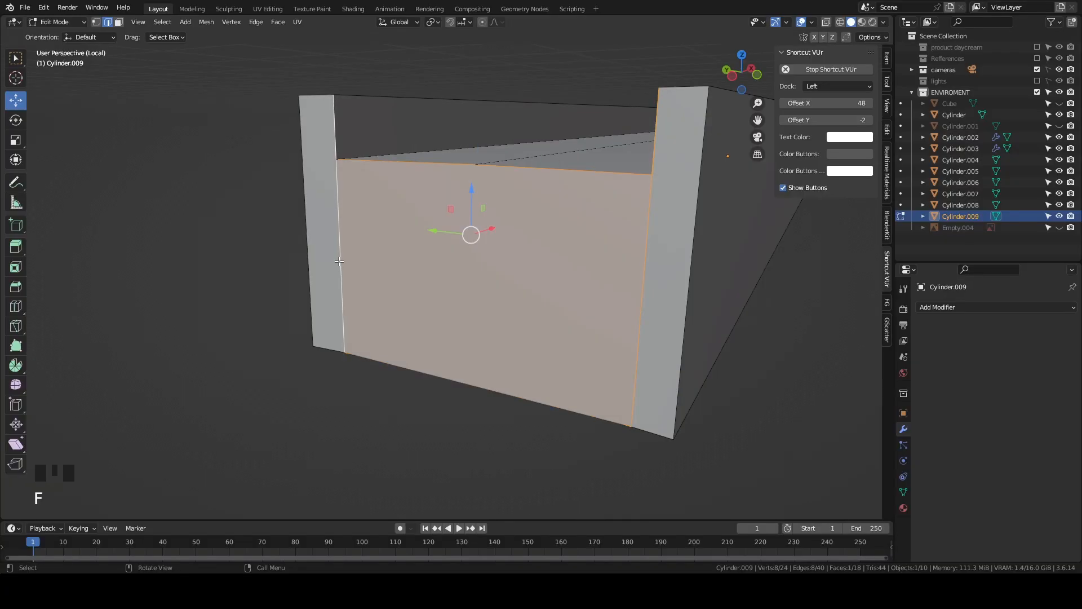
Return to Object Mode, exit local view and show the whole podium from the top.
{"action": "key", "text": "Tab"}
{"action": "scroll", "coordinate": [345, 252], "scroll_direction": "down", "scroll_amount": 4}
{"action": "key", "text": "KP_Divide"}
{"action": "left_click_drag", "start_coordinate": [472, 112], "coordinate": [474, 121]}
{"action": "middle_click_drag", "start_coordinate": [475, 122], "coordinate": [442, 344]}
{"action": "key", "text": "grave"}
{"action": "left_click", "coordinate": [492, 350]}
{"action": "middle_click_drag", "start_coordinate": [310, 286], "coordinate": [485, 272], "text": "shift"}
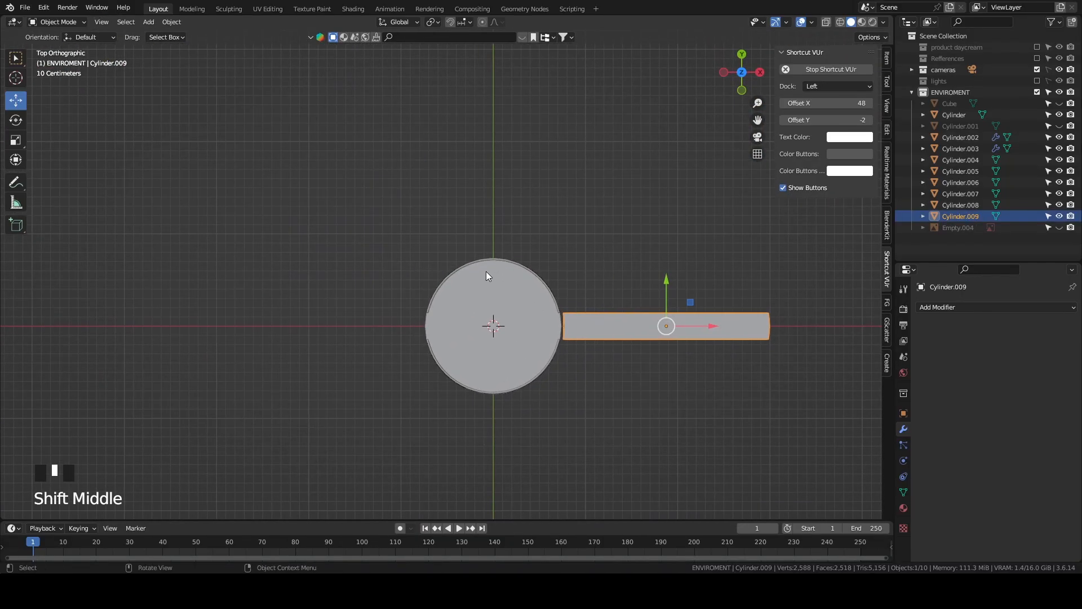
Duplicate the walkway, mirror the copy along global X and move it about -4.11 m in X to the podium's opposite side.
{"action": "key", "text": "shift+d"}
{"action": "right_click", "coordinate": [292, 99]}
{"action": "left_click", "coordinate": [171, 22]}
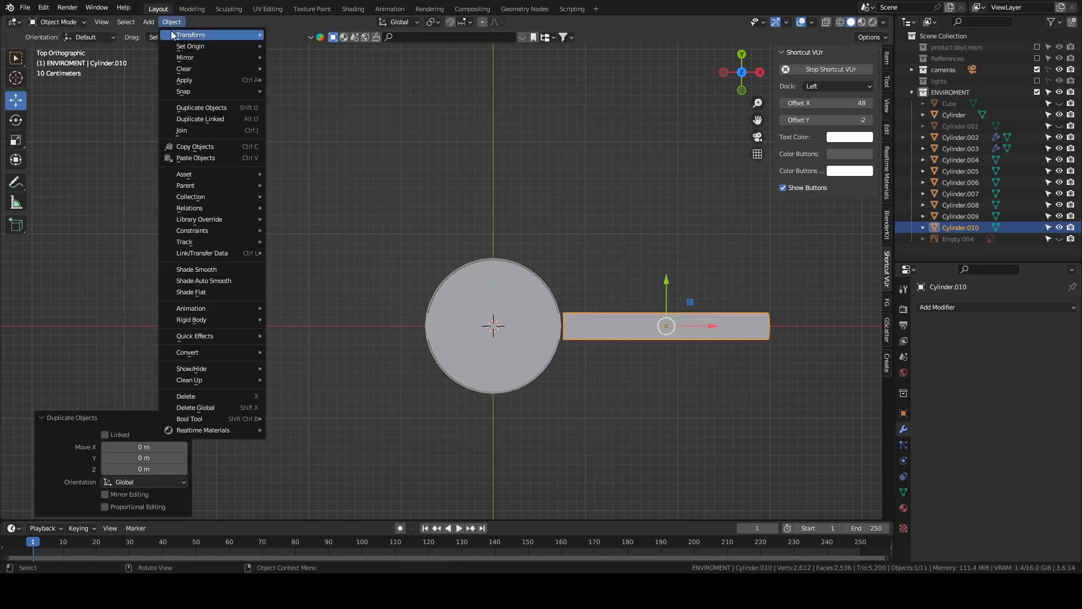
{"action": "mouse_move", "coordinate": [213, 62]}
{"action": "left_click", "coordinate": [312, 84]}
{"action": "left_click_drag", "start_coordinate": [712, 330], "coordinate": [333, 332]}
{"action": "middle_click_drag", "start_coordinate": [422, 350], "coordinate": [426, 245]}
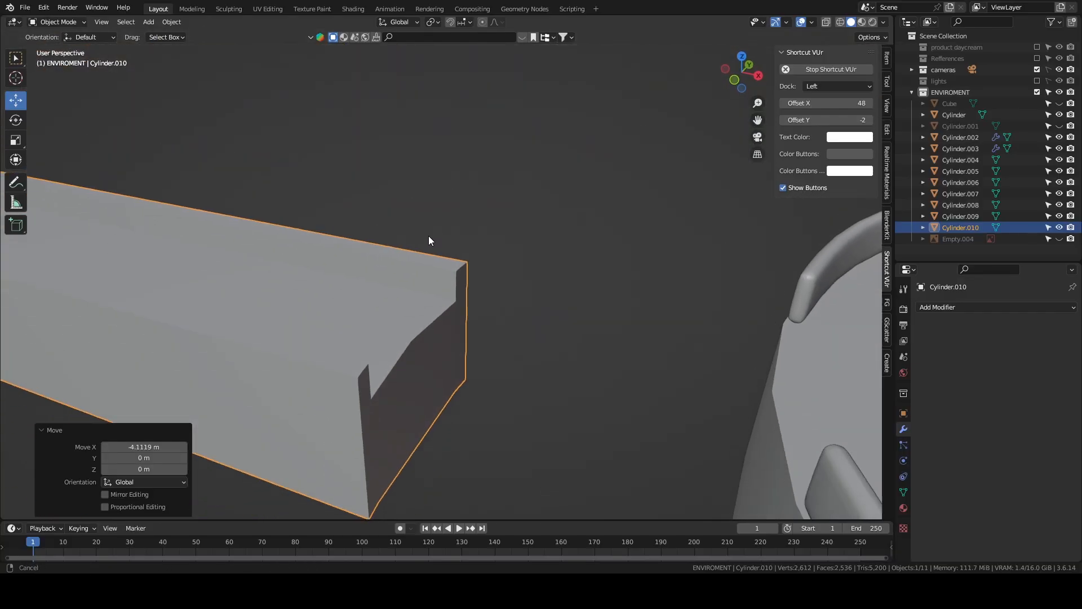
Move the mirrored walkway about 0.36 m in X up to the podium's edge, matching the gap on the other side.
{"action": "scroll", "coordinate": [431, 252], "scroll_direction": "down", "scroll_amount": 4}
{"action": "key", "text": "KP_7"}
{"action": "middle_click_drag", "start_coordinate": [604, 323], "coordinate": [508, 204], "text": "shift"}
{"action": "scroll", "coordinate": [282, 352], "scroll_direction": "up", "scroll_amount": 3}
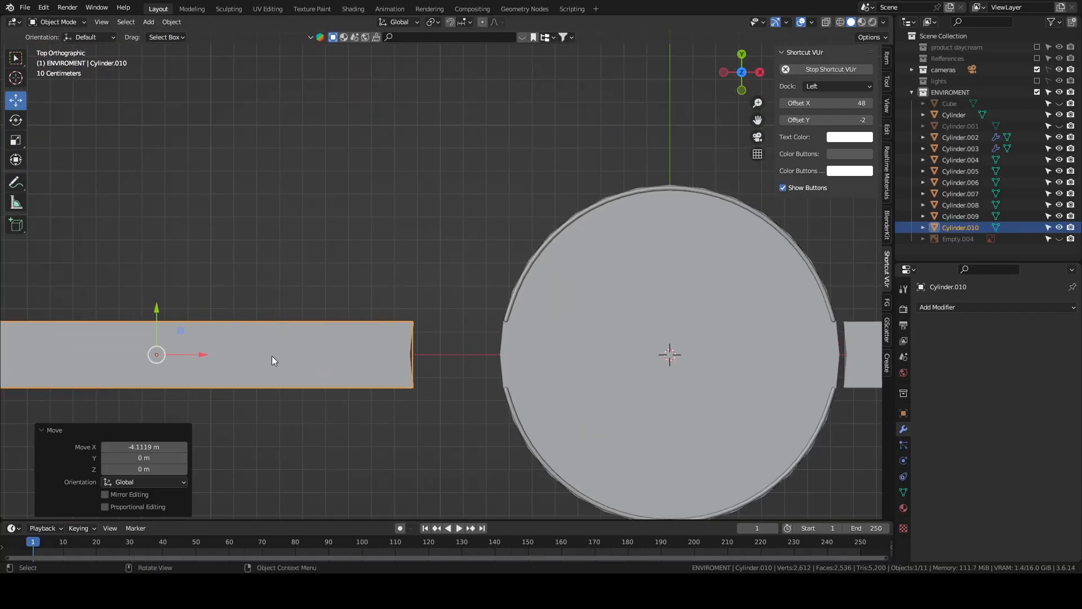
{"action": "left_click_drag", "start_coordinate": [194, 355], "coordinate": [280, 346]}
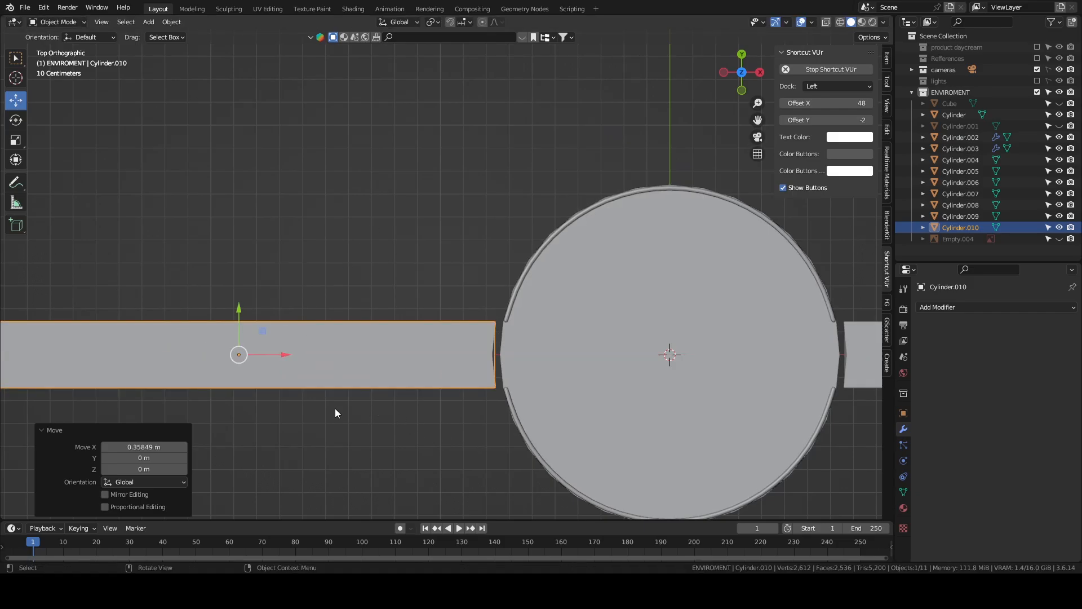
{"action": "left_click", "coordinate": [589, 378]}
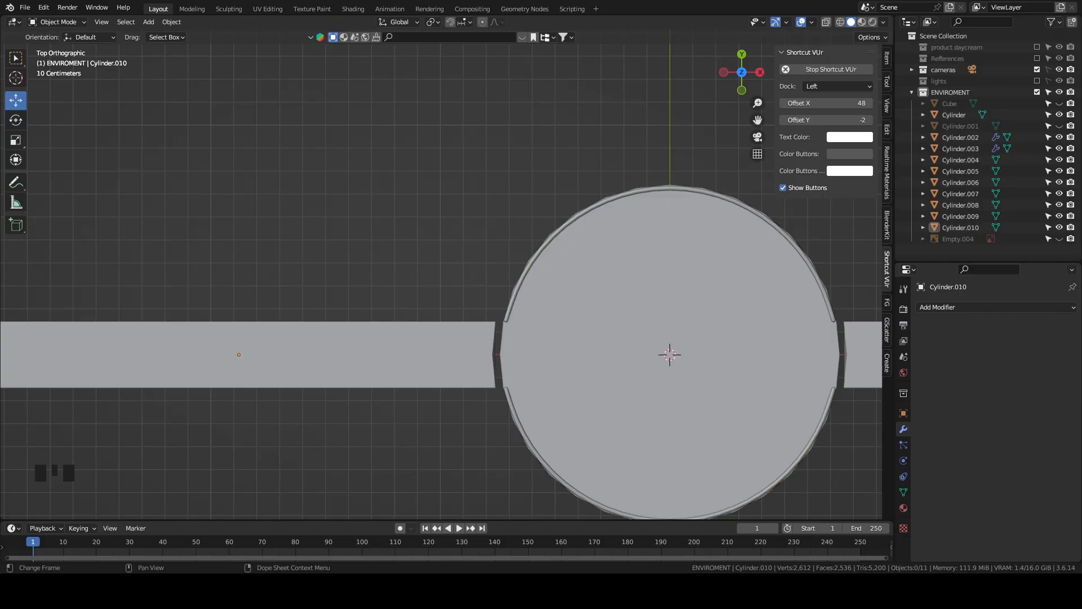
Show the reference image again and compare the podium and walkways with it from the front.
{"action": "middle_click_drag", "start_coordinate": [512, 354], "coordinate": [555, 284]}
{"action": "scroll", "coordinate": [482, 286], "scroll_direction": "down", "scroll_amount": 2}
{"action": "scroll", "coordinate": [540, 378], "scroll_direction": "up", "scroll_amount": 3}
{"action": "scroll", "coordinate": [499, 332], "scroll_direction": "up", "scroll_amount": 4}
{"action": "left_click", "coordinate": [1059, 238]}
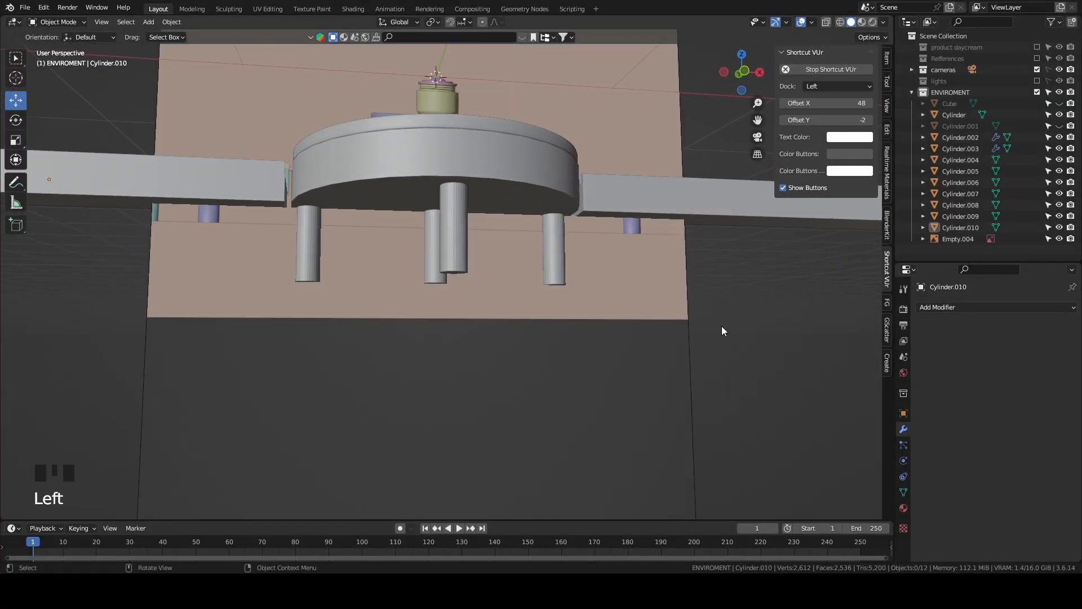
{"action": "key", "text": "grave"}
{"action": "middle_click_drag", "start_coordinate": [635, 217], "coordinate": [524, 307], "text": "shift"}
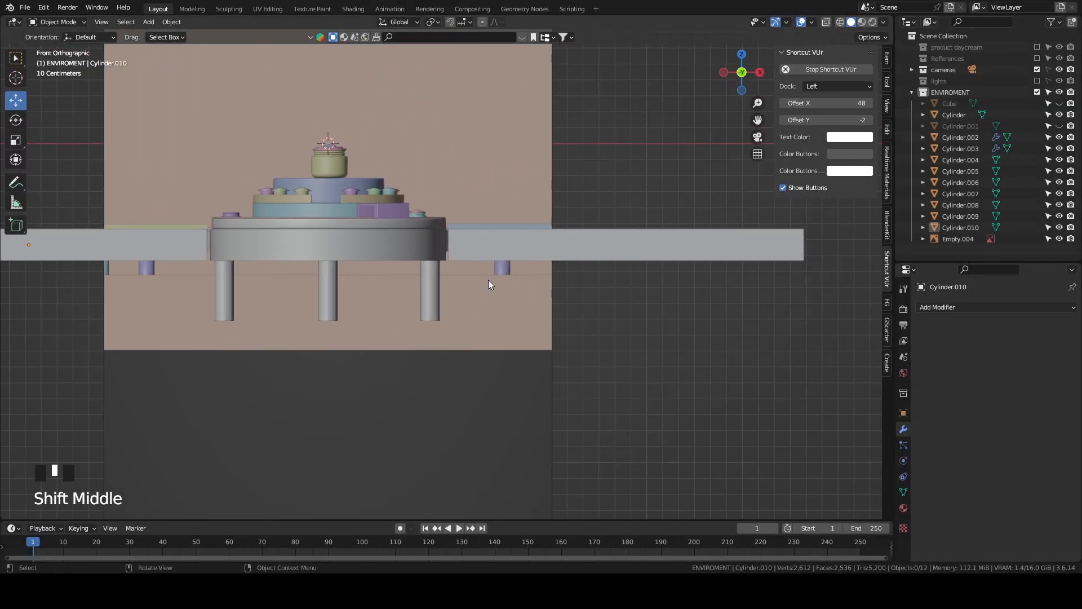
Make a linked duplicate of the podium's +X leg and move it about 0.45 m in X under the adjoining walkway.
{"action": "left_click", "coordinate": [427, 279]}
{"action": "scroll", "coordinate": [489, 329], "scroll_direction": "down", "scroll_amount": 2}
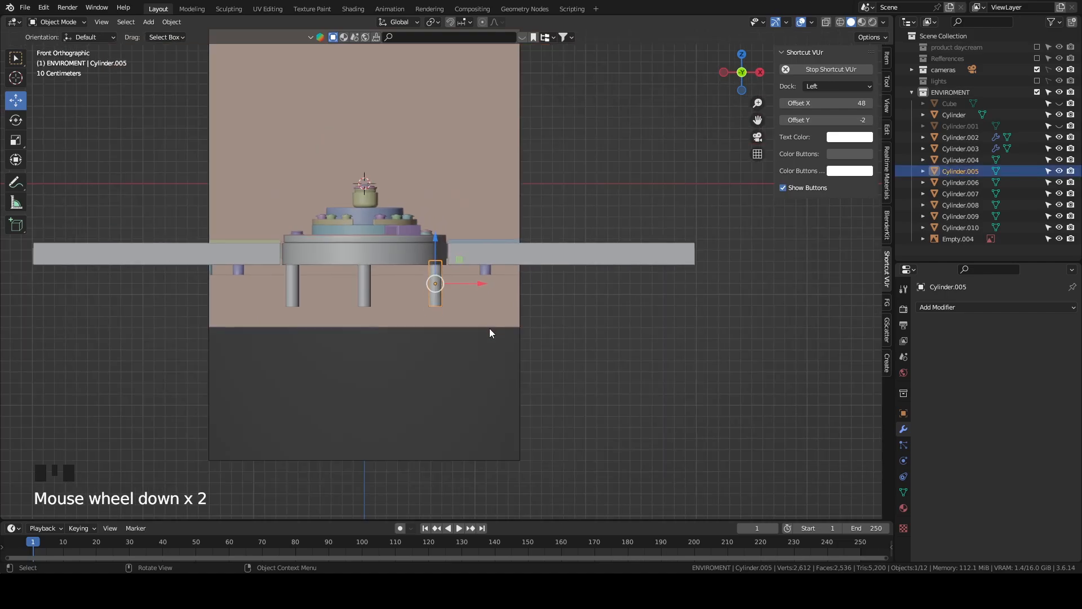
{"action": "key", "text": "alt+d"}
{"action": "right_click", "coordinate": [597, 332]}
{"action": "scroll", "coordinate": [447, 276], "scroll_direction": "up", "scroll_amount": 4}
{"action": "left_click_drag", "start_coordinate": [458, 292], "coordinate": [560, 286]}
{"action": "scroll", "coordinate": [447, 350], "scroll_direction": "down", "scroll_amount": 4}
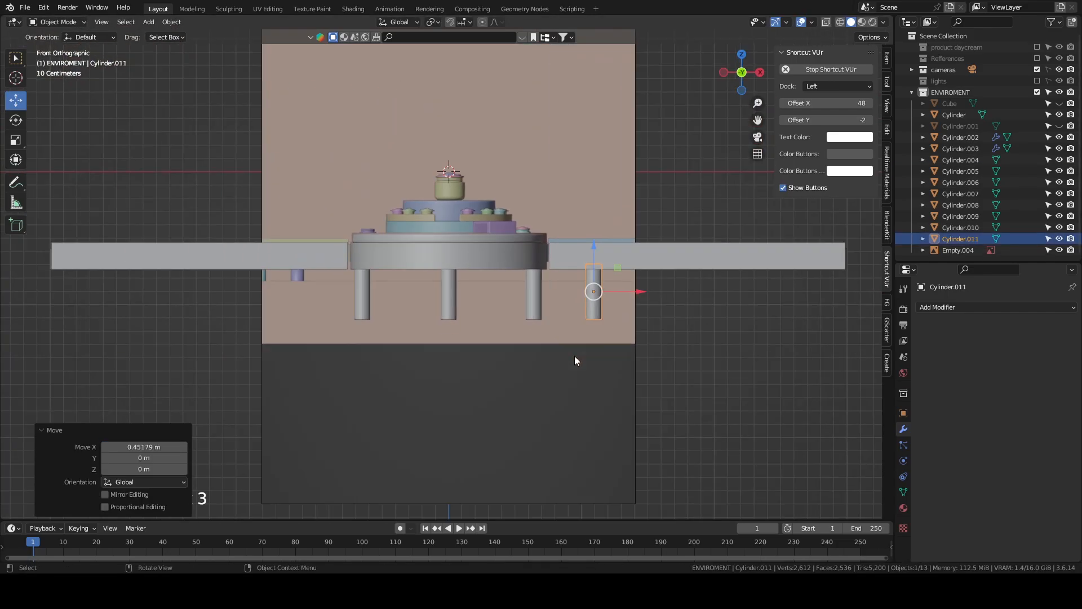
Make a linked duplicate of the walkway leg and move it along X under the opposite walkway.
{"action": "key", "text": "alt+d"}
{"action": "right_click", "coordinate": [371, 358]}
{"action": "left_click_drag", "start_coordinate": [641, 292], "coordinate": [339, 334]}
{"action": "middle_click_drag", "start_coordinate": [676, 389], "coordinate": [663, 404]}
{"action": "scroll", "coordinate": [722, 345], "scroll_direction": "down", "scroll_amount": 3}
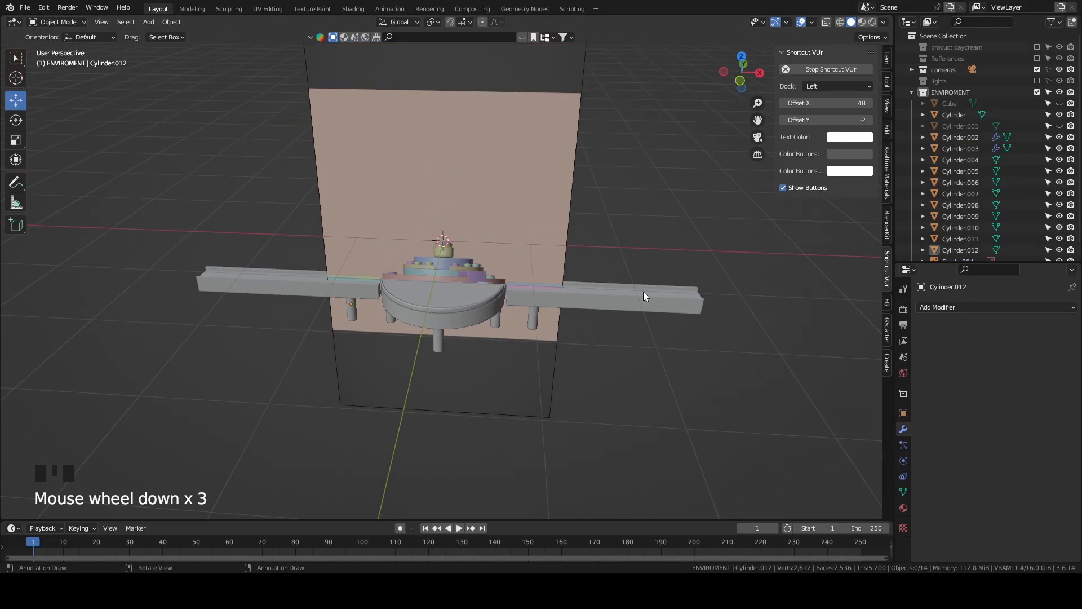
Enlarge the outliner to reveal the whole object list and hide the reference image Empty.004.
{"action": "middle_click_drag", "start_coordinate": [279, 235], "coordinate": [387, 282]}
{"action": "scroll", "coordinate": [374, 265], "scroll_direction": "up", "scroll_amount": 5}
{"action": "scroll", "coordinate": [387, 283], "scroll_direction": "down", "scroll_amount": 3}
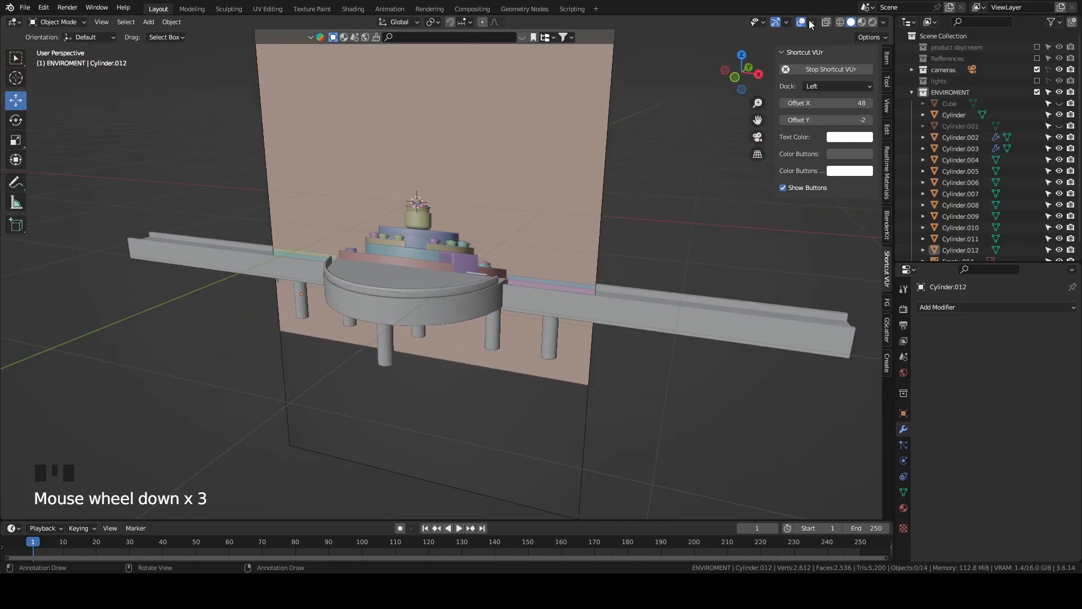
{"action": "left_click_drag", "start_coordinate": [985, 263], "coordinate": [984, 322]}
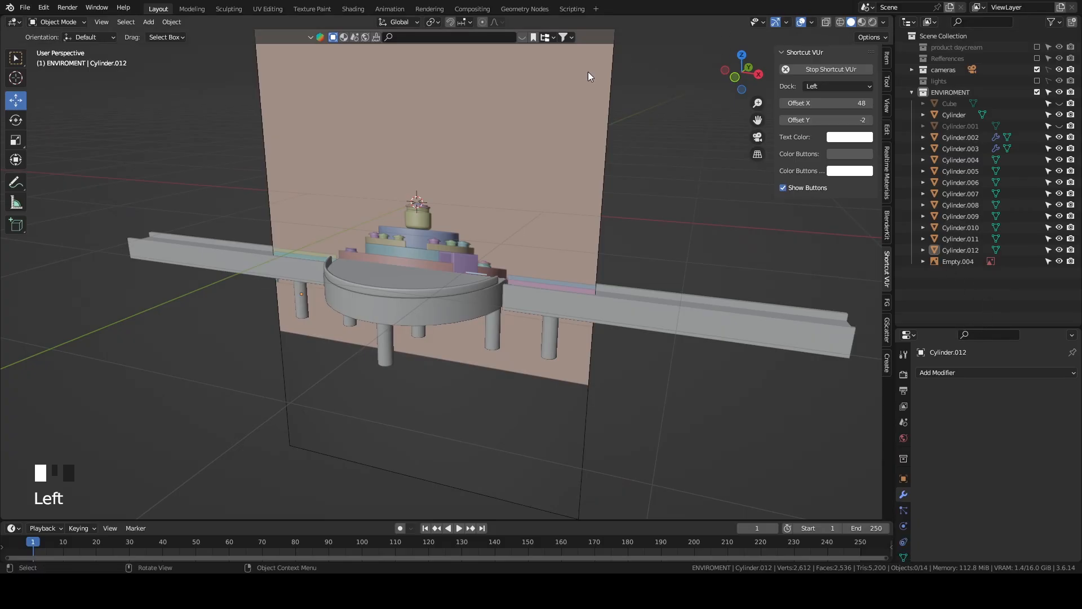
{"action": "middle_click_drag", "start_coordinate": [624, 60], "coordinate": [563, 162]}
{"action": "left_click", "coordinate": [1059, 260]}
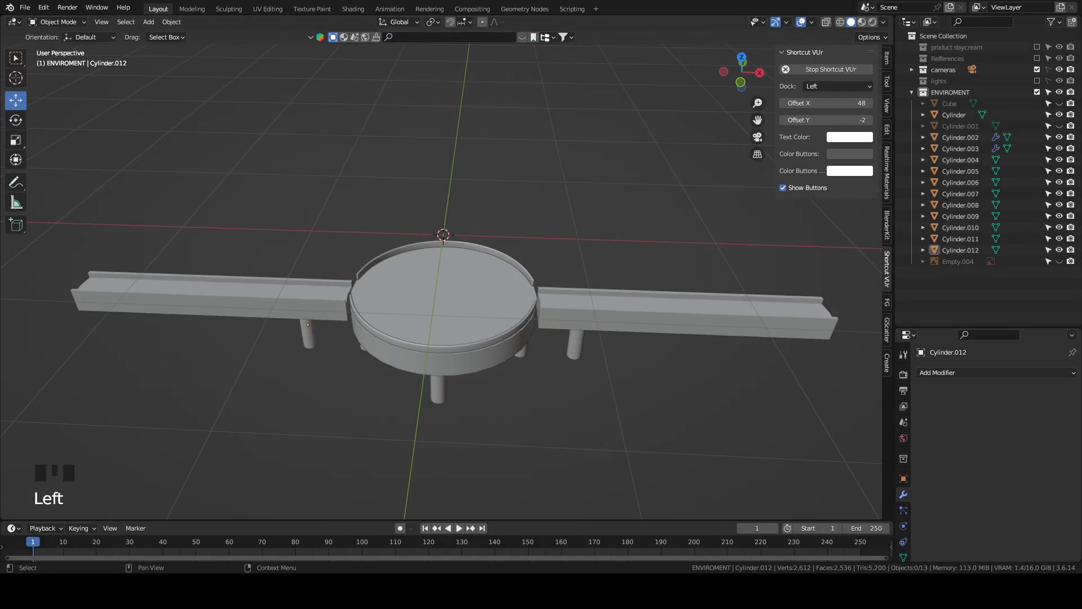
Select the podium's base cylinder and open it in Edit Mode with its top face in view.
{"action": "middle_click_drag", "start_coordinate": [389, 181], "coordinate": [463, 201]}
{"action": "left_click", "coordinate": [458, 250]}
{"action": "middle_click_drag", "start_coordinate": [458, 248], "coordinate": [427, 274]}
{"action": "scroll", "coordinate": [195, 136], "scroll_direction": "up", "scroll_amount": 2}
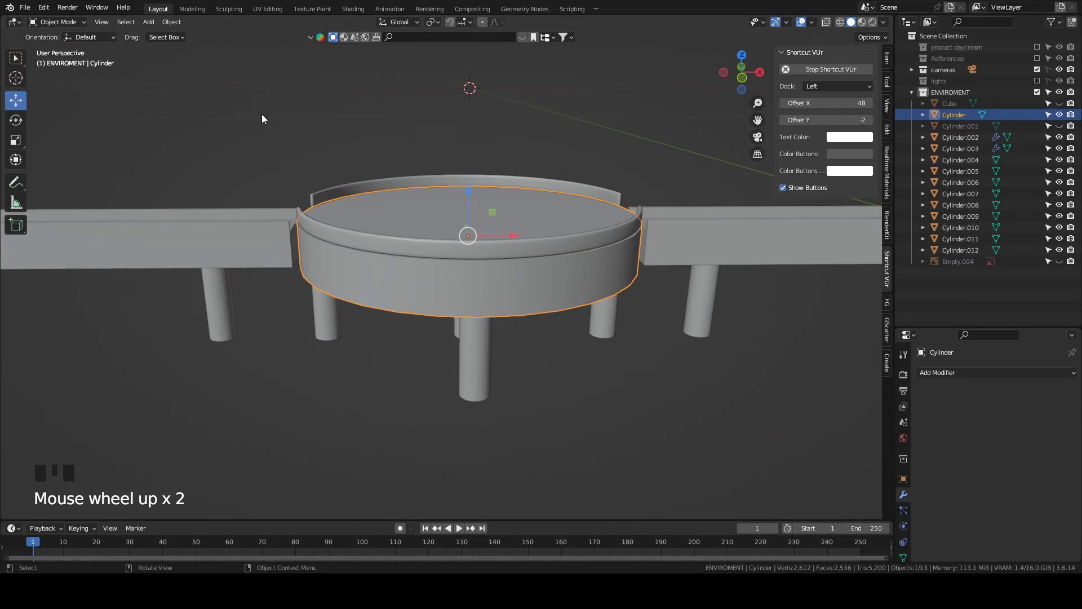
{"action": "middle_click_drag", "start_coordinate": [258, 110], "coordinate": [246, 174]}
{"action": "key", "text": "Tab"}
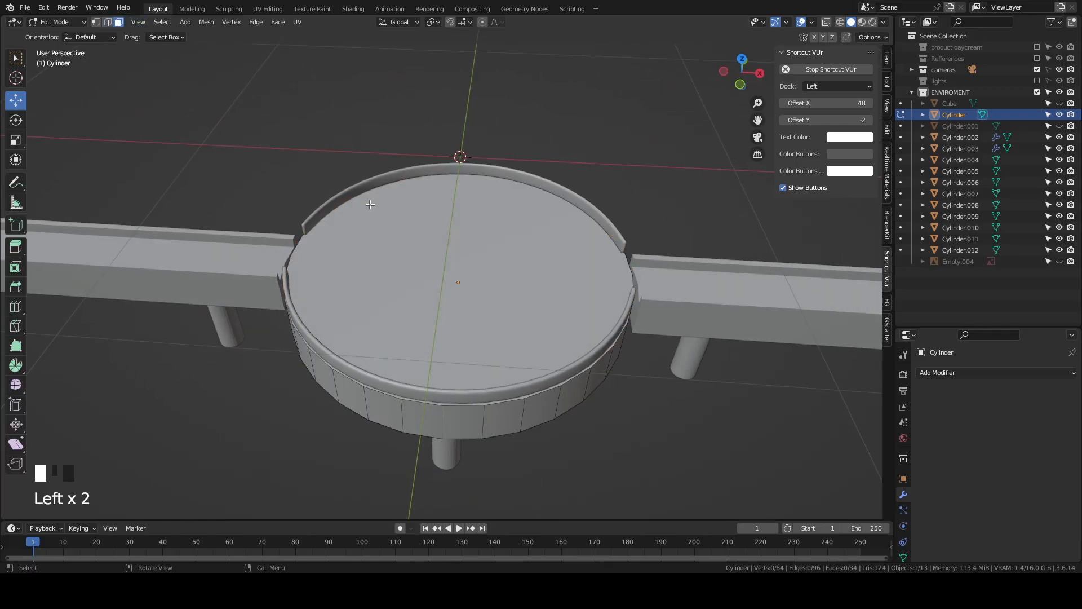
Duplicate the podium's top face in place, separate the copy into its own object and return to Object Mode.
{"action": "left_click", "coordinate": [371, 204]}
{"action": "key", "text": "shift+d"}
{"action": "key", "text": "Escape"}
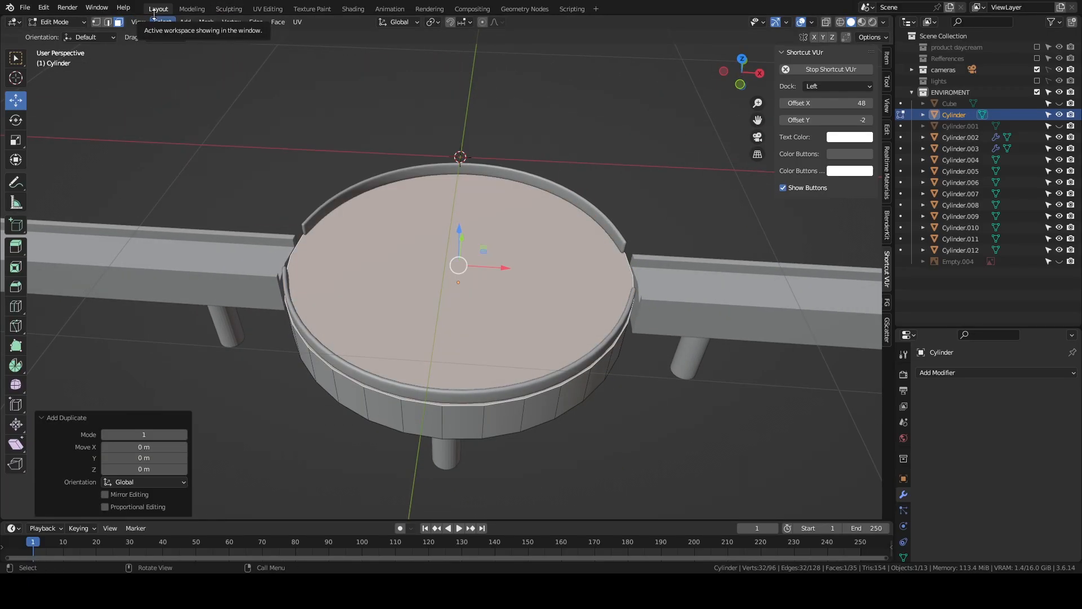
{"action": "middle_click_drag", "start_coordinate": [328, 186], "coordinate": [347, 172]}
{"action": "left_click", "coordinate": [200, 25]}
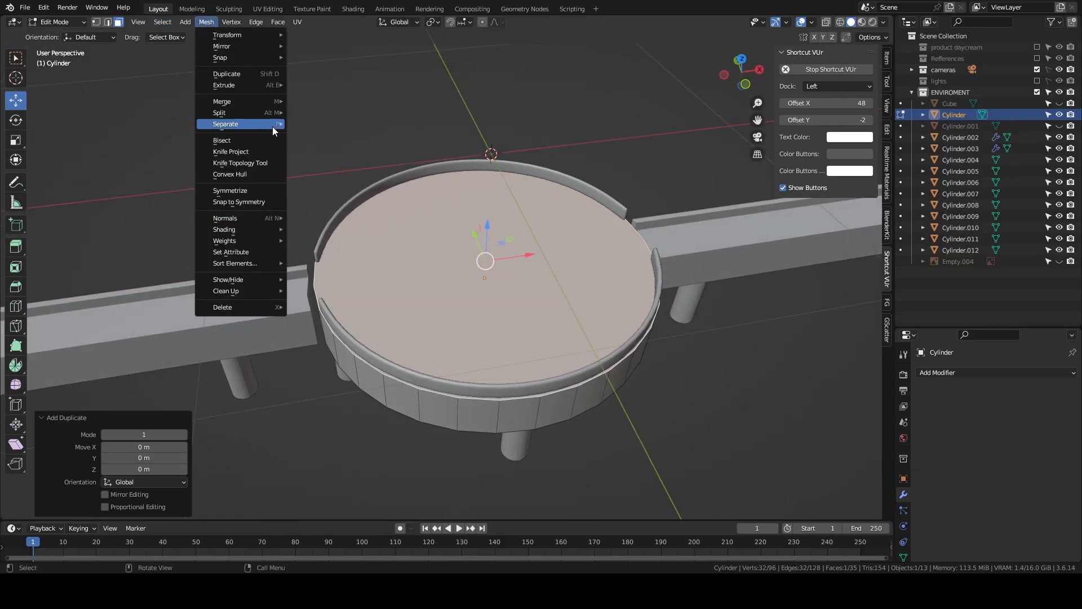
{"action": "left_click", "coordinate": [323, 126]}
{"action": "key", "text": "Tab"}
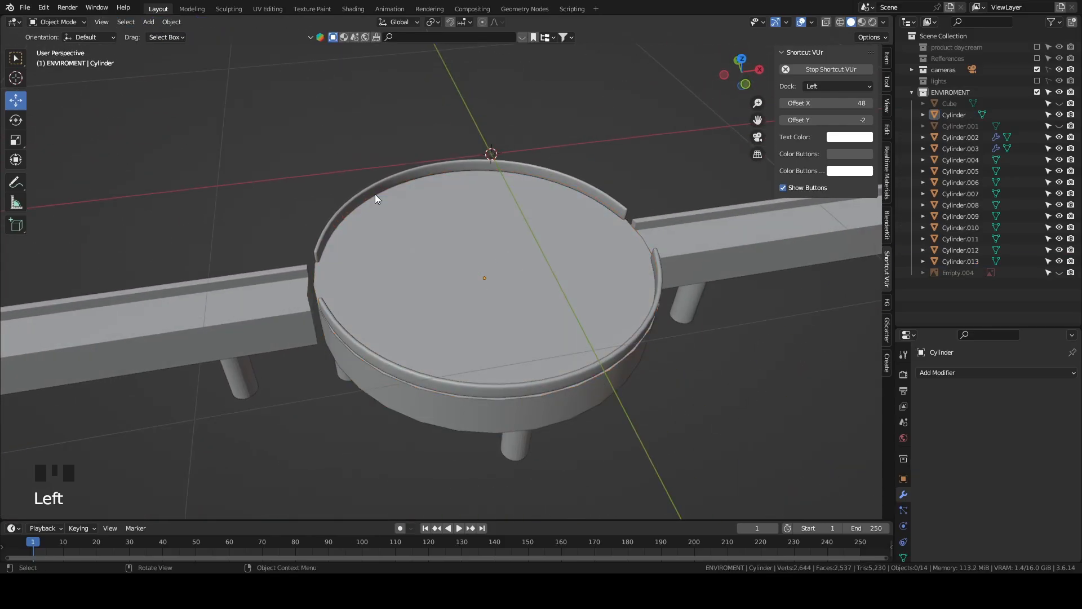
Delete the separated copy of the podium's top face.
{"action": "left_click", "coordinate": [396, 255]}
{"action": "middle_click_drag", "start_coordinate": [396, 259], "coordinate": [406, 231]}
{"action": "middle_click_drag", "start_coordinate": [804, 242], "coordinate": [529, 206]}
{"action": "middle_click_drag", "start_coordinate": [570, 242], "coordinate": [539, 192]}
{"action": "key", "text": "Delete"}
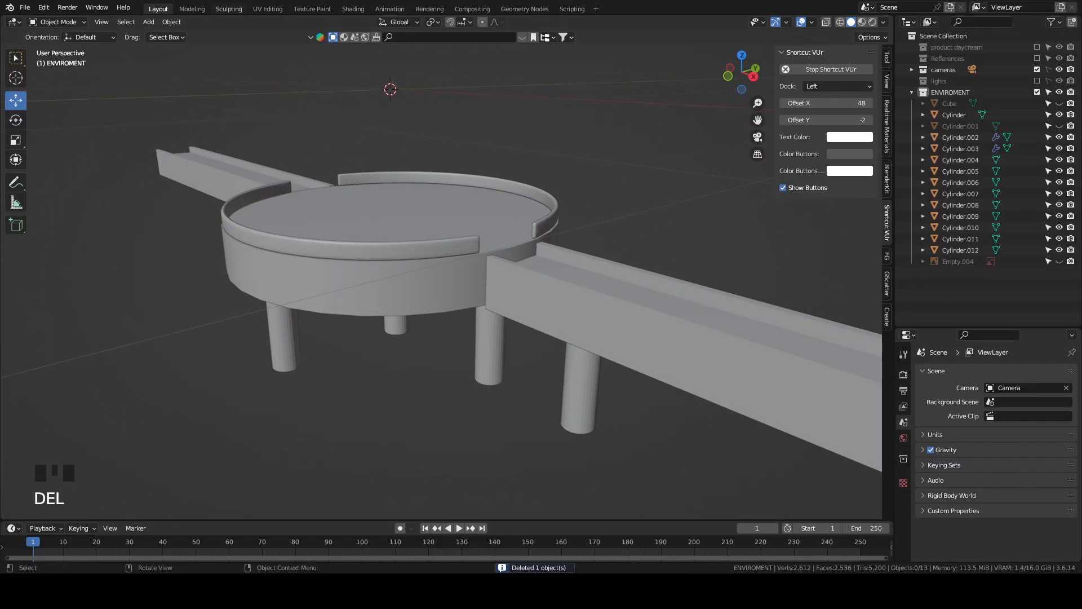
Add a 32-vertex mesh circle at the origin and set its radius to 0.72 m to match the podium's rim.
{"action": "left_click", "coordinate": [125, 22]}
{"action": "mouse_move", "coordinate": [165, 35]}
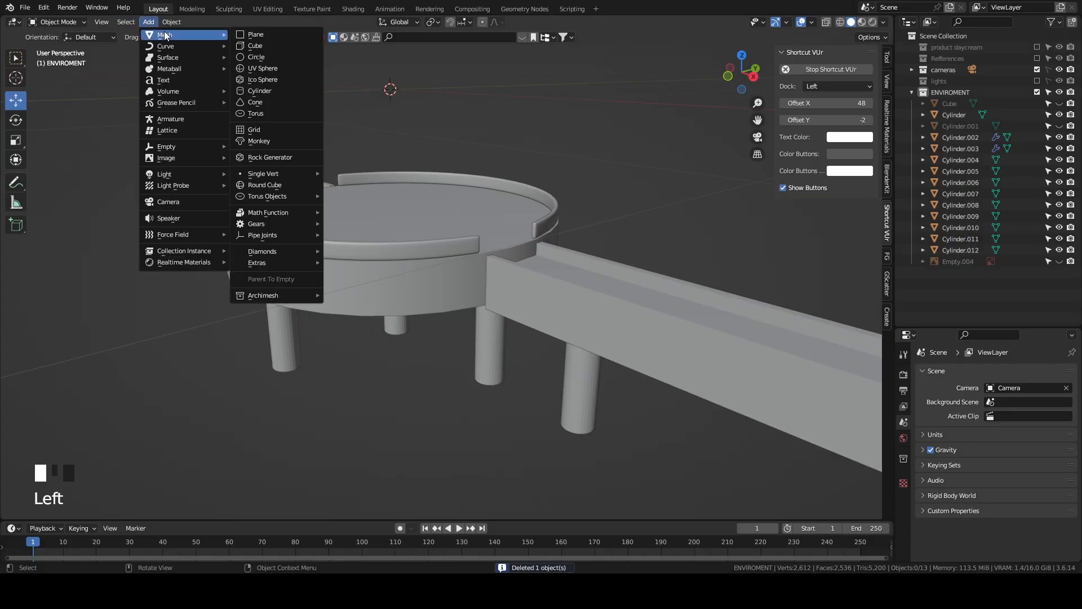
{"action": "left_click", "coordinate": [286, 55]}
{"action": "middle_click_drag", "start_coordinate": [297, 71], "coordinate": [398, 241]}
{"action": "key", "text": "grave"}
{"action": "left_click", "coordinate": [275, 214]}
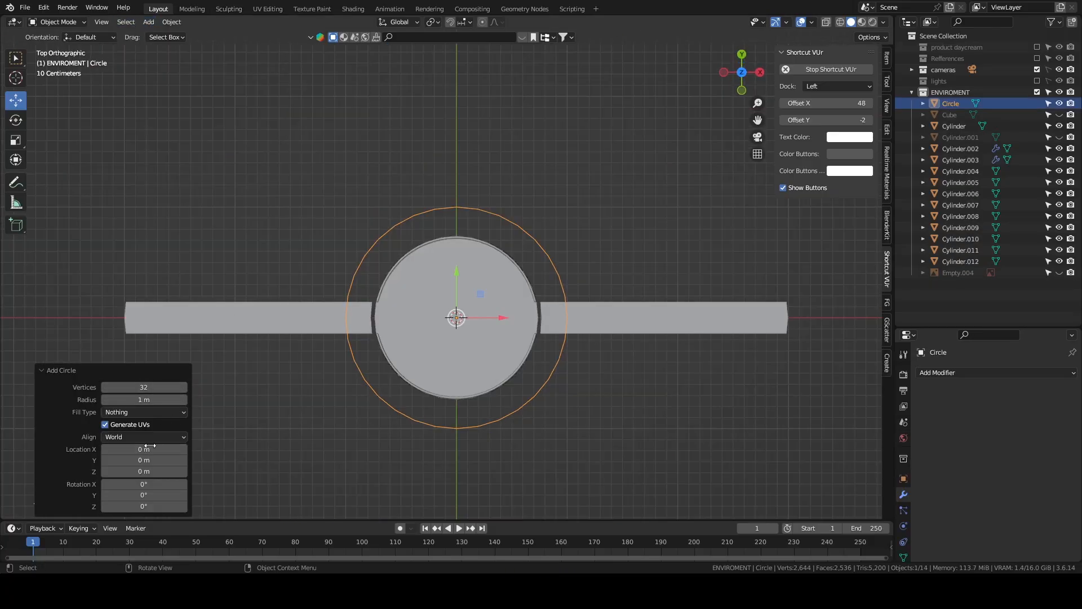
{"action": "left_click_drag", "start_coordinate": [168, 399], "coordinate": [420, 260]}
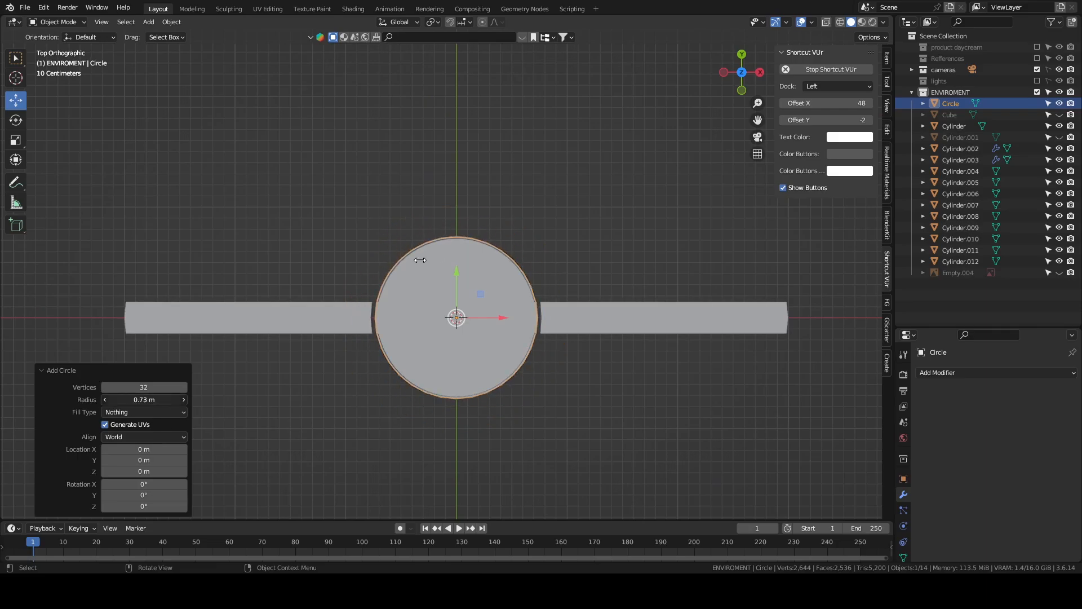
Check the circle's fit against the podium's rim from above and in perspective.
{"action": "middle_click_drag", "start_coordinate": [413, 461], "coordinate": [423, 395]}
{"action": "key", "text": "grave"}
{"action": "left_click", "coordinate": [557, 257]}
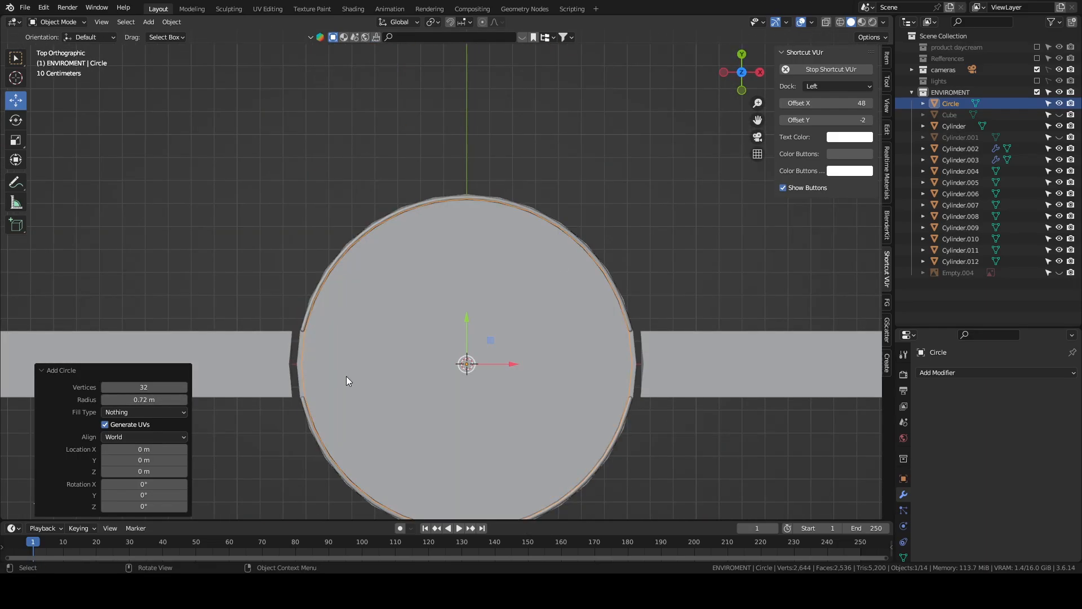
{"action": "middle_click_drag", "start_coordinate": [339, 398], "coordinate": [340, 433]}
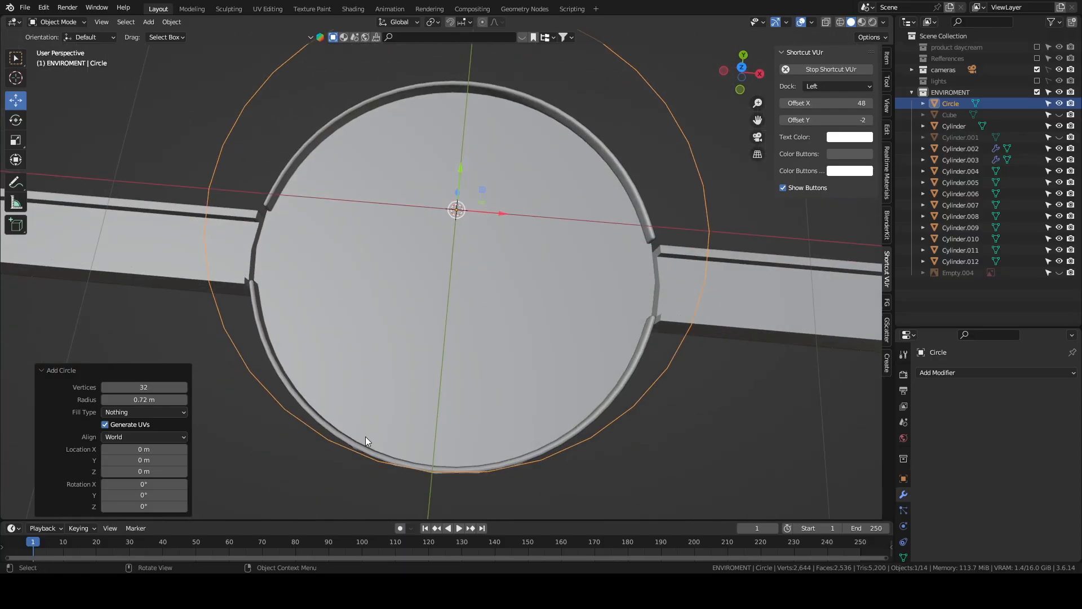
{"action": "key", "text": "grave"}
{"action": "left_click", "coordinate": [448, 438]}
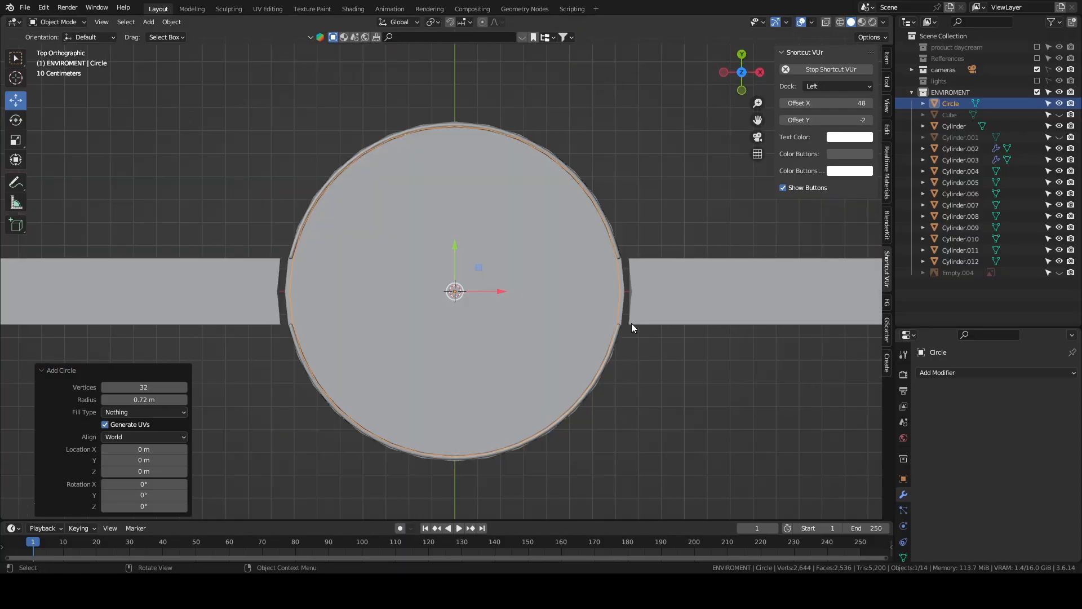
{"action": "scroll", "coordinate": [433, 355], "scroll_direction": "up", "scroll_amount": 1}
{"action": "scroll", "coordinate": [432, 287], "scroll_direction": "up", "scroll_amount": 1}
{"action": "middle_click_drag", "start_coordinate": [431, 287], "coordinate": [457, 268]}
{"action": "key", "text": "grave"}
{"action": "left_click", "coordinate": [427, 148]}
{"action": "scroll", "coordinate": [431, 200], "scroll_direction": "down", "scroll_amount": 3}
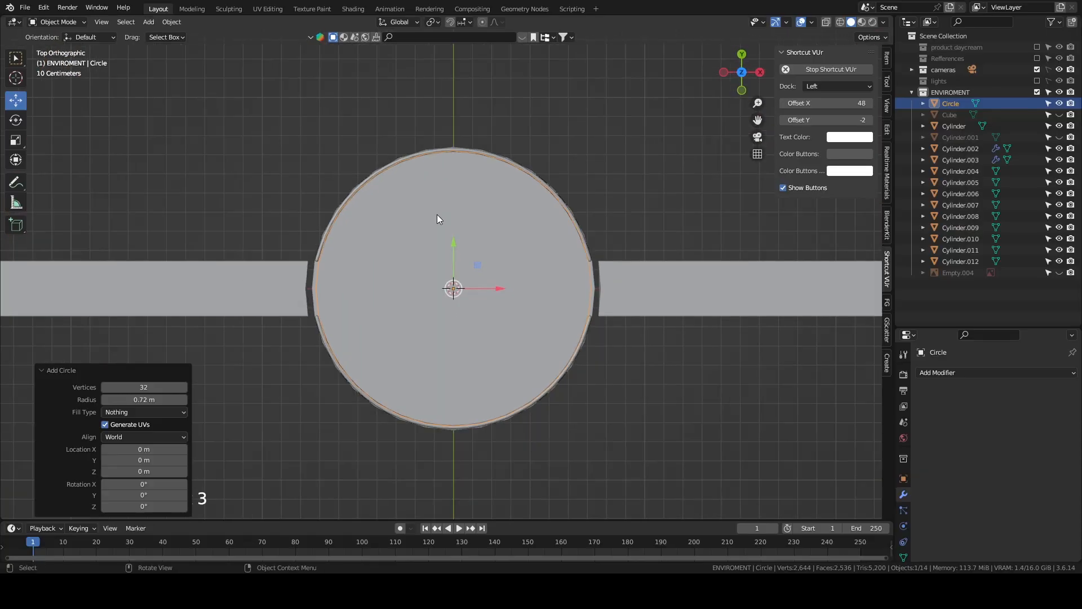
Isolate the circle in local view and delete the vertices of its +Y half in Edit Mode.
{"action": "key", "text": "slash"}
{"action": "key", "text": "Tab"}
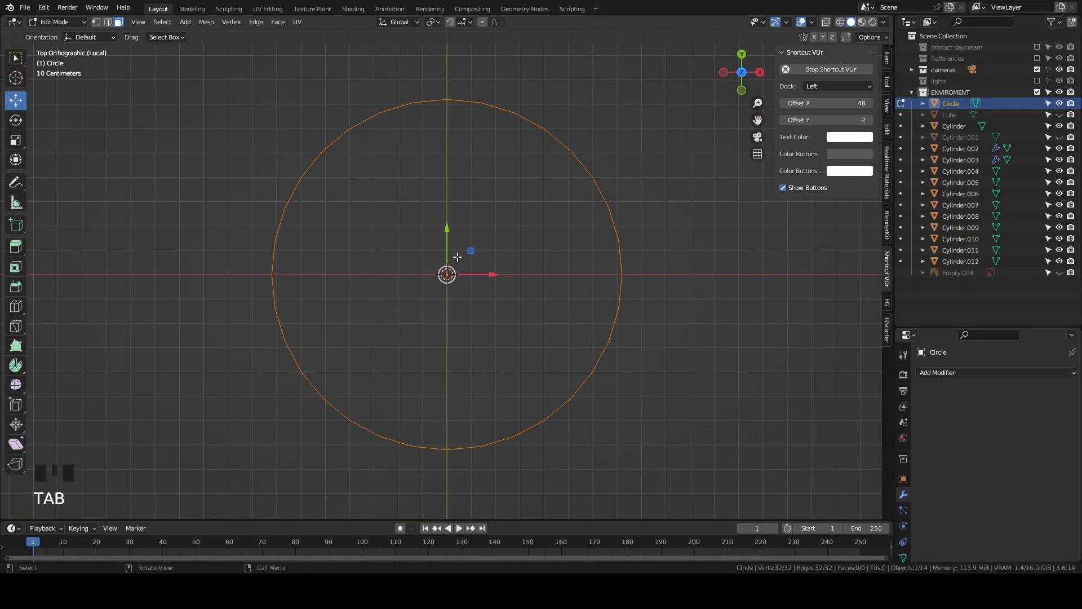
{"action": "left_click_drag", "start_coordinate": [123, 70], "coordinate": [748, 263]}
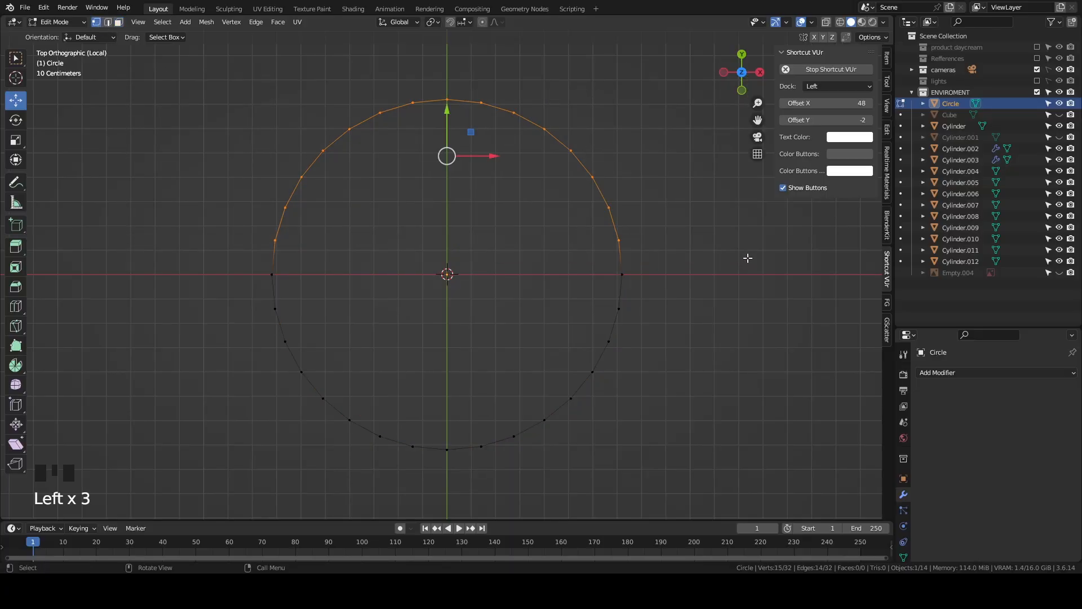
{"action": "key", "text": "Delete"}
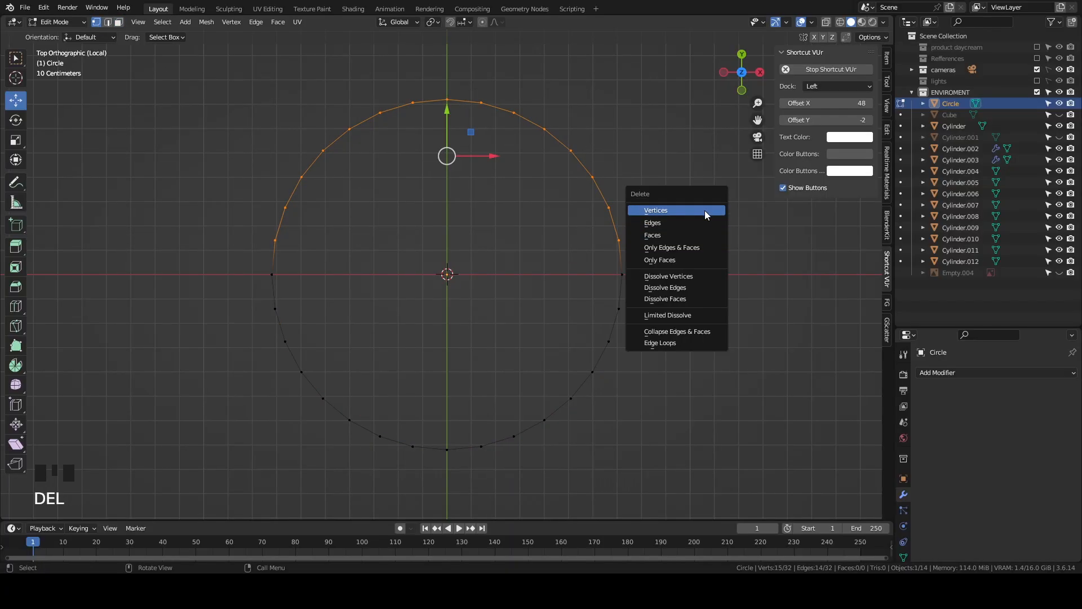
{"action": "left_click", "coordinate": [705, 211]}
{"action": "middle_click_drag", "start_coordinate": [695, 270], "coordinate": [641, 286], "text": "shift"}
{"action": "scroll", "coordinate": [602, 273], "scroll_direction": "down", "scroll_amount": 2}
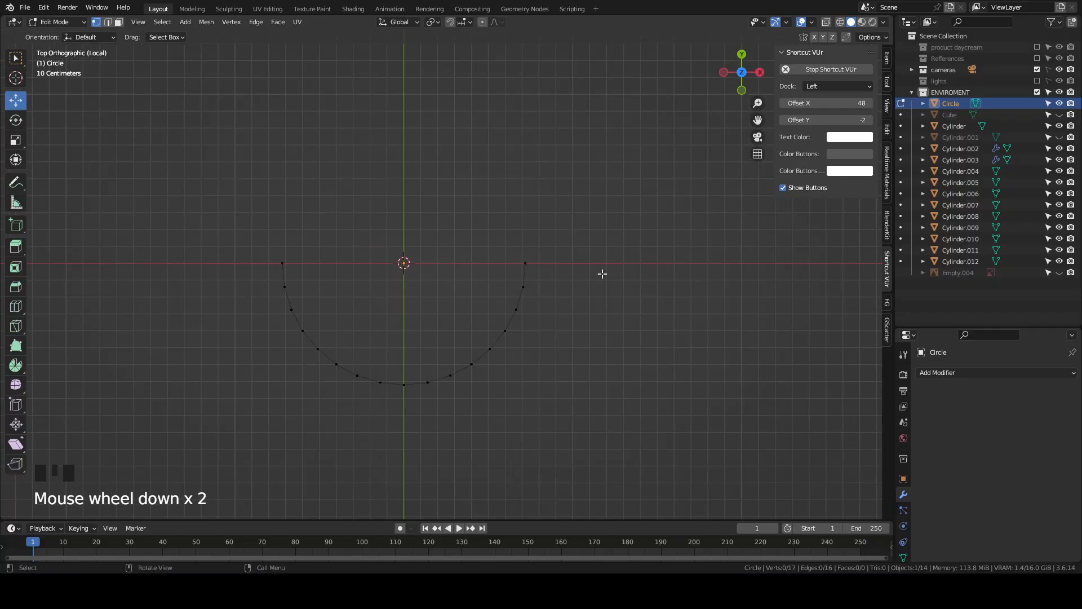
Return the half circle to Object Mode and convert it to a curve.
{"action": "left_click", "coordinate": [530, 263]}
{"action": "middle_click_drag", "start_coordinate": [710, 342], "coordinate": [594, 335], "text": "shift"}
{"action": "scroll", "coordinate": [580, 333], "scroll_direction": "down", "scroll_amount": 1}
{"action": "scroll", "coordinate": [583, 333], "scroll_direction": "up", "scroll_amount": 1}
{"action": "scroll", "coordinate": [583, 332], "scroll_direction": "up", "scroll_amount": 3}
{"action": "key", "text": "Tab"}
{"action": "right_click", "coordinate": [372, 277]}
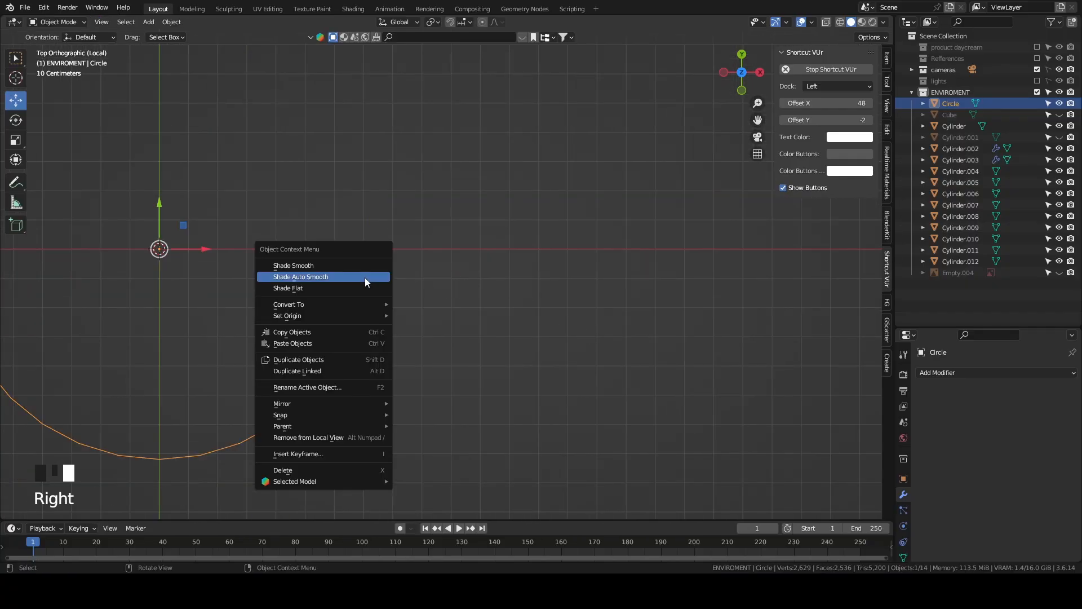
{"action": "mouse_move", "coordinate": [359, 305]}
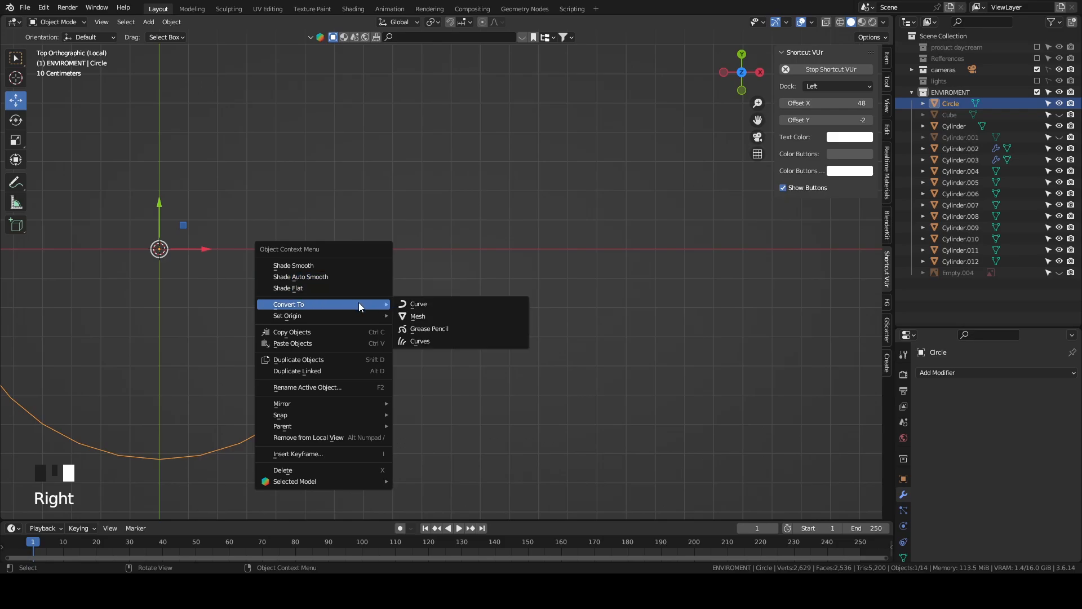
{"action": "left_click", "coordinate": [454, 304]}
Extrude the curve's +X end point about 2.84 m outward along X as a straight segment.
{"action": "scroll", "coordinate": [454, 305], "scroll_direction": "down", "scroll_amount": 1}
{"action": "key", "text": "Tab"}
{"action": "middle_click_drag", "start_coordinate": [438, 262], "coordinate": [484, 262], "text": "shift"}
{"action": "left_click", "coordinate": [466, 255]}
{"action": "middle_click_drag", "start_coordinate": [580, 299], "coordinate": [510, 283], "text": "shift"}
{"action": "scroll", "coordinate": [506, 279], "scroll_direction": "down", "scroll_amount": 3}
{"action": "key", "text": "e"}
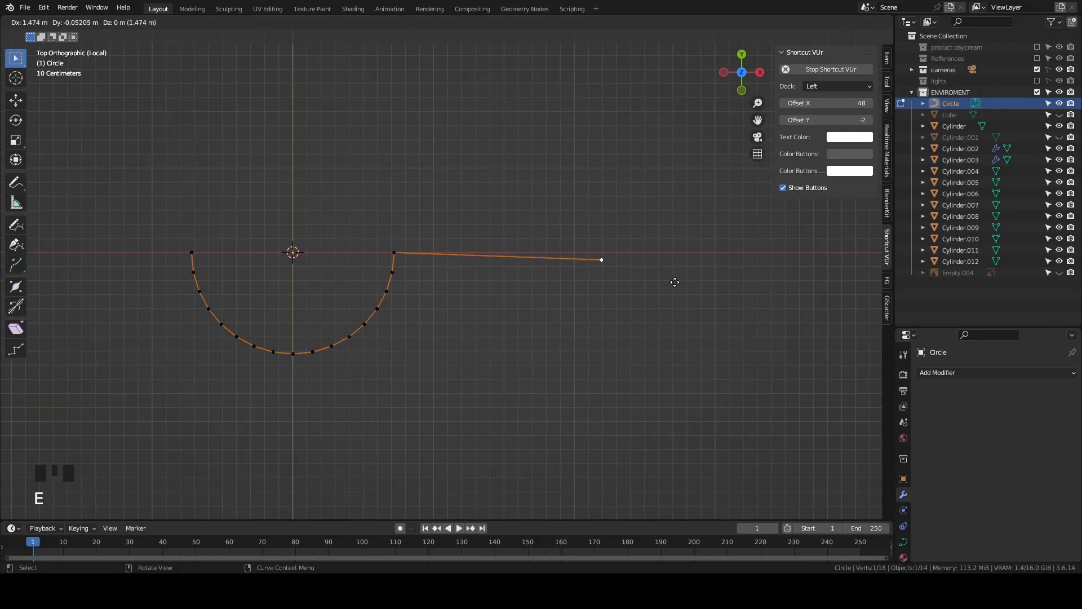
{"action": "left_click", "coordinate": [853, 274]}
Extrude the curve's -X end point outward along X as a straight segment.
{"action": "scroll", "coordinate": [752, 290], "scroll_direction": "down", "scroll_amount": 4}
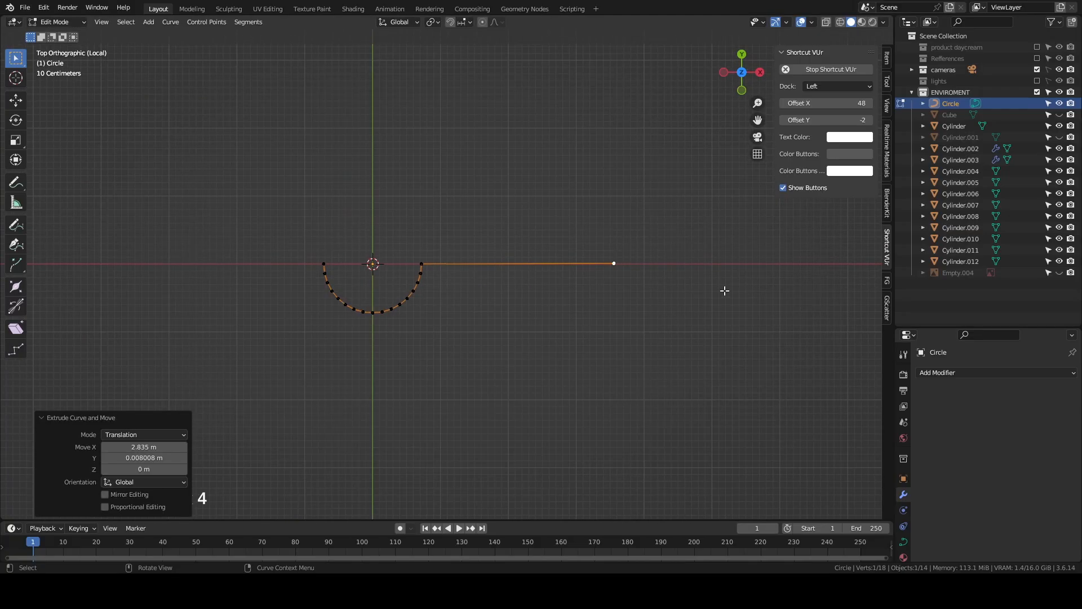
{"action": "middle_click_drag", "start_coordinate": [437, 310], "coordinate": [699, 337], "text": "shift"}
{"action": "scroll", "coordinate": [687, 330], "scroll_direction": "up", "scroll_amount": 2}
{"action": "left_click", "coordinate": [640, 299]}
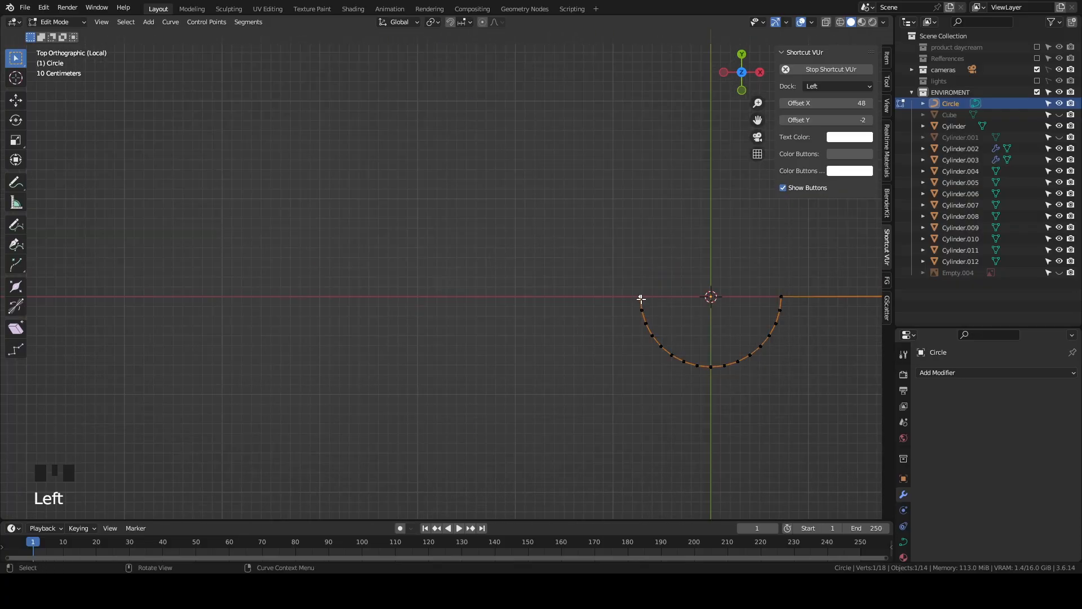
{"action": "key", "text": "e"}
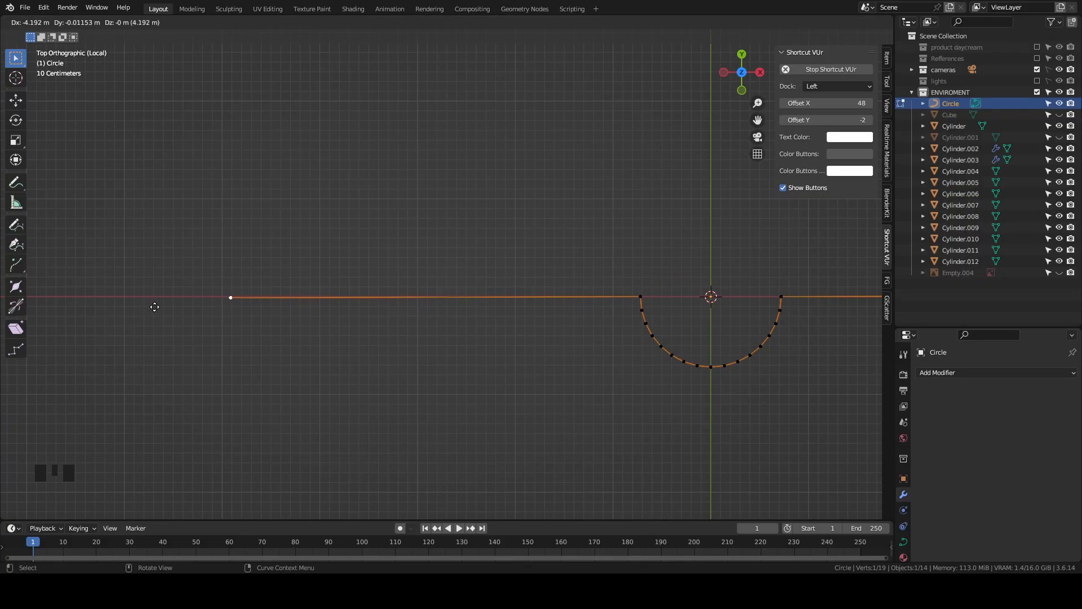
{"action": "left_click", "coordinate": [198, 306]}
Move the curve's +X end point farther outward along X to lengthen that straight segment.
{"action": "scroll", "coordinate": [608, 394], "scroll_direction": "down", "scroll_amount": 3}
{"action": "middle_click_drag", "start_coordinate": [608, 393], "coordinate": [501, 305]}
{"action": "key", "text": "KP_7"}
{"action": "left_click", "coordinate": [16, 100]}
{"action": "left_click_drag", "start_coordinate": [645, 295], "coordinate": [662, 321]}
{"action": "key", "text": "Tab"}
{"action": "middle_click_drag", "start_coordinate": [638, 369], "coordinate": [662, 343]}
{"action": "key", "text": "grave"}
{"action": "key", "text": "Tab"}
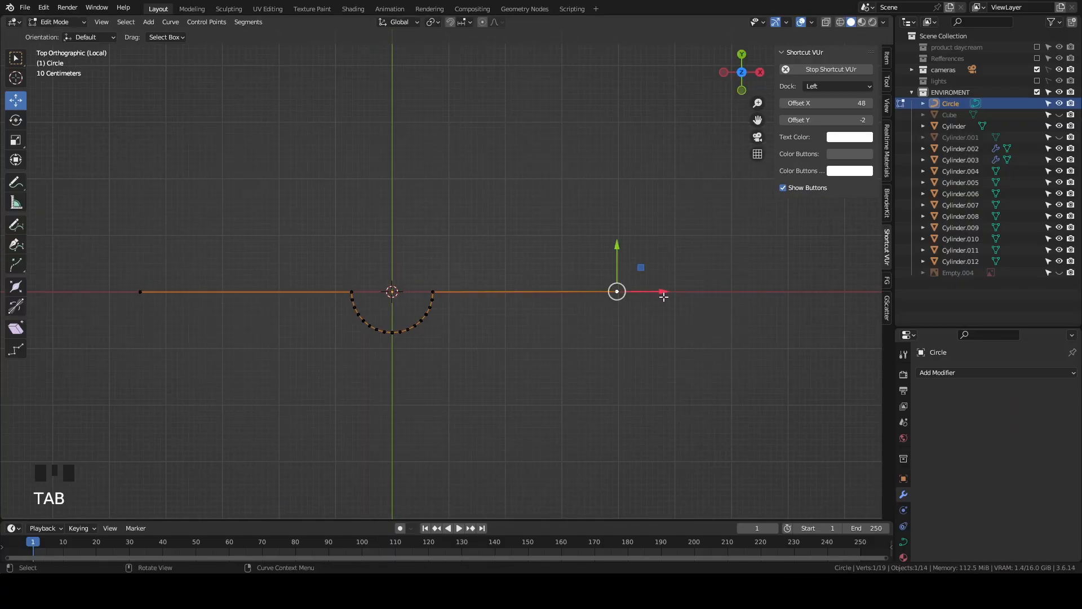
{"action": "left_click_drag", "start_coordinate": [668, 296], "coordinate": [714, 314]}
{"action": "key", "text": "Tab"}
{"action": "middle_click_drag", "start_coordinate": [714, 314], "coordinate": [680, 297]}
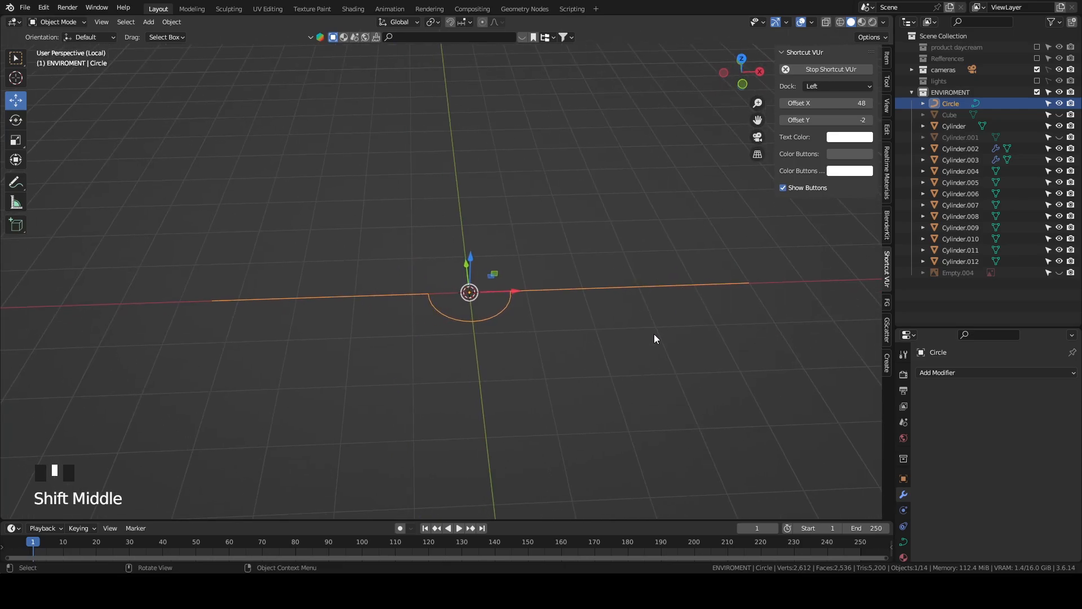
Move the curve's -X end point farther outward along X and leave local view.
{"action": "key", "text": "grave"}
{"action": "key", "text": "Tab"}
{"action": "left_click", "coordinate": [216, 292]}
{"action": "left_click_drag", "start_coordinate": [258, 296], "coordinate": [227, 295]}
{"action": "key", "text": "Tab"}
{"action": "key", "text": "slash"}
{"action": "middle_click_drag", "start_coordinate": [499, 360], "coordinate": [468, 263]}
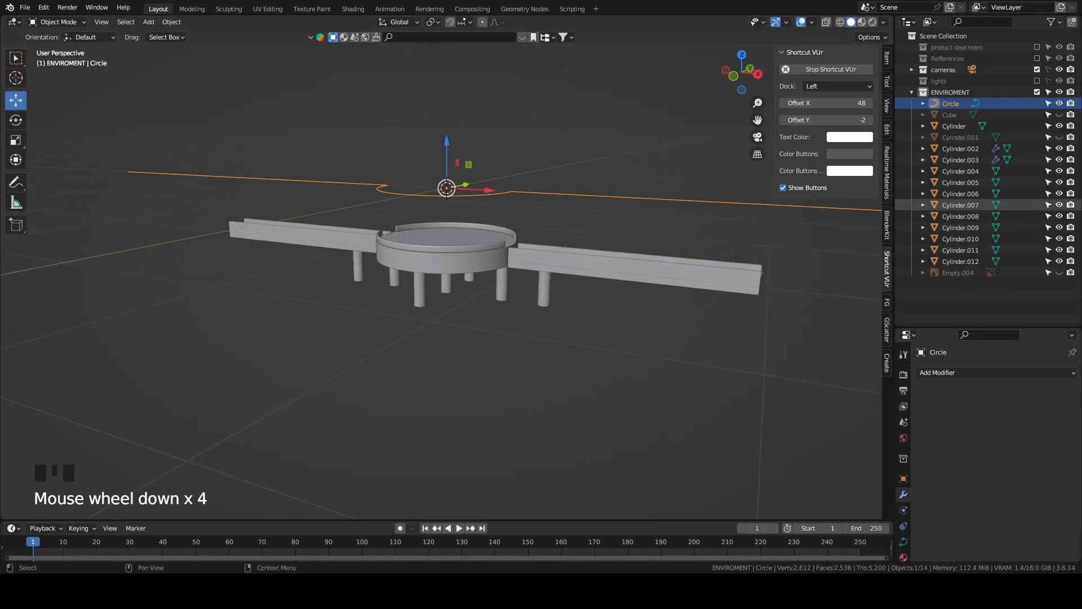
Create a new collection named "conveyor belt".
{"action": "right_click", "coordinate": [963, 288]}
{"action": "left_click", "coordinate": [963, 289]}
{"action": "left_click", "coordinate": [963, 289]}
{"action": "double_click", "coordinate": [962, 288]}
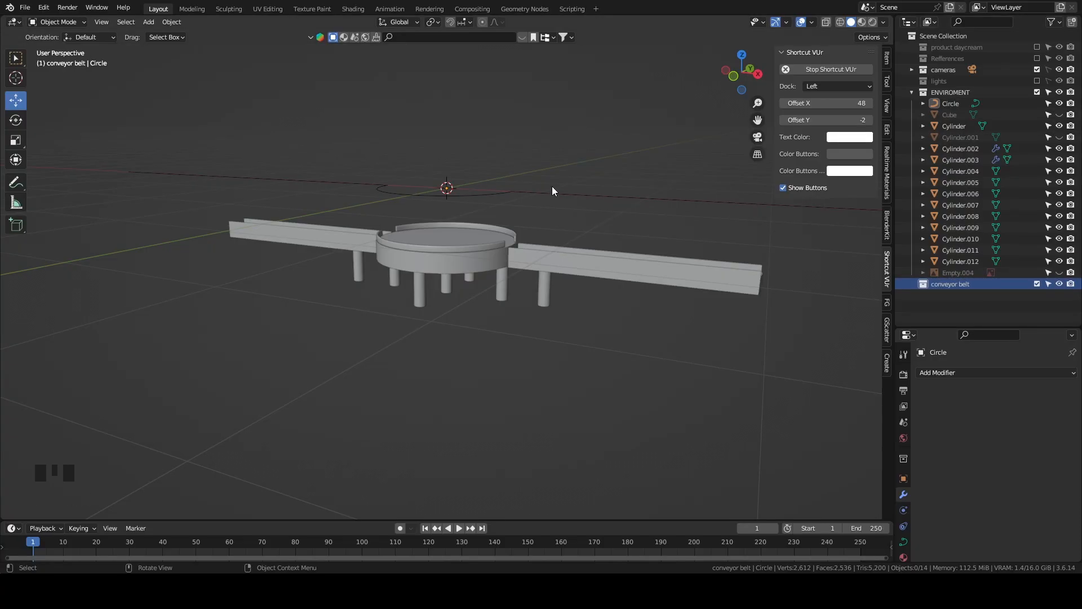
Put the Circle curve into the conveyor belt collection and rename it "conveyor belt path".
{"action": "left_click", "coordinate": [533, 196]}
{"action": "left_click_drag", "start_coordinate": [938, 104], "coordinate": [961, 286]}
{"action": "left_click", "coordinate": [951, 275]}
{"action": "double_click", "coordinate": [951, 283]}
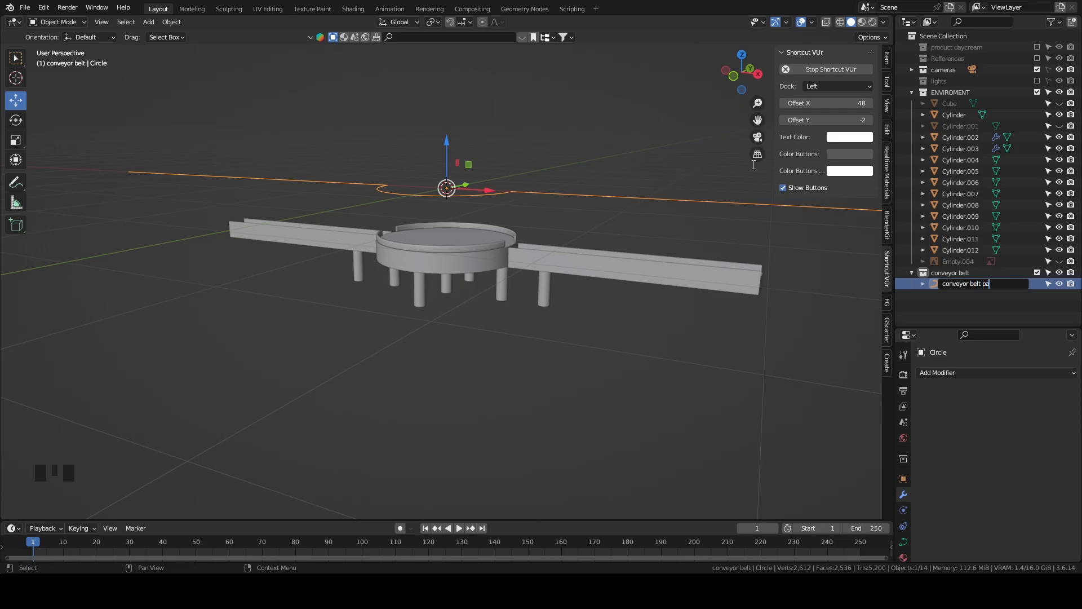
{"action": "type", "text": "th"}
{"action": "key", "text": "Return"}
Lower the conveyor belt path about 0.43 m along Z to the podium's rim height.
{"action": "middle_click_drag", "start_coordinate": [680, 154], "coordinate": [443, 154]}
{"action": "scroll", "coordinate": [443, 154], "scroll_direction": "up", "scroll_amount": 1}
{"action": "left_click_drag", "start_coordinate": [451, 151], "coordinate": [446, 183]}
{"action": "middle_click_drag", "start_coordinate": [451, 180], "coordinate": [539, 208]}
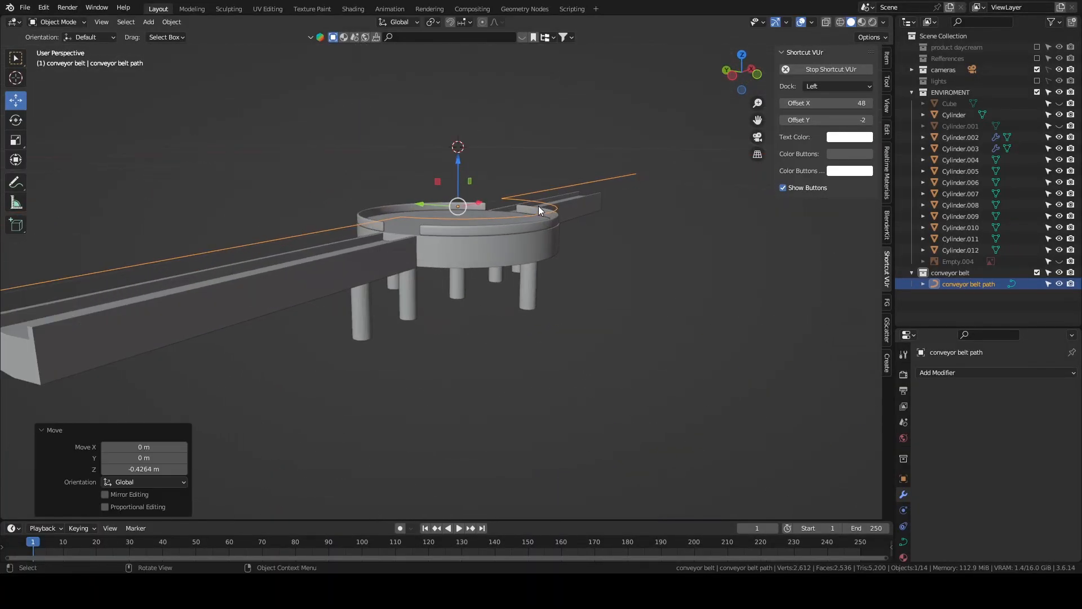
{"action": "middle_click_drag", "start_coordinate": [461, 161], "coordinate": [356, 137]}
{"action": "left_click", "coordinate": [355, 137]}
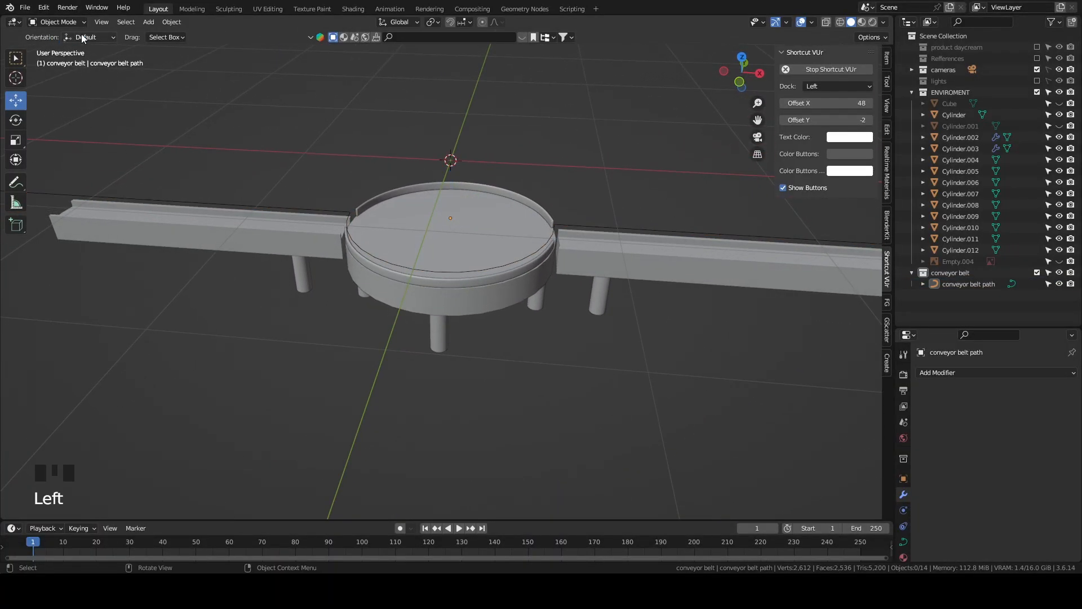
Add a cube to the conveyor belt collection and scale it down to a small block from the top view.
{"action": "left_click", "coordinate": [148, 21]}
{"action": "mouse_move", "coordinate": [186, 35]}
{"action": "left_click", "coordinate": [278, 50]}
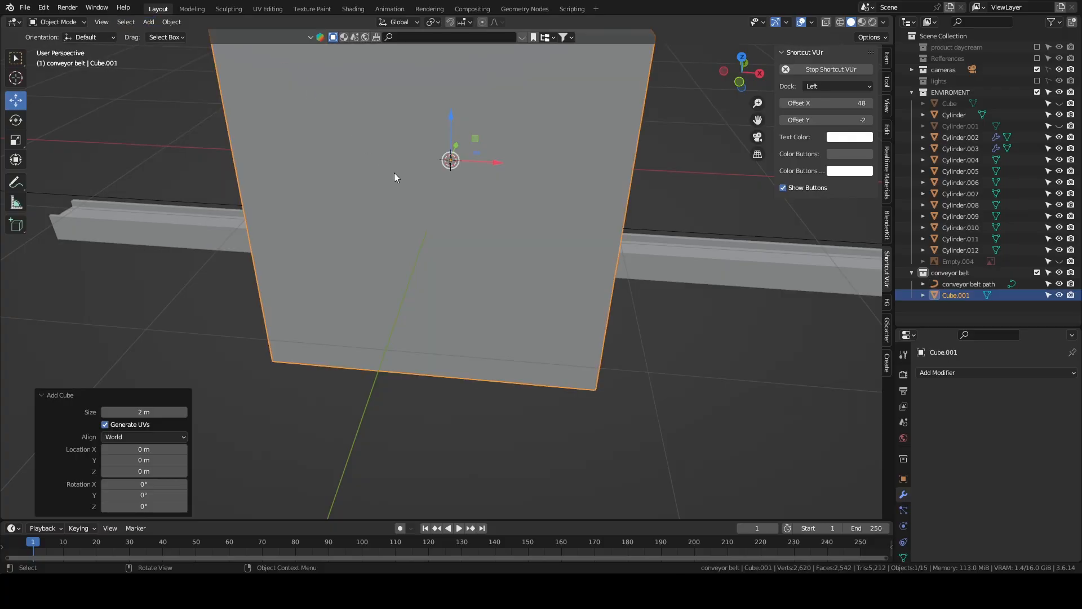
{"action": "scroll", "coordinate": [428, 191], "scroll_direction": "down", "scroll_amount": 5}
{"action": "key", "text": "grave"}
{"action": "left_click", "coordinate": [454, 163]}
{"action": "key", "text": "s"}
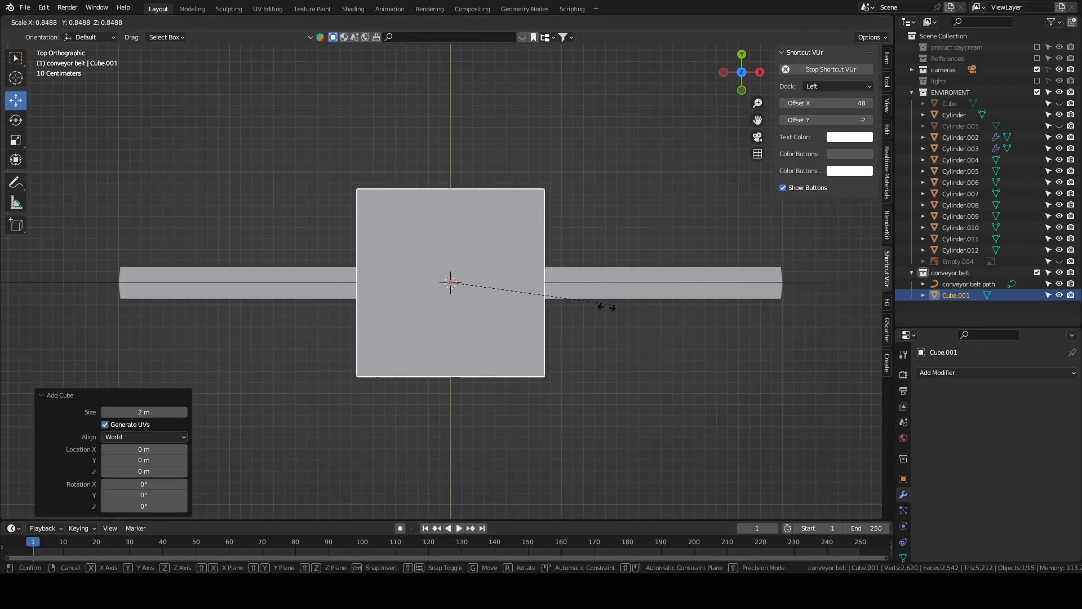
{"action": "left_click", "coordinate": [459, 308]}
Move the cube about 1.24 m along -X and about 0.44 m down onto the walkway.
{"action": "middle_click_drag", "start_coordinate": [459, 303], "coordinate": [561, 249], "text": "shift"}
{"action": "key", "text": "g"}
{"action": "key", "text": "x"}
{"action": "left_click_drag", "start_coordinate": [395, 237], "coordinate": [394, 237]}
{"action": "key", "text": "KP_Decimal"}
{"action": "middle_click_drag", "start_coordinate": [485, 372], "coordinate": [586, 314]}
{"action": "scroll", "coordinate": [588, 373], "scroll_direction": "down", "scroll_amount": 9}
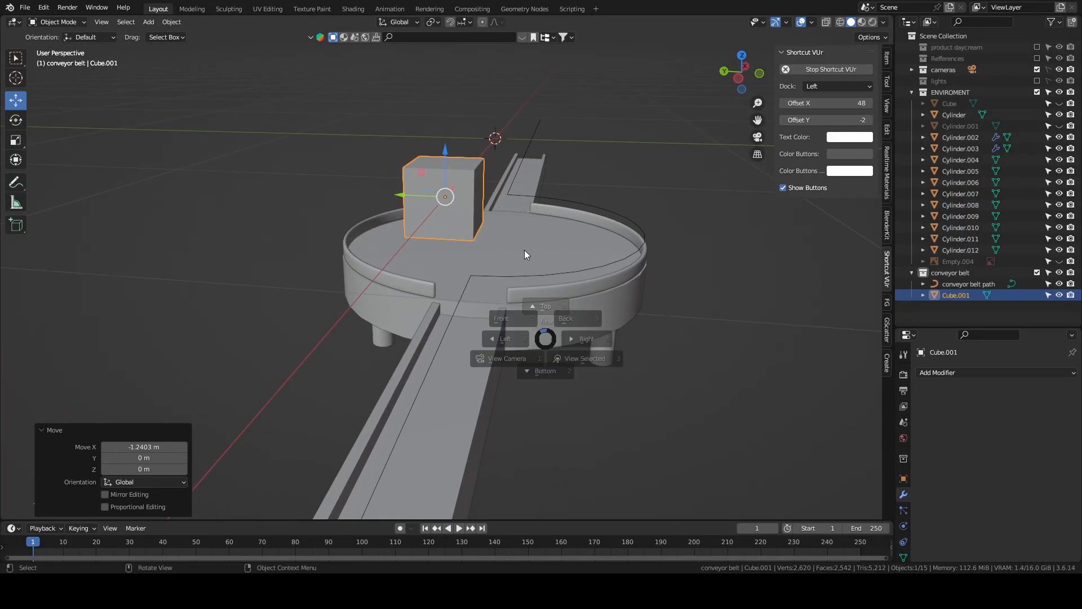
{"action": "left_click", "coordinate": [529, 273]}
{"action": "middle_click_drag", "start_coordinate": [489, 282], "coordinate": [462, 233]}
{"action": "left_click_drag", "start_coordinate": [472, 171], "coordinate": [473, 318]}
Narrow the cube along X and flatten it along Z by a factor of 0.267.
{"action": "key", "text": "grave"}
{"action": "left_click", "coordinate": [517, 239]}
{"action": "scroll", "coordinate": [518, 238], "scroll_direction": "up", "scroll_amount": 2}
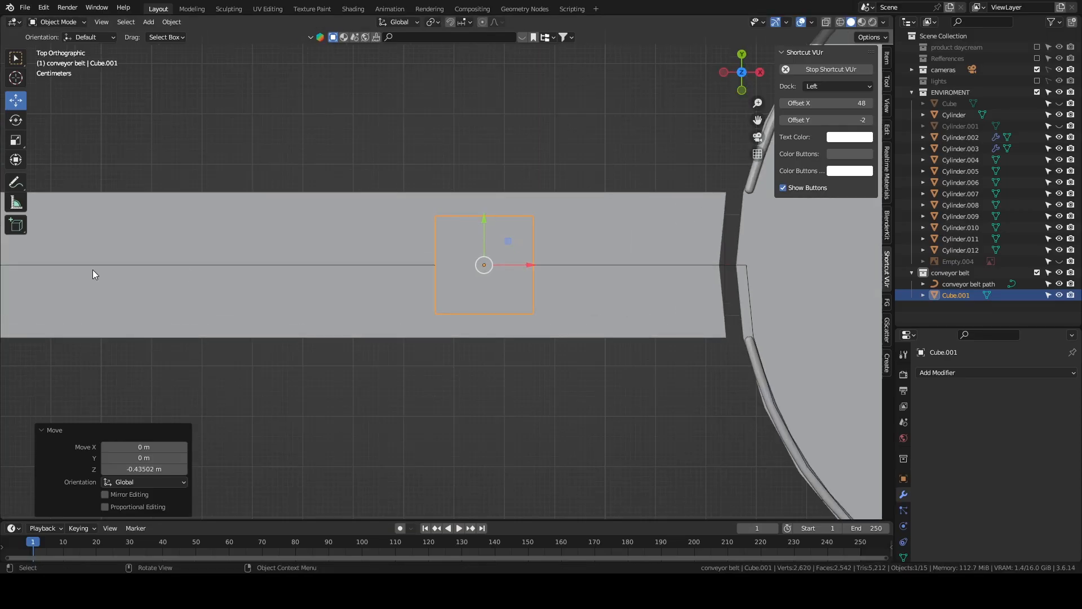
{"action": "left_click_drag", "start_coordinate": [529, 265], "coordinate": [503, 267]}
{"action": "mouse_move", "coordinate": [504, 267]}
{"action": "middle_mouse_down"}
{"action": "mouse_move", "coordinate": [580, 268]}
{"action": "mouse_move", "coordinate": [623, 231]}
{"action": "mouse_move", "coordinate": [526, 330]}
{"action": "mouse_move", "coordinate": [587, 312]}
{"action": "mouse_move", "coordinate": [506, 293]}
{"action": "mouse_move", "coordinate": [515, 259]}
{"action": "middle_mouse_up"}
{"action": "left_click_drag", "start_coordinate": [515, 260], "coordinate": [508, 284]}
{"action": "middle_click_drag", "start_coordinate": [372, 229], "coordinate": [390, 275]}
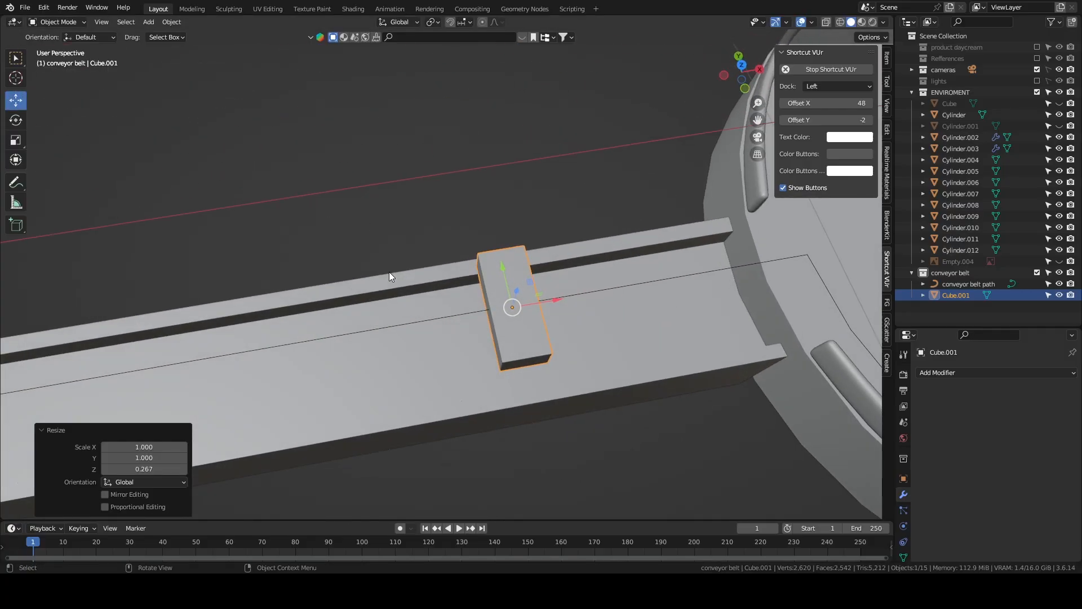
Adjust the flattened block along X and raise it about 0.024 m along Z within the walkway channel.
{"action": "left_click_drag", "start_coordinate": [556, 300], "coordinate": [572, 299]}
{"action": "left_click", "coordinate": [24, 97]}
{"action": "middle_click_drag", "start_coordinate": [462, 265], "coordinate": [494, 221]}
{"action": "left_click_drag", "start_coordinate": [494, 221], "coordinate": [514, 286]}
{"action": "middle_click_drag", "start_coordinate": [514, 286], "coordinate": [560, 287]}
{"action": "left_click_drag", "start_coordinate": [517, 342], "coordinate": [515, 323]}
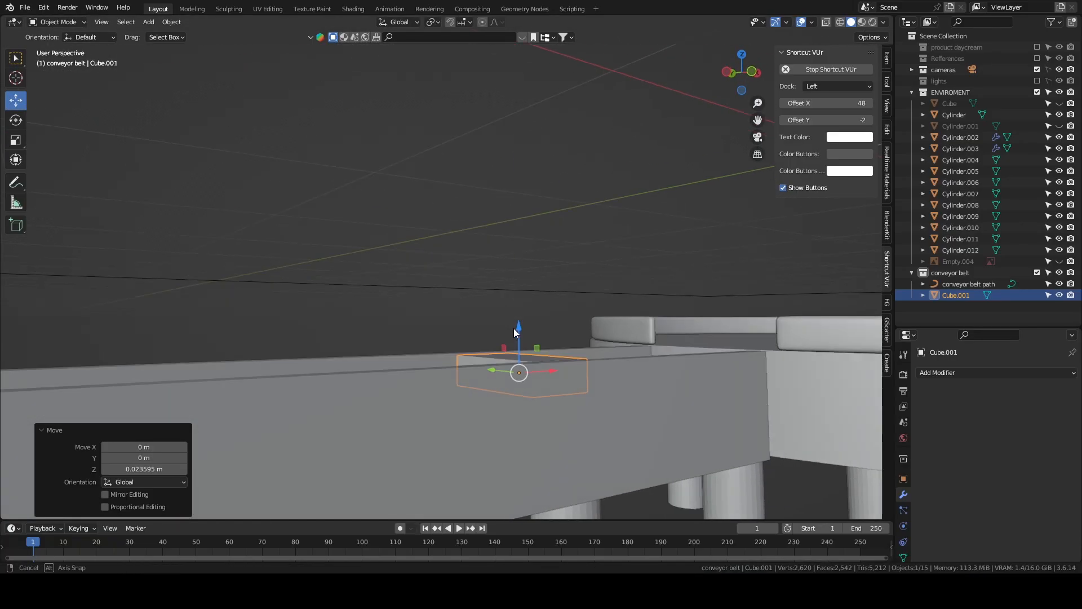
Lengthen the block slightly along Y across the walkway and fine-tune its Y position and height.
{"action": "key", "text": "KP_7"}
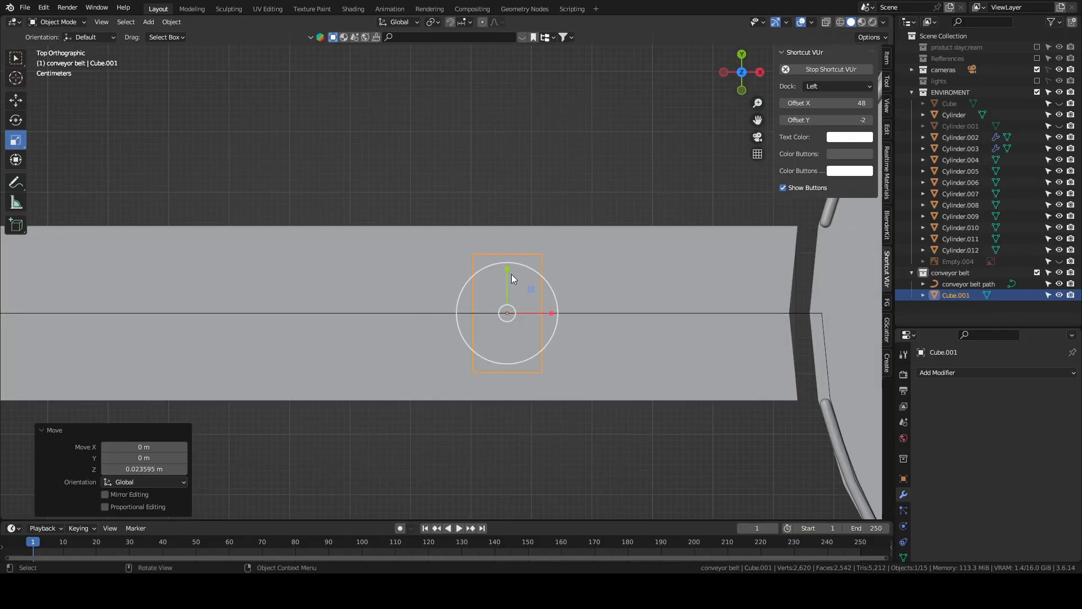
{"action": "left_click_drag", "start_coordinate": [508, 270], "coordinate": [508, 266]}
{"action": "middle_click_drag", "start_coordinate": [371, 313], "coordinate": [591, 346]}
{"action": "left_click_drag", "start_coordinate": [449, 330], "coordinate": [483, 326]}
{"action": "middle_click_drag", "start_coordinate": [483, 327], "coordinate": [539, 359]}
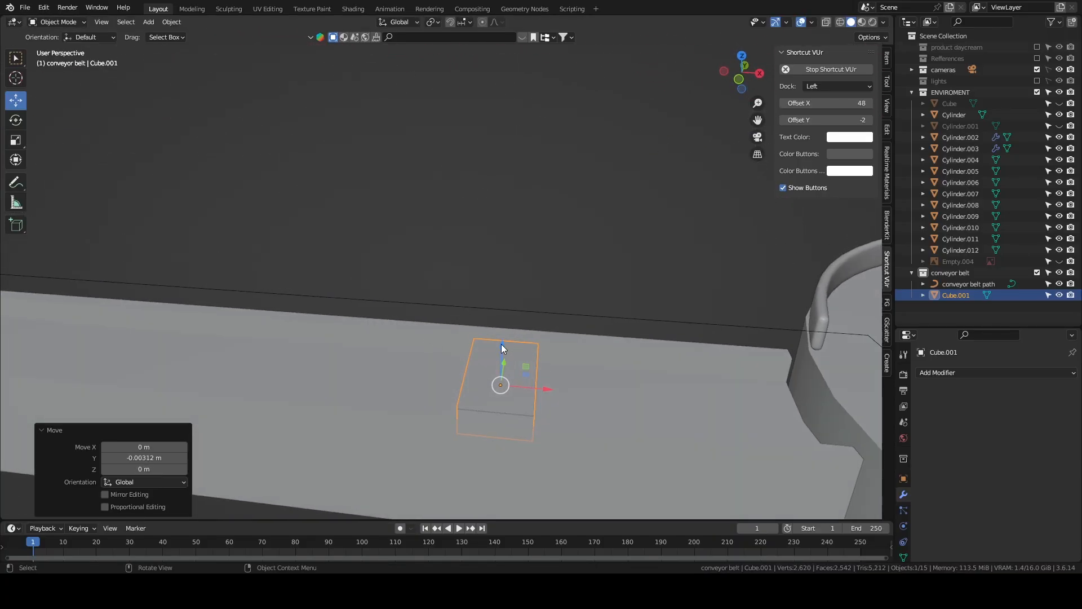
{"action": "left_click_drag", "start_coordinate": [501, 347], "coordinate": [504, 293]}
Add a Bevel modifier to the block with 7 segments and an amount of 0.22 m.
{"action": "left_click_drag", "start_coordinate": [981, 329], "coordinate": [990, 240]}
{"action": "left_click", "coordinate": [972, 285]}
{"action": "left_click", "coordinate": [871, 327]}
{"action": "middle_click_drag", "start_coordinate": [704, 304], "coordinate": [671, 298]}
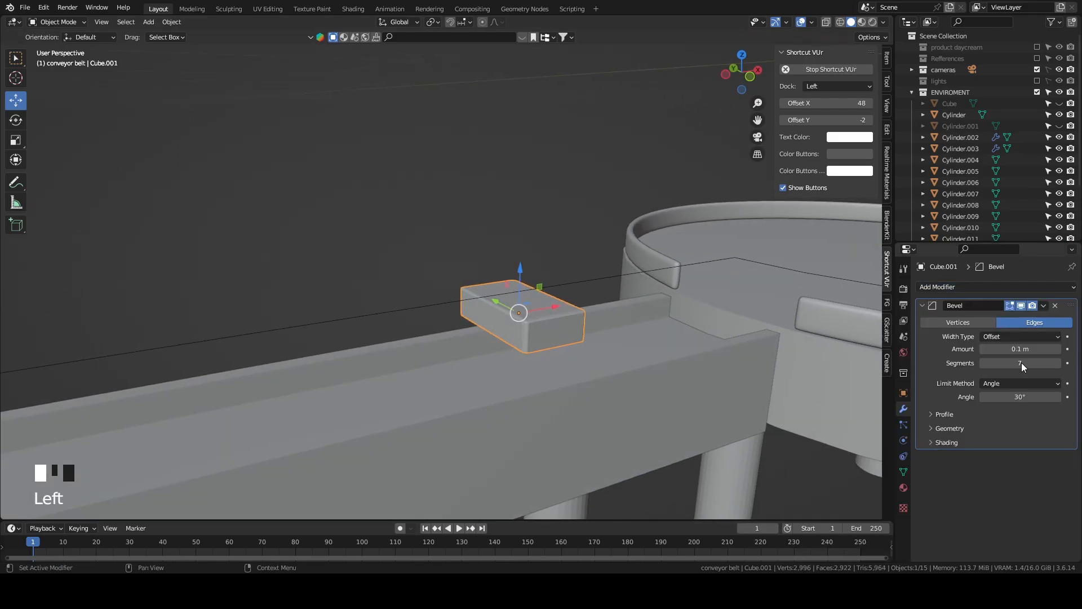
{"action": "middle_click_drag", "start_coordinate": [665, 372], "coordinate": [688, 388]}
{"action": "scroll", "coordinate": [680, 338], "scroll_direction": "up", "scroll_amount": 4}
{"action": "mouse_move", "coordinate": [1020, 349]}
{"action": "left_mouse_down"}
{"action": "mouse_move", "coordinate": [1043, 349]}
{"action": "mouse_move", "coordinate": [1019, 349]}
{"action": "left_mouse_up"}
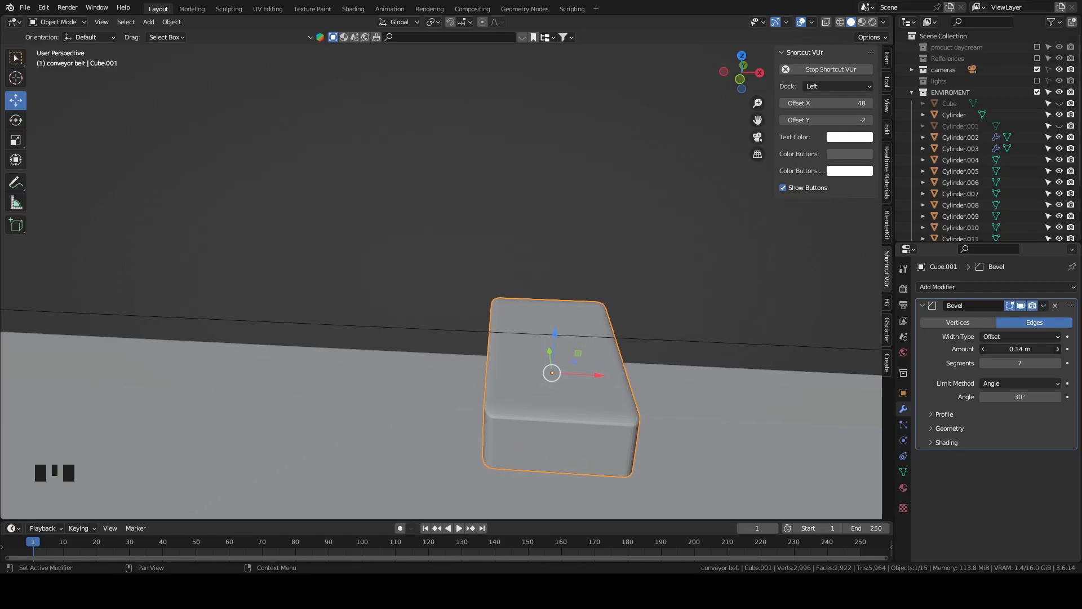
Shade the block smooth with Auto Smooth at 30° and raise it about 0.033 m along Z.
{"action": "right_click", "coordinate": [532, 454]}
{"action": "left_click", "coordinate": [531, 355]}
{"action": "middle_click_drag", "start_coordinate": [530, 355], "coordinate": [578, 279]}
{"action": "key", "text": "g"}
{"action": "key", "text": "z"}
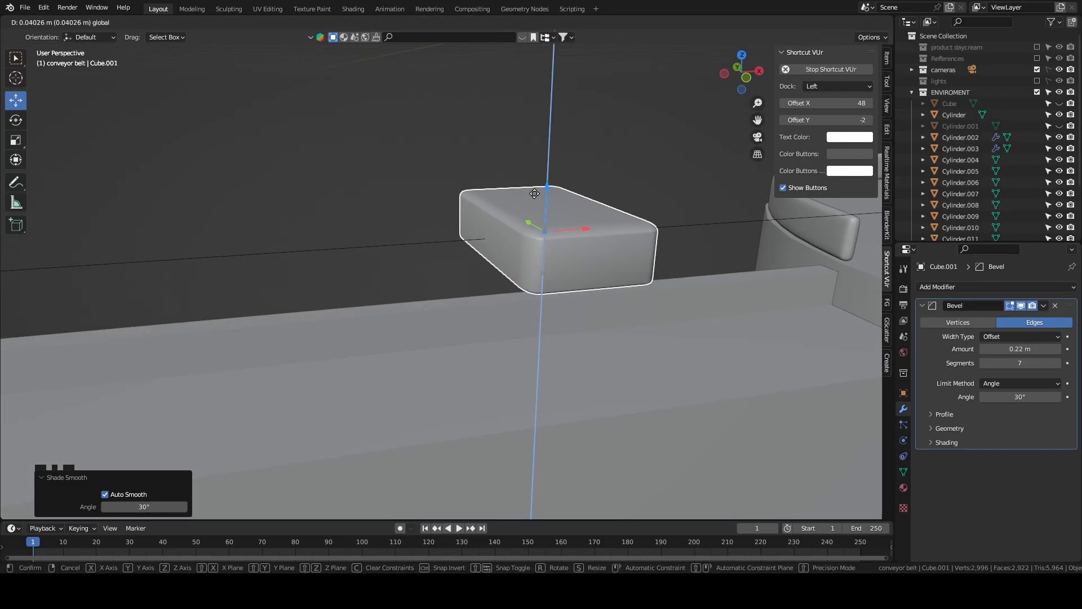
{"action": "left_click", "coordinate": [534, 198]}
{"action": "middle_click_drag", "start_coordinate": [617, 274], "coordinate": [577, 293]}
{"action": "scroll", "coordinate": [576, 293], "scroll_direction": "down", "scroll_amount": 5}
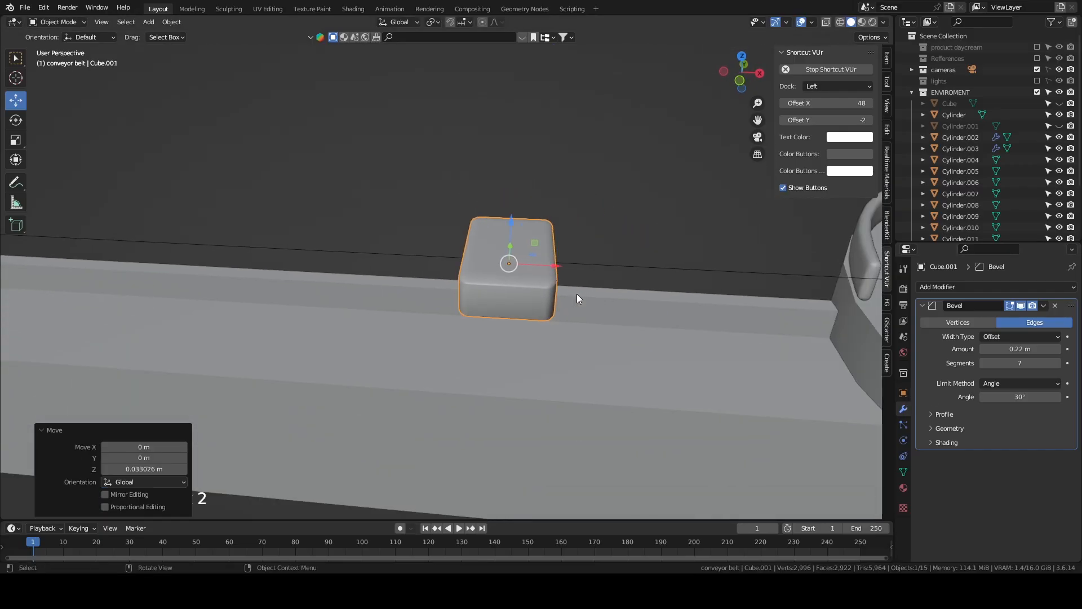
Add an Array modifier to the bevelled block.
{"action": "middle_click_drag", "start_coordinate": [583, 337], "coordinate": [613, 390]}
{"action": "scroll", "coordinate": [601, 313], "scroll_direction": "down", "scroll_amount": 3}
{"action": "left_click", "coordinate": [971, 287]}
{"action": "left_click", "coordinate": [881, 317]}
{"action": "scroll", "coordinate": [599, 313], "scroll_direction": "down", "scroll_amount": 3}
{"action": "scroll", "coordinate": [849, 370], "scroll_direction": "up", "scroll_amount": 4}
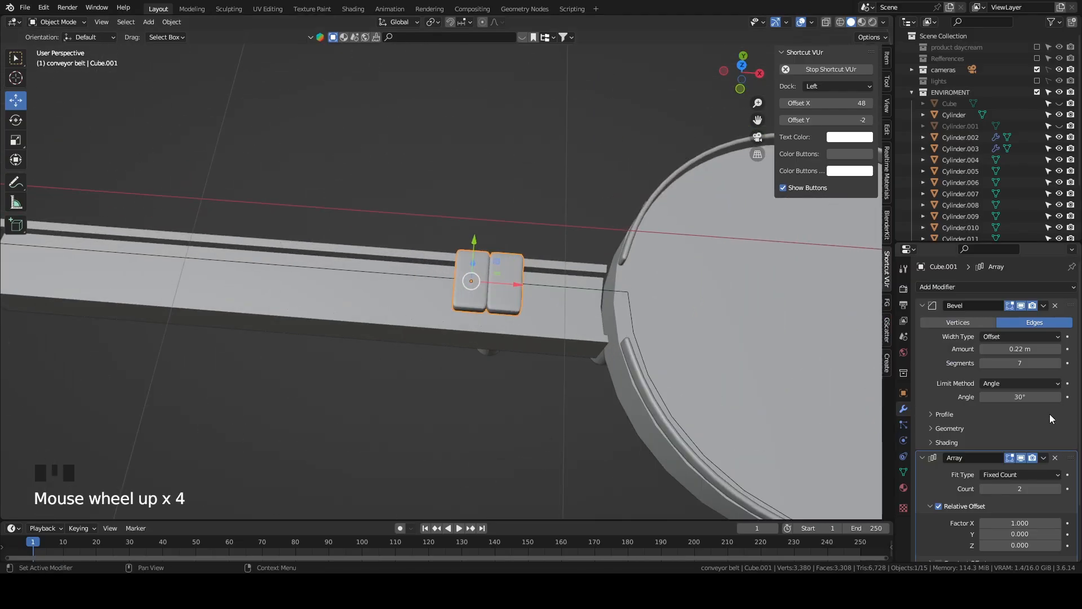
Set the Array modifier's count to 150.
{"action": "scroll", "coordinate": [1048, 413], "scroll_direction": "down", "scroll_amount": 7}
{"action": "left_click_drag", "start_coordinate": [1015, 423], "coordinate": [1060, 424]}
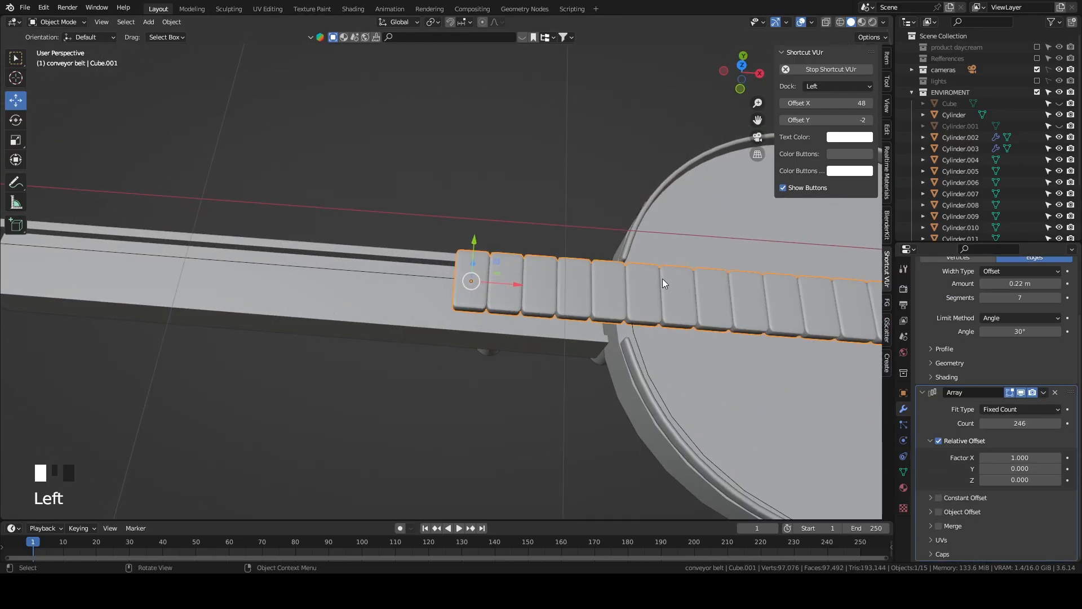
{"action": "scroll", "coordinate": [733, 304], "scroll_direction": "down", "scroll_amount": 17}
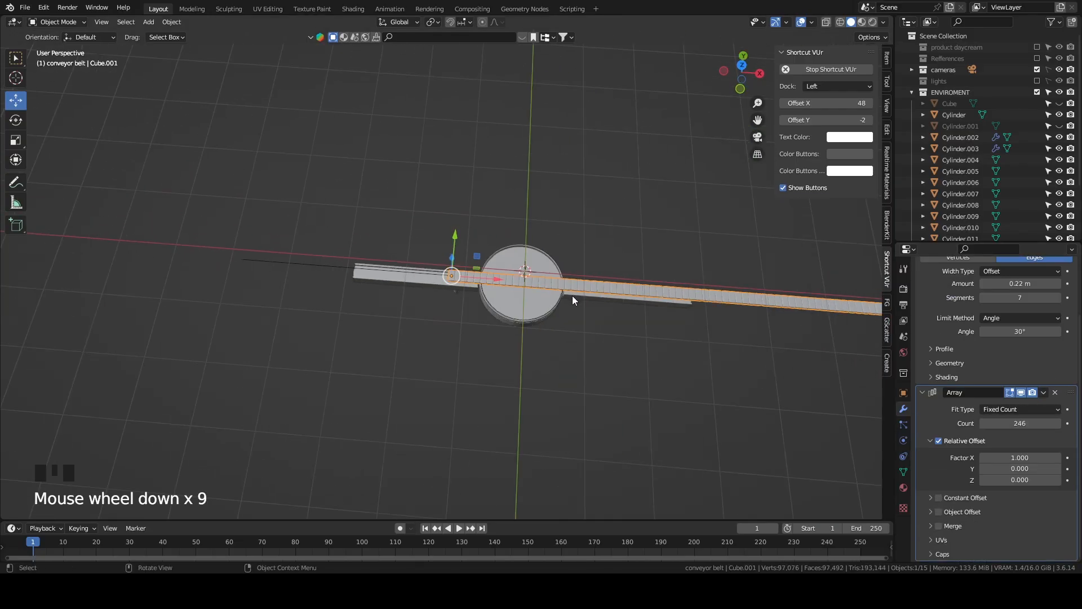
{"action": "left_click", "coordinate": [1052, 423]}
{"action": "type", "text": "15"}
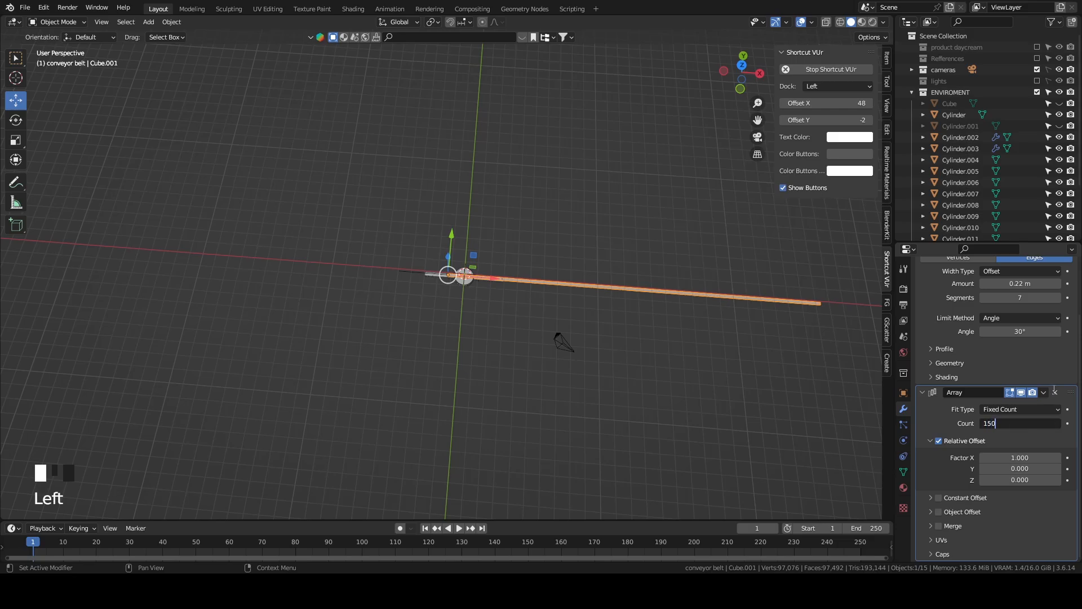
{"action": "type", "text": "0"}
{"action": "key", "text": "Return"}
Move the row of blocks about 2.37 m along -X beyond the walkway's outer end.
{"action": "scroll", "coordinate": [601, 289], "scroll_direction": "up", "scroll_amount": 11}
{"action": "left_click_drag", "start_coordinate": [518, 278], "coordinate": [282, 257]}
{"action": "scroll", "coordinate": [380, 287], "scroll_direction": "up", "scroll_amount": 5}
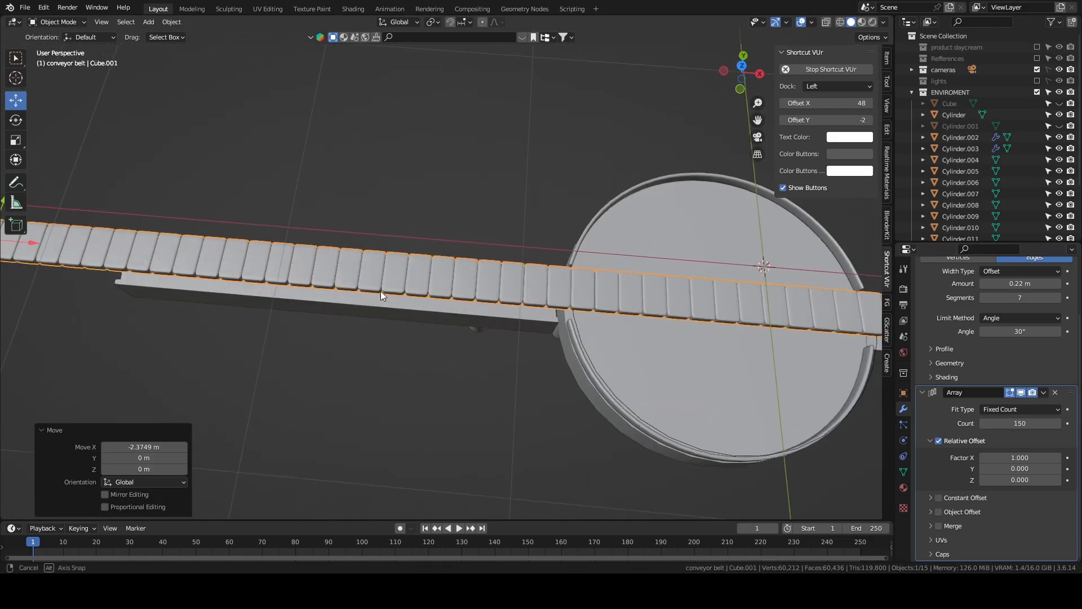
{"action": "scroll", "coordinate": [381, 288], "scroll_direction": "down", "scroll_amount": 5}
Set the Array's relative offset Factor X to 1.1 and collapse the Array and Bevel settings.
{"action": "middle_click_drag", "start_coordinate": [527, 323], "coordinate": [631, 315]}
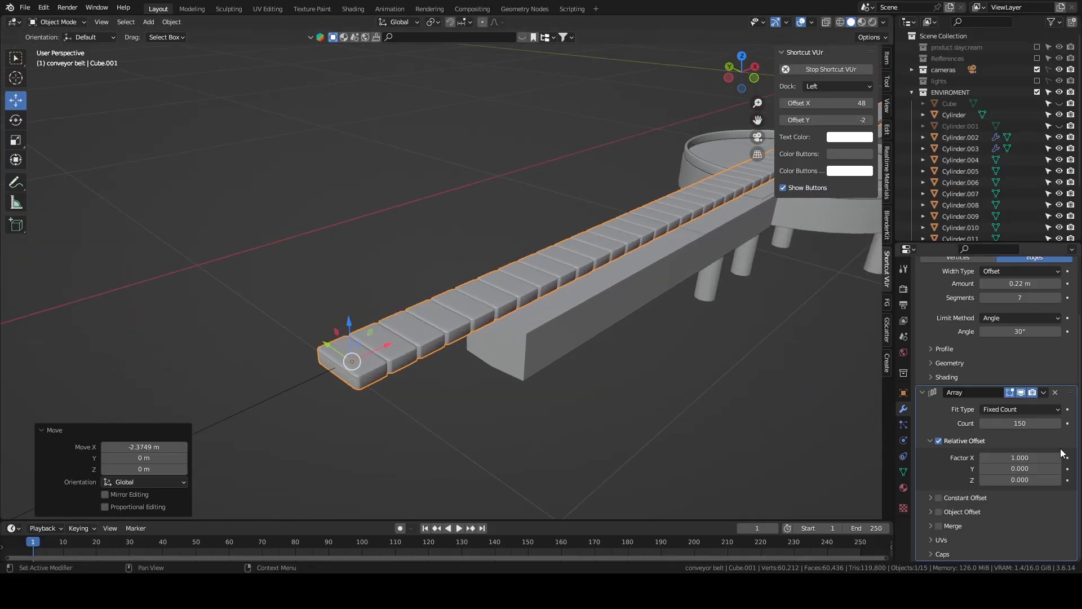
{"action": "mouse_move", "coordinate": [1013, 458]}
{"action": "left_mouse_down"}
{"action": "mouse_move", "coordinate": [1043, 457]}
{"action": "mouse_move", "coordinate": [1018, 458]}
{"action": "left_mouse_up"}
{"action": "middle_click_drag", "start_coordinate": [683, 360], "coordinate": [594, 356]}
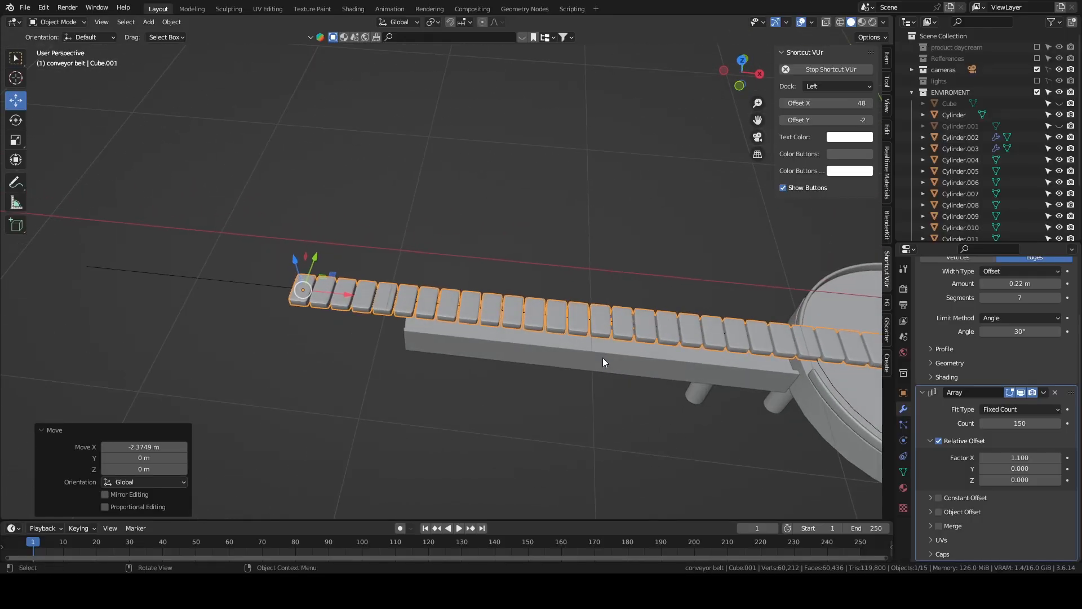
{"action": "left_click", "coordinate": [921, 392]}
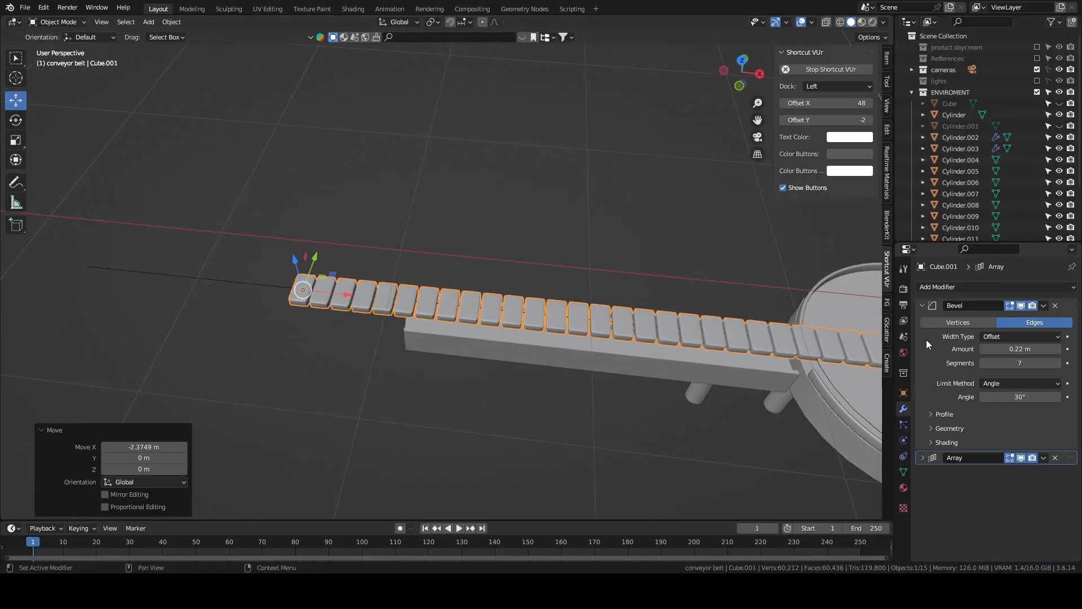
{"action": "left_click", "coordinate": [922, 306]}
Add a Curve modifier to the row of blocks with the conveyor belt path as its curve object.
{"action": "left_click", "coordinate": [948, 289]}
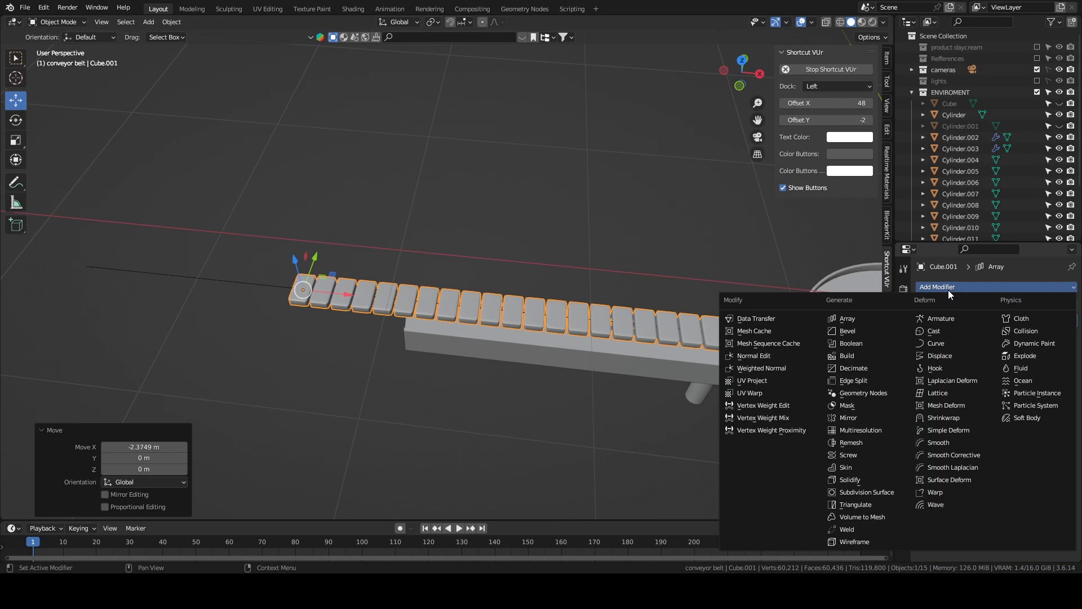
{"action": "left_click", "coordinate": [936, 343]}
{"action": "middle_click_drag", "start_coordinate": [681, 364], "coordinate": [618, 354]}
{"action": "middle_click_drag", "start_coordinate": [225, 313], "coordinate": [564, 270]}
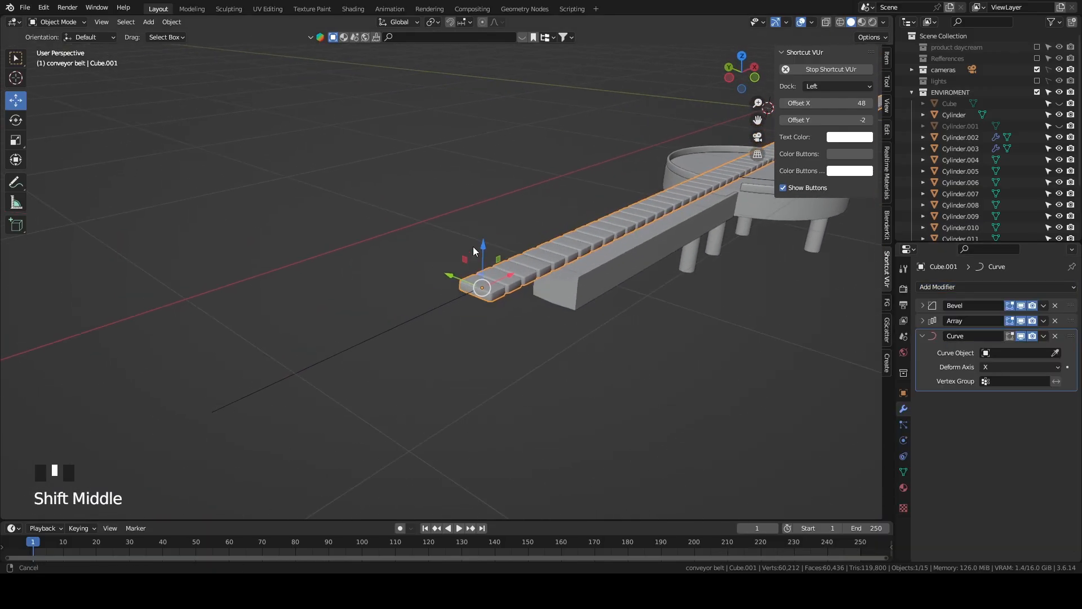
{"action": "left_click", "coordinate": [1055, 352]}
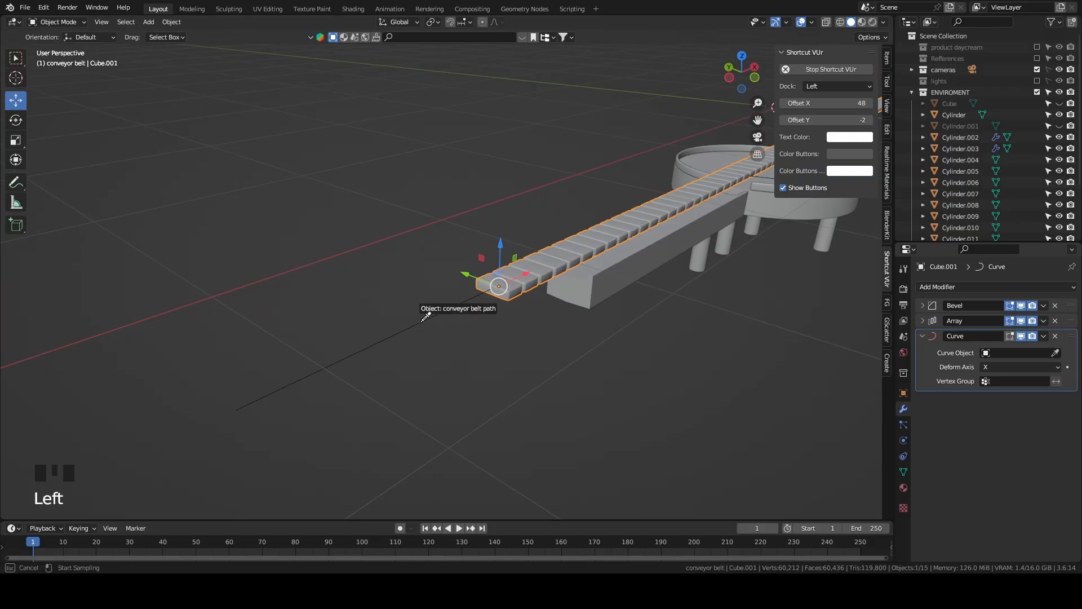
{"action": "left_click", "coordinate": [425, 317]}
{"action": "middle_click_drag", "start_coordinate": [462, 320], "coordinate": [508, 275]}
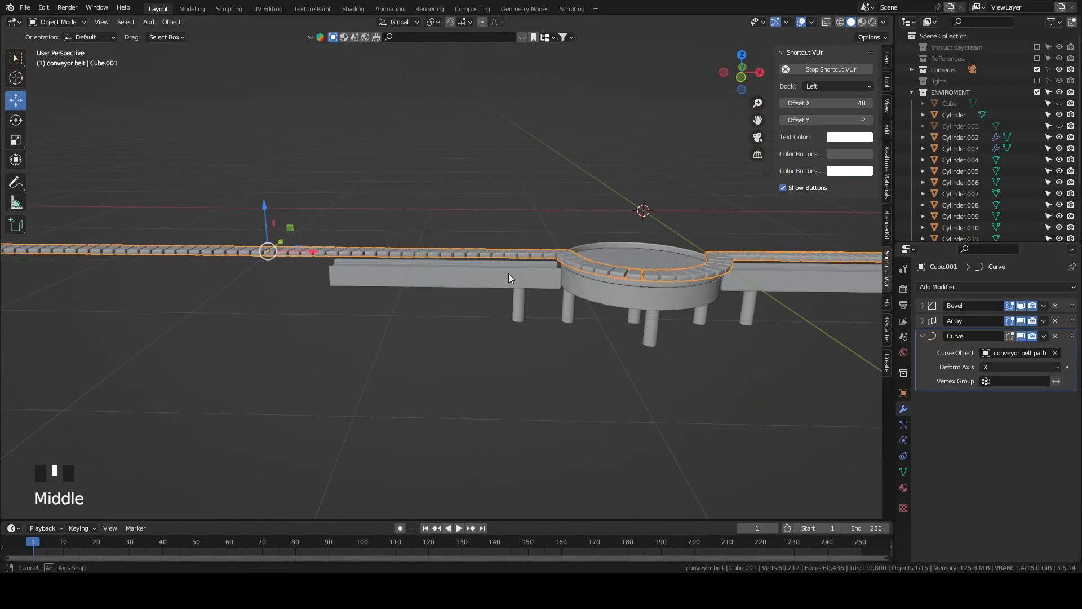
Slide the row of blocks about 2.15 m along X and lower it about 0.14 m onto the walkway.
{"action": "left_click_drag", "start_coordinate": [310, 252], "coordinate": [247, 278]}
{"action": "left_click_drag", "start_coordinate": [760, 321], "coordinate": [540, 308]}
{"action": "middle_click_drag", "start_coordinate": [614, 313], "coordinate": [445, 247]}
{"action": "key", "text": "g"}
{"action": "key", "text": "z"}
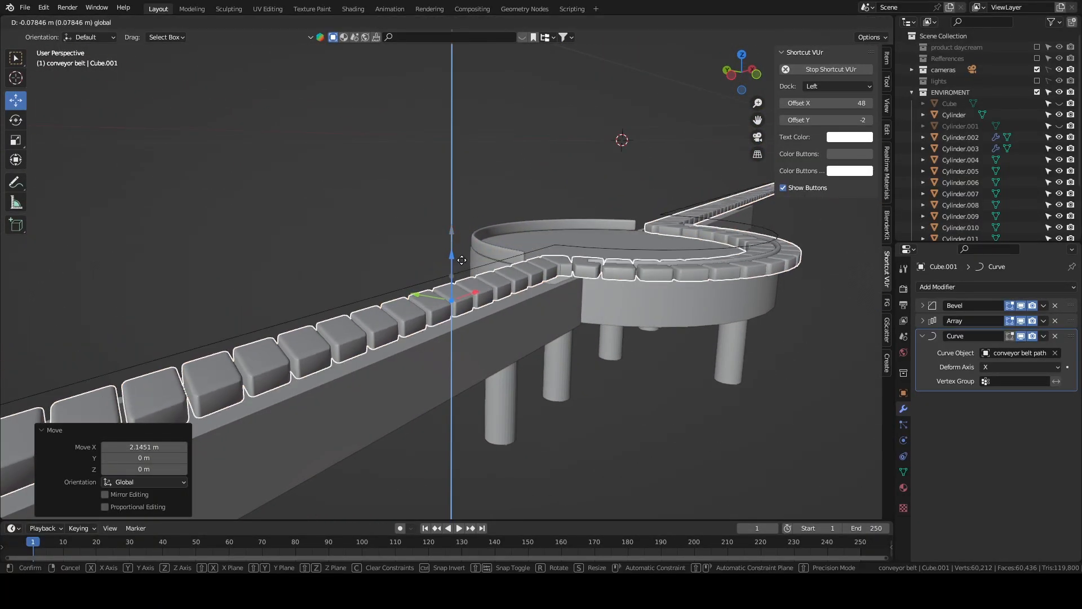
{"action": "left_click", "coordinate": [459, 279]}
{"action": "middle_click_drag", "start_coordinate": [459, 278], "coordinate": [569, 334]}
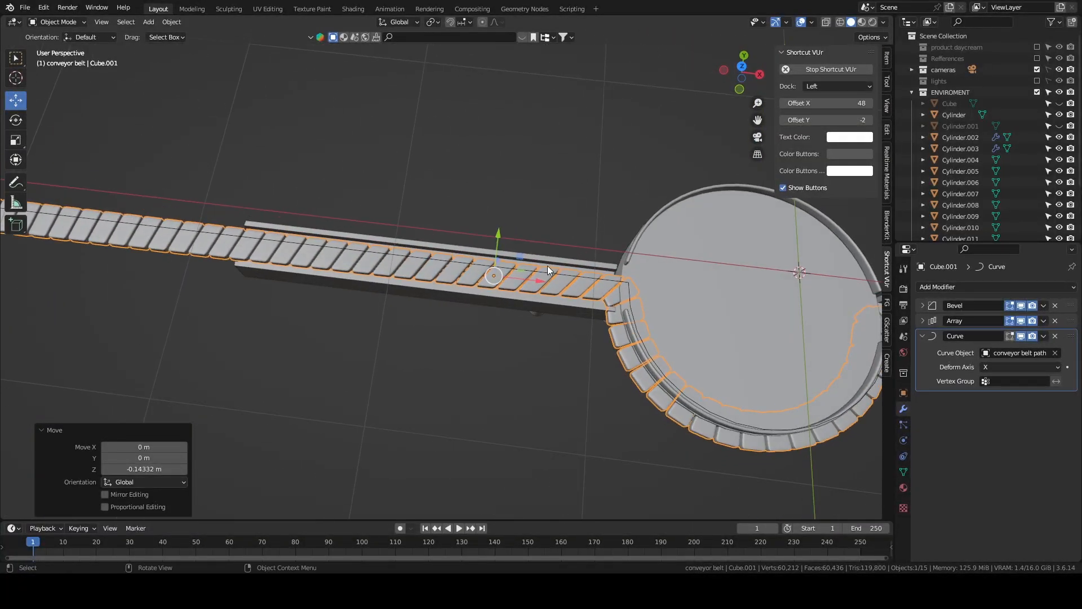
Slide the row of blocks back along -X toward the walkway's outer end.
{"action": "key", "text": "g"}
{"action": "key", "text": "x"}
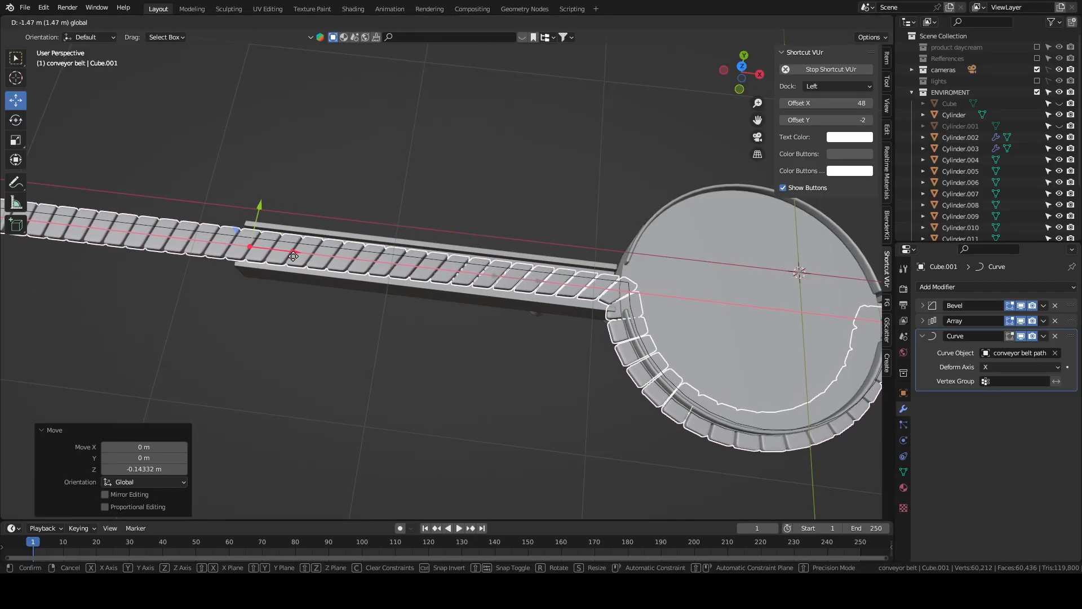
{"action": "left_click", "coordinate": [363, 251]}
{"action": "middle_click_drag", "start_coordinate": [363, 251], "coordinate": [992, 316]}
Try the Curve modifier as the first modifier in the blocks' stack.
{"action": "left_click", "coordinate": [1043, 336]}
{"action": "left_click", "coordinate": [1006, 405]}
{"action": "scroll", "coordinate": [672, 301], "scroll_direction": "down", "scroll_amount": 7}
{"action": "key", "text": "grave"}
{"action": "scroll", "coordinate": [604, 305], "scroll_direction": "up", "scroll_amount": 5}
{"action": "middle_click_drag", "start_coordinate": [605, 305], "coordinate": [10, 246], "text": "shift"}
{"action": "scroll", "coordinate": [2, 349], "scroll_direction": "down", "scroll_amount": 6}
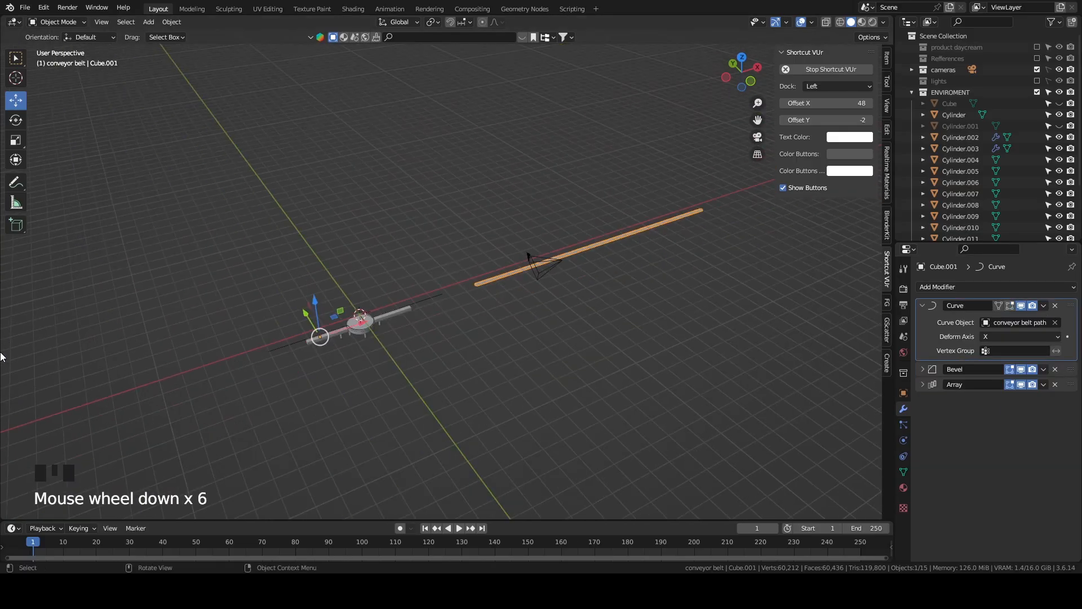
Slide the row of blocks along X and return the Curve modifier to the last place in the stack.
{"action": "left_click_drag", "start_coordinate": [357, 325], "coordinate": [438, 310]}
{"action": "scroll", "coordinate": [438, 310], "scroll_direction": "up", "scroll_amount": 5}
{"action": "scroll", "coordinate": [507, 332], "scroll_direction": "up", "scroll_amount": 4}
{"action": "scroll", "coordinate": [507, 333], "scroll_direction": "down", "scroll_amount": 4}
{"action": "middle_click_drag", "start_coordinate": [507, 332], "coordinate": [476, 326]}
{"action": "scroll", "coordinate": [465, 347], "scroll_direction": "down", "scroll_amount": 3}
{"action": "scroll", "coordinate": [481, 326], "scroll_direction": "down", "scroll_amount": 3}
{"action": "left_click", "coordinate": [1043, 305]}
{"action": "left_click", "coordinate": [1003, 387]}
{"action": "scroll", "coordinate": [512, 260], "scroll_direction": "down", "scroll_amount": 4}
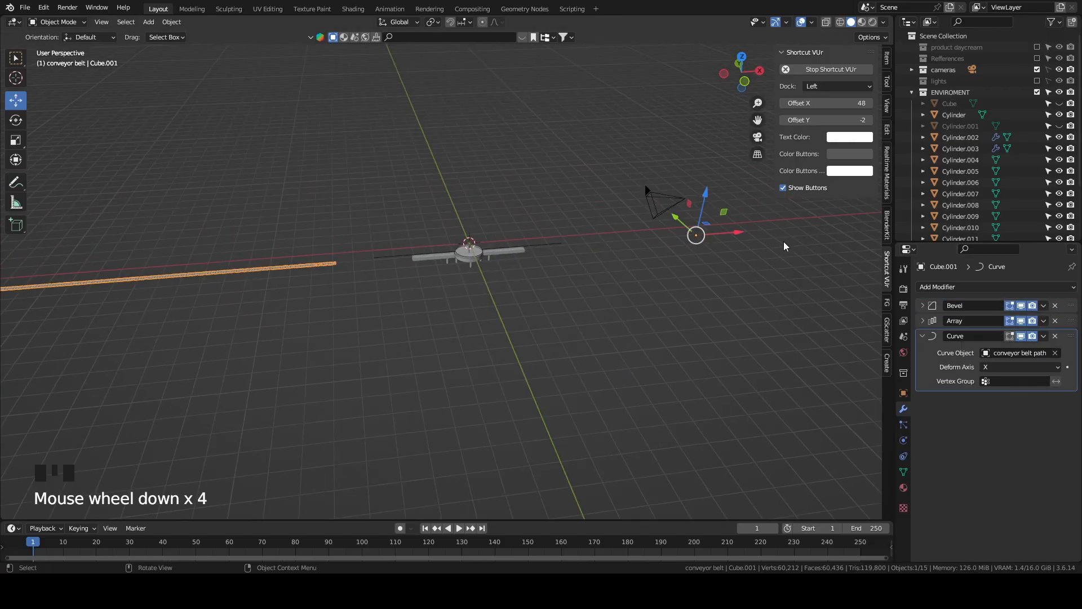
Move the row of blocks about 15.8 m along -X so its origin sits at the walkway's outer end.
{"action": "left_click_drag", "start_coordinate": [738, 232], "coordinate": [617, 270]}
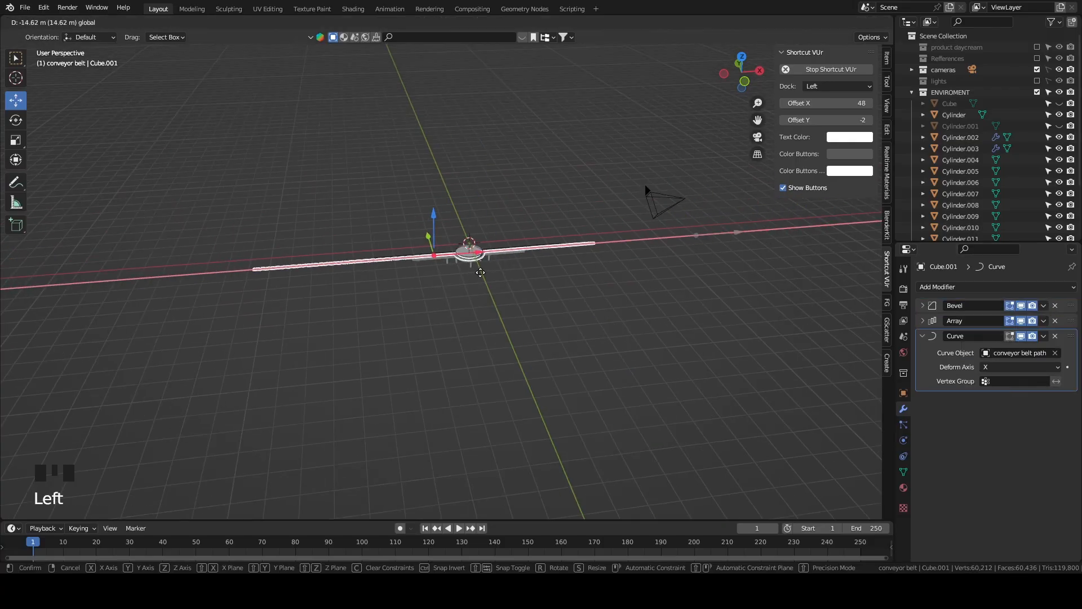
{"action": "left_click_drag", "start_coordinate": [483, 272], "coordinate": [458, 277]}
{"action": "scroll", "coordinate": [454, 275], "scroll_direction": "up", "scroll_amount": 8}
{"action": "middle_click_drag", "start_coordinate": [612, 249], "coordinate": [509, 262]}
{"action": "middle_click_drag", "start_coordinate": [394, 338], "coordinate": [641, 94], "text": "shift"}
{"action": "scroll", "coordinate": [519, 253], "scroll_direction": "up", "scroll_amount": 3}
{"action": "scroll", "coordinate": [518, 252], "scroll_direction": "down", "scroll_amount": 8}
Collapse the Curve modifier and switch off the Bevel, Array and Curve modifiers.
{"action": "key", "text": "KP_7"}
{"action": "left_click", "coordinate": [923, 336]}
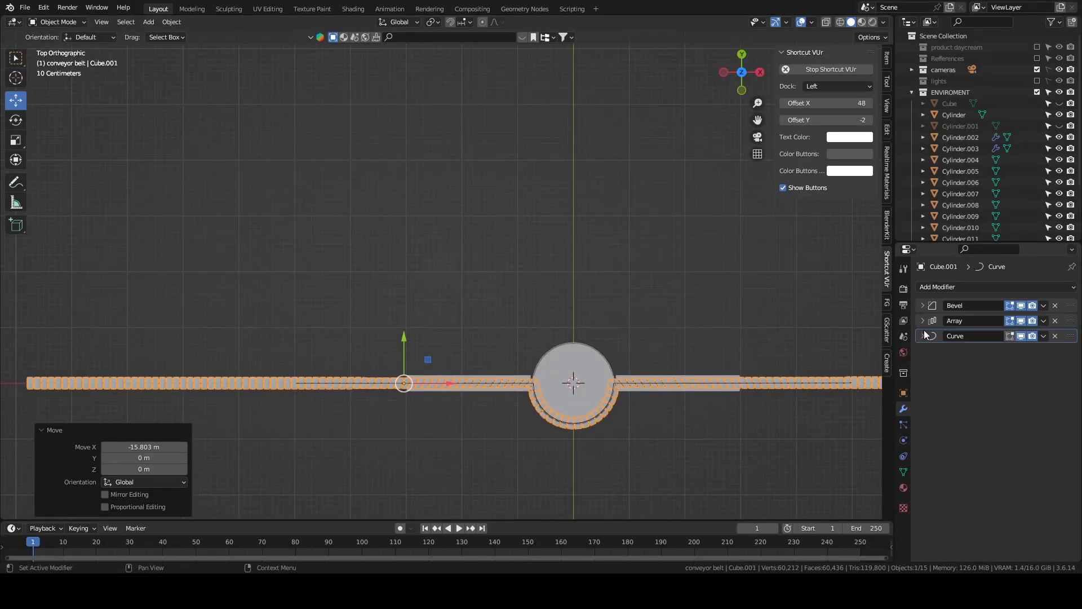
{"action": "left_click", "coordinate": [1019, 320]}
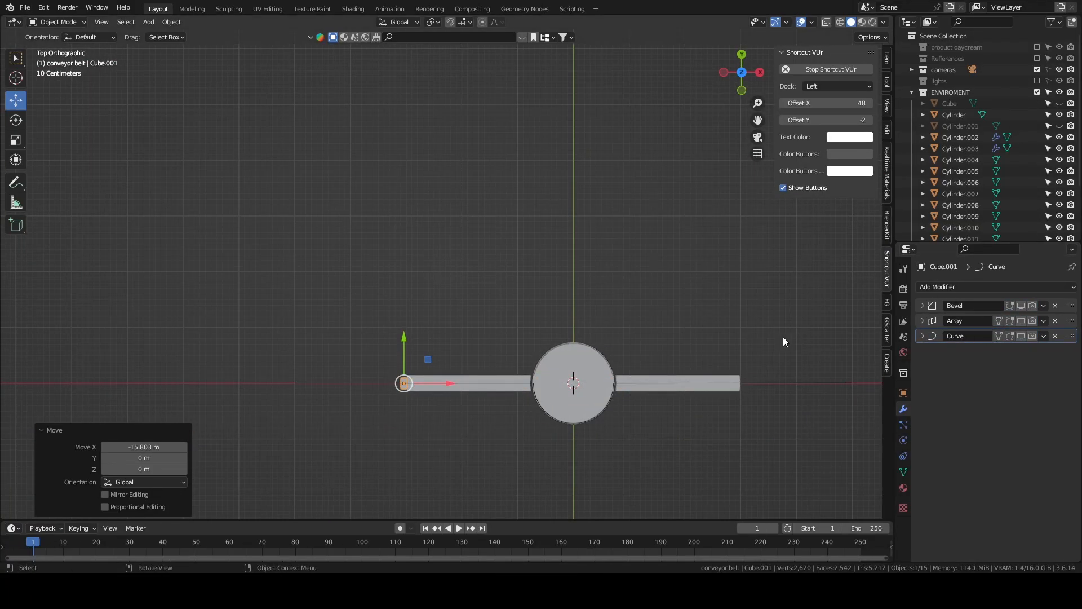
Apply all transforms to the single block and set its origin to its geometry.
{"action": "middle_click_drag", "start_coordinate": [595, 340], "coordinate": [627, 285]}
{"action": "middle_click_drag", "start_coordinate": [569, 195], "coordinate": [555, 250], "text": "shift"}
{"action": "scroll", "coordinate": [584, 276], "scroll_direction": "up", "scroll_amount": 4}
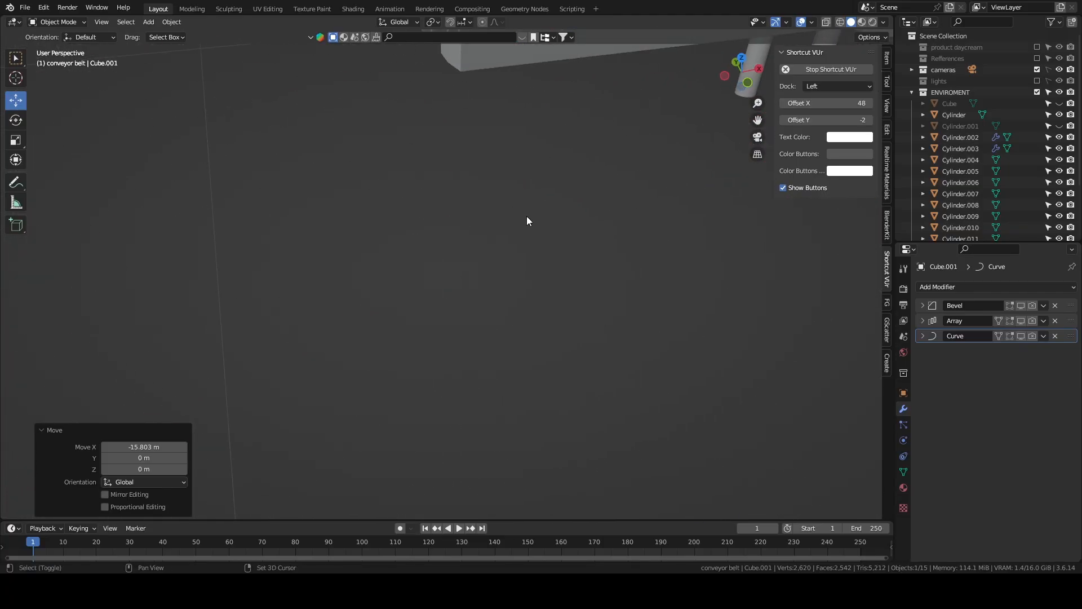
{"action": "key", "text": "KP_Decimal"}
{"action": "left_click", "coordinate": [172, 22]}
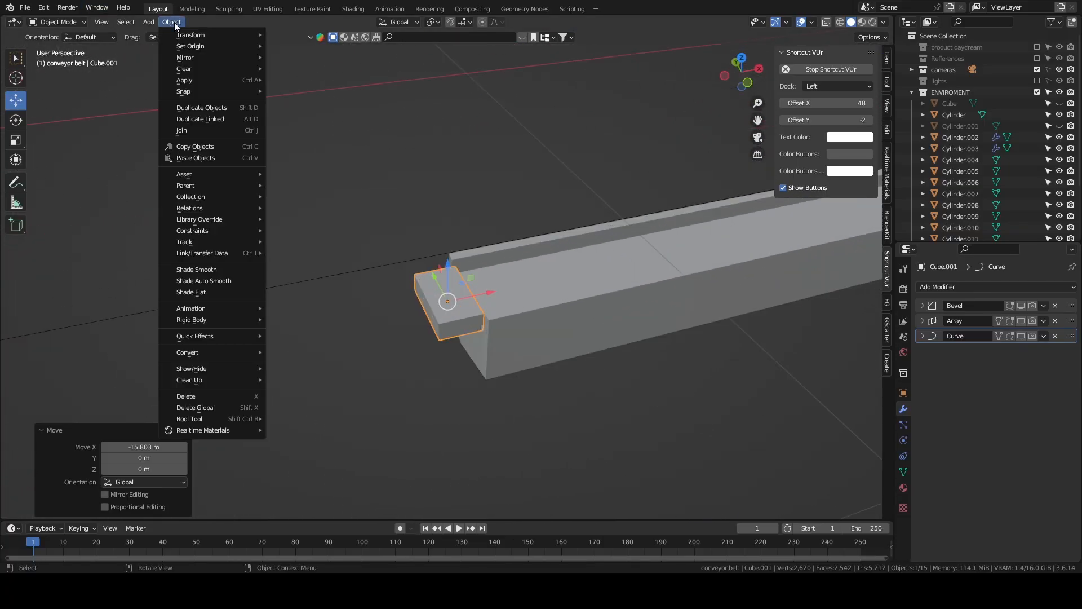
{"action": "mouse_move", "coordinate": [223, 84]}
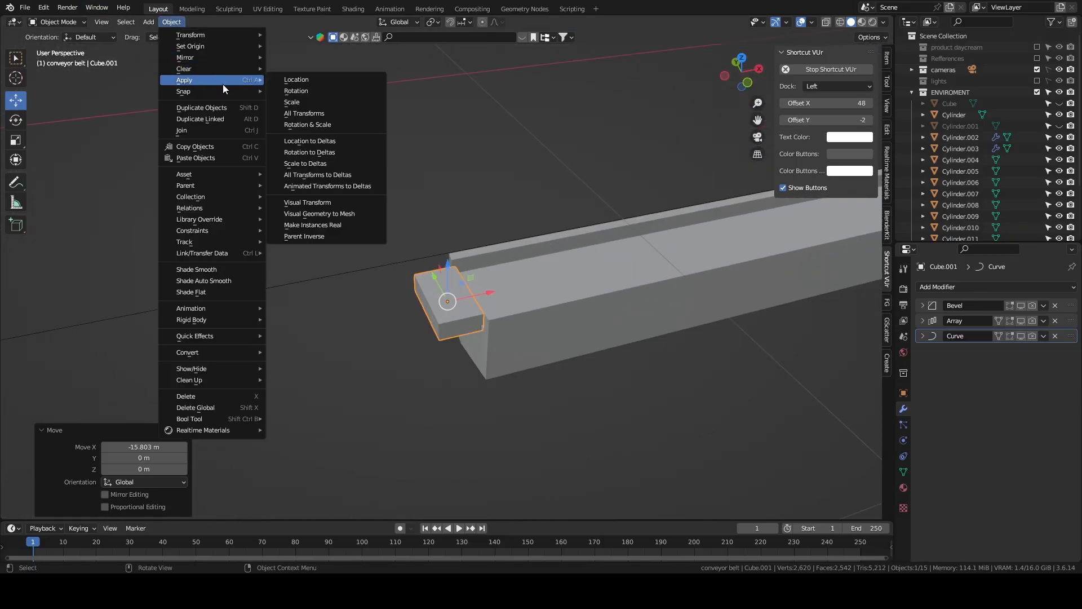
{"action": "left_click", "coordinate": [337, 111]}
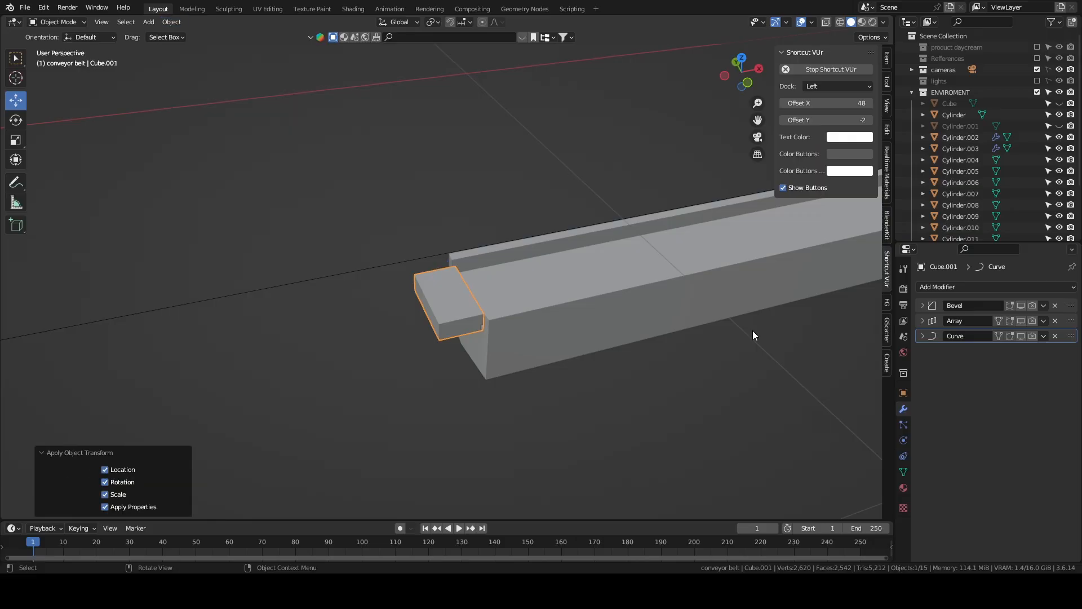
{"action": "left_click", "coordinate": [180, 23]}
{"action": "mouse_move", "coordinate": [216, 52]}
{"action": "left_click", "coordinate": [301, 58]}
Switch the block's three modifiers back on to check the belt from above, and disable them again.
{"action": "left_click_drag", "start_coordinate": [1031, 306], "coordinate": [1009, 306]}
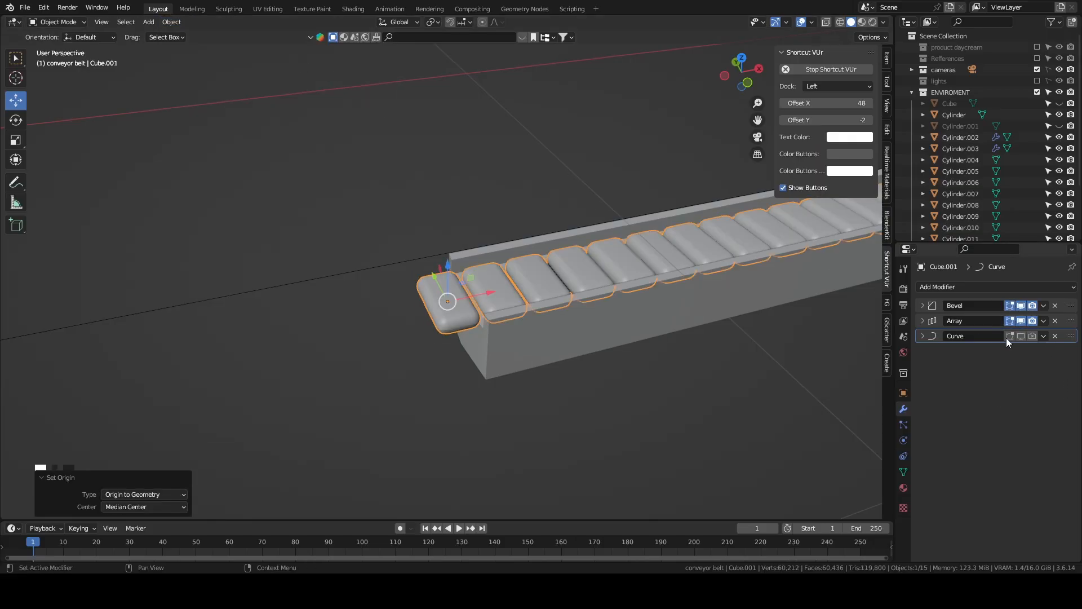
{"action": "left_click_drag", "start_coordinate": [1028, 337], "coordinate": [1009, 337]}
{"action": "scroll", "coordinate": [750, 299], "scroll_direction": "down", "scroll_amount": 9}
{"action": "middle_click_drag", "start_coordinate": [609, 263], "coordinate": [590, 289]}
{"action": "scroll", "coordinate": [590, 290], "scroll_direction": "up", "scroll_amount": 3}
{"action": "middle_click_drag", "start_coordinate": [619, 343], "coordinate": [643, 216], "text": "shift"}
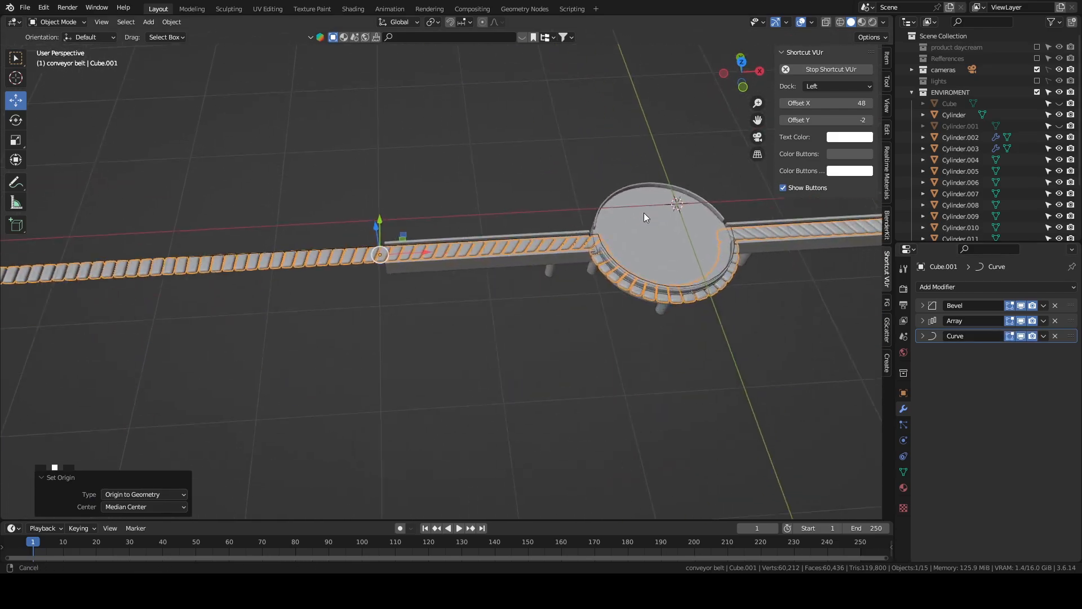
{"action": "key", "text": "KP_7"}
{"action": "scroll", "coordinate": [575, 377], "scroll_direction": "up", "scroll_amount": 3}
{"action": "middle_click_drag", "start_coordinate": [575, 377], "coordinate": [621, 211], "text": "shift"}
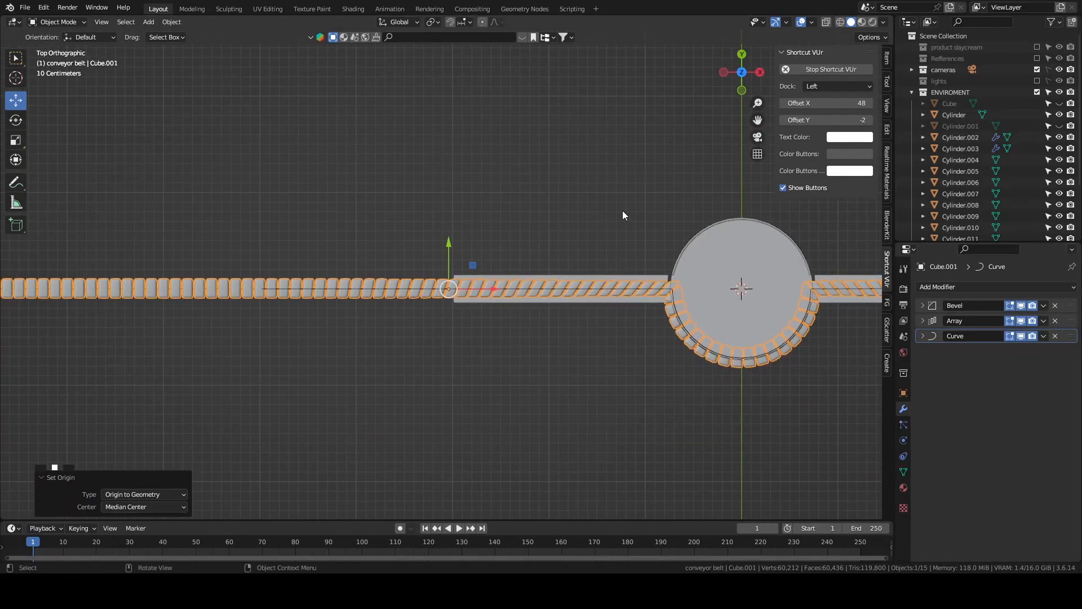
{"action": "scroll", "coordinate": [626, 200], "scroll_direction": "up", "scroll_amount": 3}
{"action": "left_click_drag", "start_coordinate": [1034, 335], "coordinate": [997, 301]}
{"action": "middle_click_drag", "start_coordinate": [612, 252], "coordinate": [666, 72], "text": "shift"}
{"action": "scroll", "coordinate": [498, 241], "scroll_direction": "down", "scroll_amount": 1}
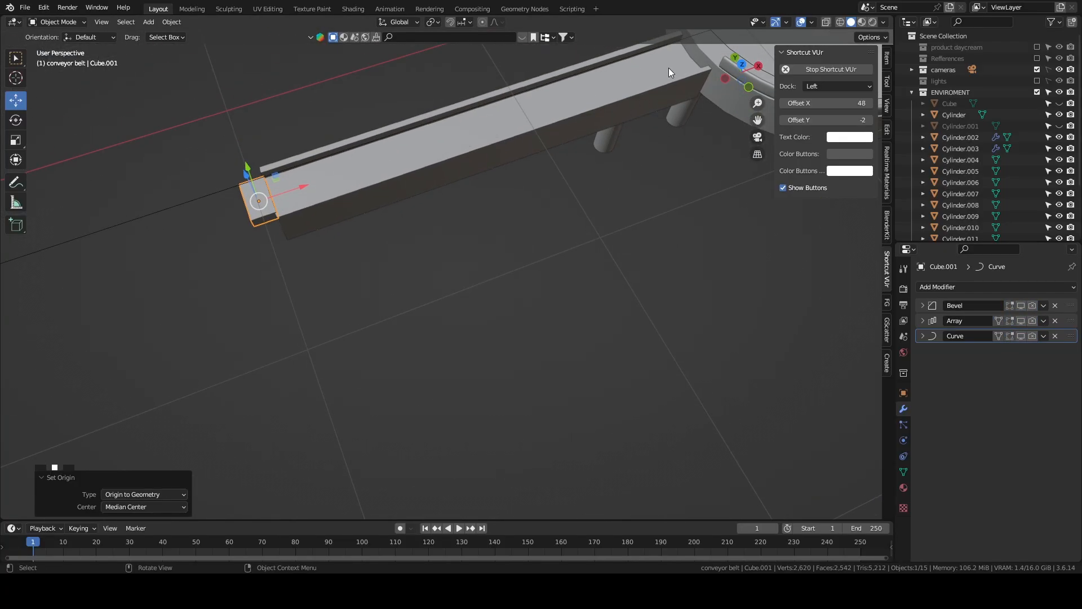
Isolate the conveyor belt path in local view and inspect its control points in edit mode.
{"action": "middle_click_drag", "start_coordinate": [667, 120], "coordinate": [693, 162], "text": "shift"}
{"action": "left_click", "coordinate": [621, 174]}
{"action": "key", "text": "grave"}
{"action": "key", "text": "slash"}
{"action": "scroll", "coordinate": [593, 156], "scroll_direction": "up", "scroll_amount": 4}
{"action": "key", "text": "Tab"}
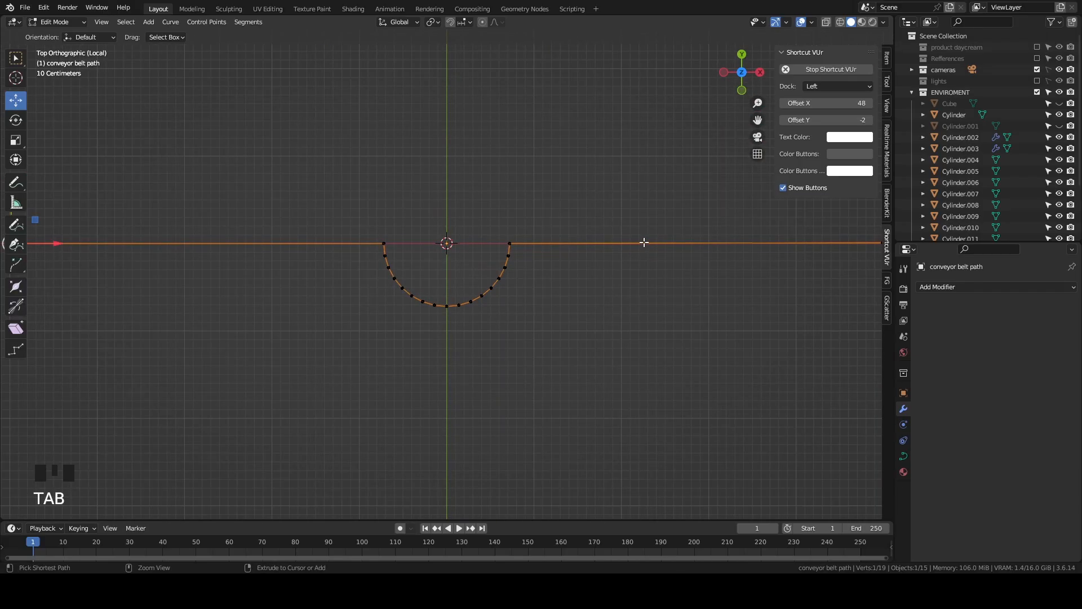
{"action": "scroll", "coordinate": [558, 297], "scroll_direction": "down", "scroll_amount": 4}
{"action": "middle_click_drag", "start_coordinate": [558, 297], "coordinate": [597, 261]}
{"action": "scroll", "coordinate": [608, 244], "scroll_direction": "up", "scroll_amount": 3}
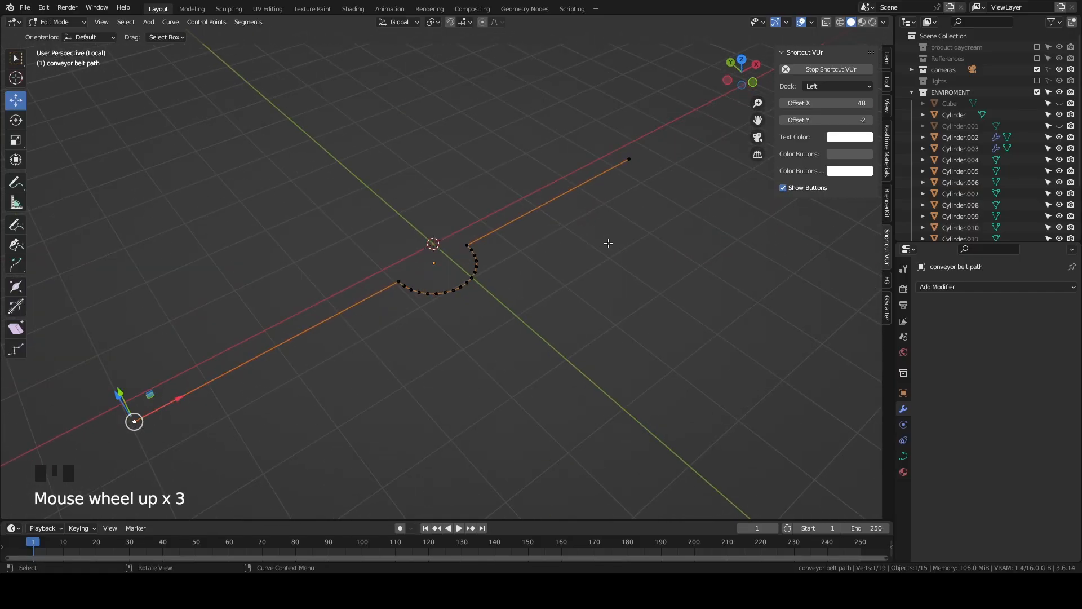
{"action": "key", "text": "Tab"}
Convert the conveyor belt path to a mesh and open it for editing.
{"action": "middle_click_drag", "start_coordinate": [402, 293], "coordinate": [502, 239], "text": "shift"}
{"action": "scroll", "coordinate": [922, 128], "scroll_direction": "down", "scroll_amount": 12}
{"action": "right_click", "coordinate": [498, 257]}
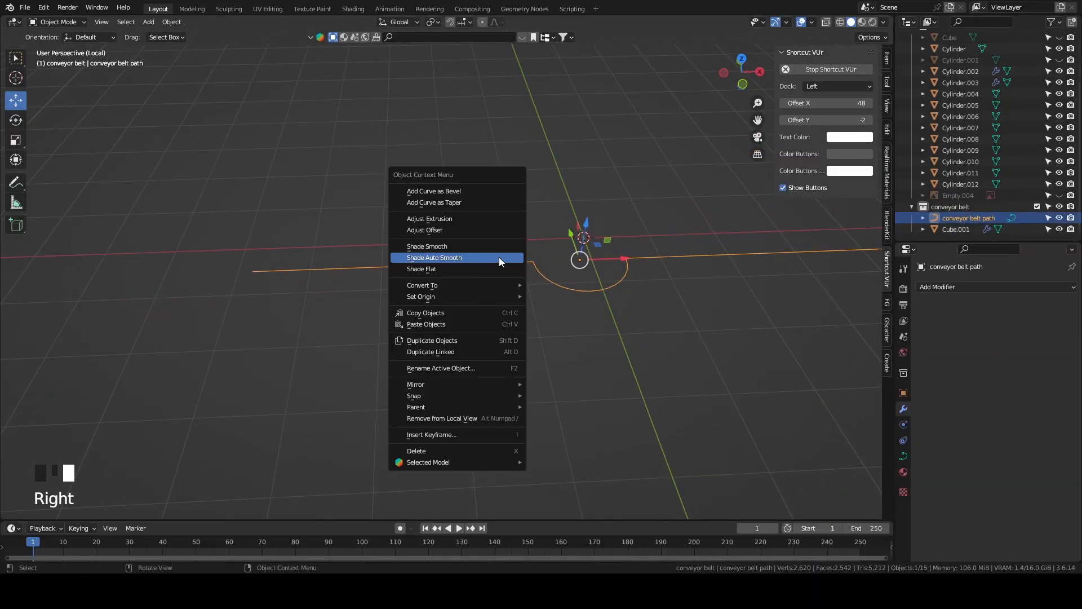
{"action": "mouse_move", "coordinate": [510, 285]}
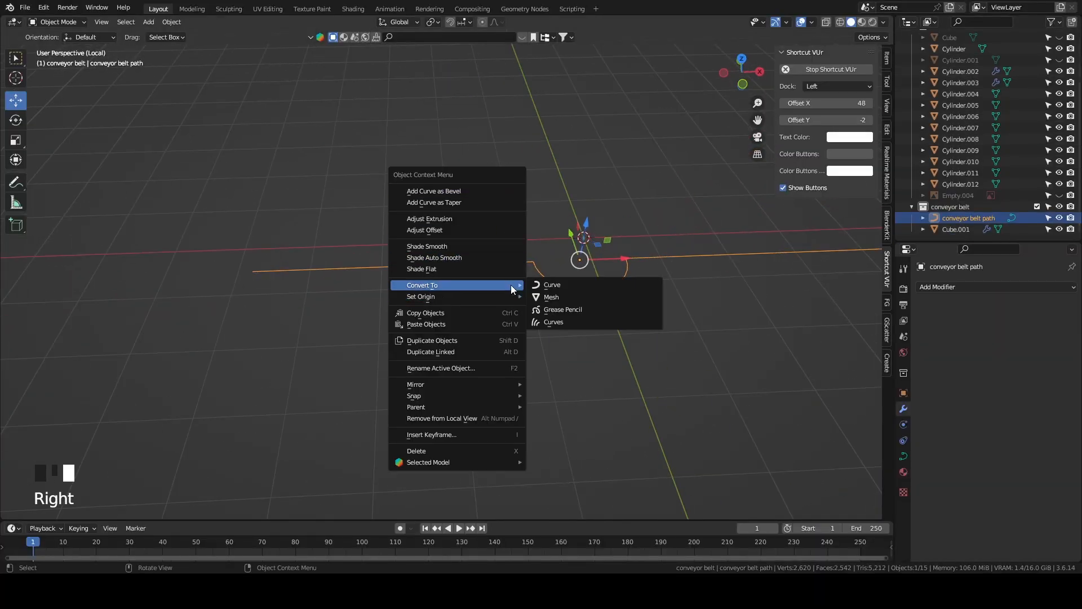
{"action": "left_click", "coordinate": [576, 292]}
{"action": "key", "text": "KP_7"}
{"action": "key", "text": "Tab"}
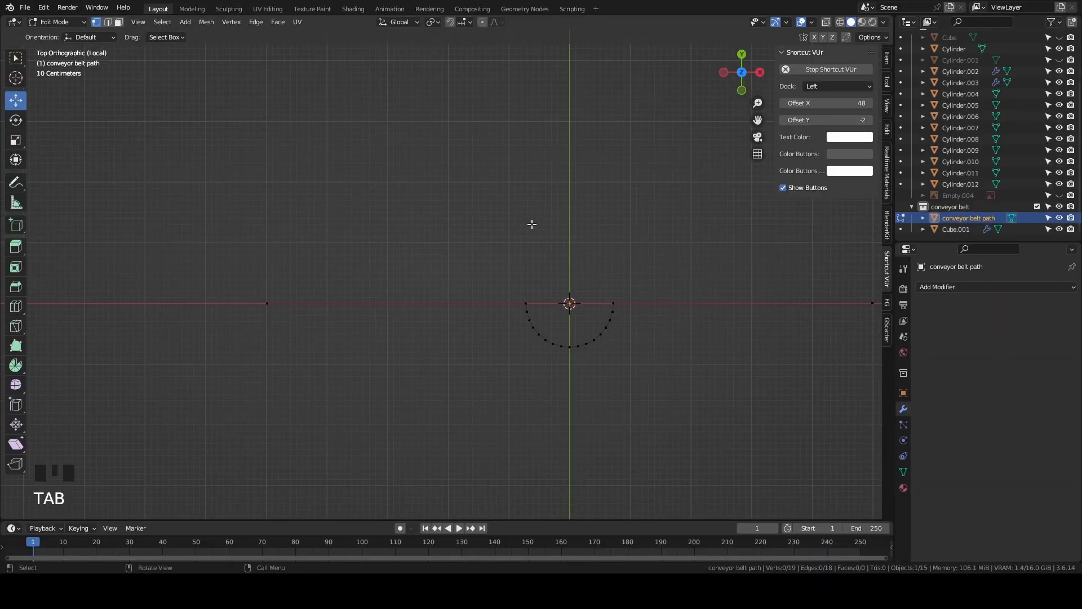
{"action": "scroll", "coordinate": [436, 314], "scroll_direction": "up", "scroll_amount": 1}
{"action": "key", "text": "ctrl+r"}
{"action": "left_click", "coordinate": [297, 308]}
{"action": "left_click", "coordinate": [234, 475]}
{"action": "key", "text": "ctrl+z"}
Divide the path's straight section on the -X side with 14 evenly spaced loop cuts.
{"action": "key", "text": "ctrl+r"}
{"action": "left_click", "coordinate": [392, 308]}
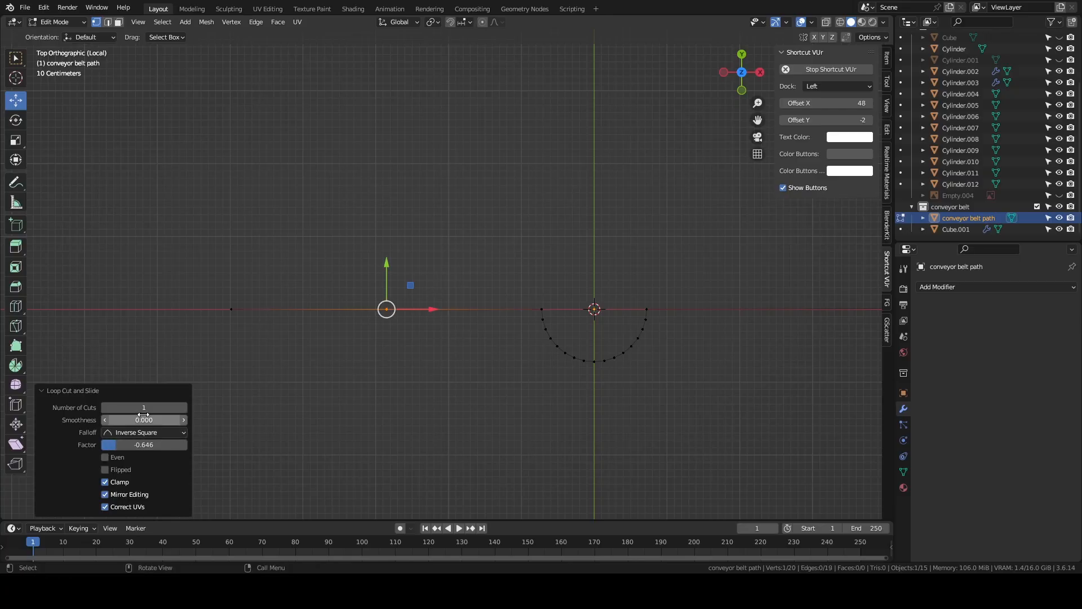
{"action": "left_click_drag", "start_coordinate": [143, 407], "coordinate": [163, 407]}
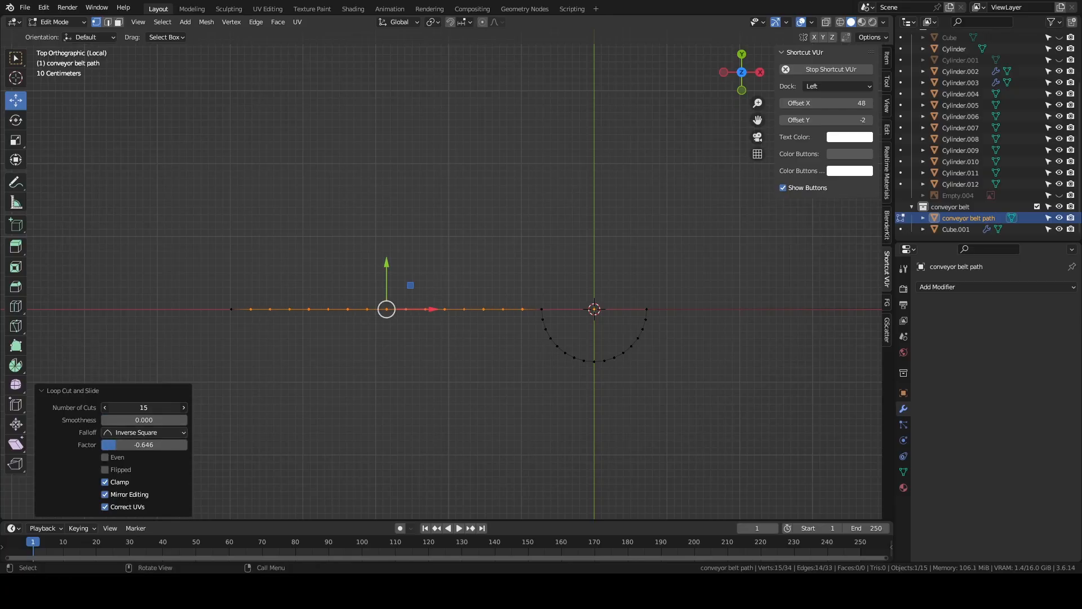
Divide the path's straight section on the +X side with 14 evenly spaced loop cuts and leave edit mode.
{"action": "middle_click_drag", "start_coordinate": [627, 343], "coordinate": [398, 315], "text": "shift"}
{"action": "key", "text": "ctrl+r"}
{"action": "left_click", "coordinate": [534, 280]}
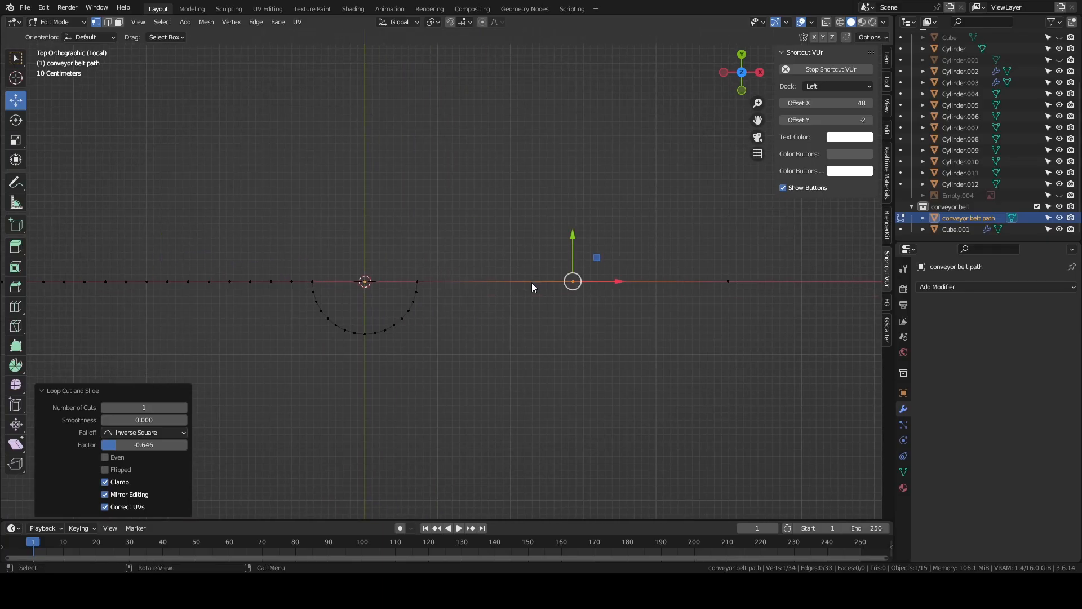
{"action": "key", "text": "Return"}
{"action": "scroll", "coordinate": [444, 340], "scroll_direction": "up", "scroll_amount": 1}
{"action": "middle_click_drag", "start_coordinate": [484, 351], "coordinate": [559, 287]}
{"action": "key", "text": "Tab"}
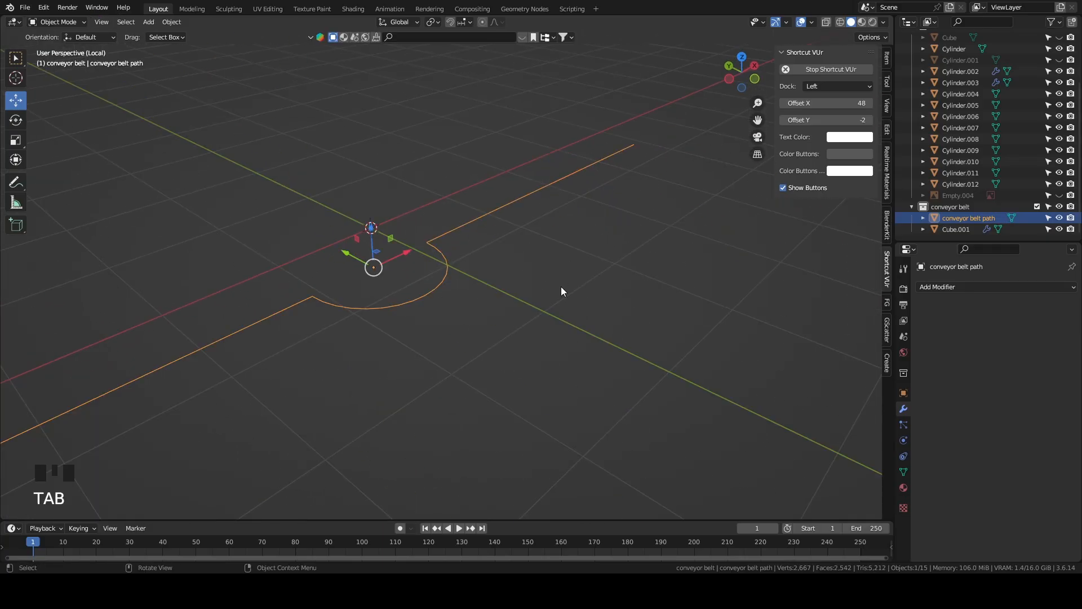
Convert the conveyor belt path mesh back to a curve and exit local view.
{"action": "right_click", "coordinate": [537, 206]}
{"action": "mouse_move", "coordinate": [537, 207]}
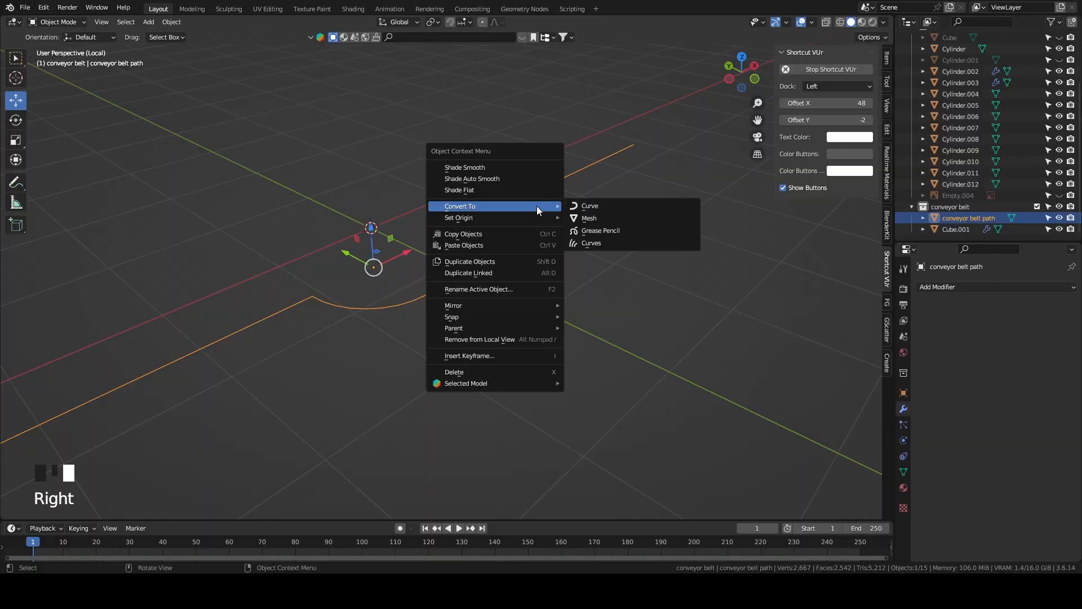
{"action": "left_click", "coordinate": [627, 208]}
{"action": "key", "text": "slash"}
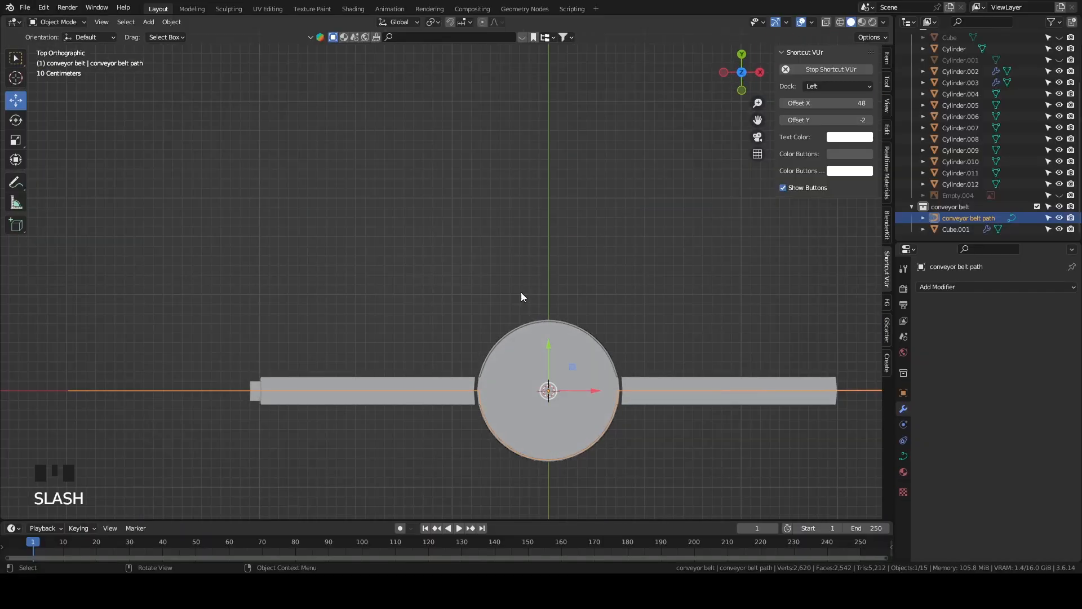
Select the block Cube.001 and enable its Bevel, Array and Curve modifiers.
{"action": "middle_click_drag", "start_coordinate": [533, 280], "coordinate": [523, 282]}
{"action": "left_click", "coordinate": [1016, 231]}
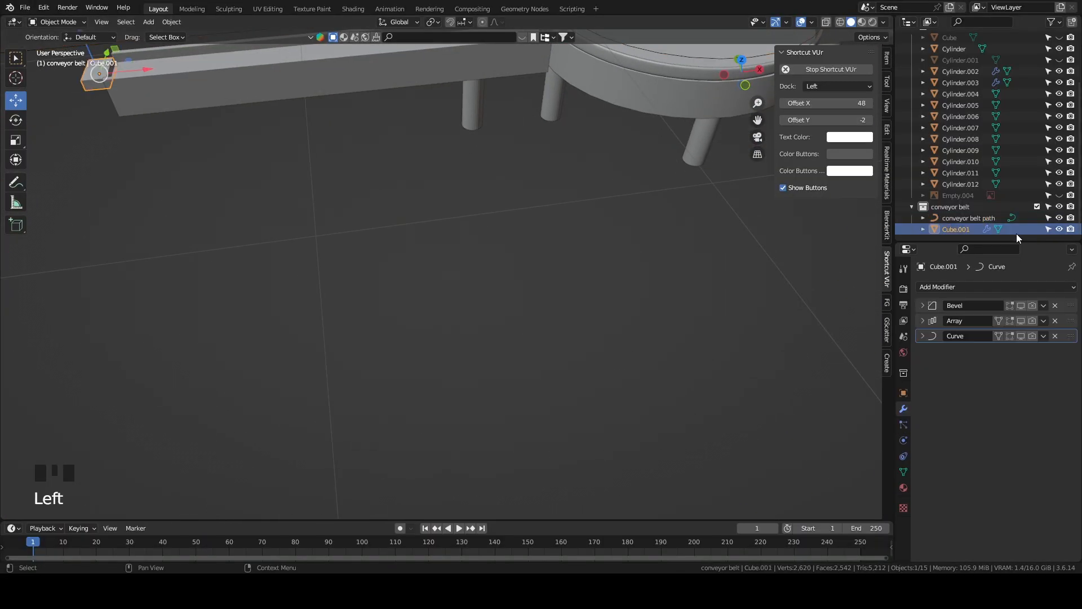
{"action": "scroll", "coordinate": [552, 223], "scroll_direction": "down", "scroll_amount": 4}
{"action": "scroll", "coordinate": [633, 257], "scroll_direction": "up", "scroll_amount": 2}
{"action": "left_click", "coordinate": [1021, 305]}
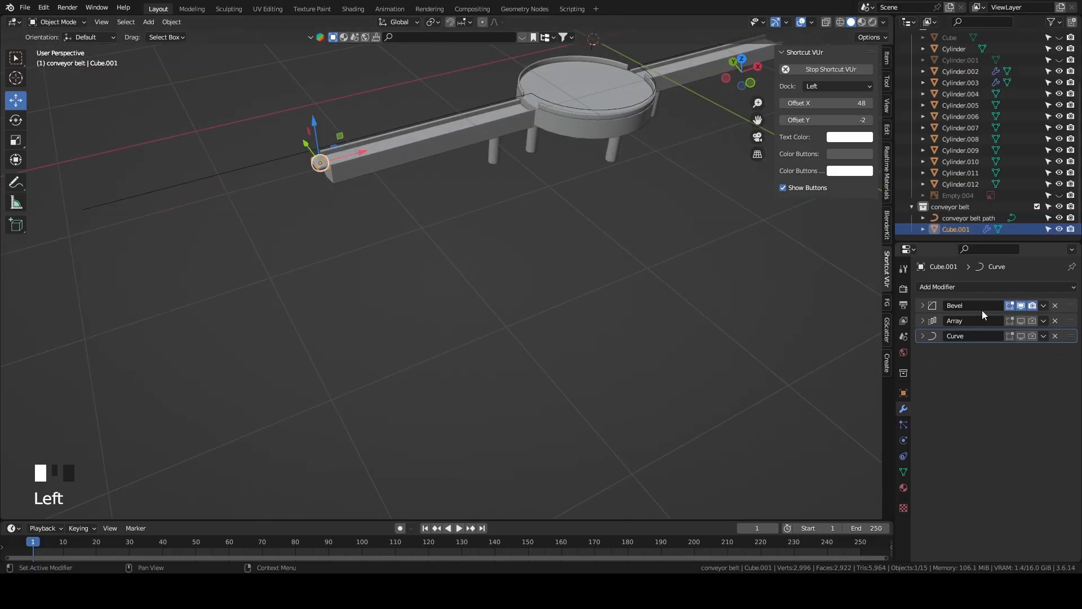
{"action": "left_click", "coordinate": [1033, 319]}
{"action": "left_click", "coordinate": [1020, 320]}
{"action": "left_click", "coordinate": [1021, 336]}
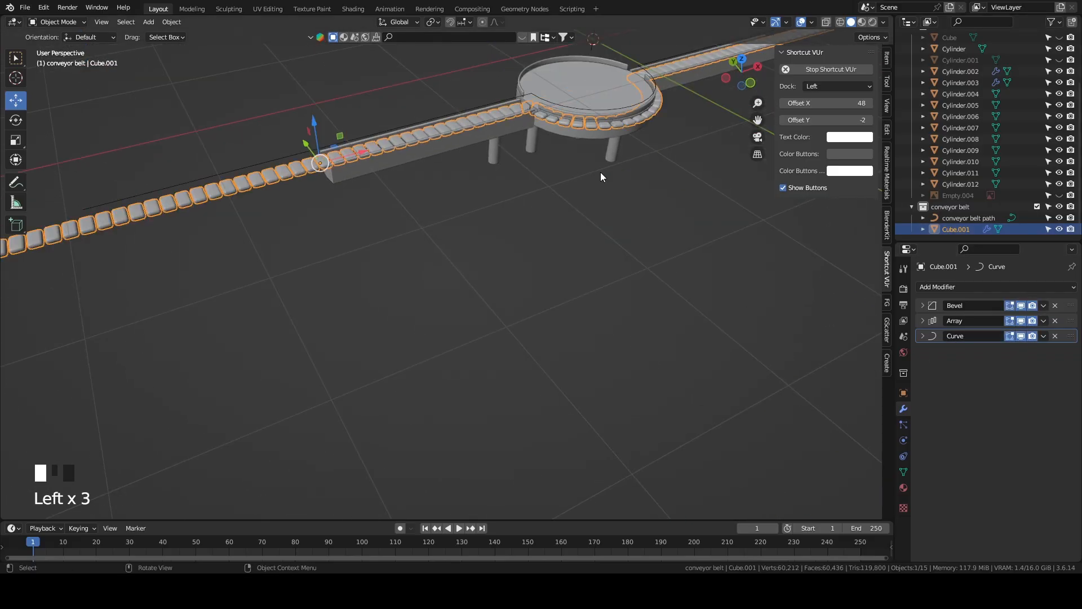
Examine how the blocks follow the path along the walkways and around the podium's bend.
{"action": "middle_click_drag", "start_coordinate": [628, 182], "coordinate": [559, 226]}
{"action": "scroll", "coordinate": [518, 242], "scroll_direction": "up", "scroll_amount": 3}
{"action": "middle_click_drag", "start_coordinate": [481, 262], "coordinate": [427, 300]}
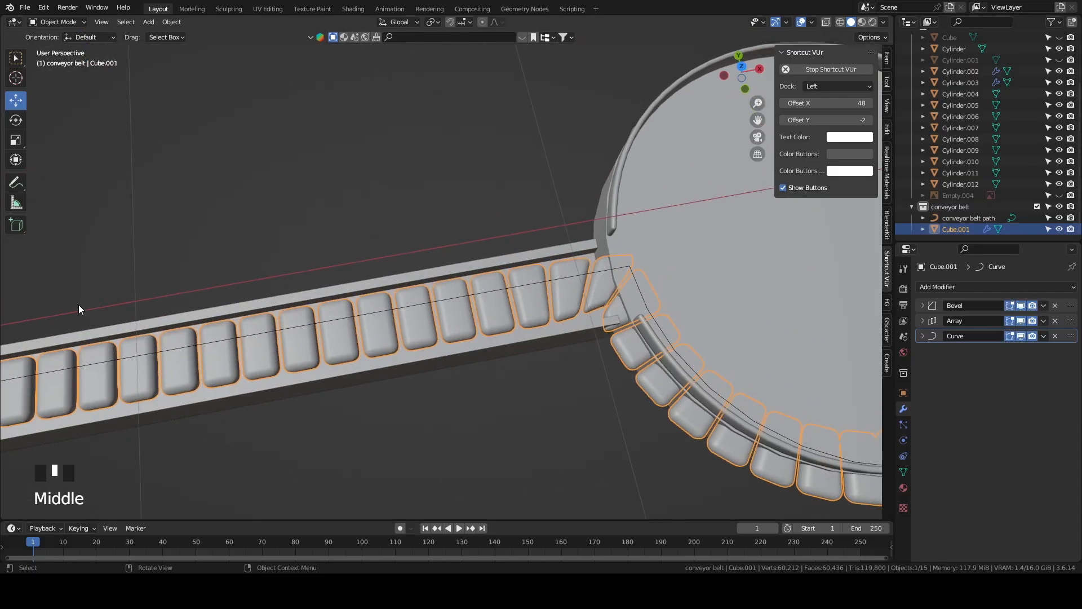
{"action": "scroll", "coordinate": [248, 337], "scroll_direction": "down", "scroll_amount": 5}
{"action": "middle_click_drag", "start_coordinate": [248, 337], "coordinate": [296, 305]}
{"action": "scroll", "coordinate": [301, 225], "scroll_direction": "up", "scroll_amount": 3}
{"action": "middle_click_drag", "start_coordinate": [301, 225], "coordinate": [401, 306], "text": "shift"}
{"action": "key", "text": "grave"}
{"action": "scroll", "coordinate": [464, 245], "scroll_direction": "up", "scroll_amount": 2}
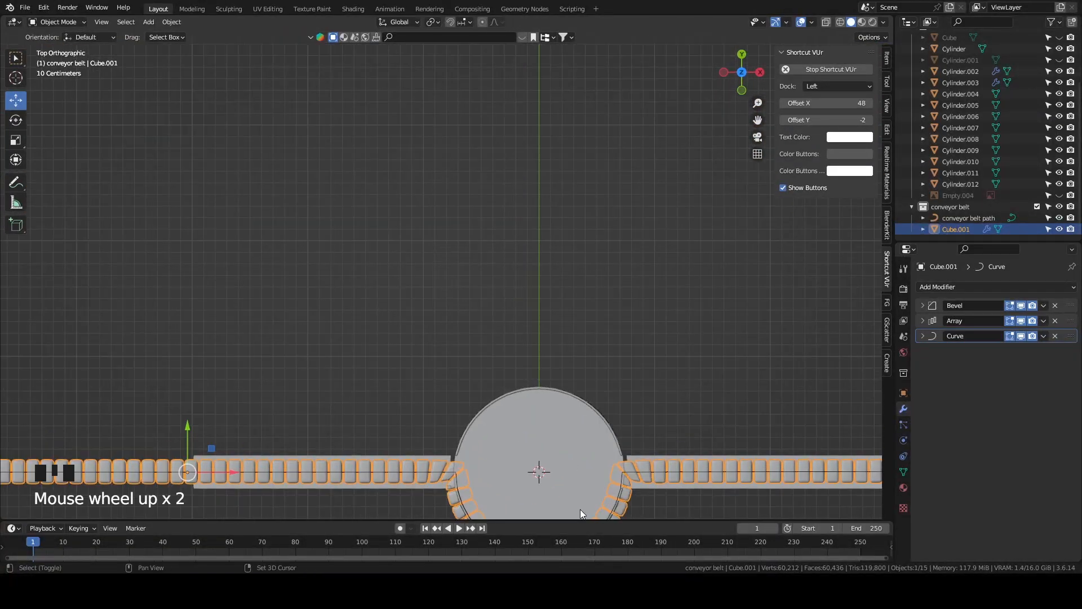
{"action": "middle_click_drag", "start_coordinate": [575, 499], "coordinate": [584, 239], "text": "shift"}
{"action": "scroll", "coordinate": [585, 239], "scroll_direction": "up", "scroll_amount": 3}
{"action": "scroll", "coordinate": [497, 302], "scroll_direction": "up", "scroll_amount": 1}
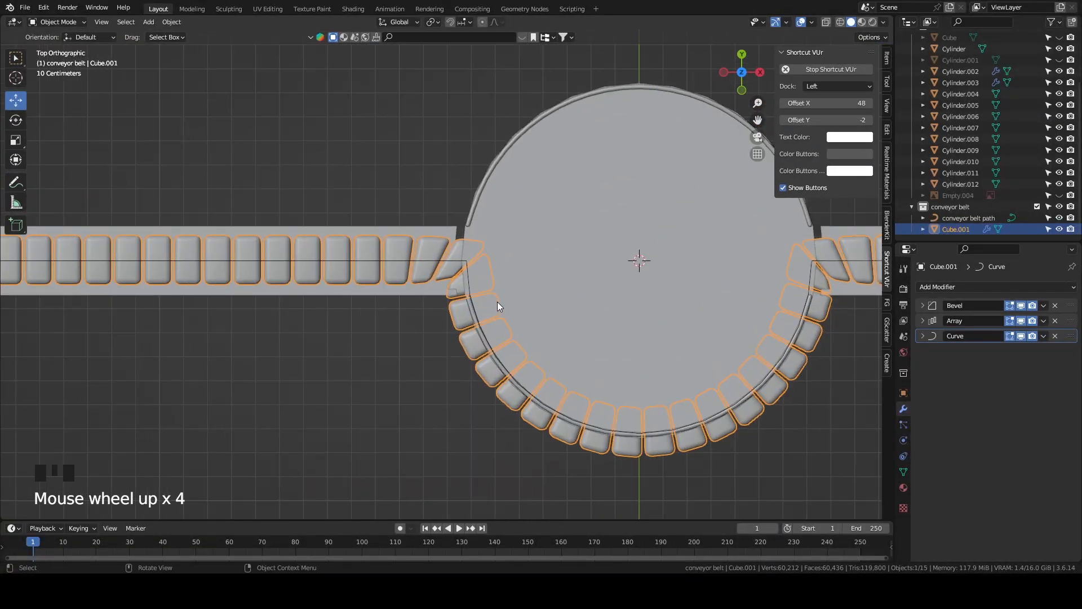
Raise the conveyor blocks Cube.001 by about 0.057 m along Z on the walkways and podium.
{"action": "left_click", "coordinate": [466, 266]}
{"action": "middle_click_drag", "start_coordinate": [722, 370], "coordinate": [688, 304]}
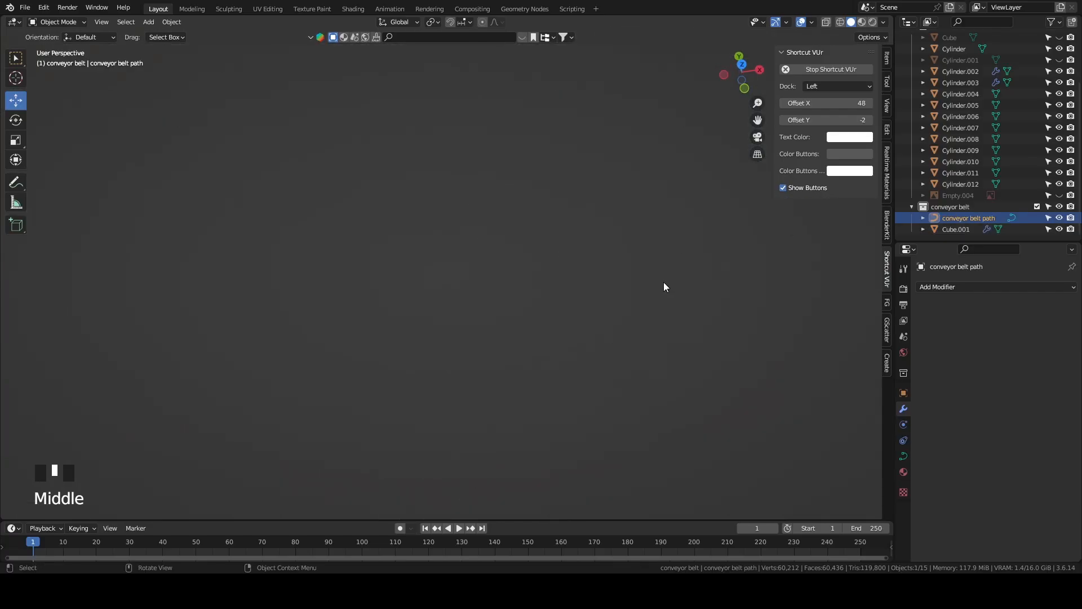
{"action": "scroll", "coordinate": [600, 268], "scroll_direction": "down", "scroll_amount": 6}
{"action": "key", "text": "grave"}
{"action": "middle_click_drag", "start_coordinate": [623, 369], "coordinate": [613, 292]}
{"action": "scroll", "coordinate": [602, 248], "scroll_direction": "up", "scroll_amount": 11}
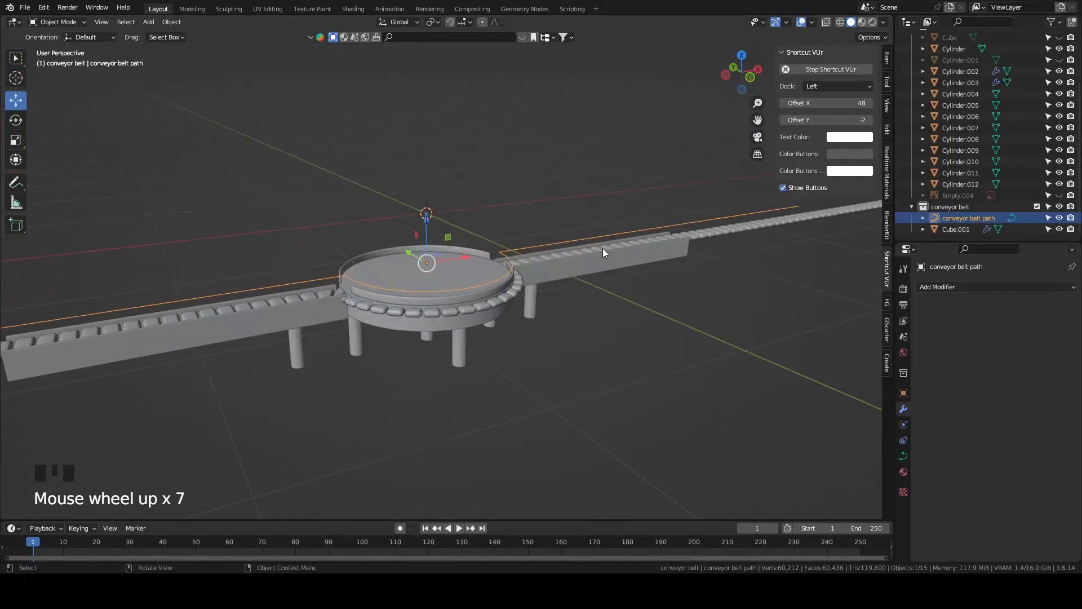
{"action": "left_click", "coordinate": [497, 367]}
{"action": "left_click", "coordinate": [337, 351]}
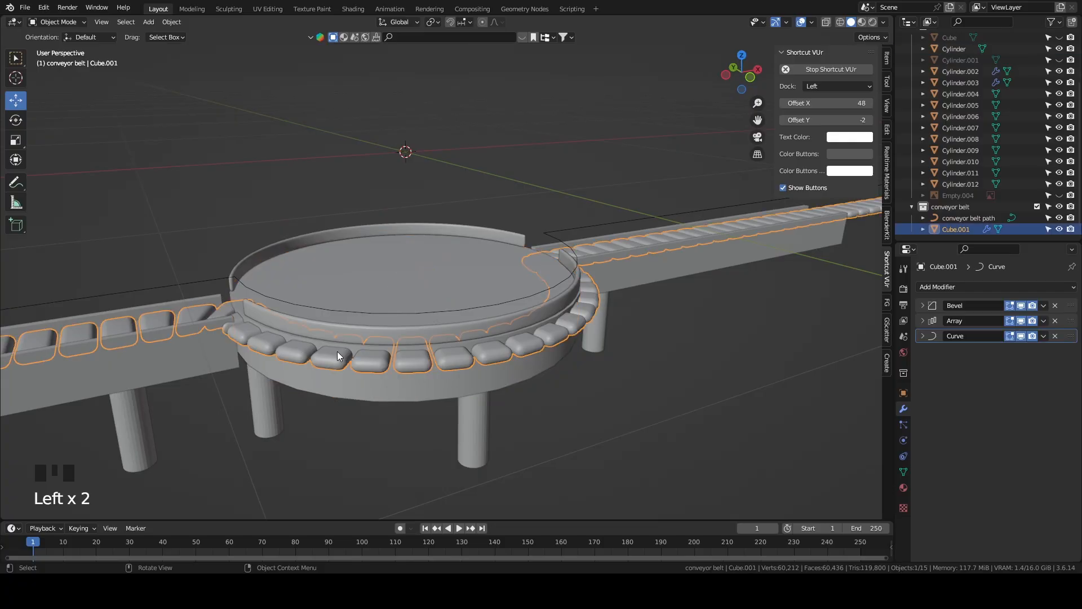
{"action": "scroll", "coordinate": [360, 298], "scroll_direction": "down", "scroll_amount": 8}
{"action": "left_click_drag", "start_coordinate": [253, 265], "coordinate": [254, 257]}
{"action": "scroll", "coordinate": [376, 295], "scroll_direction": "up", "scroll_amount": 6}
{"action": "middle_click_drag", "start_coordinate": [453, 289], "coordinate": [442, 340]}
{"action": "scroll", "coordinate": [447, 302], "scroll_direction": "up", "scroll_amount": 5}
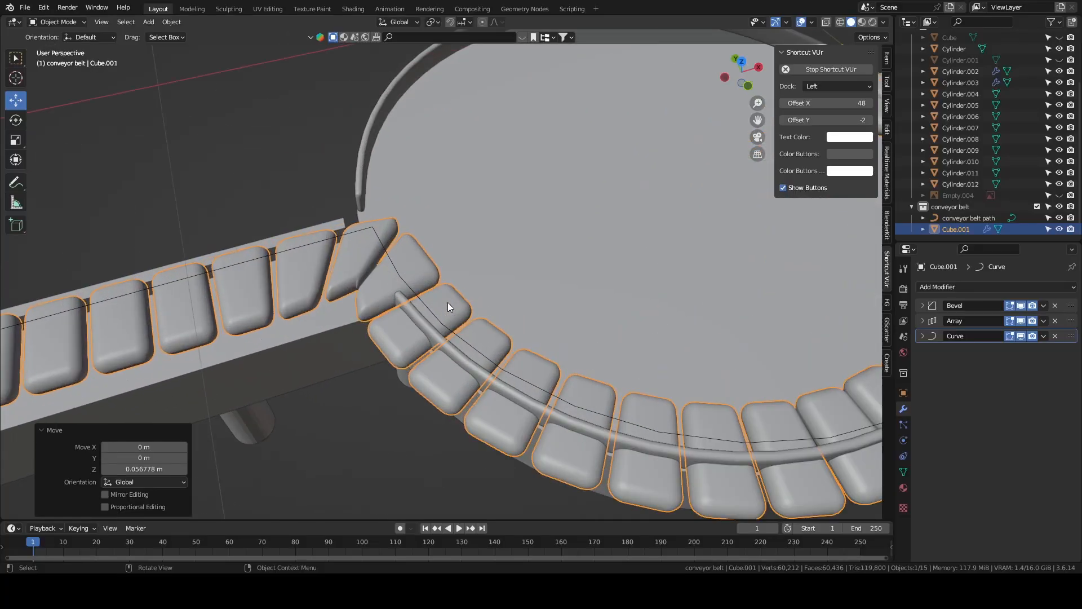
Scale the conveyor belt path uniformly to 0.856 in top view so the blocks fit inside the podium's rim.
{"action": "left_click", "coordinate": [404, 278]}
{"action": "scroll", "coordinate": [404, 279], "scroll_direction": "down", "scroll_amount": 5}
{"action": "key", "text": "grave"}
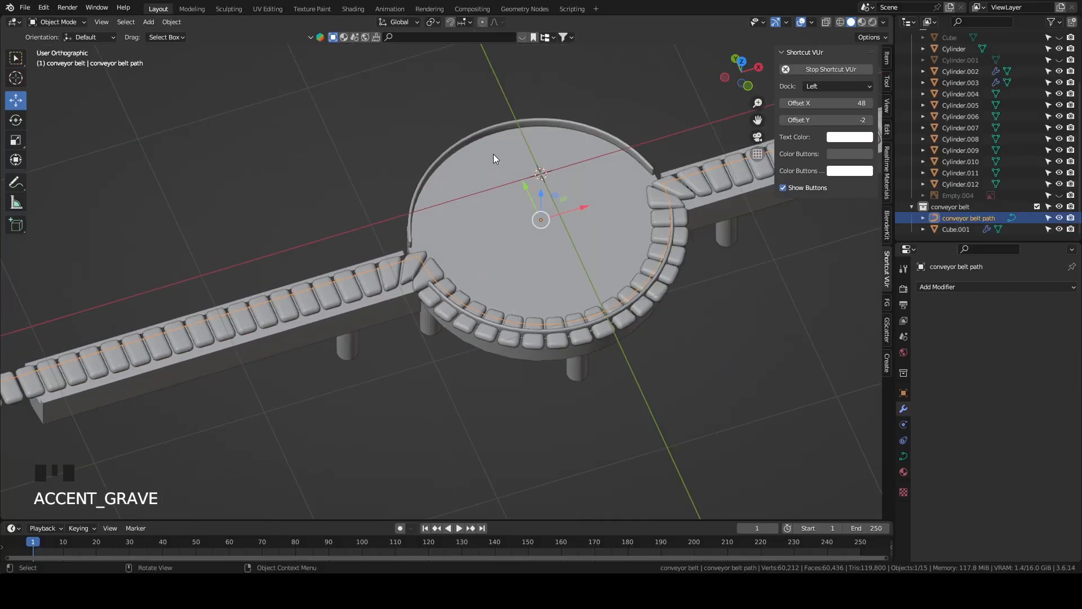
{"action": "key", "text": "s"}
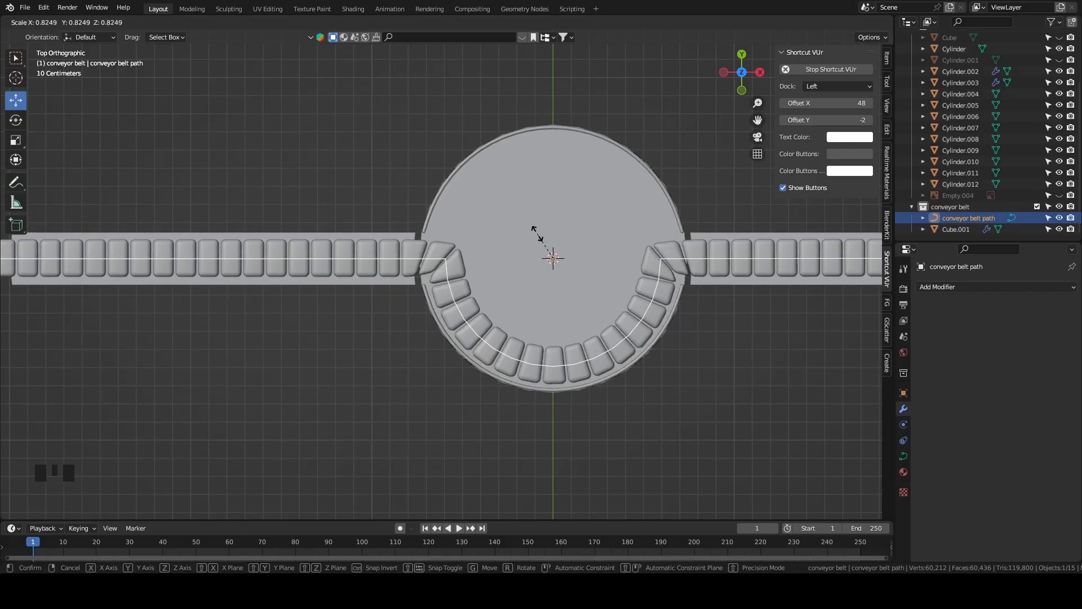
{"action": "left_click", "coordinate": [539, 235]}
Nudge the conveyor belt path along the Y axis to align the belt with the walkways, and deselect it.
{"action": "middle_click_drag", "start_coordinate": [537, 275], "coordinate": [499, 155]}
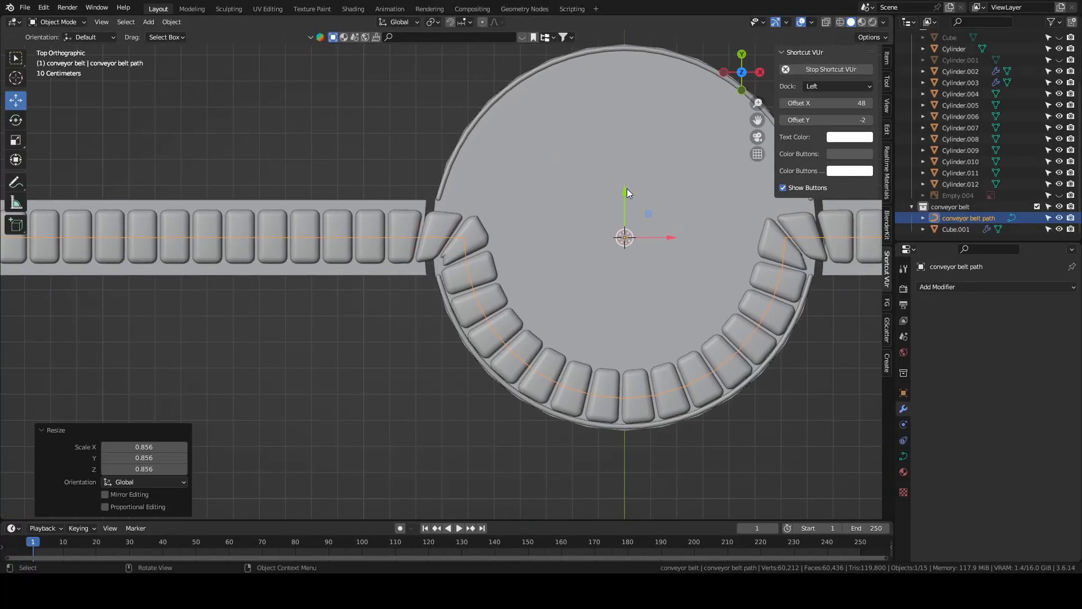
{"action": "key", "text": "g"}
{"action": "key", "text": "y"}
{"action": "left_click", "coordinate": [627, 191]}
{"action": "middle_click_drag", "start_coordinate": [626, 192], "coordinate": [664, 376]}
{"action": "left_click", "coordinate": [808, 343]}
{"action": "scroll", "coordinate": [802, 342], "scroll_direction": "down", "scroll_amount": 5}
{"action": "scroll", "coordinate": [627, 324], "scroll_direction": "up", "scroll_amount": 3}
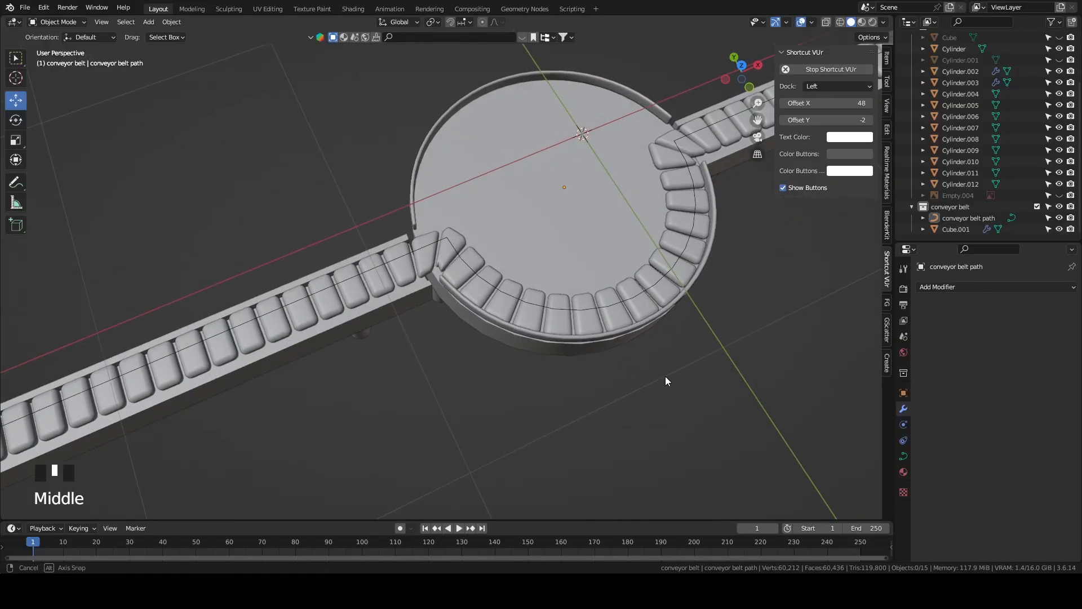
Show the scene in Material Preview and add a new material to the conveyor blocks Cube.001.
{"action": "left_click", "coordinate": [418, 275]}
{"action": "middle_click_drag", "start_coordinate": [418, 275], "coordinate": [704, 237]}
{"action": "left_click", "coordinate": [904, 488]}
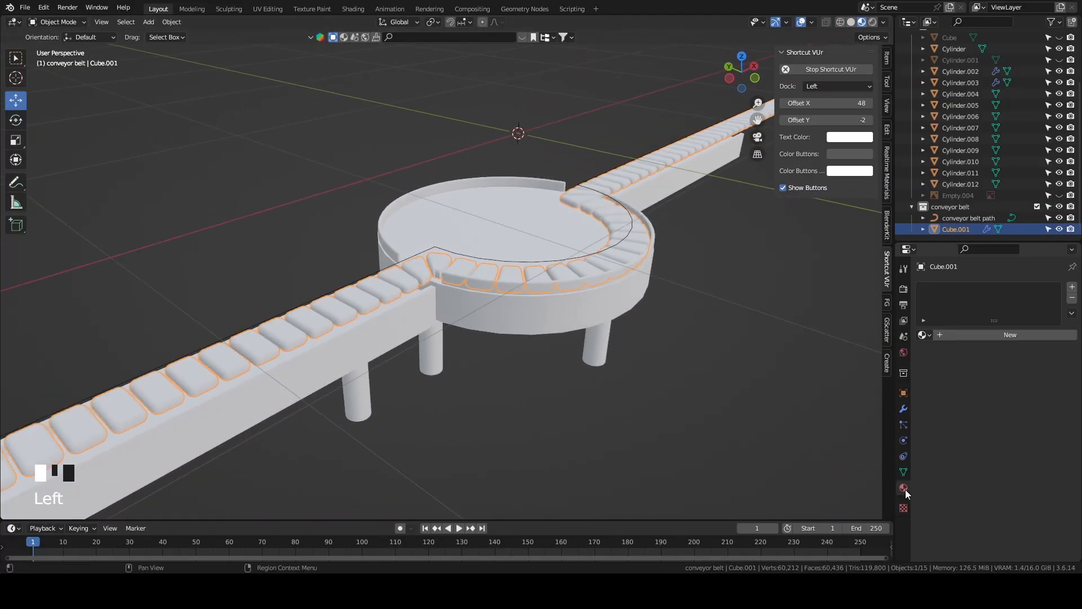
{"action": "scroll", "coordinate": [468, 300], "scroll_direction": "up", "scroll_amount": 4}
{"action": "middle_click_drag", "start_coordinate": [467, 301], "coordinate": [594, 225]}
{"action": "left_click", "coordinate": [924, 335]}
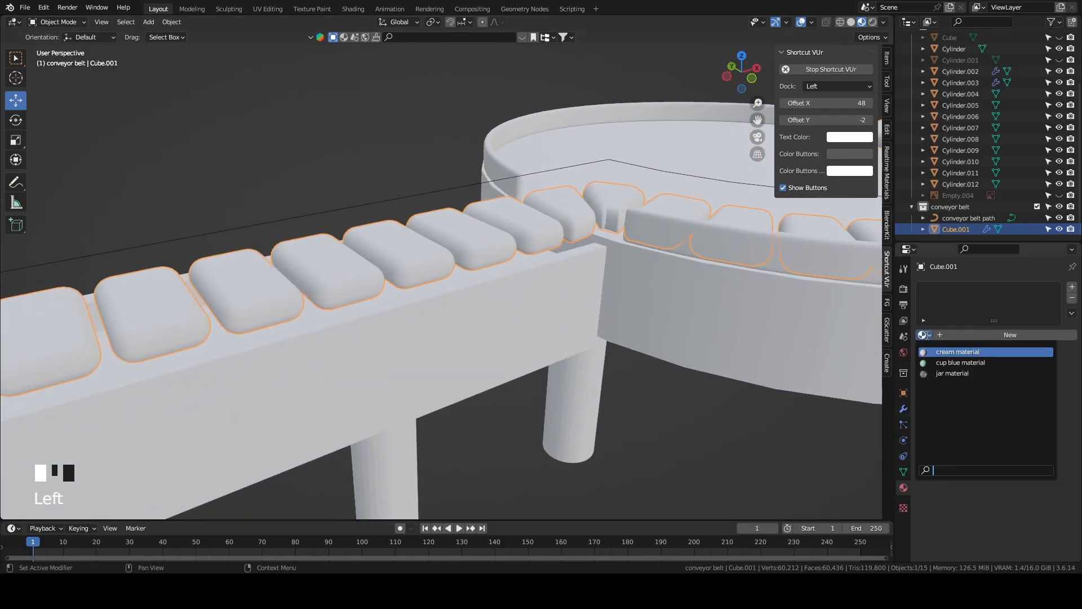
{"action": "left_click", "coordinate": [974, 341]}
{"action": "left_click", "coordinate": [977, 336]}
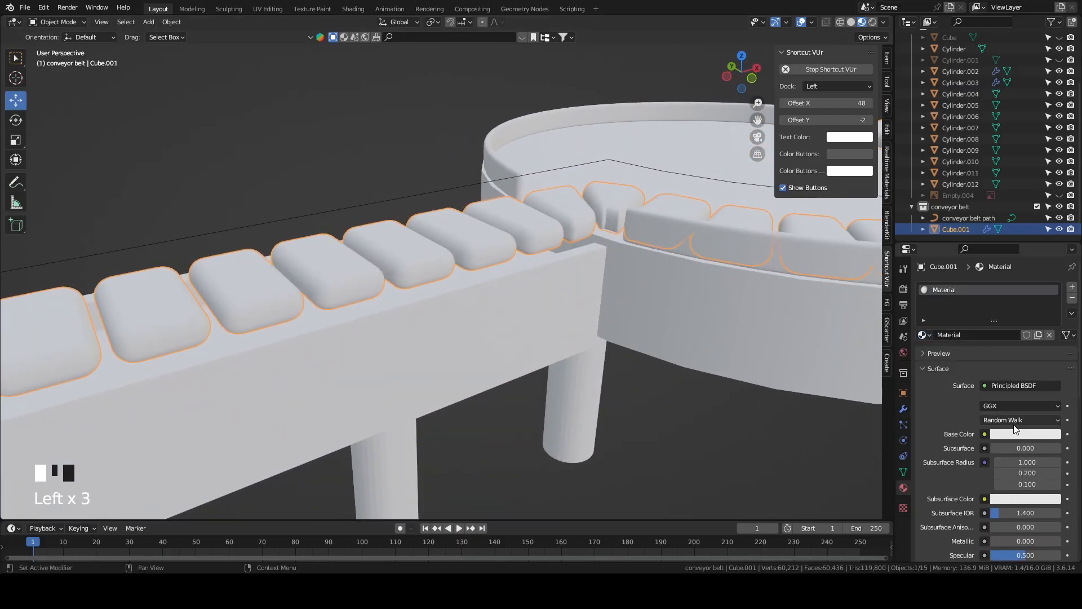
Set the blocks' base color to mint green (hue 0.402, saturation 0.431, value 0.800) and name the material track cube.
{"action": "left_click", "coordinate": [1002, 434]}
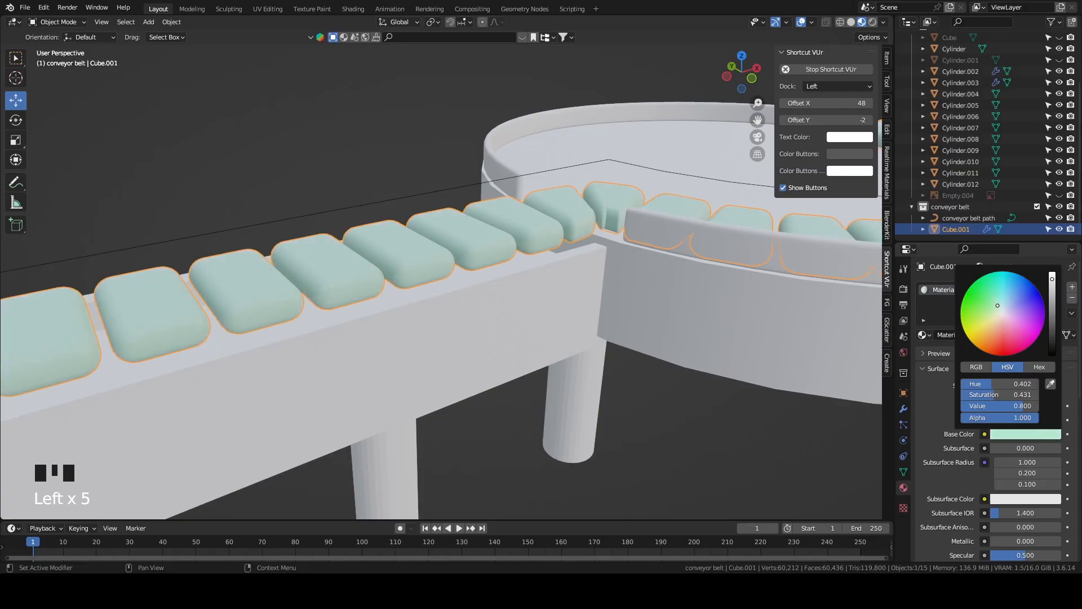
{"action": "middle_click_drag", "start_coordinate": [754, 254], "coordinate": [801, 304]}
{"action": "left_click", "coordinate": [975, 334]}
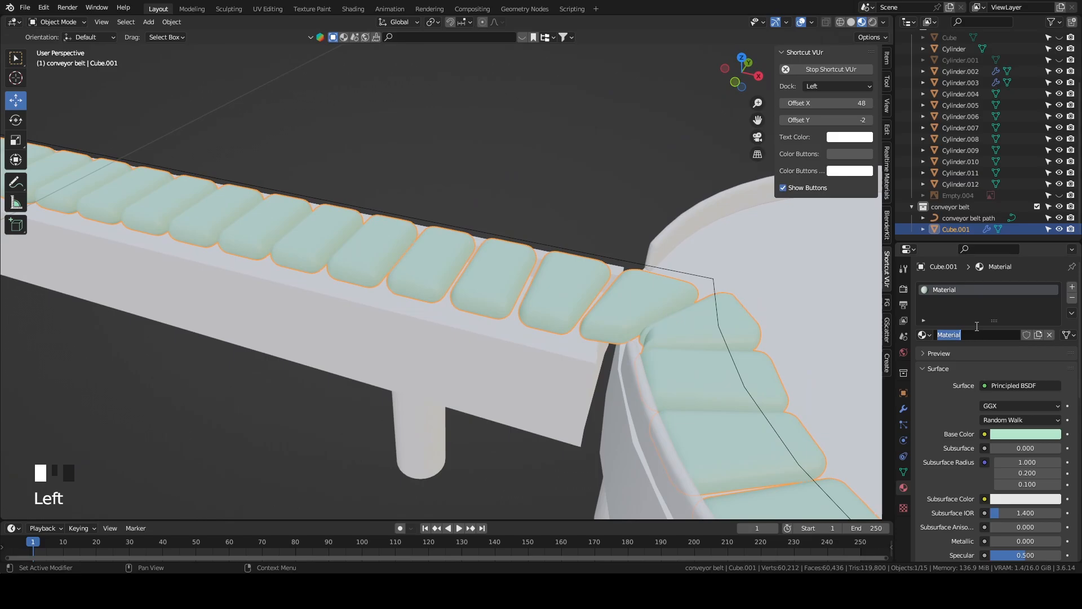
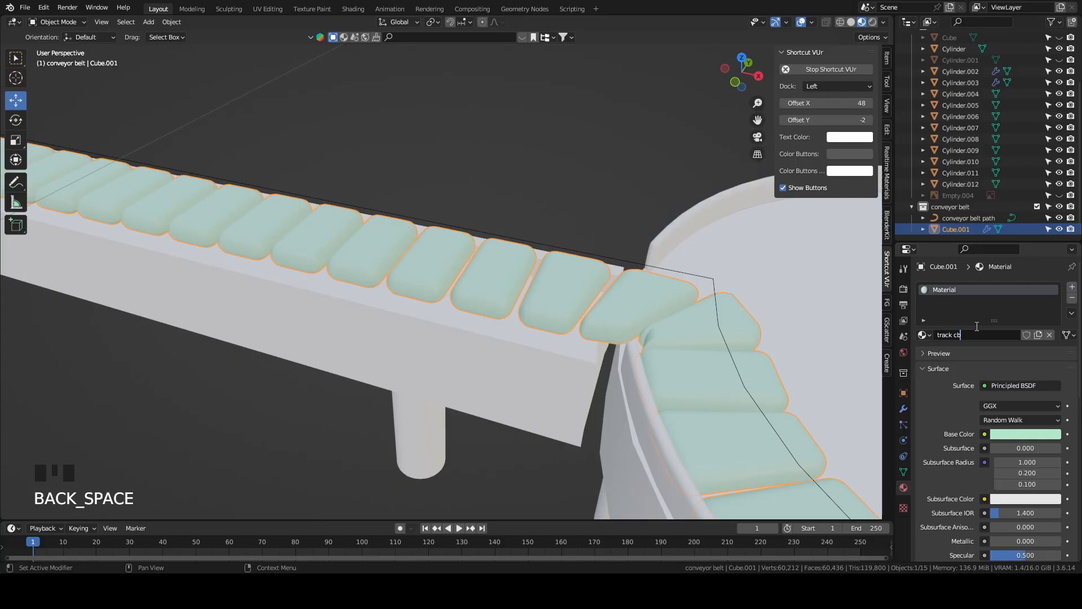
{"action": "scroll", "coordinate": [476, 290], "scroll_direction": "down", "scroll_amount": 1}
{"action": "middle_click_drag", "start_coordinate": [476, 289], "coordinate": [590, 302]}
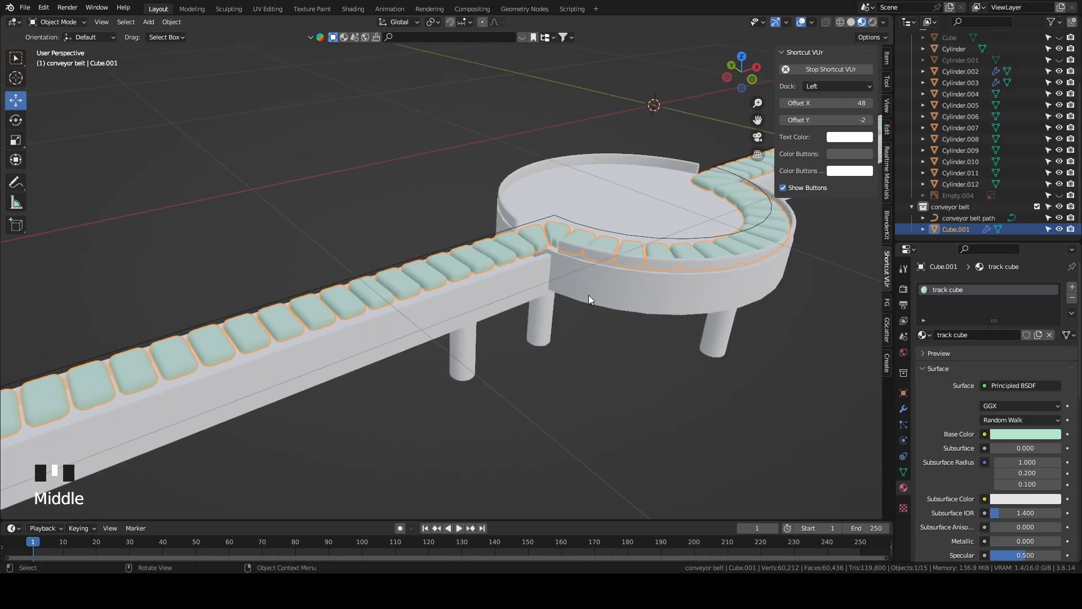
Disable the Bevel, Array and Curve modifiers of Cube.001 and frame the single remaining block.
{"action": "scroll", "coordinate": [589, 302], "scroll_direction": "up", "scroll_amount": 2}
{"action": "left_click", "coordinate": [904, 409]}
{"action": "scroll", "coordinate": [485, 262], "scroll_direction": "up", "scroll_amount": 2}
{"action": "middle_click_drag", "start_coordinate": [472, 283], "coordinate": [428, 279]}
{"action": "left_click_drag", "start_coordinate": [1030, 335], "coordinate": [1009, 323]}
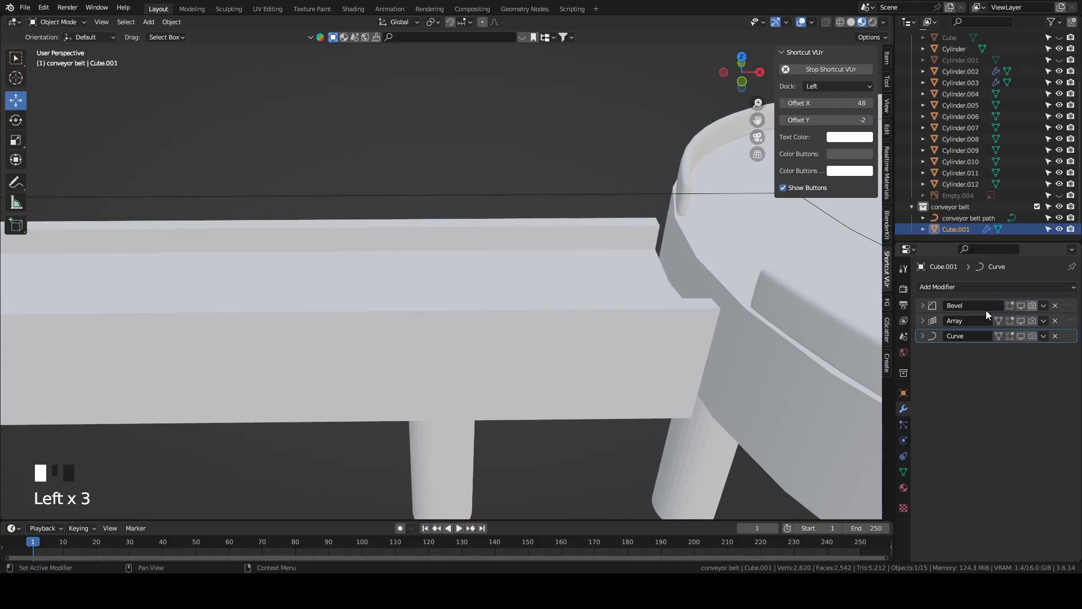
{"action": "key", "text": "grave"}
{"action": "middle_click_drag", "start_coordinate": [489, 232], "coordinate": [431, 242]}
{"action": "right_click", "coordinate": [496, 264]}
{"action": "mouse_move", "coordinate": [505, 268]}
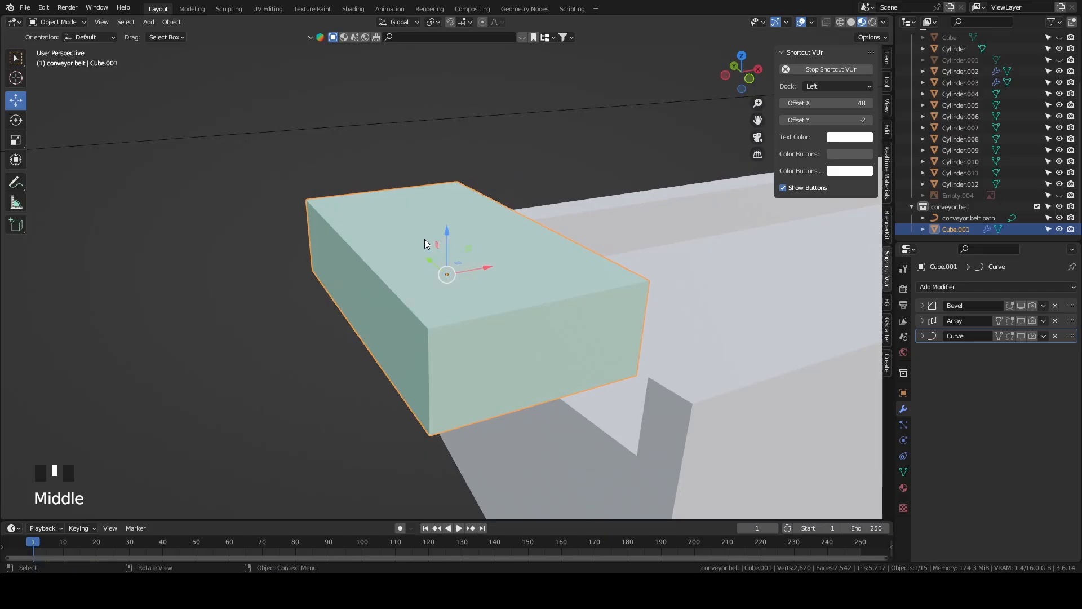
Bevel the block's four vertical corner edges in edit mode with a 0.015 m width and 5 segments.
{"action": "key", "text": "Tab"}
{"action": "left_click", "coordinate": [108, 27]}
{"action": "left_click", "coordinate": [419, 349]}
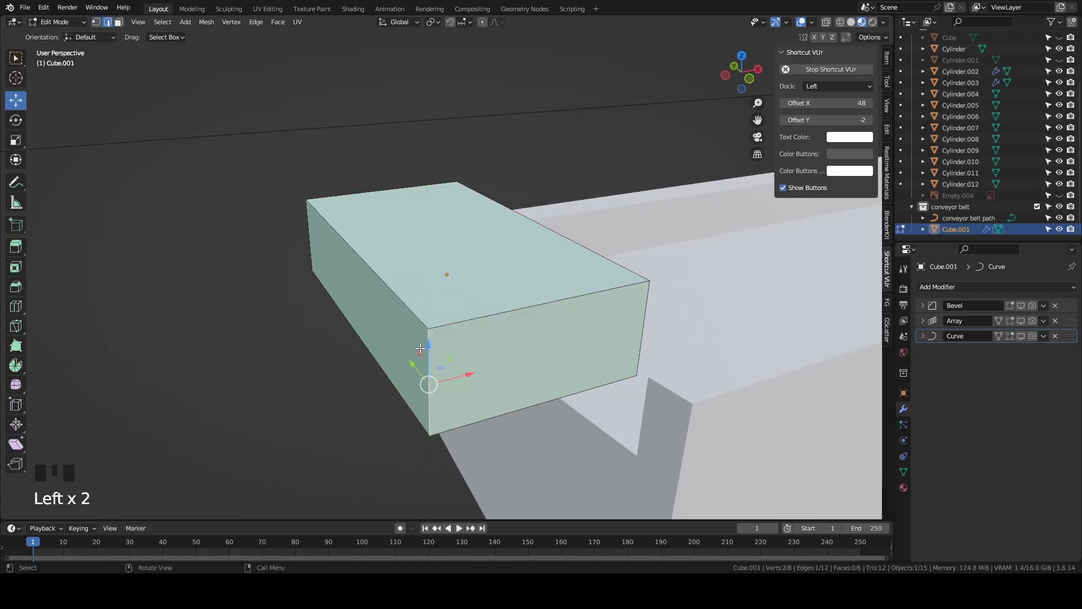
{"action": "left_click", "coordinate": [639, 313], "text": "shift"}
{"action": "middle_click_drag", "start_coordinate": [639, 312], "coordinate": [552, 336]}
{"action": "left_click", "coordinate": [573, 312], "text": "shift"}
{"action": "left_click", "coordinate": [551, 337], "text": "shift"}
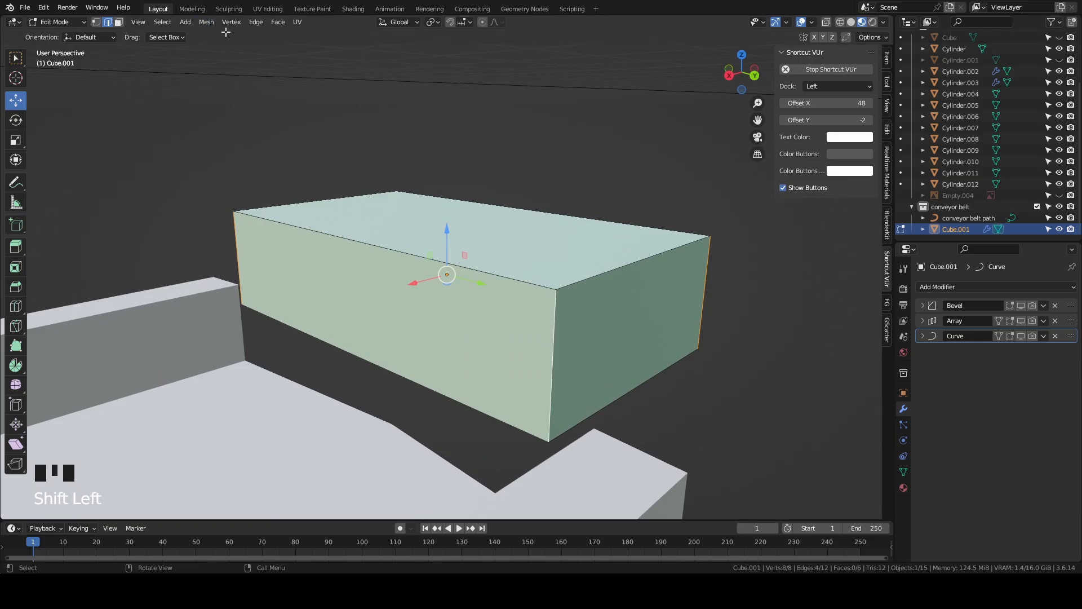
{"action": "left_click", "coordinate": [256, 22]}
{"action": "left_click", "coordinate": [270, 46]}
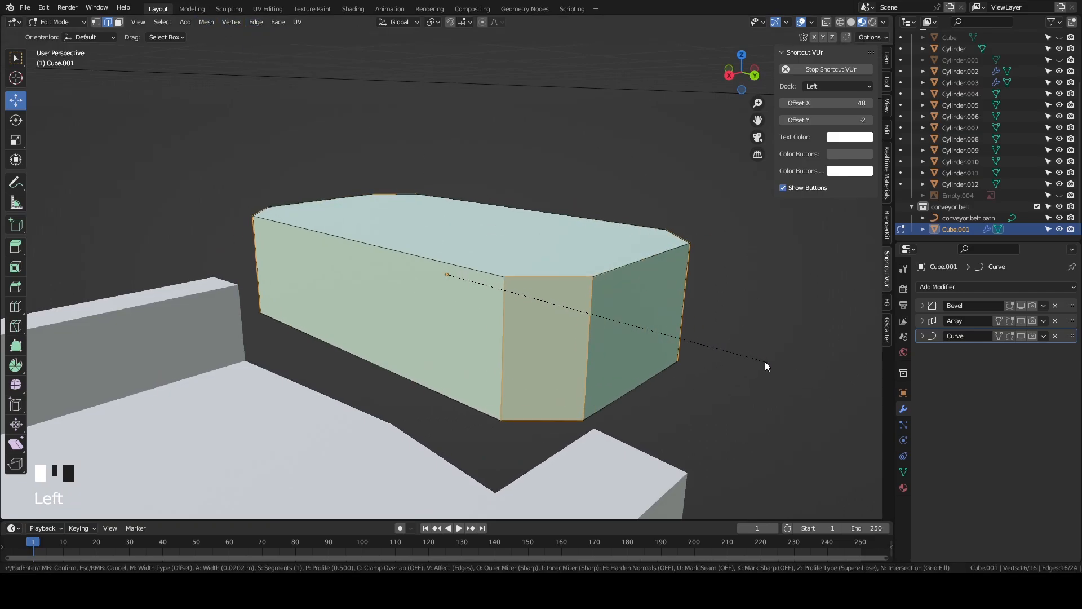
{"action": "left_click", "coordinate": [750, 358]}
{"action": "left_click_drag", "start_coordinate": [161, 348], "coordinate": [183, 348]}
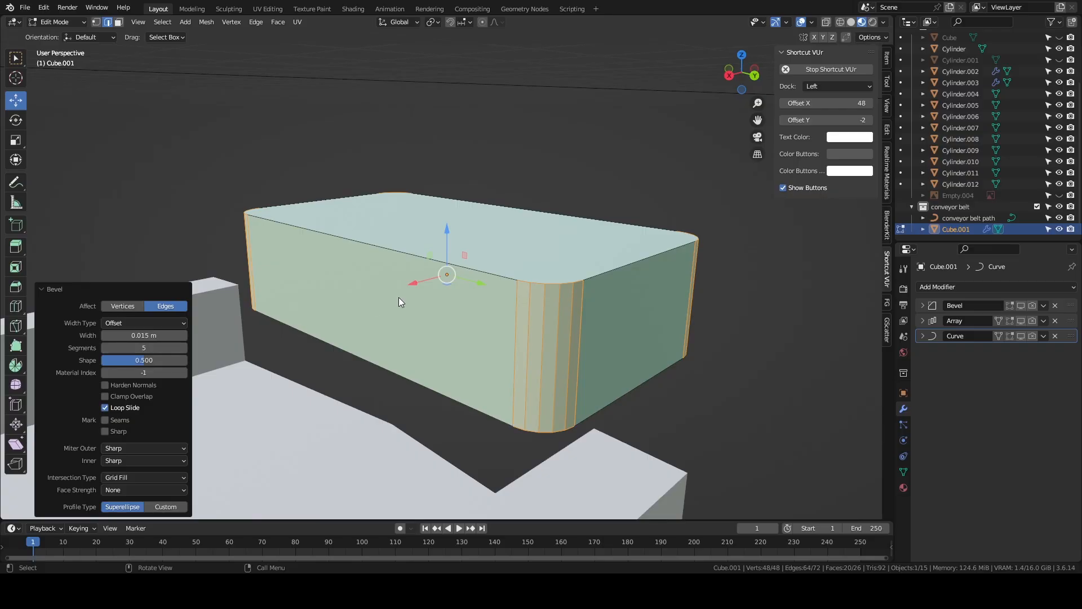
Leave edit mode and shade the block smooth with Auto Smooth at 30°.
{"action": "key", "text": "Tab"}
{"action": "right_click", "coordinate": [475, 276]}
{"action": "left_click", "coordinate": [471, 264]}
{"action": "middle_click_drag", "start_coordinate": [471, 266], "coordinate": [549, 290]}
{"action": "scroll", "coordinate": [545, 289], "scroll_direction": "up", "scroll_amount": 3}
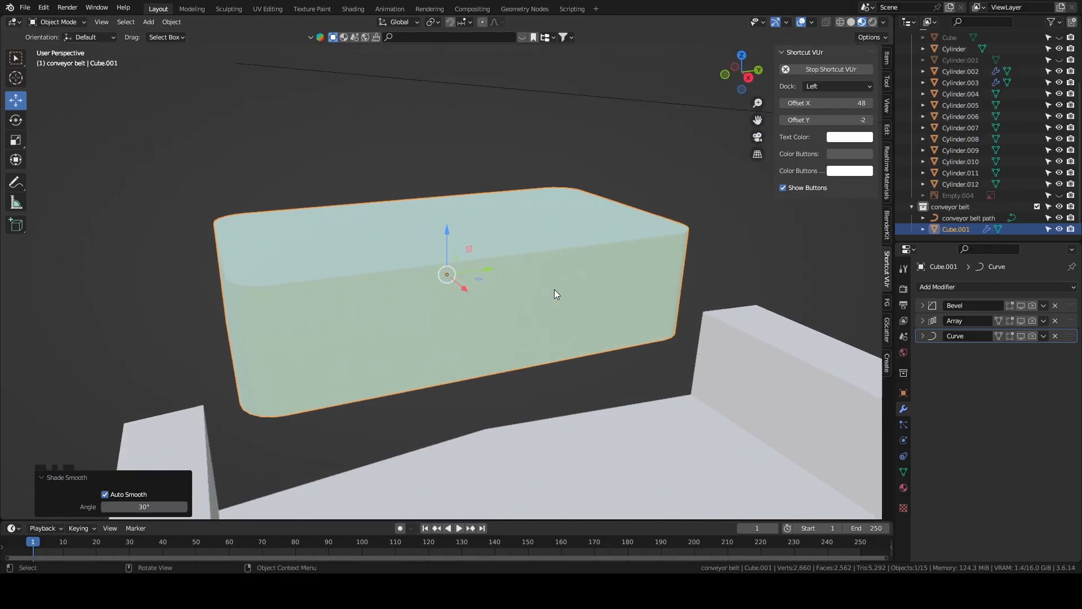
Try re-enabling the block's Bevel modifier in Solid view and adjusting its amount.
{"action": "left_click_drag", "start_coordinate": [1033, 306], "coordinate": [1012, 304]}
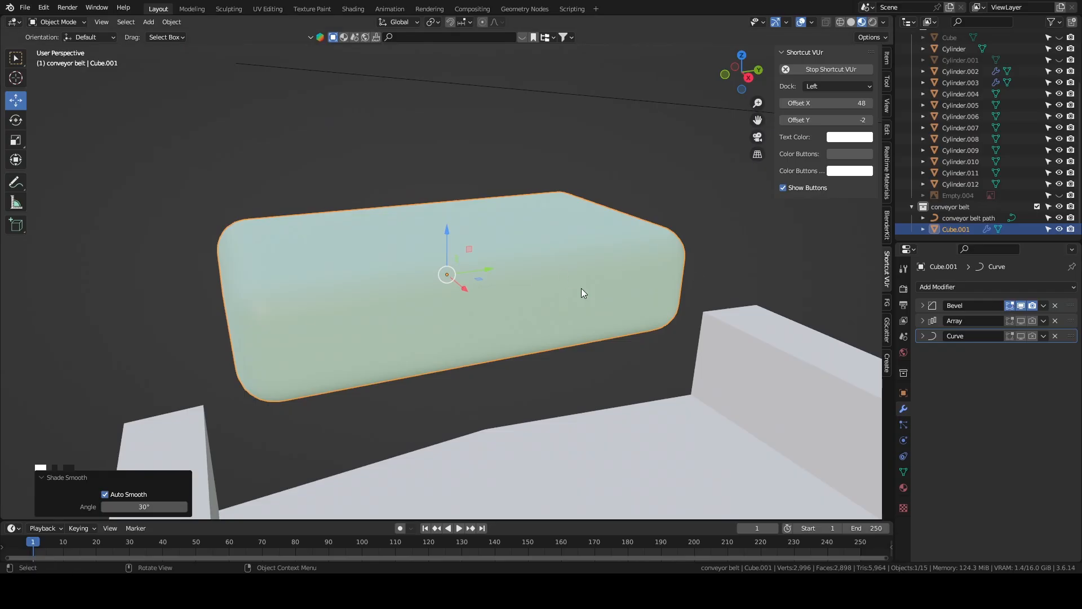
{"action": "middle_click_drag", "start_coordinate": [565, 288], "coordinate": [648, 291]}
{"action": "left_click", "coordinate": [852, 21]}
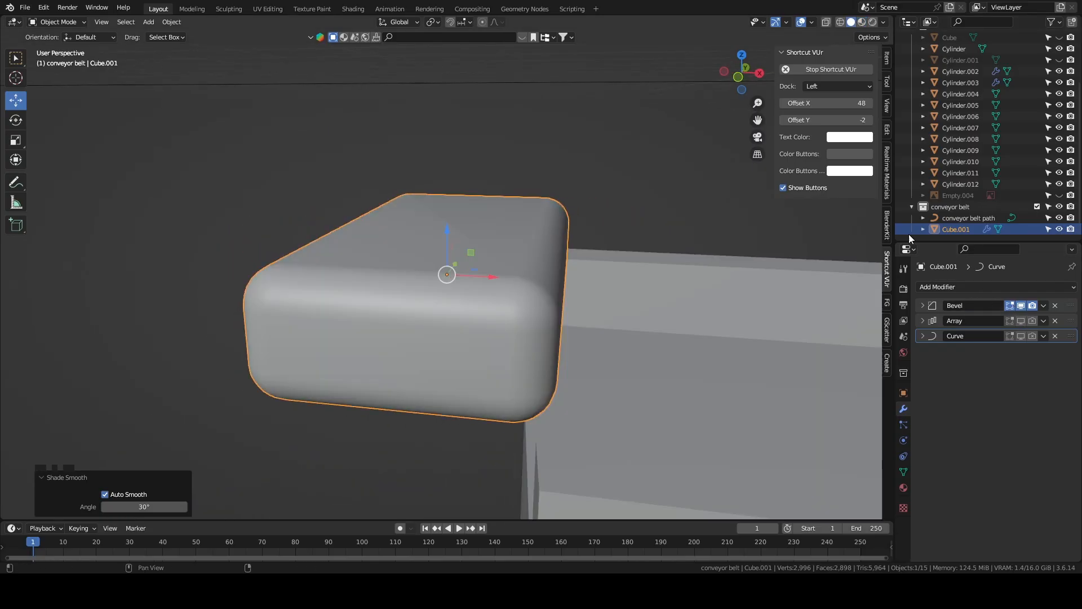
{"action": "left_click", "coordinate": [922, 305]}
{"action": "left_click", "coordinate": [1029, 349]}
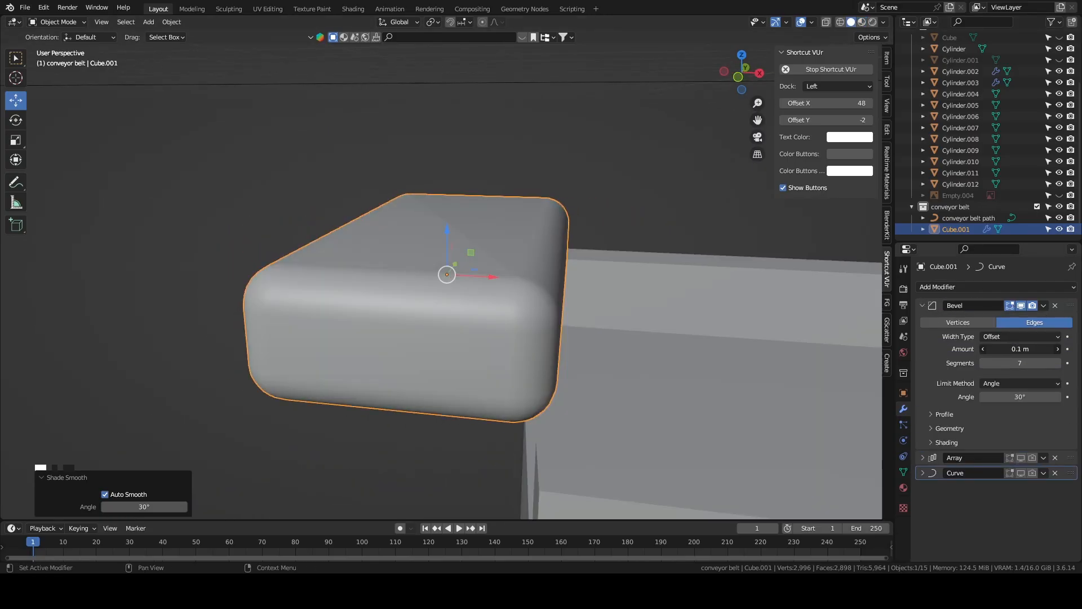
{"action": "type", "text": "0"}
{"action": "key", "text": "Return"}
{"action": "mouse_move", "coordinate": [1029, 349]}
{"action": "left_mouse_down"}
{"action": "mouse_move", "coordinate": [1045, 349]}
{"action": "mouse_move", "coordinate": [987, 363]}
{"action": "mouse_move", "coordinate": [1014, 364]}
{"action": "left_mouse_up"}
{"action": "middle_click_drag", "start_coordinate": [731, 286], "coordinate": [665, 293]}
Remove the Bevel modifier from Cube.001 and re-enable its Array and Curve modifiers.
{"action": "left_click", "coordinate": [1054, 305]}
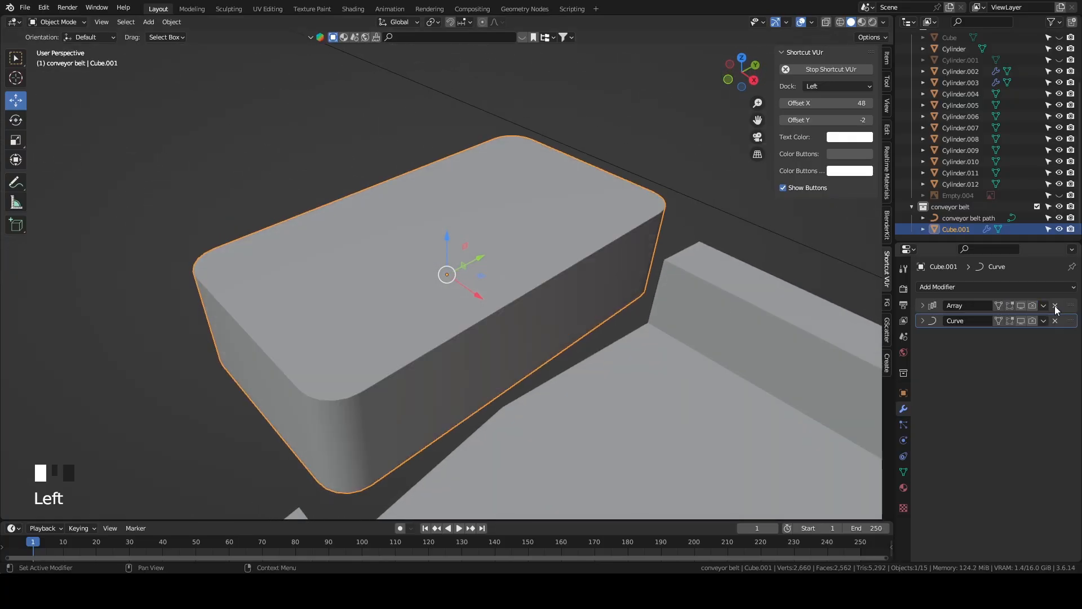
{"action": "left_click", "coordinate": [972, 305]}
{"action": "left_click", "coordinate": [1031, 320]}
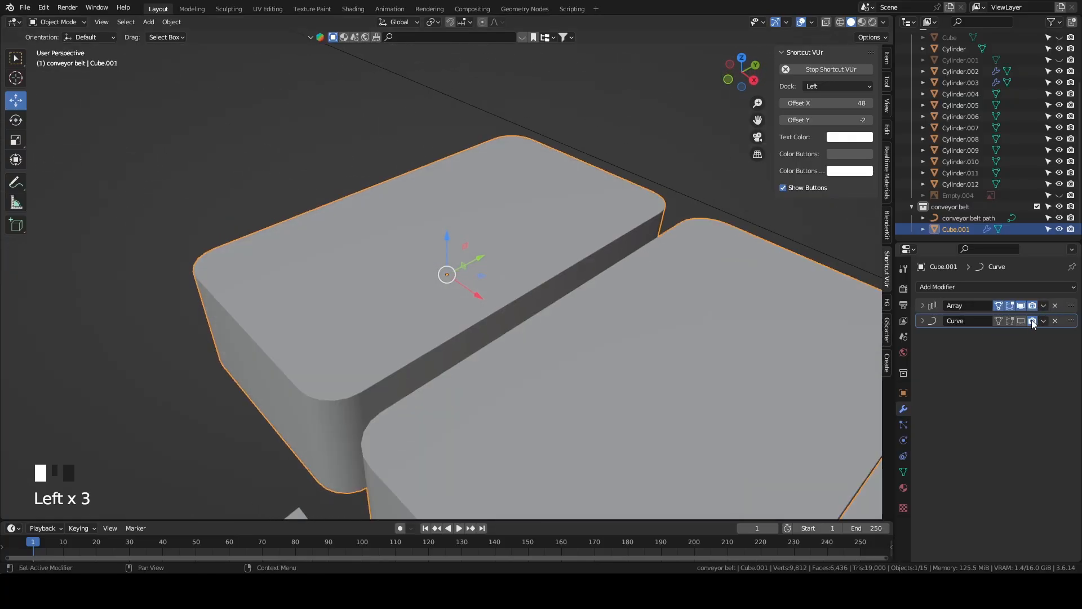
{"action": "scroll", "coordinate": [694, 275], "scroll_direction": "down", "scroll_amount": 16}
{"action": "scroll", "coordinate": [660, 259], "scroll_direction": "down", "scroll_amount": 2}
{"action": "middle_click_drag", "start_coordinate": [666, 246], "coordinate": [498, 210], "text": "shift"}
{"action": "scroll", "coordinate": [701, 178], "scroll_direction": "up", "scroll_amount": 4}
{"action": "scroll", "coordinate": [497, 210], "scroll_direction": "up", "scroll_amount": 2}
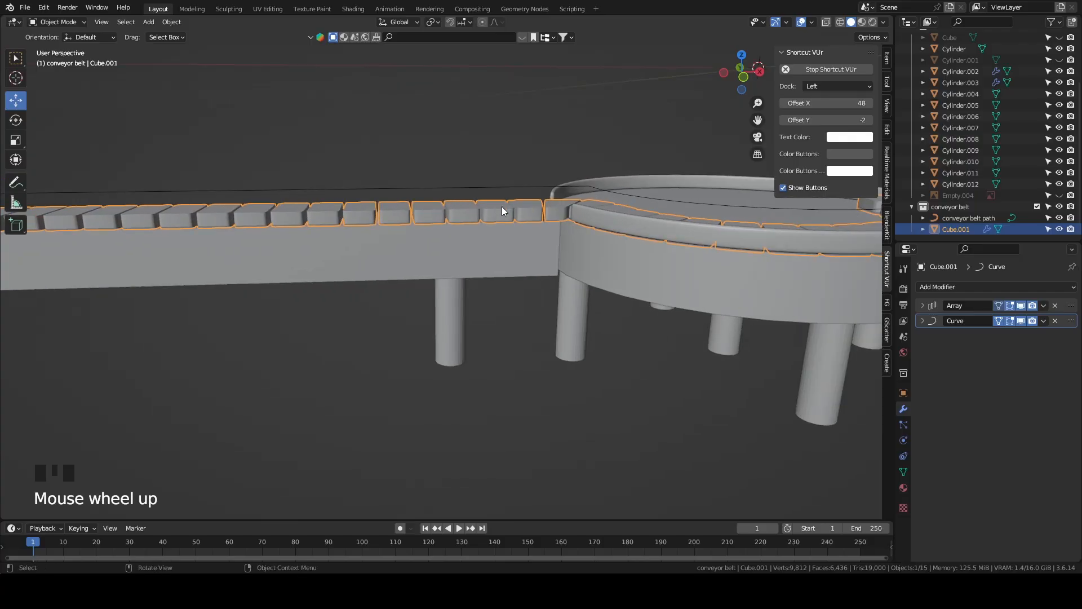
{"action": "scroll", "coordinate": [613, 218], "scroll_direction": "up", "scroll_amount": 1}
{"action": "middle_click_drag", "start_coordinate": [611, 202], "coordinate": [517, 208]}
Select both podium rim pieces, Cylinder.002 and Cylinder.003, enter edit mode on them together and collapse the expanded modifier settings.
{"action": "left_click", "coordinate": [541, 297]}
{"action": "middle_click_drag", "start_coordinate": [541, 297], "coordinate": [560, 232], "text": "shift"}
{"action": "scroll", "coordinate": [487, 210], "scroll_direction": "down", "scroll_amount": 3}
{"action": "scroll", "coordinate": [530, 149], "scroll_direction": "down", "scroll_amount": 1}
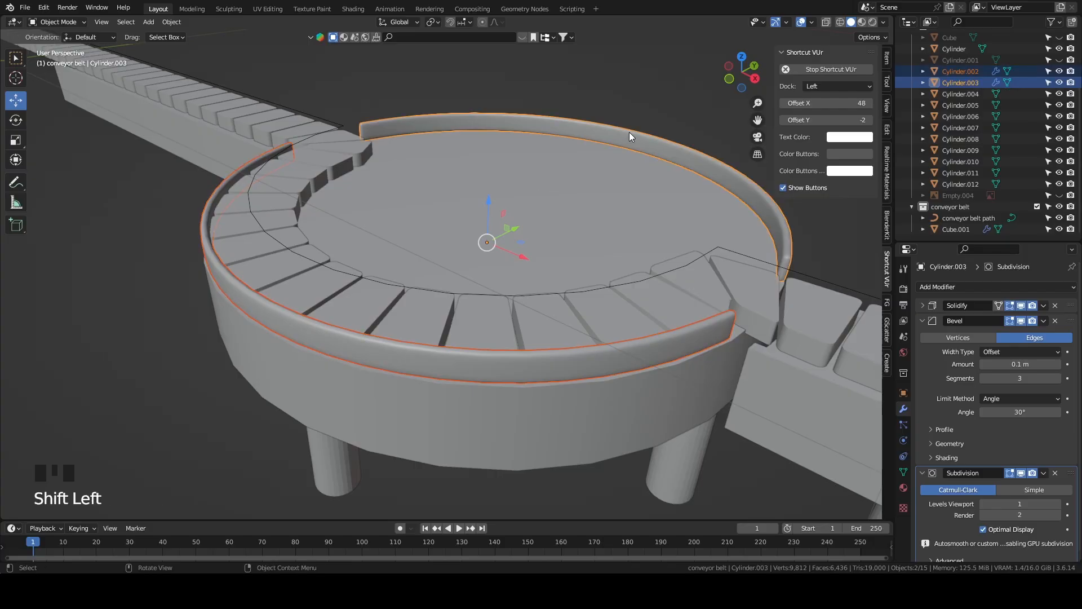
{"action": "key", "text": "Tab"}
{"action": "left_click", "coordinate": [119, 23]}
{"action": "left_click", "coordinate": [163, 22]}
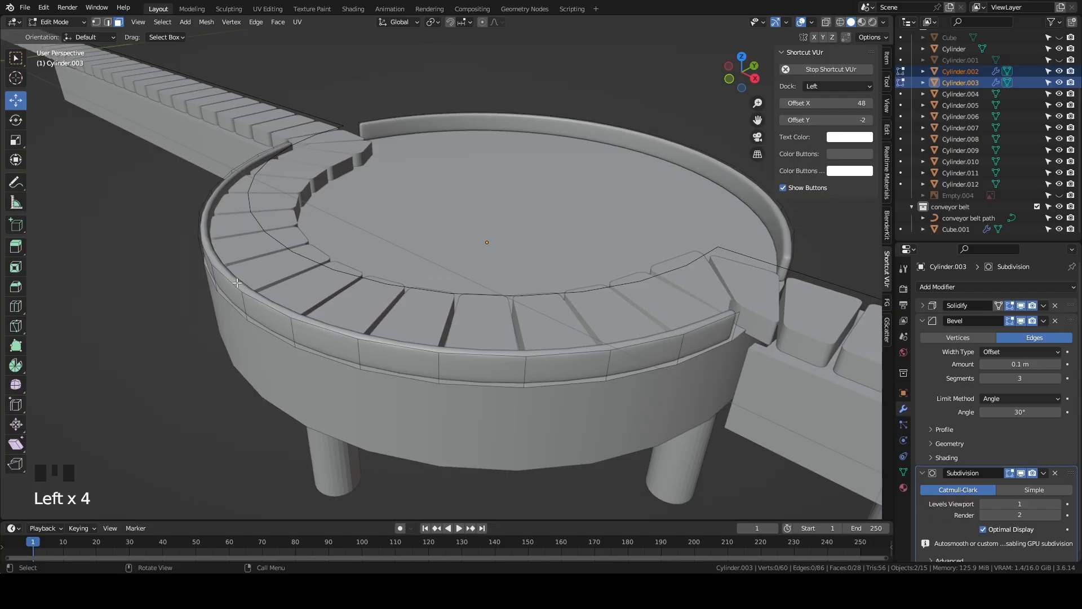
{"action": "left_click", "coordinate": [922, 321]}
{"action": "left_click", "coordinate": [923, 336]}
Raise the top edge loops of both rim pieces above the blocks, leave edit mode and deselect everything.
{"action": "left_click", "coordinate": [108, 23]}
{"action": "left_click", "coordinate": [335, 331], "text": "alt+shift"}
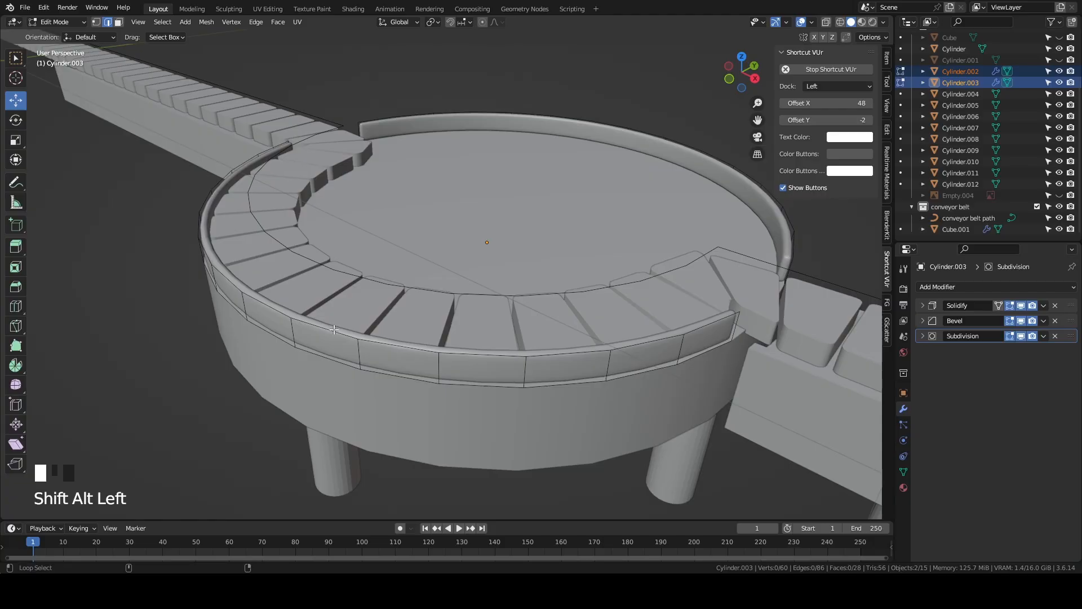
{"action": "middle_click_drag", "start_coordinate": [609, 130], "coordinate": [415, 341]}
{"action": "left_click", "coordinate": [373, 307], "text": "alt+shift"}
{"action": "middle_click_drag", "start_coordinate": [373, 307], "coordinate": [456, 304]}
{"action": "left_click_drag", "start_coordinate": [483, 179], "coordinate": [477, 160]}
{"action": "key", "text": "Tab"}
{"action": "scroll", "coordinate": [505, 186], "scroll_direction": "down", "scroll_amount": 3}
{"action": "left_click", "coordinate": [623, 155]}
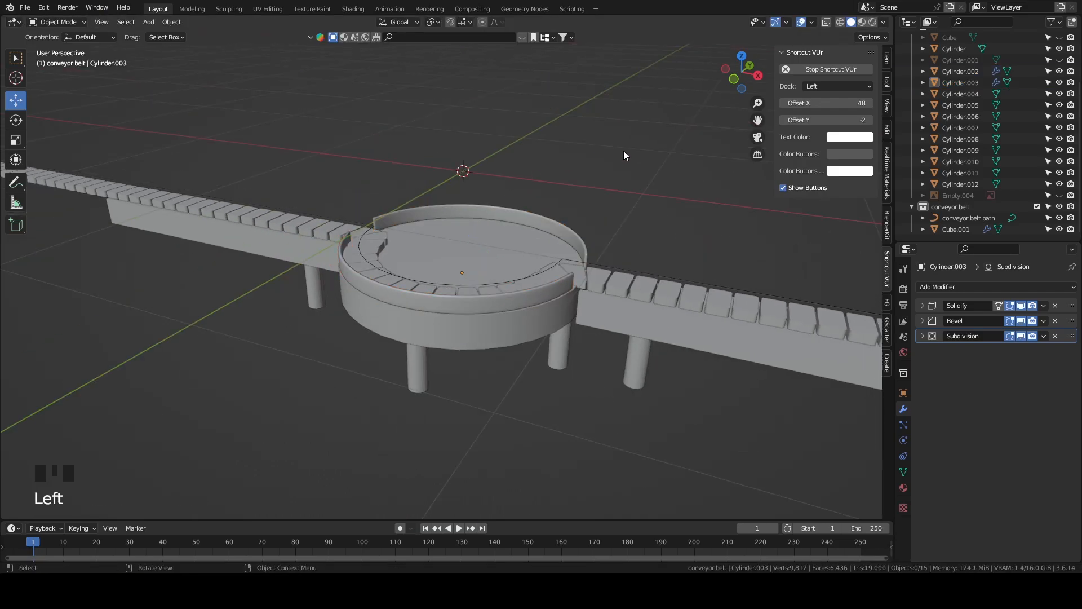
Switch to Material Preview and examine the mint green blocks around the podium's bend and along the walkway.
{"action": "left_click", "coordinate": [871, 22]}
{"action": "left_click", "coordinate": [862, 22]}
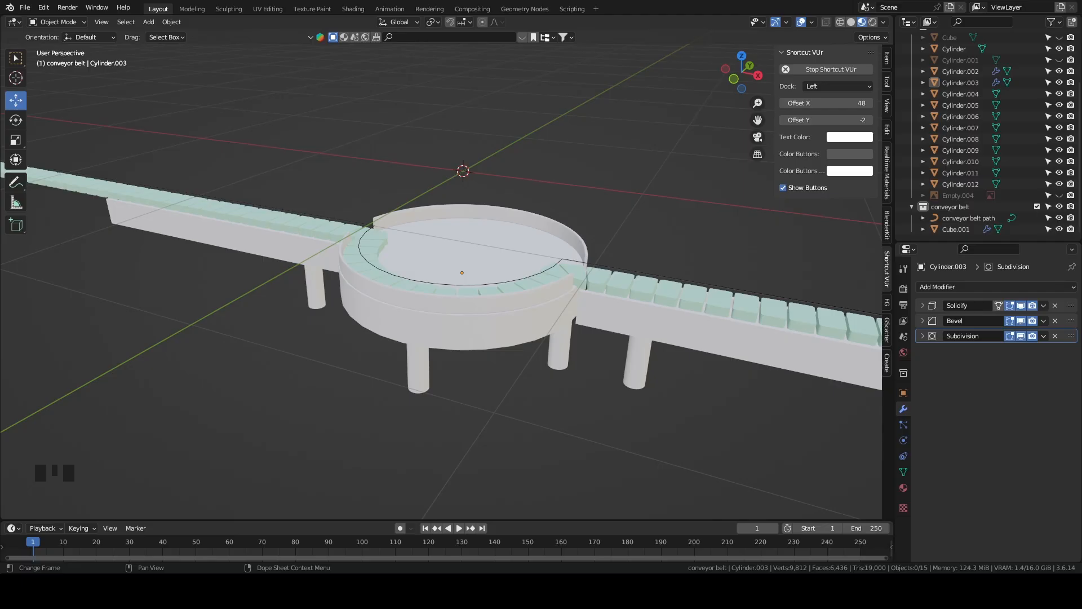
{"action": "middle_click_drag", "start_coordinate": [615, 203], "coordinate": [574, 245]}
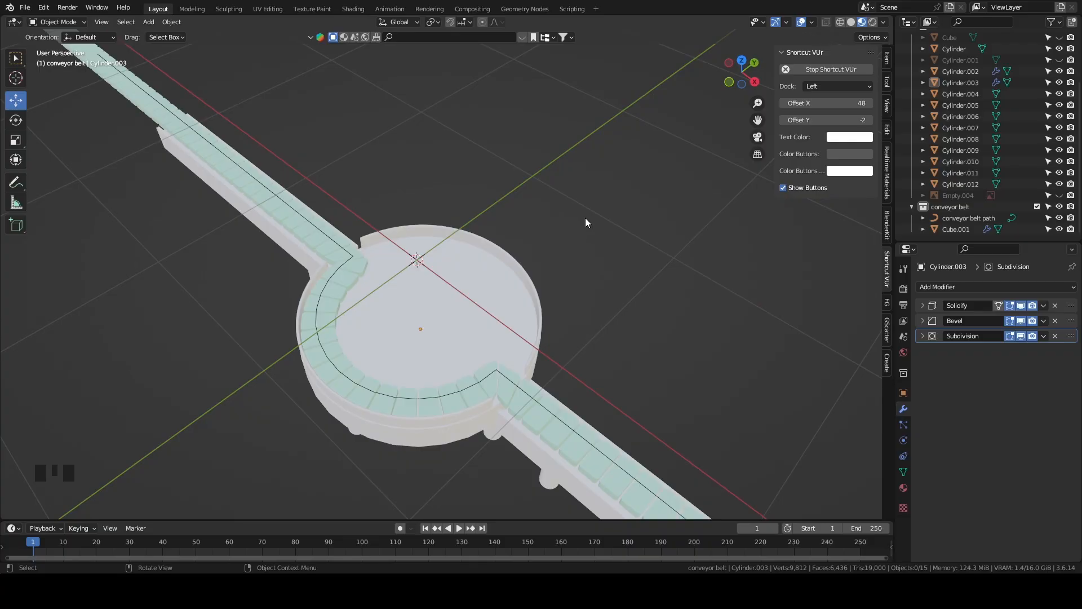
{"action": "middle_click_drag", "start_coordinate": [505, 299], "coordinate": [411, 286]}
{"action": "scroll", "coordinate": [556, 279], "scroll_direction": "down", "scroll_amount": 3}
{"action": "scroll", "coordinate": [469, 298], "scroll_direction": "up", "scroll_amount": 3}
{"action": "scroll", "coordinate": [512, 240], "scroll_direction": "up", "scroll_amount": 2}
{"action": "middle_click_drag", "start_coordinate": [513, 240], "coordinate": [506, 296], "text": "shift"}
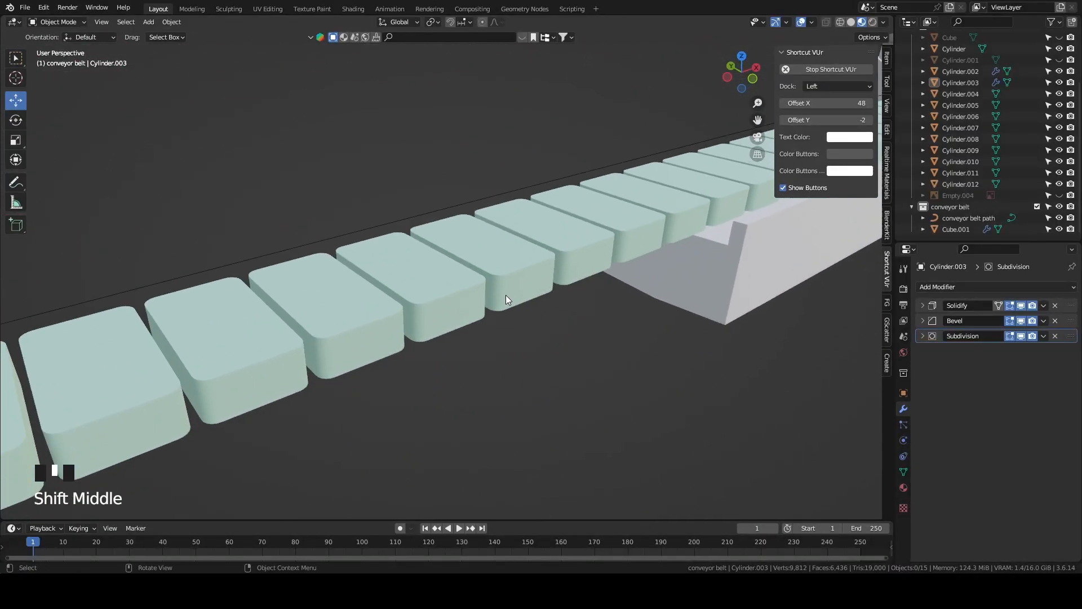
Select the conveyor blocks, Cube.001, and switch the viewport back to Solid shading.
{"action": "left_click", "coordinate": [509, 296]}
{"action": "left_click", "coordinate": [852, 22]}
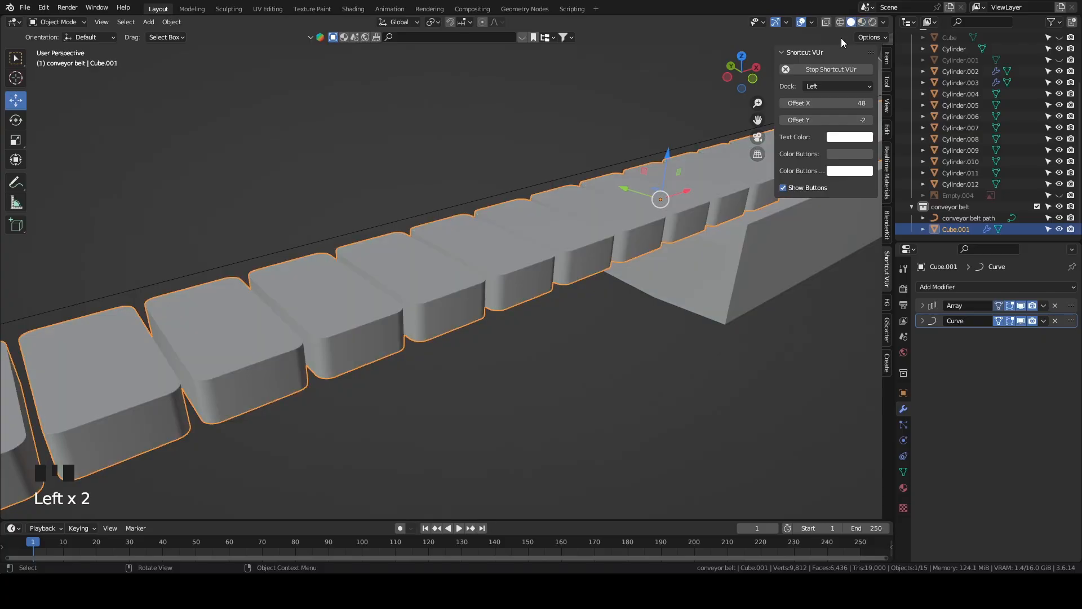
{"action": "left_click", "coordinate": [812, 22]}
{"action": "left_click", "coordinate": [786, 239]}
{"action": "left_click", "coordinate": [786, 239]}
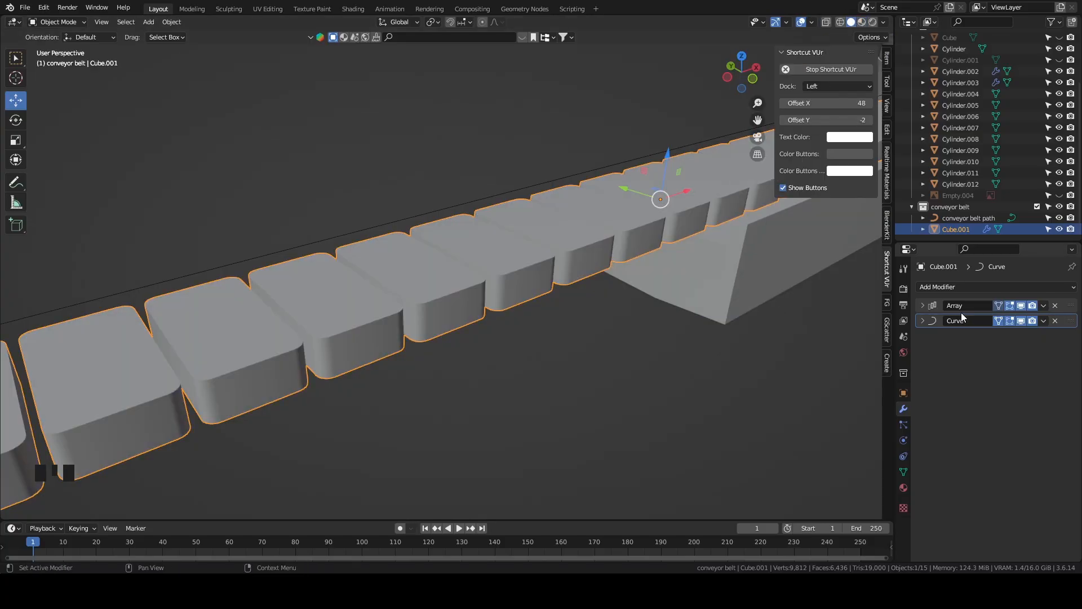
Try a Bevel modifier on Cube.001 with a 0.27 m amount and 2 segments, and remove it.
{"action": "left_click", "coordinate": [932, 290]}
{"action": "left_click", "coordinate": [881, 328]}
{"action": "scroll", "coordinate": [591, 259], "scroll_direction": "up", "scroll_amount": 3}
{"action": "scroll", "coordinate": [600, 261], "scroll_direction": "up", "scroll_amount": 1}
{"action": "scroll", "coordinate": [608, 259], "scroll_direction": "down", "scroll_amount": 1}
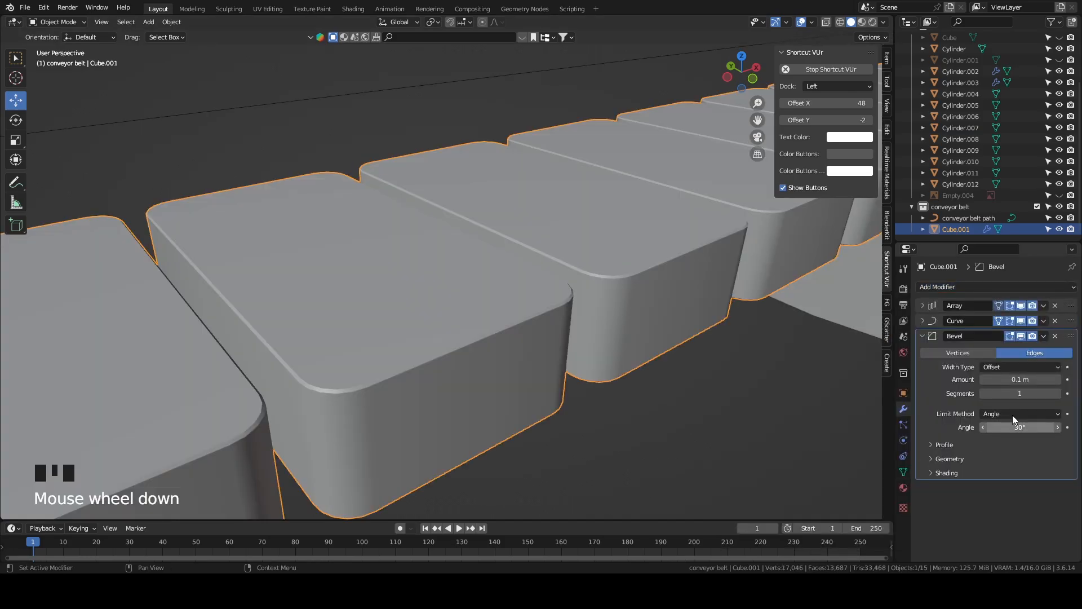
{"action": "mouse_move", "coordinate": [1010, 391]}
{"action": "left_mouse_down"}
{"action": "mouse_move", "coordinate": [1031, 391]}
{"action": "mouse_move", "coordinate": [1010, 381]}
{"action": "mouse_move", "coordinate": [1020, 381]}
{"action": "mouse_move", "coordinate": [996, 393]}
{"action": "mouse_move", "coordinate": [1006, 393]}
{"action": "left_mouse_up"}
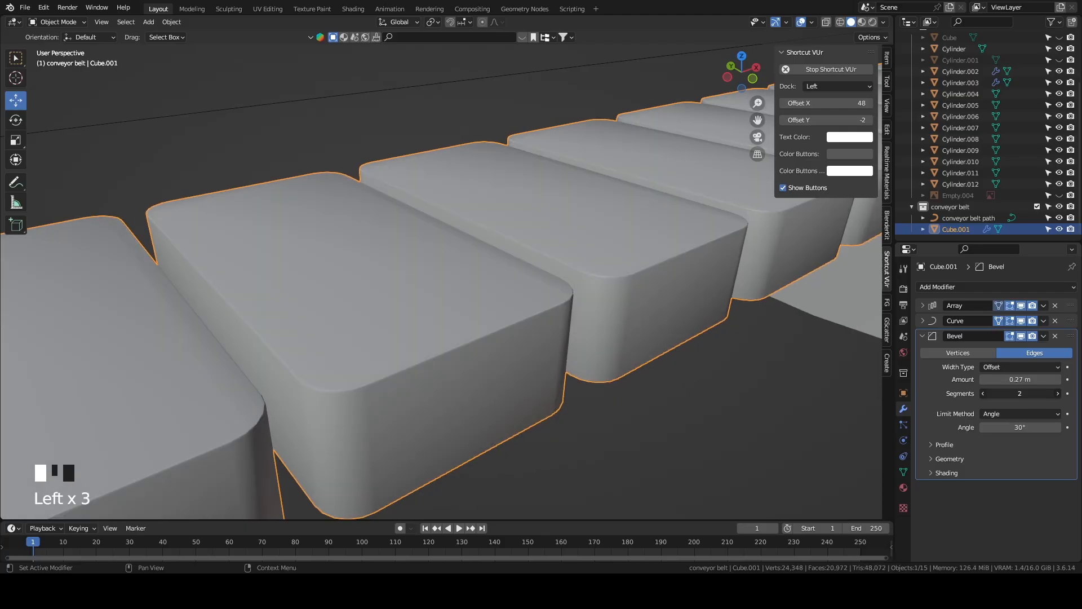
{"action": "left_click", "coordinate": [1056, 336]}
Try a Subdivision Surface modifier on Cube.001 with the viewport level set to 2.
{"action": "left_click", "coordinate": [966, 288]}
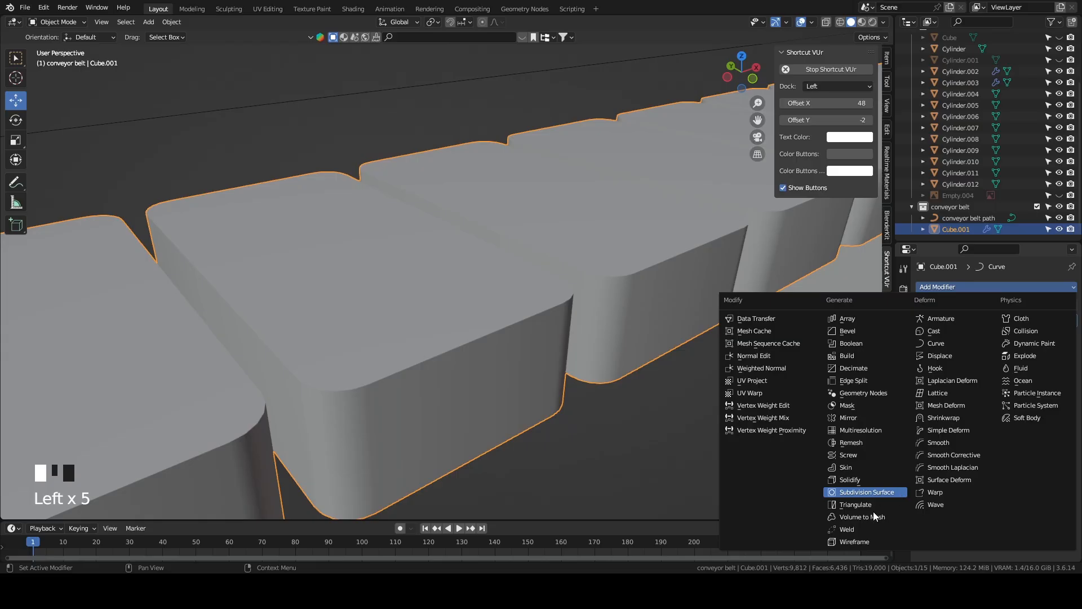
{"action": "key", "text": "Return"}
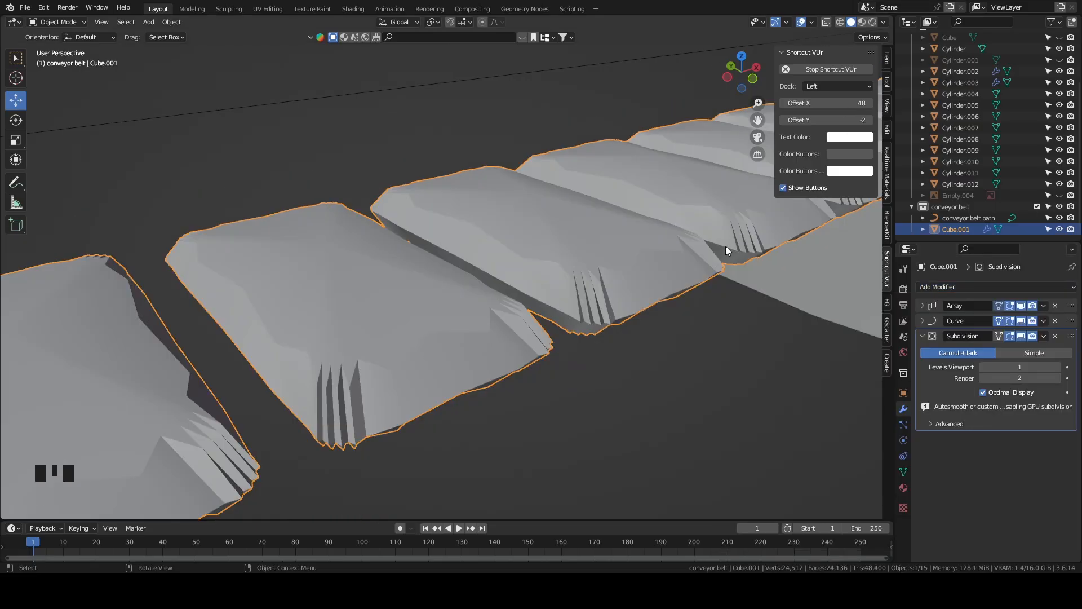
{"action": "scroll", "coordinate": [728, 247], "scroll_direction": "down", "scroll_amount": 2}
{"action": "left_click", "coordinate": [1056, 367]}
{"action": "scroll", "coordinate": [752, 294], "scroll_direction": "up", "scroll_amount": 2}
Turn off the Curve and Array modifiers in the viewport to inspect the subdivision on a single block.
{"action": "left_click", "coordinate": [1020, 320]}
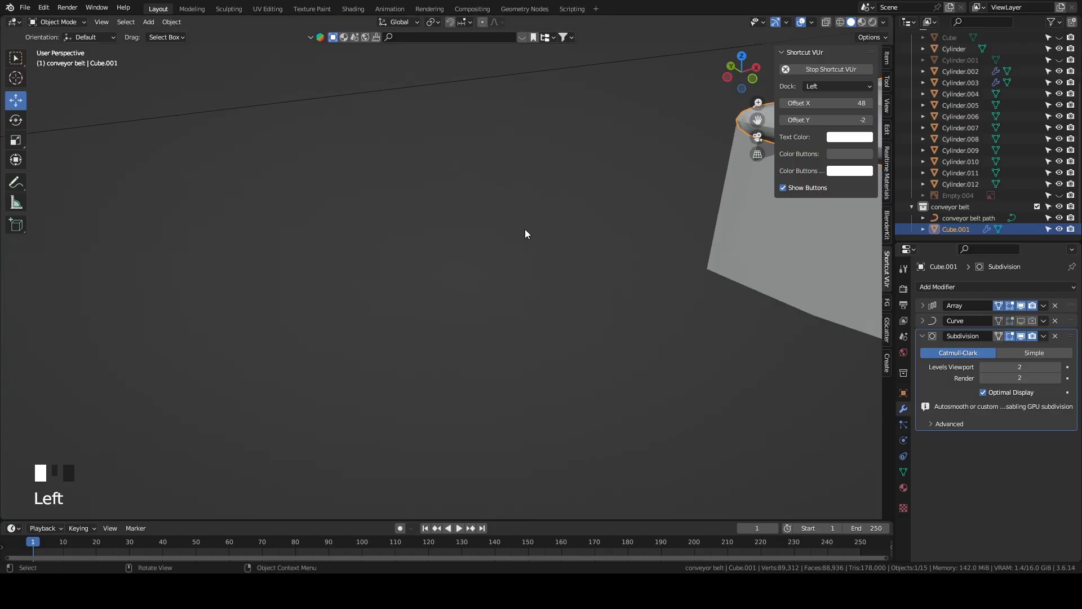
{"action": "key", "text": "grave"}
{"action": "scroll", "coordinate": [563, 275], "scroll_direction": "up", "scroll_amount": 6}
{"action": "middle_click_drag", "start_coordinate": [563, 275], "coordinate": [609, 240], "text": "shift"}
{"action": "scroll", "coordinate": [609, 240], "scroll_direction": "up", "scroll_amount": 1}
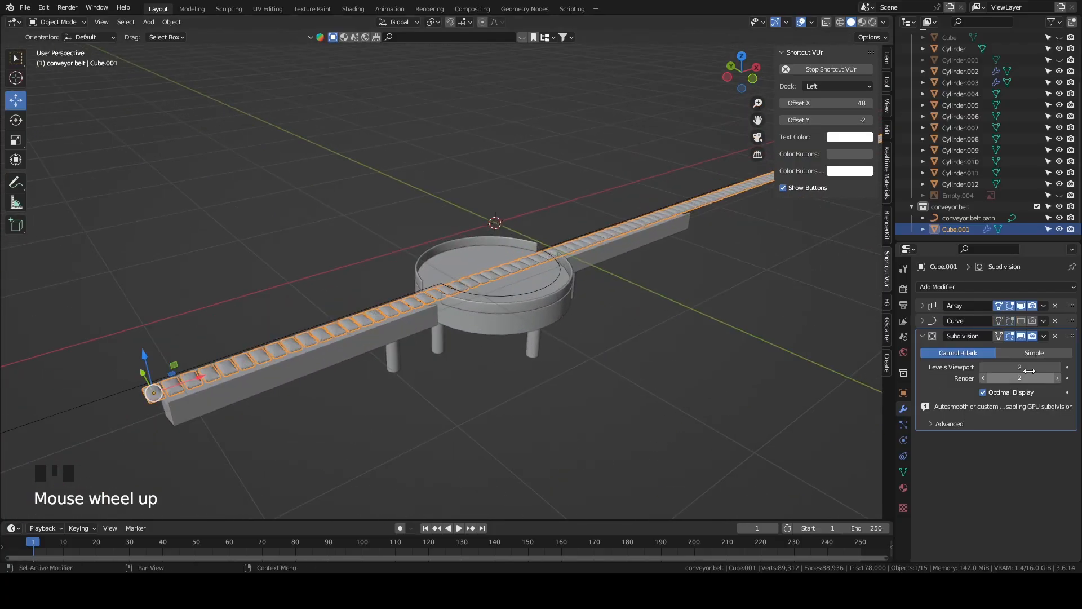
{"action": "left_click", "coordinate": [1021, 305]}
{"action": "key", "text": "grave"}
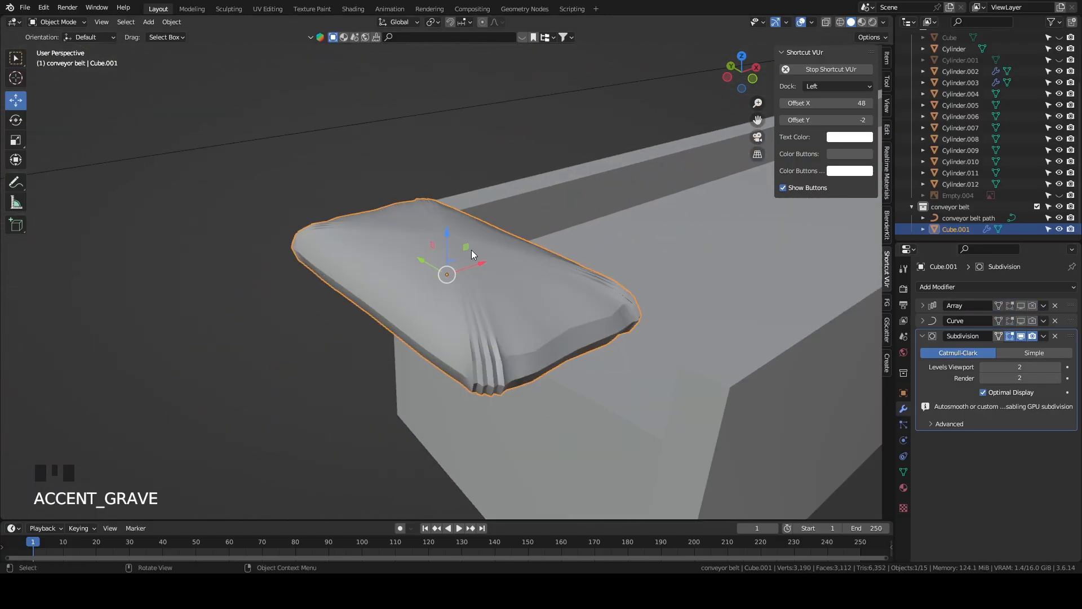
{"action": "scroll", "coordinate": [472, 250], "scroll_direction": "up", "scroll_amount": 2}
Move the Subdivision modifier to first place, add a Bevel modifier and move it ahead of the subdivision.
{"action": "left_click", "coordinate": [1043, 336]}
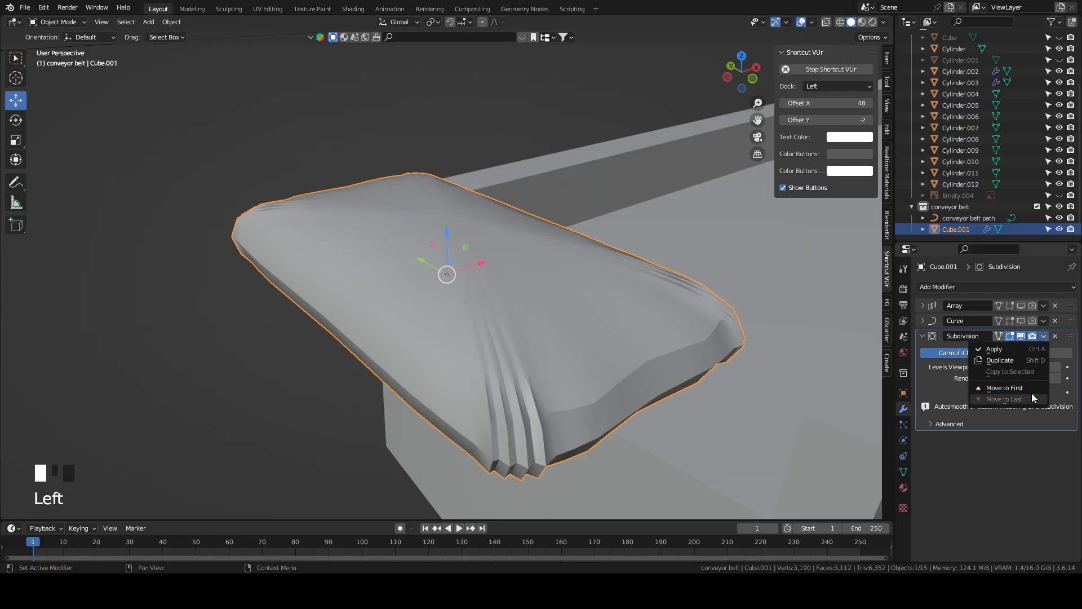
{"action": "left_click", "coordinate": [1031, 387]}
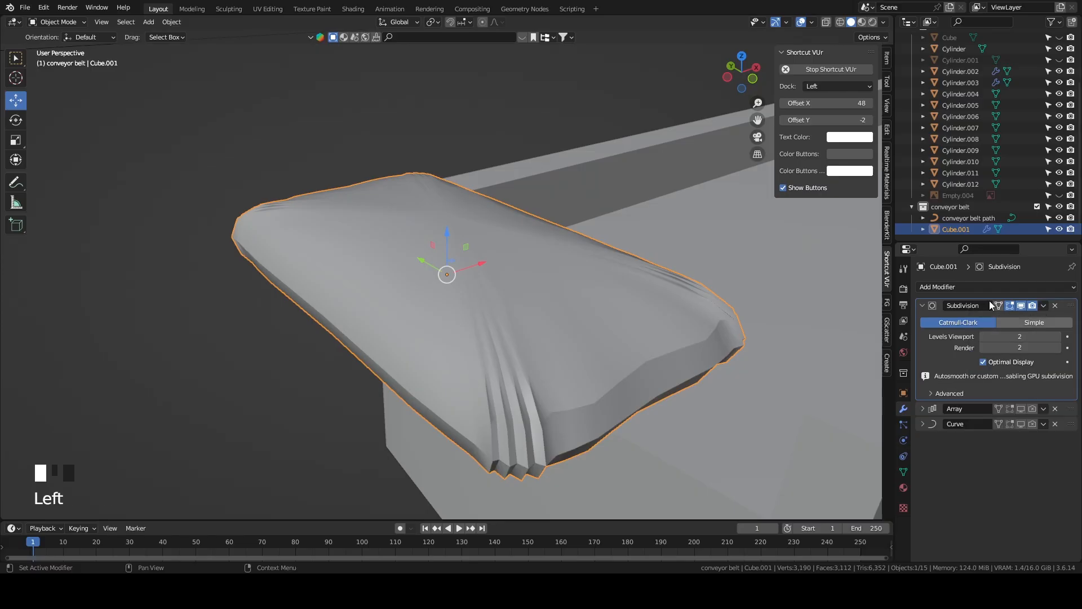
{"action": "left_click", "coordinate": [948, 293]}
{"action": "left_click", "coordinate": [897, 321]}
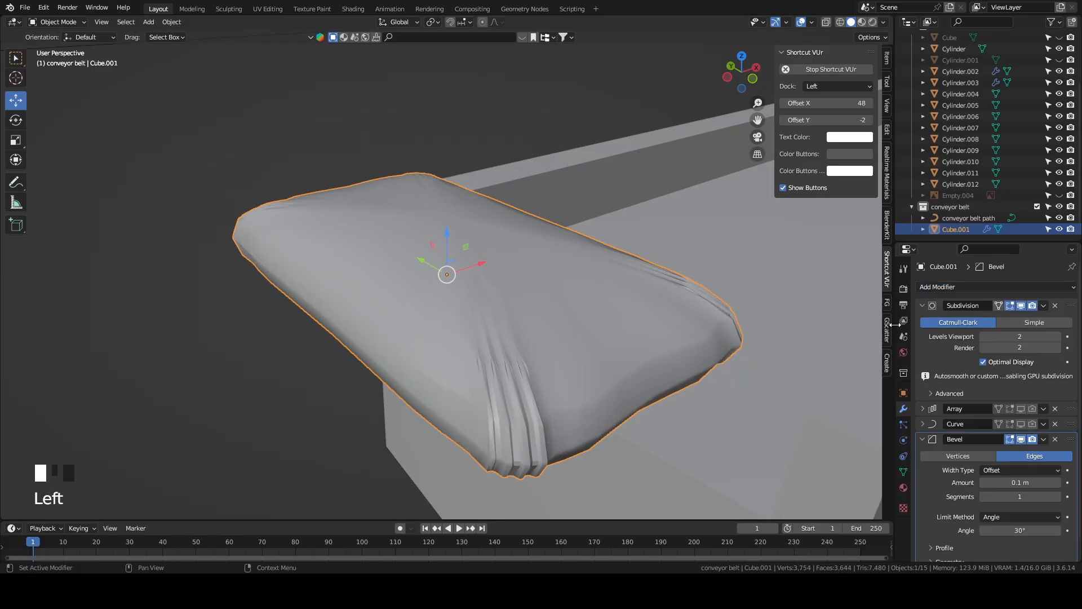
{"action": "left_click", "coordinate": [1046, 441]}
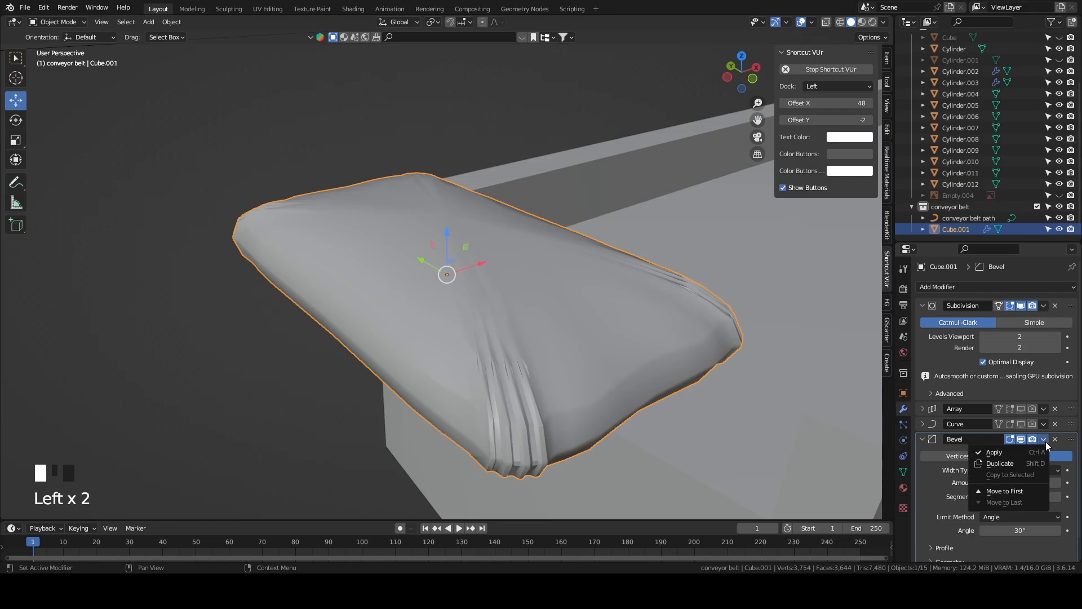
{"action": "left_click", "coordinate": [1025, 488]}
{"action": "middle_click_drag", "start_coordinate": [676, 349], "coordinate": [625, 321]}
{"action": "scroll", "coordinate": [626, 321], "scroll_direction": "down", "scroll_amount": 4}
{"action": "left_click", "coordinate": [923, 305]}
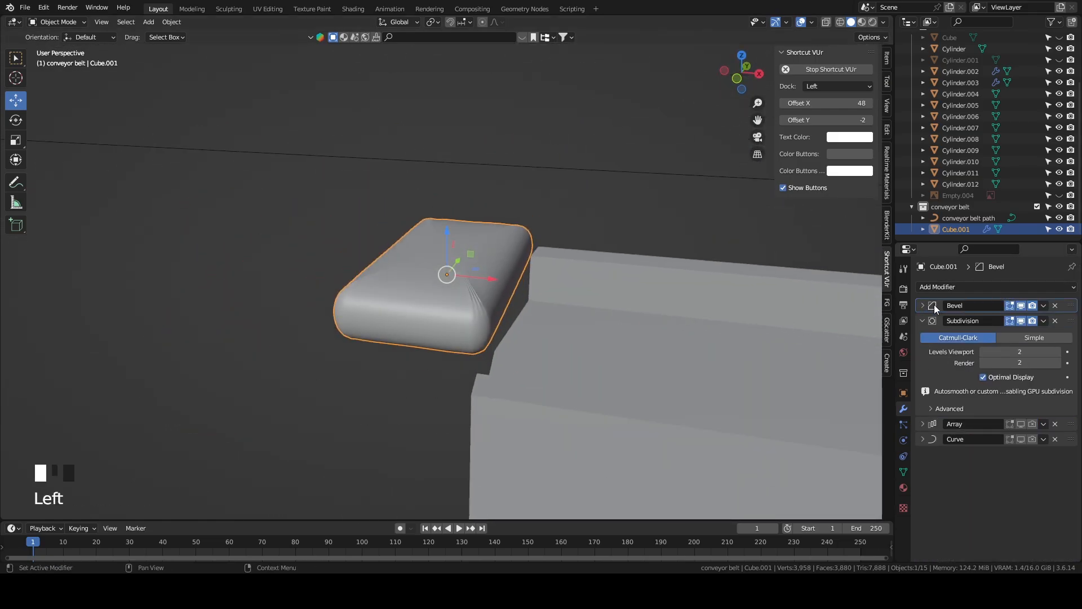
Remove the Bevel and Subdivision modifiers and turn the Array and Curve modifiers back on.
{"action": "left_click", "coordinate": [1056, 306]}
{"action": "left_click", "coordinate": [1055, 307]}
{"action": "left_click_drag", "start_coordinate": [1028, 319], "coordinate": [997, 305]}
{"action": "middle_click_drag", "start_coordinate": [507, 270], "coordinate": [872, 299]}
{"action": "scroll", "coordinate": [558, 262], "scroll_direction": "up", "scroll_amount": 3}
{"action": "scroll", "coordinate": [601, 275], "scroll_direction": "up", "scroll_amount": 1}
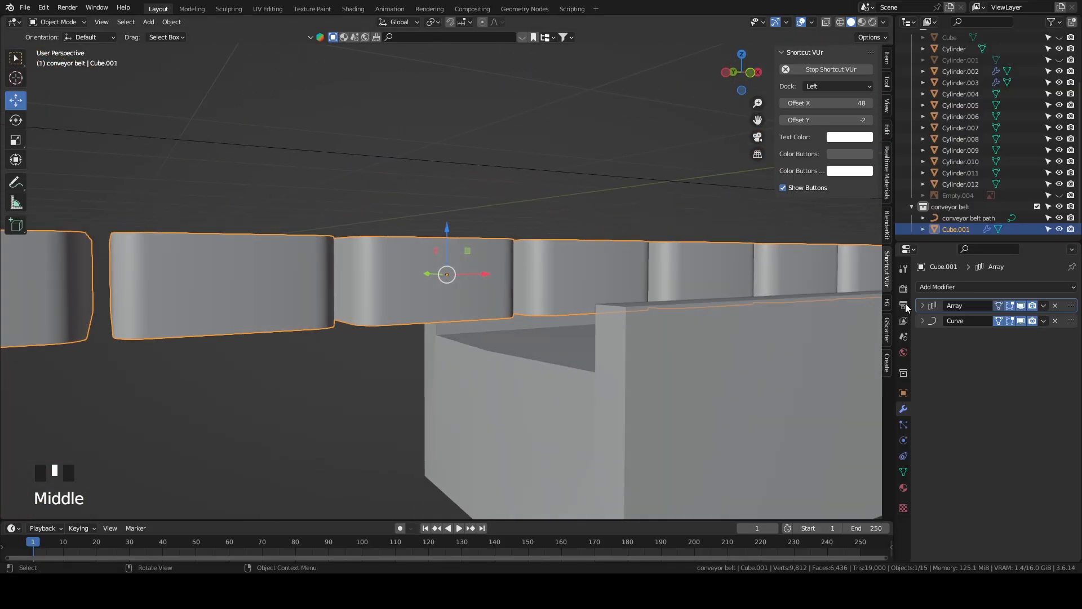
Turn off the Array and Curve modifiers and select the single block's top and bottom edge loops in edit mode.
{"action": "left_click_drag", "start_coordinate": [1032, 320], "coordinate": [1007, 303]}
{"action": "key", "text": "grave"}
{"action": "middle_click_drag", "start_coordinate": [722, 387], "coordinate": [613, 311]}
{"action": "key", "text": "Tab"}
{"action": "left_click", "coordinate": [162, 21]}
{"action": "left_click", "coordinate": [192, 48]}
{"action": "left_click", "coordinate": [535, 318], "text": "alt+shift"}
{"action": "left_click", "coordinate": [570, 389], "text": "alt+shift"}
{"action": "middle_click_drag", "start_coordinate": [571, 388], "coordinate": [322, 97]}
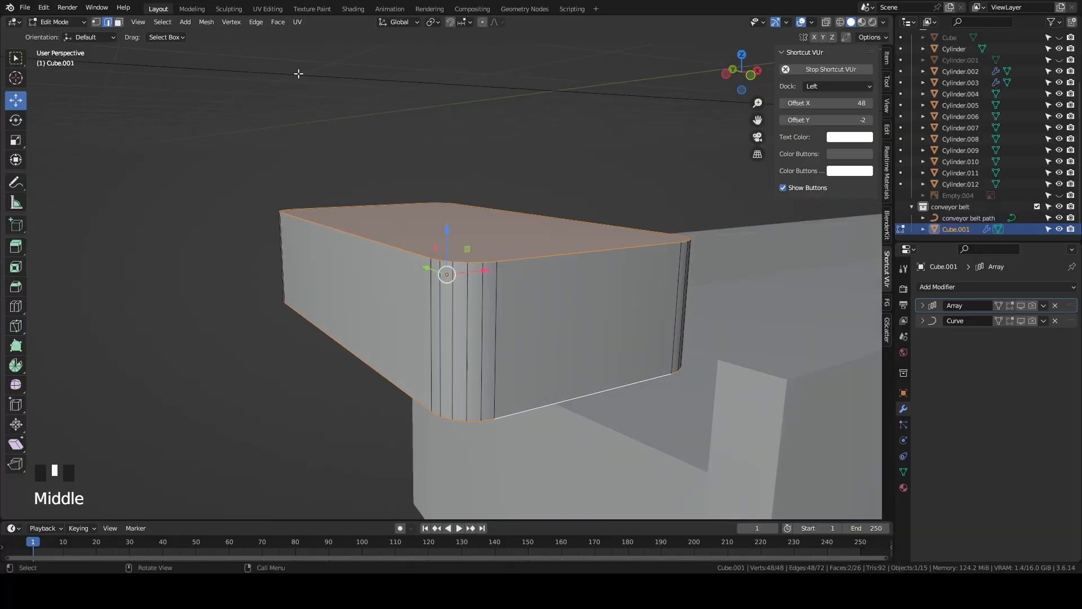
Bevel the block's top and bottom edge loops with 5 segments and leave edit mode.
{"action": "left_click", "coordinate": [256, 22]}
{"action": "left_click", "coordinate": [279, 46]}
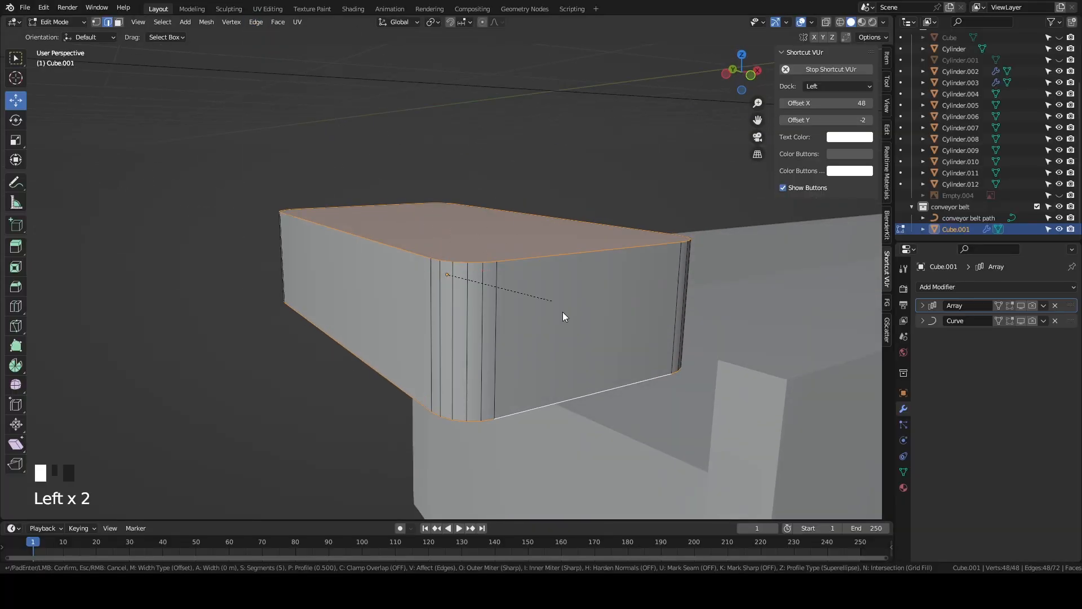
{"action": "left_click", "coordinate": [722, 388]}
{"action": "middle_click_drag", "start_coordinate": [723, 387], "coordinate": [565, 338]}
{"action": "key", "text": "Tab"}
{"action": "scroll", "coordinate": [674, 312], "scroll_direction": "down", "scroll_amount": 6}
Turn the Array and Curve modifiers of the blocks back on and deselect everything.
{"action": "left_click", "coordinate": [1020, 305]}
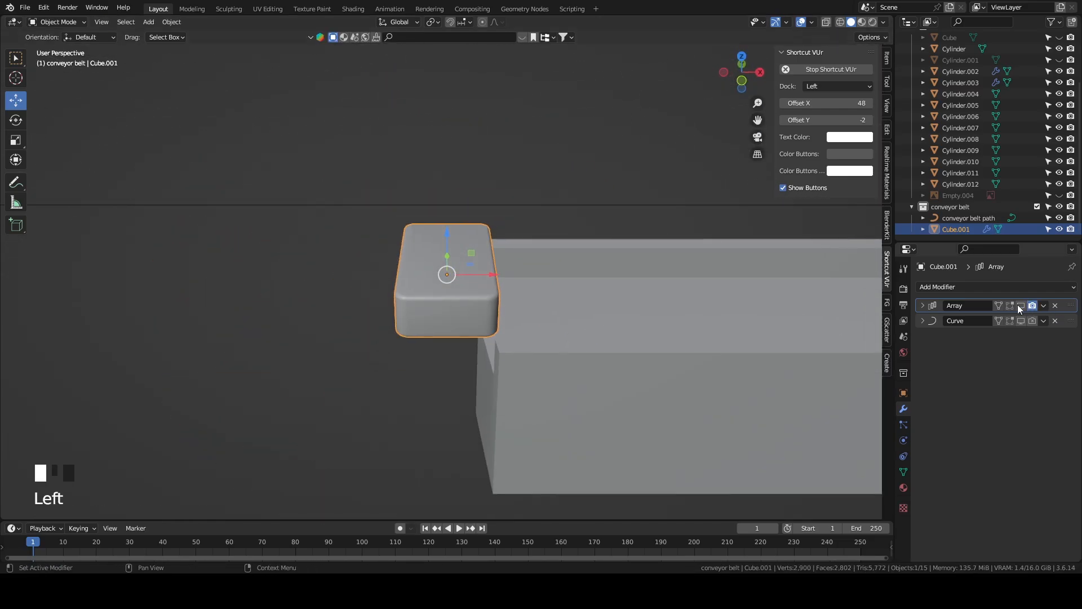
{"action": "left_click", "coordinate": [1030, 320]}
{"action": "left_click", "coordinate": [1020, 320]}
{"action": "scroll", "coordinate": [637, 286], "scroll_direction": "down", "scroll_amount": 8}
{"action": "middle_click_drag", "start_coordinate": [638, 281], "coordinate": [571, 300], "text": "shift"}
{"action": "left_click", "coordinate": [679, 339]}
{"action": "middle_click_drag", "start_coordinate": [681, 338], "coordinate": [455, 294]}
Enter edit mode on the walkway Cylinder.009 and clear its mesh selection.
{"action": "scroll", "coordinate": [499, 243], "scroll_direction": "up", "scroll_amount": 2}
{"action": "left_click", "coordinate": [499, 243]}
{"action": "middle_click_drag", "start_coordinate": [498, 243], "coordinate": [444, 299], "text": "shift"}
{"action": "key", "text": "Tab"}
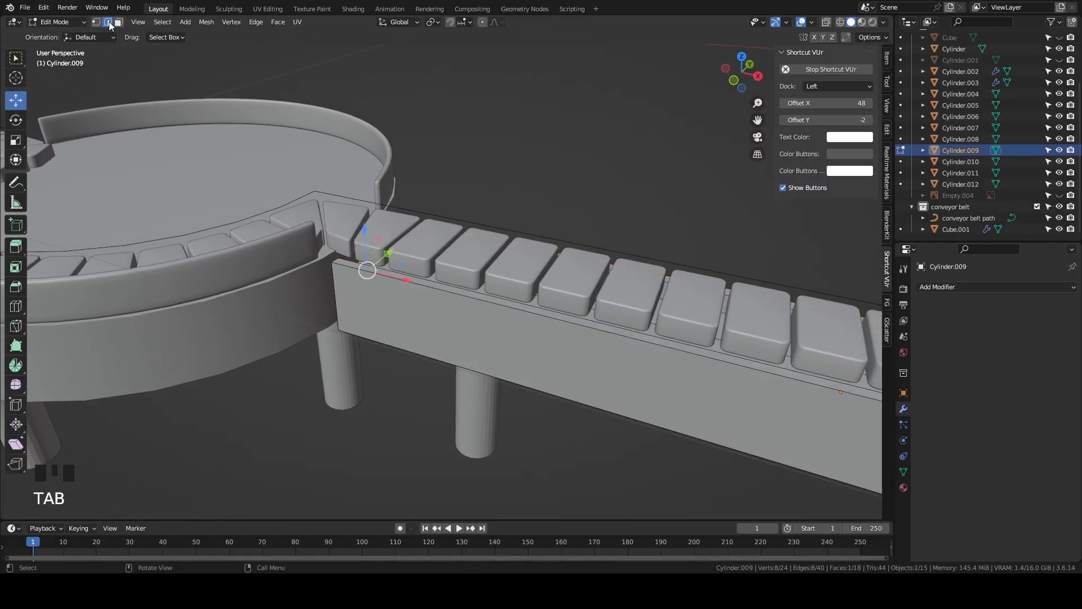
{"action": "left_click", "coordinate": [162, 22]}
{"action": "left_click", "coordinate": [175, 56]}
{"action": "middle_click_drag", "start_coordinate": [462, 338], "coordinate": [494, 370]}
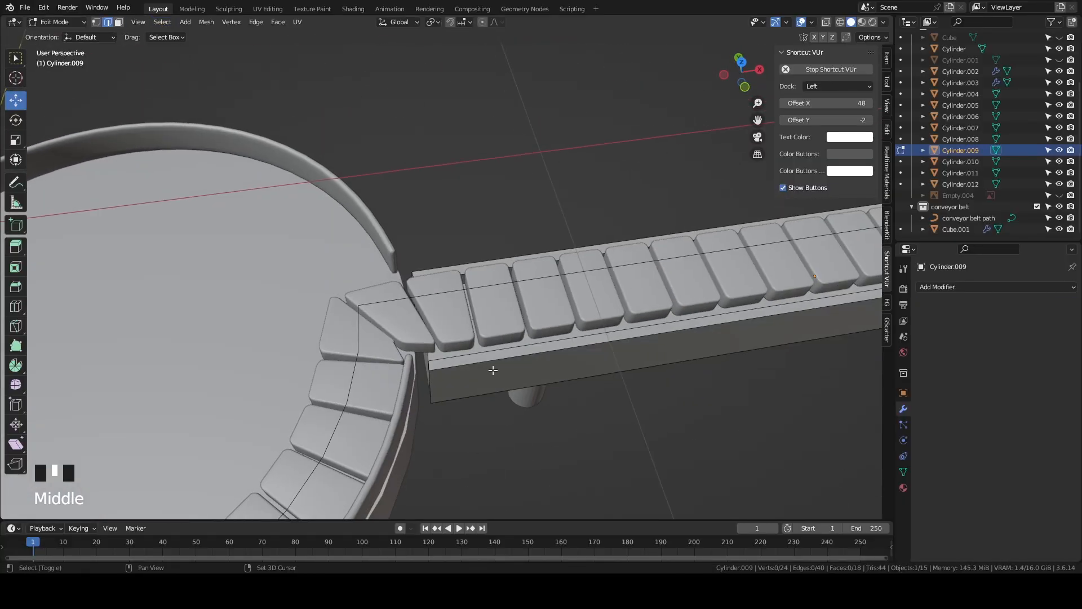
Select the narrow top faces of both side walls of the walkway in face mode.
{"action": "left_click", "coordinate": [118, 22]}
{"action": "middle_click_drag", "start_coordinate": [304, 186], "coordinate": [337, 249]}
{"action": "scroll", "coordinate": [372, 243], "scroll_direction": "up", "scroll_amount": 4}
{"action": "left_click", "coordinate": [316, 252], "text": "shift"}
{"action": "left_click", "coordinate": [396, 202], "text": "shift"}
{"action": "middle_click_drag", "start_coordinate": [398, 217], "coordinate": [488, 222]}
{"action": "middle_click_drag", "start_coordinate": [341, 259], "coordinate": [294, 285]}
{"action": "mouse_move", "coordinate": [411, 222]}
{"action": "middle_mouse_down"}
{"action": "mouse_move", "coordinate": [371, 244]}
{"action": "mouse_move", "coordinate": [422, 207]}
{"action": "middle_mouse_up"}
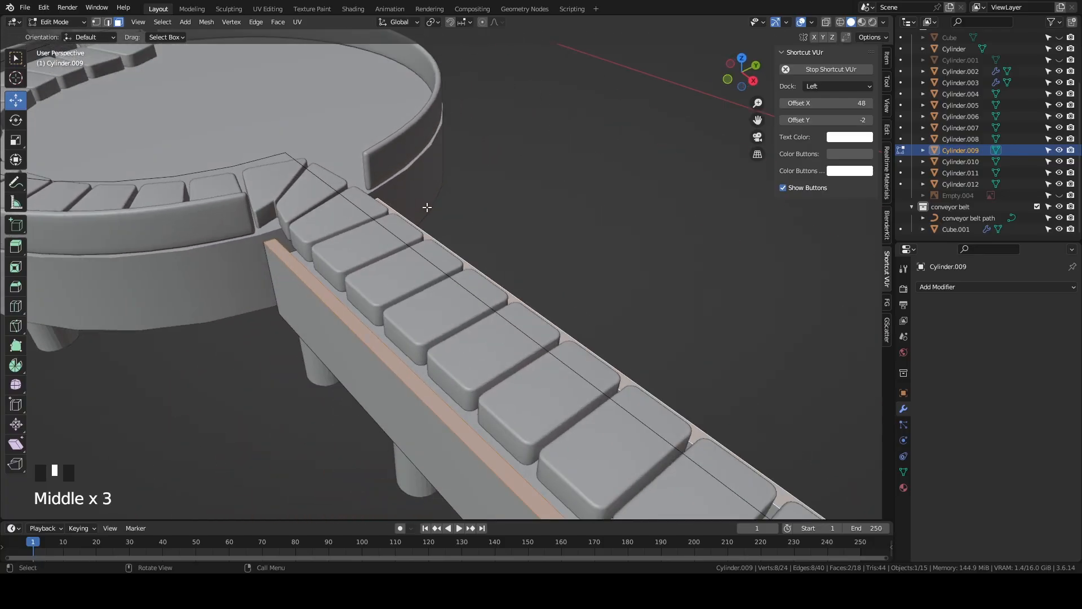
Duplicate the two wall-top faces in place, separate them into their own object and leave edit mode.
{"action": "key", "text": "shift+d"}
{"action": "right_click", "coordinate": [544, 80]}
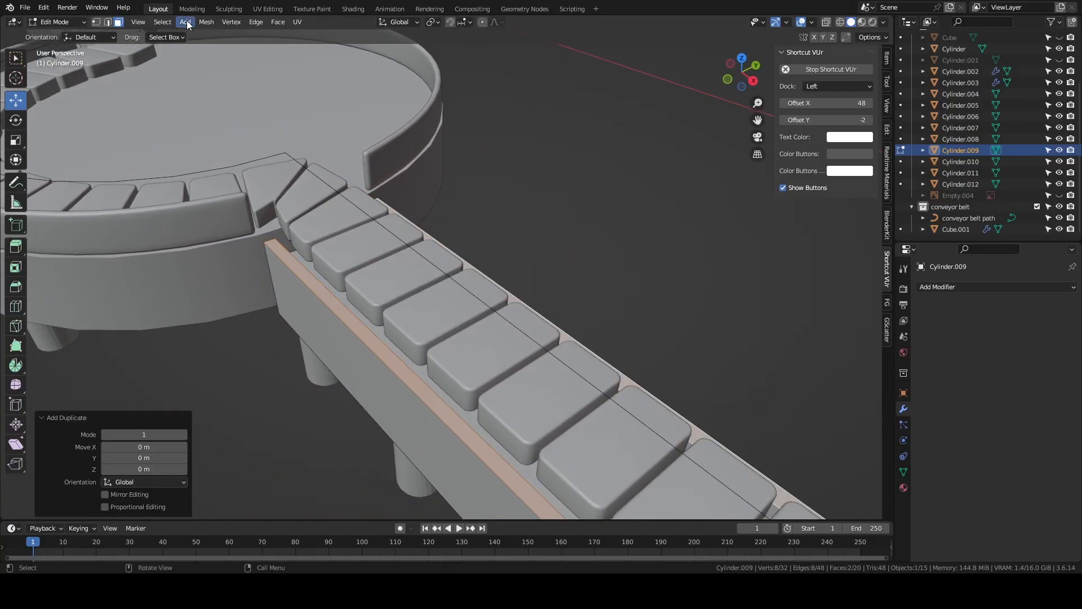
{"action": "left_click", "coordinate": [208, 21]}
{"action": "mouse_move", "coordinate": [260, 102]}
{"action": "mouse_move", "coordinate": [251, 125]}
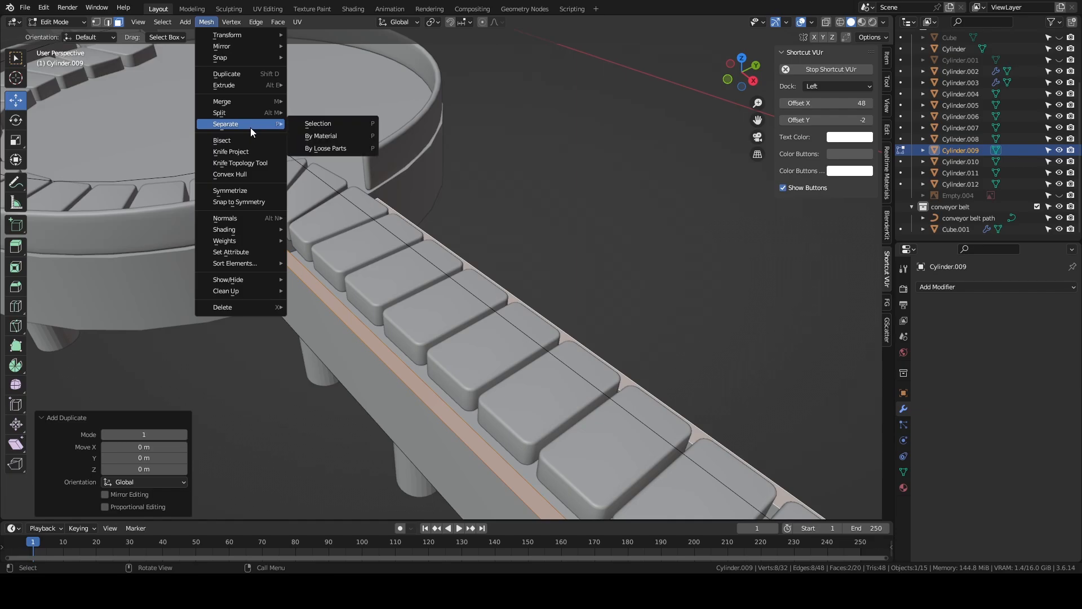
{"action": "left_click", "coordinate": [318, 123]}
{"action": "middle_click_drag", "start_coordinate": [318, 124], "coordinate": [434, 167]}
{"action": "key", "text": "Tab"}
Check the walkway pieces and the listed cylinders one by one to identify the separated strips.
{"action": "left_click", "coordinate": [349, 262]}
{"action": "left_click", "coordinate": [377, 236]}
{"action": "middle_click_drag", "start_coordinate": [377, 237], "coordinate": [879, 223]}
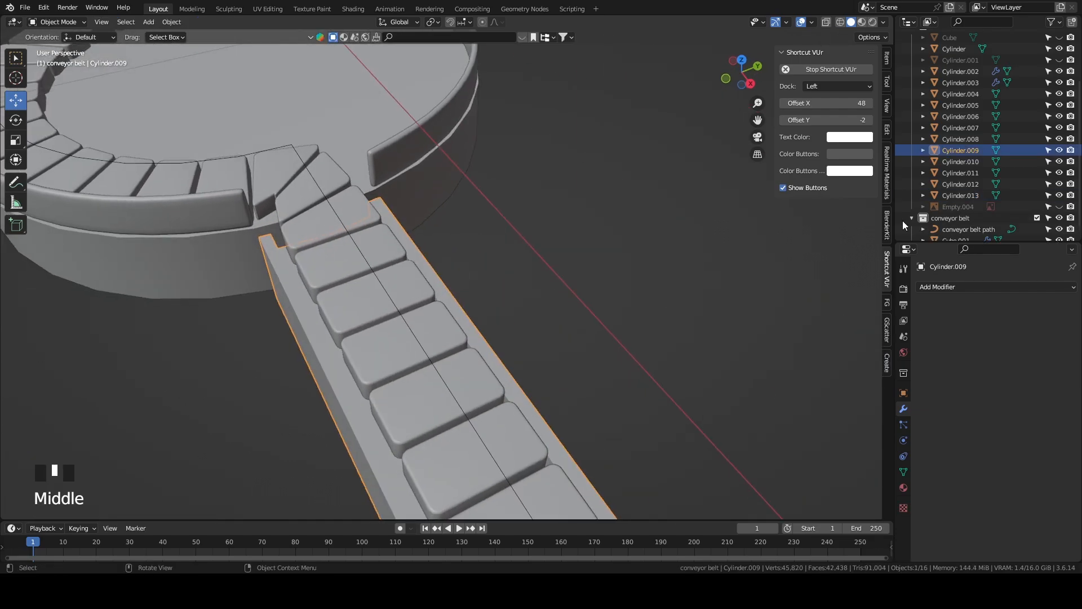
{"action": "left_click", "coordinate": [959, 161]}
{"action": "left_click", "coordinate": [959, 173]}
{"action": "left_click", "coordinate": [961, 184]}
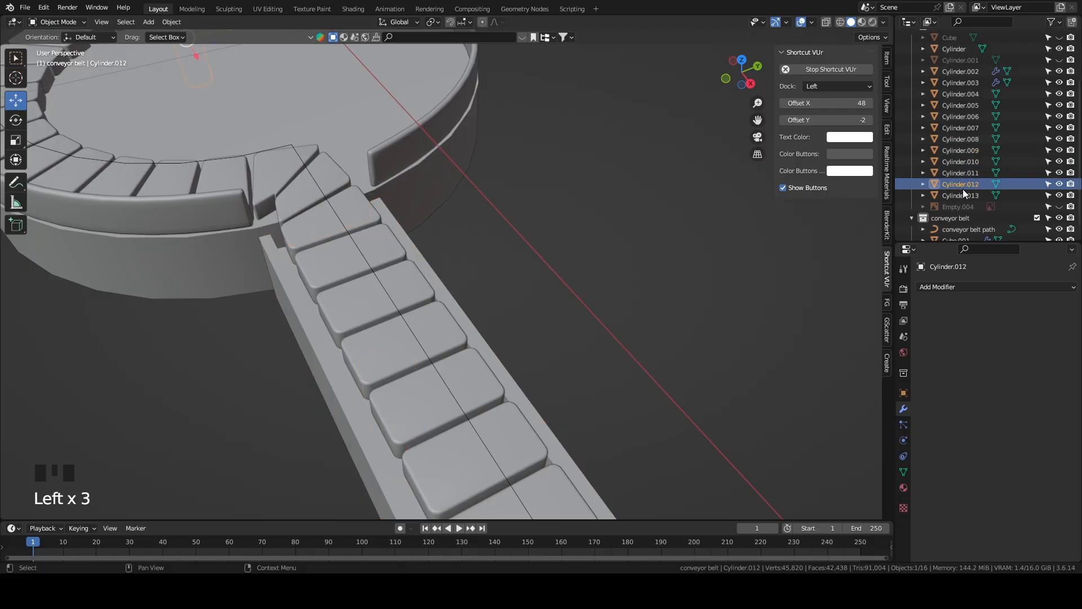
{"action": "left_click", "coordinate": [948, 116]}
{"action": "left_click", "coordinate": [957, 93]}
{"action": "left_click", "coordinate": [379, 210]}
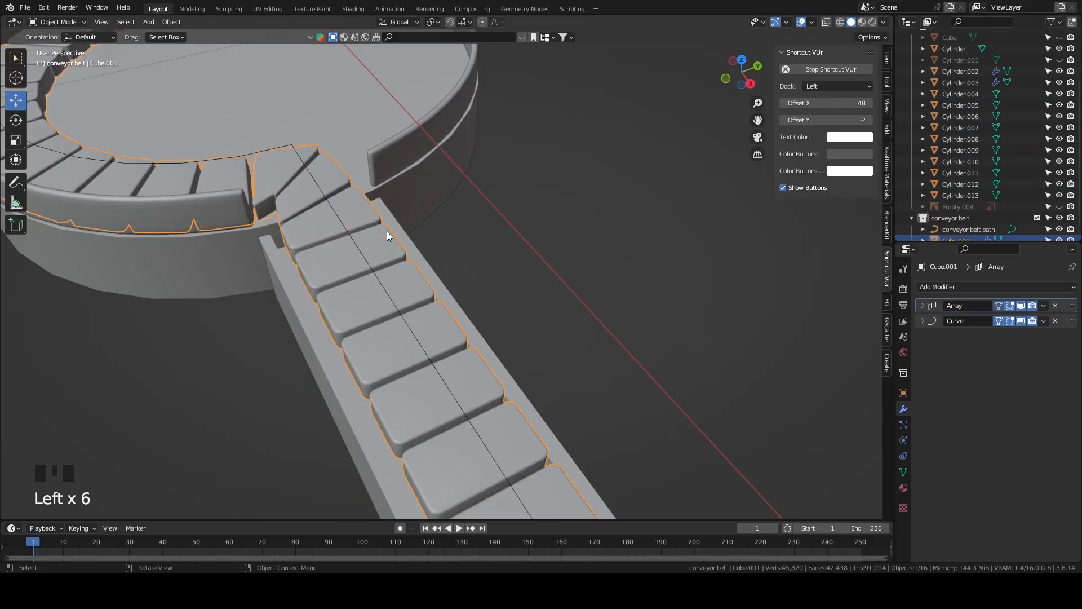
Hide the walkway Cylinder.009 and select all faces of the separated strips, Cylinder.013, in edit mode.
{"action": "left_click", "coordinate": [311, 334]}
{"action": "middle_click_drag", "start_coordinate": [311, 334], "coordinate": [470, 304]}
{"action": "key", "text": "h"}
{"action": "left_click", "coordinate": [363, 278]}
{"action": "key", "text": "Tab"}
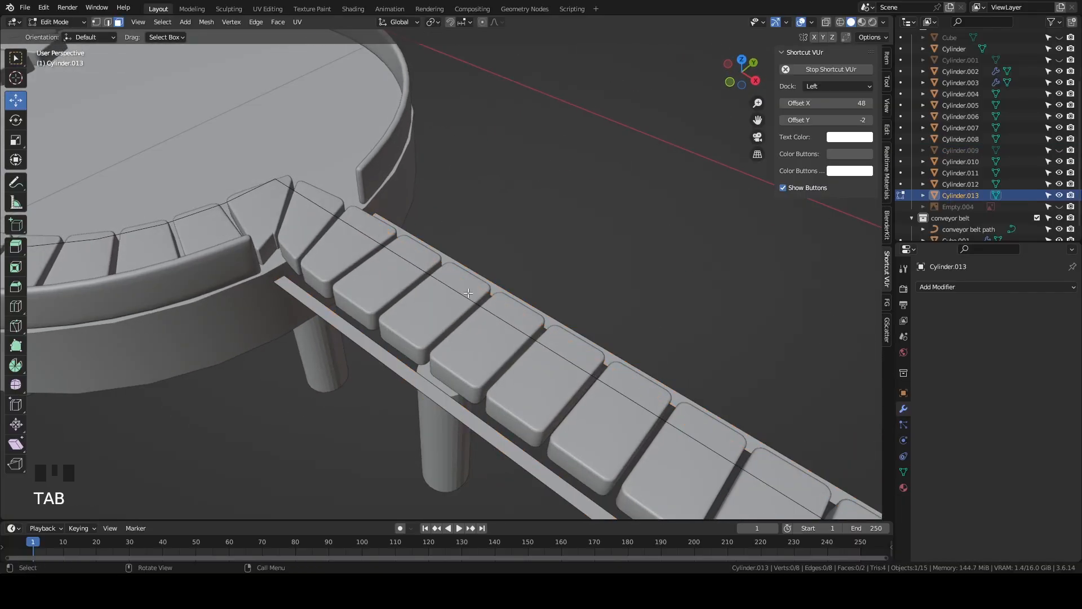
{"action": "left_click", "coordinate": [163, 22]}
{"action": "left_click", "coordinate": [180, 43]}
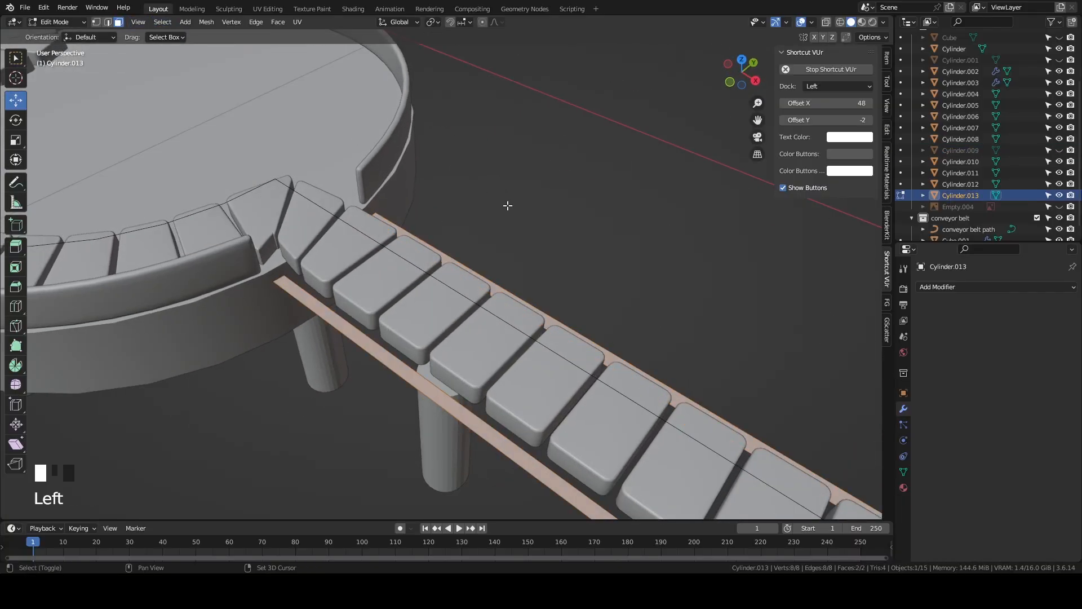
Extrude both strips upward by about 0.1 m to form side rails along the blocks.
{"action": "scroll", "coordinate": [385, 196], "scroll_direction": "down", "scroll_amount": 2}
{"action": "middle_click_drag", "start_coordinate": [385, 195], "coordinate": [411, 164]}
{"action": "scroll", "coordinate": [411, 164], "scroll_direction": "down", "scroll_amount": 1}
{"action": "key", "text": "e"}
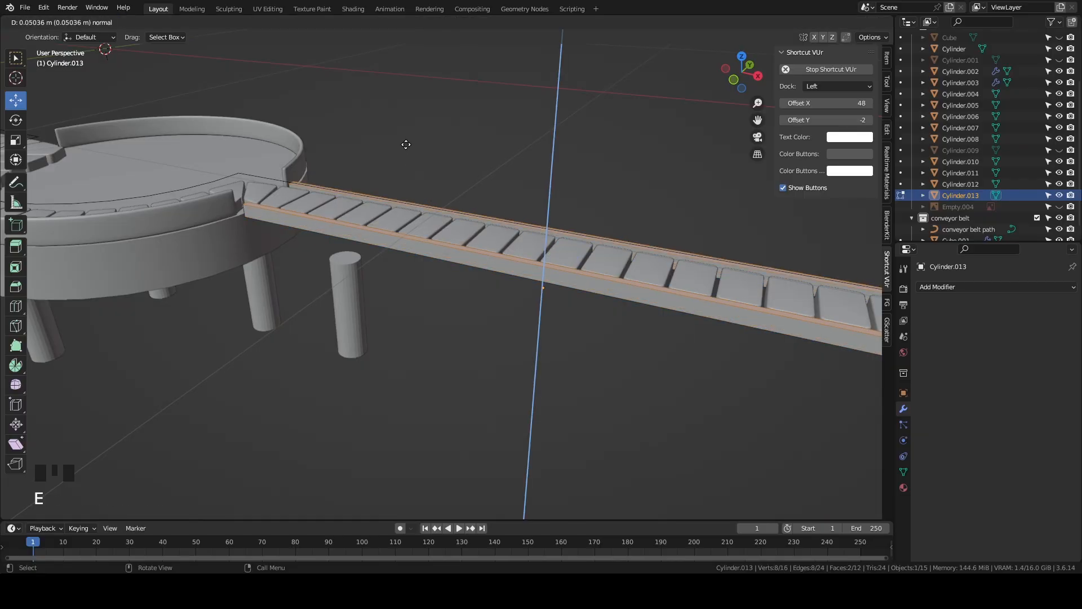
{"action": "left_click", "coordinate": [399, 183]}
{"action": "key", "text": "KP_1"}
{"action": "key", "text": "grave"}
{"action": "left_click", "coordinate": [630, 356]}
{"action": "middle_click_drag", "start_coordinate": [403, 249], "coordinate": [339, 290]}
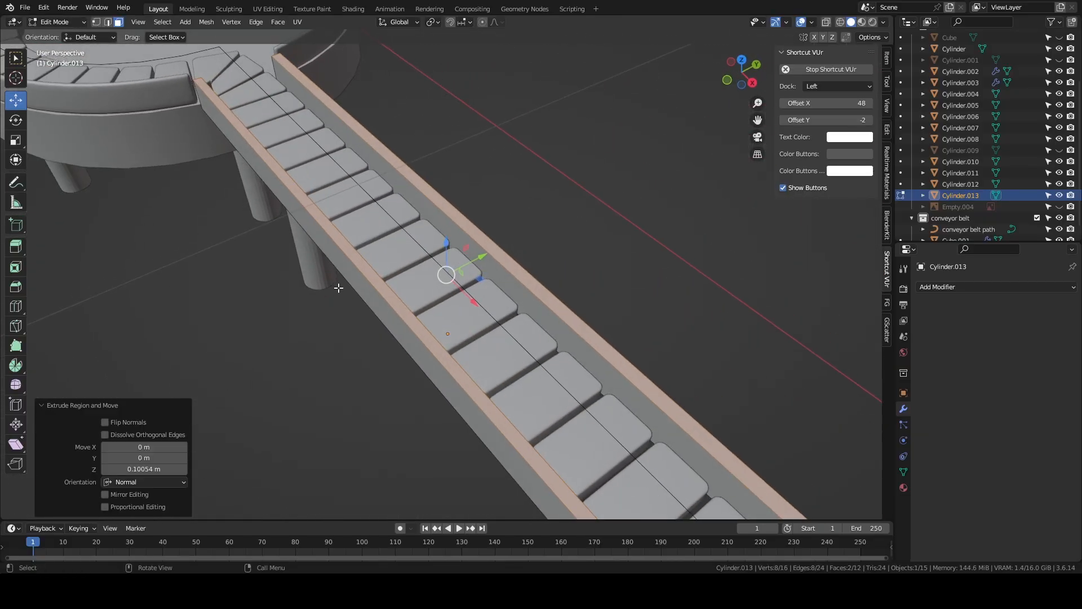
Leave edit mode and make the walkway Cylinder.009 visible again under the new rails.
{"action": "key", "text": "Tab"}
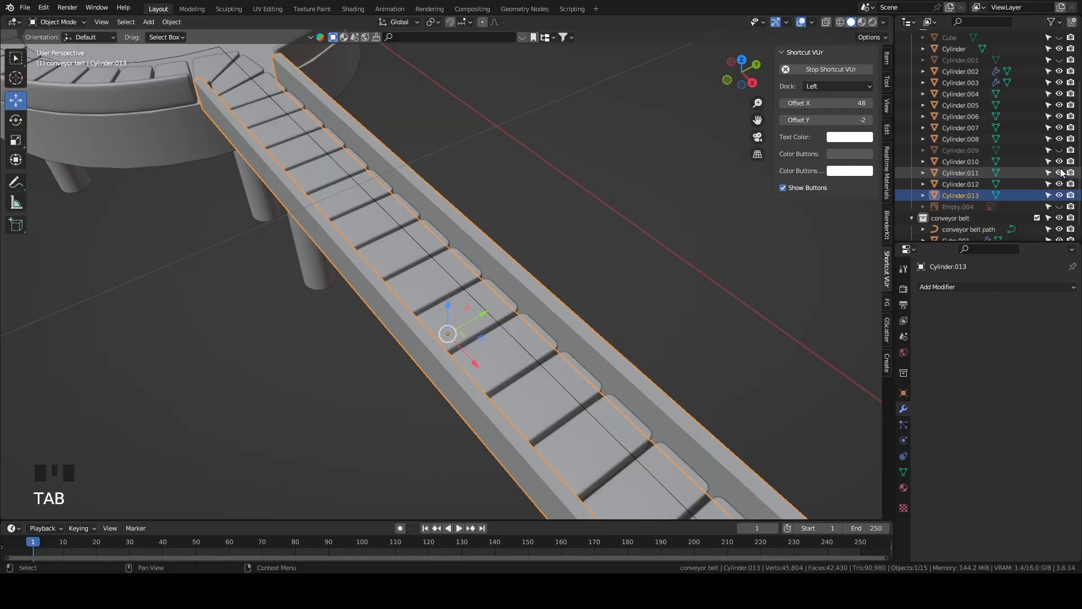
{"action": "left_click", "coordinate": [1059, 149]}
{"action": "left_click", "coordinate": [688, 140]}
{"action": "middle_click_drag", "start_coordinate": [688, 139], "coordinate": [440, 184]}
{"action": "left_click", "coordinate": [456, 187]}
{"action": "left_click", "coordinate": [435, 149]}
{"action": "middle_click_drag", "start_coordinate": [373, 156], "coordinate": [425, 302]}
Select the side rails, Cylinder.013, and duplicate them in place in top view.
{"action": "left_click", "coordinate": [425, 302]}
{"action": "key", "text": "grave"}
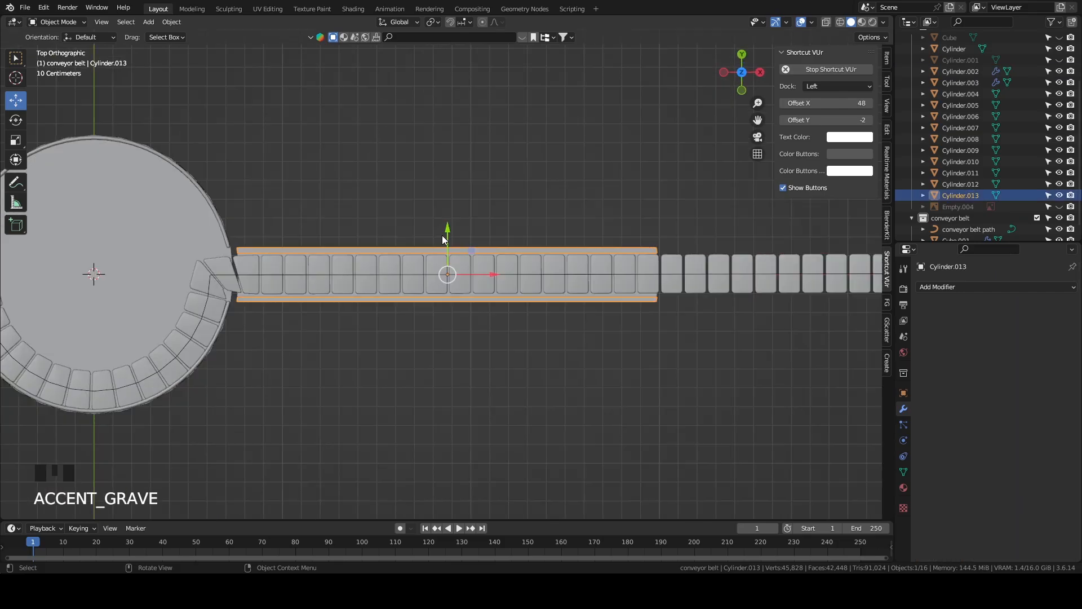
{"action": "middle_click_drag", "start_coordinate": [446, 238], "coordinate": [478, 211], "text": "shift"}
{"action": "scroll", "coordinate": [477, 213], "scroll_direction": "down", "scroll_amount": 4}
{"action": "key", "text": "shift+d"}
{"action": "right_click", "coordinate": [340, 208]}
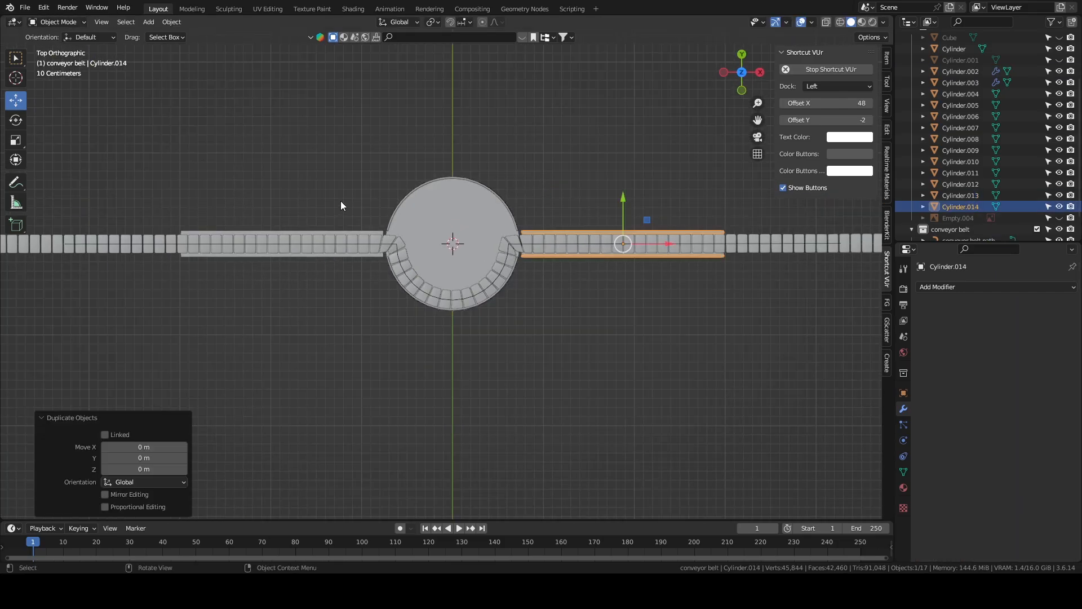
Mirror the duplicated rails along global X and move them about -3.75 m in X onto the opposite walkway.
{"action": "left_click", "coordinate": [175, 22]}
{"action": "mouse_move", "coordinate": [239, 58]}
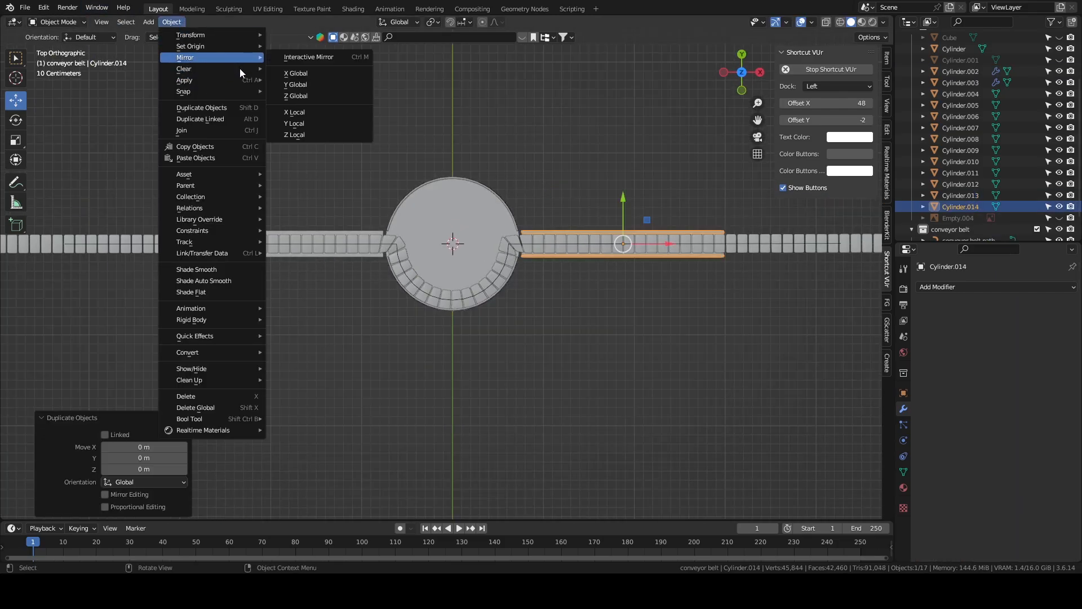
{"action": "left_click", "coordinate": [304, 73]}
{"action": "left_click_drag", "start_coordinate": [668, 244], "coordinate": [324, 256]}
Nudge the mirrored rails, Cylinder.014, about -0.003 m in X to line up with the walkway's end.
{"action": "middle_click_drag", "start_coordinate": [511, 415], "coordinate": [344, 134]}
{"action": "middle_click_drag", "start_coordinate": [326, 234], "coordinate": [617, 241], "text": "shift"}
{"action": "scroll", "coordinate": [617, 242], "scroll_direction": "up", "scroll_amount": 2}
{"action": "middle_click_drag", "start_coordinate": [504, 277], "coordinate": [621, 313], "text": "shift"}
{"action": "scroll", "coordinate": [622, 318], "scroll_direction": "up", "scroll_amount": 5}
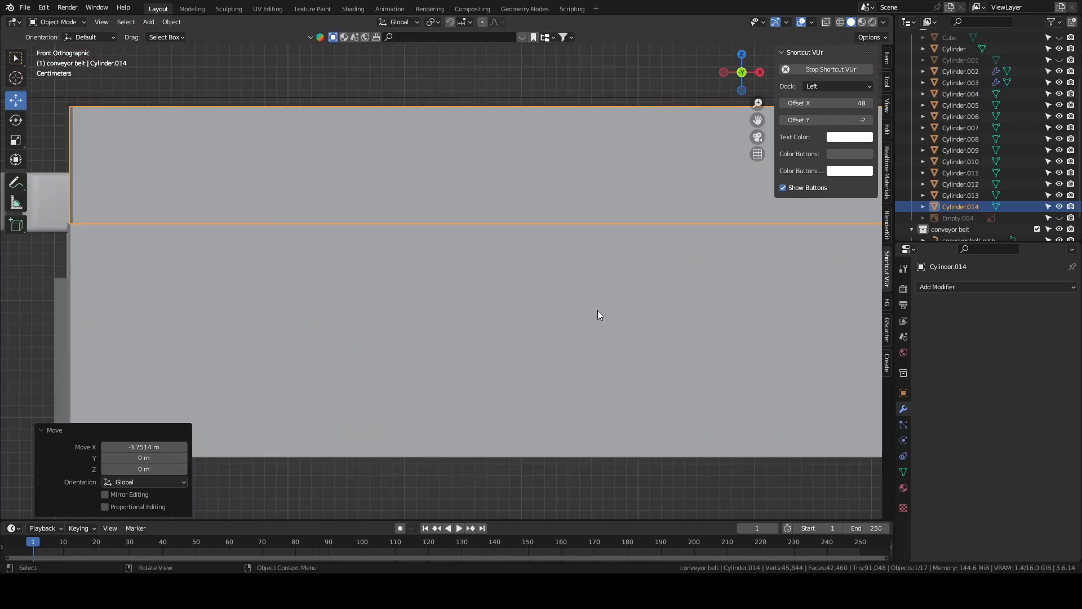
{"action": "scroll", "coordinate": [599, 314], "scroll_direction": "down", "scroll_amount": 6}
{"action": "middle_click_drag", "start_coordinate": [779, 315], "coordinate": [381, 294], "text": "shift"}
{"action": "scroll", "coordinate": [394, 276], "scroll_direction": "up", "scroll_amount": 1}
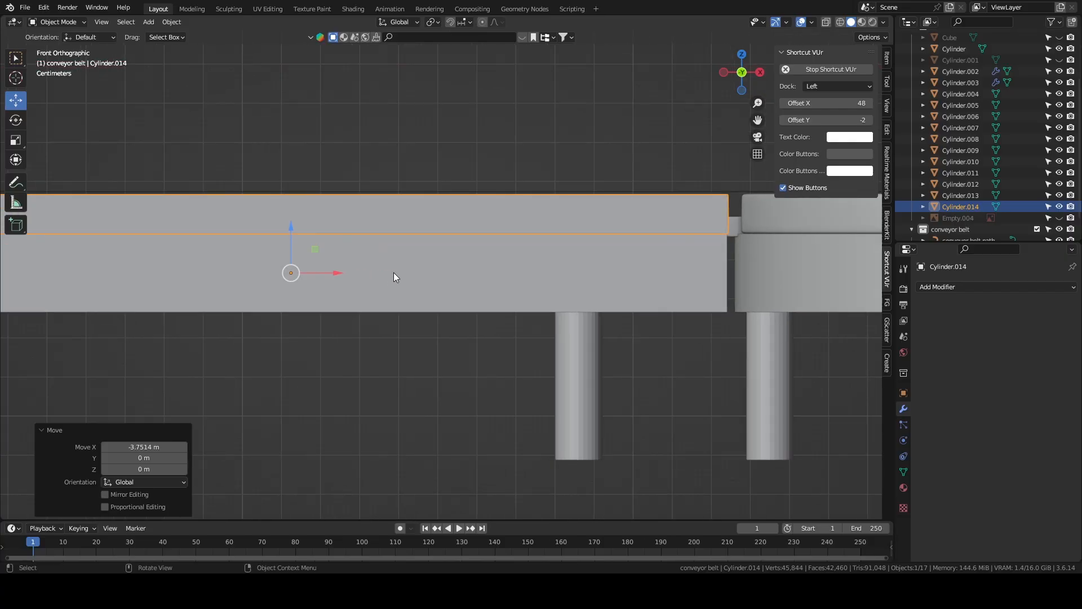
{"action": "left_click_drag", "start_coordinate": [337, 274], "coordinate": [333, 272]}
{"action": "middle_click_drag", "start_coordinate": [538, 233], "coordinate": [728, 331]}
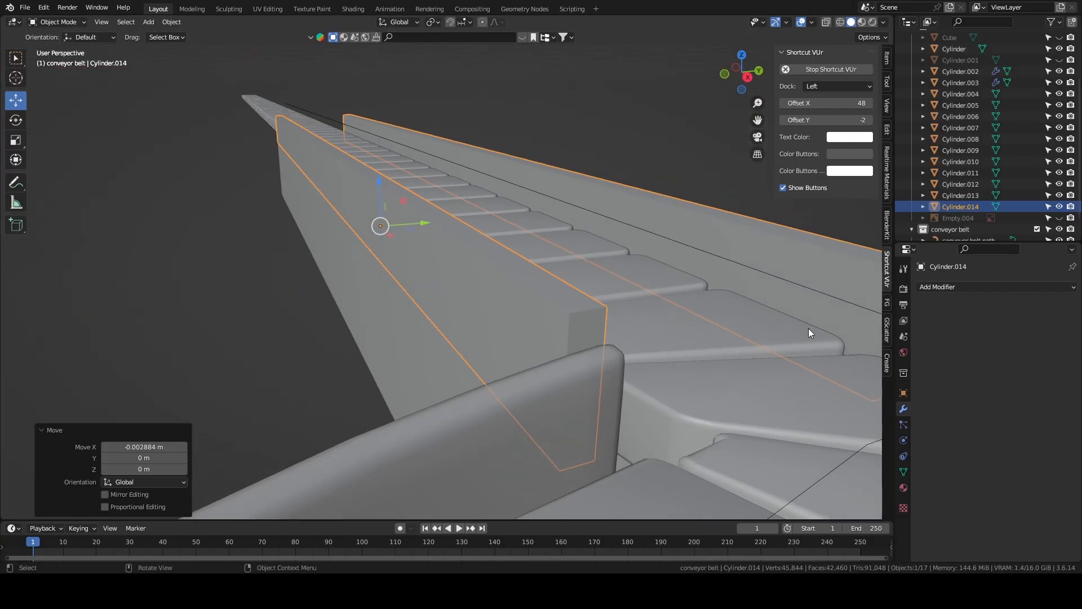
Add a Bevel modifier to Cylinder.014 with an amount of 0.01 m and 5 segments.
{"action": "left_click", "coordinate": [1022, 287]}
{"action": "left_click", "coordinate": [848, 331]}
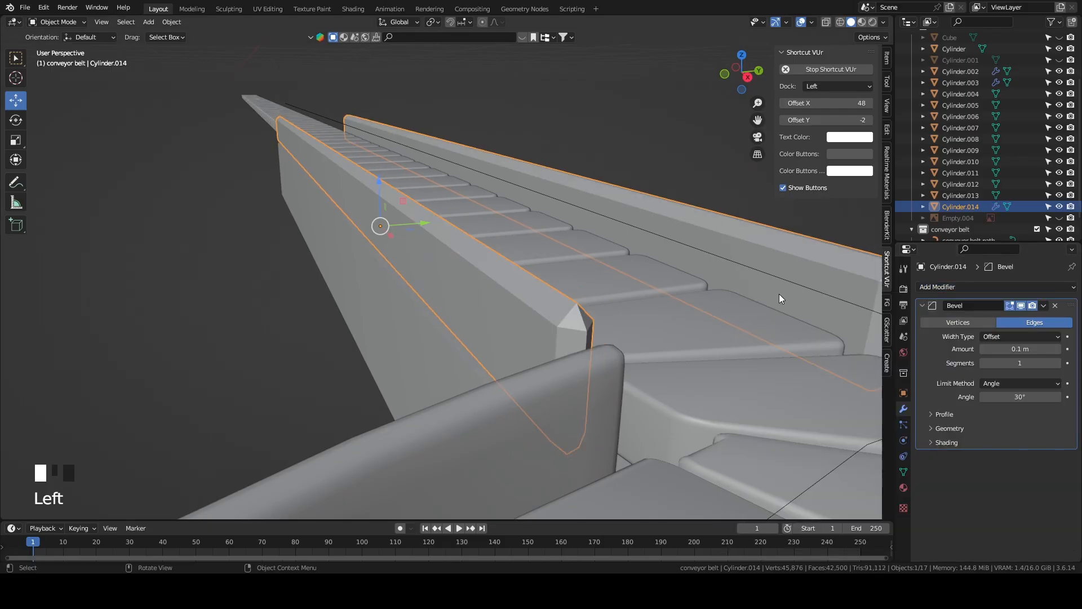
{"action": "left_click_drag", "start_coordinate": [1021, 362], "coordinate": [1030, 362]}
{"action": "mouse_move", "coordinate": [1012, 345]}
{"action": "left_mouse_down"}
{"action": "mouse_move", "coordinate": [987, 344]}
{"action": "mouse_move", "coordinate": [1039, 362]}
{"action": "mouse_move", "coordinate": [1014, 347]}
{"action": "left_mouse_up"}
Add a Bevel modifier with 3 segments to the original rails, Cylinder.013, and deselect them.
{"action": "middle_click_drag", "start_coordinate": [668, 236], "coordinate": [635, 218]}
{"action": "scroll", "coordinate": [710, 239], "scroll_direction": "down", "scroll_amount": 6}
{"action": "scroll", "coordinate": [357, 169], "scroll_direction": "up", "scroll_amount": 3}
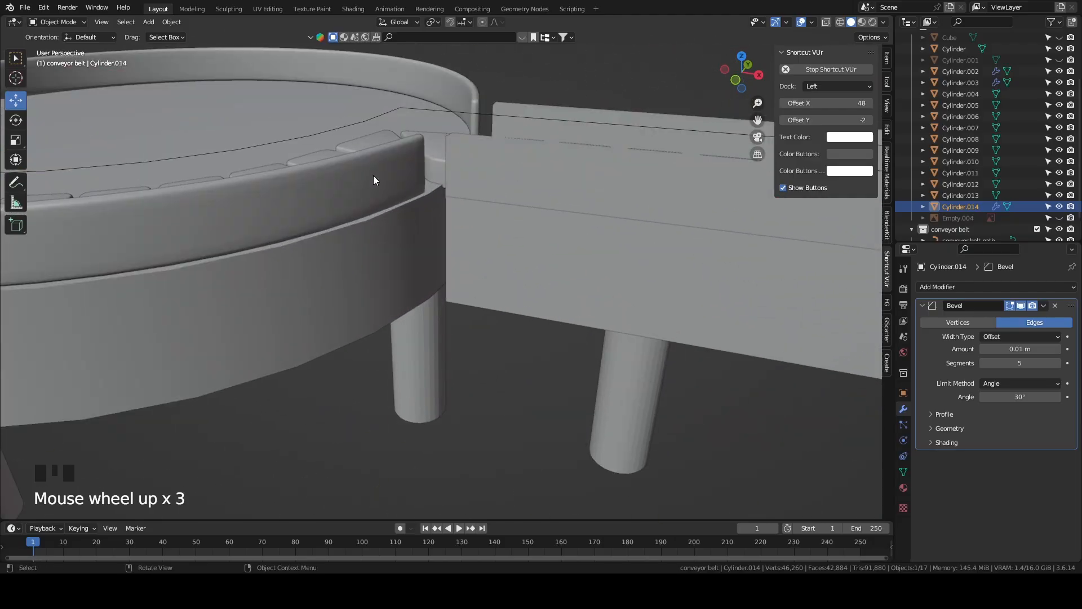
{"action": "left_click", "coordinate": [535, 185]}
{"action": "left_click", "coordinate": [966, 286]}
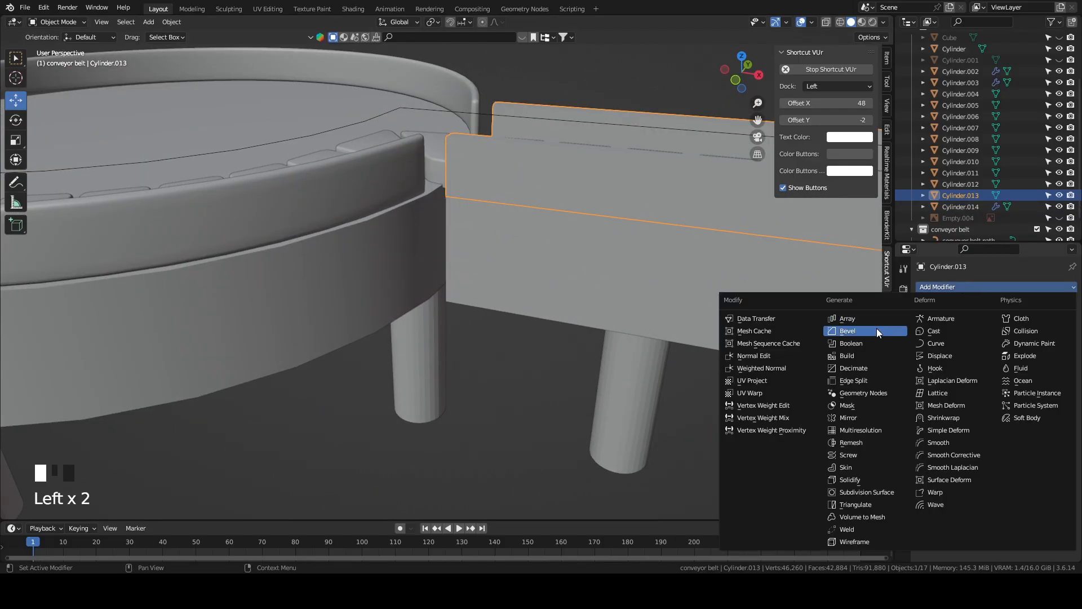
{"action": "left_click", "coordinate": [845, 331]}
{"action": "mouse_move", "coordinate": [1020, 363]}
{"action": "left_mouse_down"}
{"action": "mouse_move", "coordinate": [1043, 363]}
{"action": "mouse_move", "coordinate": [1033, 363]}
{"action": "left_mouse_up"}
{"action": "middle_click_drag", "start_coordinate": [587, 284], "coordinate": [545, 301]}
{"action": "scroll", "coordinate": [544, 301], "scroll_direction": "down", "scroll_amount": 3}
{"action": "left_click", "coordinate": [602, 187]}
{"action": "middle_click_drag", "start_coordinate": [602, 187], "coordinate": [541, 367]}
{"action": "scroll", "coordinate": [568, 209], "scroll_direction": "up", "scroll_amount": 3}
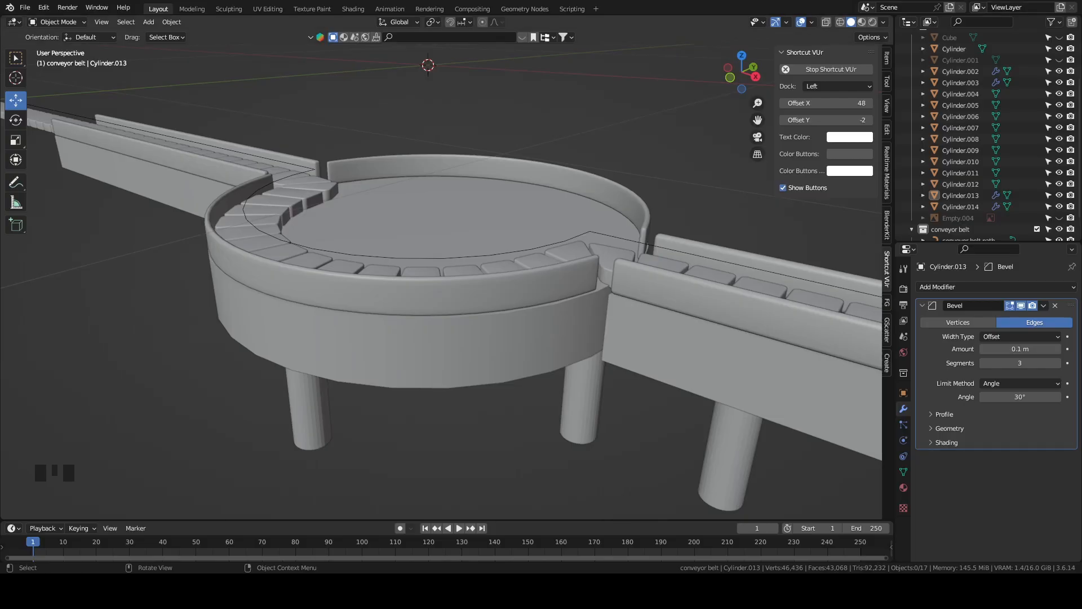
Select the round podium base, Cylinder, and duplicate it in place.
{"action": "middle_click_drag", "start_coordinate": [617, 293], "coordinate": [549, 312]}
{"action": "left_click", "coordinate": [523, 252]}
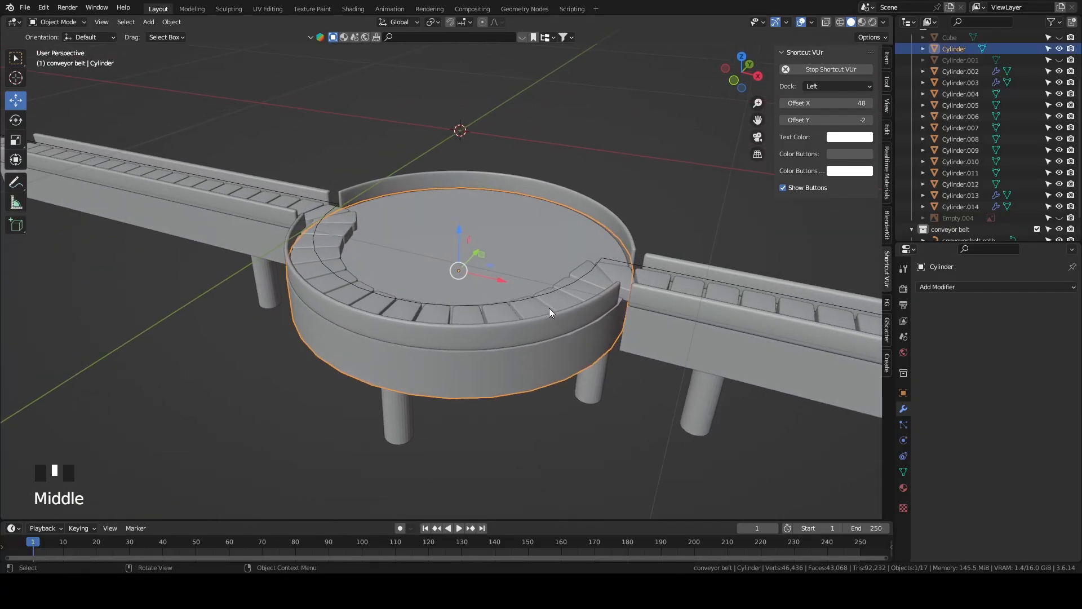
{"action": "key", "text": "shift+d"}
{"action": "right_click", "coordinate": [566, 188]}
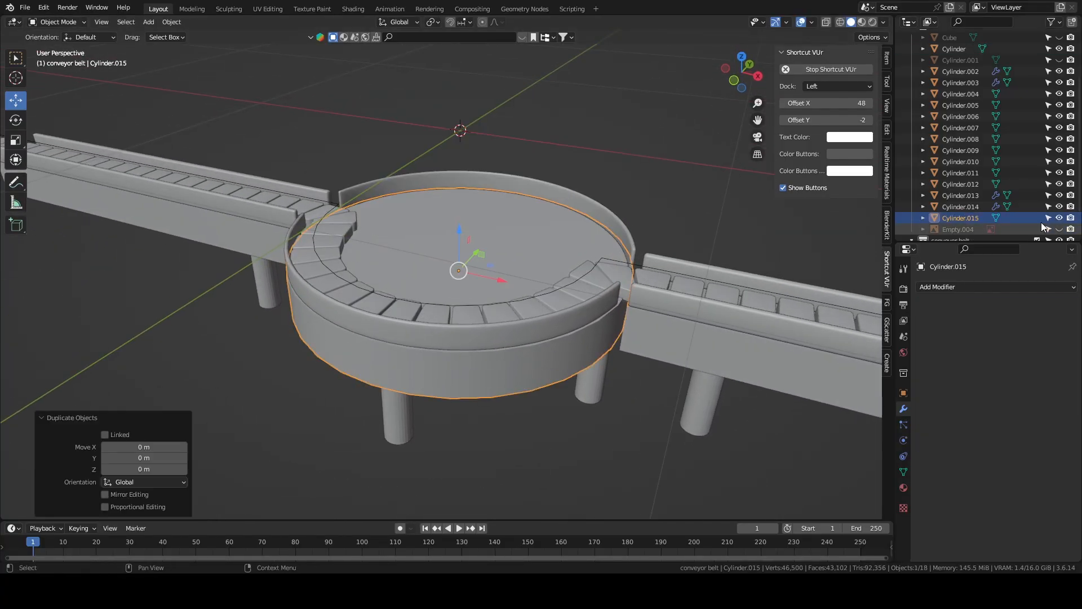
Make the reference image Empty.004 visible behind the model in front view and turn on X-ray.
{"action": "scroll", "coordinate": [1003, 181], "scroll_direction": "down", "scroll_amount": 5}
{"action": "left_click", "coordinate": [1059, 195]}
{"action": "key", "text": "KP_1"}
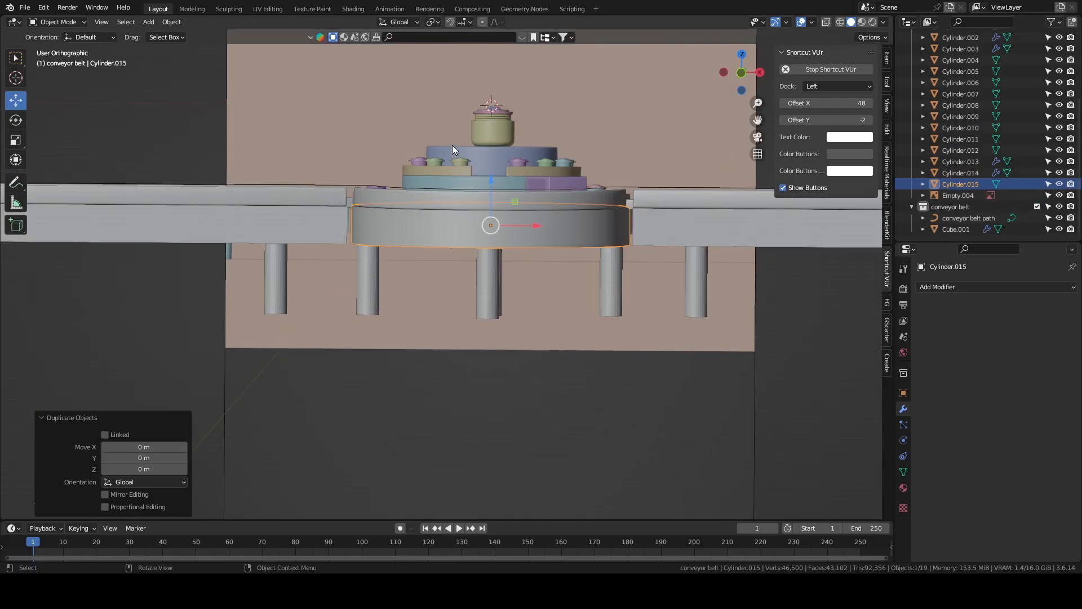
{"action": "left_click", "coordinate": [827, 22]}
Raise the duplicated base about 0.16 m, scale it down to the reference's upper tier, and raise it about 0.03 m more.
{"action": "middle_click_drag", "start_coordinate": [520, 142], "coordinate": [487, 273], "text": "shift"}
{"action": "scroll", "coordinate": [502, 309], "scroll_direction": "up", "scroll_amount": 2}
{"action": "left_click_drag", "start_coordinate": [471, 344], "coordinate": [462, 298]}
{"action": "key", "text": "s"}
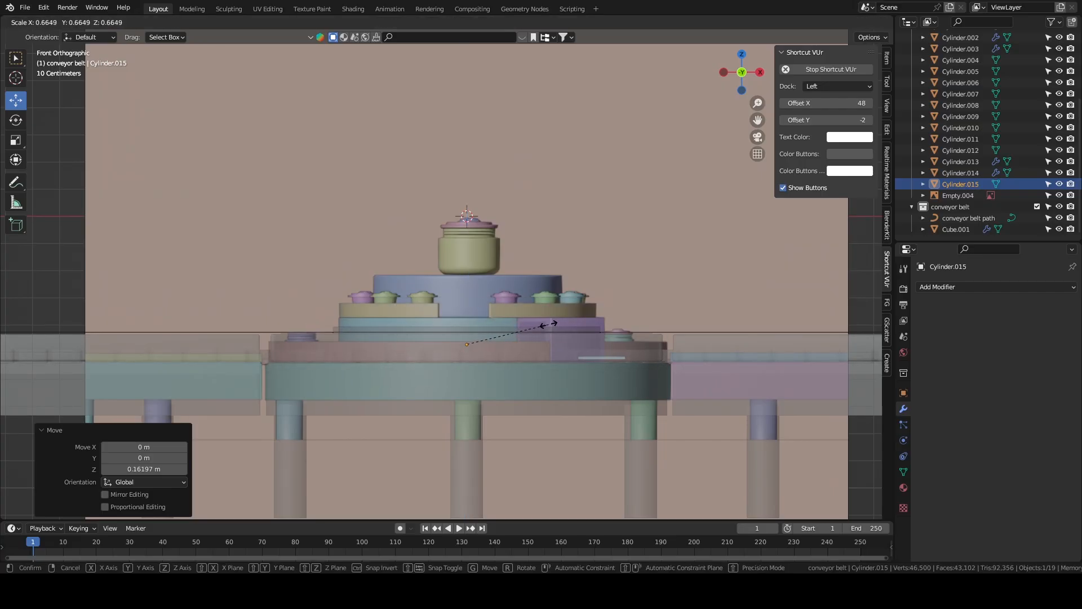
{"action": "left_click", "coordinate": [450, 331]}
{"action": "left_click_drag", "start_coordinate": [468, 306], "coordinate": [468, 297]}
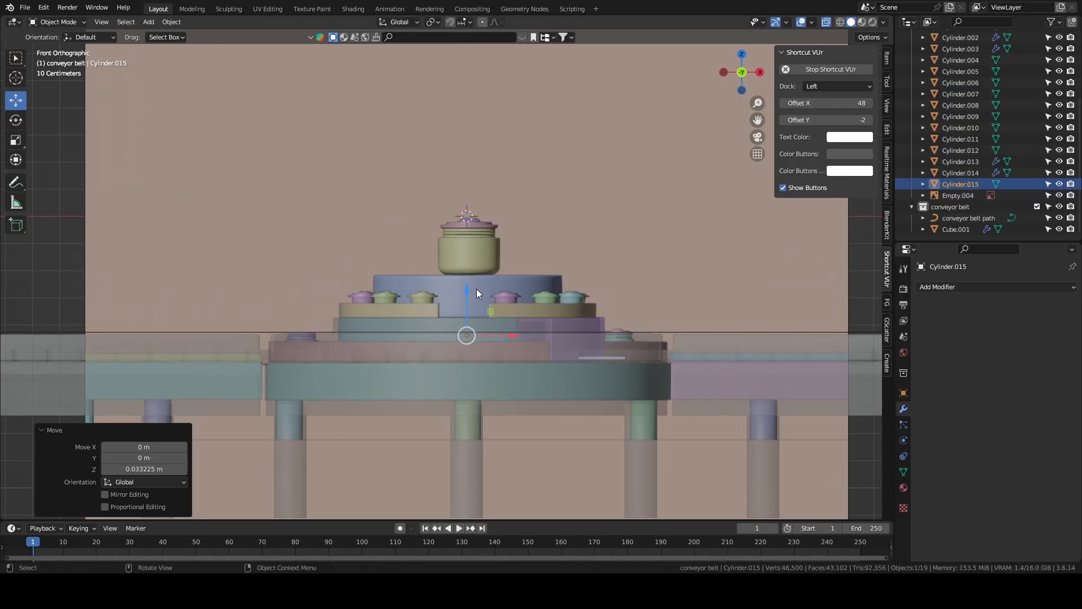
Turn off X-ray and hide the reference image Empty.004 again.
{"action": "left_click", "coordinate": [826, 22]}
{"action": "middle_click_drag", "start_coordinate": [496, 282], "coordinate": [556, 225]}
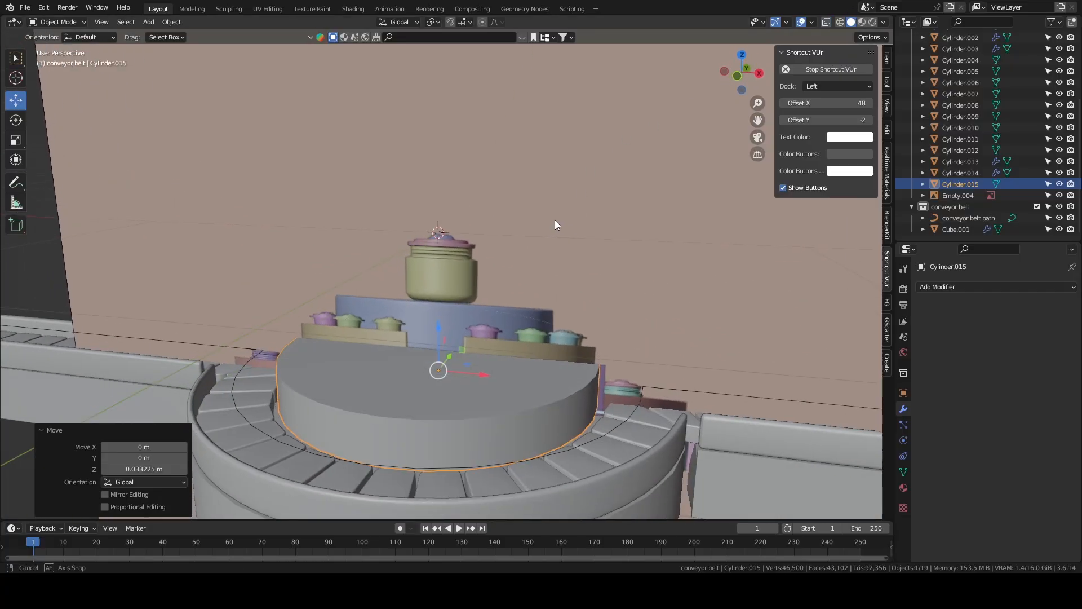
{"action": "left_click", "coordinate": [1058, 195]}
{"action": "middle_click_drag", "start_coordinate": [875, 214], "coordinate": [523, 212]}
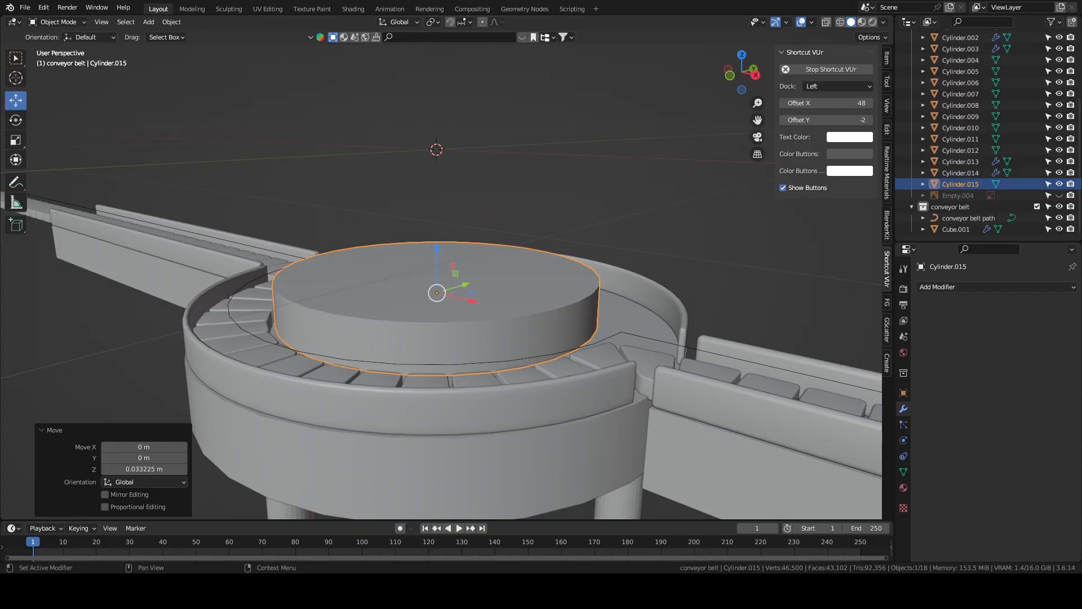
Switch to the reference board to examine the podium and water renders, and minimize it again.
{"action": "key", "text": "alt+Tab"}
{"action": "left_click_drag", "start_coordinate": [584, 3], "coordinate": [451, 1]}
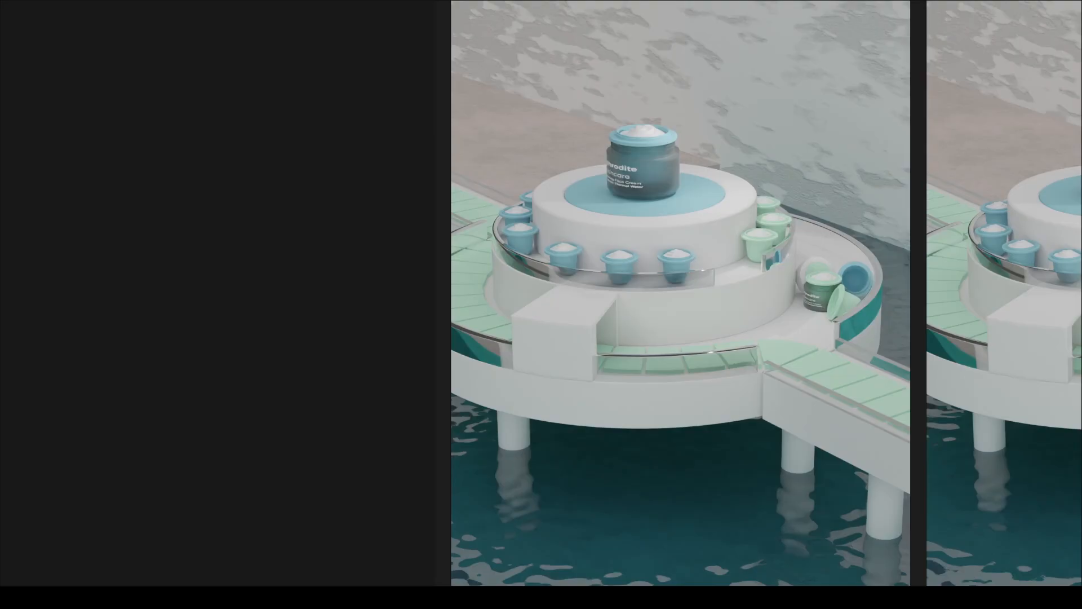
{"action": "scroll", "coordinate": [772, 235], "scroll_direction": "down", "scroll_amount": 3}
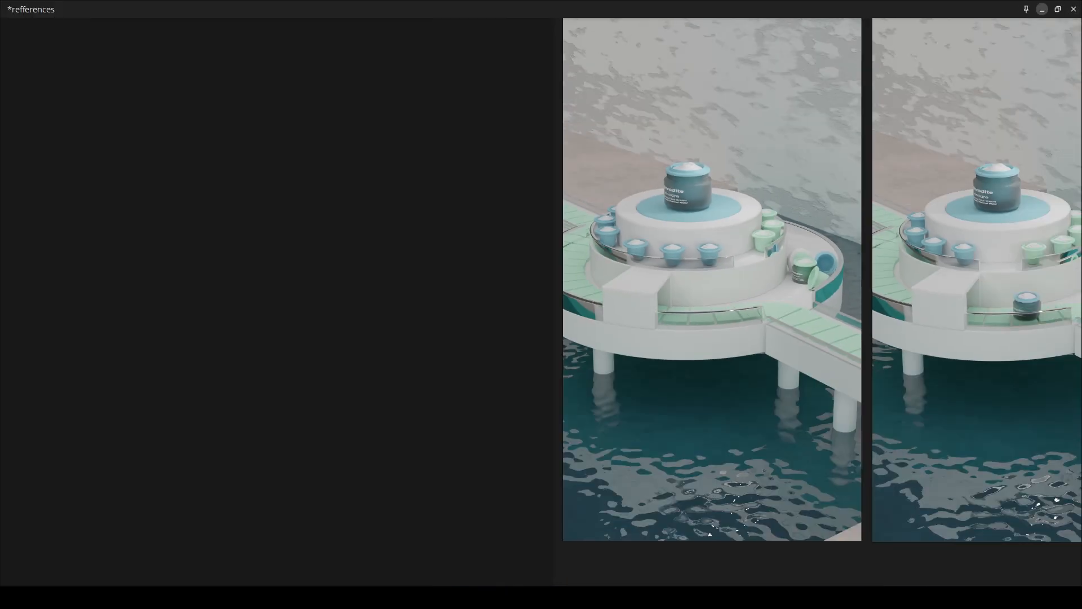
{"action": "left_click", "coordinate": [1042, 9]}
Add a 2 m mesh plane at the world origin for the backdrop wall.
{"action": "middle_click_drag", "start_coordinate": [107, 209], "coordinate": [167, 238]}
{"action": "scroll", "coordinate": [218, 269], "scroll_direction": "down", "scroll_amount": 4}
{"action": "middle_click_drag", "start_coordinate": [218, 268], "coordinate": [307, 240]}
{"action": "left_click", "coordinate": [148, 21]}
{"action": "mouse_move", "coordinate": [166, 36]}
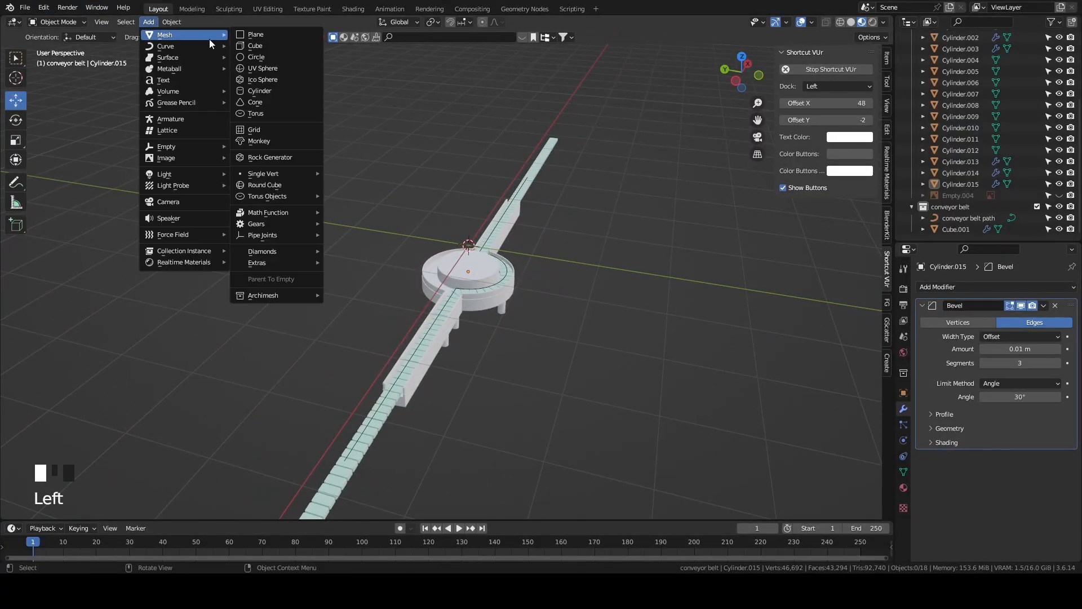
{"action": "left_click", "coordinate": [245, 35]}
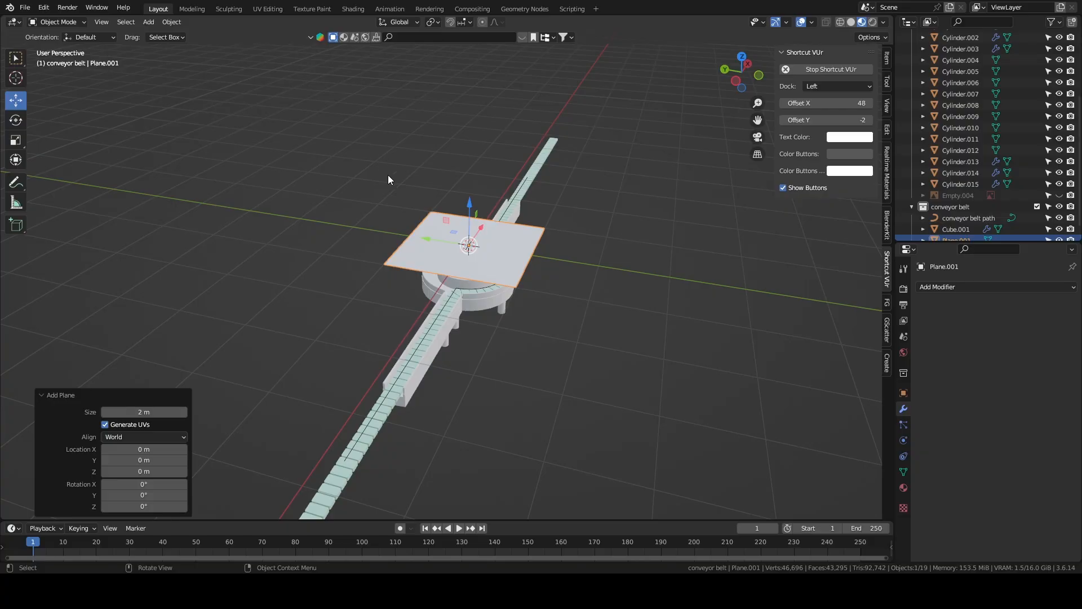
Stand the new plane upright by setting its X rotation to 90°.
{"action": "scroll", "coordinate": [449, 396], "scroll_direction": "down", "scroll_amount": 4}
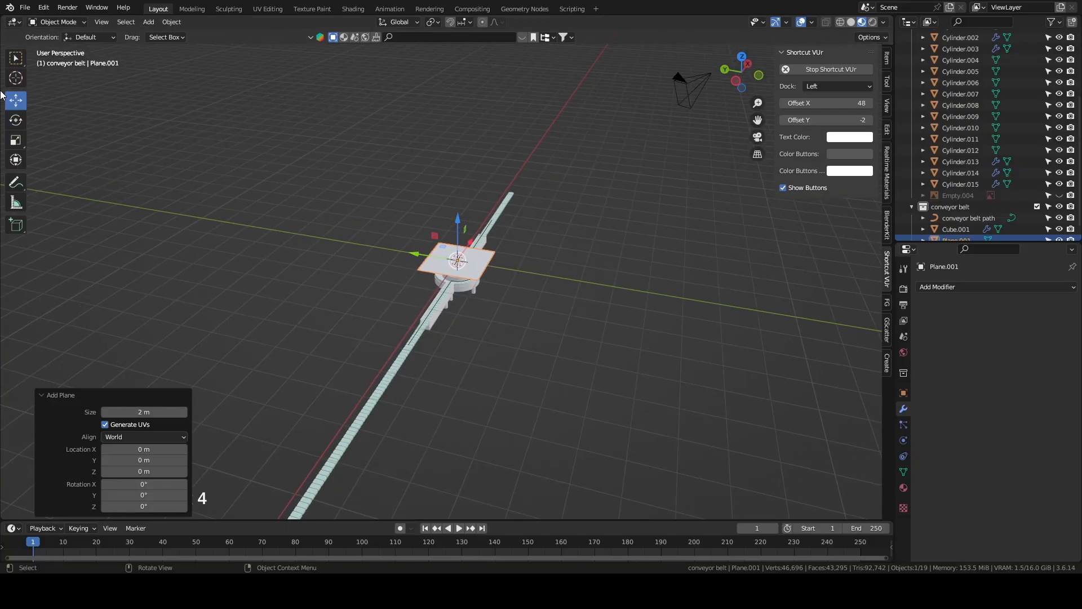
{"action": "left_click", "coordinate": [903, 394]}
{"action": "scroll", "coordinate": [834, 395], "scroll_direction": "up", "scroll_amount": 5}
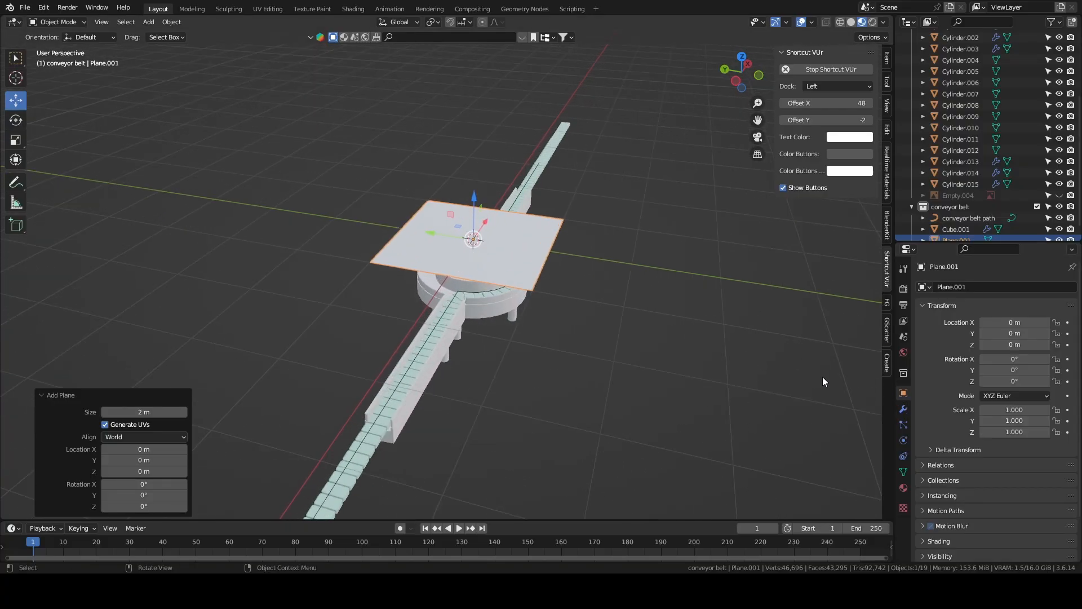
{"action": "left_click_drag", "start_coordinate": [1014, 381], "coordinate": [1031, 359]}
{"action": "right_click", "coordinate": [1015, 380]}
{"action": "right_click", "coordinate": [1015, 370]}
{"action": "left_click", "coordinate": [1012, 359]}
{"action": "type", "text": "90"}
{"action": "key", "text": "Return"}
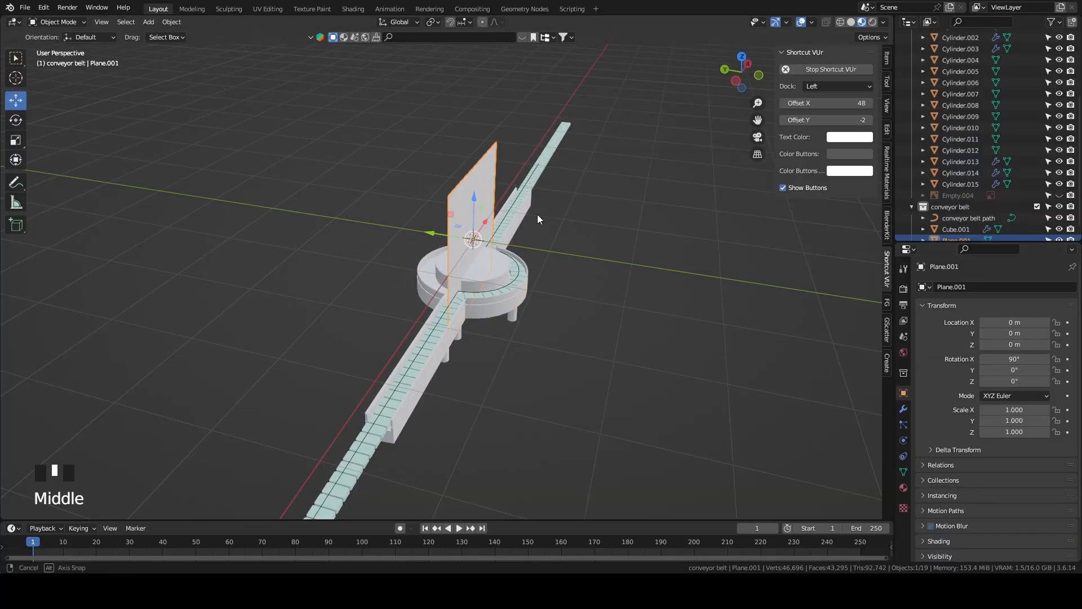
Move the upright plane about 3.03 m in Y behind the podium and scale it up uniformly to about 5.82.
{"action": "key", "text": "grave"}
{"action": "left_click", "coordinate": [479, 209]}
{"action": "scroll", "coordinate": [473, 204], "scroll_direction": "down", "scroll_amount": 3}
{"action": "left_click_drag", "start_coordinate": [461, 239], "coordinate": [461, 106]}
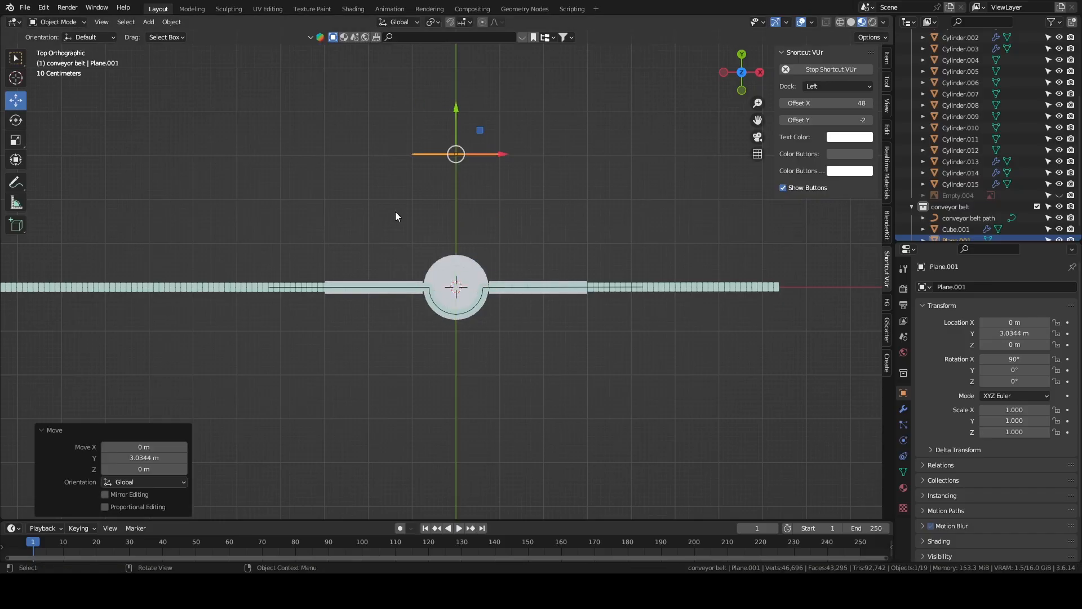
{"action": "key", "text": "s"}
{"action": "left_click", "coordinate": [736, 269]}
Raise the backdrop plane about 0.22 m and scale its height by about 0.57 along Z.
{"action": "middle_click_drag", "start_coordinate": [736, 268], "coordinate": [567, 257]}
{"action": "mouse_move", "coordinate": [369, 213]}
{"action": "left_mouse_down"}
{"action": "mouse_move", "coordinate": [370, 167]}
{"action": "mouse_move", "coordinate": [370, 206]}
{"action": "mouse_move", "coordinate": [355, 218]}
{"action": "left_mouse_up"}
{"action": "scroll", "coordinate": [370, 206], "scroll_direction": "up", "scroll_amount": 1}
{"action": "left_click", "coordinate": [20, 142]}
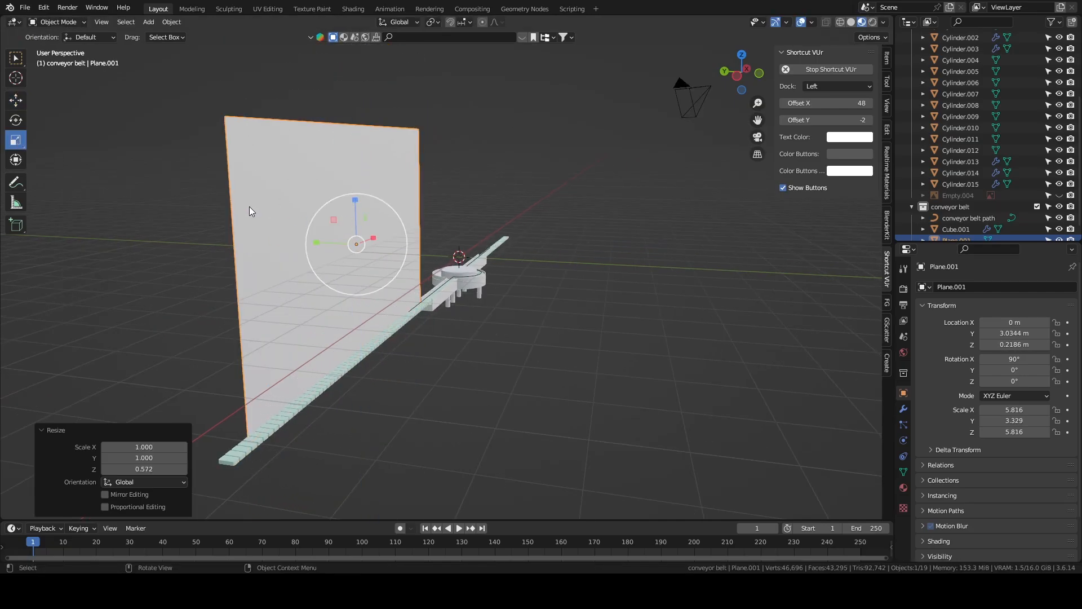
{"action": "left_click", "coordinate": [12, 101]}
Lower the backdrop plane to a Z location of about 0.003 m.
{"action": "middle_click_drag", "start_coordinate": [361, 200], "coordinate": [243, 191]}
{"action": "scroll", "coordinate": [361, 226], "scroll_direction": "up", "scroll_amount": 3}
{"action": "middle_click_drag", "start_coordinate": [510, 251], "coordinate": [485, 291]}
{"action": "left_click_drag", "start_coordinate": [490, 136], "coordinate": [489, 142]}
{"action": "middle_click_drag", "start_coordinate": [444, 281], "coordinate": [475, 243]}
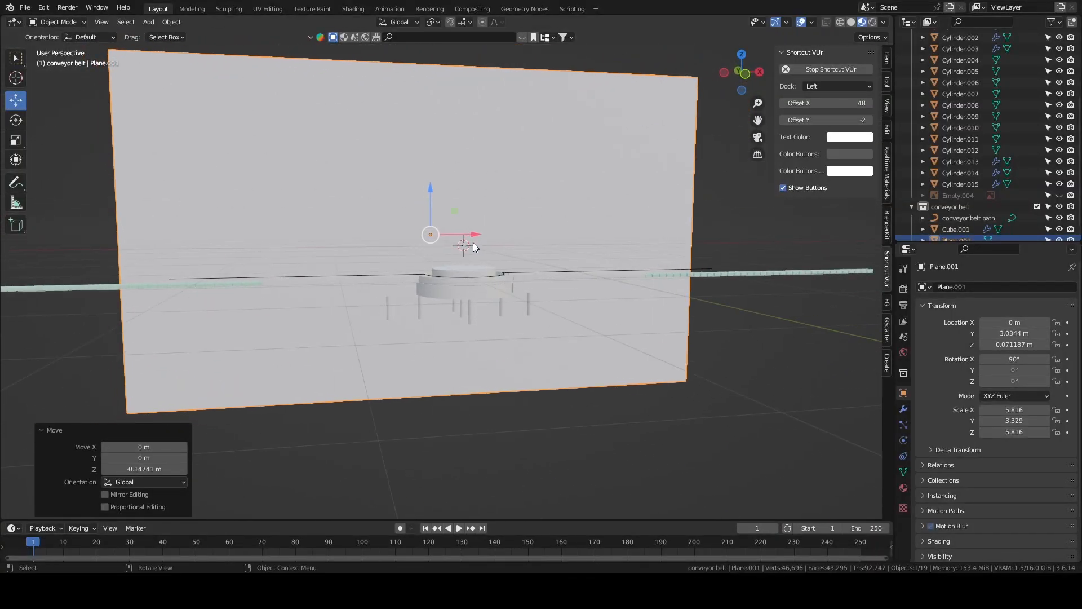
{"action": "left_click_drag", "start_coordinate": [432, 186], "coordinate": [433, 189]}
Deselect the backdrop and add a 2 m cube at the world origin.
{"action": "scroll", "coordinate": [470, 318], "scroll_direction": "down", "scroll_amount": 4}
{"action": "middle_click_drag", "start_coordinate": [504, 276], "coordinate": [538, 311]}
{"action": "left_click", "coordinate": [492, 347]}
{"action": "left_click", "coordinate": [148, 22]}
{"action": "mouse_move", "coordinate": [159, 37]}
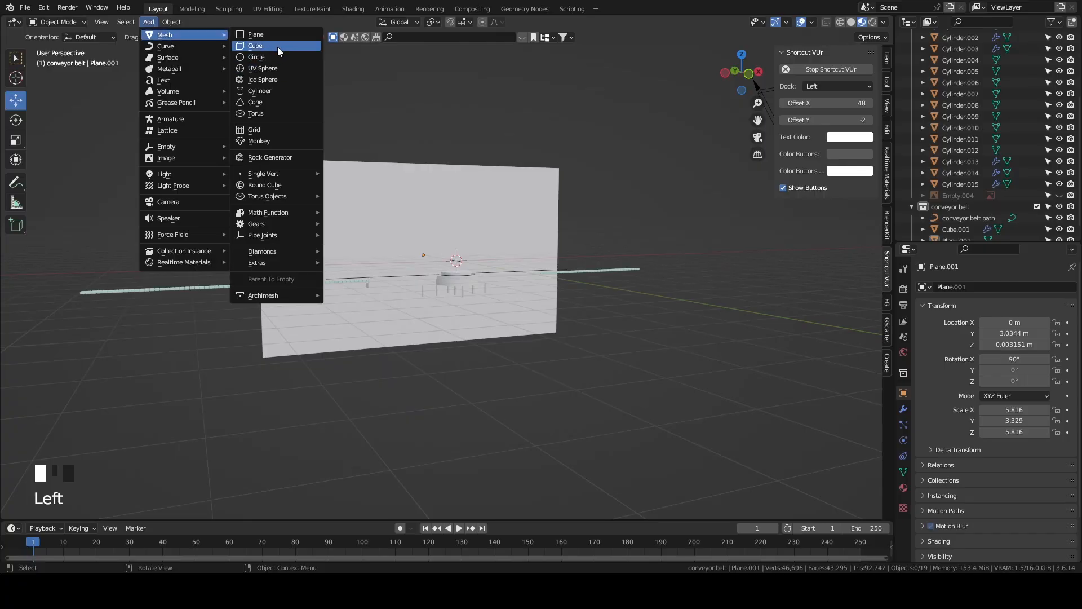
{"action": "left_click", "coordinate": [278, 47]}
{"action": "middle_click_drag", "start_coordinate": [367, 150], "coordinate": [331, 162]}
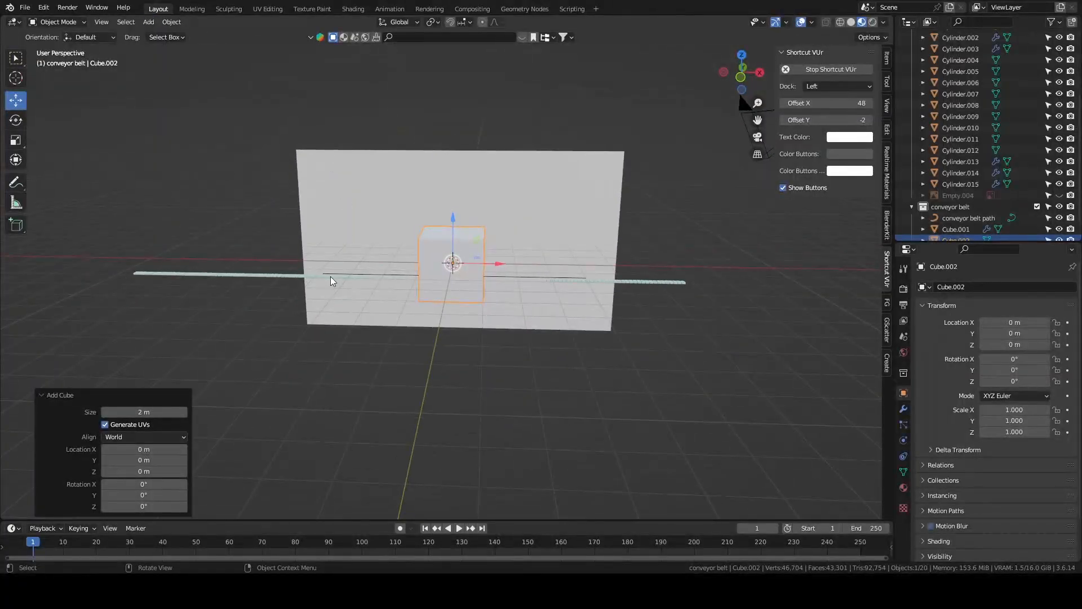
Scale the new cube up uniformly by about 5.77 in top view.
{"action": "middle_click_drag", "start_coordinate": [155, 194], "coordinate": [375, 265]}
{"action": "key", "text": "grave"}
{"action": "left_click", "coordinate": [366, 115]}
{"action": "key", "text": "s"}
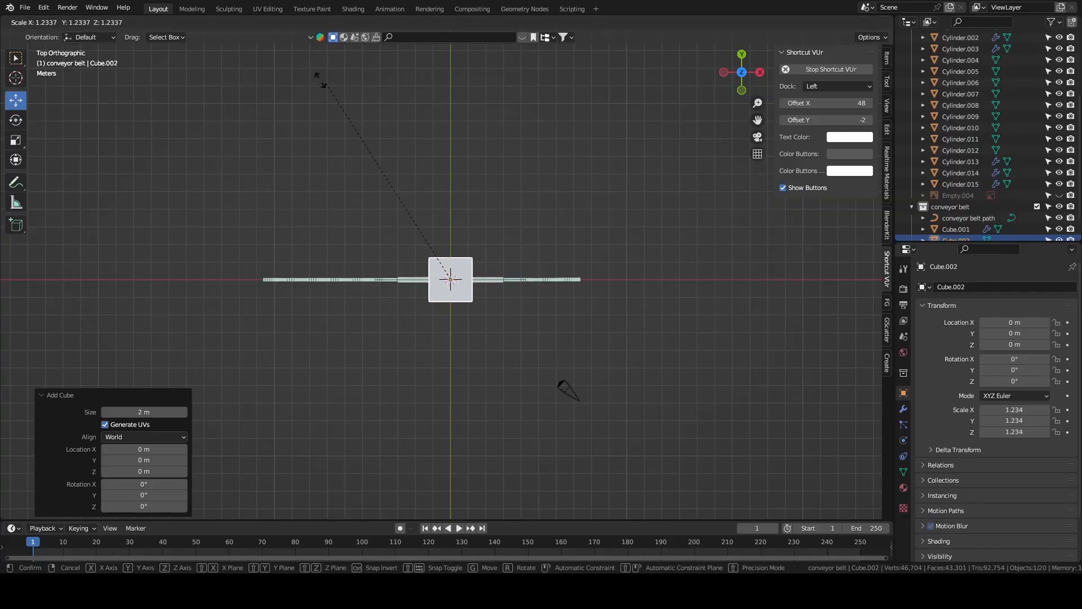
{"action": "left_click", "coordinate": [303, 386]}
{"action": "middle_click_drag", "start_coordinate": [353, 362], "coordinate": [403, 266]}
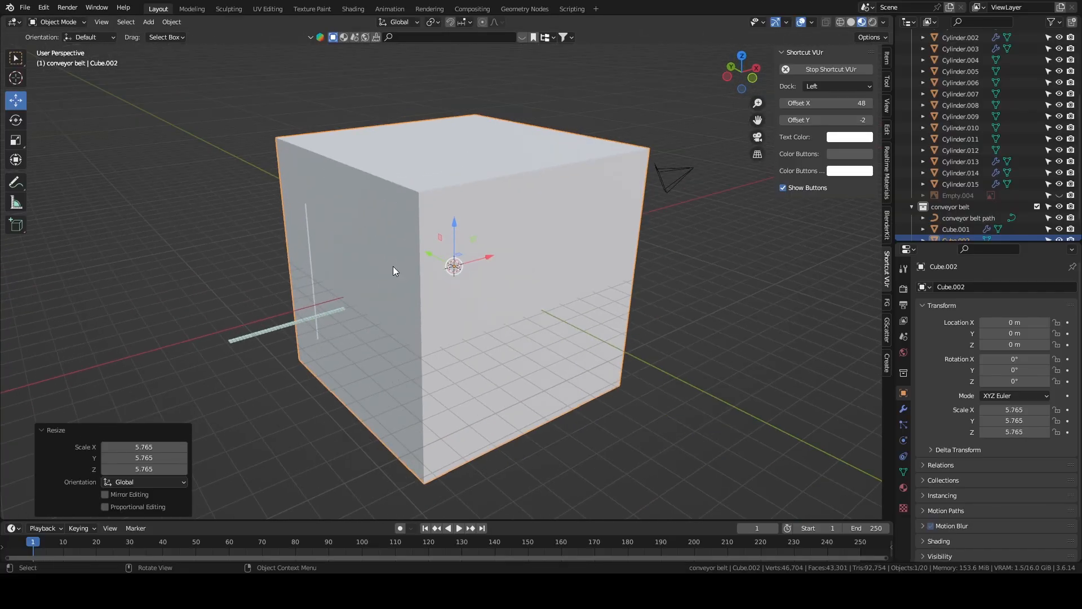
Flatten the cube along Z to a scale of about 0.52 and lower it about 3.68 m below the podium.
{"action": "left_click", "coordinate": [15, 139]}
{"action": "left_click_drag", "start_coordinate": [455, 225], "coordinate": [497, 360]}
{"action": "left_click", "coordinate": [10, 101]}
{"action": "scroll", "coordinate": [550, 249], "scroll_direction": "up", "scroll_amount": 3}
{"action": "middle_click_drag", "start_coordinate": [497, 360], "coordinate": [614, 190]}
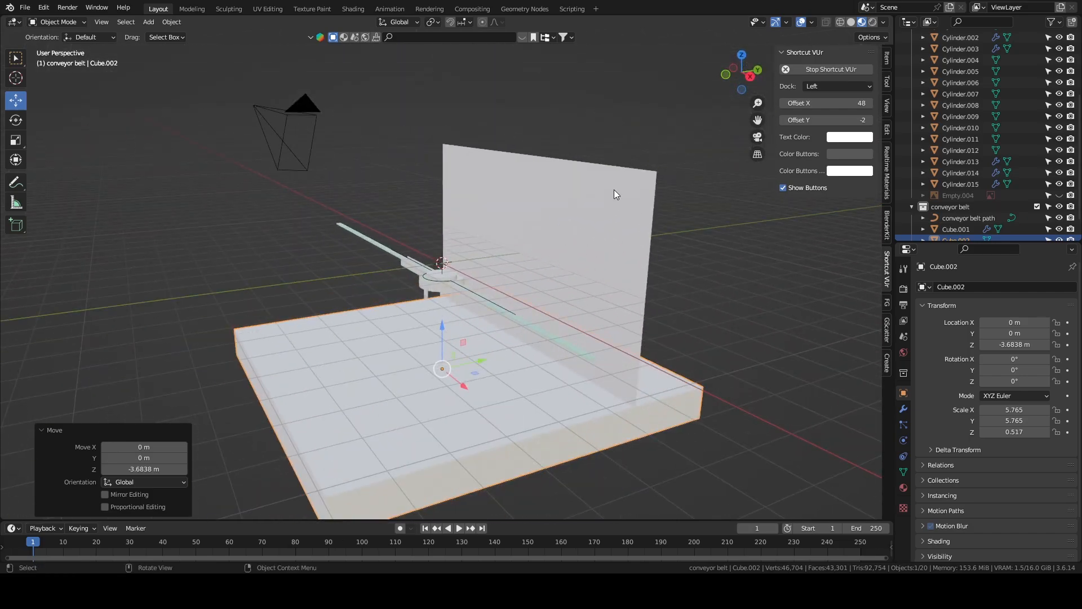
Select the backdrop plane, Plane.001, and show its modifier settings.
{"action": "left_click", "coordinate": [614, 189]}
{"action": "left_click", "coordinate": [903, 409]}
{"action": "left_click", "coordinate": [946, 286]}
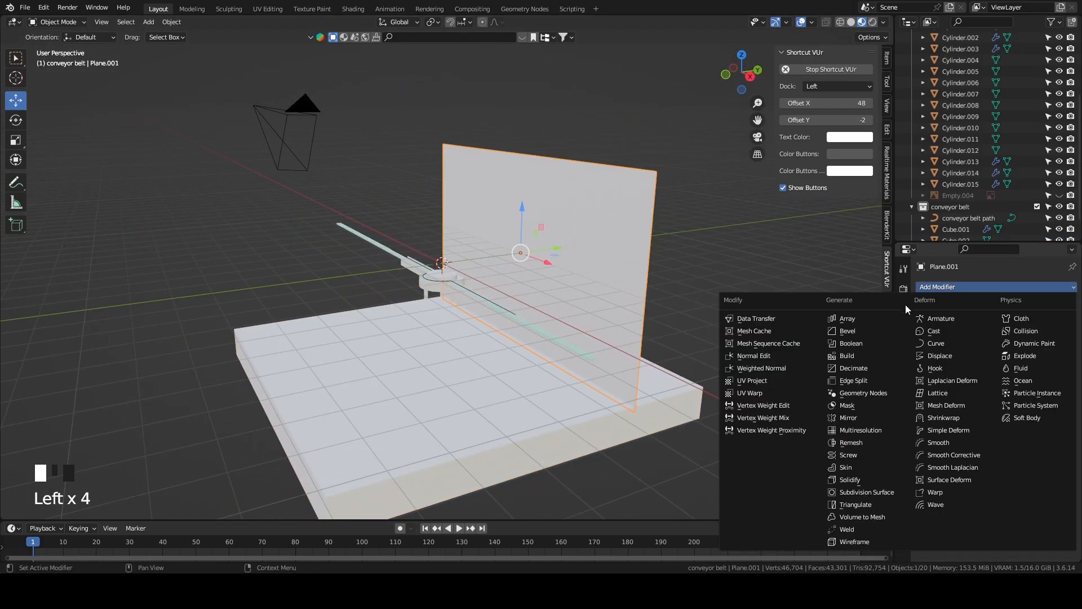
{"action": "left_click", "coordinate": [877, 467]}
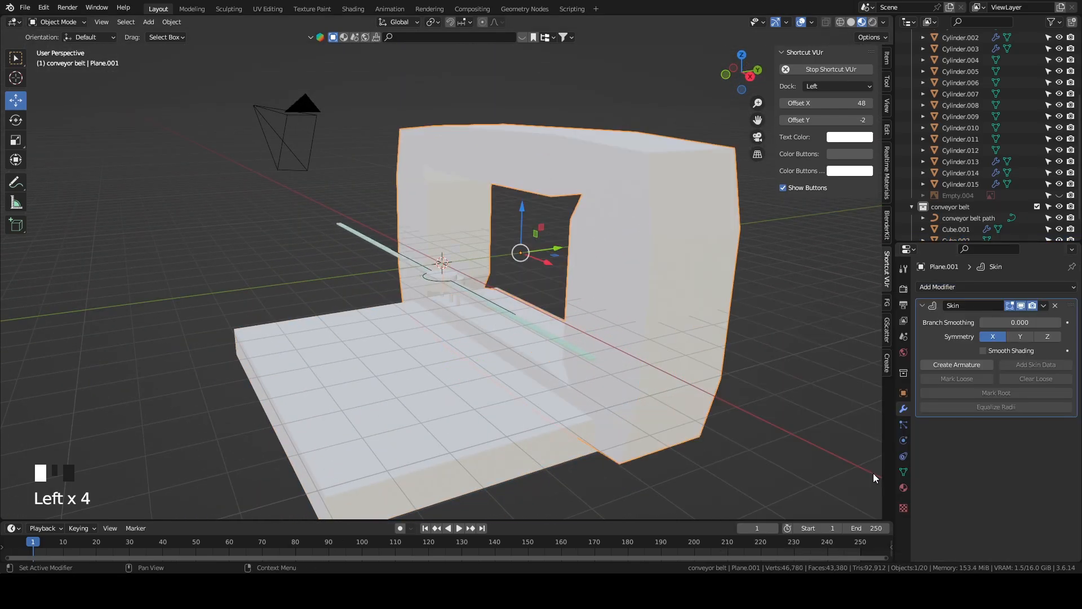
{"action": "left_click", "coordinate": [1066, 303]}
Switch to solid shading and add a Solidify modifier to the backdrop plane with an increased thickness.
{"action": "left_click", "coordinate": [851, 21]}
{"action": "left_click", "coordinate": [969, 286]}
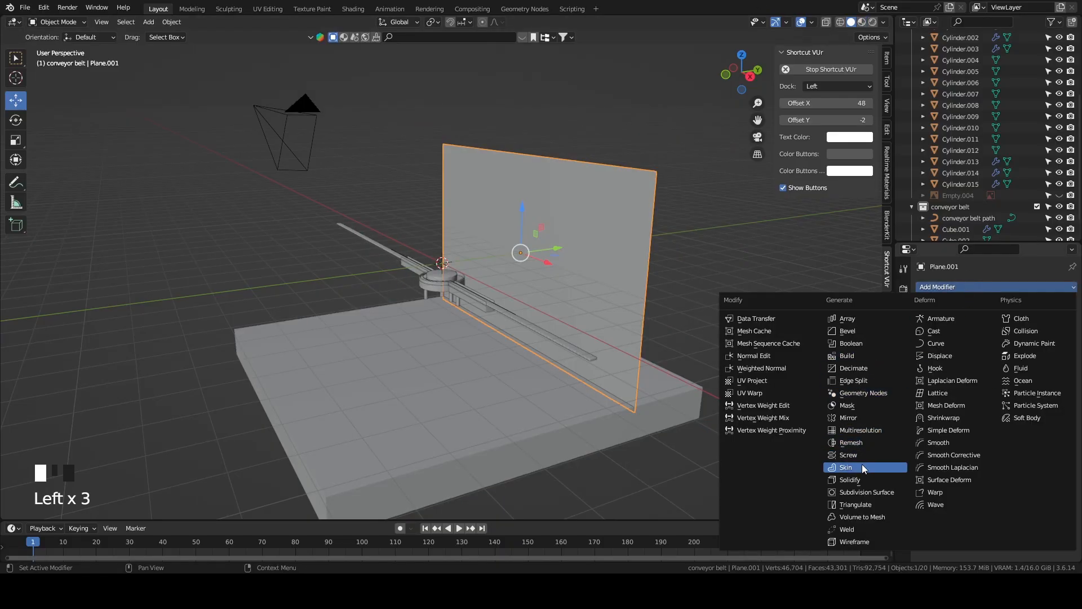
{"action": "left_click", "coordinate": [862, 479]}
{"action": "left_click_drag", "start_coordinate": [1026, 334], "coordinate": [1058, 334]}
Raise the flattened cube about 1.92 m and another 0.36 m in Z up to the podium's legs.
{"action": "middle_click_drag", "start_coordinate": [575, 295], "coordinate": [485, 411]}
{"action": "left_click", "coordinate": [438, 338]}
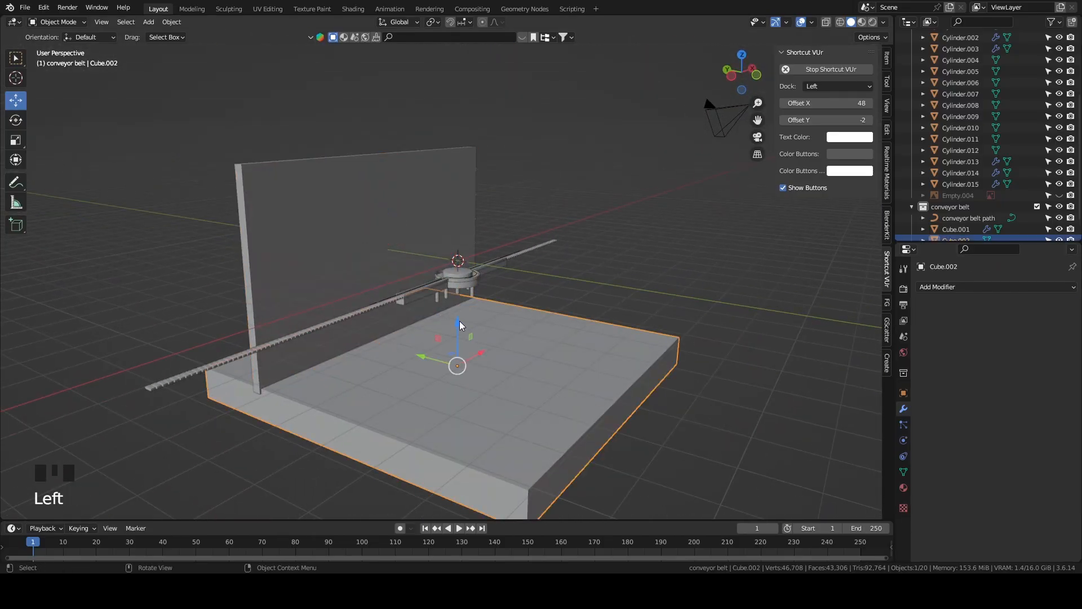
{"action": "left_click_drag", "start_coordinate": [457, 330], "coordinate": [546, 321]}
{"action": "middle_click_drag", "start_coordinate": [545, 316], "coordinate": [436, 293]}
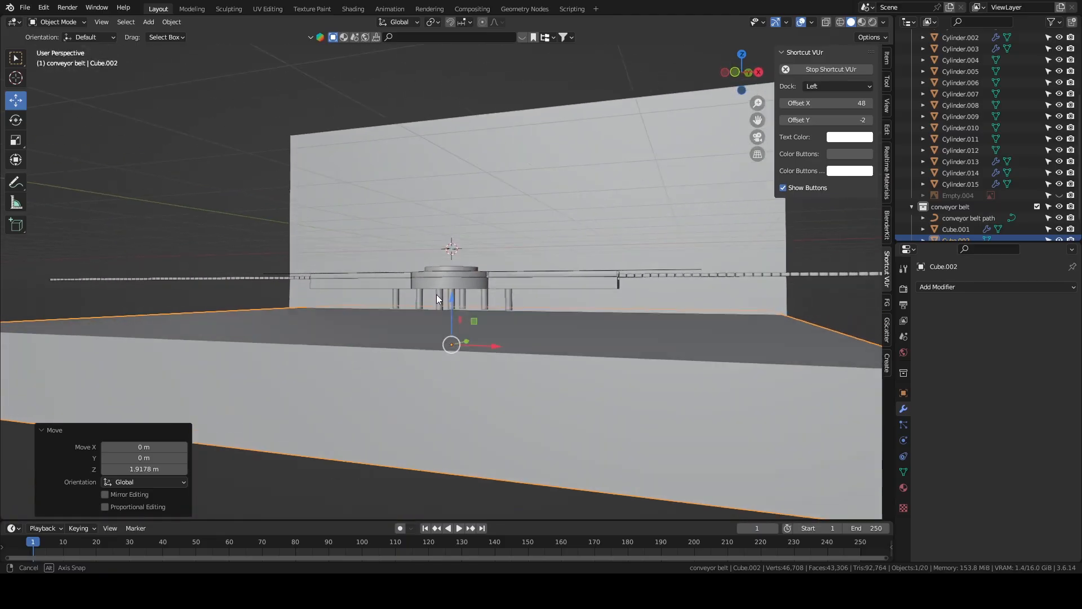
{"action": "left_click_drag", "start_coordinate": [458, 306], "coordinate": [454, 283]}
{"action": "middle_click_drag", "start_coordinate": [455, 282], "coordinate": [493, 376]}
{"action": "key", "text": "grave"}
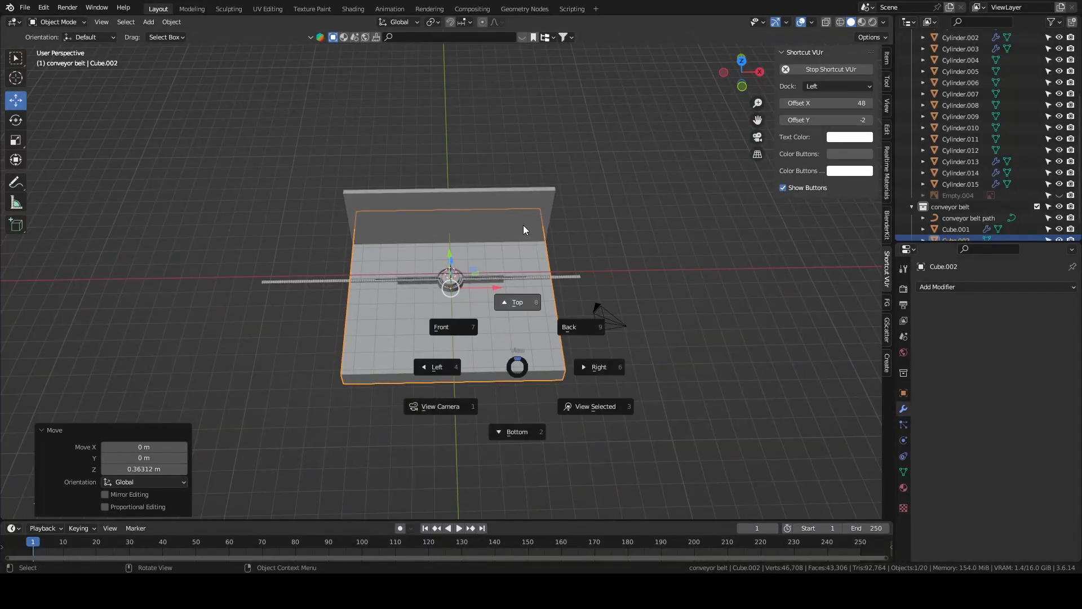
{"action": "left_click", "coordinate": [522, 232]}
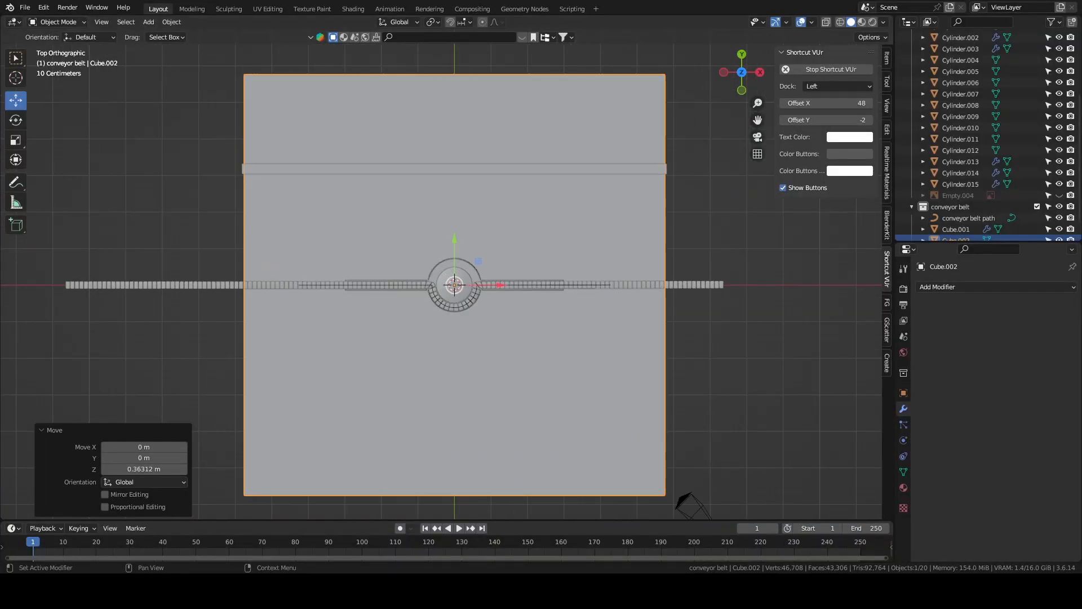
Move the rear face of the floor block forward until it lines up with the back wall.
{"action": "middle_click_drag", "start_coordinate": [451, 449], "coordinate": [395, 389]}
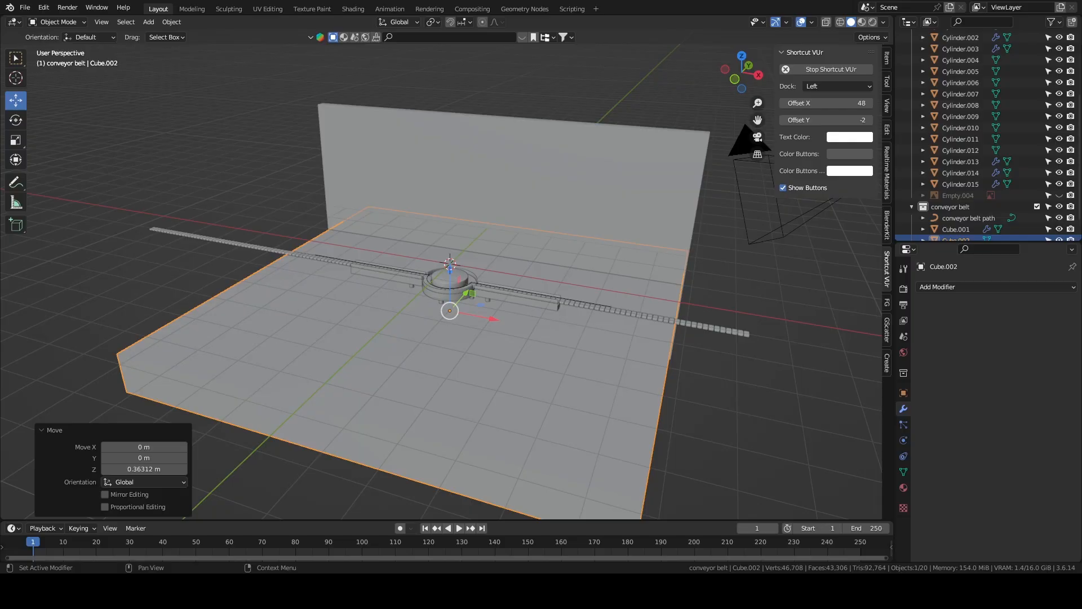
{"action": "mouse_move", "coordinate": [491, 307]}
{"action": "middle_mouse_down"}
{"action": "mouse_move", "coordinate": [485, 299]}
{"action": "mouse_move", "coordinate": [483, 308]}
{"action": "middle_mouse_up"}
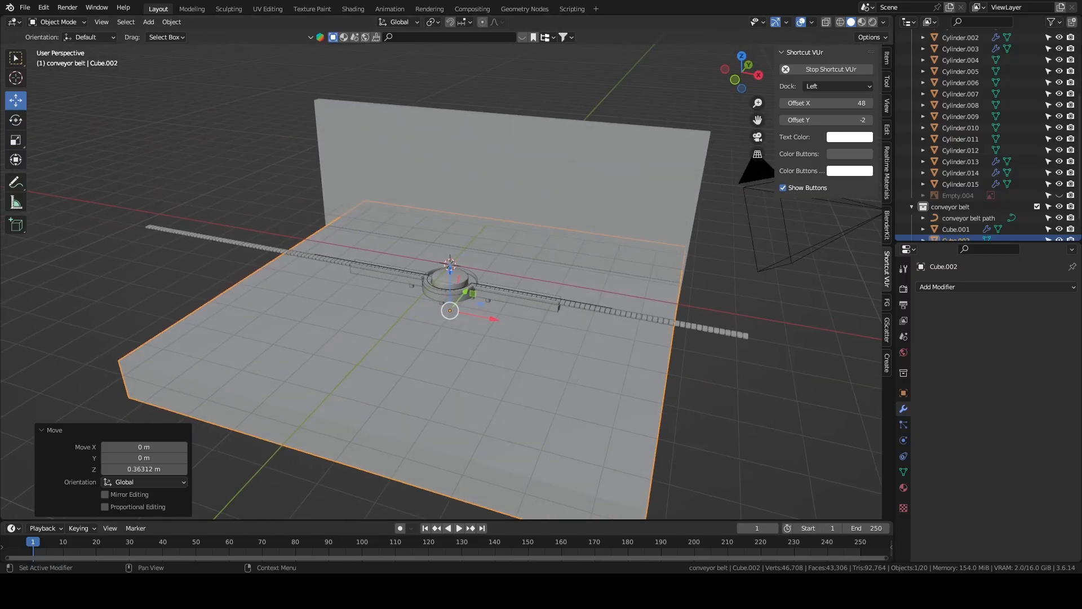
{"action": "key", "text": "KP_7"}
{"action": "scroll", "coordinate": [453, 208], "scroll_direction": "up", "scroll_amount": 2}
{"action": "scroll", "coordinate": [453, 207], "scroll_direction": "down", "scroll_amount": 3}
{"action": "middle_click_drag", "start_coordinate": [391, 134], "coordinate": [237, 331]}
{"action": "key", "text": "Tab"}
{"action": "left_click", "coordinate": [237, 330]}
{"action": "left_click_drag", "start_coordinate": [211, 343], "coordinate": [318, 324]}
{"action": "middle_click_drag", "start_coordinate": [318, 324], "coordinate": [293, 331]}
{"action": "left_click_drag", "start_coordinate": [337, 260], "coordinate": [413, 329]}
{"action": "middle_click_drag", "start_coordinate": [412, 329], "coordinate": [357, 356]}
{"action": "key", "text": "grave"}
{"action": "left_click", "coordinate": [348, 174]}
{"action": "key", "text": "Tab"}
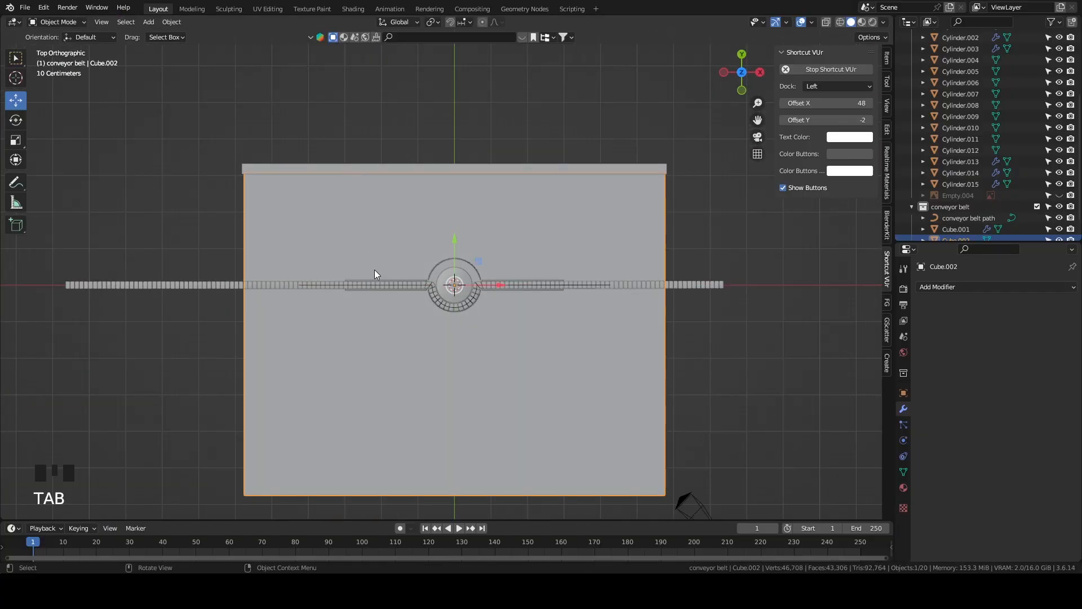
Add two loop cuts running front to back on the floor block, one on each side of the turntable, with factors 0.419 and -0.190.
{"action": "scroll", "coordinate": [373, 264], "scroll_direction": "up", "scroll_amount": 3}
{"action": "key", "text": "Tab"}
{"action": "left_click", "coordinate": [108, 22]}
{"action": "left_click", "coordinate": [162, 22]}
{"action": "key", "text": "ctrl+r"}
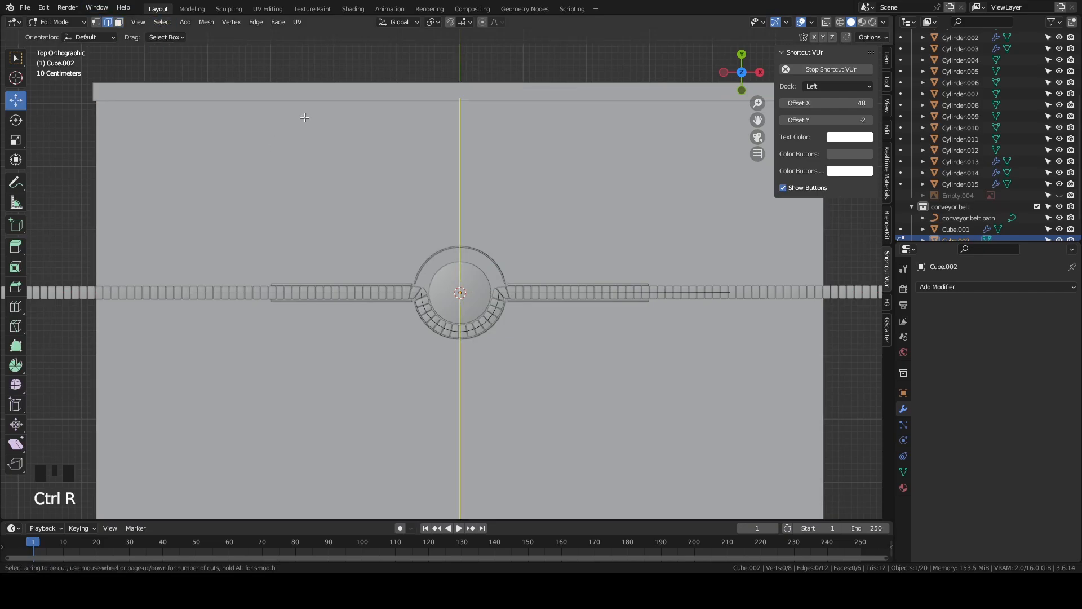
{"action": "left_click", "coordinate": [304, 118]}
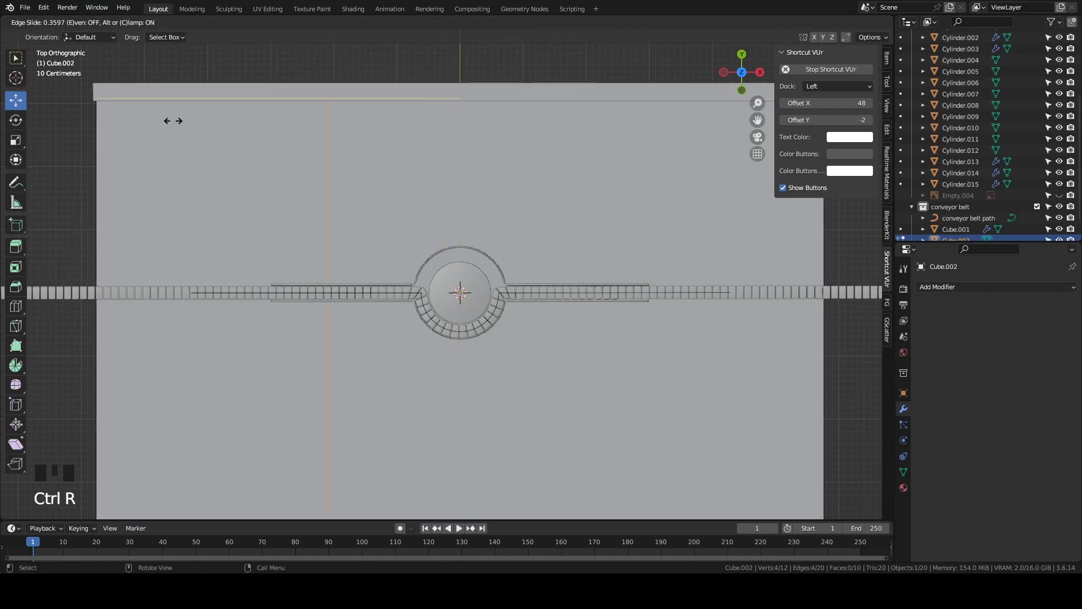
{"action": "left_click", "coordinate": [150, 126]}
{"action": "key", "text": "ctrl+r"}
{"action": "left_click", "coordinate": [575, 104]}
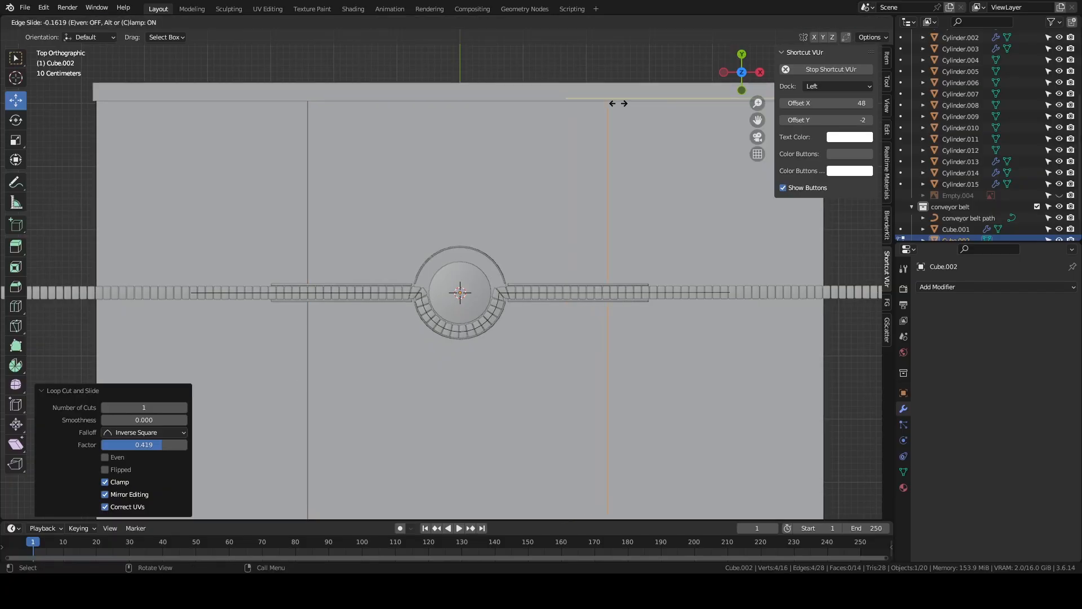
{"action": "left_click", "coordinate": [622, 104]}
Add one crosswise loop cut to the floor block between the turntable and its front edge.
{"action": "scroll", "coordinate": [601, 315], "scroll_direction": "down", "scroll_amount": 5}
{"action": "scroll", "coordinate": [564, 350], "scroll_direction": "up", "scroll_amount": 1}
{"action": "key", "text": "ctrl+r"}
{"action": "left_click", "coordinate": [533, 375]}
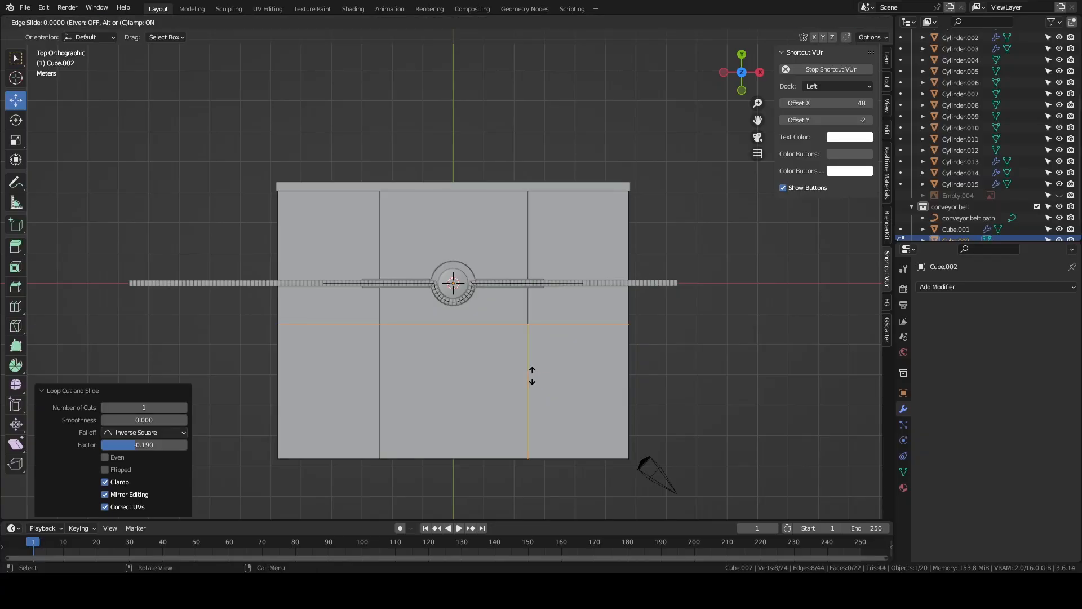
{"action": "left_click", "coordinate": [529, 403]}
Extrude the floor's central face under the conveyor downward about 0.56 m to form a recess.
{"action": "middle_click_drag", "start_coordinate": [529, 404], "coordinate": [502, 299]}
{"action": "left_click", "coordinate": [119, 22]}
{"action": "scroll", "coordinate": [272, 248], "scroll_direction": "up", "scroll_amount": 4}
{"action": "middle_click_drag", "start_coordinate": [305, 302], "coordinate": [316, 322]}
{"action": "left_click", "coordinate": [428, 340]}
{"action": "middle_click_drag", "start_coordinate": [428, 341], "coordinate": [397, 270], "text": "shift"}
{"action": "scroll", "coordinate": [397, 270], "scroll_direction": "up", "scroll_amount": 2}
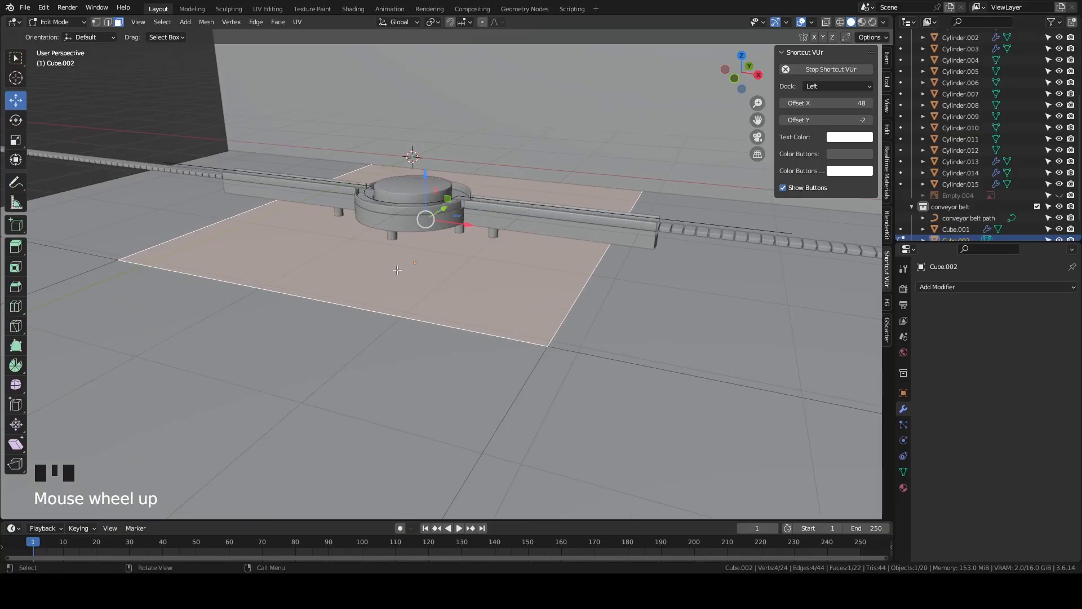
{"action": "key", "text": "e"}
{"action": "left_click", "coordinate": [395, 309]}
{"action": "middle_click_drag", "start_coordinate": [395, 309], "coordinate": [436, 273]}
{"action": "key", "text": "KP_1"}
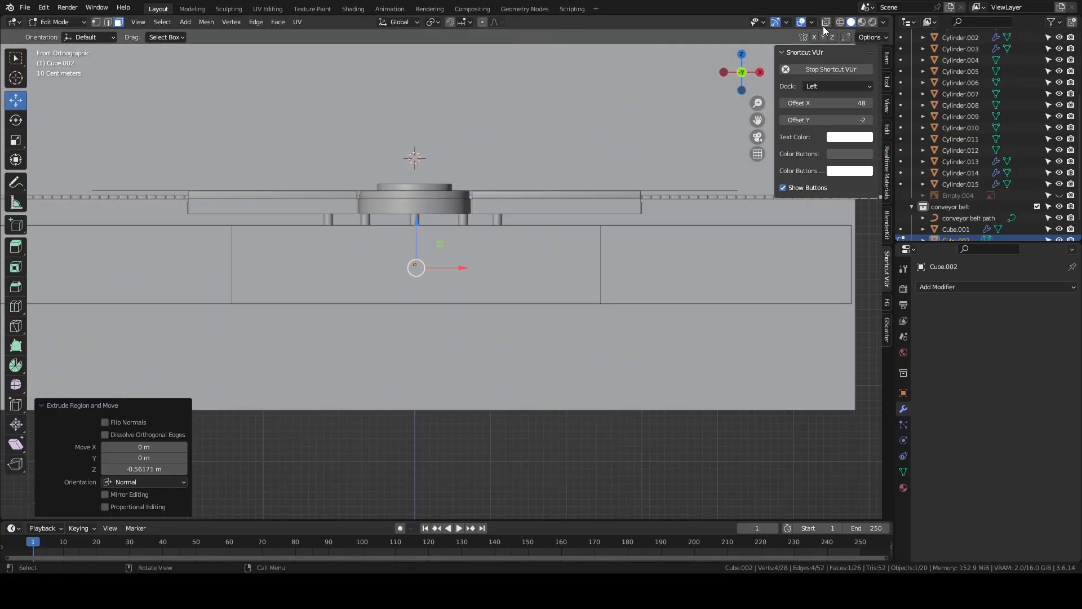
Lower the recess's bottom face by a further 0.19 m or so, using a see-through view to judge the depth.
{"action": "left_click", "coordinate": [840, 23]}
{"action": "left_click_drag", "start_coordinate": [415, 231], "coordinate": [415, 246]}
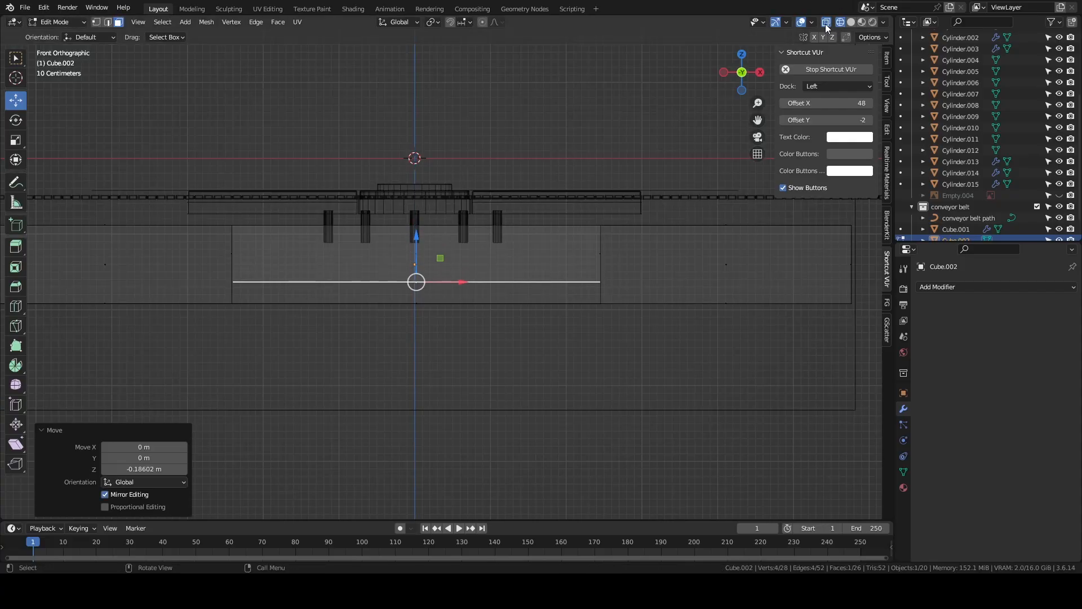
{"action": "left_click", "coordinate": [850, 23]}
{"action": "middle_click_drag", "start_coordinate": [532, 119], "coordinate": [501, 185]}
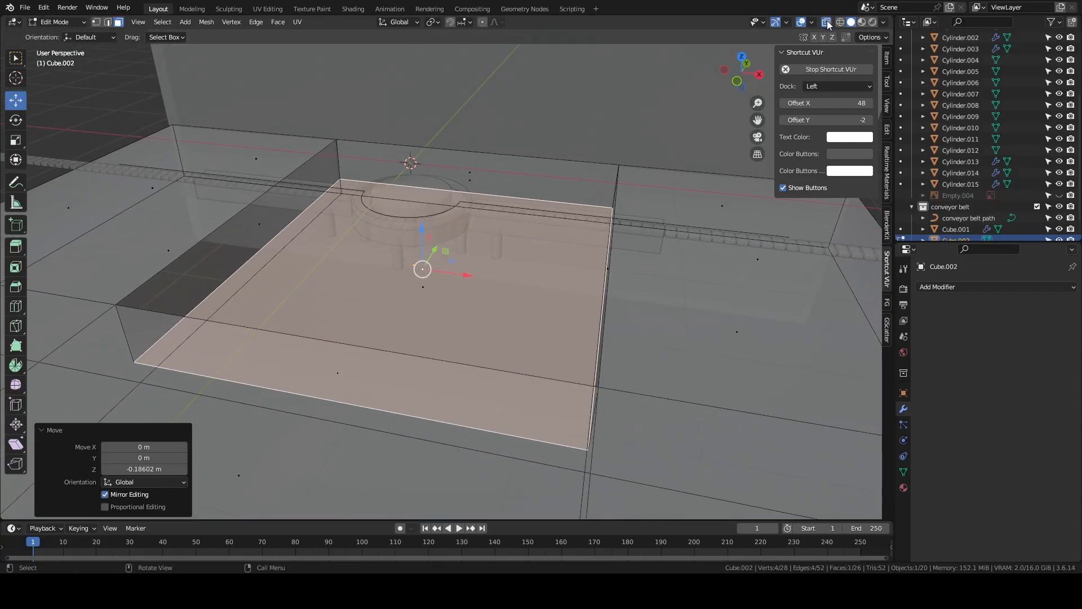
{"action": "left_click", "coordinate": [826, 23]}
Duplicate the recess's bottom face in place, separate it into its own object and select that object.
{"action": "key", "text": "shift+d"}
{"action": "right_click", "coordinate": [409, 159]}
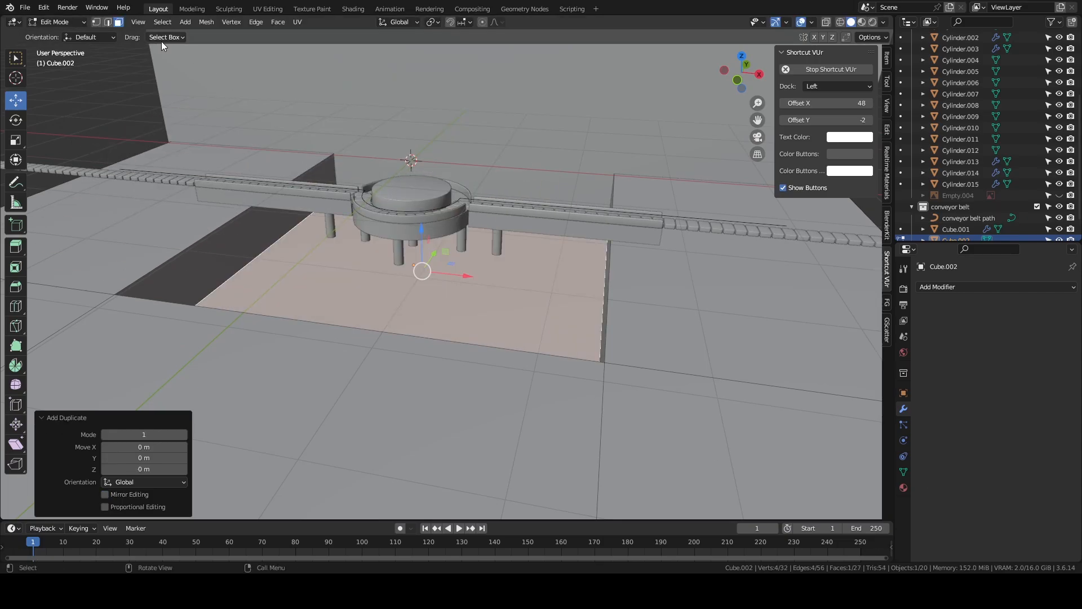
{"action": "left_click", "coordinate": [200, 22]}
{"action": "mouse_move", "coordinate": [260, 121]}
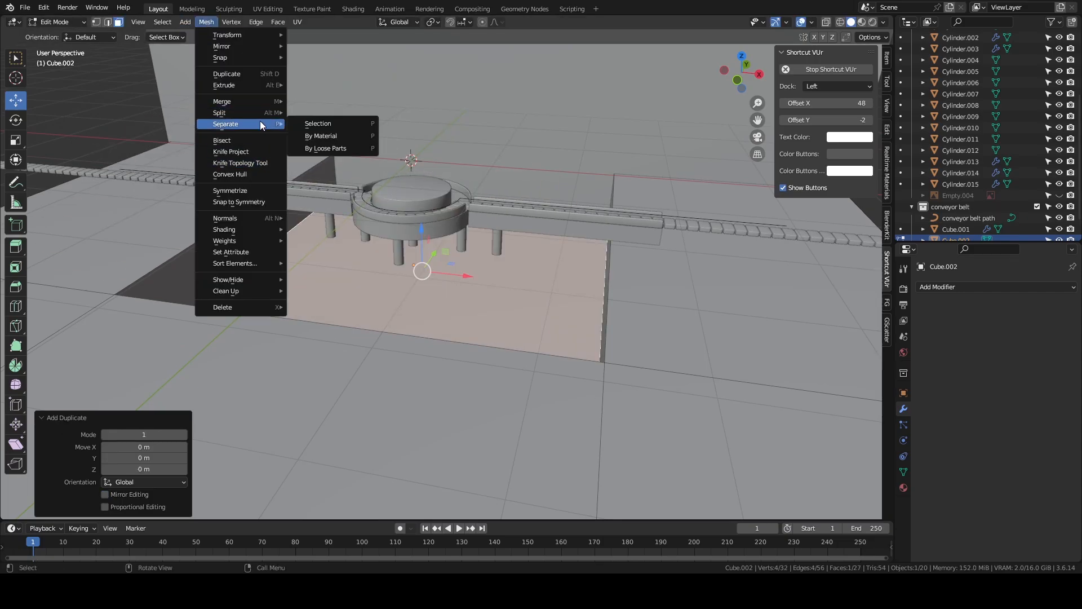
{"action": "left_click", "coordinate": [308, 123]}
{"action": "key", "text": "Tab"}
{"action": "left_click", "coordinate": [387, 285]}
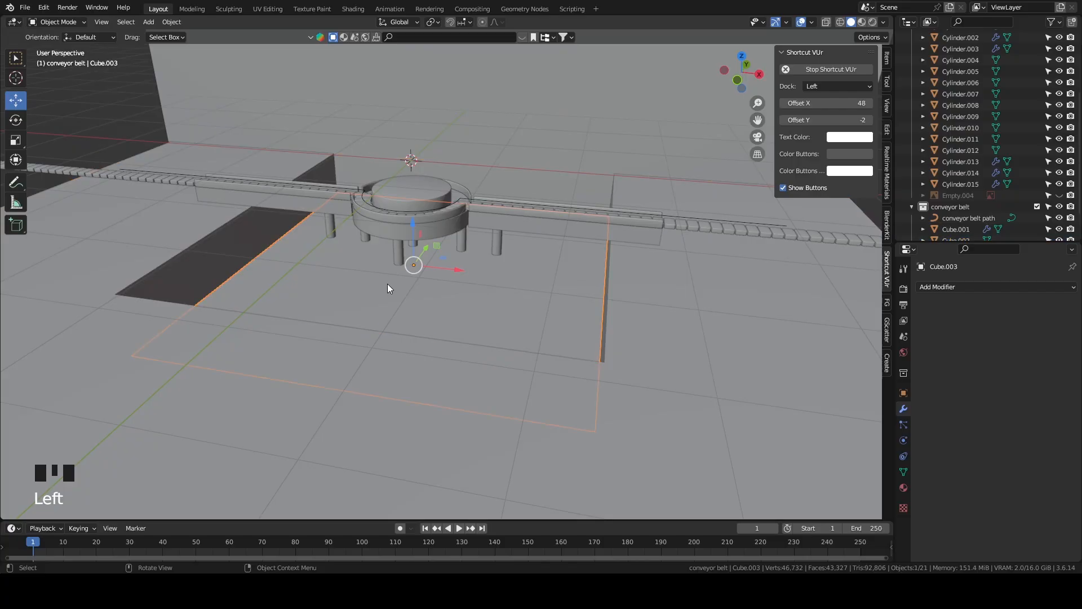
Extrude the separated face upward about 0.5 m into a slab and raise the slab about 0.064 m.
{"action": "key", "text": "Tab"}
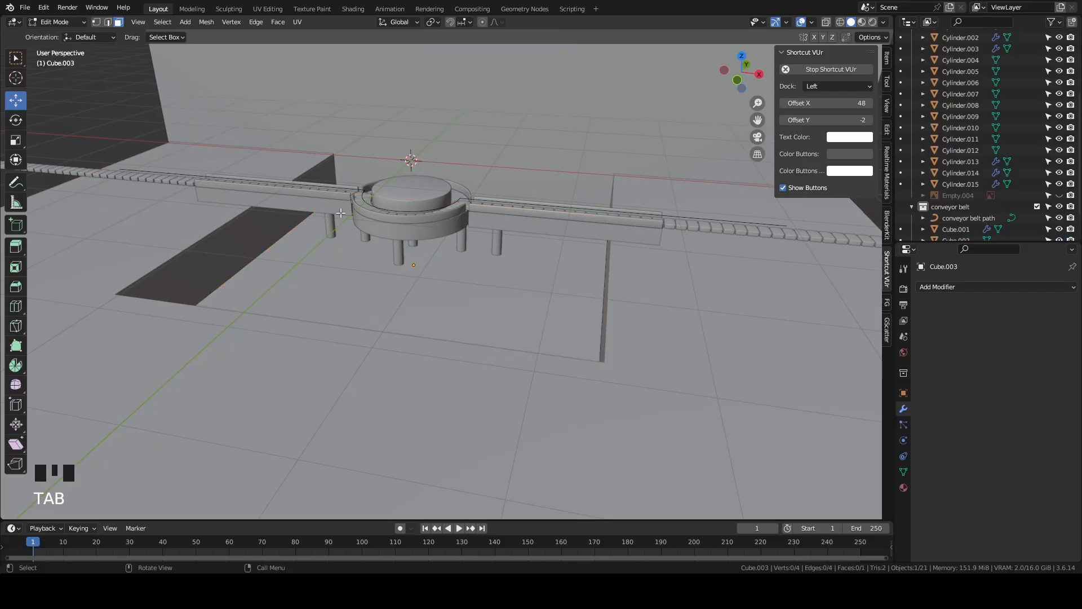
{"action": "left_click", "coordinate": [342, 285]}
{"action": "key", "text": "e"}
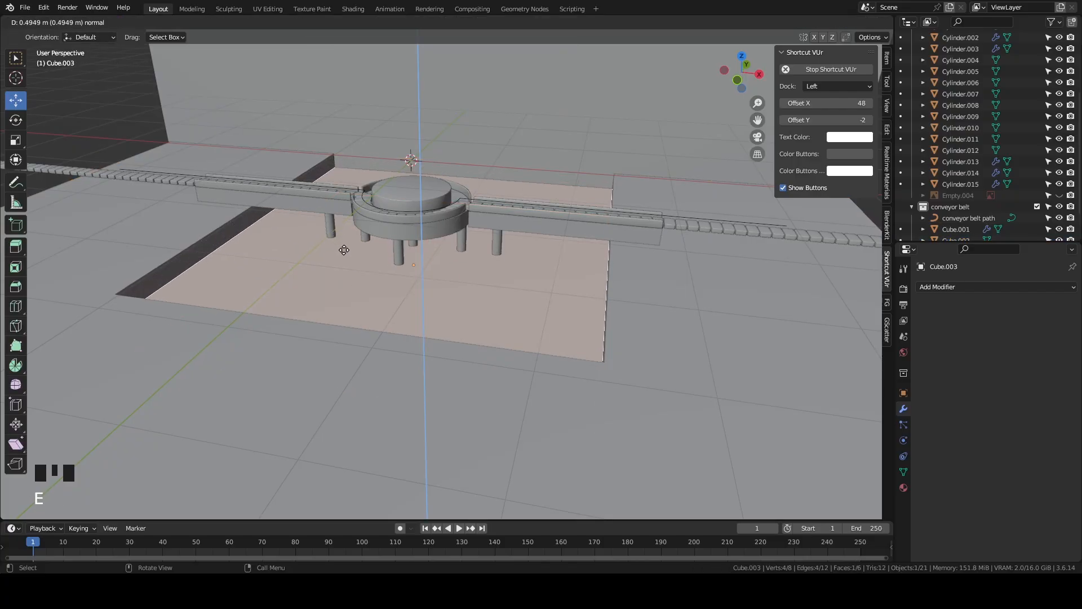
{"action": "left_click", "coordinate": [342, 248]}
{"action": "key", "text": "Tab"}
{"action": "middle_click_drag", "start_coordinate": [360, 271], "coordinate": [389, 251]}
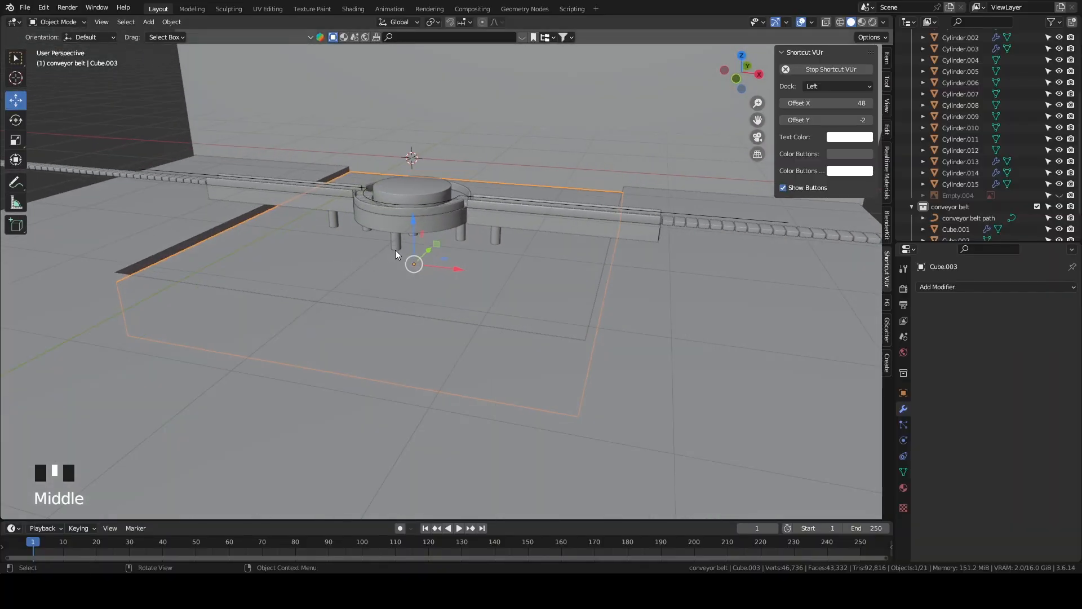
{"action": "left_click_drag", "start_coordinate": [414, 221], "coordinate": [414, 217]}
{"action": "middle_click_drag", "start_coordinate": [413, 217], "coordinate": [377, 248]}
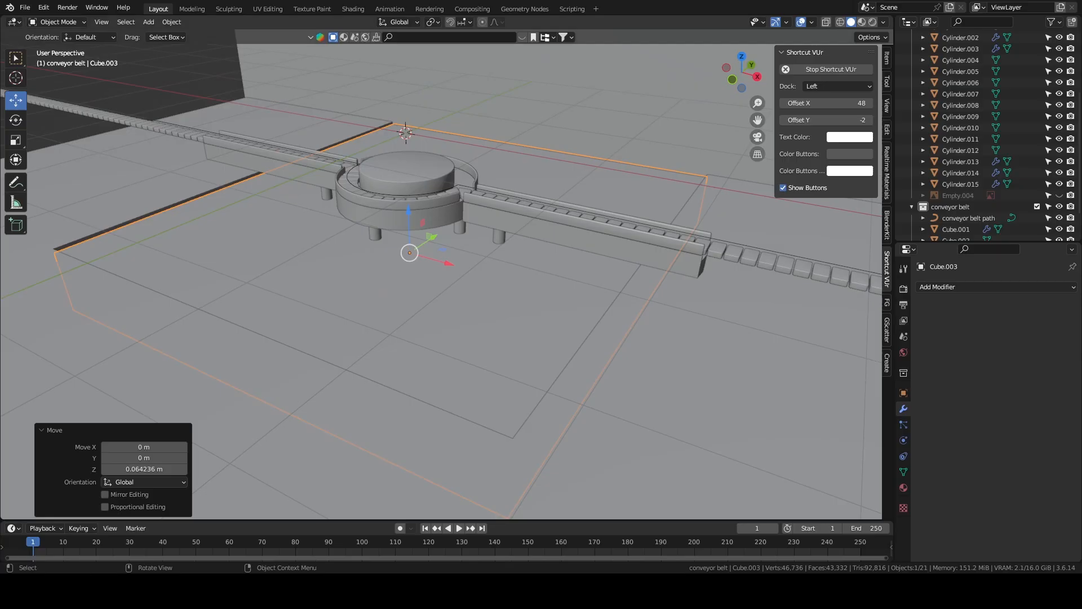
Make a linked duplicate of the support leg under the -X conveyor beam and move it about -1.3 m along X.
{"action": "middle_click_drag", "start_coordinate": [508, 247], "coordinate": [564, 242]}
{"action": "scroll", "coordinate": [564, 241], "scroll_direction": "down", "scroll_amount": 1}
{"action": "left_click", "coordinate": [325, 232]}
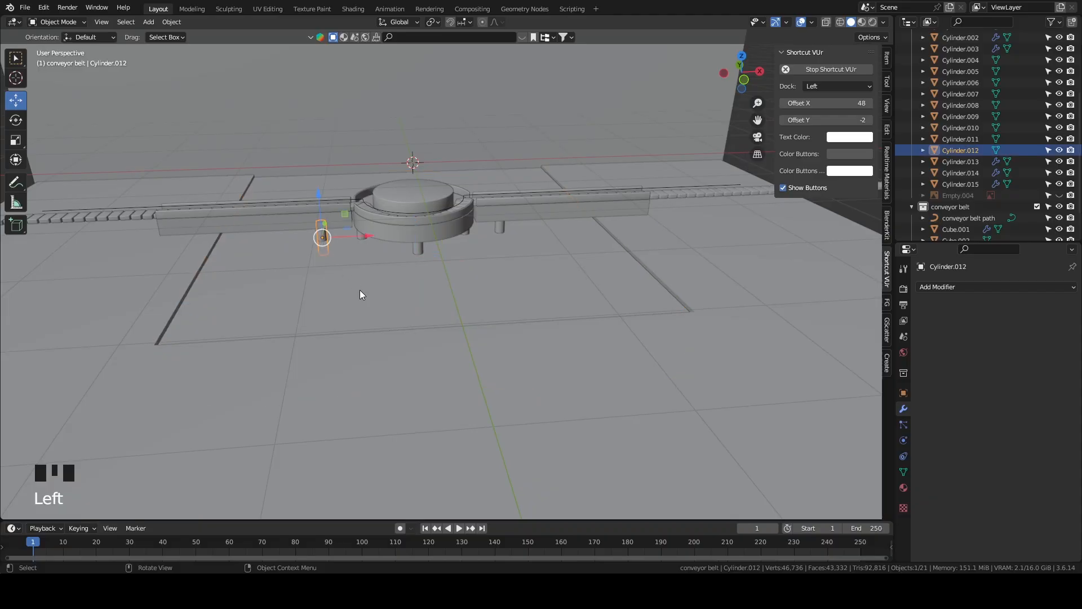
{"action": "key", "text": "grave"}
{"action": "key", "text": "grave"}
{"action": "scroll", "coordinate": [438, 270], "scroll_direction": "down", "scroll_amount": 1}
{"action": "scroll", "coordinate": [439, 272], "scroll_direction": "down", "scroll_amount": 11}
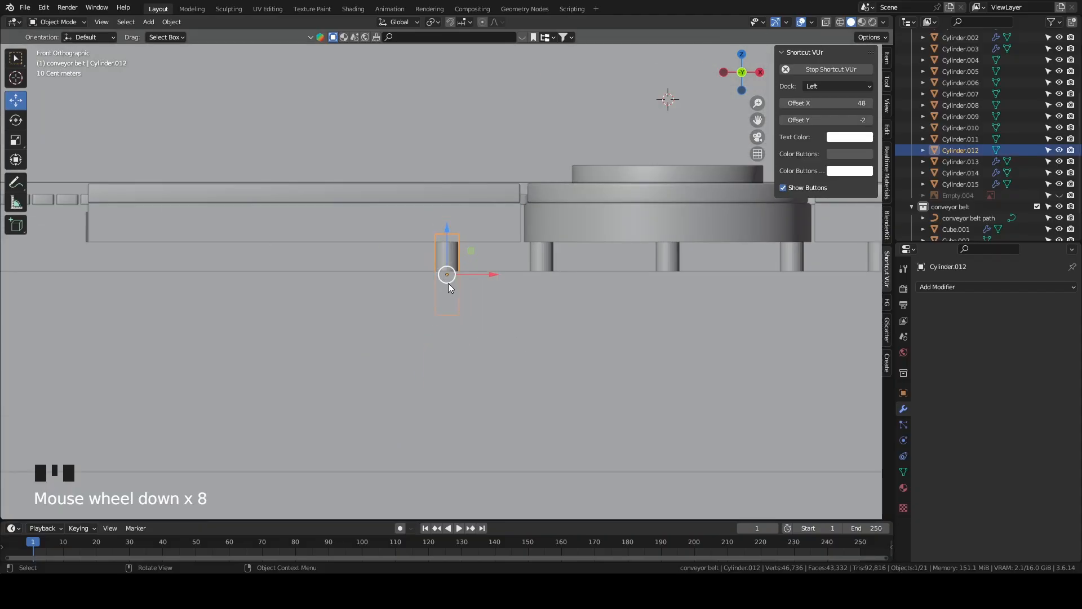
{"action": "key", "text": "alt+d"}
{"action": "right_click", "coordinate": [356, 221]}
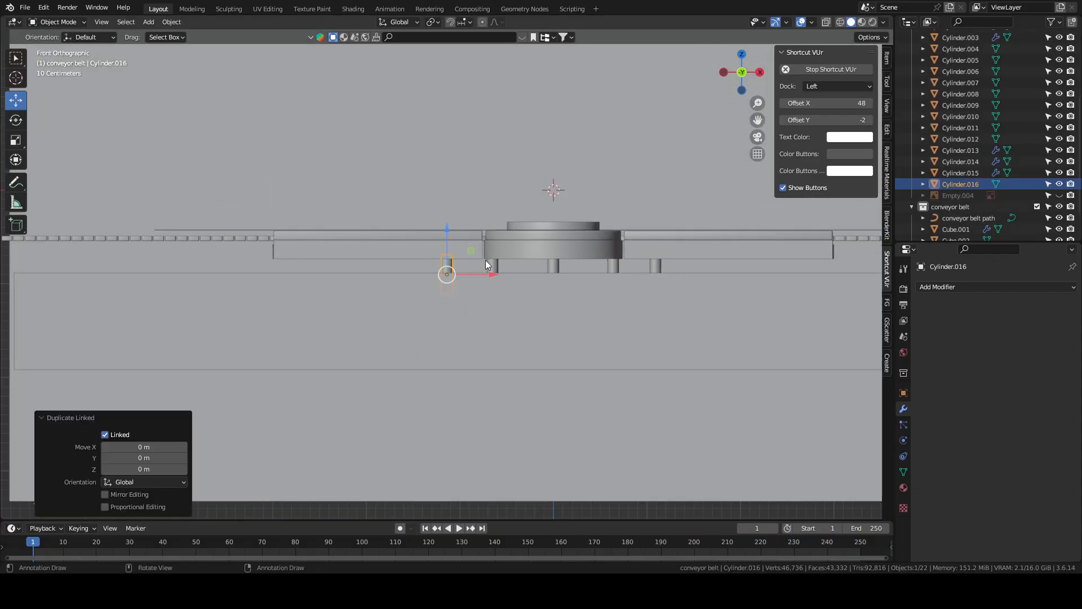
{"action": "key", "text": "g"}
{"action": "key", "text": "x"}
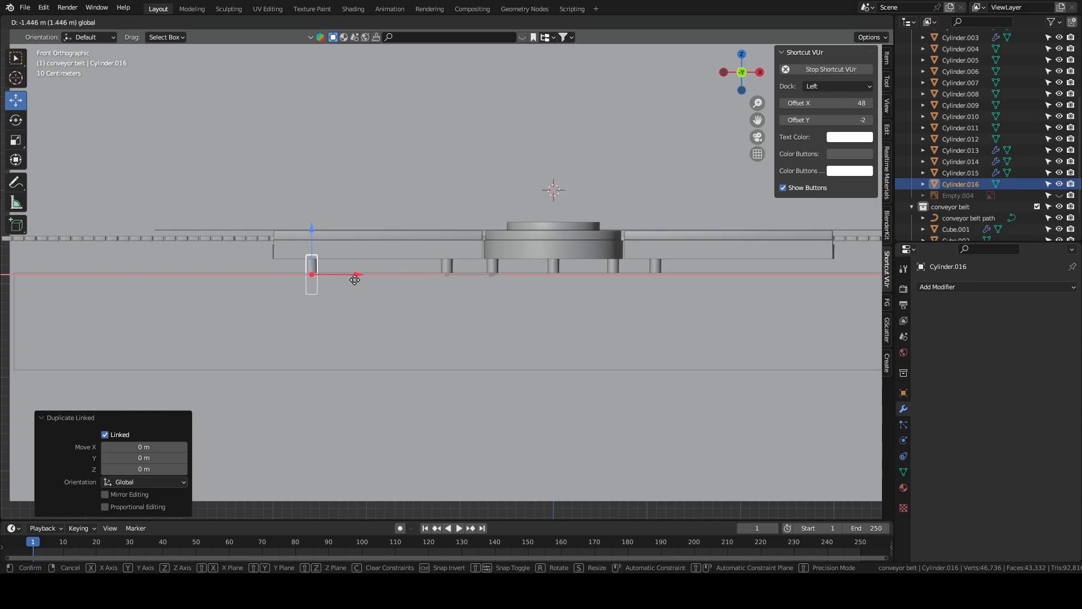
{"action": "left_click", "coordinate": [368, 282]}
Make a linked duplicate of the support leg under the +X conveyor beam and move it about 1.34 m along X.
{"action": "middle_click_drag", "start_coordinate": [540, 284], "coordinate": [464, 291], "text": "shift"}
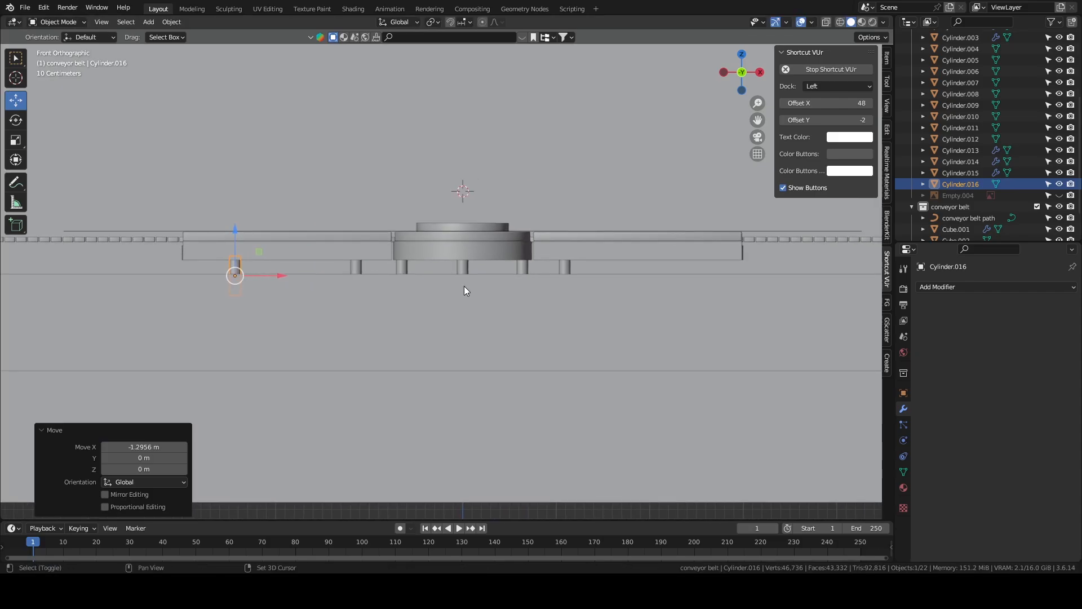
{"action": "left_click", "coordinate": [565, 266]}
{"action": "left_click", "coordinate": [566, 268]}
{"action": "key", "text": "alt+d"}
{"action": "right_click", "coordinate": [631, 282]}
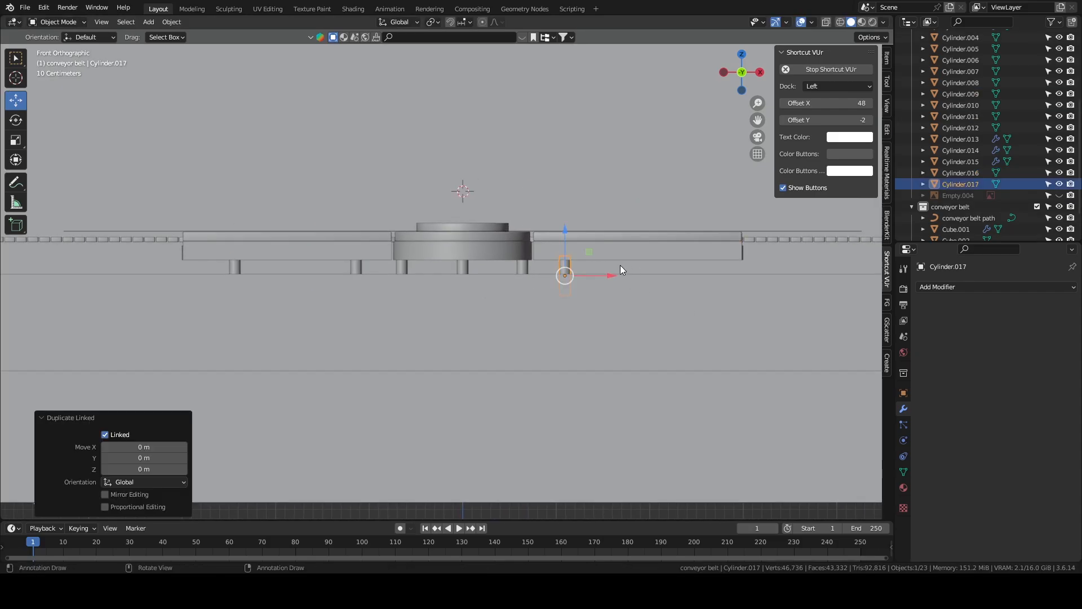
{"action": "key", "text": "g"}
{"action": "key", "text": "x"}
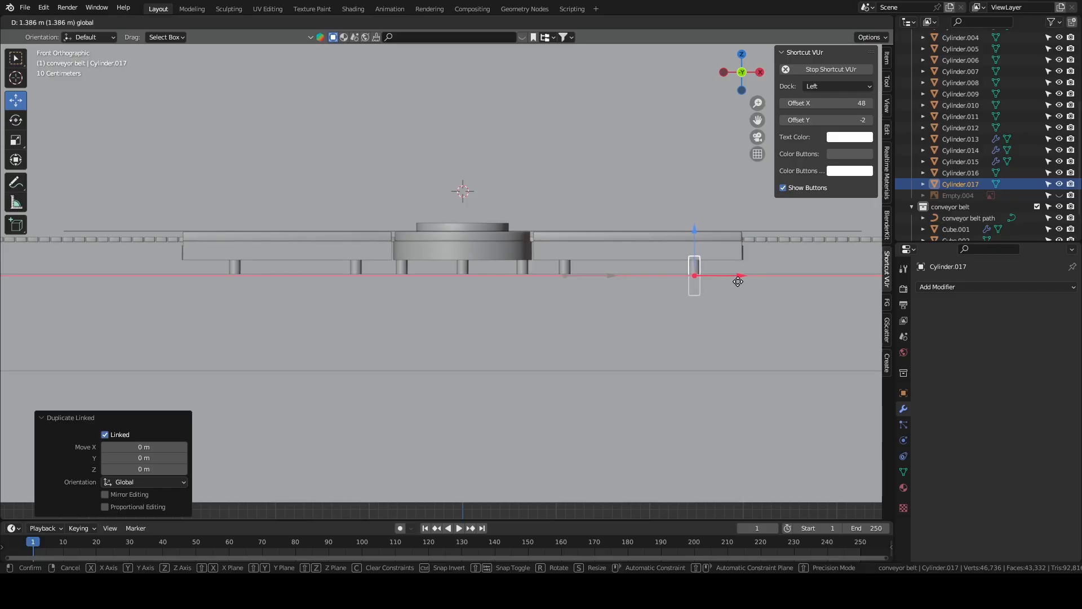
{"action": "left_click", "coordinate": [734, 281]}
Shift both new outer legs inward along X, moving the +X leg by about -0.36 m and a further -0.27 m.
{"action": "middle_click_drag", "start_coordinate": [732, 285], "coordinate": [722, 323]}
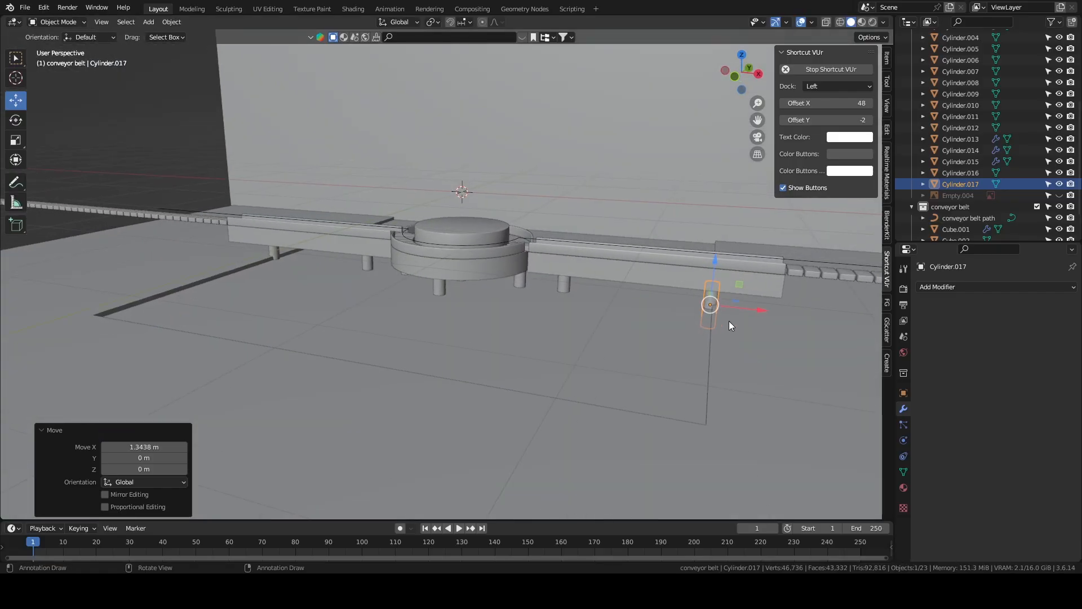
{"action": "left_click_drag", "start_coordinate": [749, 306], "coordinate": [705, 303]}
{"action": "middle_click_drag", "start_coordinate": [704, 303], "coordinate": [658, 319]}
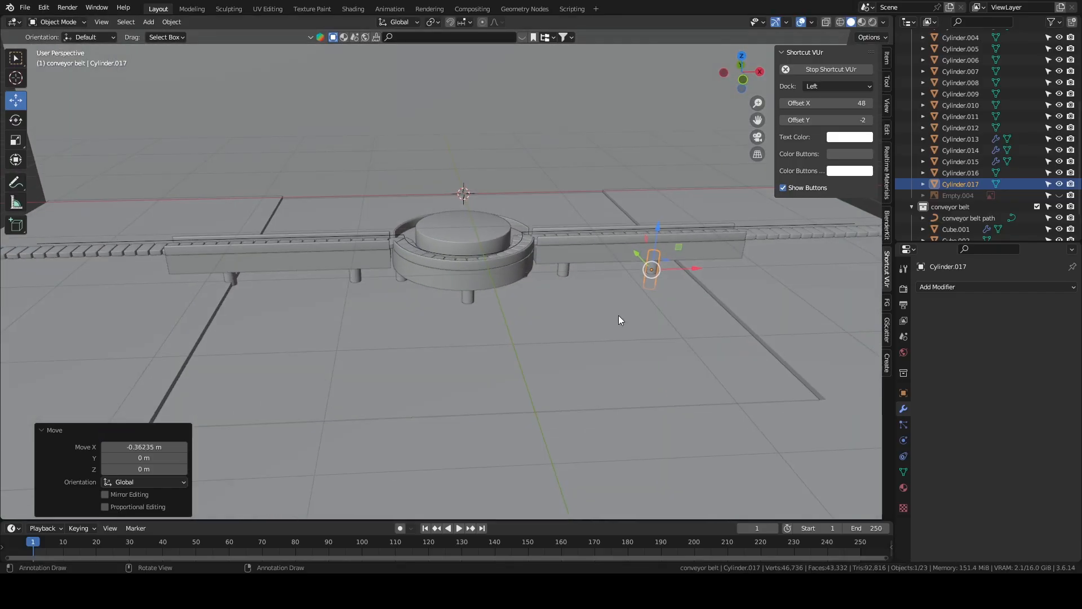
{"action": "left_click", "coordinate": [230, 279]}
{"action": "left_click_drag", "start_coordinate": [290, 279], "coordinate": [326, 277]}
{"action": "left_click", "coordinate": [646, 266]}
{"action": "middle_click_drag", "start_coordinate": [647, 266], "coordinate": [686, 290]}
{"action": "left_click_drag", "start_coordinate": [690, 275], "coordinate": [648, 275]}
{"action": "middle_click_drag", "start_coordinate": [648, 275], "coordinate": [688, 279]}
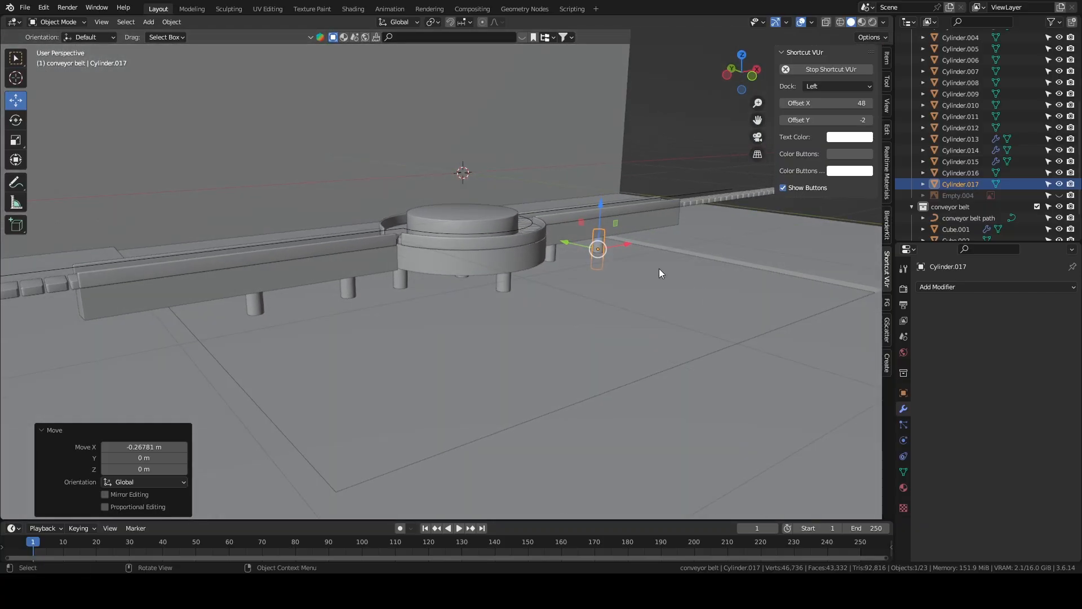
Raise the main floor block by about 0.09 m, leaving the inner slab in place.
{"action": "left_click", "coordinate": [134, 14]}
{"action": "left_click", "coordinate": [138, 48]}
{"action": "middle_click_drag", "start_coordinate": [496, 225], "coordinate": [539, 246]}
{"action": "middle_click_drag", "start_coordinate": [669, 276], "coordinate": [626, 276]}
{"action": "scroll", "coordinate": [719, 307], "scroll_direction": "down", "scroll_amount": 3}
{"action": "left_click", "coordinate": [670, 306]}
{"action": "middle_click_drag", "start_coordinate": [670, 307], "coordinate": [551, 323]}
{"action": "left_click", "coordinate": [566, 299], "text": "shift"}
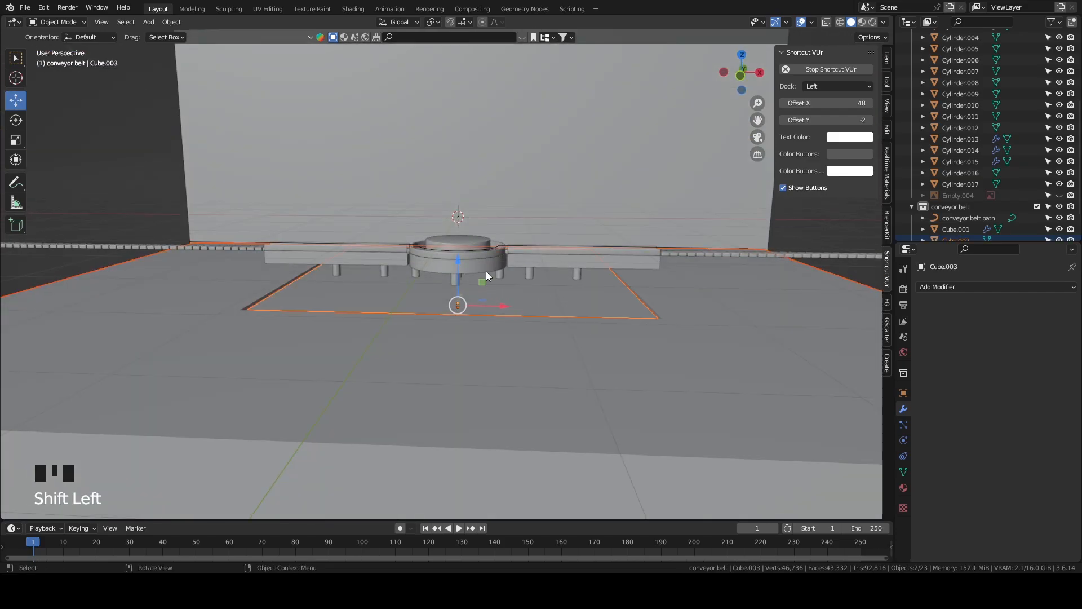
{"action": "scroll", "coordinate": [541, 285], "scroll_direction": "up", "scroll_amount": 1}
{"action": "left_click", "coordinate": [673, 304]}
{"action": "left_click_drag", "start_coordinate": [458, 270], "coordinate": [458, 264]}
{"action": "scroll", "coordinate": [703, 326], "scroll_direction": "up", "scroll_amount": 2}
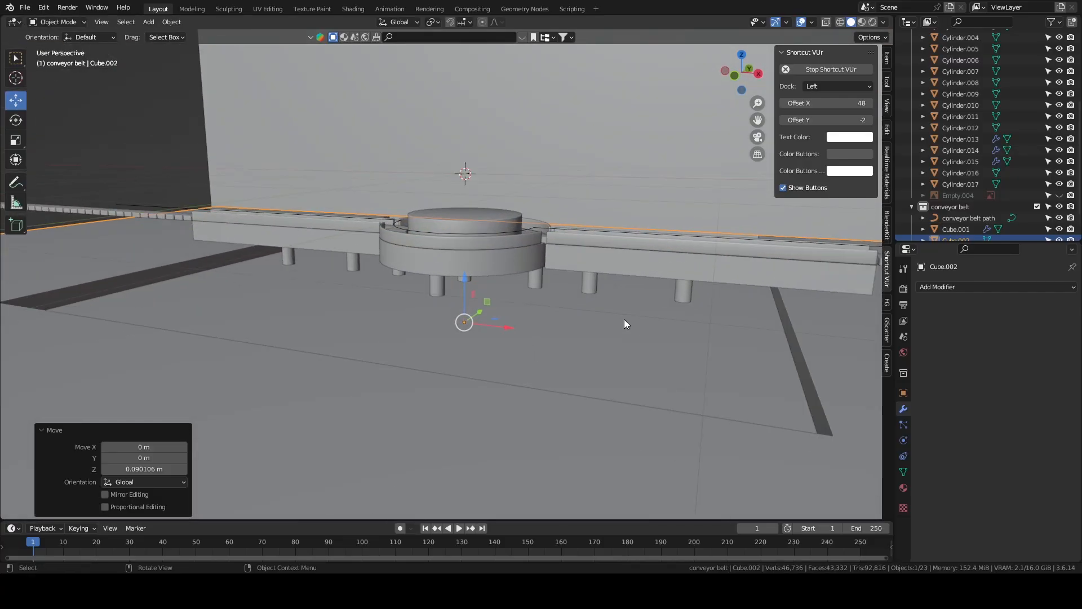
Try to raise the inner slab about 0.035 m and undo the move.
{"action": "left_click", "coordinate": [597, 323]}
{"action": "scroll", "coordinate": [512, 333], "scroll_direction": "down", "scroll_amount": 4}
{"action": "middle_click_drag", "start_coordinate": [512, 333], "coordinate": [506, 306]}
{"action": "scroll", "coordinate": [485, 287], "scroll_direction": "up", "scroll_amount": 1}
{"action": "left_click_drag", "start_coordinate": [457, 258], "coordinate": [455, 265]}
{"action": "middle_click_drag", "start_coordinate": [455, 265], "coordinate": [452, 302]}
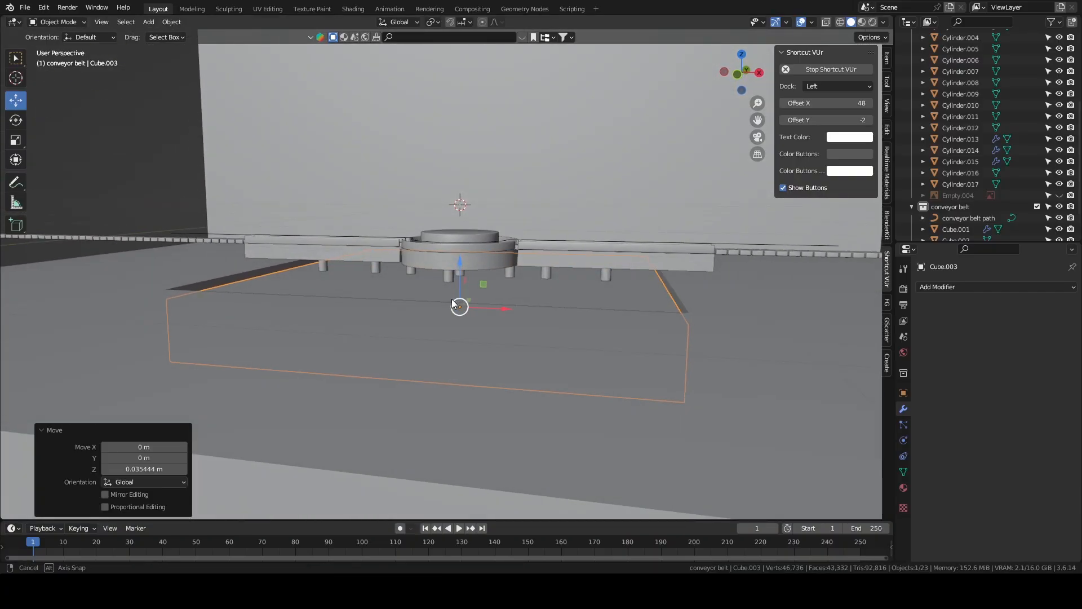
{"action": "key", "text": "ctrl+z"}
Nudge the inner slab slightly along Z within the floor recess.
{"action": "left_click_drag", "start_coordinate": [459, 274], "coordinate": [459, 273]}
{"action": "mouse_move", "coordinate": [460, 274]}
{"action": "middle_mouse_down"}
{"action": "mouse_move", "coordinate": [425, 322]}
{"action": "mouse_move", "coordinate": [441, 312]}
{"action": "mouse_move", "coordinate": [445, 275]}
{"action": "middle_mouse_up"}
{"action": "scroll", "coordinate": [445, 276], "scroll_direction": "up", "scroll_amount": 3}
{"action": "middle_click_drag", "start_coordinate": [445, 276], "coordinate": [468, 289]}
Isolate the inner slab, adjust the position of its bottom face and return to the full scene.
{"action": "key", "text": "Tab"}
{"action": "mouse_move", "coordinate": [468, 333]}
{"action": "middle_mouse_down"}
{"action": "mouse_move", "coordinate": [468, 319]}
{"action": "mouse_move", "coordinate": [459, 338]}
{"action": "middle_mouse_up"}
{"action": "key", "text": "Tab"}
{"action": "key", "text": "slash"}
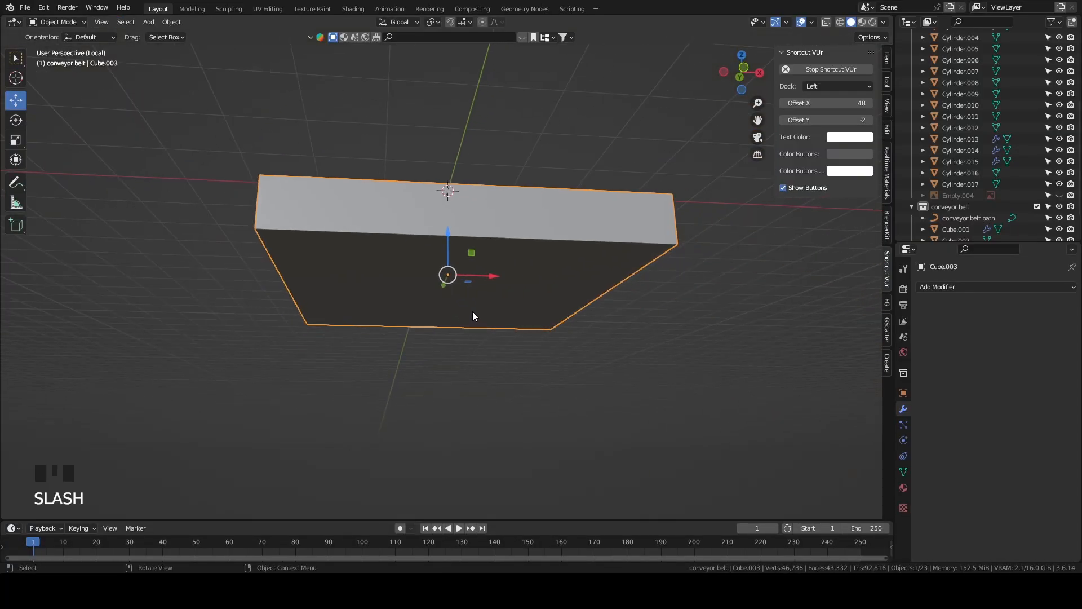
{"action": "key", "text": "Tab"}
{"action": "left_click", "coordinate": [319, 263]}
{"action": "middle_click_drag", "start_coordinate": [320, 263], "coordinate": [447, 259]}
{"action": "left_click_drag", "start_coordinate": [447, 258], "coordinate": [429, 245]}
{"action": "key", "text": "Tab"}
{"action": "key", "text": "slash"}
{"action": "scroll", "coordinate": [439, 256], "scroll_direction": "down", "scroll_amount": 4}
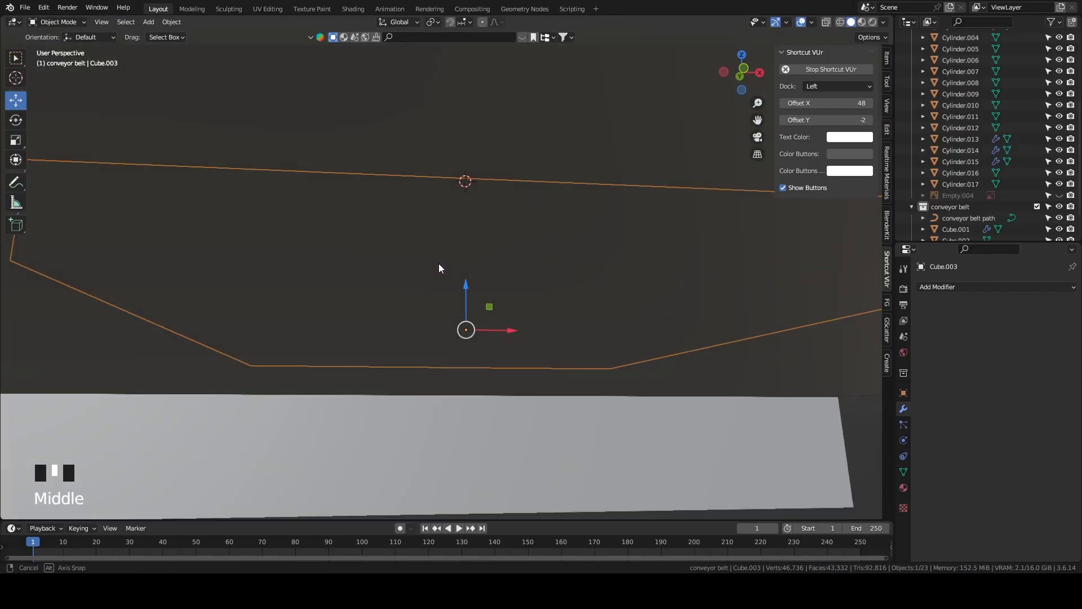
Select the inner slab in the floor recess and open its material settings.
{"action": "left_click", "coordinate": [129, 22]}
{"action": "left_click", "coordinate": [139, 56]}
{"action": "left_click", "coordinate": [132, 22]}
{"action": "left_click", "coordinate": [138, 47]}
{"action": "mouse_move", "coordinate": [491, 238]}
{"action": "middle_mouse_down"}
{"action": "mouse_move", "coordinate": [557, 251]}
{"action": "mouse_move", "coordinate": [505, 251]}
{"action": "middle_mouse_up"}
{"action": "scroll", "coordinate": [505, 251], "scroll_direction": "down", "scroll_amount": 2}
{"action": "left_click", "coordinate": [394, 343]}
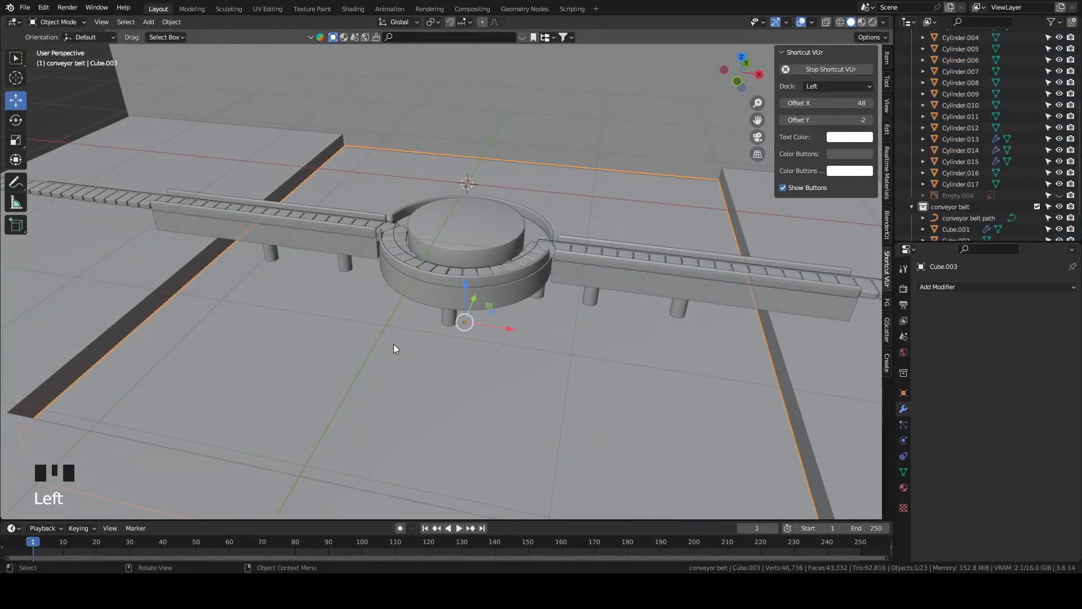
{"action": "left_click", "coordinate": [903, 487]}
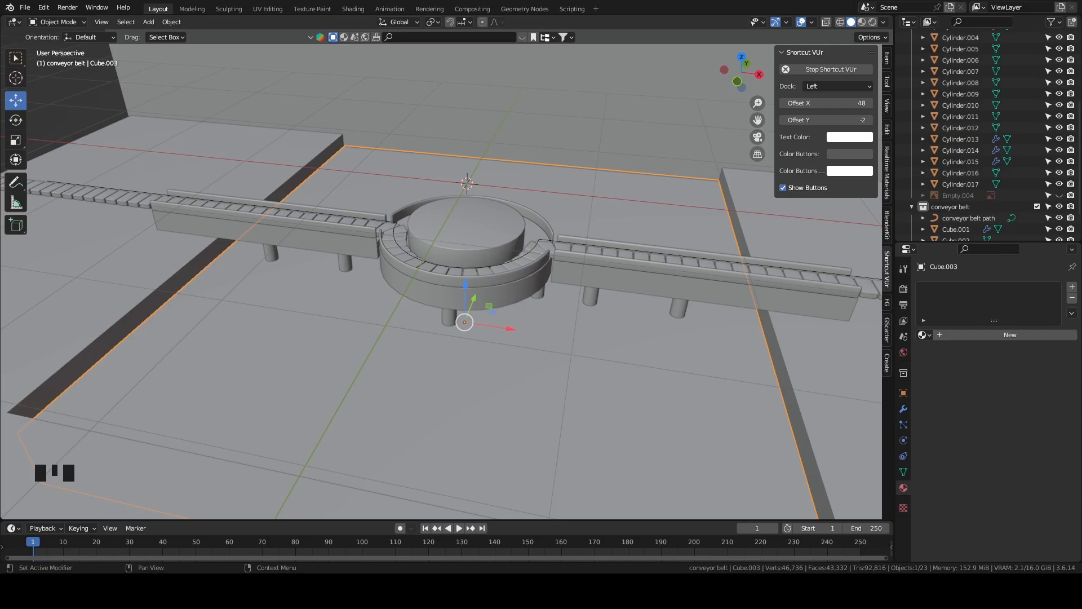
Save the project file.
{"action": "left_click", "coordinate": [25, 7]}
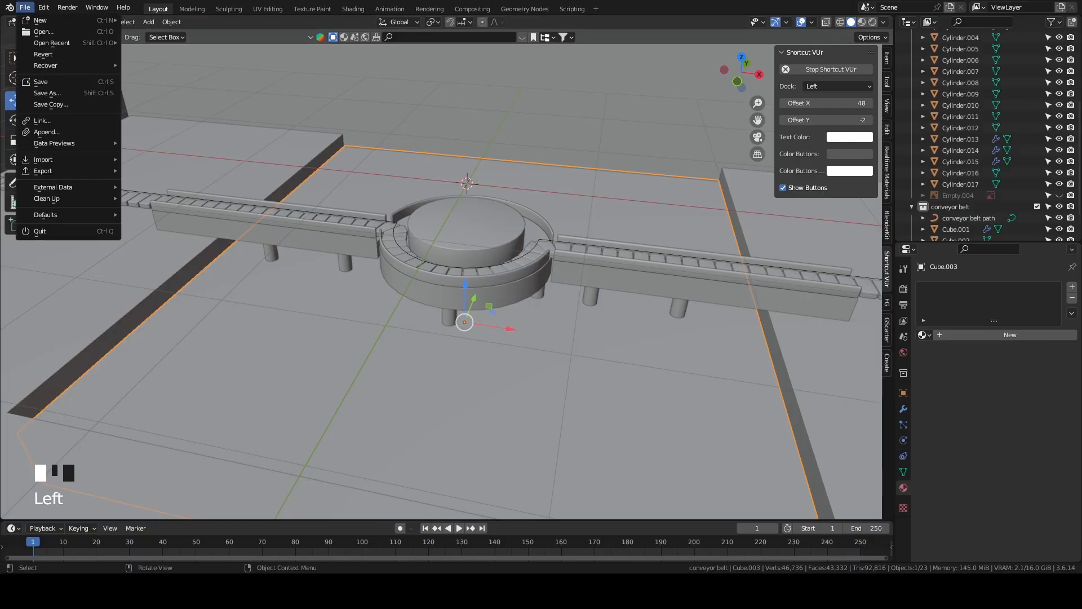
{"action": "left_click", "coordinate": [63, 86]}
{"action": "mouse_move", "coordinate": [64, 86]}
{"action": "middle_mouse_down"}
{"action": "mouse_move", "coordinate": [66, 50]}
{"action": "mouse_move", "coordinate": [65, 84]}
{"action": "middle_mouse_up"}
Switch to the Shading workspace and create a new material on the slab named "water aqua shader".
{"action": "left_click", "coordinate": [352, 9]}
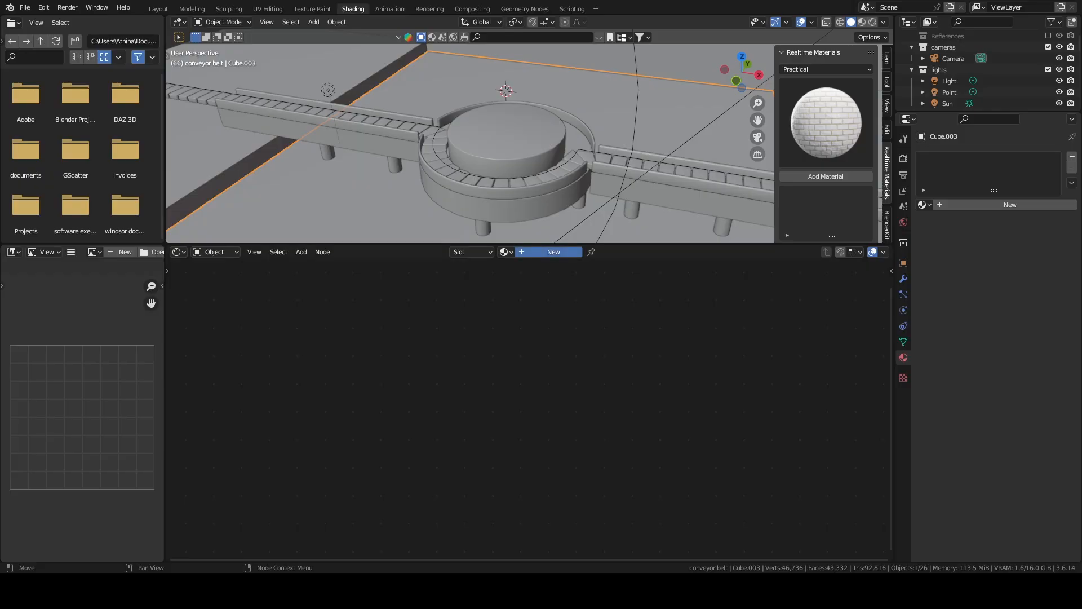
{"action": "left_click", "coordinate": [547, 252]}
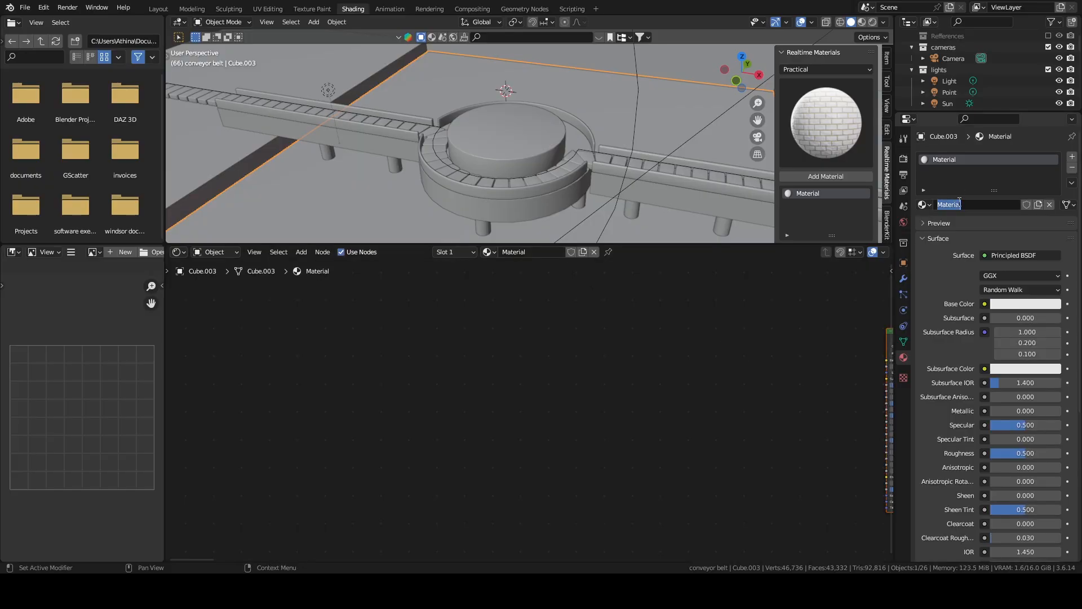
{"action": "type", "text": "aqua shader"}
{"action": "key", "text": "Return"}
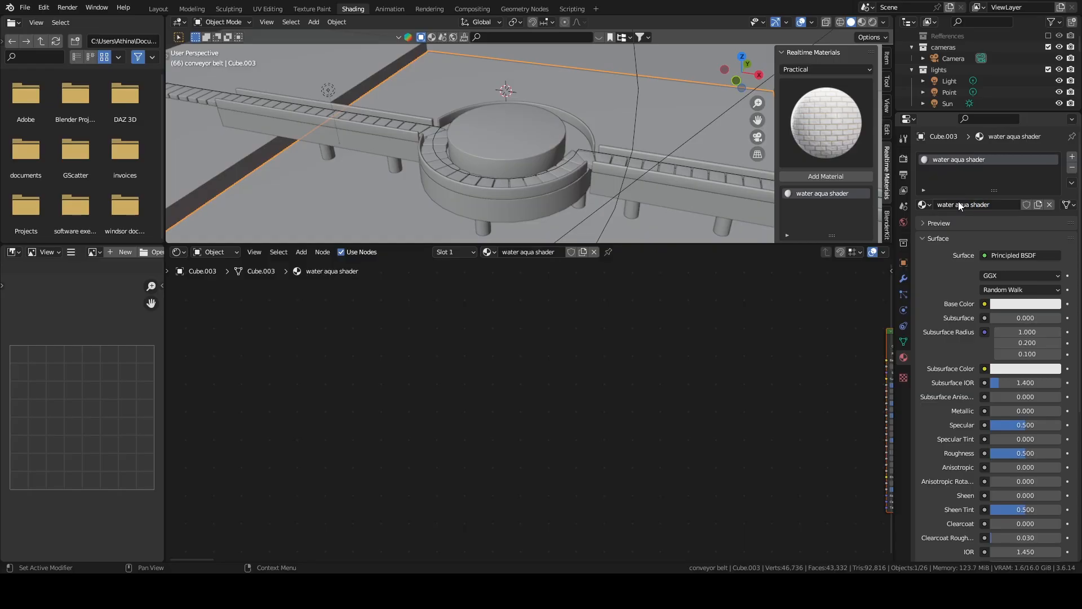
Add a Musgrave Texture node beside the Principled BSDF in the water material.
{"action": "middle_click_drag", "start_coordinate": [648, 353], "coordinate": [316, 379]}
{"action": "scroll", "coordinate": [686, 452], "scroll_direction": "up", "scroll_amount": 2}
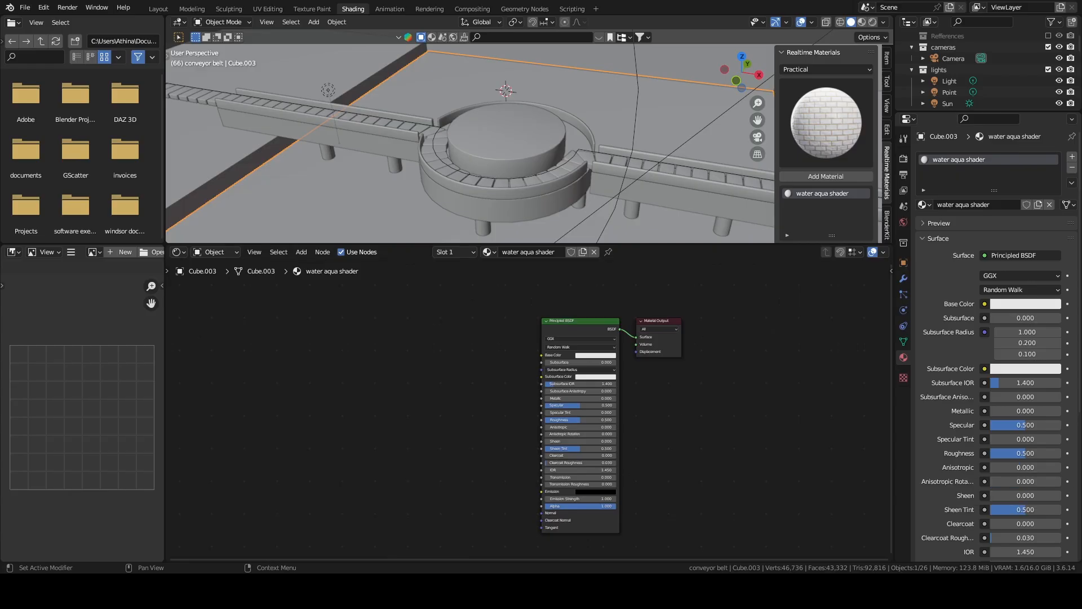
{"action": "left_click", "coordinate": [302, 252]}
{"action": "left_click", "coordinate": [316, 263]}
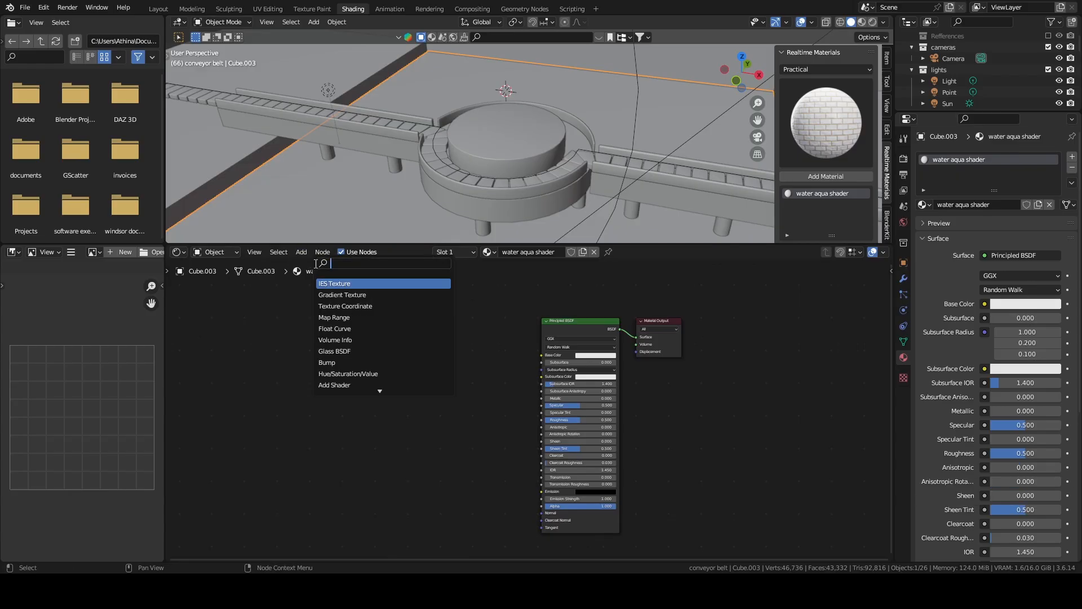
{"action": "type", "text": "musgrave te"}
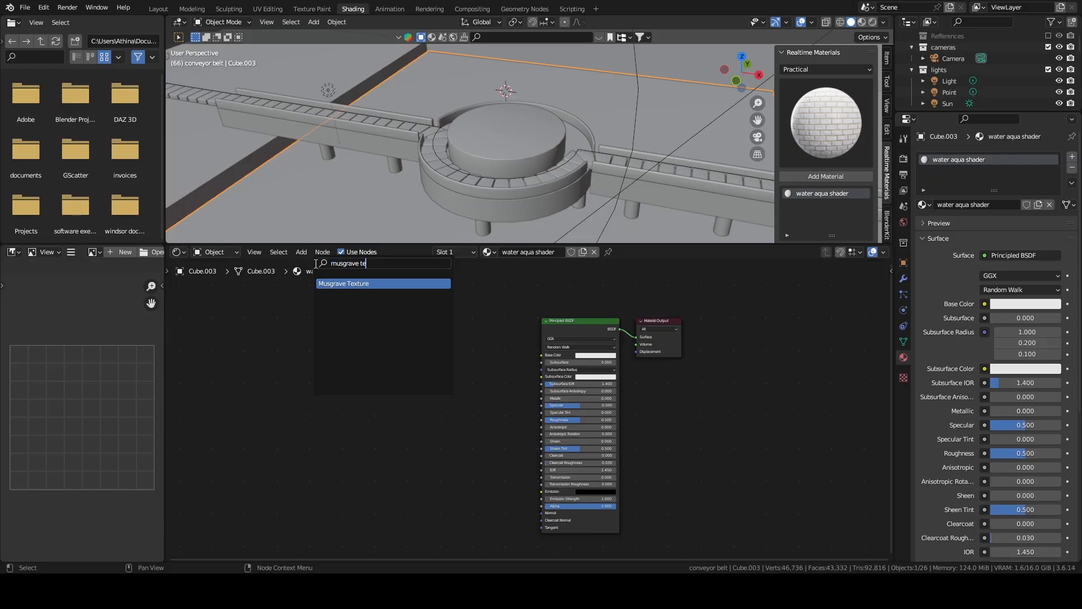
{"action": "left_click", "coordinate": [409, 284]}
{"action": "left_click", "coordinate": [452, 350]}
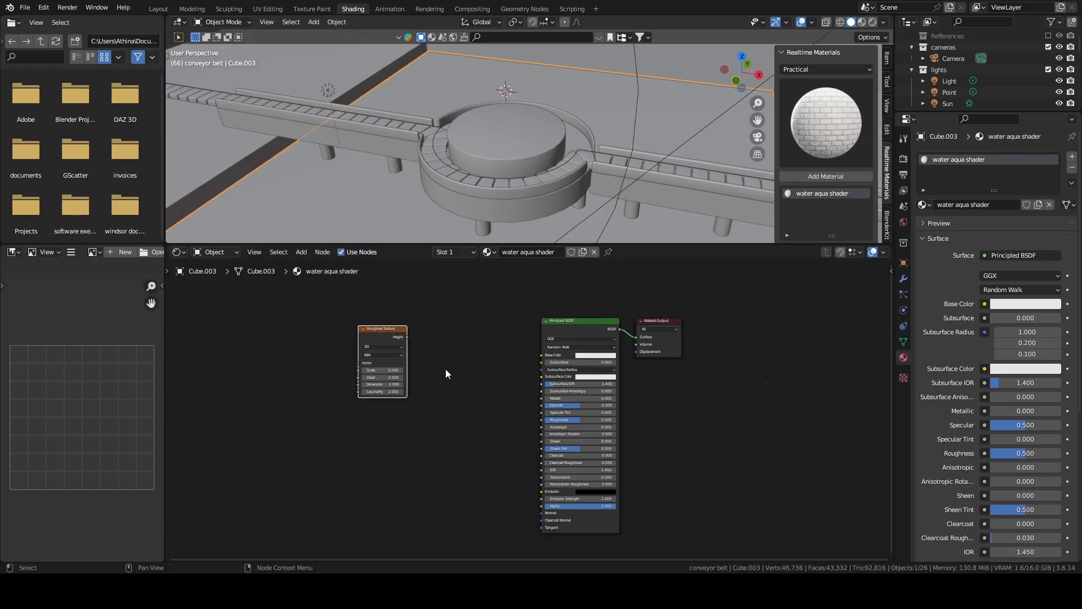
Attach Mapping and Texture Coordinate nodes to the Musgrave Texture's Vector input.
{"action": "scroll", "coordinate": [457, 372], "scroll_direction": "up", "scroll_amount": 3}
{"action": "middle_click_drag", "start_coordinate": [463, 385], "coordinate": [536, 389]}
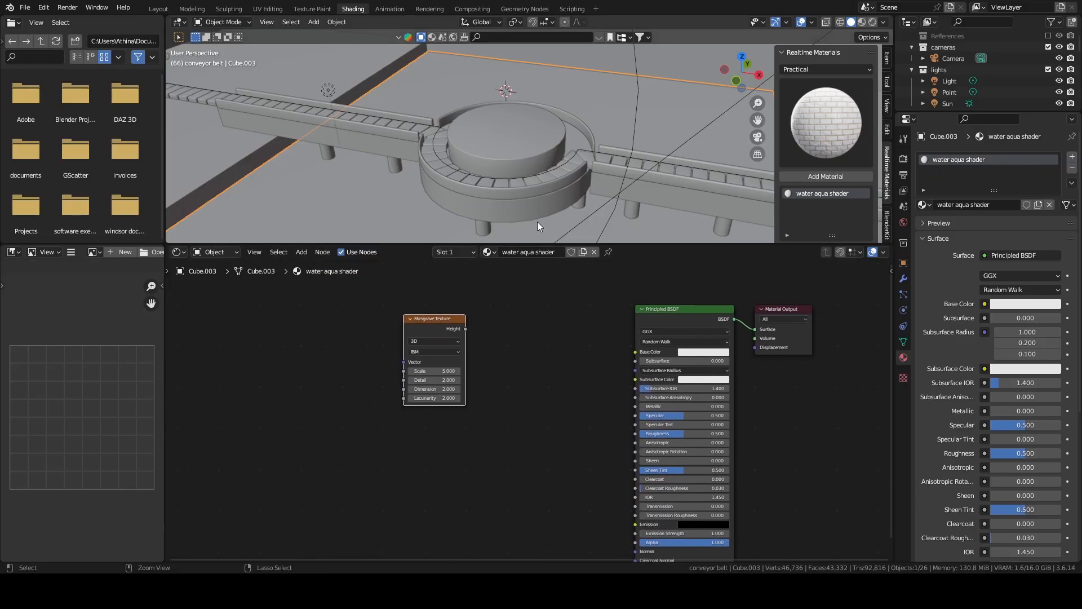
{"action": "key", "text": "ctrl+t"}
{"action": "left_click", "coordinate": [539, 366]}
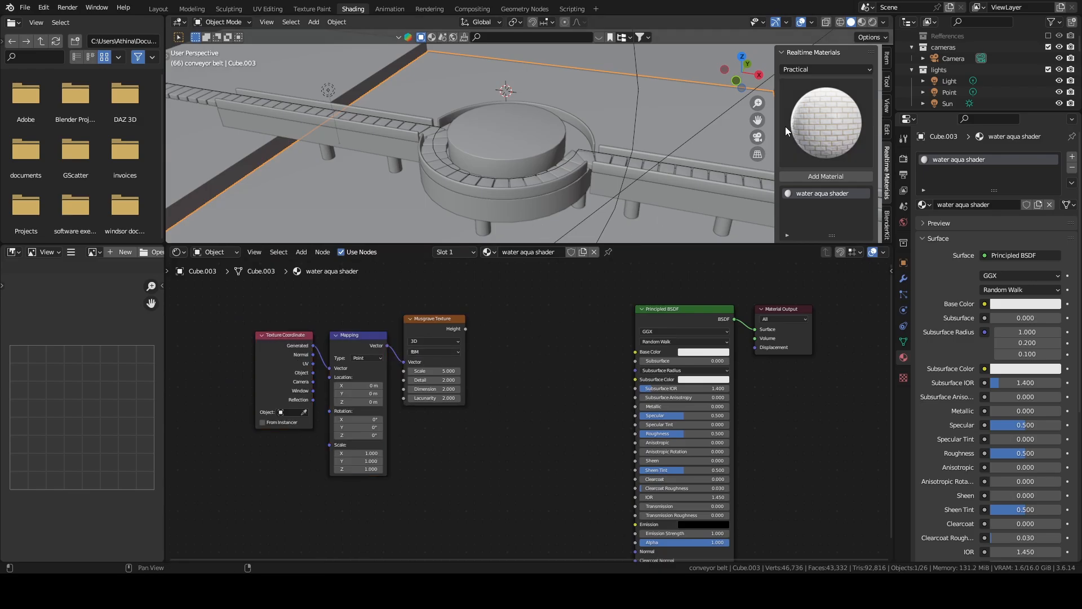
Show the Shortcut VUr settings in the viewport sidebar.
{"action": "left_click", "coordinate": [887, 218]}
{"action": "scroll", "coordinate": [888, 215], "scroll_direction": "down", "scroll_amount": 4}
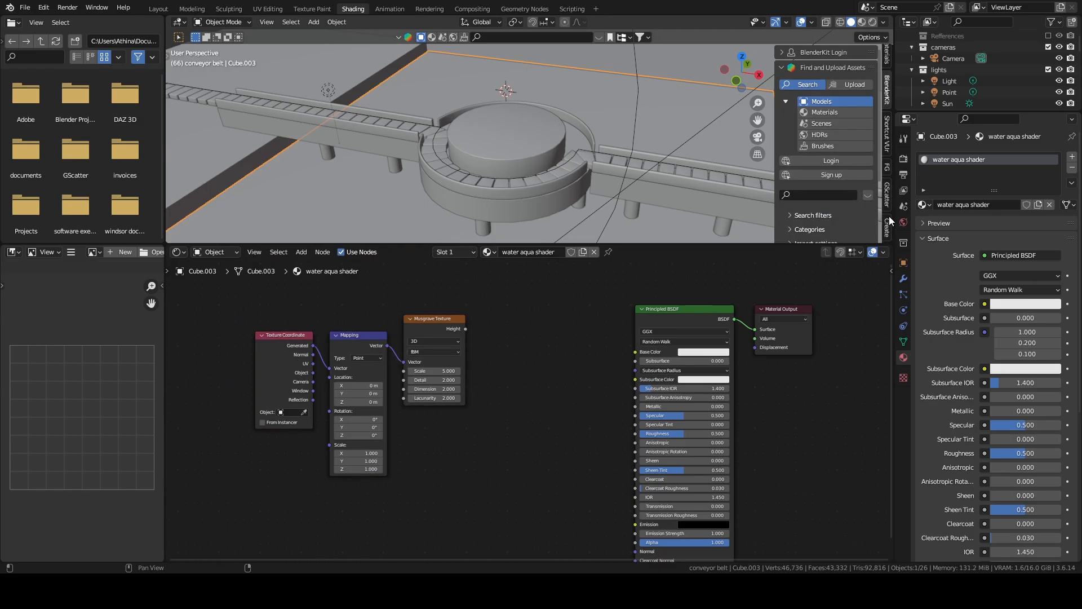
{"action": "left_click", "coordinate": [887, 135]}
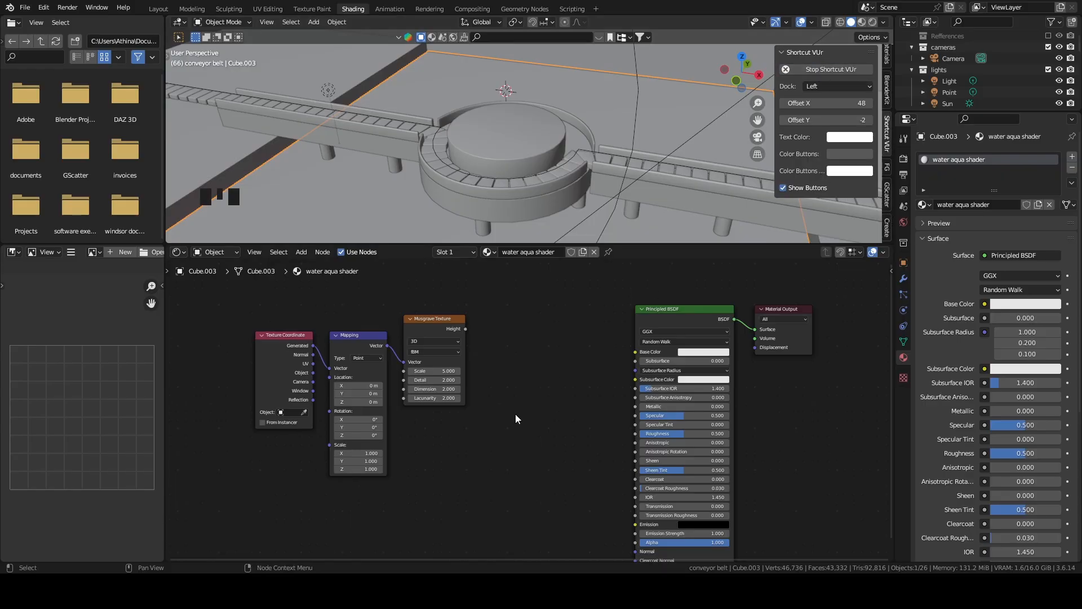
Add a Bump node between the Musgrave Texture and the Principled BSDF.
{"action": "left_click", "coordinate": [307, 252]}
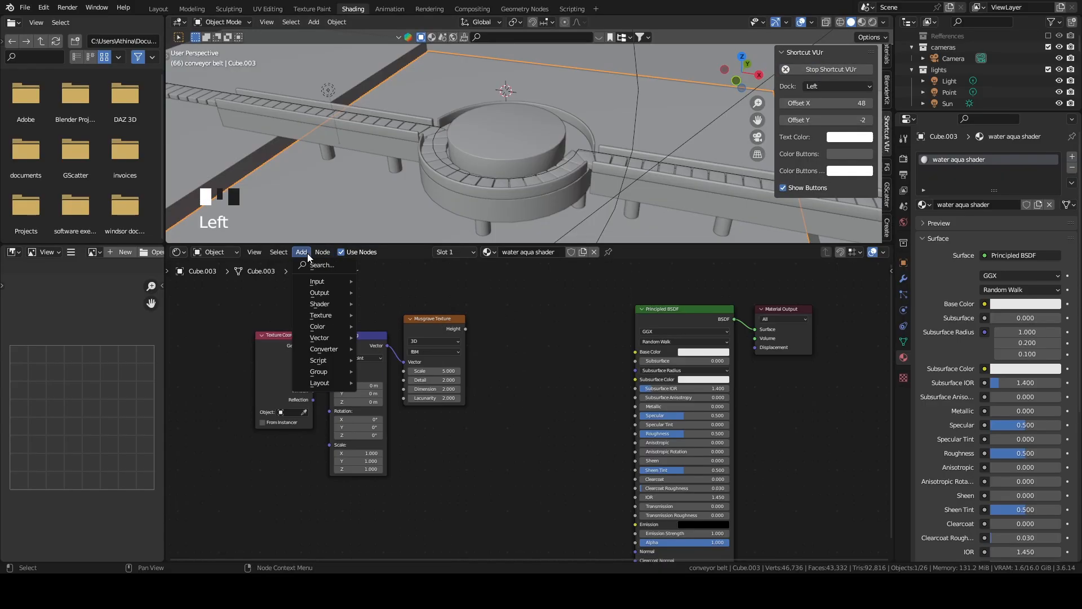
{"action": "left_click", "coordinate": [309, 266]}
{"action": "type", "text": "bump n"}
{"action": "key", "text": "BackSpace"}
{"action": "key", "text": "BackSpace"}
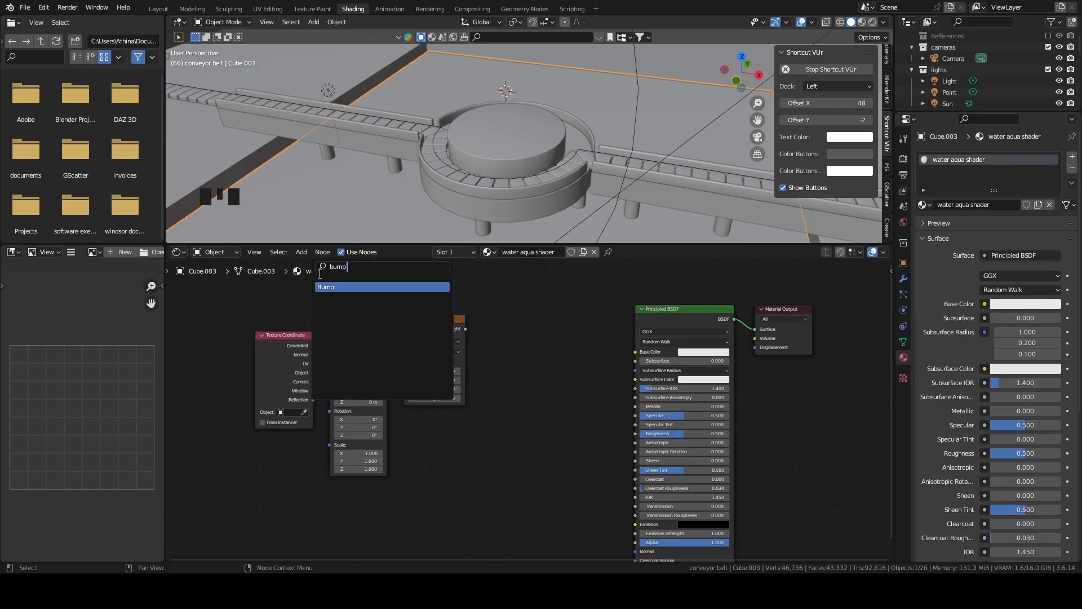
{"action": "left_click", "coordinate": [364, 286]}
{"action": "left_click", "coordinate": [546, 416]}
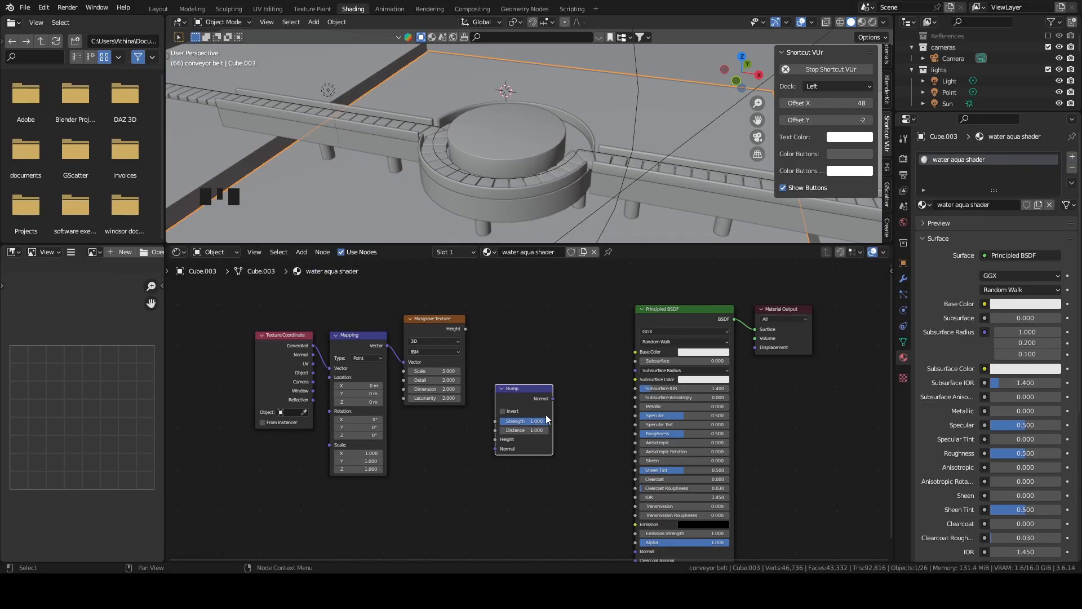
{"action": "scroll", "coordinate": [526, 350], "scroll_direction": "up", "scroll_amount": 1}
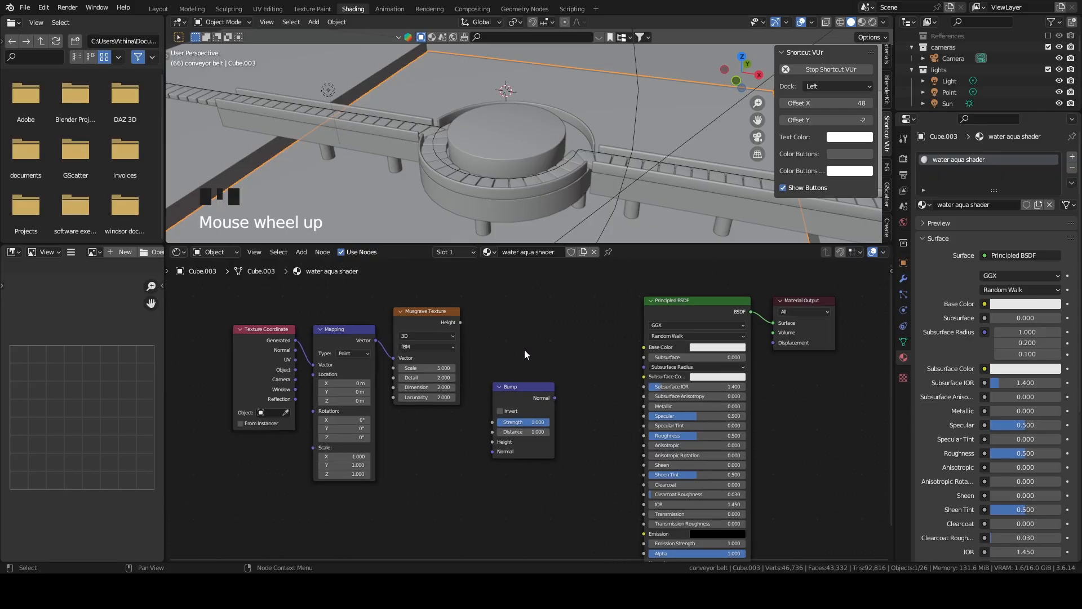
Connect the Musgrave Height output to the Bump's Height, and the Bump's Normal output to the Principled BSDF's Normal.
{"action": "left_click_drag", "start_coordinate": [461, 322], "coordinate": [492, 441]}
{"action": "middle_click_drag", "start_coordinate": [533, 467], "coordinate": [524, 393]}
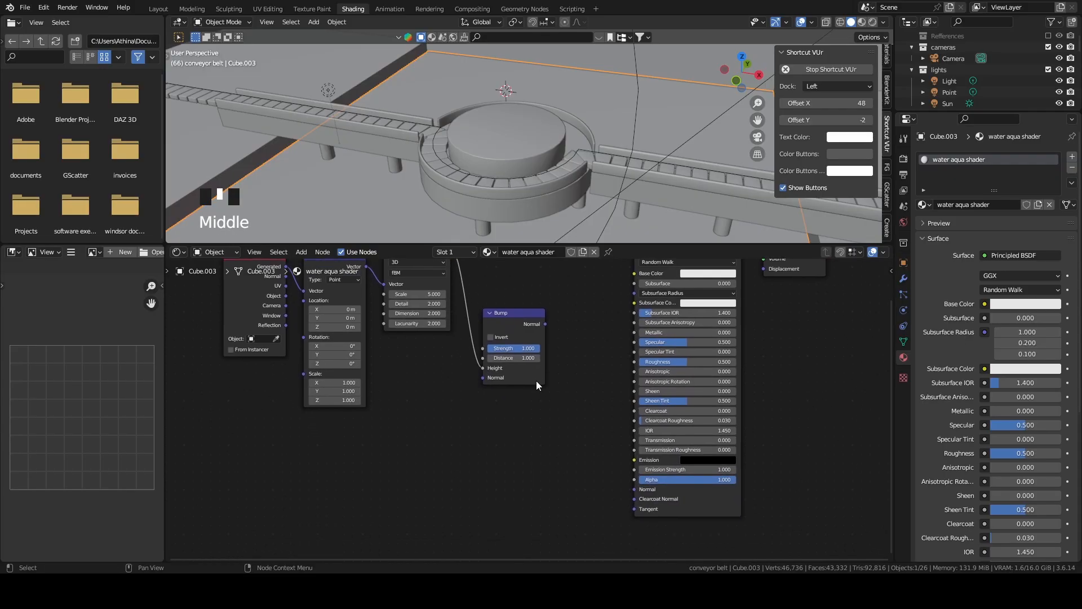
{"action": "left_click_drag", "start_coordinate": [546, 324], "coordinate": [634, 489]}
{"action": "middle_click_drag", "start_coordinate": [578, 360], "coordinate": [618, 417]}
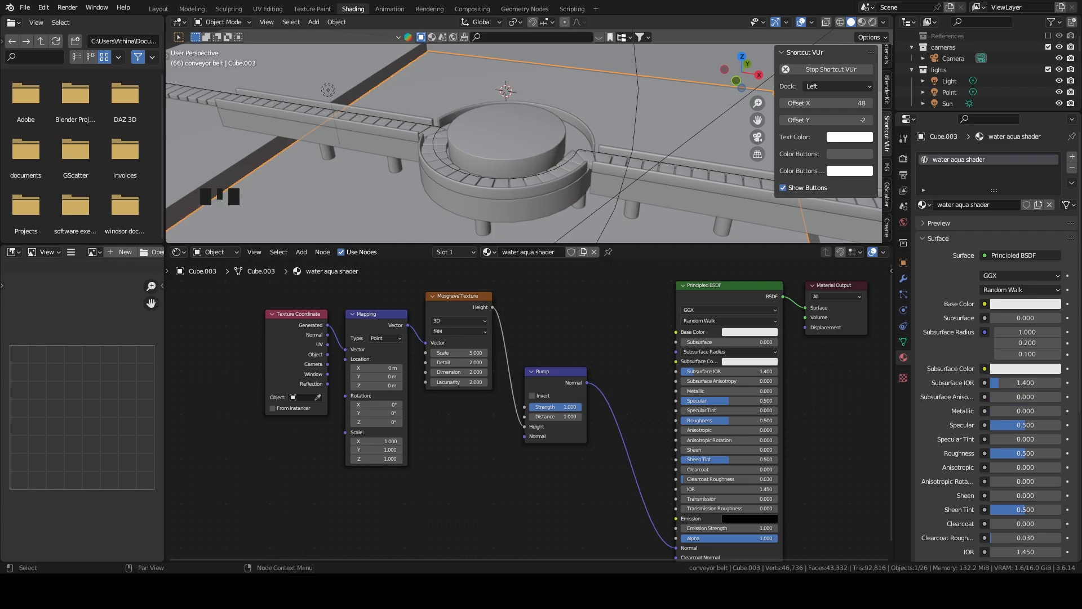
Set the Principled BSDF's Base Color to dark teal by pasting a copied hex code.
{"action": "left_click", "coordinate": [749, 332]}
{"action": "left_click", "coordinate": [788, 279]}
{"action": "left_click", "coordinate": [774, 293]}
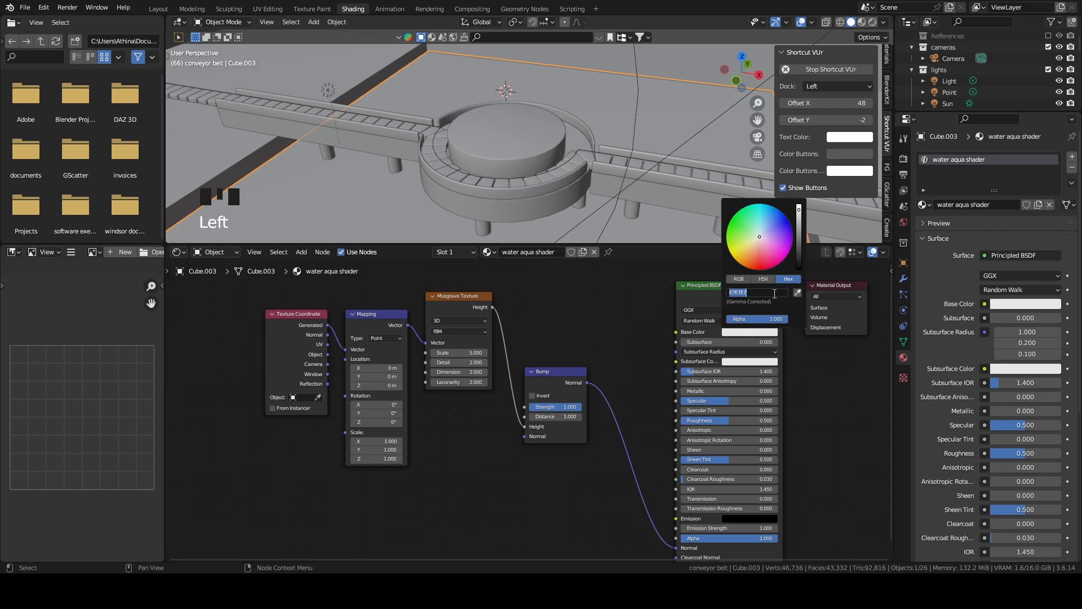
{"action": "key", "text": "ctrl+v"}
{"action": "key", "text": "Return"}
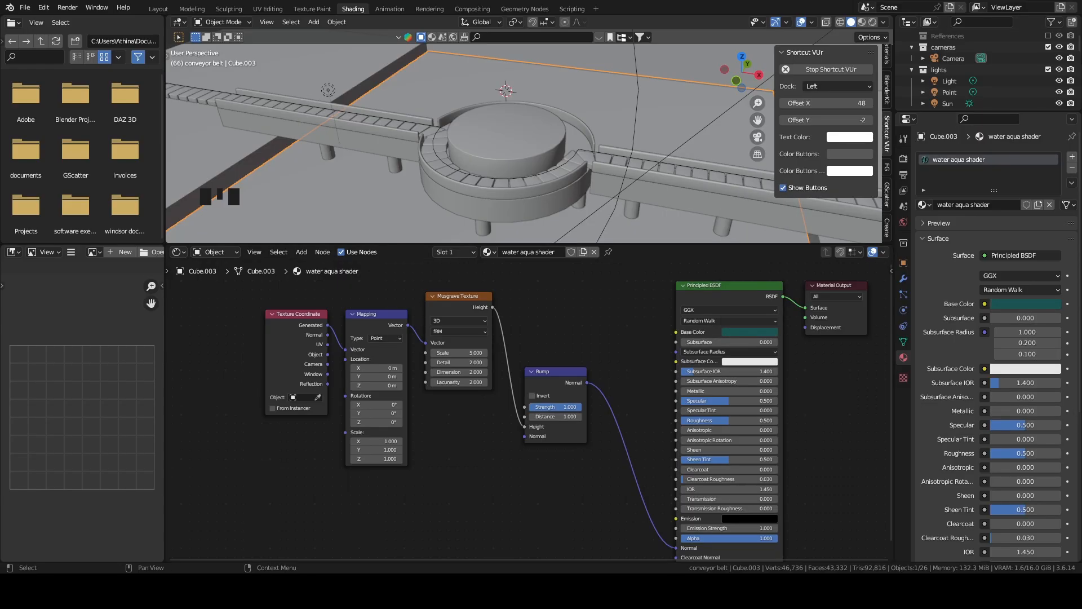
Switch the viewport to rendered shading to preview the water slab.
{"action": "left_click", "coordinate": [862, 22]}
{"action": "left_click", "coordinate": [871, 22]}
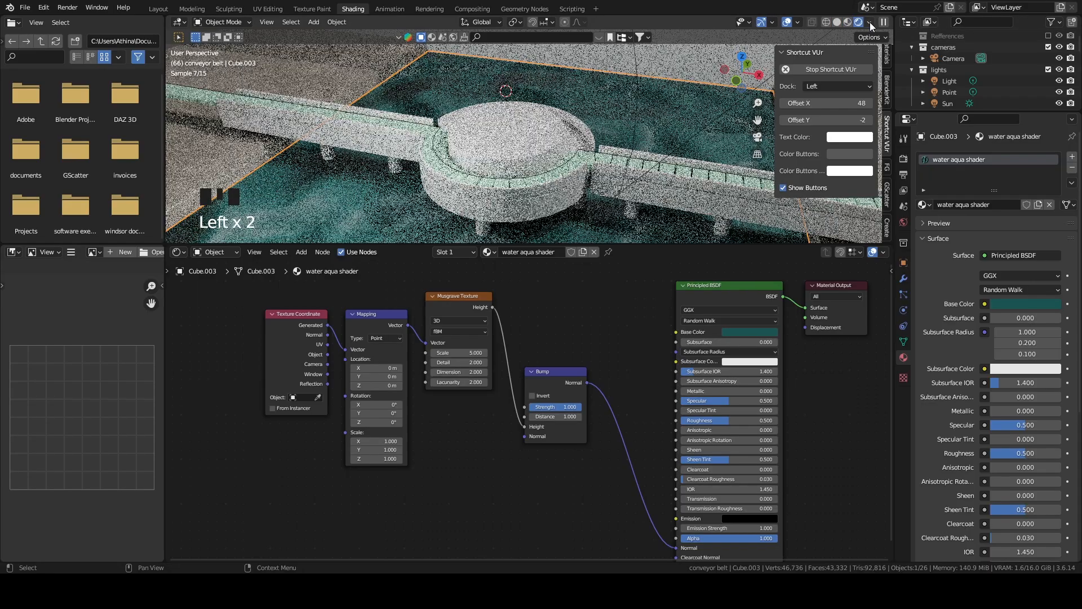
{"action": "scroll", "coordinate": [624, 88], "scroll_direction": "down", "scroll_amount": 1}
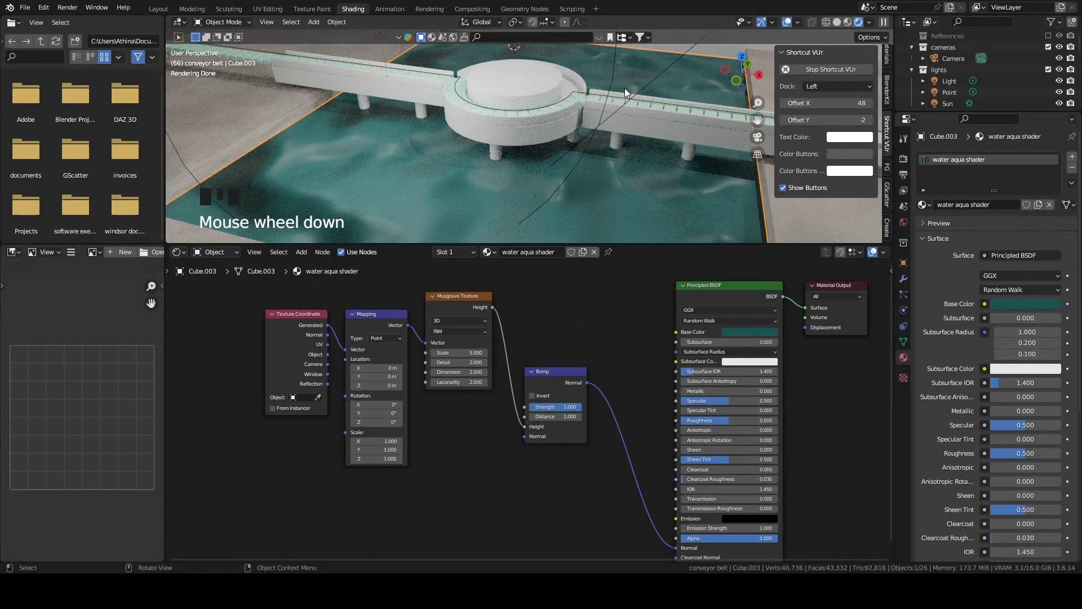
Set the Musgrave Texture's Detail to 15.
{"action": "scroll", "coordinate": [450, 461], "scroll_direction": "up", "scroll_amount": 1}
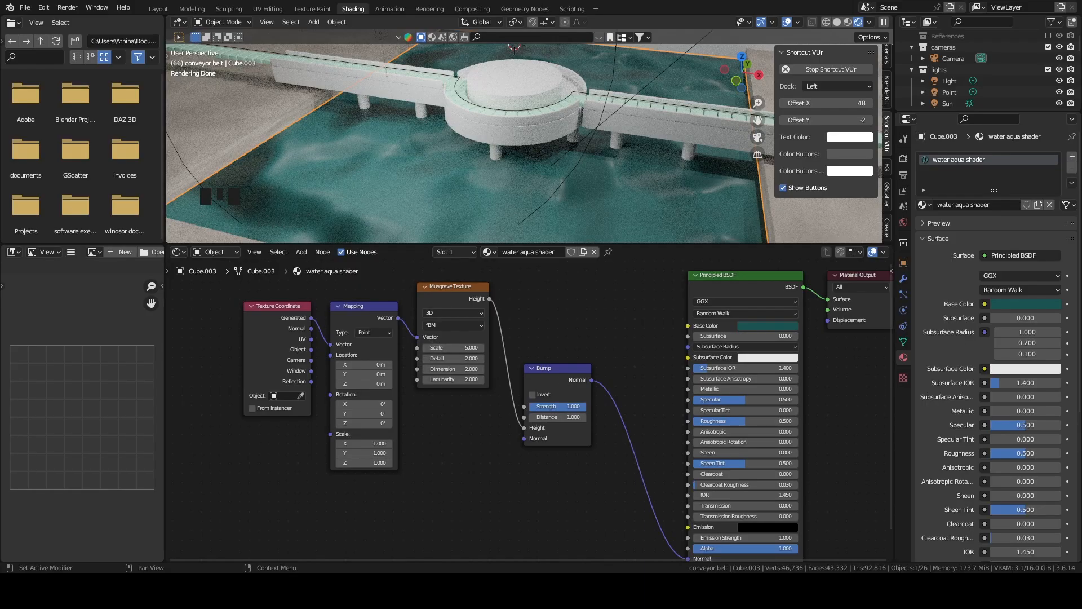
{"action": "left_click_drag", "start_coordinate": [454, 357], "coordinate": [490, 358]}
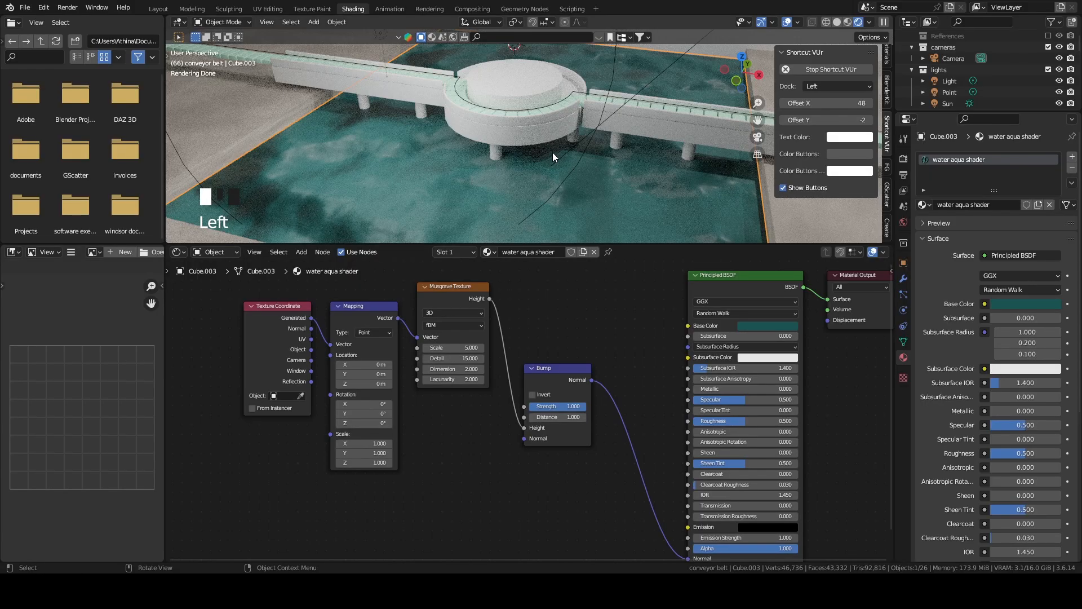
{"action": "scroll", "coordinate": [552, 152], "scroll_direction": "down", "scroll_amount": 2}
Move the Material Output node farther away from the Principled BSDF.
{"action": "scroll", "coordinate": [643, 344], "scroll_direction": "down", "scroll_amount": 3}
{"action": "scroll", "coordinate": [625, 344], "scroll_direction": "down", "scroll_amount": 3}
{"action": "left_click_drag", "start_coordinate": [732, 325], "coordinate": [769, 313]}
{"action": "scroll", "coordinate": [590, 297], "scroll_direction": "up", "scroll_amount": 4}
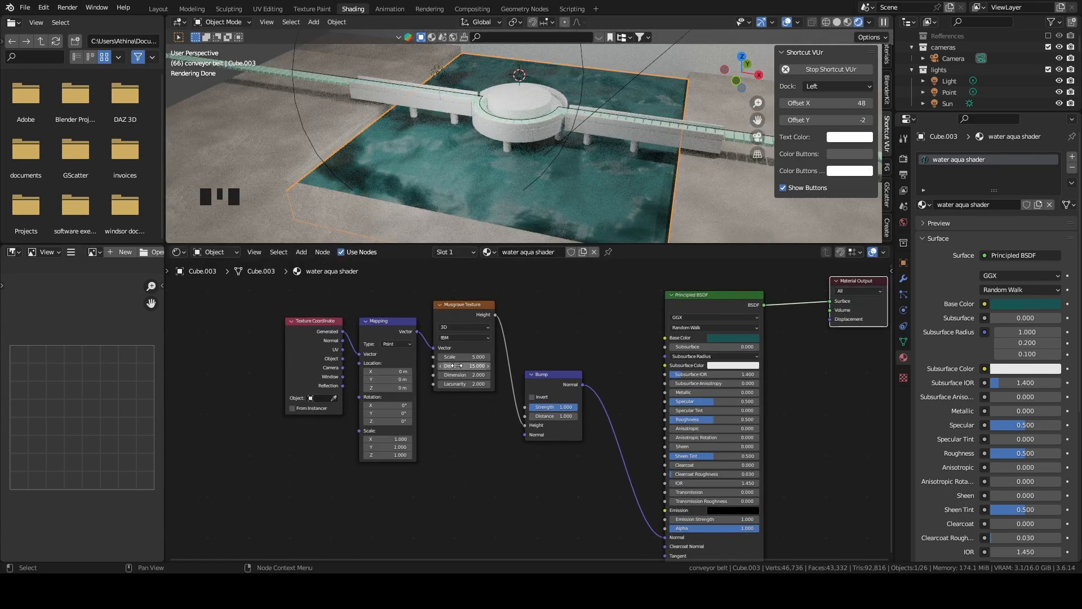
Change the Musgrave Texture to 4D and set its Scale to 60.
{"action": "left_click", "coordinate": [472, 327]}
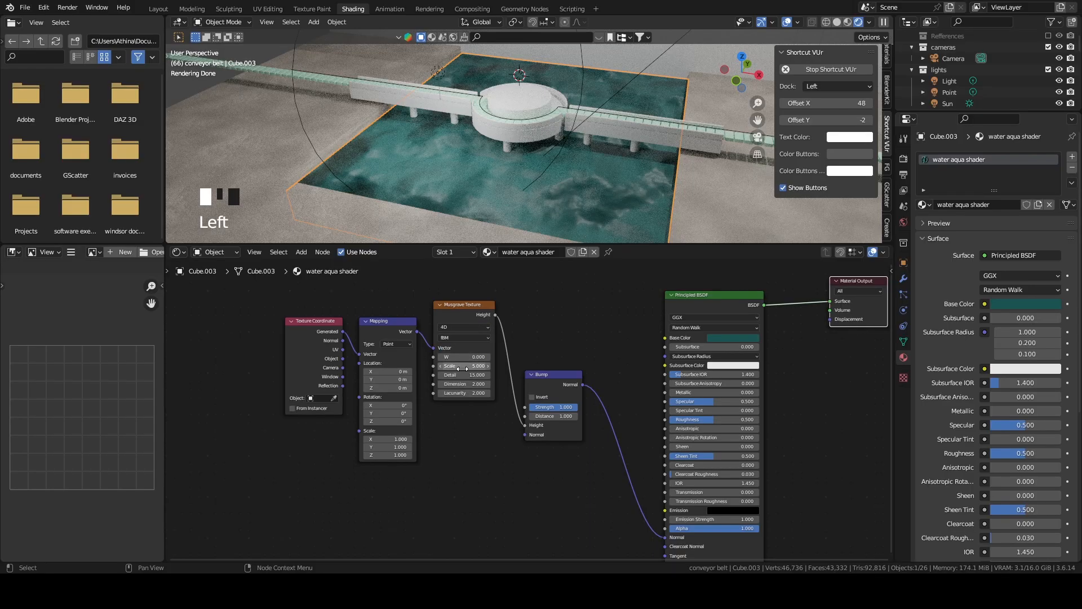
{"action": "left_click", "coordinate": [470, 364]}
{"action": "left_click_drag", "start_coordinate": [470, 366], "coordinate": [497, 366]}
{"action": "left_click", "coordinate": [458, 366]}
{"action": "type", "text": "60"}
{"action": "key", "text": "Return"}
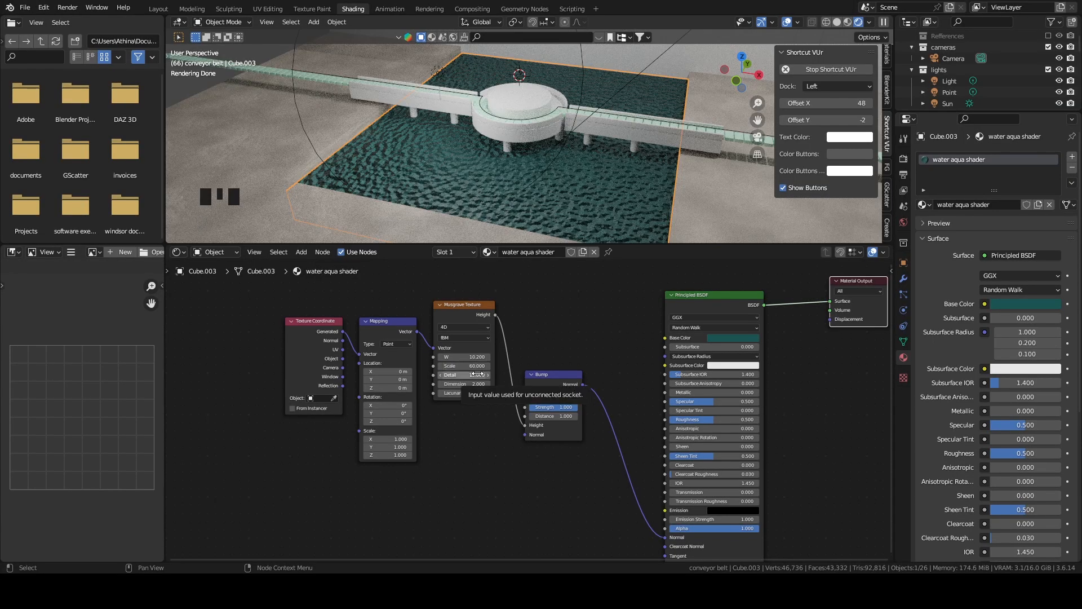
Set the Musgrave Texture's W value to 5.
{"action": "left_click", "coordinate": [478, 356]}
{"action": "type", "text": "5"}
{"action": "key", "text": "Return"}
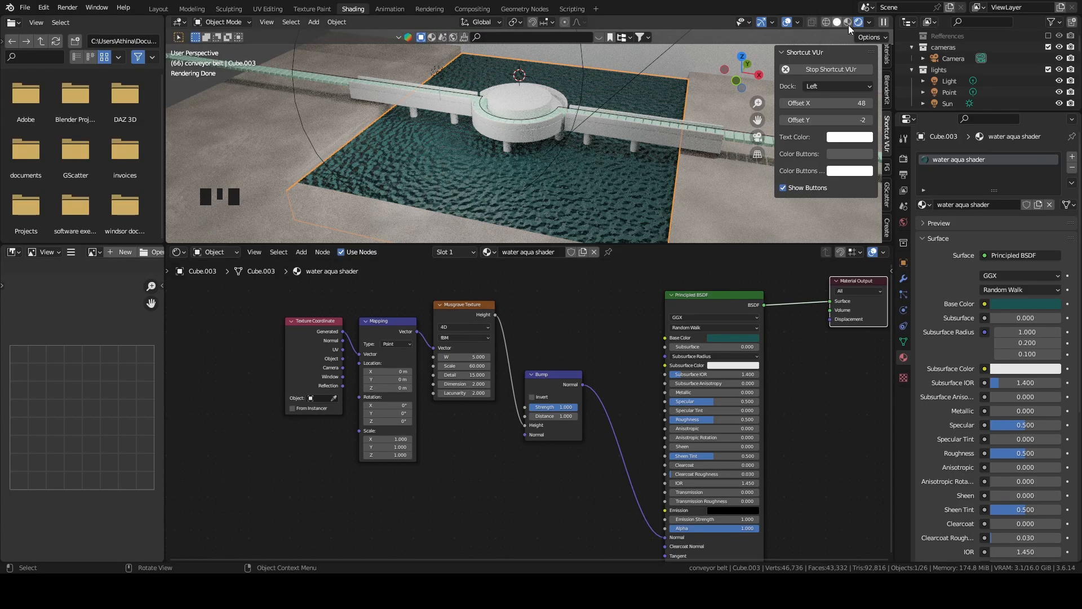
{"action": "scroll", "coordinate": [609, 153], "scroll_direction": "up", "scroll_amount": 2}
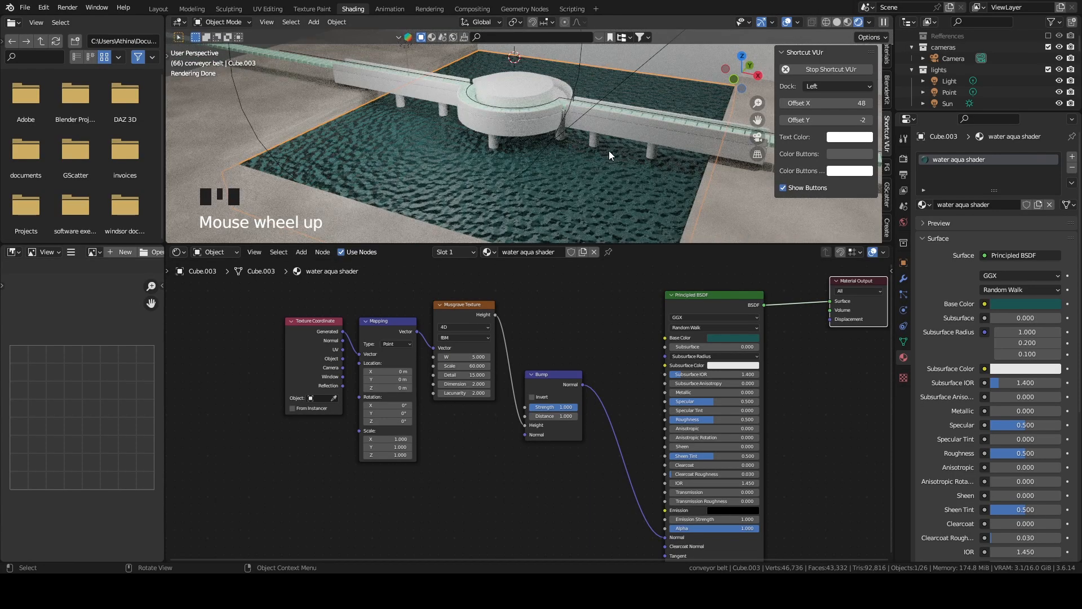
Set the Principled BSDF's Emission color to teal by pasting a copied hex code, and check the water in the render preview.
{"action": "middle_click_drag", "start_coordinate": [592, 346], "coordinate": [570, 328]}
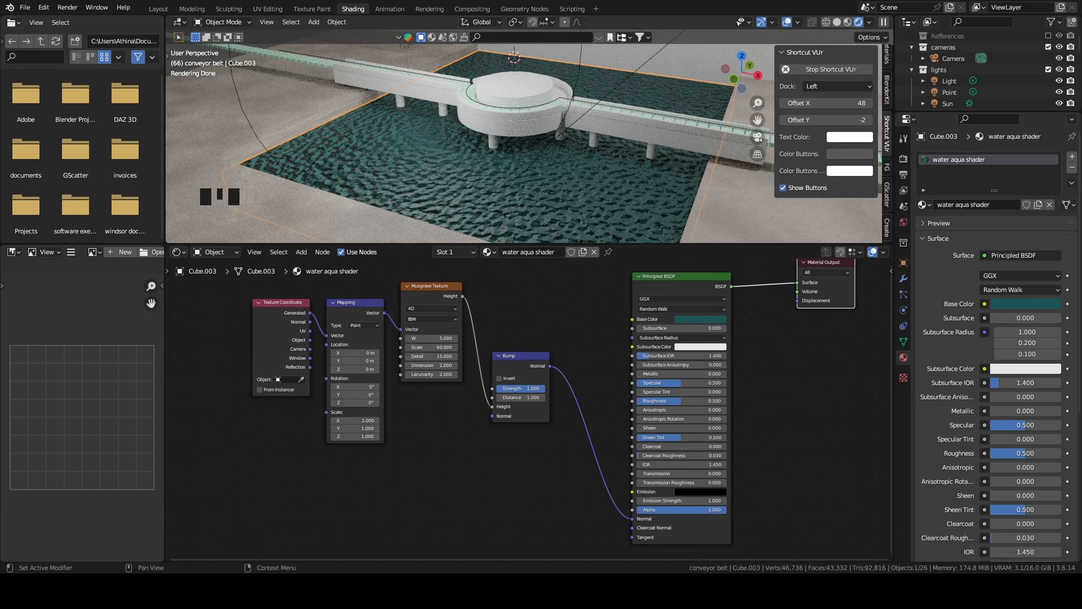
{"action": "left_click", "coordinate": [709, 492]}
{"action": "left_click", "coordinate": [730, 451]}
{"action": "key", "text": "ctrl+v"}
{"action": "key", "text": "Return"}
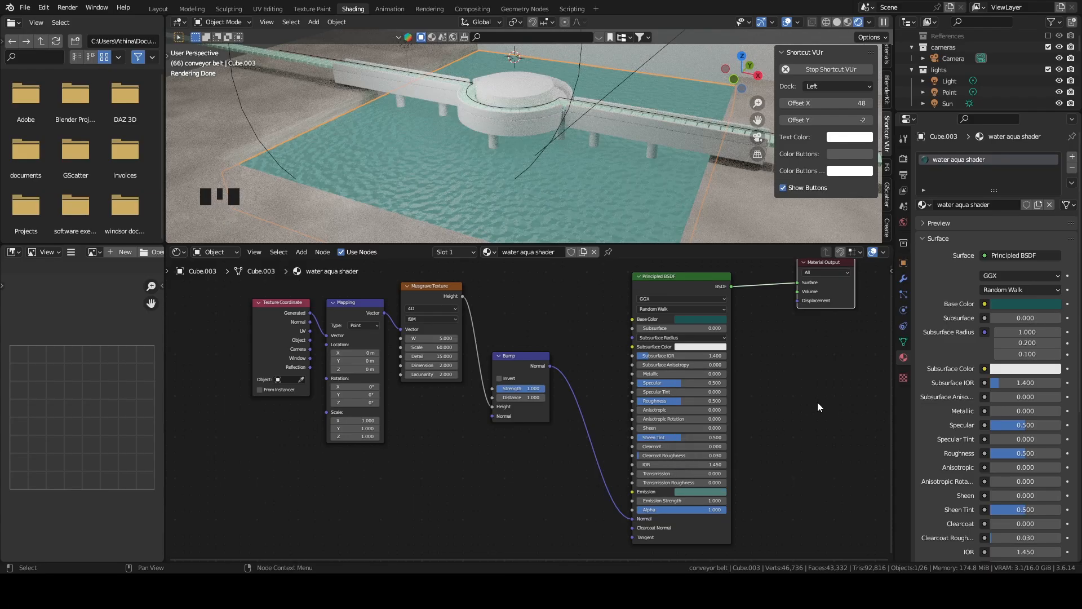
{"action": "mouse_move", "coordinate": [525, 162]}
{"action": "middle_mouse_down"}
{"action": "mouse_move", "coordinate": [558, 167]}
{"action": "mouse_move", "coordinate": [532, 174]}
{"action": "mouse_move", "coordinate": [541, 169]}
{"action": "middle_mouse_up"}
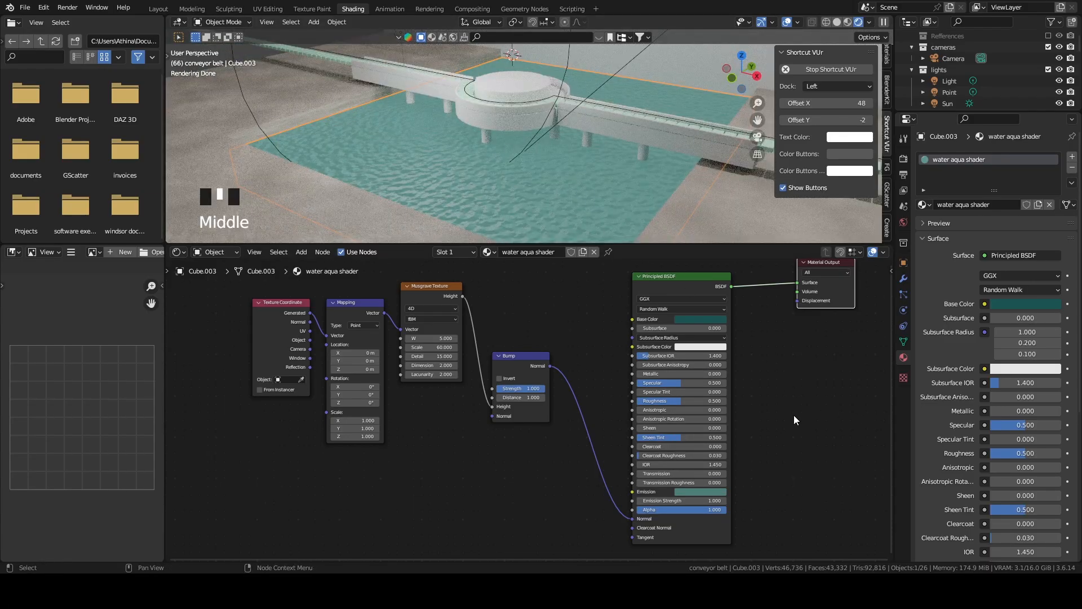
{"action": "scroll", "coordinate": [778, 417], "scroll_direction": "down", "scroll_amount": 2}
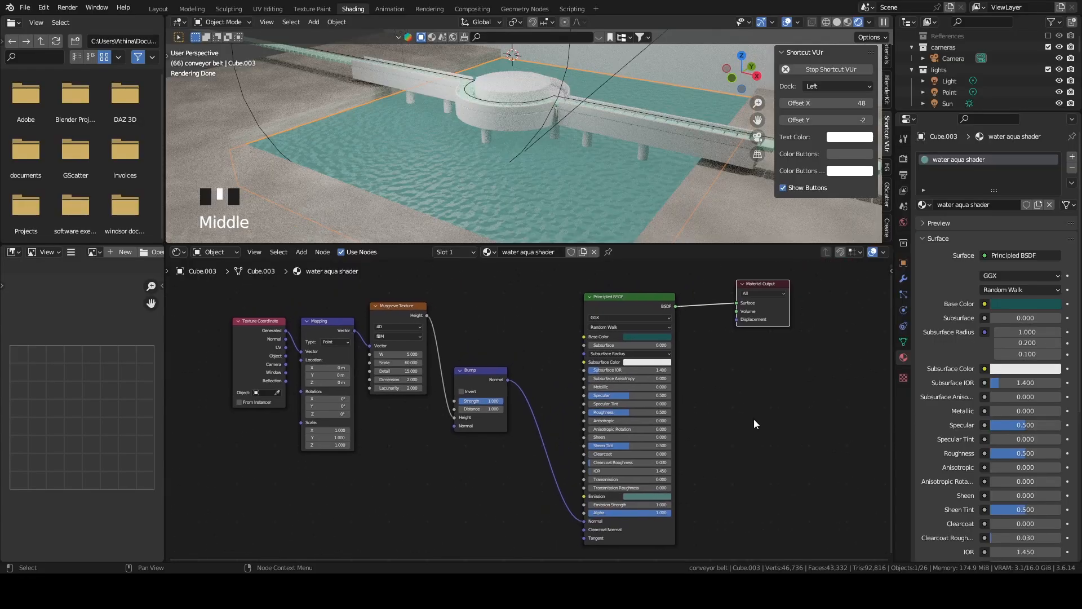
Set the Bump node's Strength to 0.2.
{"action": "scroll", "coordinate": [462, 467], "scroll_direction": "up", "scroll_amount": 4}
{"action": "middle_click_drag", "start_coordinate": [462, 468], "coordinate": [582, 488]}
{"action": "left_click_drag", "start_coordinate": [599, 418], "coordinate": [566, 418]}
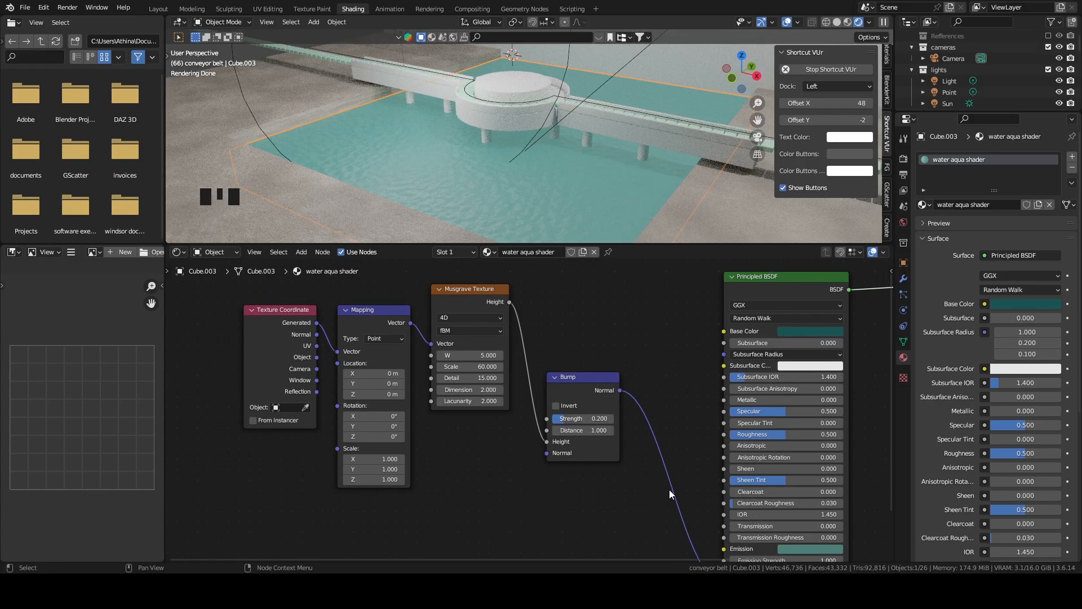
Set the Principled BSDF's Emission Strength to 0.005.
{"action": "middle_click_drag", "start_coordinate": [637, 507], "coordinate": [634, 465]}
{"action": "left_click", "coordinate": [812, 523]}
{"action": "type", "text": "0.001"}
{"action": "key", "text": "Return"}
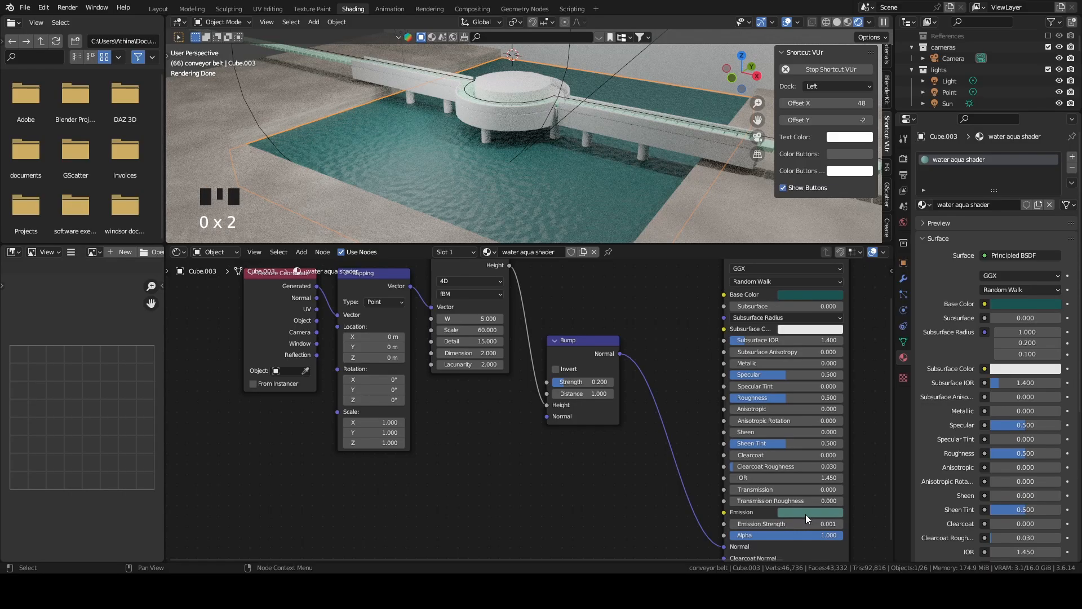
{"action": "left_click", "coordinate": [830, 524]}
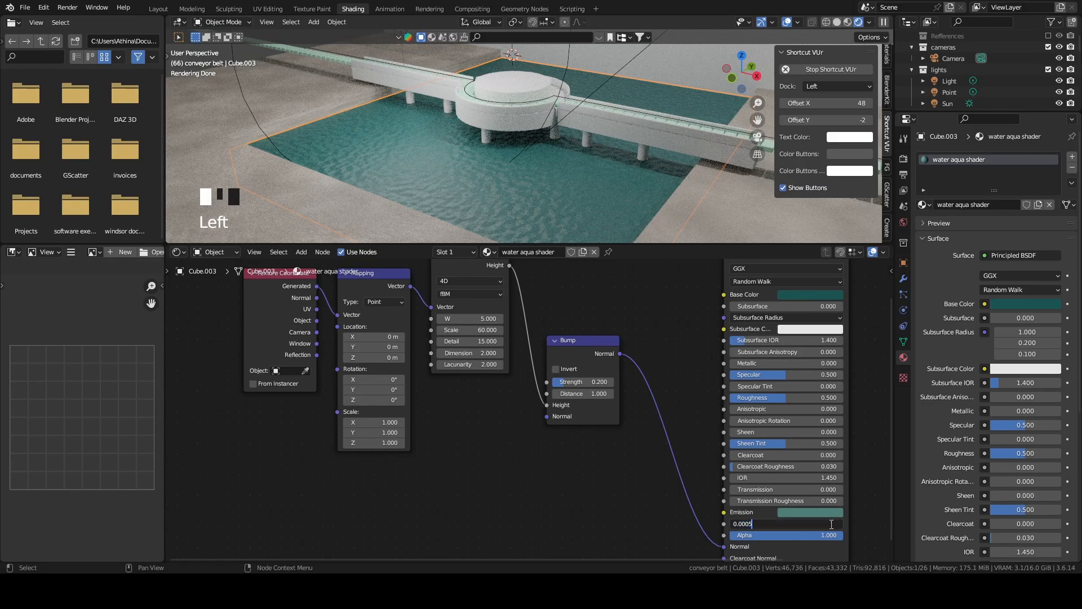
{"action": "key", "text": "BackSpace"}
{"action": "key", "text": "Return"}
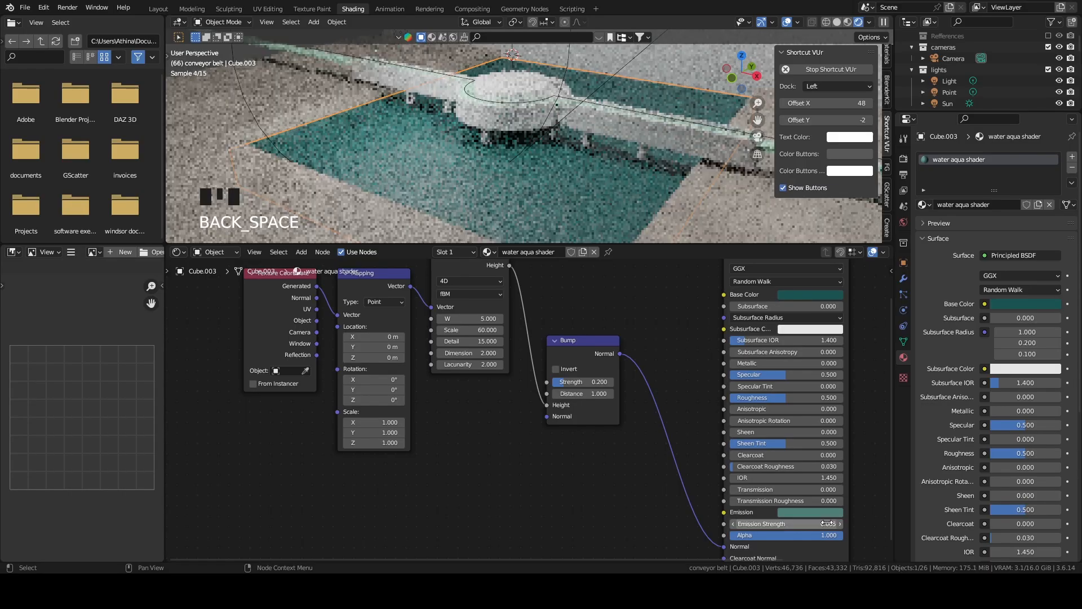
Try a Lacunarity of 11.4 on the Musgrave Texture, and undo the change.
{"action": "middle_click_drag", "start_coordinate": [615, 297], "coordinate": [616, 339]}
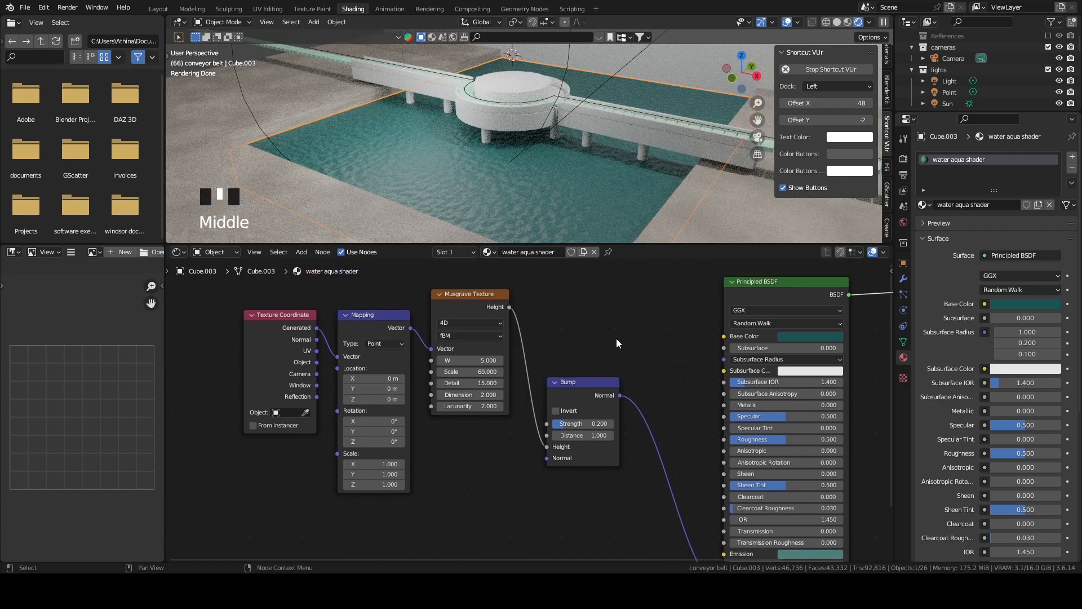
{"action": "scroll", "coordinate": [578, 173], "scroll_direction": "up", "scroll_amount": 2}
{"action": "left_click_drag", "start_coordinate": [493, 405], "coordinate": [477, 402]}
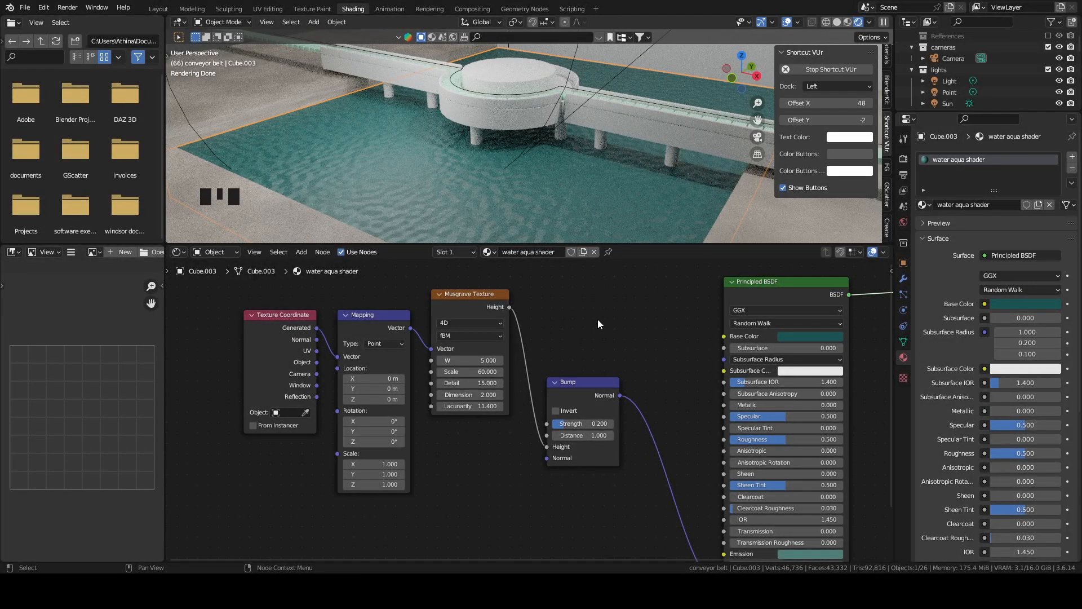
{"action": "key", "text": "ctrl+z"}
Add a Mix Shader above the Principled BSDF and duplicate it, placing the copy up and to its right.
{"action": "scroll", "coordinate": [612, 308], "scroll_direction": "down", "scroll_amount": 5}
{"action": "middle_click_drag", "start_coordinate": [611, 306], "coordinate": [493, 384]}
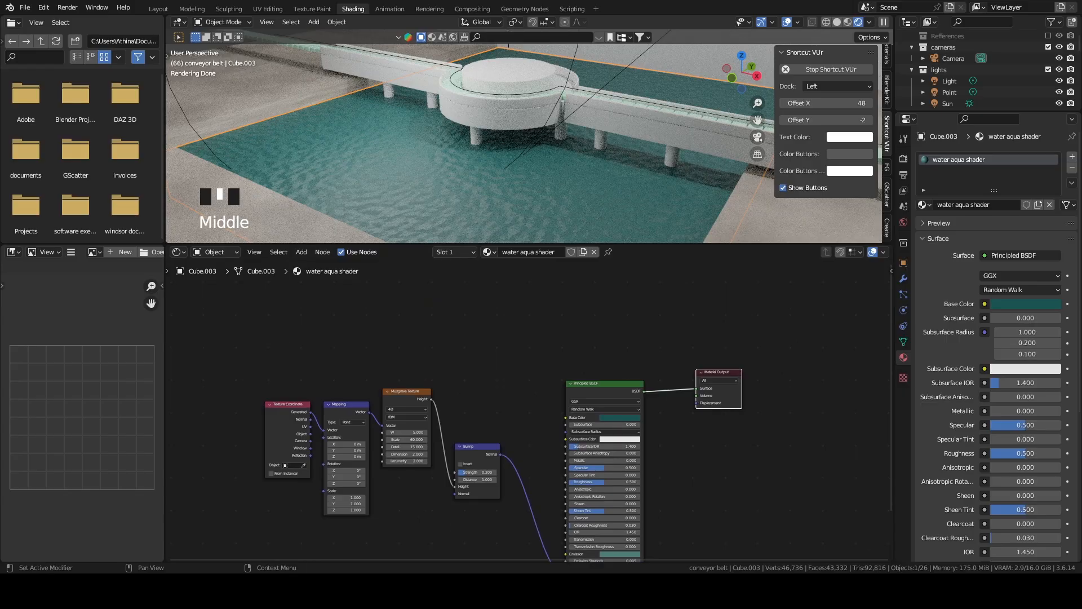
{"action": "middle_click_drag", "start_coordinate": [547, 317], "coordinate": [589, 339]}
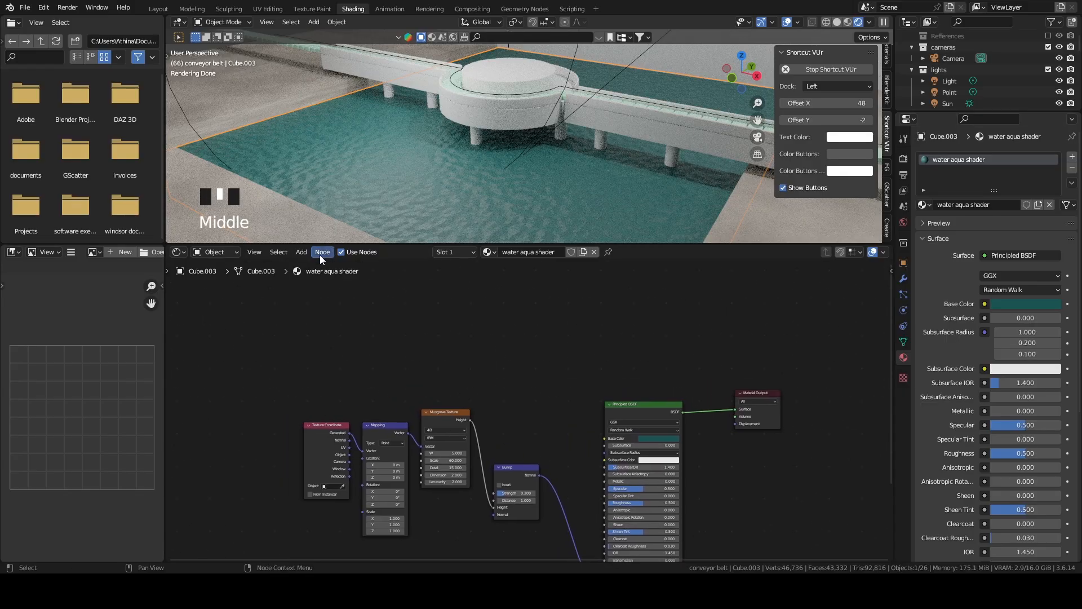
{"action": "left_click", "coordinate": [301, 252]}
{"action": "type", "text": "mix sh"}
{"action": "left_click", "coordinate": [365, 285]}
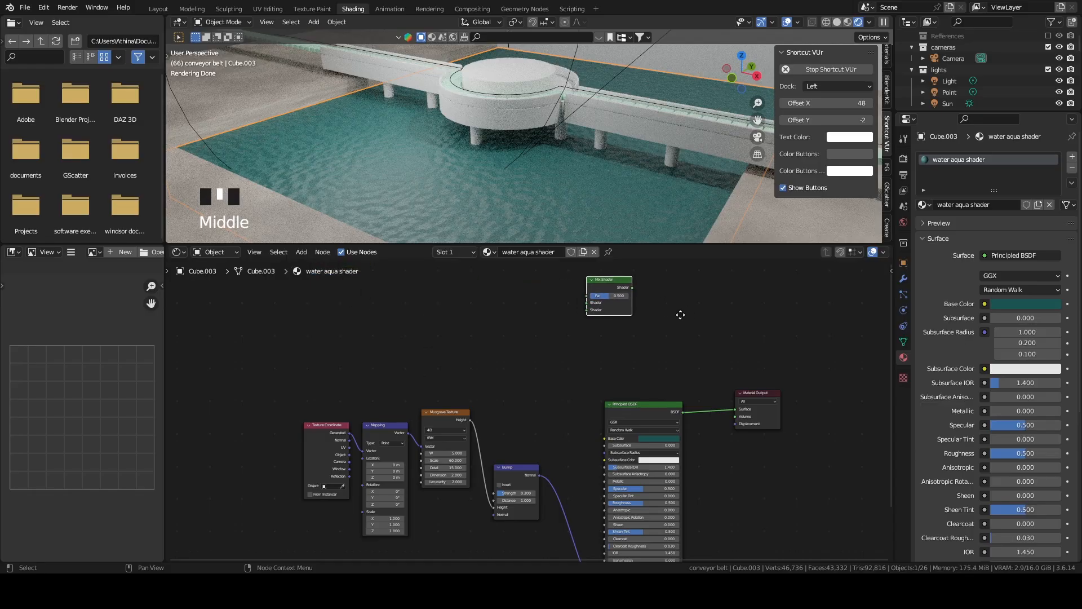
{"action": "middle_click_drag", "start_coordinate": [684, 311], "coordinate": [625, 350]}
{"action": "key", "text": "shift+d"}
{"action": "left_click", "coordinate": [634, 368]}
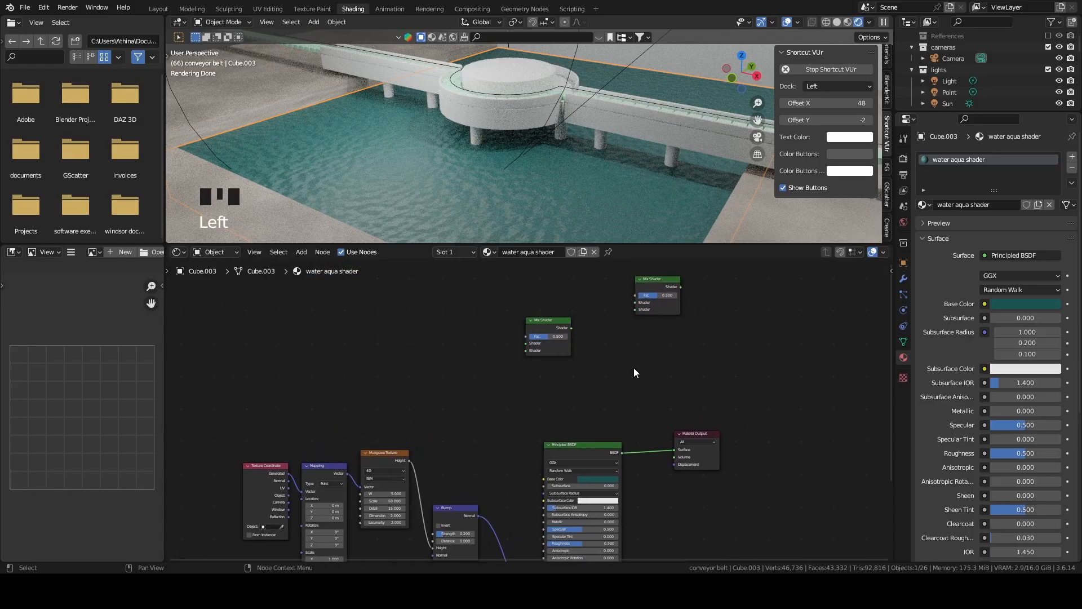
Add a Light Path node to the left of the two Mix Shaders.
{"action": "left_click", "coordinate": [303, 253]}
{"action": "type", "text": "light"}
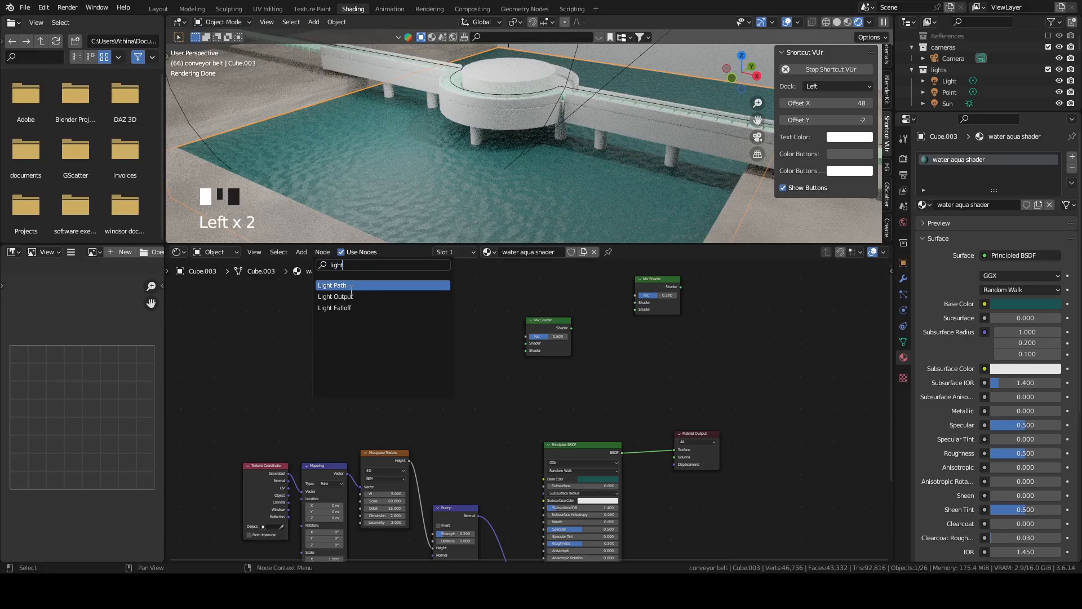
{"action": "left_click", "coordinate": [350, 286]}
{"action": "middle_click_drag", "start_coordinate": [445, 313], "coordinate": [492, 354]}
{"action": "left_click", "coordinate": [493, 354]}
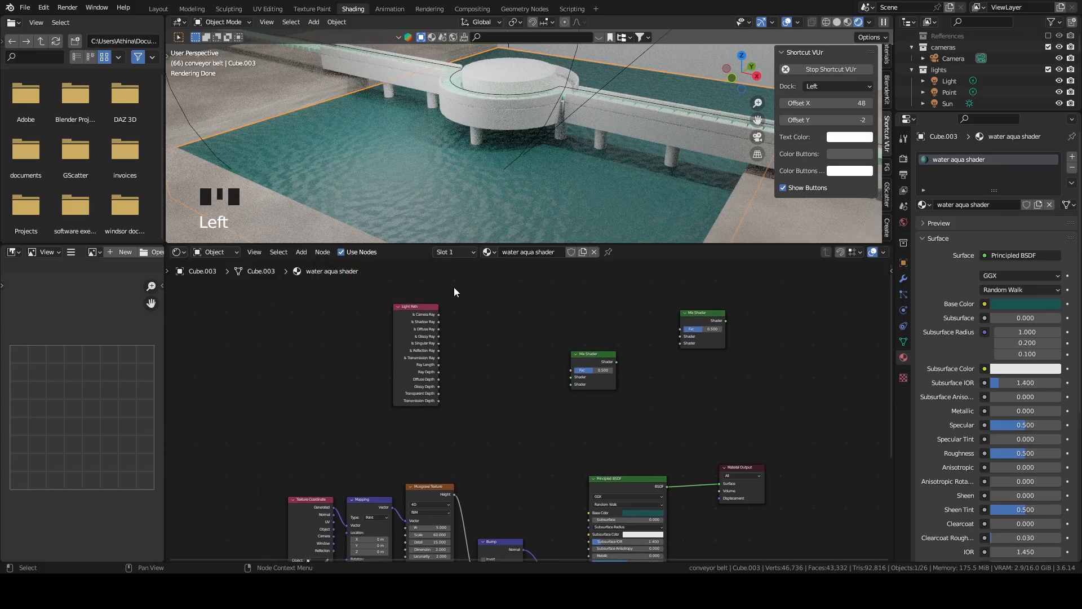
Add a Transparent BSDF between the Light Path node and the first Mix Shader.
{"action": "left_click", "coordinate": [302, 252]}
{"action": "type", "text": "trans"}
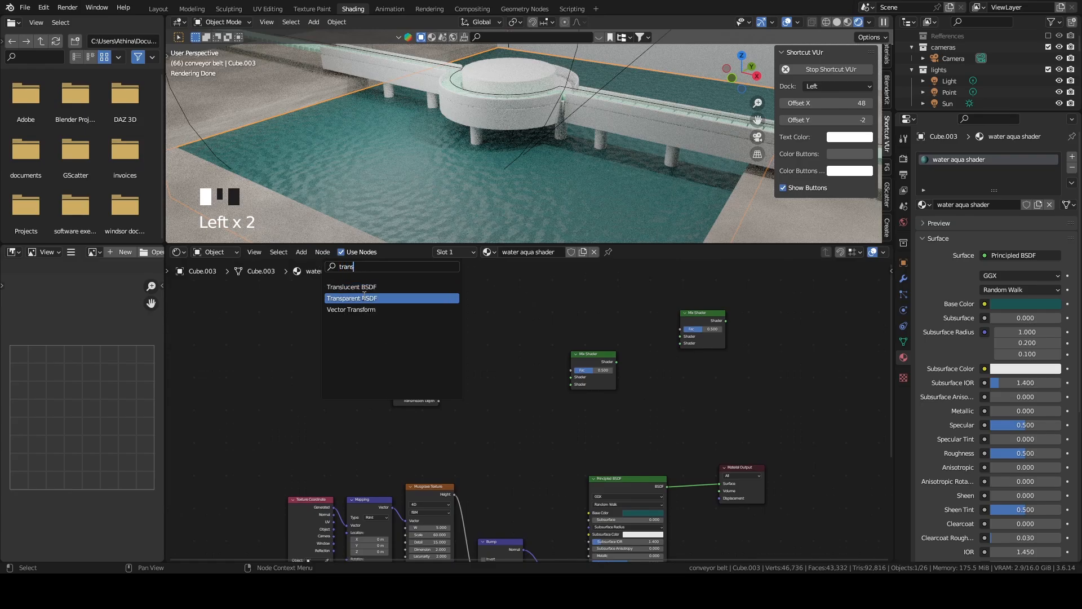
{"action": "left_click", "coordinate": [352, 298]}
{"action": "left_click", "coordinate": [530, 352]}
{"action": "left_click", "coordinate": [529, 375]}
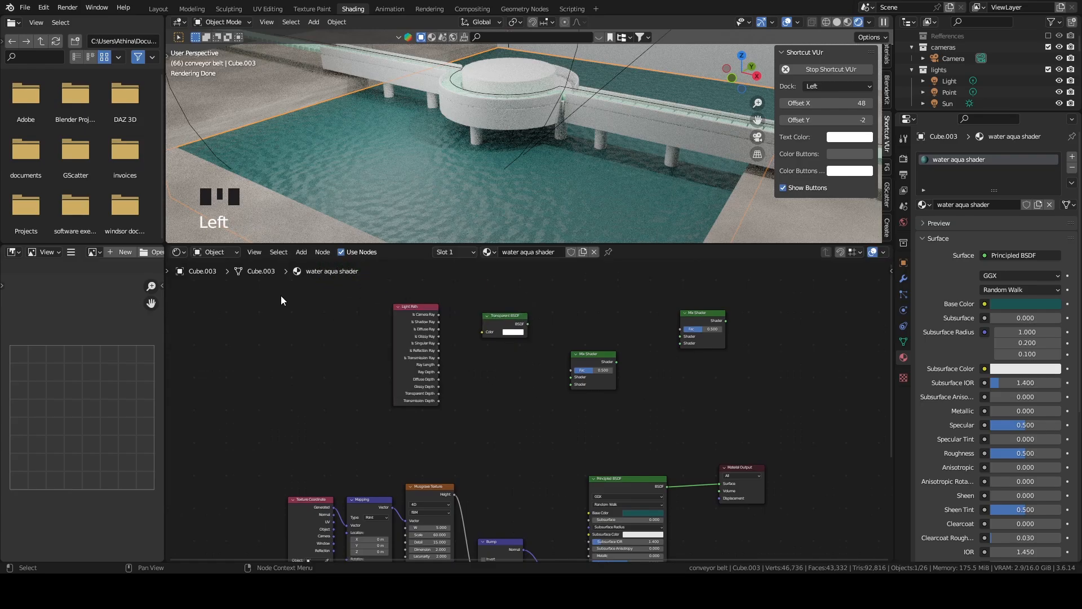
Add a Glossy BSDF below the Transparent BSDF.
{"action": "left_click", "coordinate": [301, 252]}
{"action": "type", "text": "gloss"}
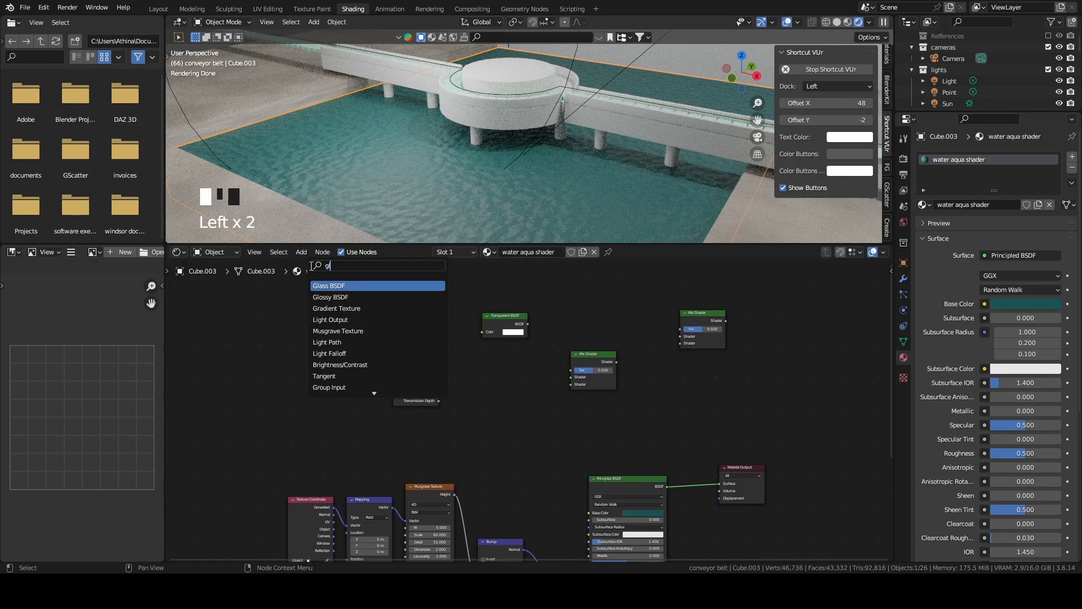
{"action": "left_click", "coordinate": [348, 286]}
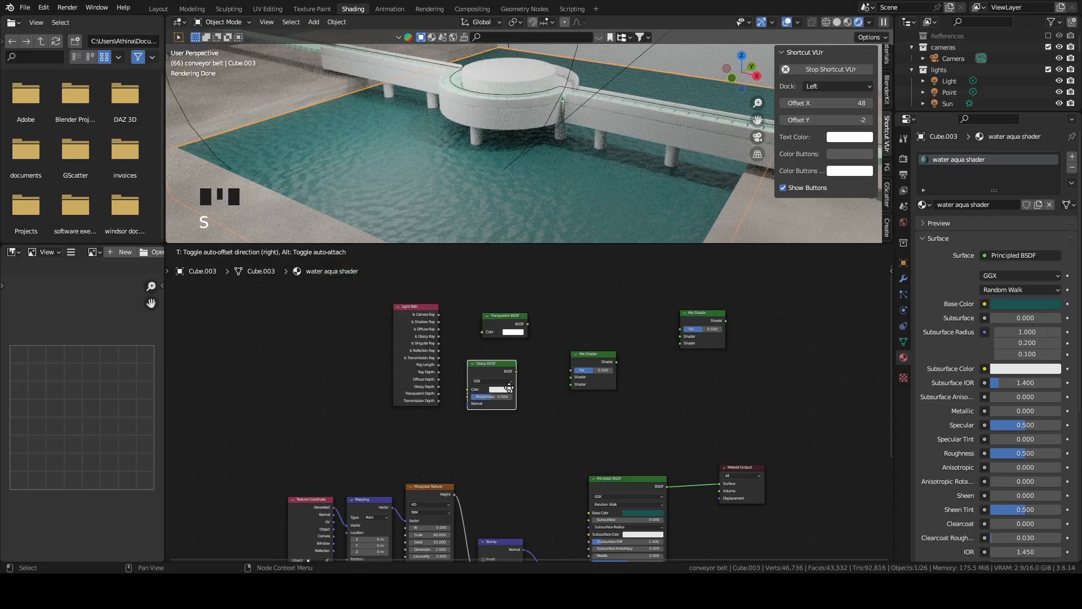
{"action": "left_click", "coordinate": [494, 384]}
{"action": "left_click", "coordinate": [586, 310]}
{"action": "scroll", "coordinate": [615, 319], "scroll_direction": "up", "scroll_amount": 1}
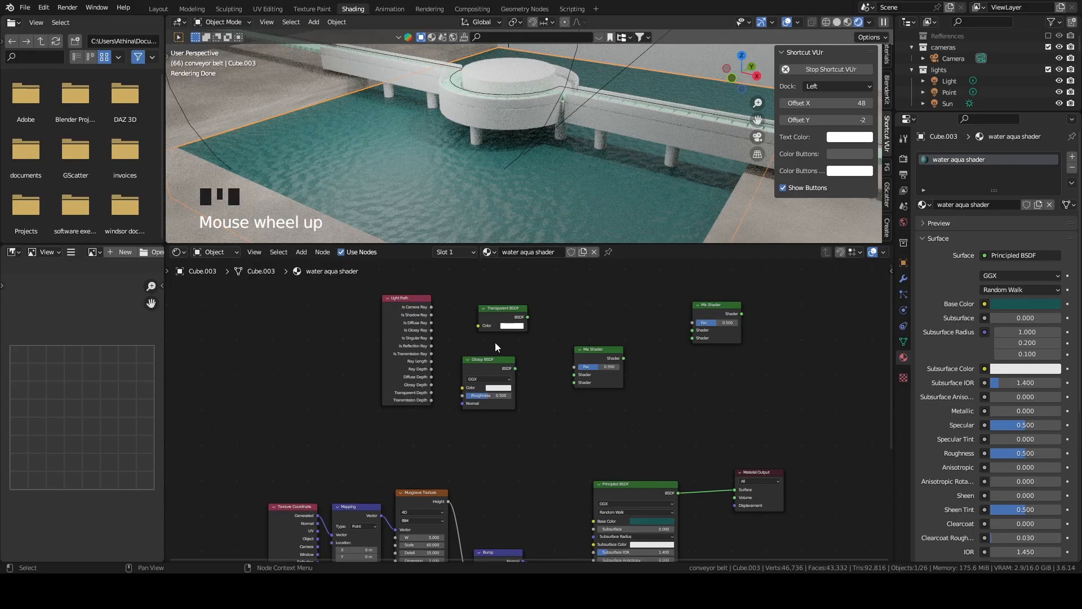
Mix the Transparent and Glossy BSDFs, blend that with the Principled BSDF in the second Mix Shader, and connect it to the Material Output's Surface.
{"action": "left_click_drag", "start_coordinate": [528, 318], "coordinate": [605, 333]}
{"action": "left_click_drag", "start_coordinate": [515, 368], "coordinate": [693, 333]}
{"action": "left_click", "coordinate": [606, 300]}
{"action": "left_click_drag", "start_coordinate": [734, 489], "coordinate": [692, 338]}
{"action": "left_click_drag", "start_coordinate": [761, 478], "coordinate": [819, 323]}
{"action": "left_click", "coordinate": [740, 313]}
{"action": "left_click_drag", "start_coordinate": [741, 313], "coordinate": [802, 343]}
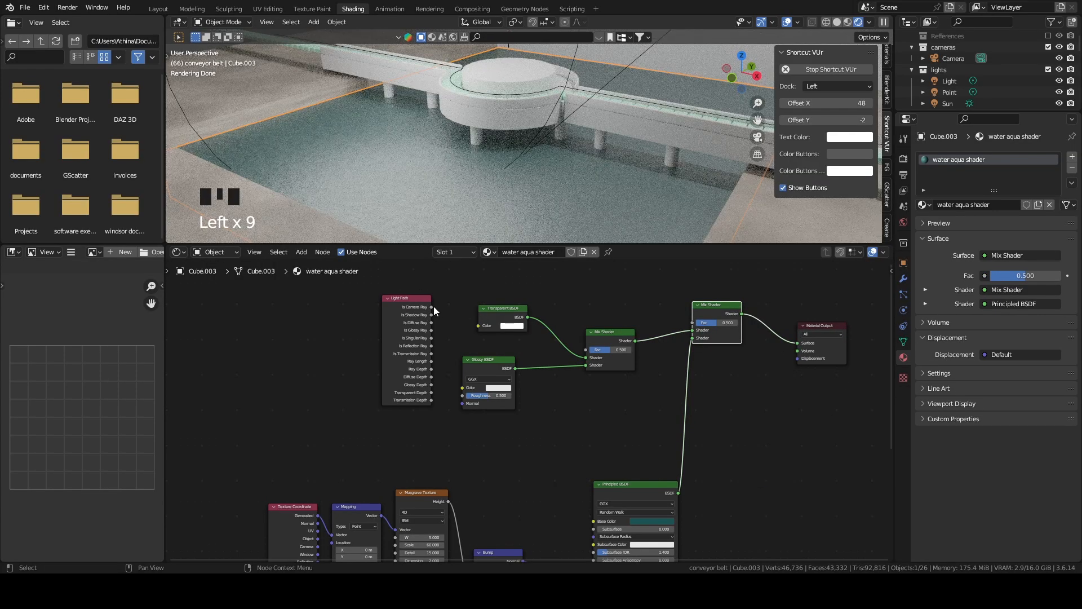
Connect the Light Path's Is Camera Ray to the final Mix Shader's Fac, and set the Glossy BSDF's Roughness to 0.
{"action": "left_click_drag", "start_coordinate": [431, 306], "coordinate": [692, 332]}
{"action": "left_click_drag", "start_coordinate": [499, 331], "coordinate": [493, 335]}
{"action": "scroll", "coordinate": [510, 409], "scroll_direction": "up", "scroll_amount": 2}
{"action": "left_click_drag", "start_coordinate": [477, 406], "coordinate": [450, 406]}
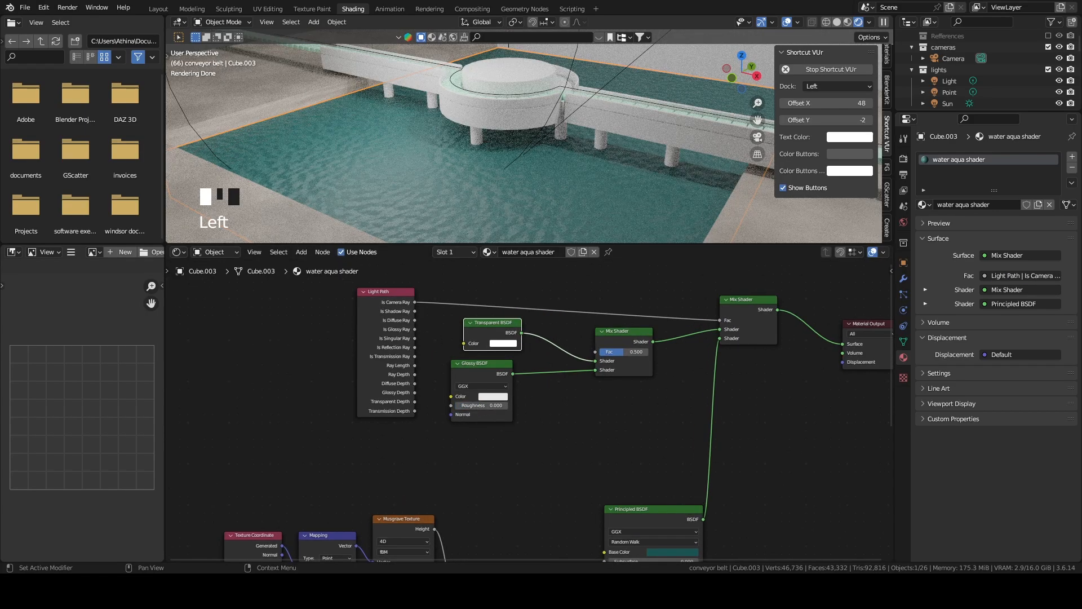
Set the Glossy and Transparent BSDF colors to light aqua by pasting the copied hex code.
{"action": "left_click", "coordinate": [492, 396]}
{"action": "left_click", "coordinate": [516, 362]}
{"action": "key", "text": "ctrl+v"}
{"action": "key", "text": "Return"}
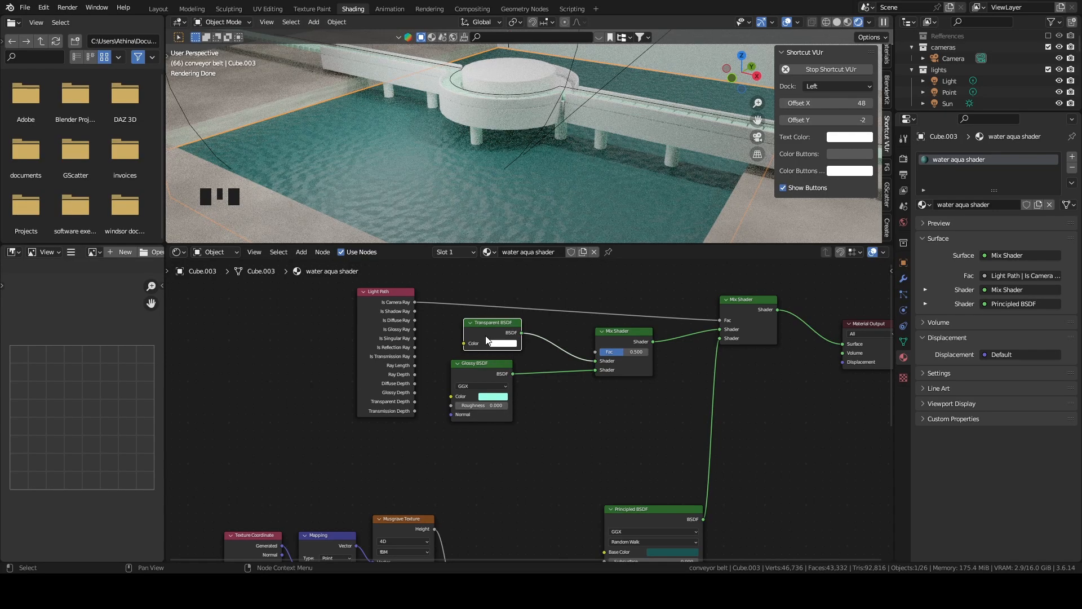
{"action": "left_click", "coordinate": [504, 343]}
{"action": "left_click", "coordinate": [537, 307]}
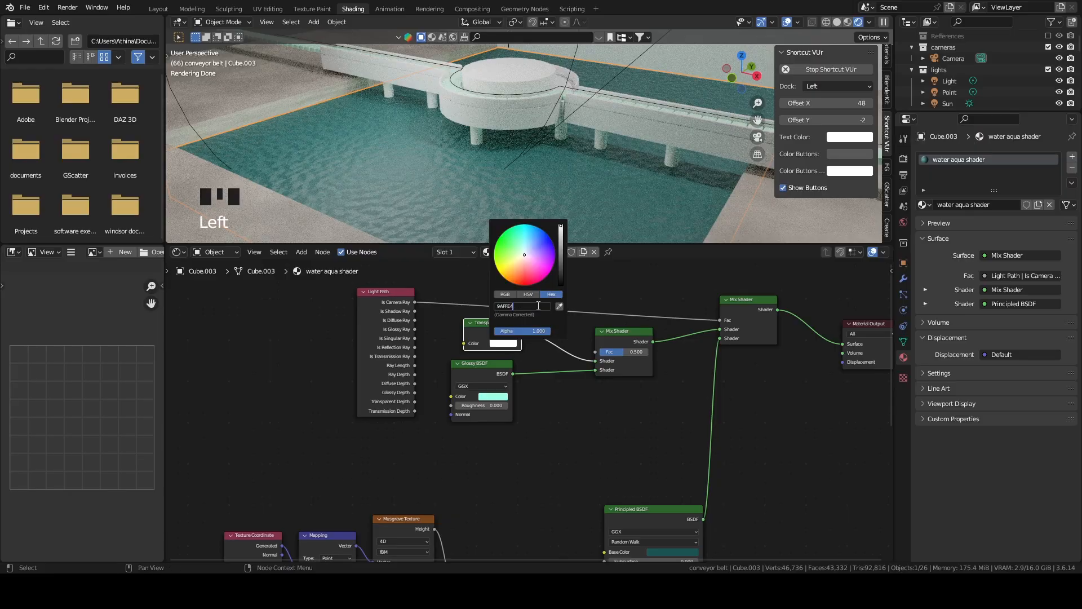
Set the Principled BSDF's Roughness to 0 and check the water's reflections in the render preview.
{"action": "middle_click_drag", "start_coordinate": [530, 426], "coordinate": [475, 290]}
{"action": "scroll", "coordinate": [522, 441], "scroll_direction": "up", "scroll_amount": 2}
{"action": "middle_click_drag", "start_coordinate": [522, 441], "coordinate": [527, 313]}
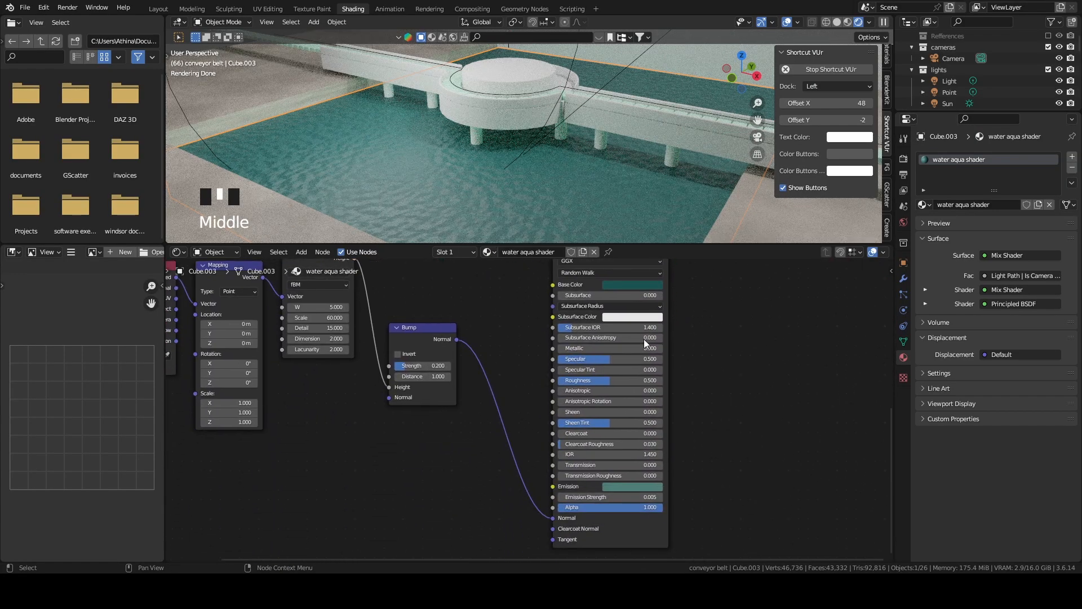
{"action": "left_click_drag", "start_coordinate": [626, 380], "coordinate": [581, 380]}
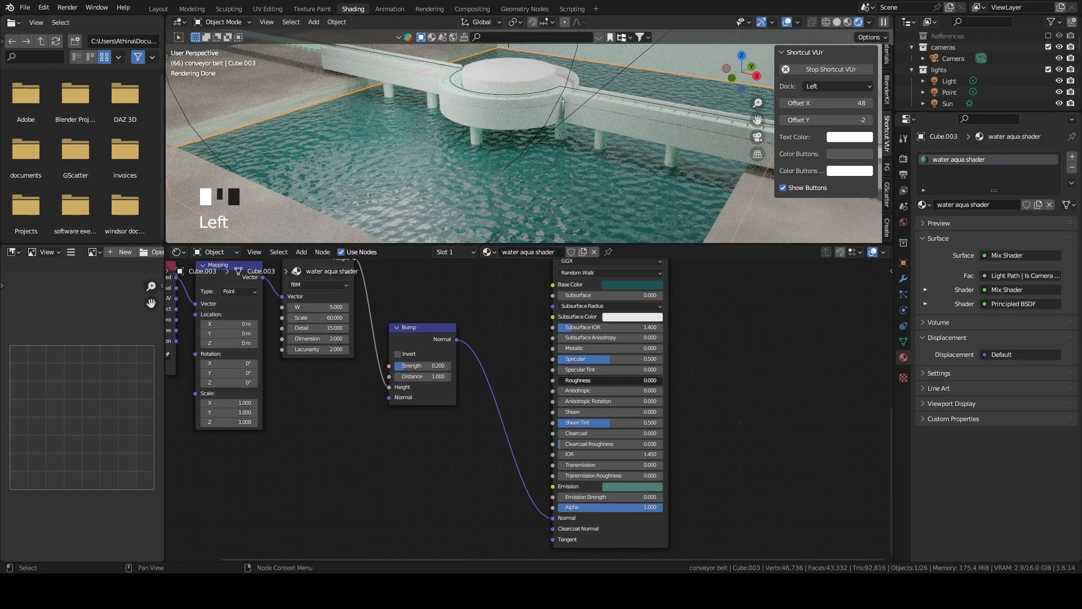
{"action": "middle_click_drag", "start_coordinate": [624, 124], "coordinate": [604, 157]}
{"action": "scroll", "coordinate": [620, 156], "scroll_direction": "up", "scroll_amount": 4}
{"action": "scroll", "coordinate": [607, 158], "scroll_direction": "down", "scroll_amount": 3}
{"action": "scroll", "coordinate": [606, 157], "scroll_direction": "down", "scroll_amount": 1}
{"action": "scroll", "coordinate": [606, 157], "scroll_direction": "up", "scroll_amount": 1}
Add a Volume Absorption node and connect it to the Material Output's Volume input.
{"action": "middle_click_drag", "start_coordinate": [764, 388], "coordinate": [752, 453]}
{"action": "scroll", "coordinate": [747, 423], "scroll_direction": "down", "scroll_amount": 7}
{"action": "middle_click_drag", "start_coordinate": [699, 351], "coordinate": [677, 469]}
{"action": "left_click", "coordinate": [301, 252]}
{"action": "left_click", "coordinate": [311, 264]}
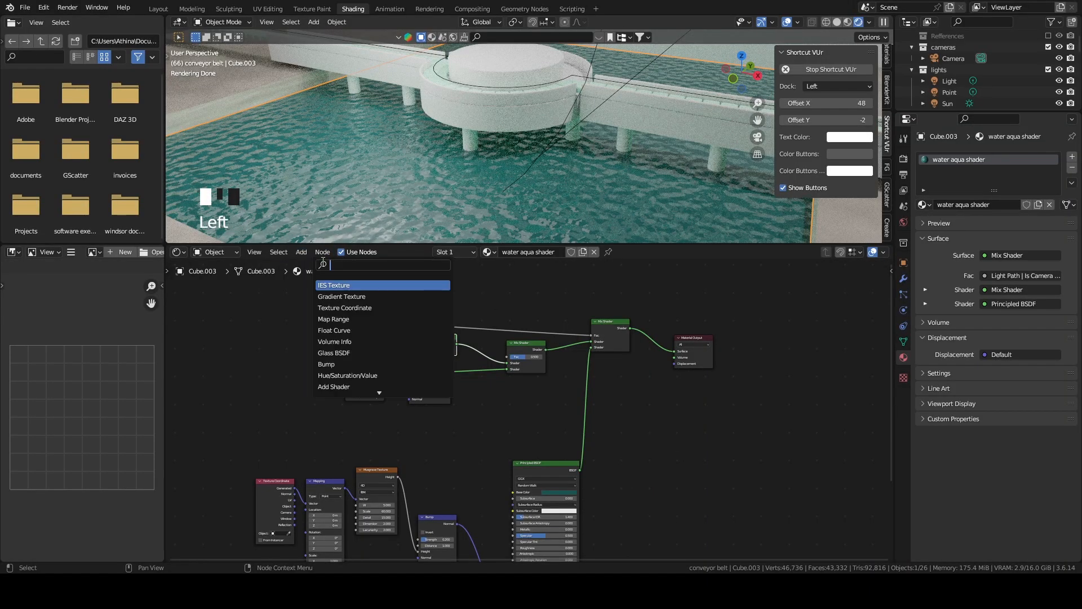
{"action": "type", "text": "volume"}
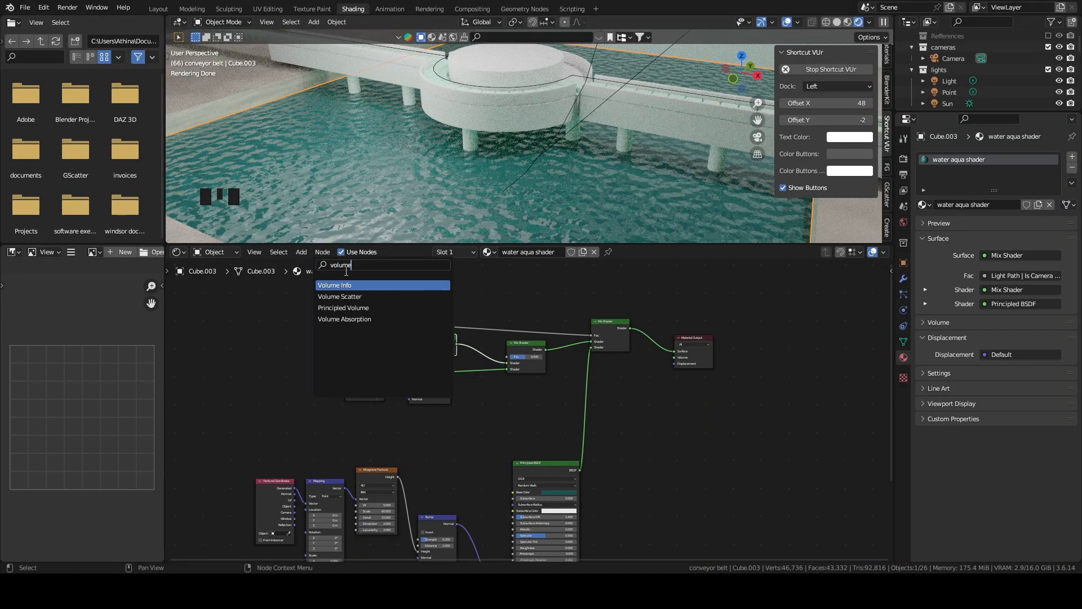
{"action": "left_click", "coordinate": [395, 319]}
{"action": "left_click", "coordinate": [708, 471]}
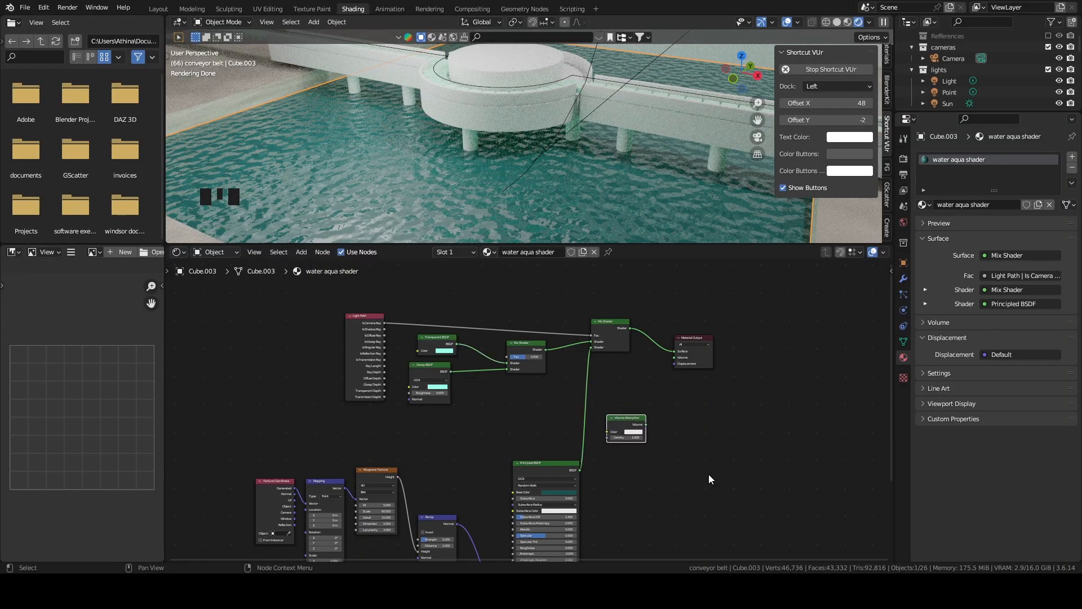
{"action": "scroll", "coordinate": [708, 441], "scroll_direction": "up", "scroll_amount": 4}
{"action": "left_click_drag", "start_coordinate": [688, 430], "coordinate": [727, 338]}
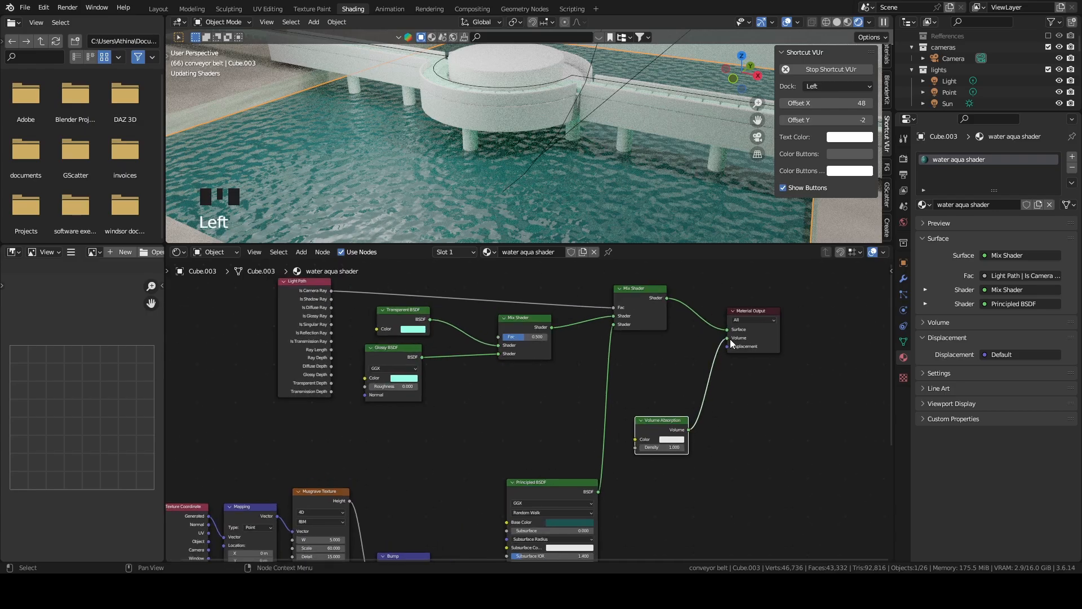
Set the Volume Absorption's Density to 14.8.
{"action": "scroll", "coordinate": [681, 530], "scroll_direction": "up", "scroll_amount": 1}
{"action": "left_click_drag", "start_coordinate": [668, 451], "coordinate": [735, 451]}
{"action": "scroll", "coordinate": [607, 185], "scroll_direction": "down", "scroll_amount": 2}
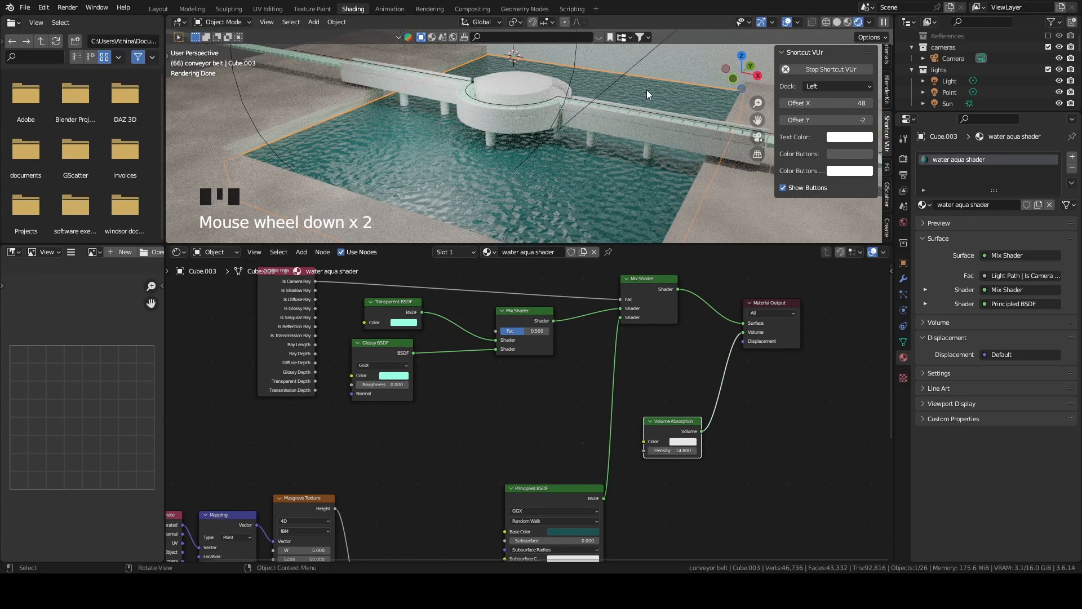
Enlarge the outliner and hide the Point light in the viewport, toggling its visibility to compare the lighting on the pool.
{"action": "left_click", "coordinate": [570, 91]}
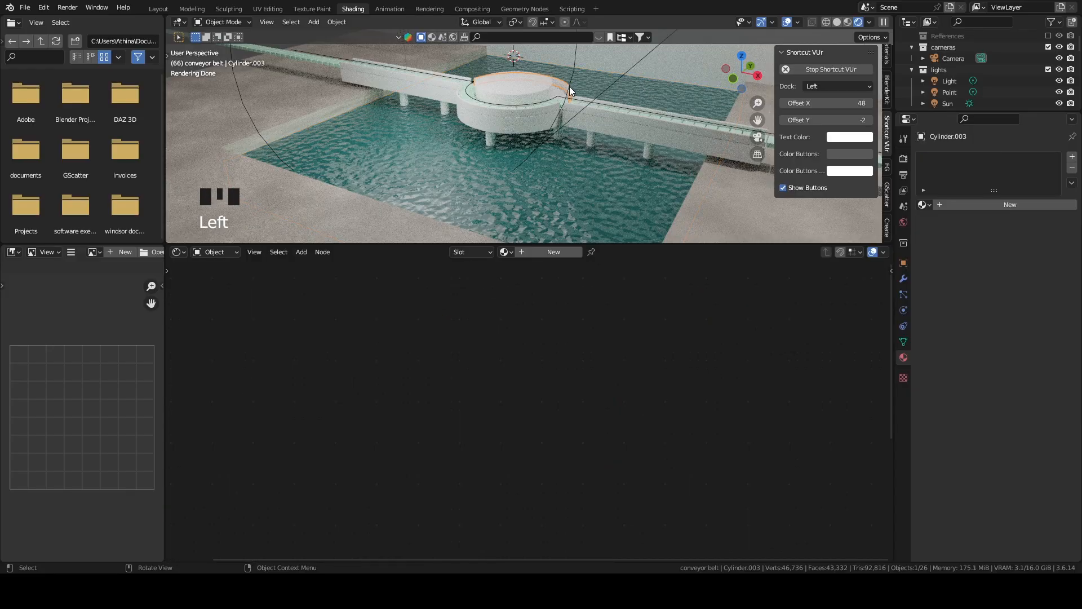
{"action": "left_click", "coordinate": [951, 93]}
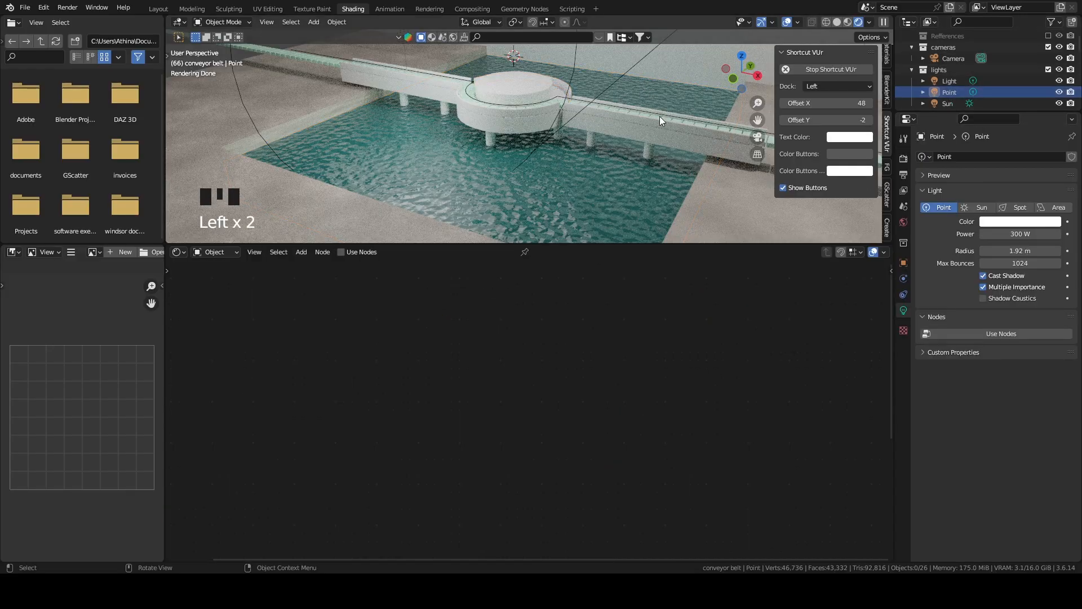
{"action": "scroll", "coordinate": [661, 116], "scroll_direction": "down", "scroll_amount": 3}
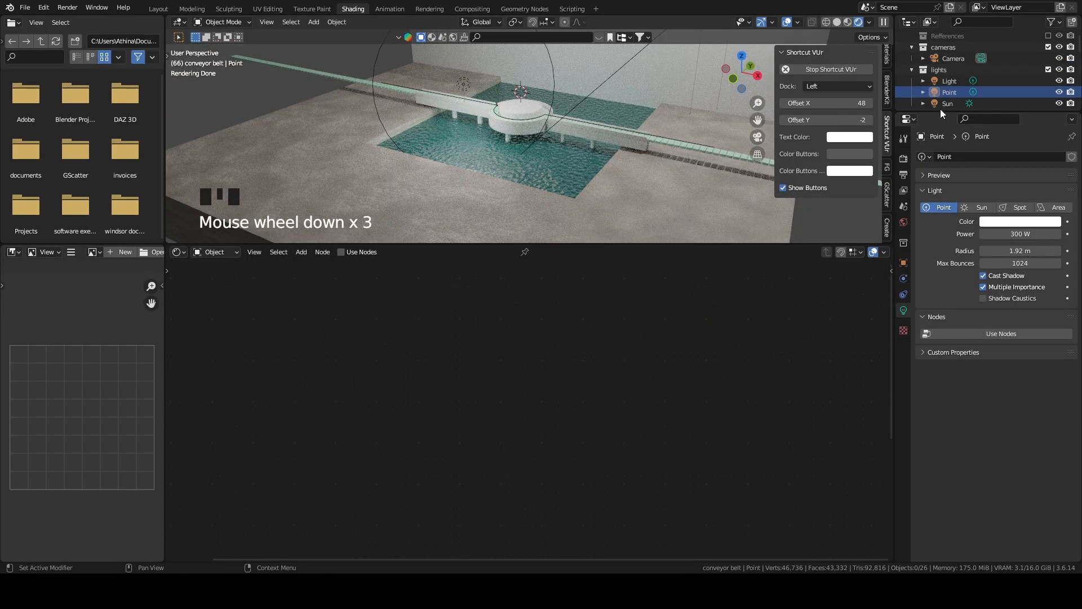
{"action": "left_click_drag", "start_coordinate": [939, 112], "coordinate": [939, 223]}
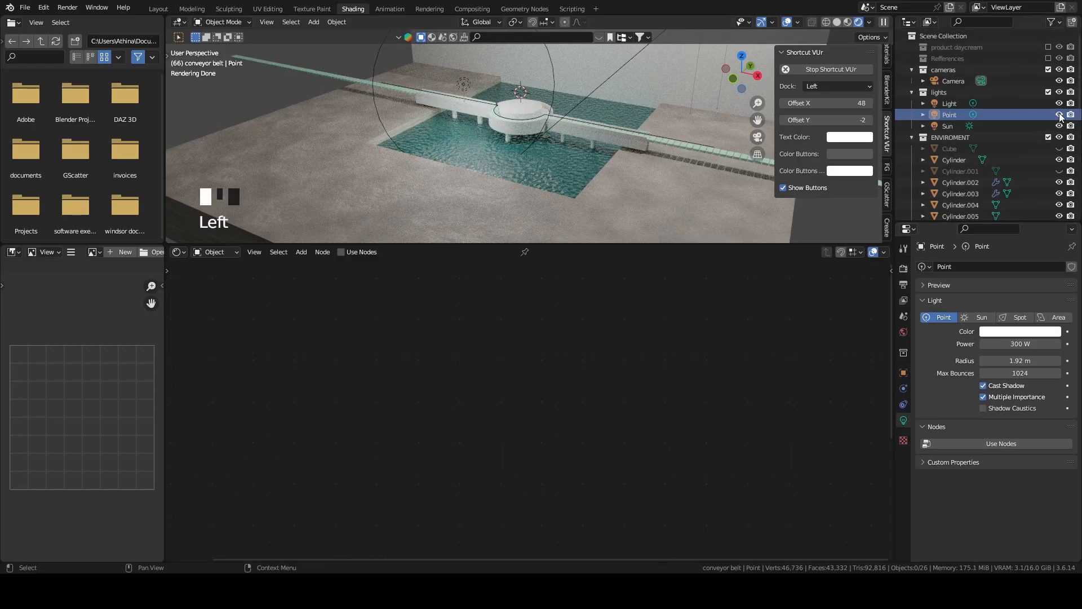
{"action": "left_click", "coordinate": [1058, 114]}
{"action": "left_click", "coordinate": [1058, 115]}
{"action": "left_click", "coordinate": [1059, 115]}
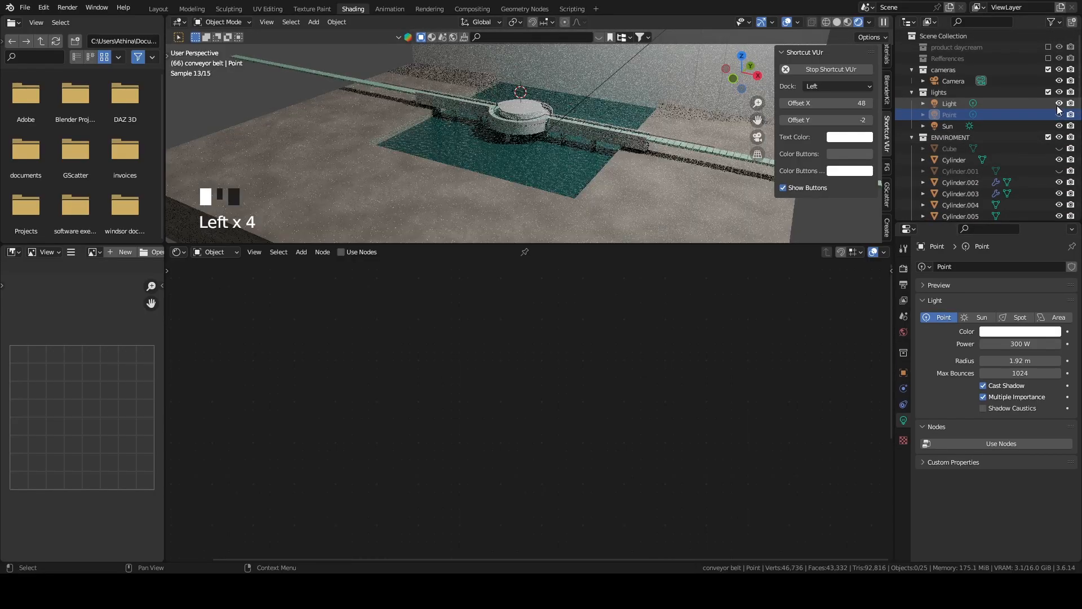
{"action": "left_click", "coordinate": [1059, 115]}
{"action": "left_click", "coordinate": [1059, 115]}
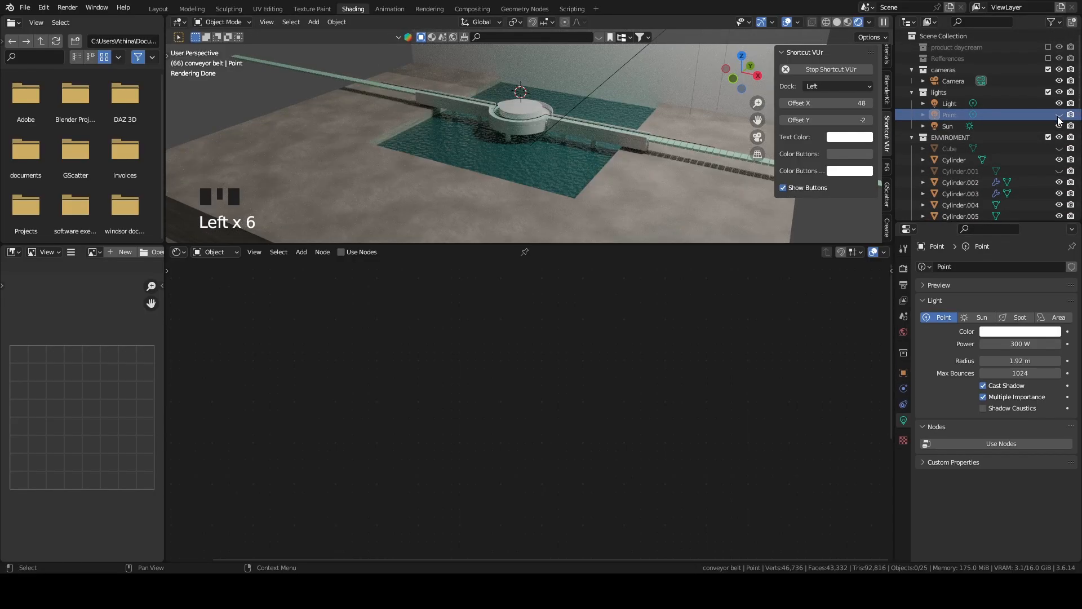
Select the pool water and set its Volume Absorption Density to 12.4 after trying stronger values.
{"action": "scroll", "coordinate": [695, 133], "scroll_direction": "up", "scroll_amount": 5}
{"action": "left_click", "coordinate": [491, 205]}
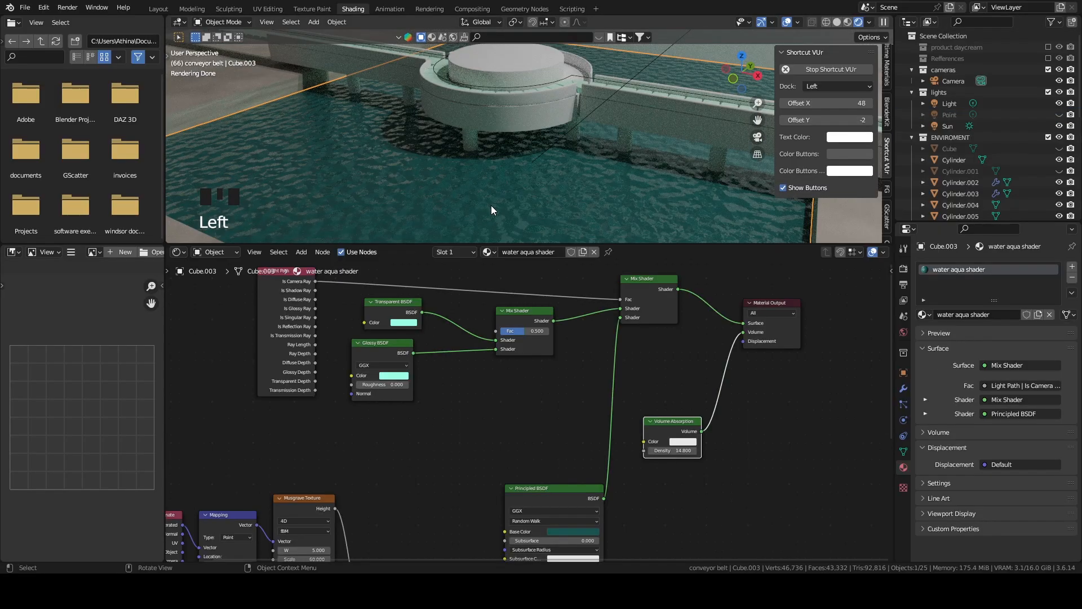
{"action": "scroll", "coordinate": [683, 468], "scroll_direction": "up", "scroll_amount": 1}
{"action": "left_click_drag", "start_coordinate": [685, 454], "coordinate": [657, 454]}
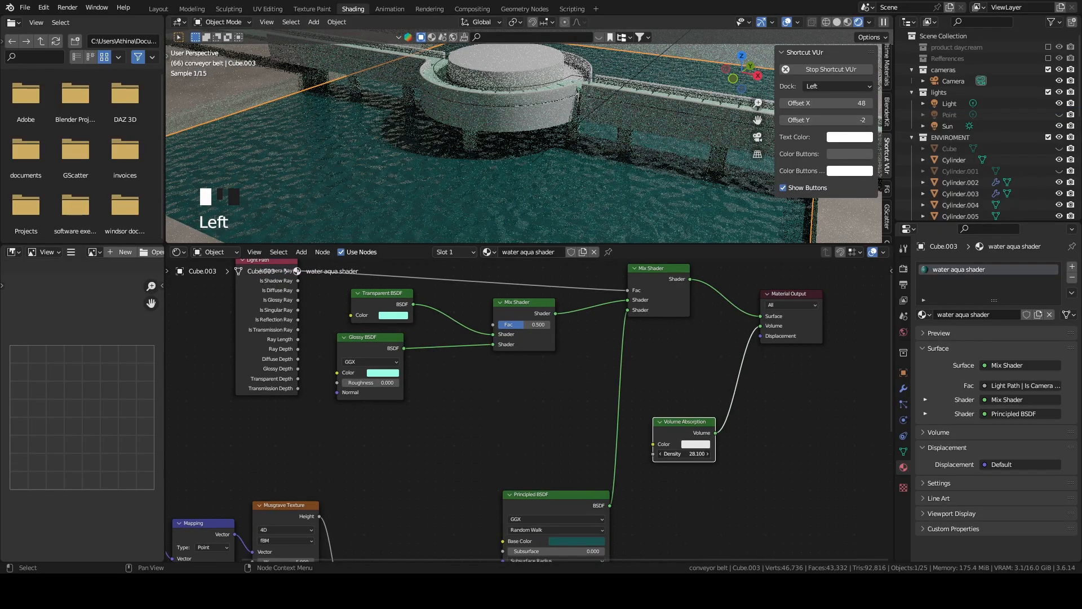
{"action": "left_click_drag", "start_coordinate": [876, 454], "coordinate": [679, 454]}
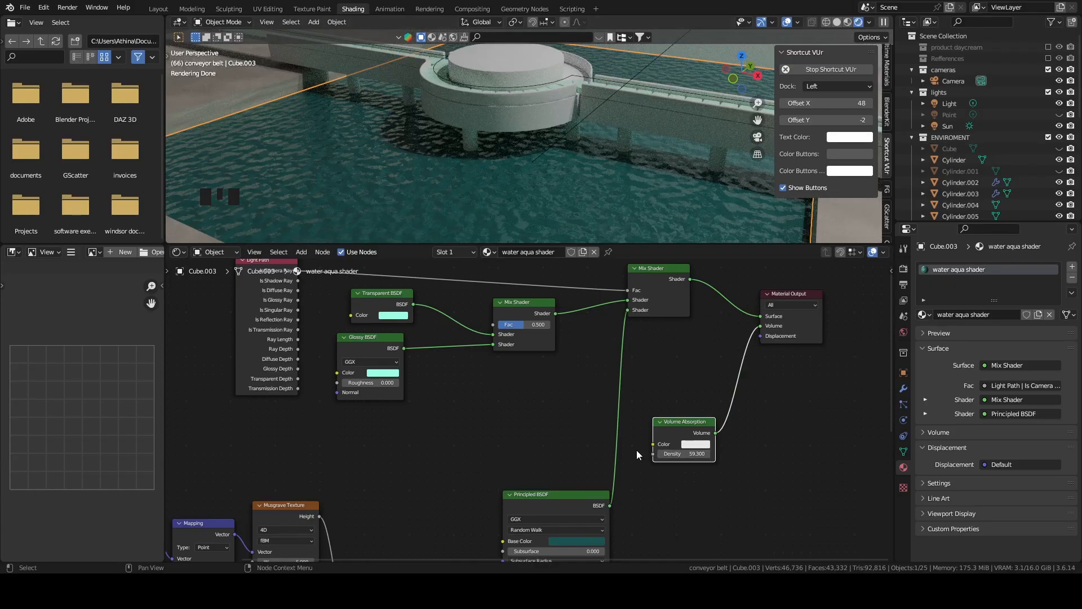
{"action": "left_click_drag", "start_coordinate": [684, 454], "coordinate": [594, 454]}
{"action": "mouse_move", "coordinate": [683, 454]}
{"action": "left_mouse_down"}
{"action": "mouse_move", "coordinate": [637, 454]}
{"action": "mouse_move", "coordinate": [694, 453]}
{"action": "left_mouse_up"}
{"action": "scroll", "coordinate": [738, 301], "scroll_direction": "down", "scroll_amount": 1}
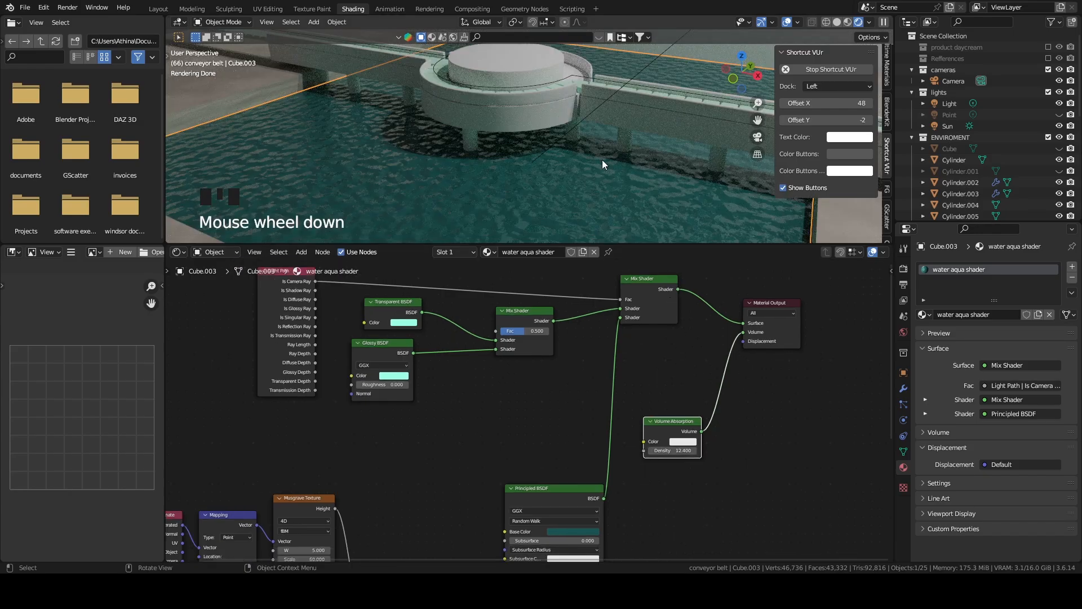
Unhide the Point light in the viewport and inspect the lit water around the platform's pillars.
{"action": "scroll", "coordinate": [614, 181], "scroll_direction": "down", "scroll_amount": 2}
{"action": "left_click", "coordinate": [1059, 115]}
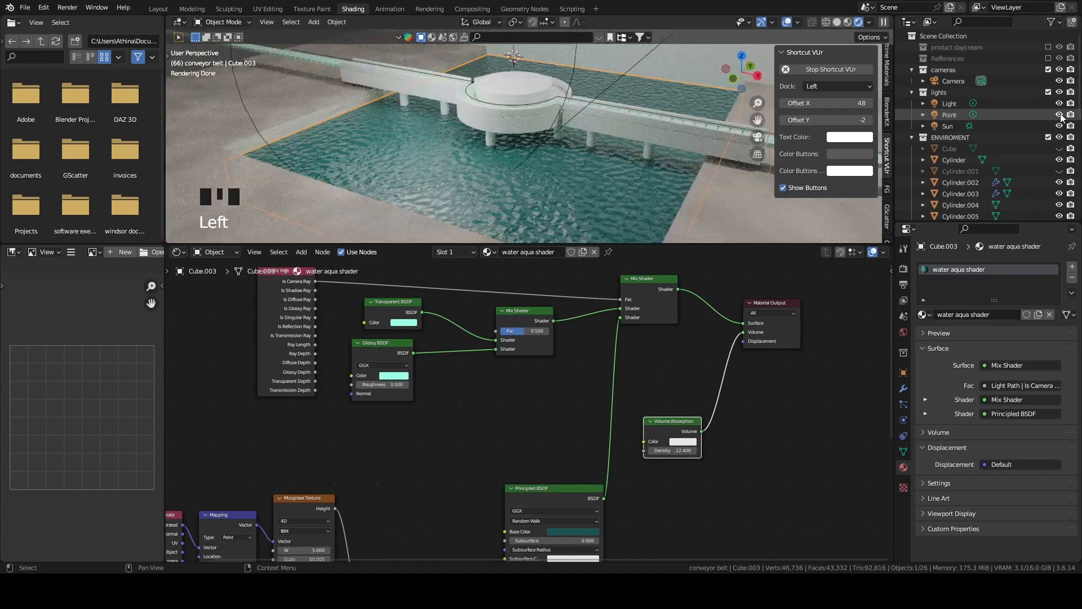
{"action": "scroll", "coordinate": [486, 181], "scroll_direction": "up", "scroll_amount": 1}
{"action": "left_click_drag", "start_coordinate": [541, 244], "coordinate": [529, 224]}
{"action": "middle_click_drag", "start_coordinate": [523, 131], "coordinate": [532, 191]}
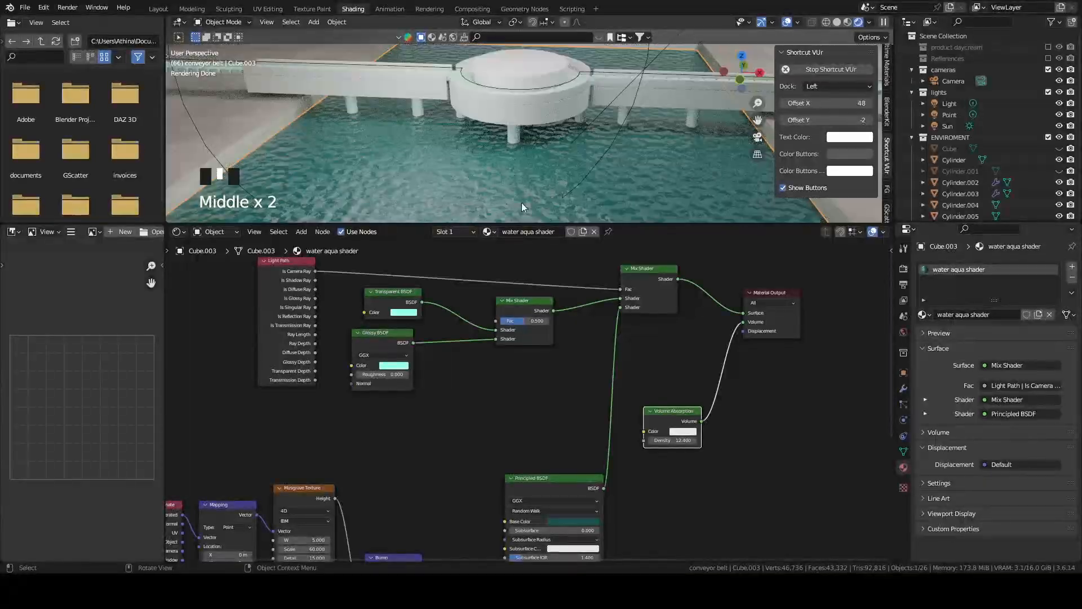
{"action": "middle_click_drag", "start_coordinate": [527, 411], "coordinate": [552, 418]}
{"action": "scroll", "coordinate": [654, 237], "scroll_direction": "down", "scroll_amount": 1}
{"action": "left_click_drag", "start_coordinate": [660, 223], "coordinate": [660, 203]}
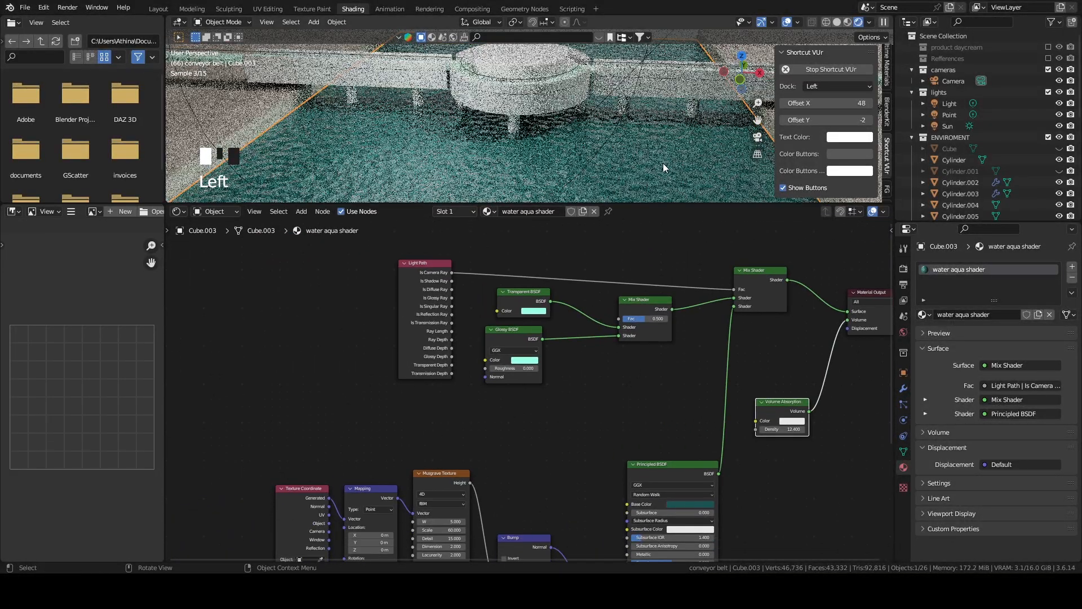
{"action": "middle_click_drag", "start_coordinate": [663, 164], "coordinate": [628, 153]}
{"action": "scroll", "coordinate": [627, 153], "scroll_direction": "up", "scroll_amount": 1}
{"action": "scroll", "coordinate": [541, 449], "scroll_direction": "up", "scroll_amount": 1}
Try a Musgrave Texture Detail of 6.1, compare the ripples in an enlarged viewport, and return Detail to 15.
{"action": "middle_click_drag", "start_coordinate": [540, 449], "coordinate": [620, 350]}
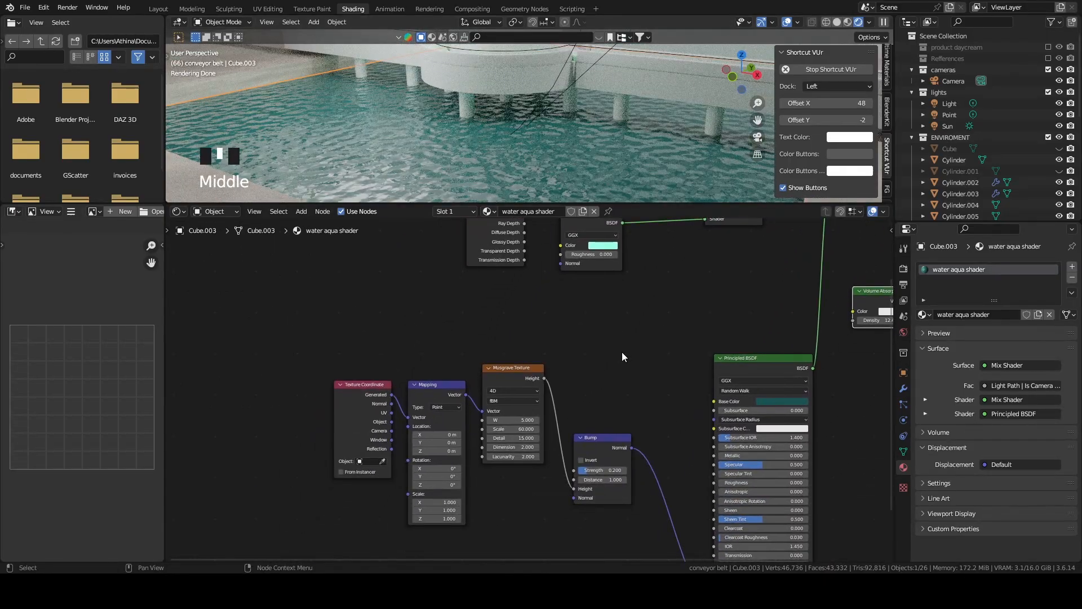
{"action": "scroll", "coordinate": [623, 361], "scroll_direction": "up", "scroll_amount": 1}
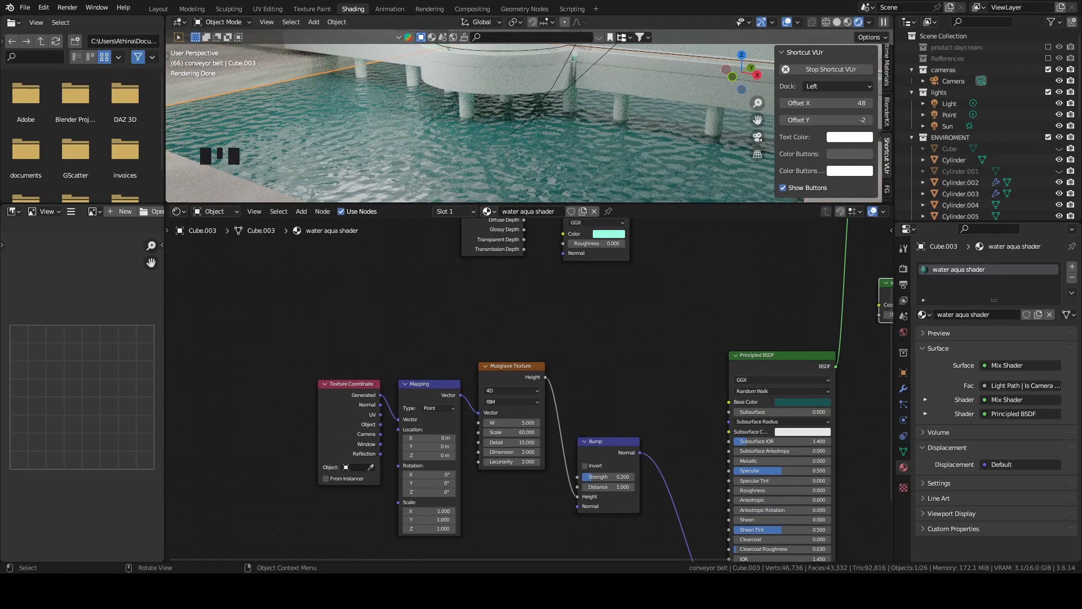
{"action": "left_click_drag", "start_coordinate": [512, 443], "coordinate": [486, 443]}
{"action": "middle_click_drag", "start_coordinate": [593, 172], "coordinate": [563, 181]}
{"action": "left_click_drag", "start_coordinate": [688, 202], "coordinate": [648, 317]}
{"action": "middle_click_drag", "start_coordinate": [620, 253], "coordinate": [597, 268]}
{"action": "scroll", "coordinate": [594, 241], "scroll_direction": "up", "scroll_amount": 2}
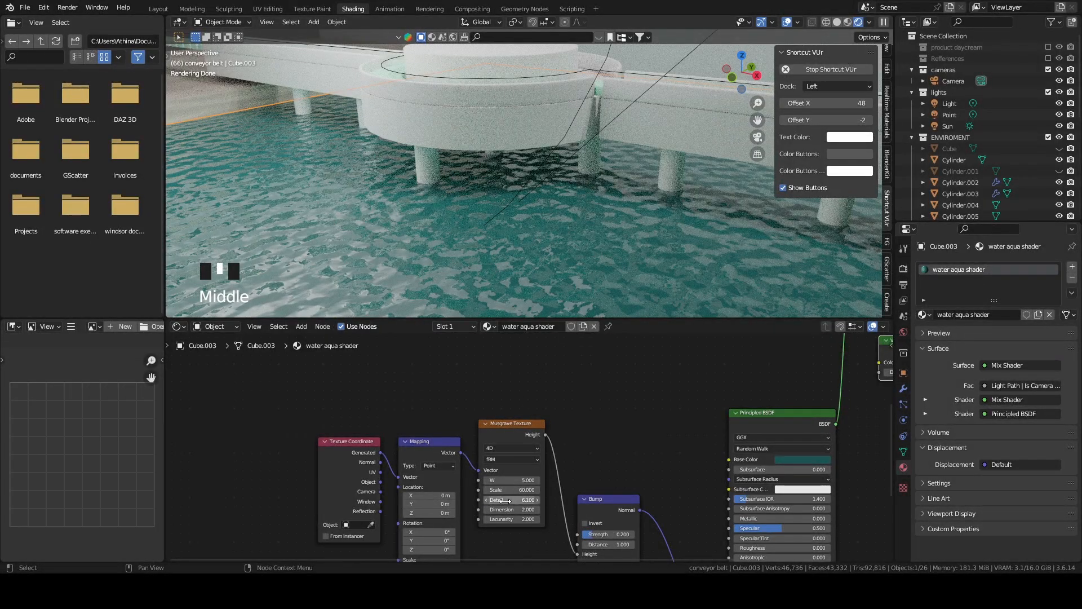
{"action": "left_click_drag", "start_coordinate": [502, 499], "coordinate": [509, 500]}
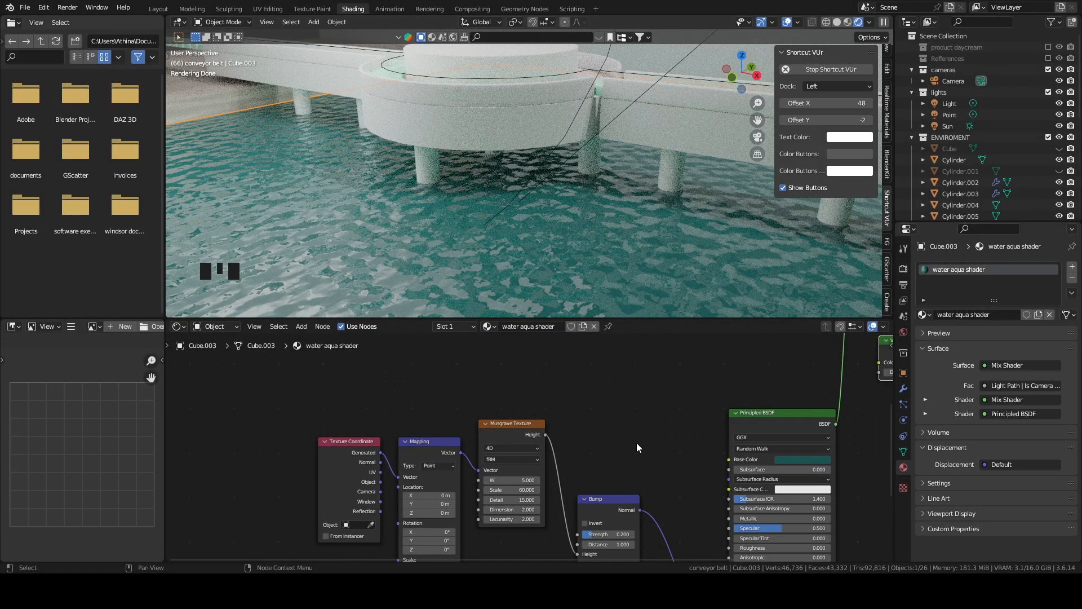
Try a higher Musgrave Texture Lacunarity, compare the water by undoing and redoing, and leave the change undone.
{"action": "middle_click_drag", "start_coordinate": [625, 435], "coordinate": [619, 387]}
{"action": "left_click_drag", "start_coordinate": [513, 468], "coordinate": [581, 469]}
{"action": "key", "text": "ctrl+z"}
{"action": "key", "text": "ctrl+shift+z"}
{"action": "key", "text": "ctrl+z"}
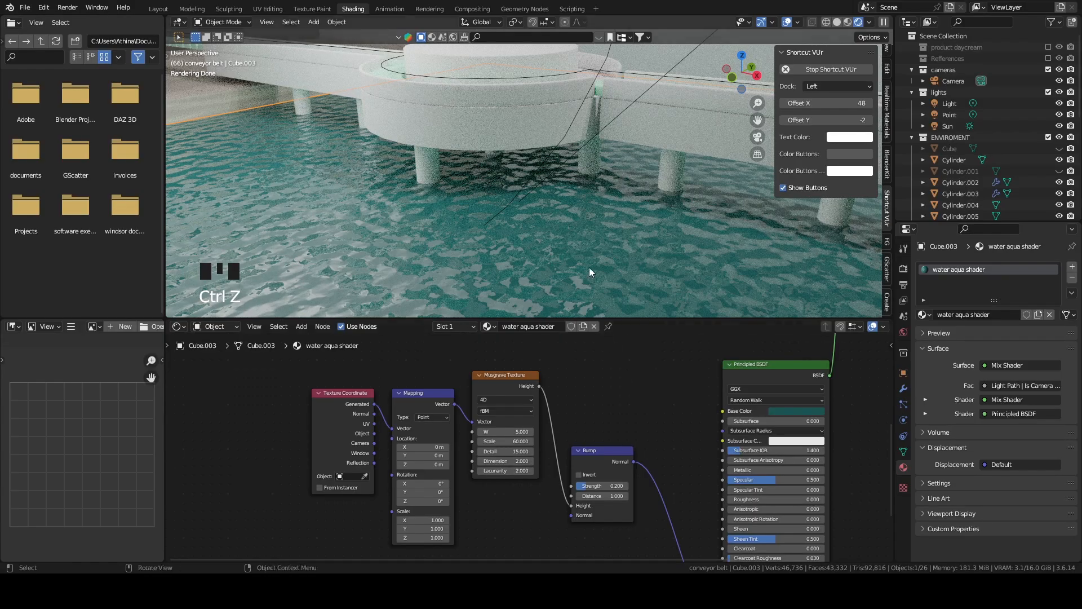
{"action": "scroll", "coordinate": [571, 220], "scroll_direction": "down", "scroll_amount": 2}
{"action": "key", "text": "ctrl+shift+z"}
{"action": "key", "text": "ctrl+z"}
{"action": "key", "text": "ctrl+shift+z"}
{"action": "key", "text": "ctrl+z"}
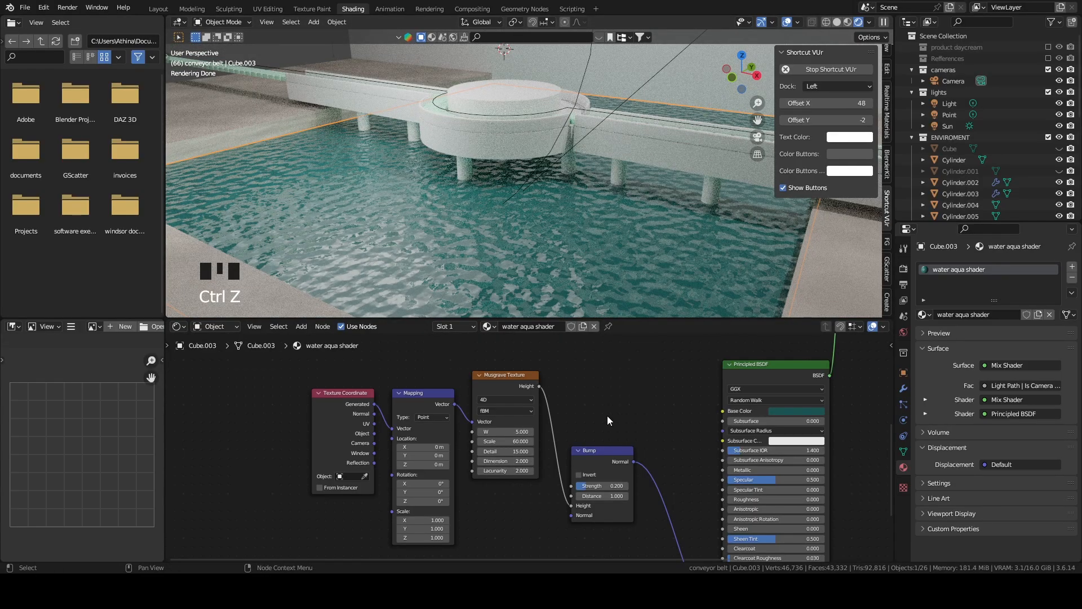
Try a higher Bump Strength and examine the stronger ripples on the water up close.
{"action": "middle_click_drag", "start_coordinate": [624, 413], "coordinate": [556, 397]}
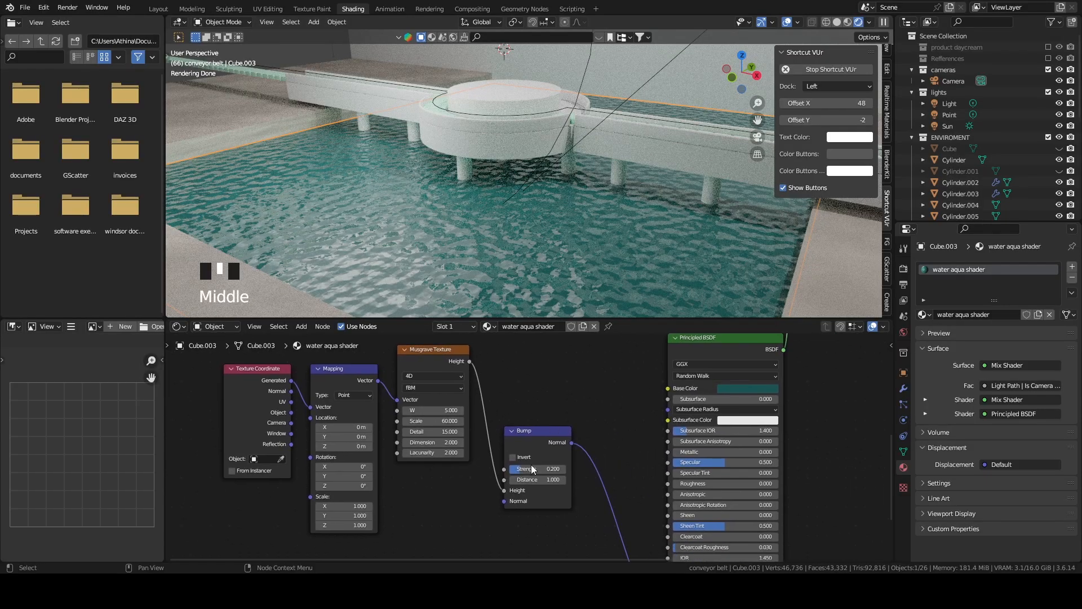
{"action": "left_click_drag", "start_coordinate": [533, 468], "coordinate": [558, 468]}
{"action": "middle_click_drag", "start_coordinate": [555, 256], "coordinate": [527, 245]}
{"action": "scroll", "coordinate": [540, 250], "scroll_direction": "up", "scroll_amount": 2}
{"action": "scroll", "coordinate": [540, 244], "scroll_direction": "up", "scroll_amount": 1}
{"action": "scroll", "coordinate": [540, 251], "scroll_direction": "down", "scroll_amount": 3}
{"action": "scroll", "coordinate": [528, 246], "scroll_direction": "up", "scroll_amount": 4}
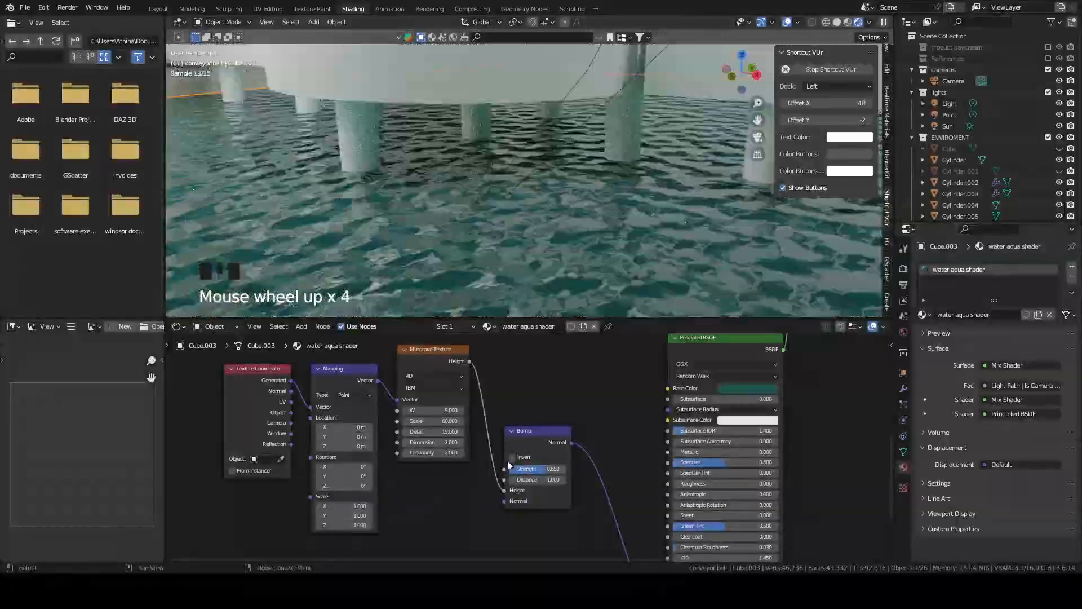
{"action": "middle_click_drag", "start_coordinate": [504, 193], "coordinate": [502, 225]}
{"action": "scroll", "coordinate": [502, 225], "scroll_direction": "up", "scroll_amount": 2}
Set the Bump Strength to 0.133 and check the softer ripples from near and far.
{"action": "left_click_drag", "start_coordinate": [544, 468], "coordinate": [520, 468]}
{"action": "mouse_move", "coordinate": [492, 188]}
{"action": "middle_mouse_down"}
{"action": "mouse_move", "coordinate": [492, 201]}
{"action": "mouse_move", "coordinate": [522, 197]}
{"action": "mouse_move", "coordinate": [515, 175]}
{"action": "mouse_move", "coordinate": [492, 193]}
{"action": "middle_mouse_up"}
{"action": "scroll", "coordinate": [474, 201], "scroll_direction": "up", "scroll_amount": 4}
{"action": "scroll", "coordinate": [522, 198], "scroll_direction": "up", "scroll_amount": 2}
{"action": "scroll", "coordinate": [511, 174], "scroll_direction": "down", "scroll_amount": 3}
{"action": "scroll", "coordinate": [492, 193], "scroll_direction": "down", "scroll_amount": 3}
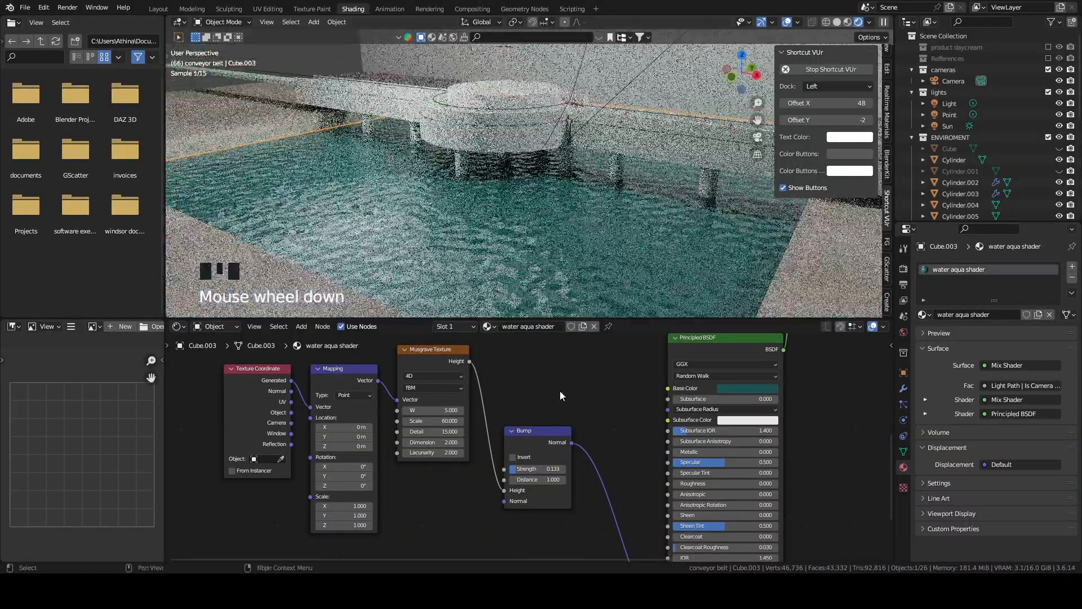
Set the Principled BSDF's Specular to 0.755 and check the water's reflections from a higher angle.
{"action": "left_click_drag", "start_coordinate": [628, 319], "coordinate": [627, 270]}
{"action": "scroll", "coordinate": [564, 352], "scroll_direction": "down", "scroll_amount": 5}
{"action": "middle_click_drag", "start_coordinate": [552, 361], "coordinate": [497, 322]}
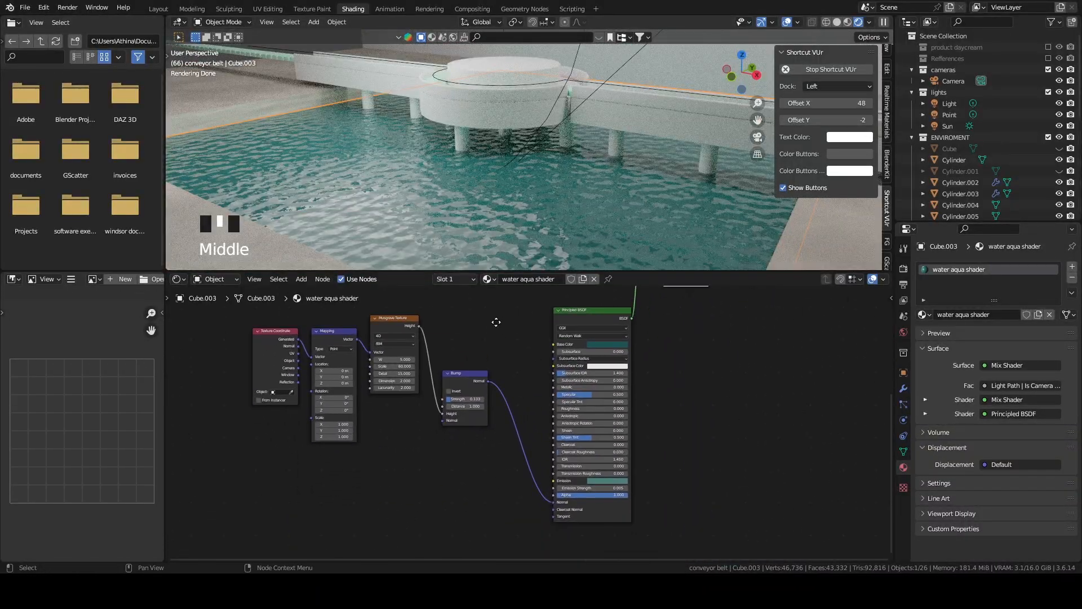
{"action": "scroll", "coordinate": [741, 402], "scroll_direction": "up", "scroll_amount": 3}
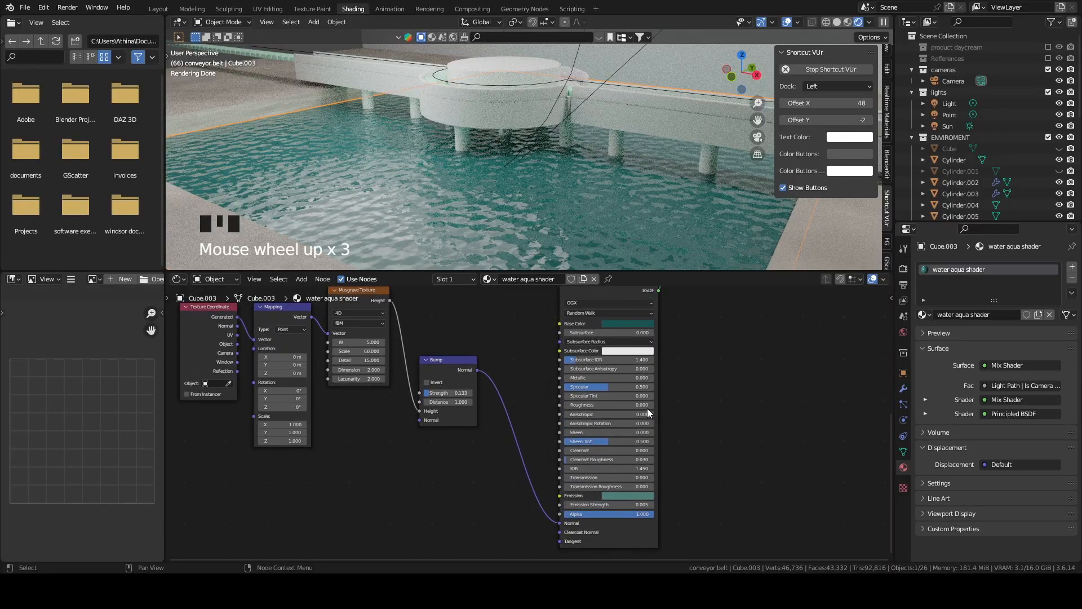
{"action": "scroll", "coordinate": [631, 501], "scroll_direction": "up", "scroll_amount": 1}
{"action": "scroll", "coordinate": [560, 167], "scroll_direction": "up", "scroll_amount": 2}
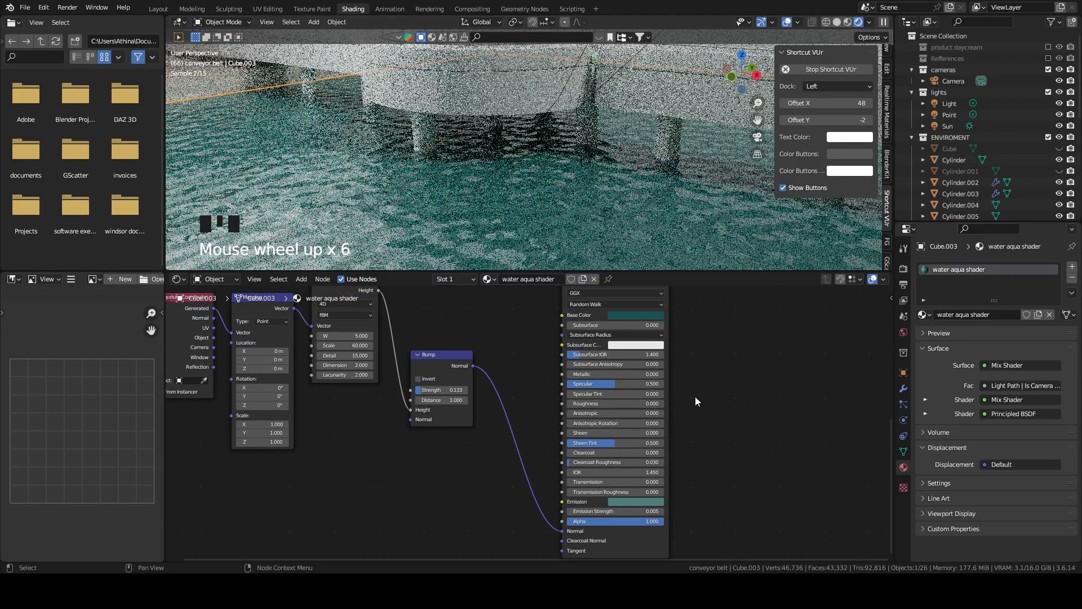
{"action": "mouse_move", "coordinate": [630, 387]}
{"action": "left_mouse_down"}
{"action": "mouse_move", "coordinate": [572, 388]}
{"action": "mouse_move", "coordinate": [664, 387]}
{"action": "mouse_move", "coordinate": [640, 387]}
{"action": "left_mouse_up"}
{"action": "scroll", "coordinate": [523, 139], "scroll_direction": "down", "scroll_amount": 2}
{"action": "middle_click_drag", "start_coordinate": [523, 139], "coordinate": [517, 165]}
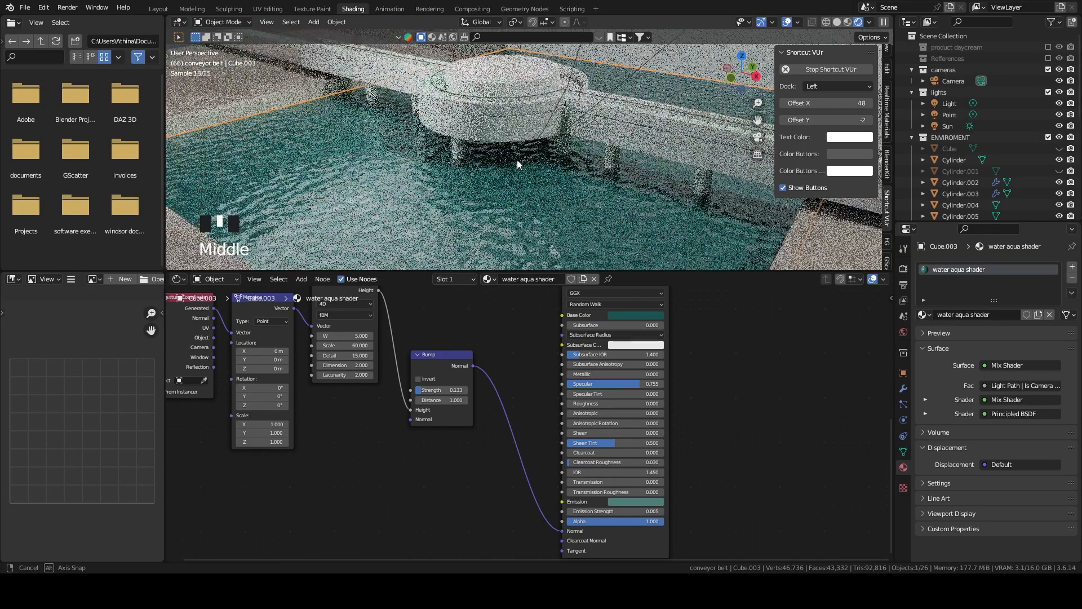
Paste the copied aqua color into the Volume Absorption's Color and fine-tune its brightness.
{"action": "scroll", "coordinate": [733, 333], "scroll_direction": "down", "scroll_amount": 6}
{"action": "middle_click_drag", "start_coordinate": [778, 336], "coordinate": [720, 421]}
{"action": "scroll", "coordinate": [755, 343], "scroll_direction": "down", "scroll_amount": 1}
{"action": "scroll", "coordinate": [735, 381], "scroll_direction": "up", "scroll_amount": 4}
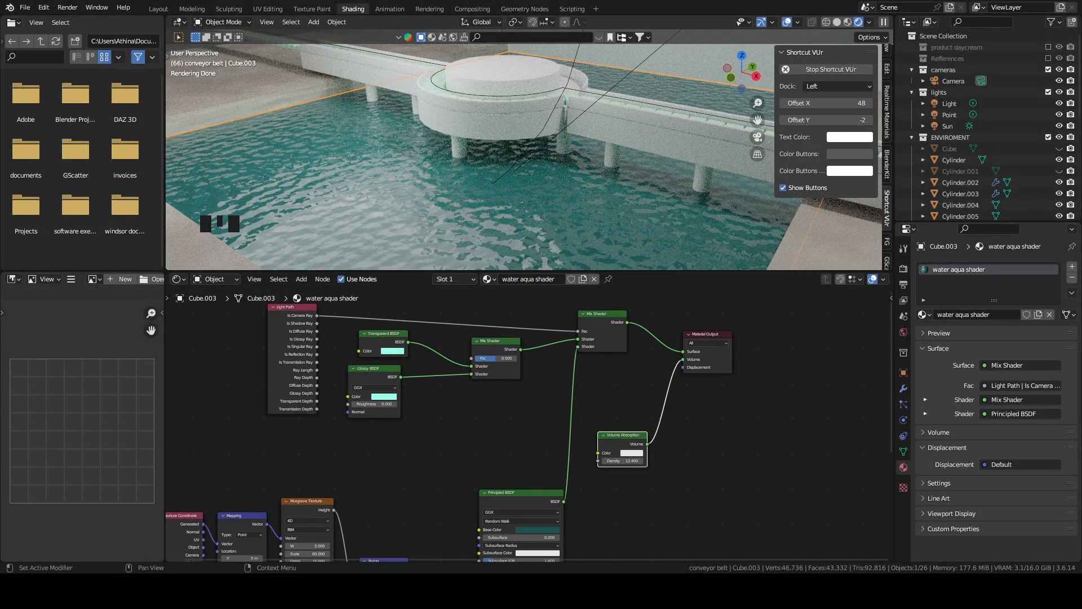
{"action": "left_click", "coordinate": [637, 453]}
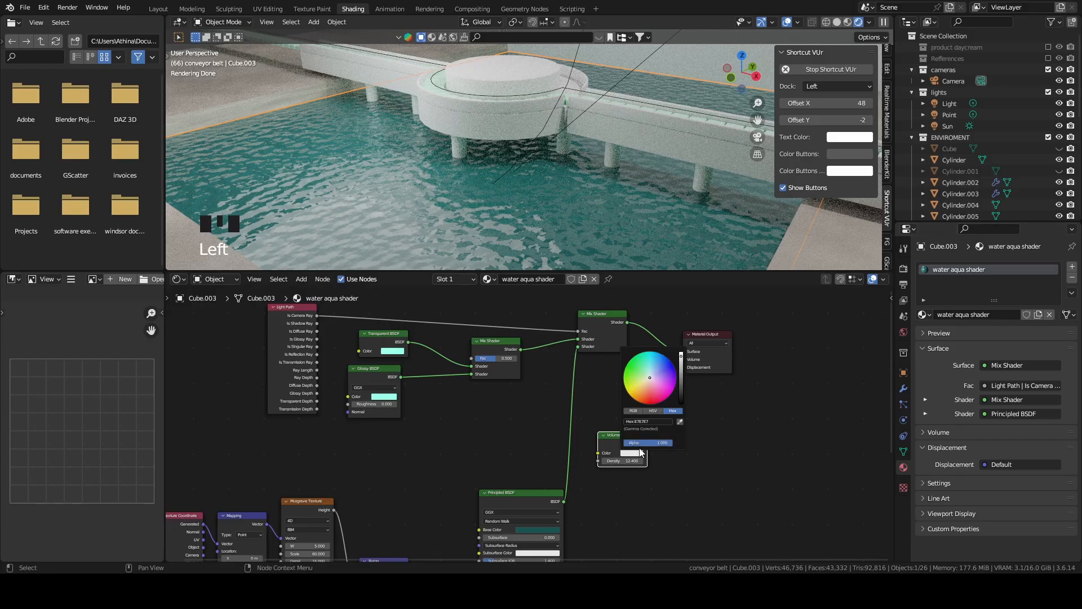
{"action": "key", "text": "ctrl+v"}
{"action": "key", "text": "Return"}
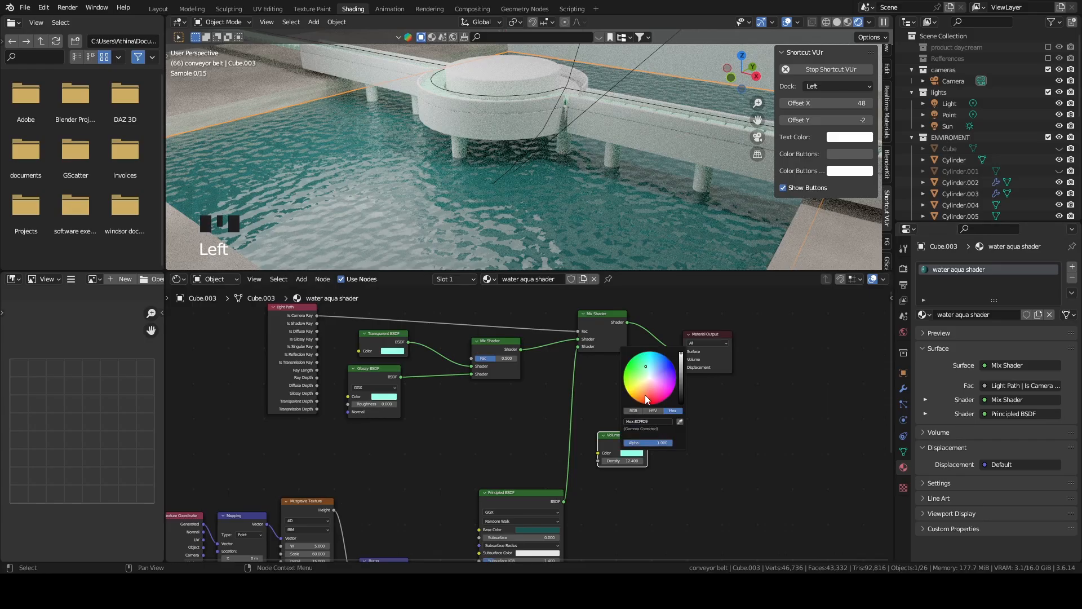
{"action": "left_click", "coordinate": [638, 454]}
{"action": "mouse_move", "coordinate": [682, 355]}
{"action": "left_mouse_down"}
{"action": "mouse_move", "coordinate": [680, 392]}
{"action": "mouse_move", "coordinate": [681, 354]}
{"action": "left_mouse_up"}
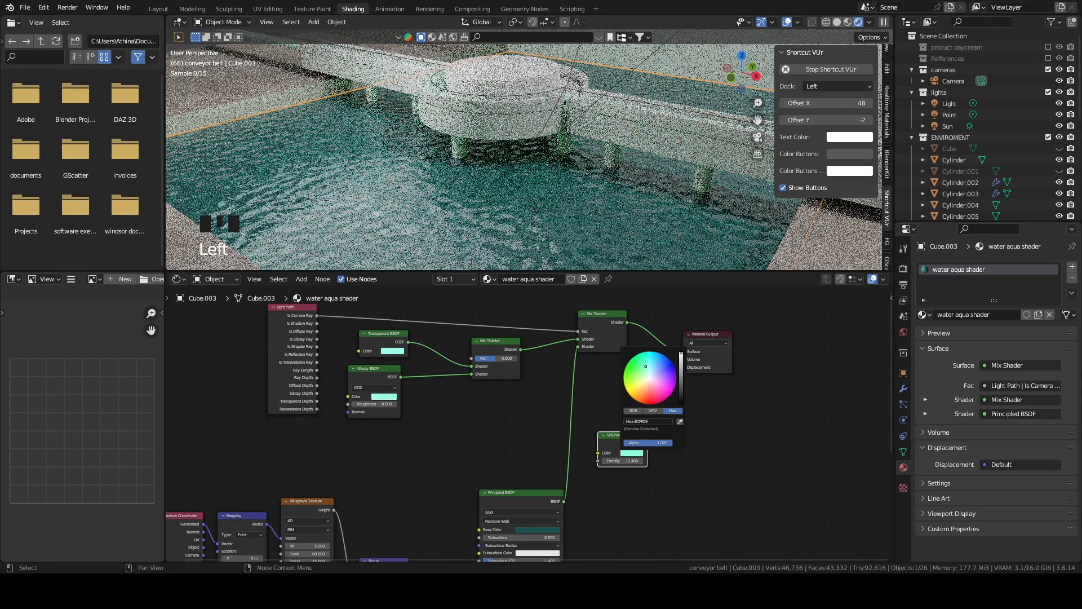
{"action": "scroll", "coordinate": [749, 499], "scroll_direction": "down", "scroll_amount": 3}
{"action": "middle_click_drag", "start_coordinate": [725, 510], "coordinate": [742, 471]}
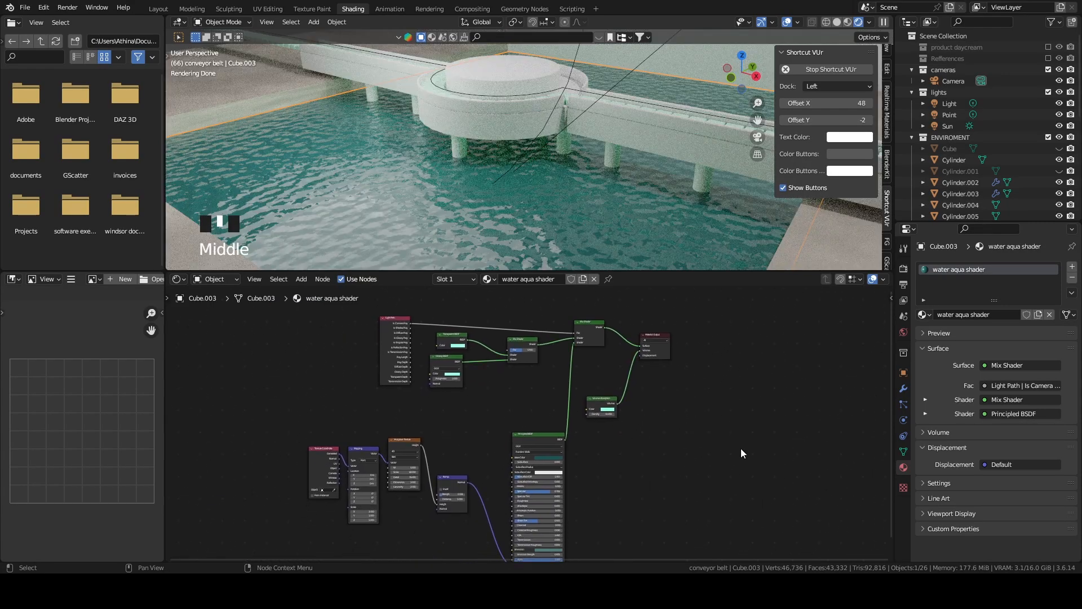
Switch to the Layout workspace, use Material Preview shading, and enlarge the viewport to view the whole pool.
{"action": "left_click", "coordinate": [159, 9]}
{"action": "middle_click_drag", "start_coordinate": [394, 236], "coordinate": [462, 226]}
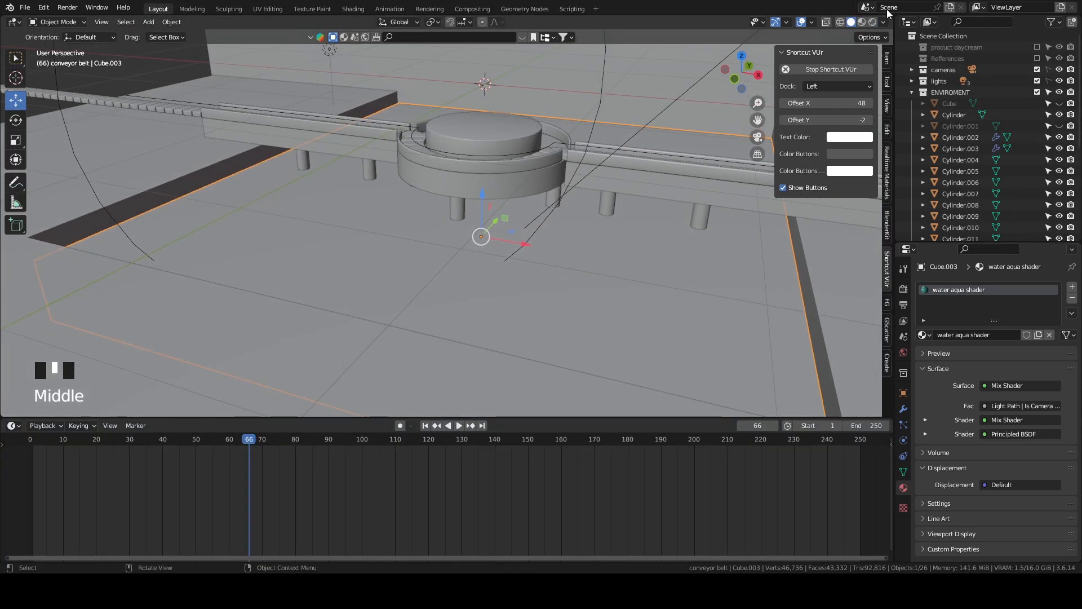
{"action": "left_click", "coordinate": [861, 22]}
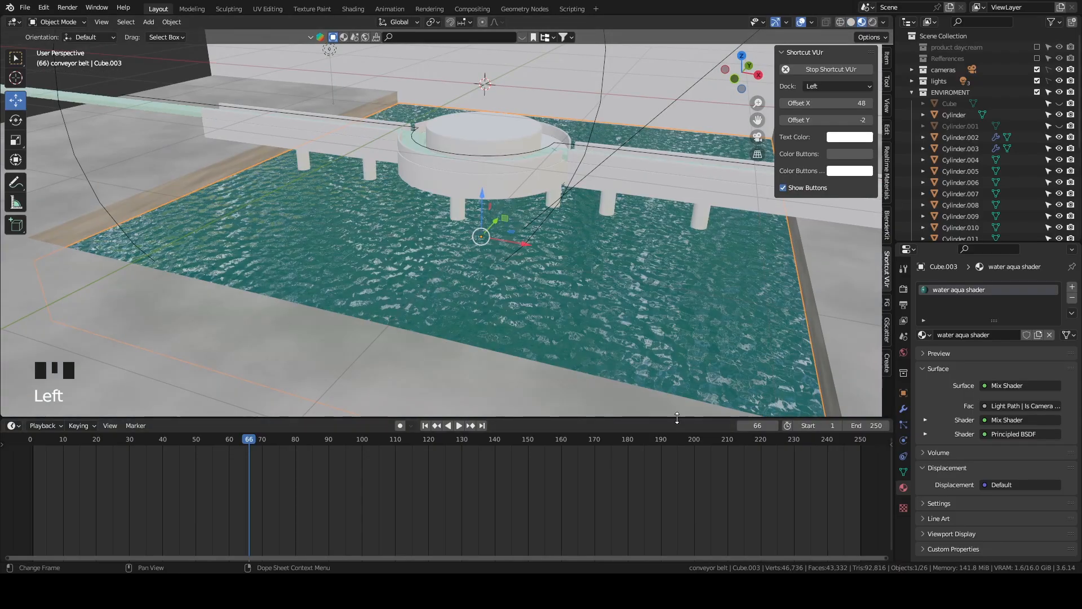
{"action": "left_click_drag", "start_coordinate": [677, 417], "coordinate": [677, 456]}
{"action": "middle_click_drag", "start_coordinate": [586, 317], "coordinate": [610, 306]}
{"action": "middle_click_drag", "start_coordinate": [599, 196], "coordinate": [589, 252]}
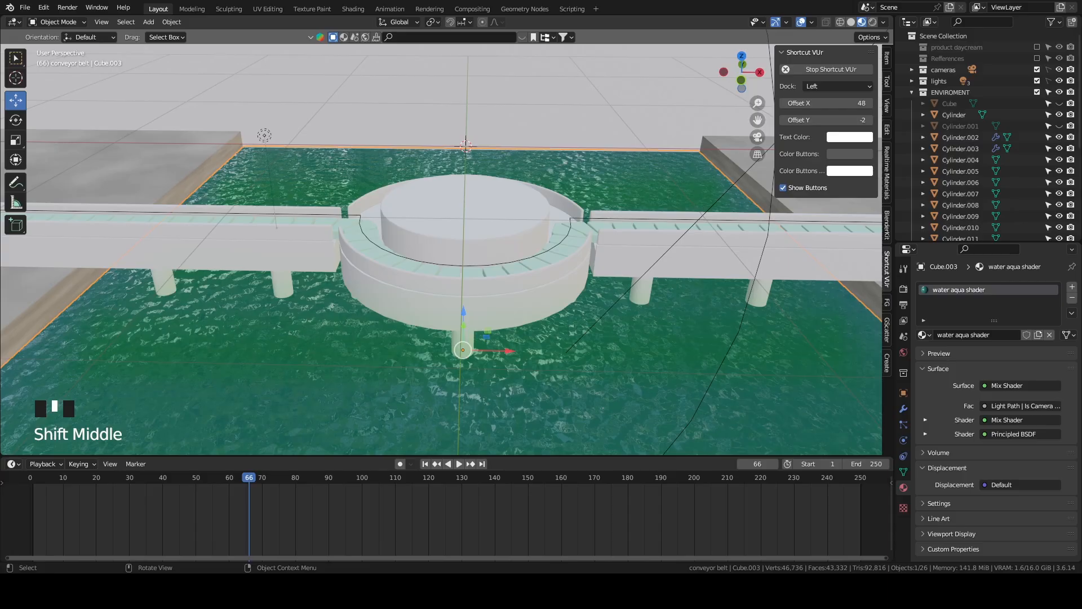
{"action": "scroll", "coordinate": [663, 201], "scroll_direction": "down", "scroll_amount": 4}
{"action": "middle_click_drag", "start_coordinate": [663, 202], "coordinate": [620, 201]}
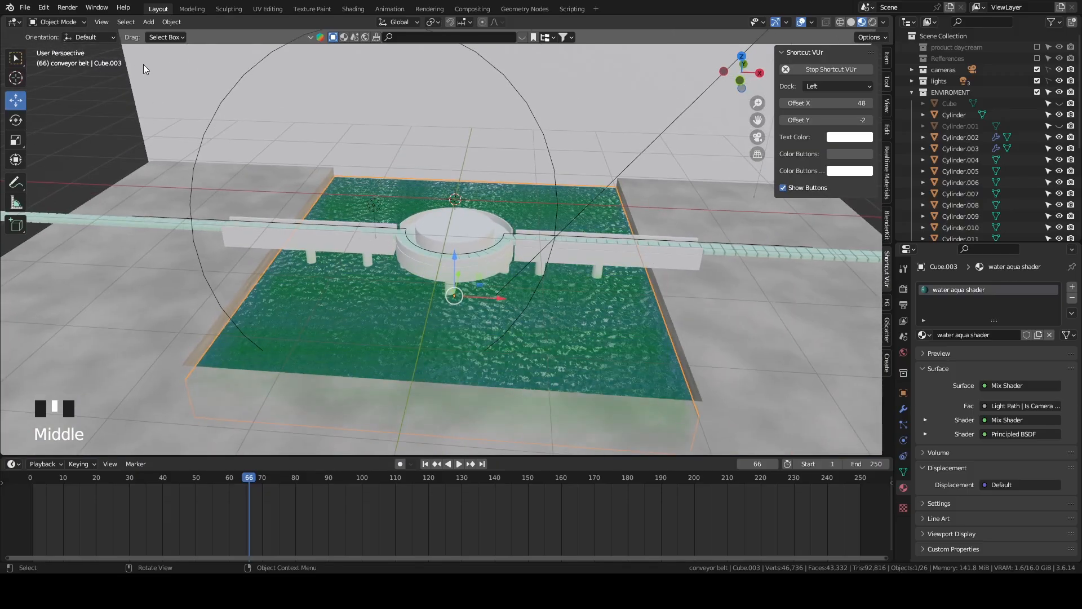
Deselect everything, enlarge the outliner, and collapse the ENVIROMENT and conveyor belt collections while making them unselectable.
{"action": "left_click", "coordinate": [126, 22]}
{"action": "left_click", "coordinate": [138, 50]}
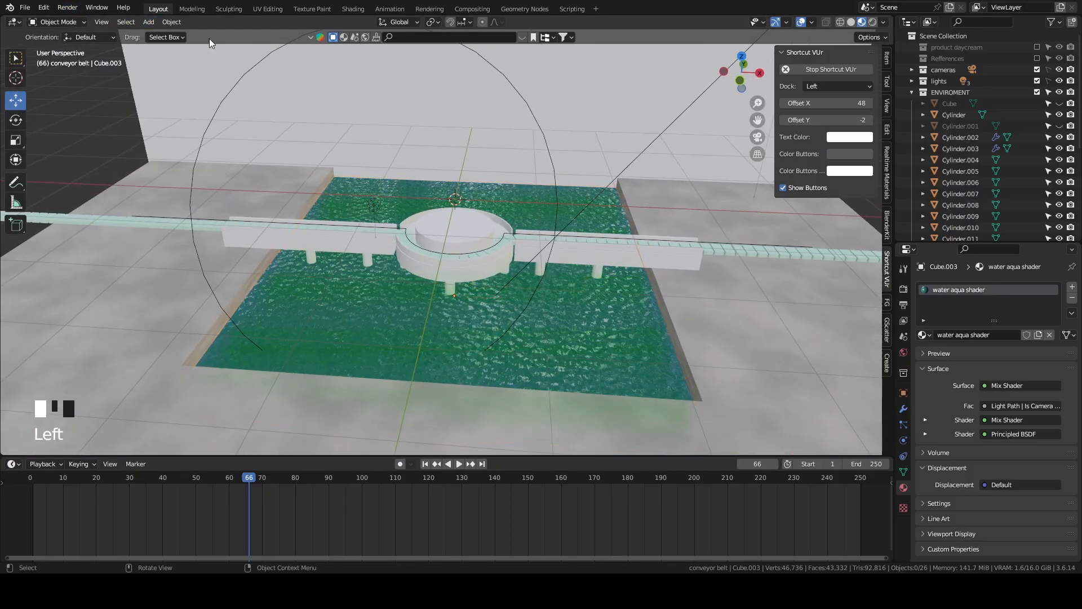
{"action": "left_click_drag", "start_coordinate": [956, 248], "coordinate": [956, 330]}
{"action": "left_click", "coordinate": [912, 92]}
{"action": "left_click", "coordinate": [1048, 92]}
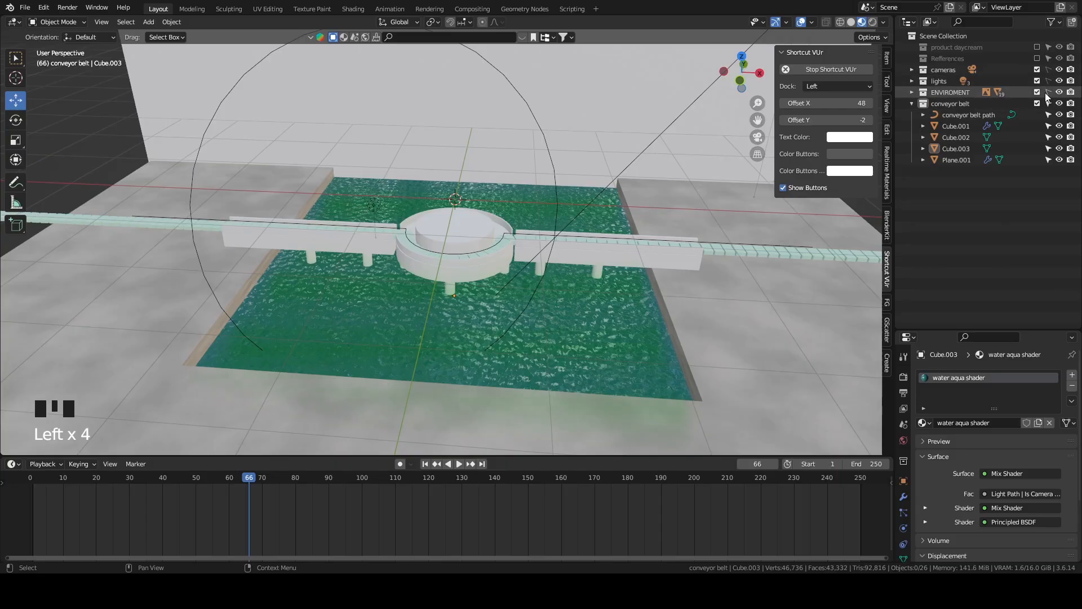
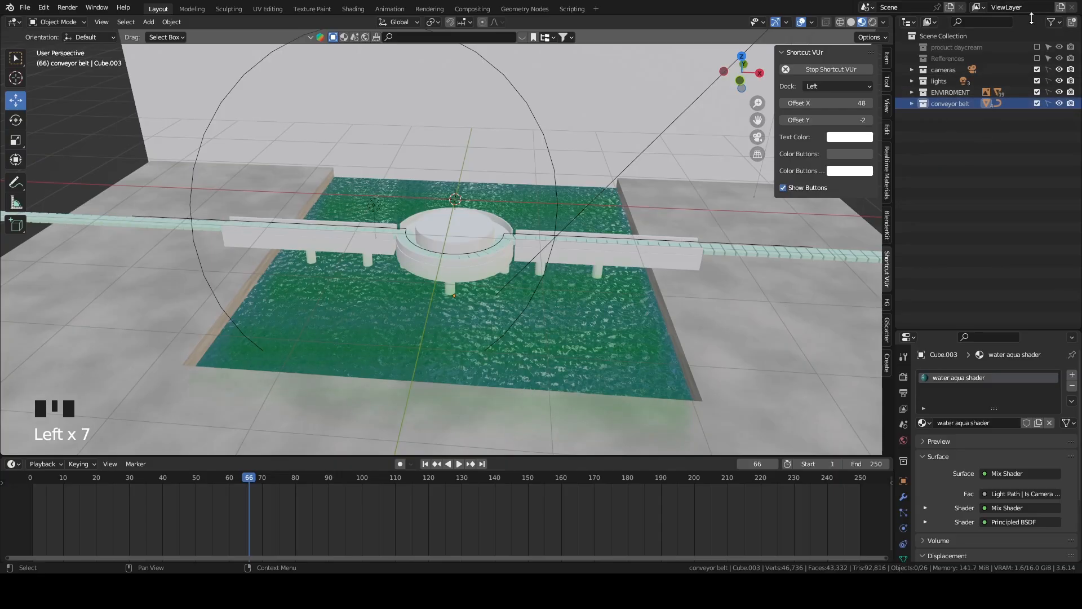
Enable the product daycream collection so the cream jar is included in the scene.
{"action": "left_click", "coordinate": [1037, 47]}
{"action": "middle_click_drag", "start_coordinate": [698, 236], "coordinate": [691, 180]}
{"action": "scroll", "coordinate": [692, 182], "scroll_direction": "up", "scroll_amount": 2}
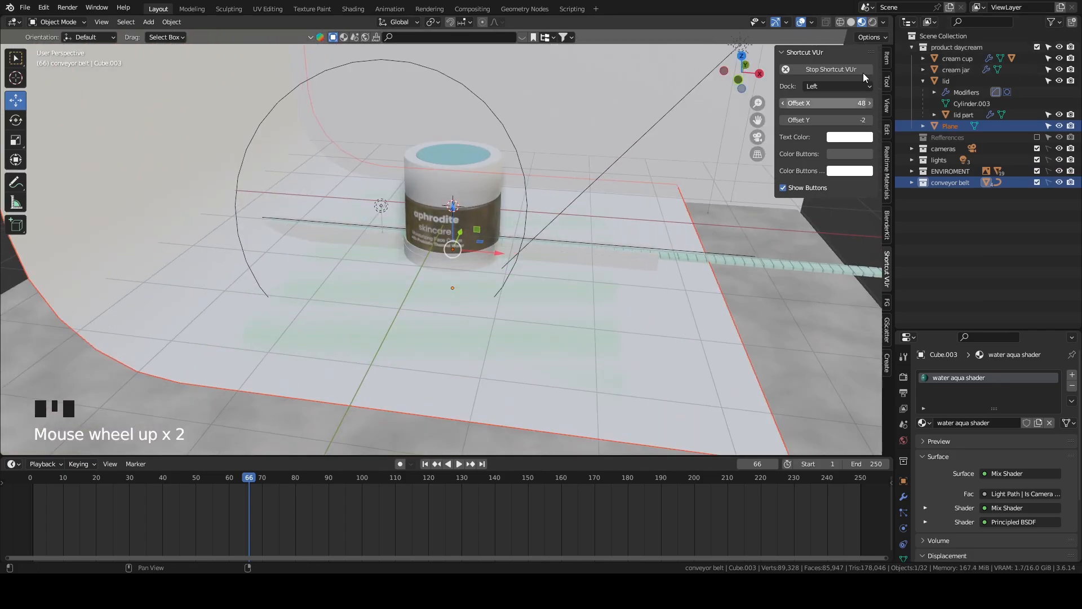
Select all objects in the product daycream collection and move them along X well clear of the conveyor belt scene, then deselect.
{"action": "left_click", "coordinate": [956, 59]}
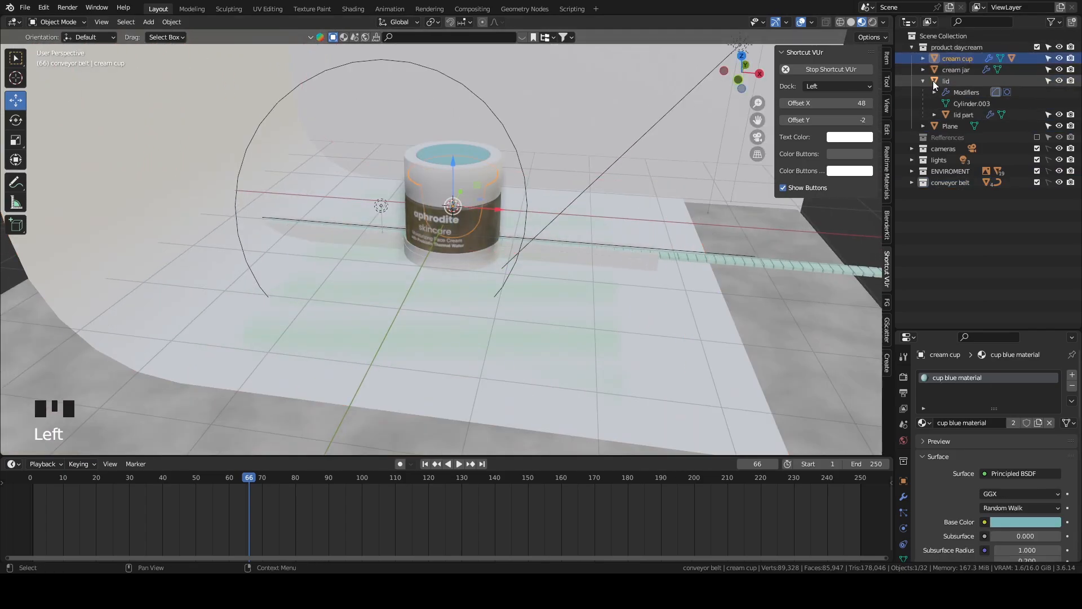
{"action": "left_click", "coordinate": [949, 124], "text": "shift"}
{"action": "scroll", "coordinate": [661, 246], "scroll_direction": "down", "scroll_amount": 2}
{"action": "key", "text": "grave"}
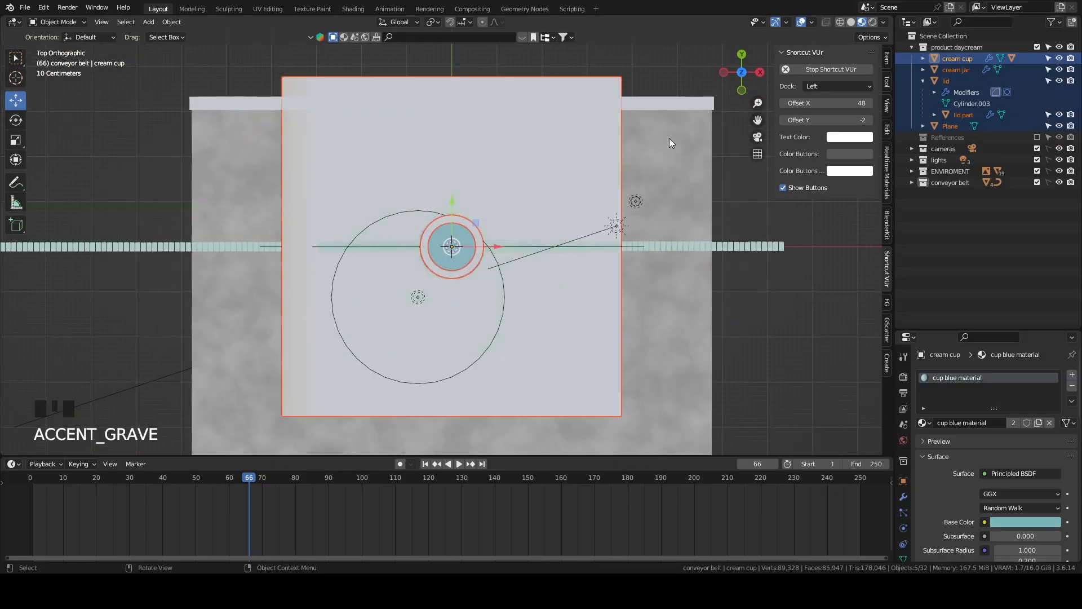
{"action": "scroll", "coordinate": [661, 226], "scroll_direction": "down", "scroll_amount": 8}
{"action": "scroll", "coordinate": [661, 230], "scroll_direction": "down", "scroll_amount": 1}
{"action": "left_click_drag", "start_coordinate": [499, 242], "coordinate": [917, 243]}
{"action": "key", "text": "KP_Decimal"}
{"action": "middle_click_drag", "start_coordinate": [654, 355], "coordinate": [624, 281]}
{"action": "scroll", "coordinate": [648, 284], "scroll_direction": "down", "scroll_amount": 3}
{"action": "left_click", "coordinate": [652, 282]}
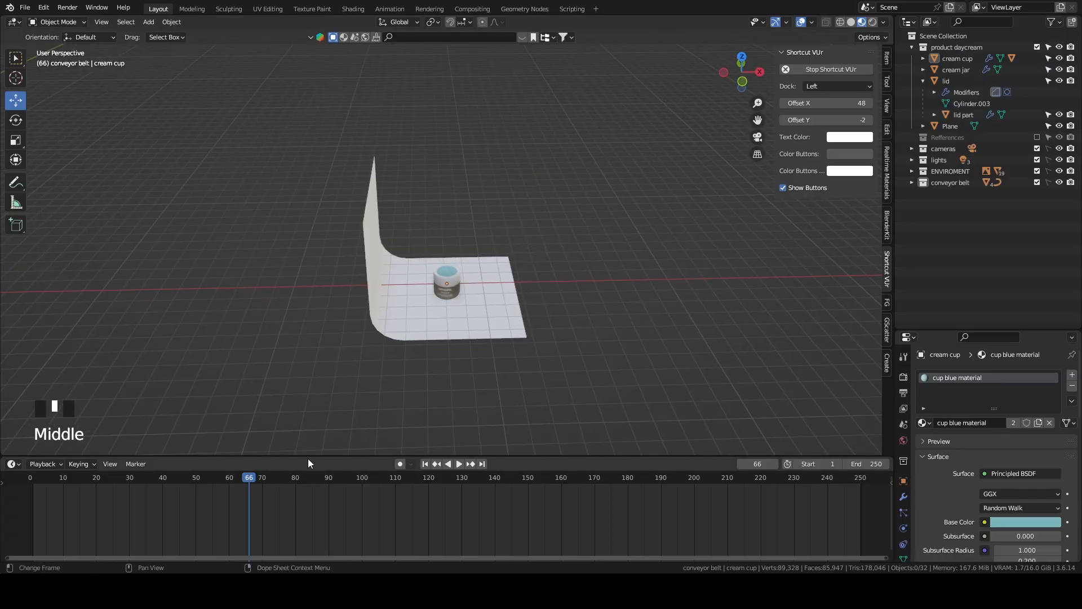
Shrink the timeline to enlarge the 3D viewport and frame the relocated cream jar with its backdrop.
{"action": "left_click_drag", "start_coordinate": [307, 456], "coordinate": [308, 534]}
{"action": "middle_click_drag", "start_coordinate": [662, 313], "coordinate": [628, 285]}
{"action": "scroll", "coordinate": [628, 282], "scroll_direction": "up", "scroll_amount": 4}
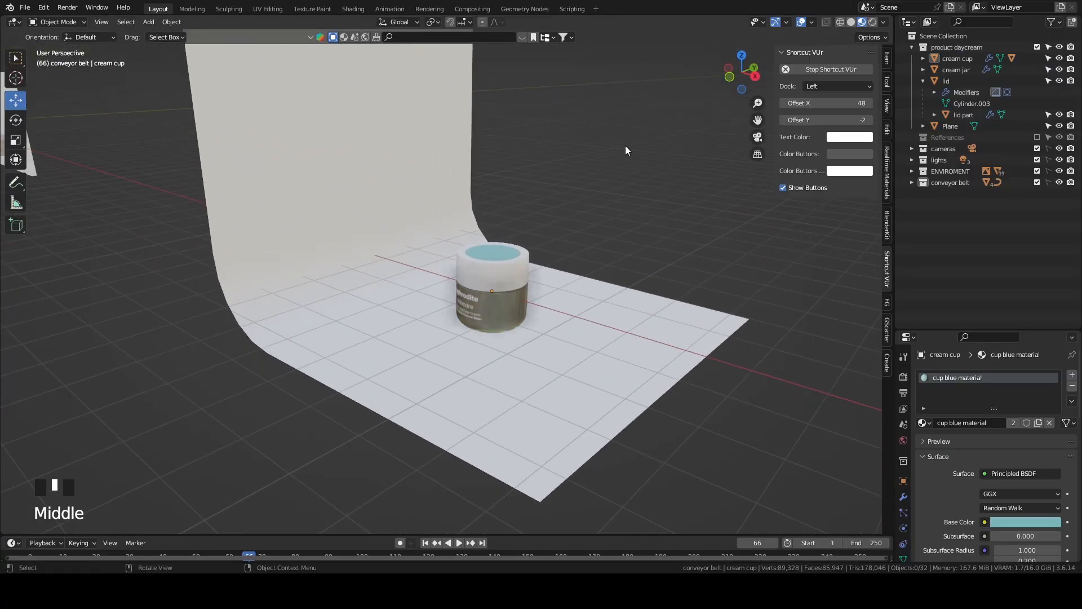
{"action": "scroll", "coordinate": [623, 159], "scroll_direction": "up", "scroll_amount": 1}
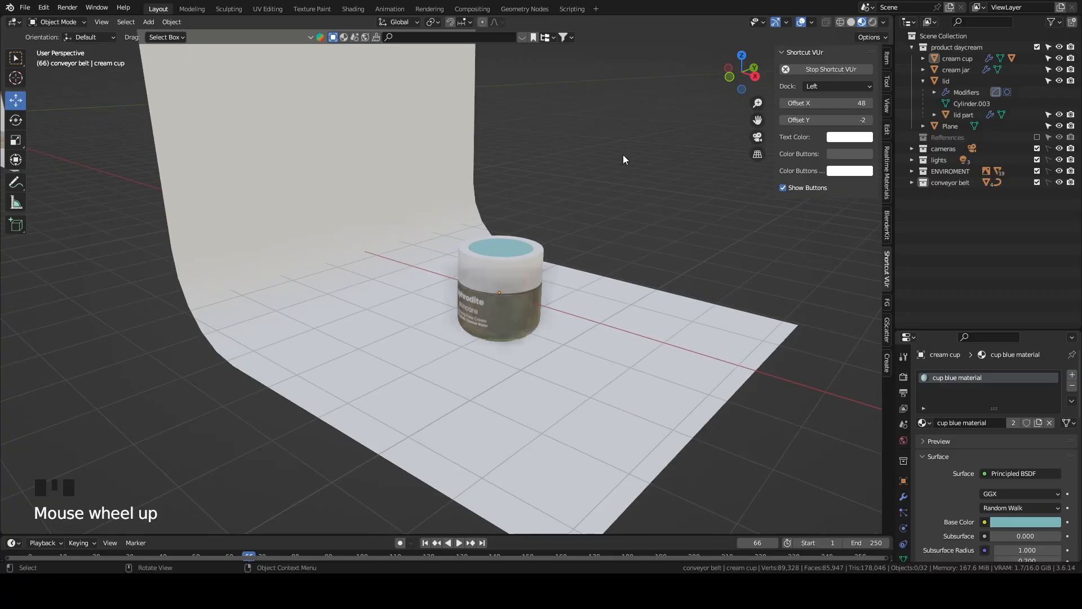
Create a new collection in the scene and name it model dublicates.
{"action": "right_click", "coordinate": [985, 213]}
{"action": "left_click", "coordinate": [985, 213]}
{"action": "double_click", "coordinate": [952, 193]}
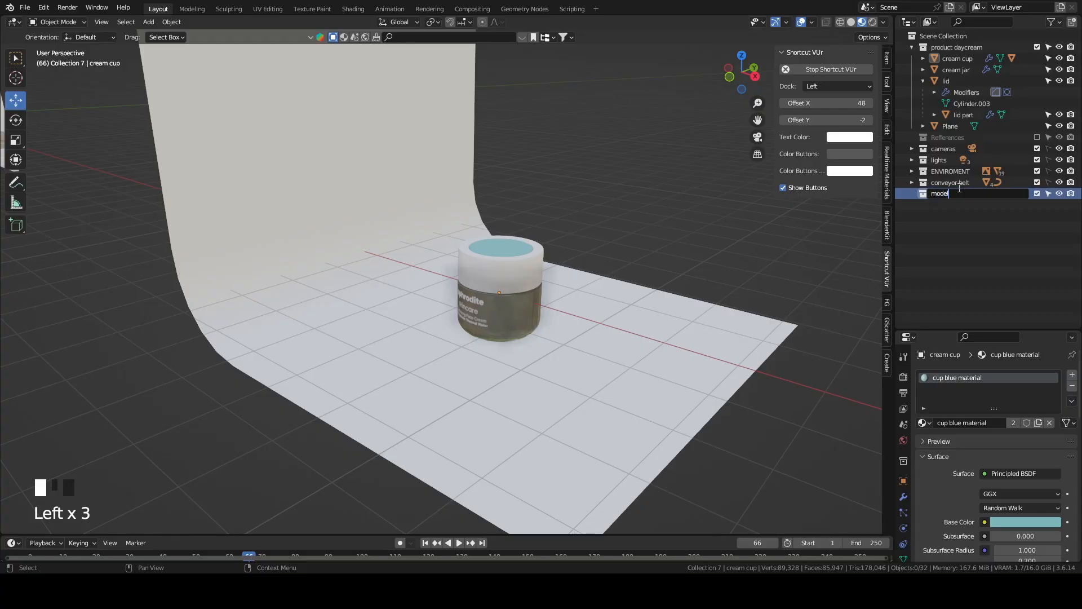
{"action": "type", "text": "model dublicates"}
{"action": "key", "text": "Return"}
Hide the curved backdrop plane around the original cream jar.
{"action": "middle_click_drag", "start_coordinate": [727, 277], "coordinate": [685, 287]}
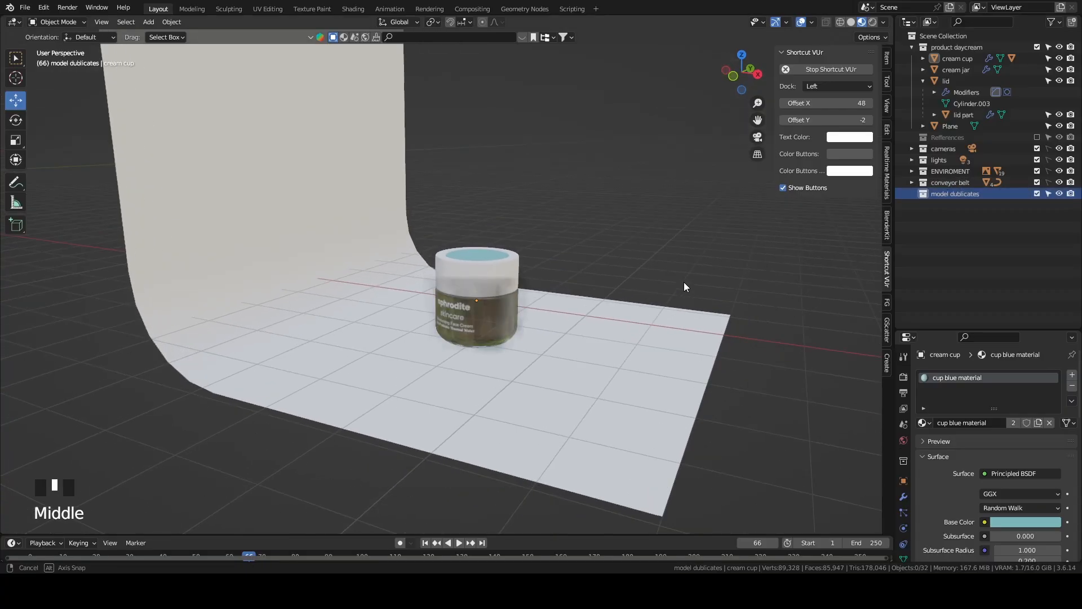
{"action": "middle_click_drag", "start_coordinate": [586, 317], "coordinate": [580, 314]}
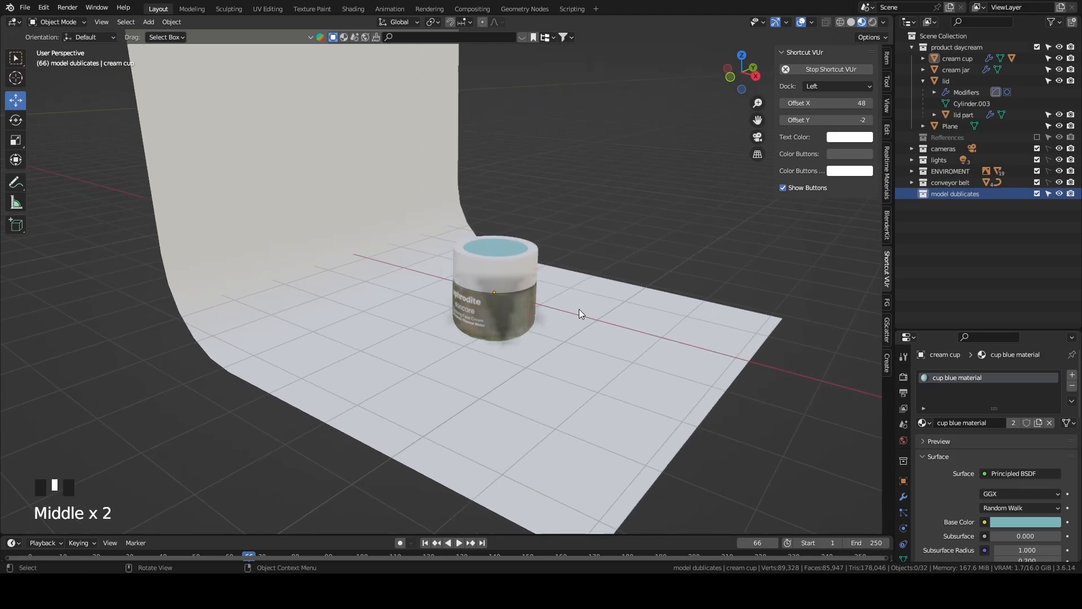
{"action": "scroll", "coordinate": [580, 314], "scroll_direction": "up", "scroll_amount": 2}
{"action": "middle_click_drag", "start_coordinate": [657, 290], "coordinate": [544, 214]}
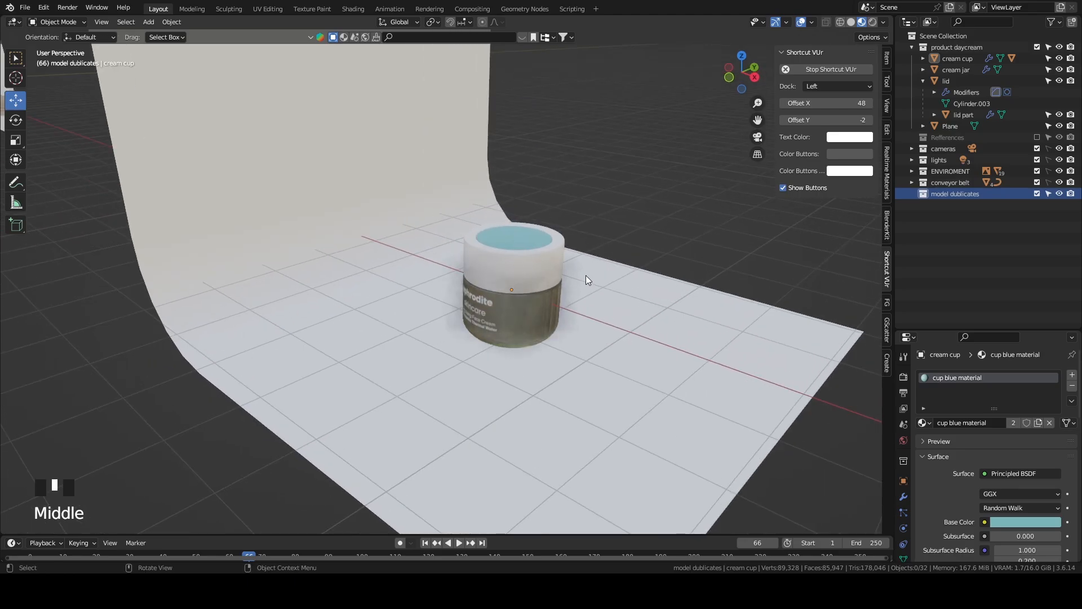
{"action": "middle_click_drag", "start_coordinate": [584, 272], "coordinate": [601, 384]}
{"action": "middle_click_drag", "start_coordinate": [689, 97], "coordinate": [556, 202]}
{"action": "scroll", "coordinate": [617, 165], "scroll_direction": "down", "scroll_amount": 2}
{"action": "left_click", "coordinate": [444, 140]}
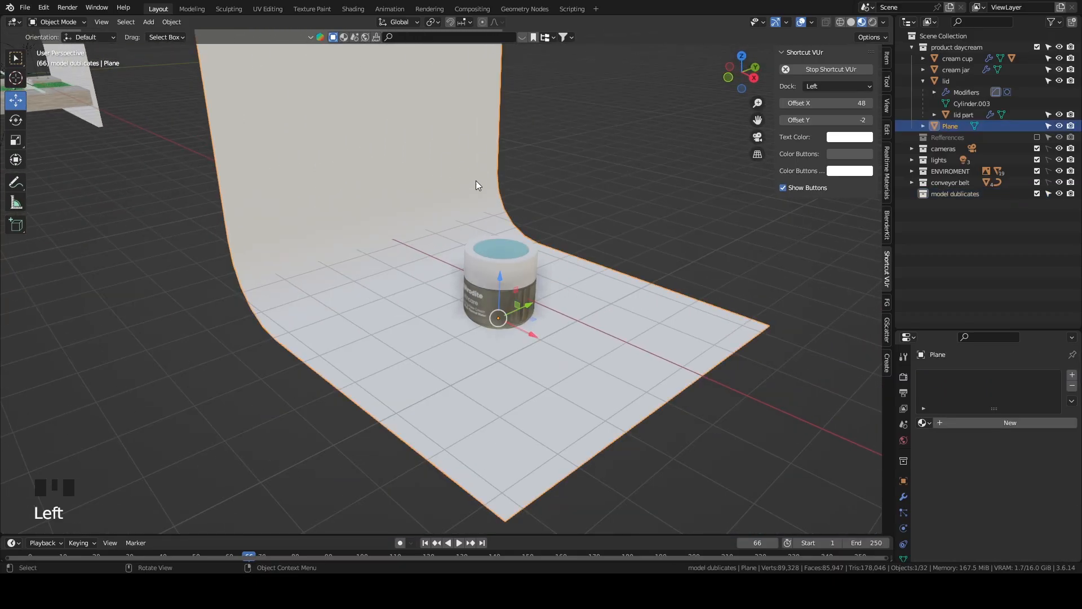
{"action": "key", "text": "h"}
Use wireframe with X-ray to select all parts of the jar from above, and expand their outliner entries.
{"action": "middle_click_drag", "start_coordinate": [483, 204], "coordinate": [556, 265]}
{"action": "left_click", "coordinate": [841, 22]}
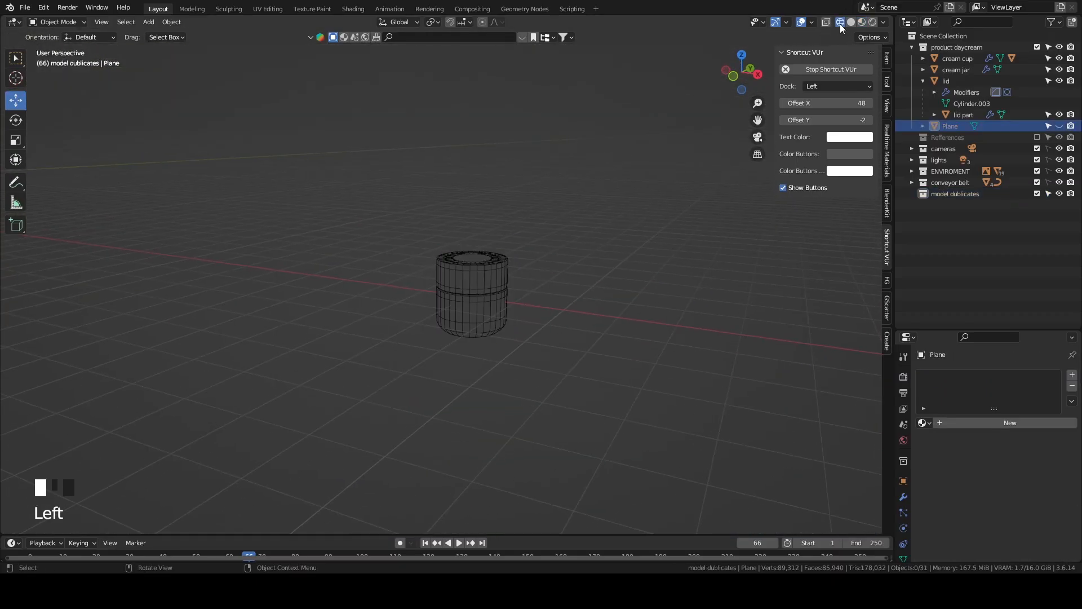
{"action": "left_click", "coordinate": [826, 23]}
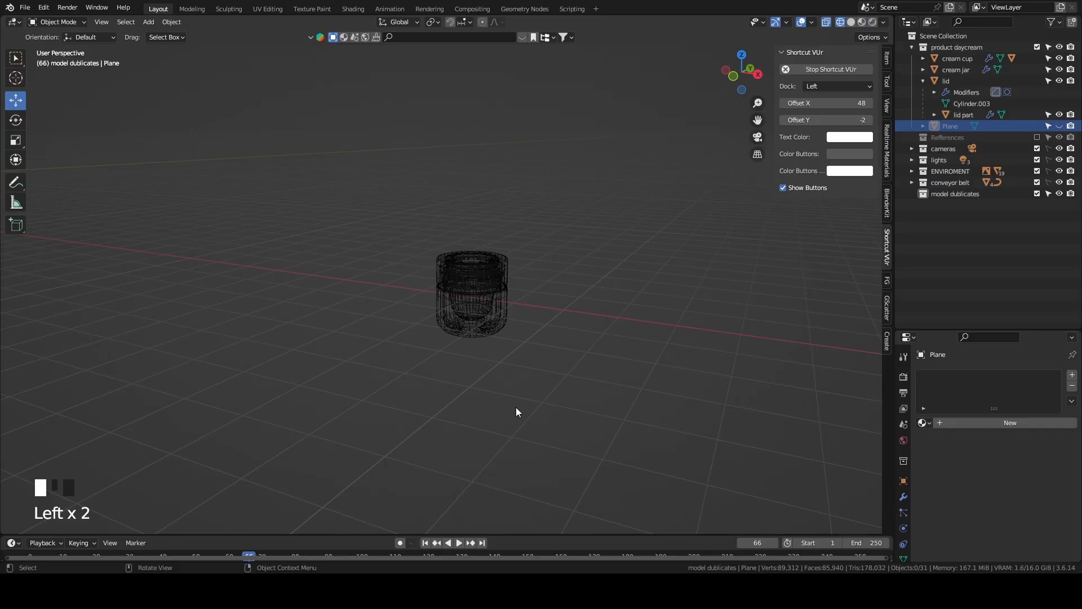
{"action": "key", "text": "grave"}
{"action": "middle_click_drag", "start_coordinate": [579, 346], "coordinate": [721, 365], "text": "shift"}
{"action": "left_click_drag", "start_coordinate": [721, 364], "coordinate": [476, 149]}
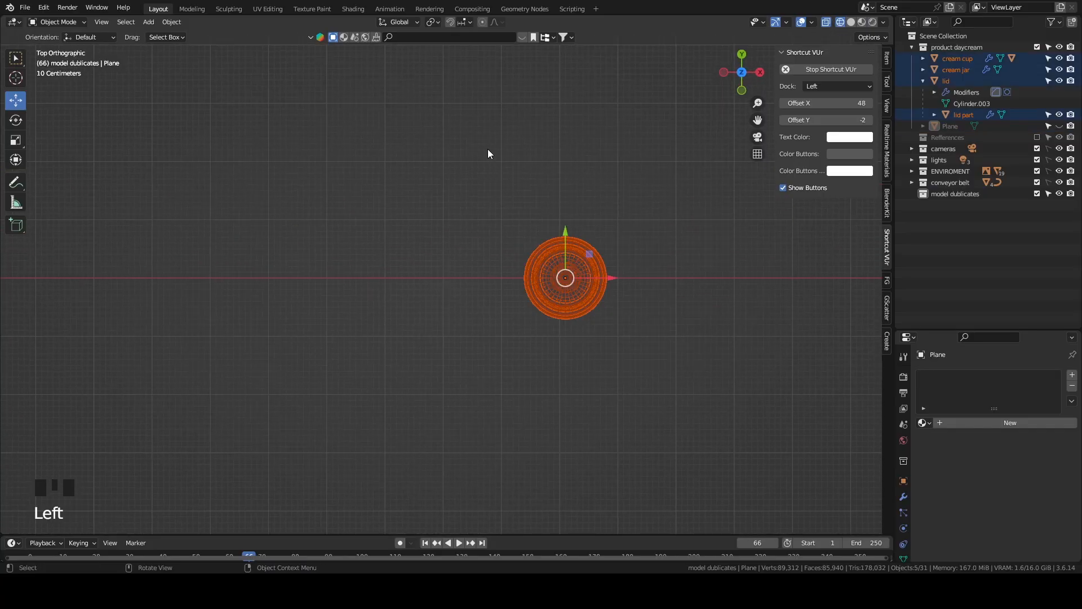
{"action": "left_click", "coordinate": [923, 58]}
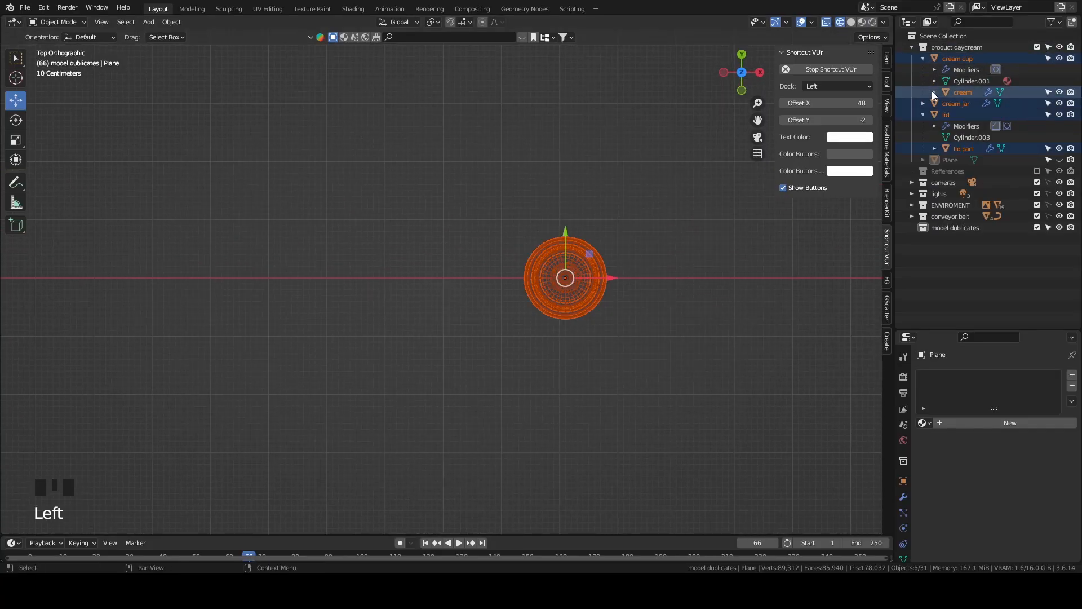
{"action": "left_click", "coordinate": [934, 92]}
{"action": "left_click", "coordinate": [922, 125]}
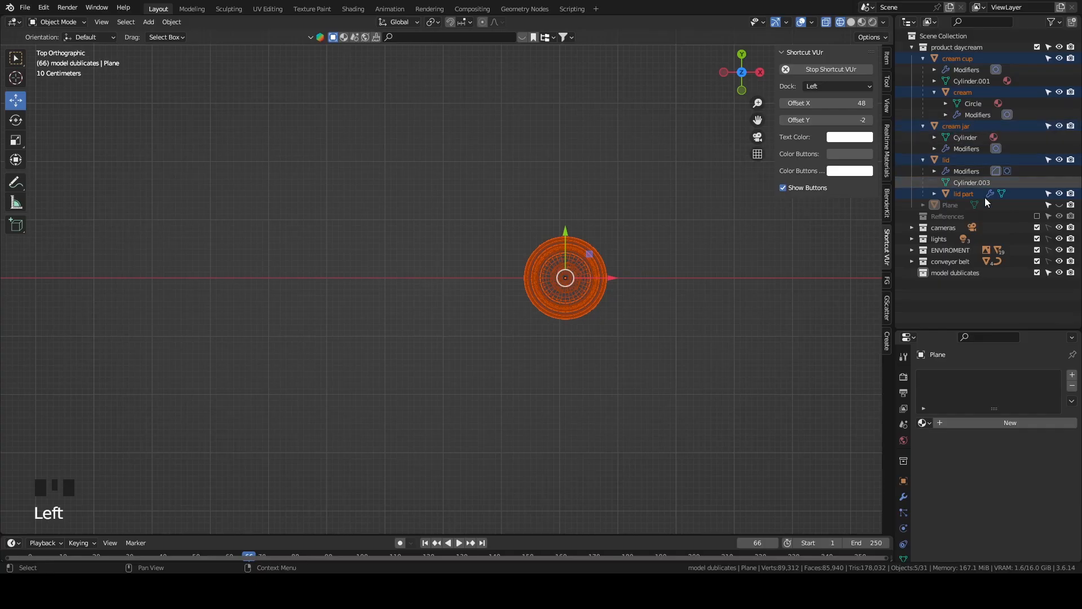
{"action": "left_click", "coordinate": [934, 193]}
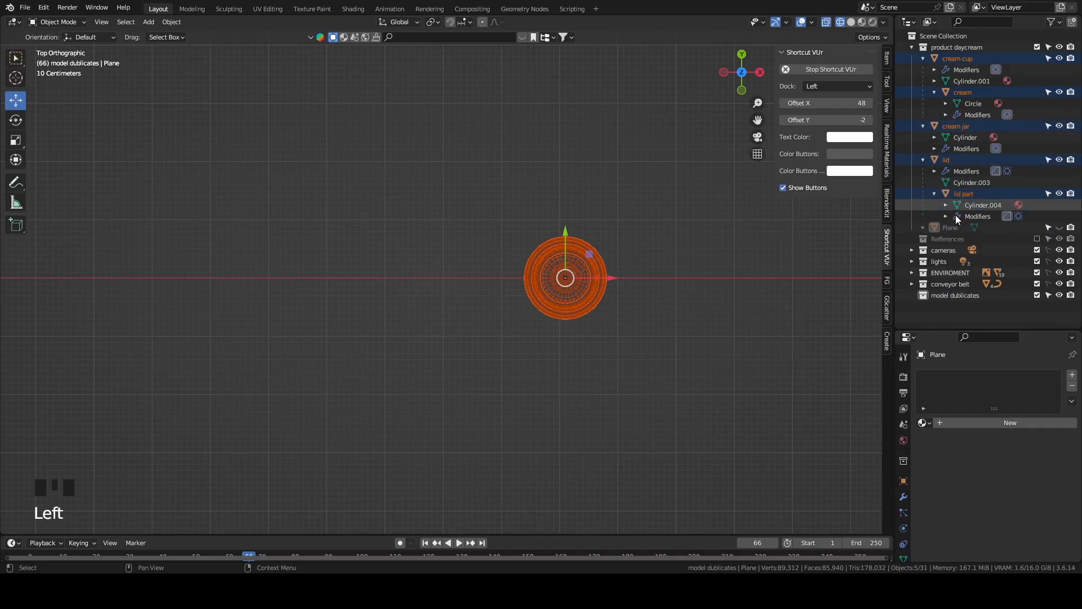
Duplicate the jar parts and place the copy near the pool scene, about -37.1 m in X and -11.3 m in Y.
{"action": "scroll", "coordinate": [681, 242], "scroll_direction": "down", "scroll_amount": 5}
{"action": "middle_click_drag", "start_coordinate": [345, 229], "coordinate": [427, 237], "text": "shift"}
{"action": "scroll", "coordinate": [539, 267], "scroll_direction": "down", "scroll_amount": 5}
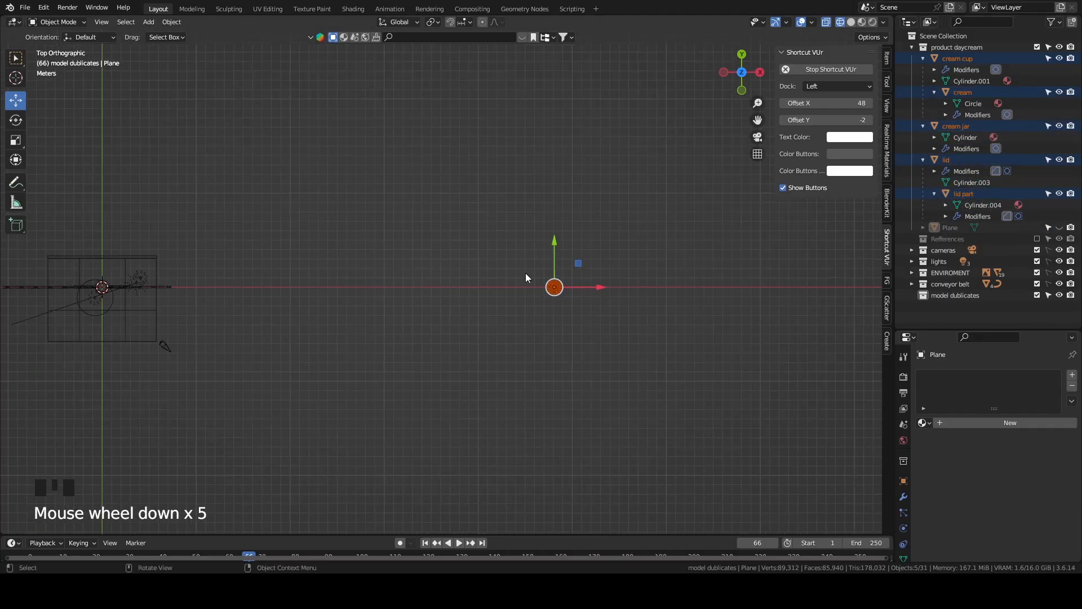
{"action": "middle_click_drag", "start_coordinate": [410, 301], "coordinate": [506, 258], "text": "shift"}
{"action": "key", "text": "shift+d"}
{"action": "left_click", "coordinate": [235, 329]}
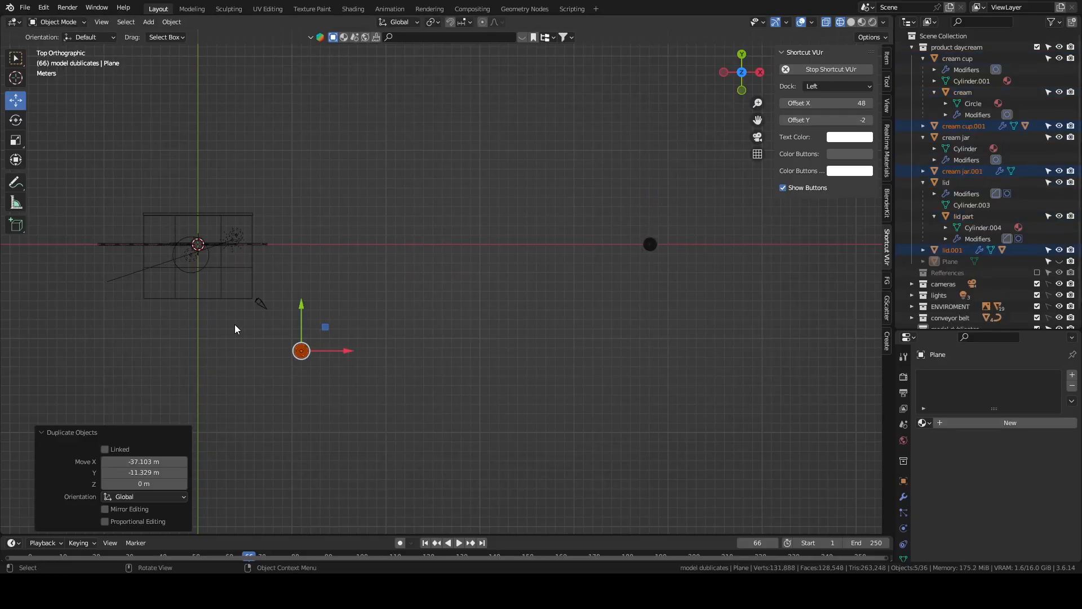
{"action": "key", "text": "KP_Decimal"}
{"action": "mouse_move", "coordinate": [541, 379]}
{"action": "middle_mouse_down"}
{"action": "mouse_move", "coordinate": [548, 242]}
{"action": "mouse_move", "coordinate": [678, 331]}
{"action": "mouse_move", "coordinate": [611, 316]}
{"action": "middle_mouse_up"}
{"action": "scroll", "coordinate": [548, 242], "scroll_direction": "down", "scroll_amount": 4}
{"action": "left_click", "coordinate": [862, 22]}
{"action": "left_click", "coordinate": [553, 270]}
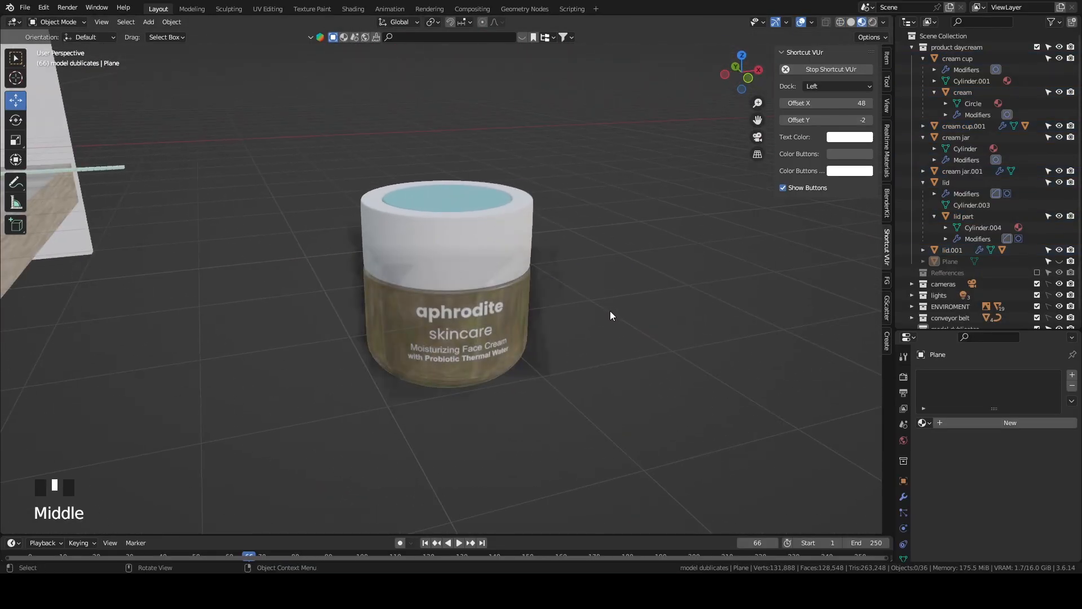
Select every part of the duplicated jar in wireframe top view and transfer them into the model dublicates collection.
{"action": "scroll", "coordinate": [610, 316], "scroll_direction": "down", "scroll_amount": 2}
{"action": "left_click", "coordinate": [840, 24]}
{"action": "key", "text": "grave"}
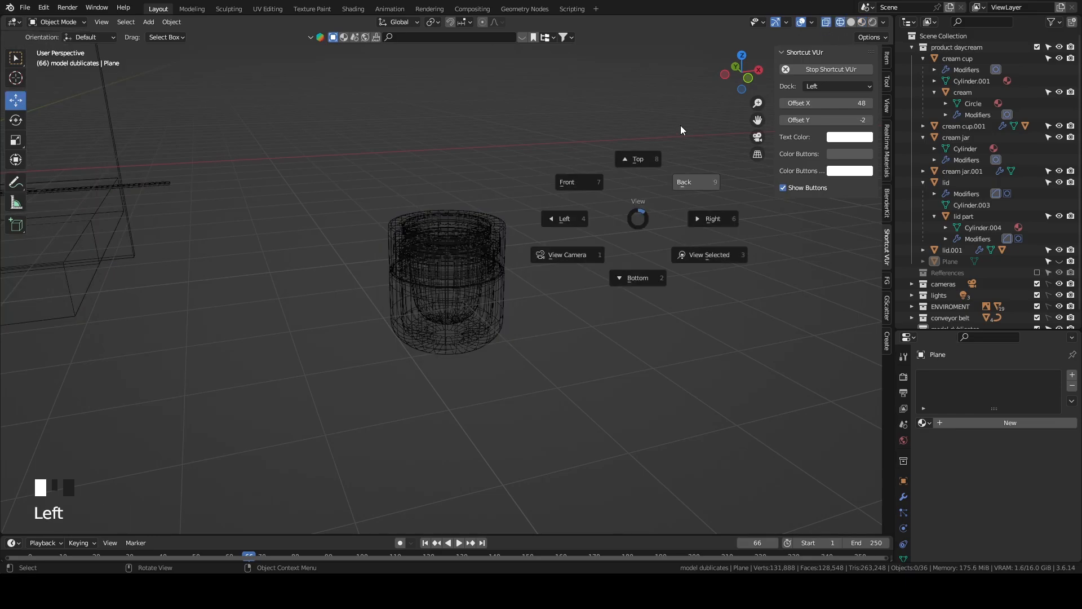
{"action": "left_click_drag", "start_coordinate": [591, 448], "coordinate": [360, 203]}
{"action": "scroll", "coordinate": [1002, 267], "scroll_direction": "down", "scroll_amount": 1}
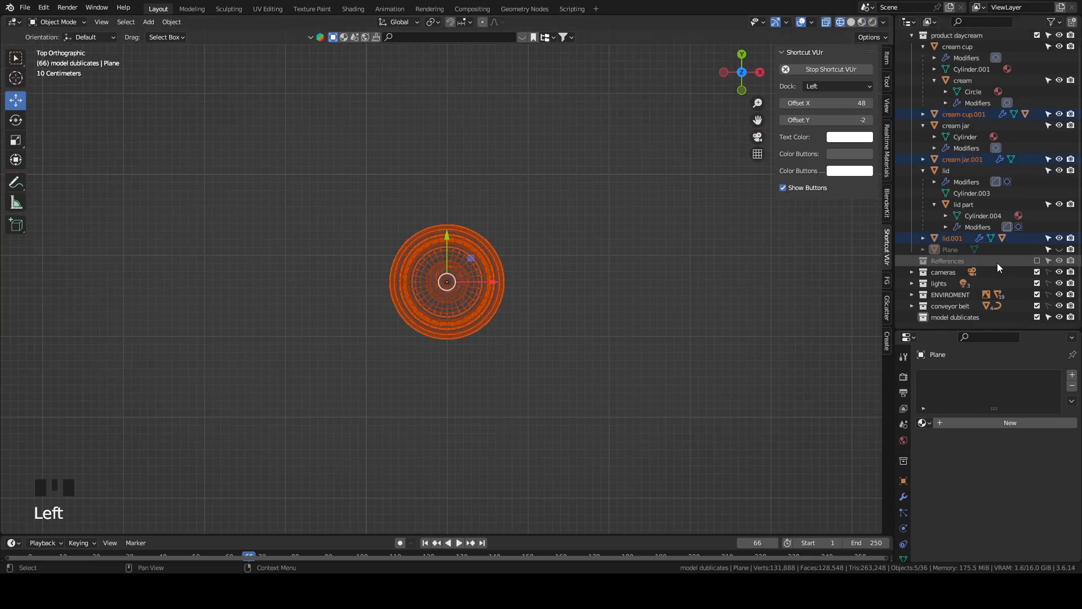
{"action": "left_click_drag", "start_coordinate": [934, 238], "coordinate": [994, 319]}
{"action": "scroll", "coordinate": [992, 299], "scroll_direction": "up", "scroll_amount": 1}
{"action": "left_click", "coordinate": [649, 251]}
Exclude the product daycream collection and inspect the duplicated jar up close in Material Preview shading.
{"action": "scroll", "coordinate": [648, 253], "scroll_direction": "down", "scroll_amount": 4}
{"action": "middle_click_drag", "start_coordinate": [649, 253], "coordinate": [571, 241]}
{"action": "scroll", "coordinate": [684, 193], "scroll_direction": "down", "scroll_amount": 4}
{"action": "scroll", "coordinate": [679, 182], "scroll_direction": "down", "scroll_amount": 3}
{"action": "scroll", "coordinate": [572, 241], "scroll_direction": "up", "scroll_amount": 1}
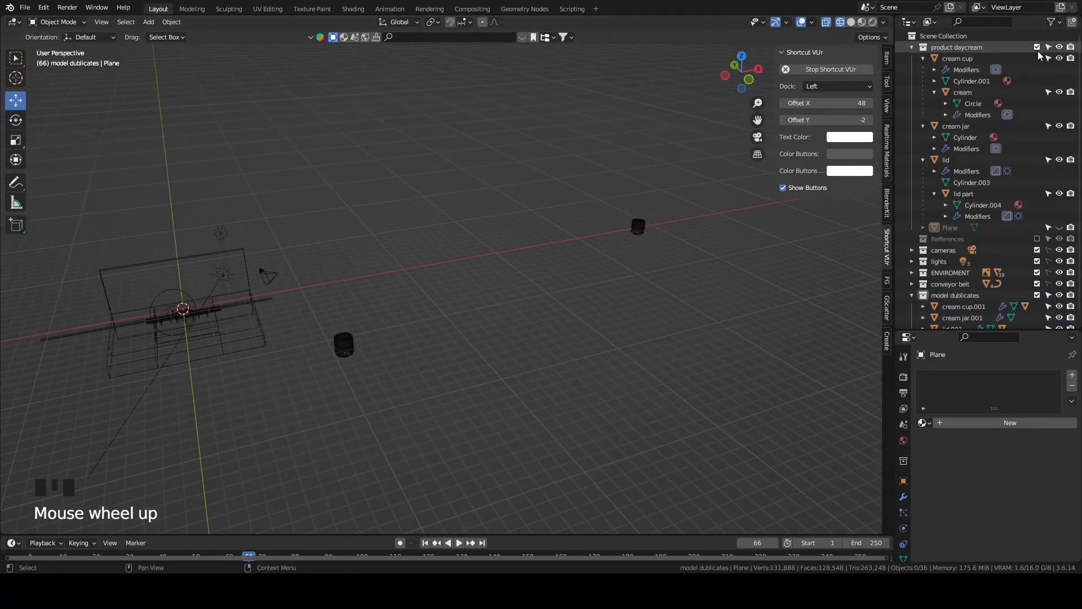
{"action": "left_click", "coordinate": [1037, 47]}
{"action": "left_click", "coordinate": [861, 22]}
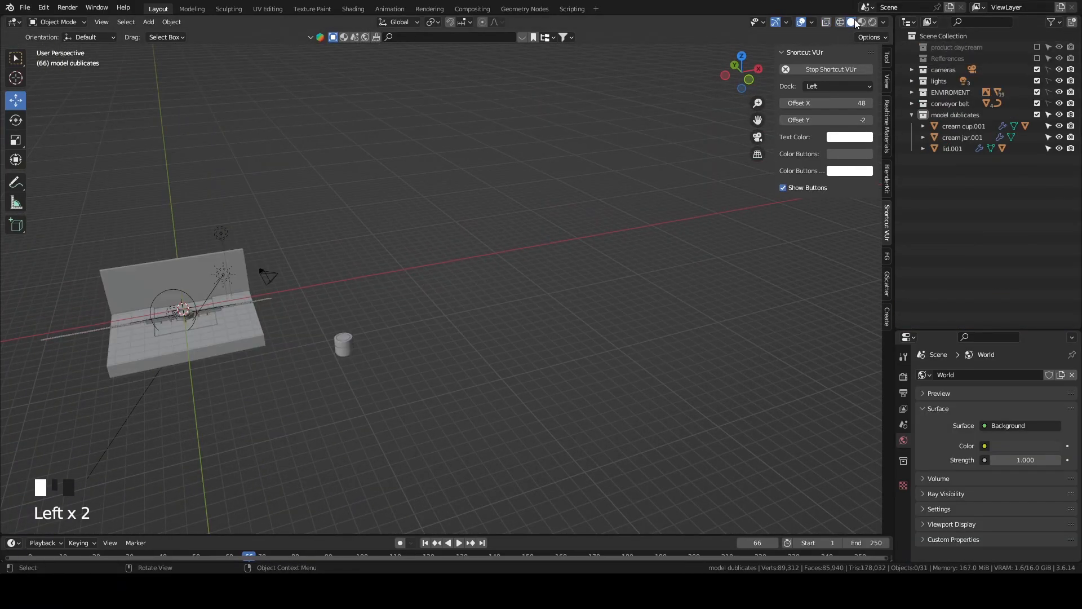
{"action": "mouse_move", "coordinate": [524, 241]}
{"action": "middle_mouse_down", "text": "shift"}
{"action": "mouse_move", "coordinate": [631, 162]}
{"action": "mouse_move", "coordinate": [598, 221]}
{"action": "middle_mouse_up", "text": "shift"}
{"action": "scroll", "coordinate": [631, 162], "scroll_direction": "up", "scroll_amount": 7}
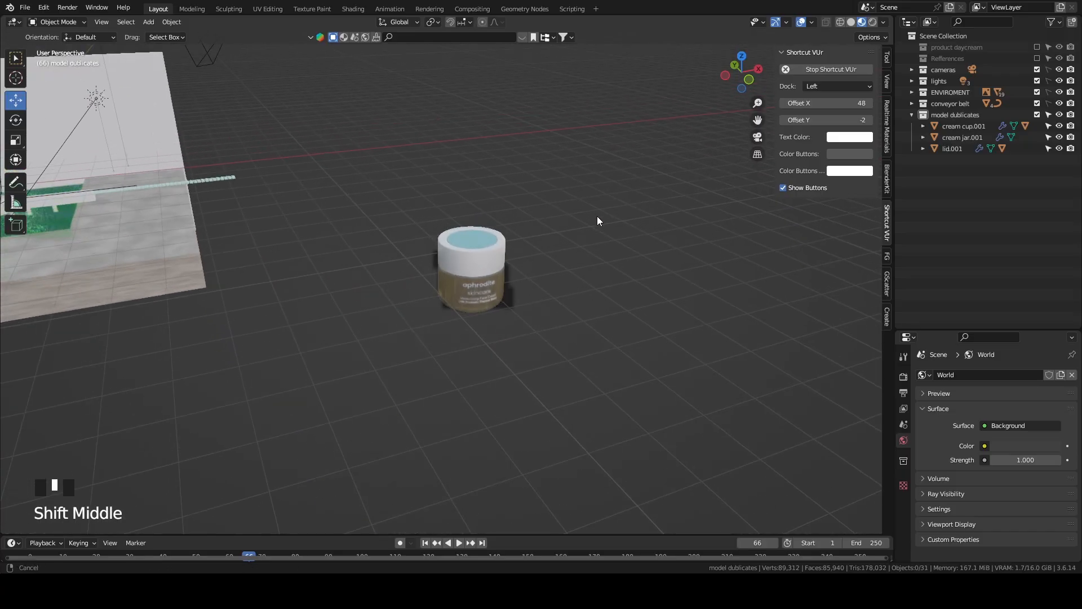
{"action": "scroll", "coordinate": [597, 221], "scroll_direction": "up", "scroll_amount": 4}
{"action": "left_click", "coordinate": [516, 234]}
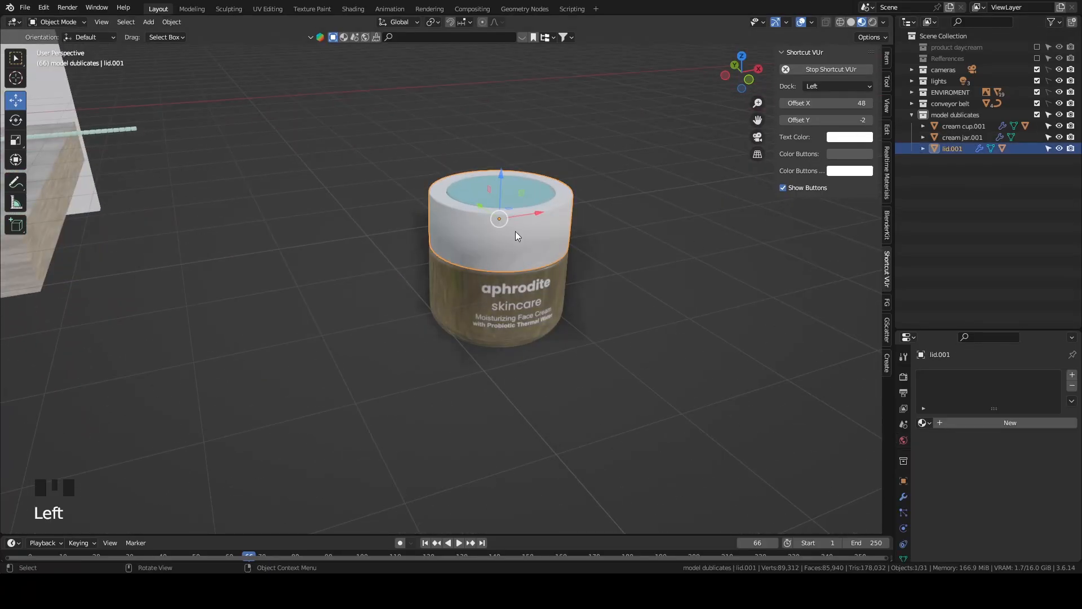
{"action": "key", "text": "g"}
{"action": "right_click", "coordinate": [731, 368]}
{"action": "middle_click_drag", "start_coordinate": [732, 367], "coordinate": [664, 331]}
{"action": "key", "text": "g"}
{"action": "right_click", "coordinate": [503, 245]}
{"action": "middle_click_drag", "start_coordinate": [503, 246], "coordinate": [507, 279]}
{"action": "scroll", "coordinate": [583, 302], "scroll_direction": "down", "scroll_amount": 6}
{"action": "key", "text": "grave"}
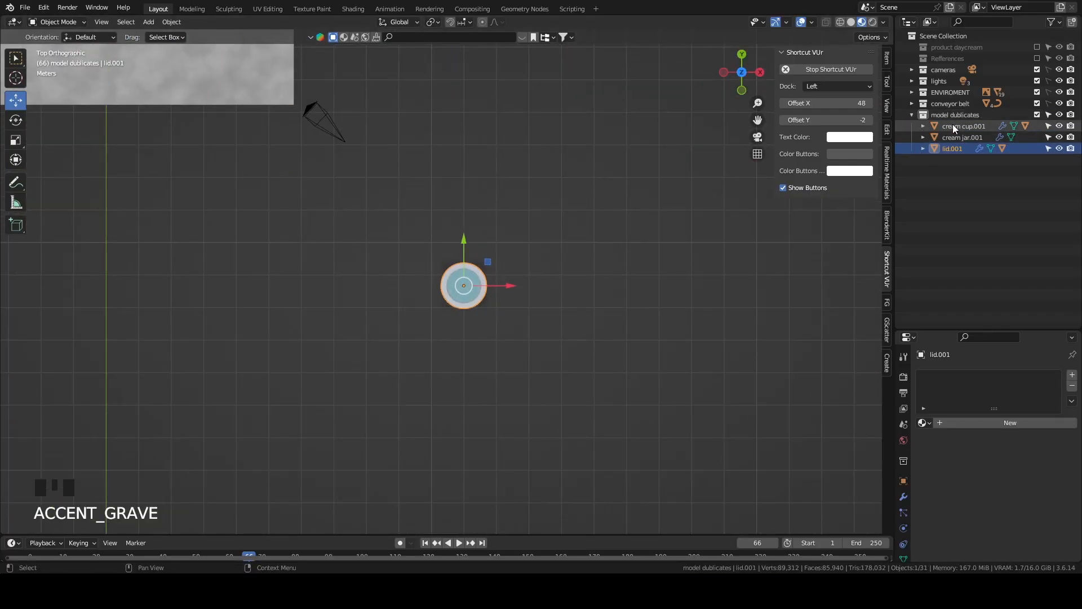
{"action": "middle_click_drag", "start_coordinate": [760, 166], "coordinate": [276, 140]}
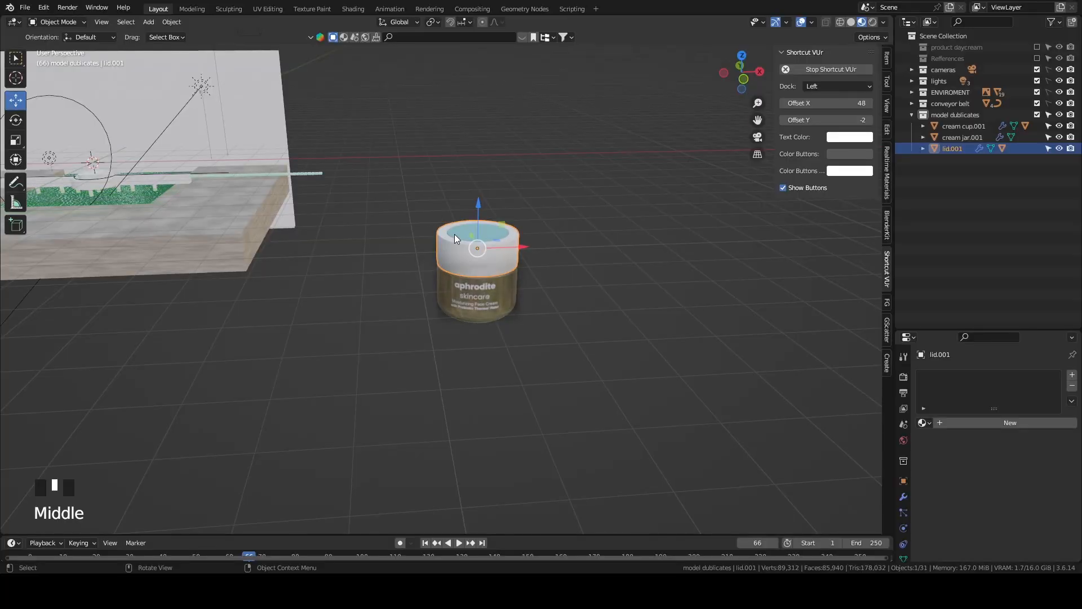
Duplicate the lid together with its blue inner part and move the copy about 6.37 m along X.
{"action": "scroll", "coordinate": [454, 234], "scroll_direction": "up", "scroll_amount": 3}
{"action": "left_click", "coordinate": [472, 197]}
{"action": "double_click", "coordinate": [469, 235]}
{"action": "left_click", "coordinate": [465, 194], "text": "shift"}
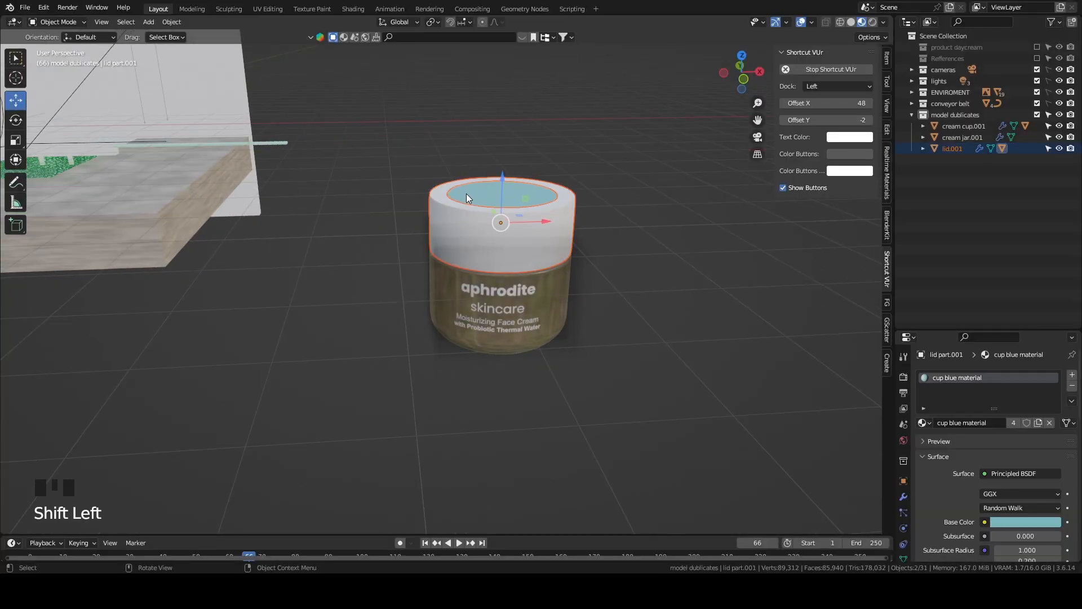
{"action": "scroll", "coordinate": [466, 194], "scroll_direction": "down", "scroll_amount": 6}
{"action": "key", "text": "shift+d"}
{"action": "right_click", "coordinate": [522, 273]}
{"action": "key", "text": "g"}
{"action": "key", "text": "x"}
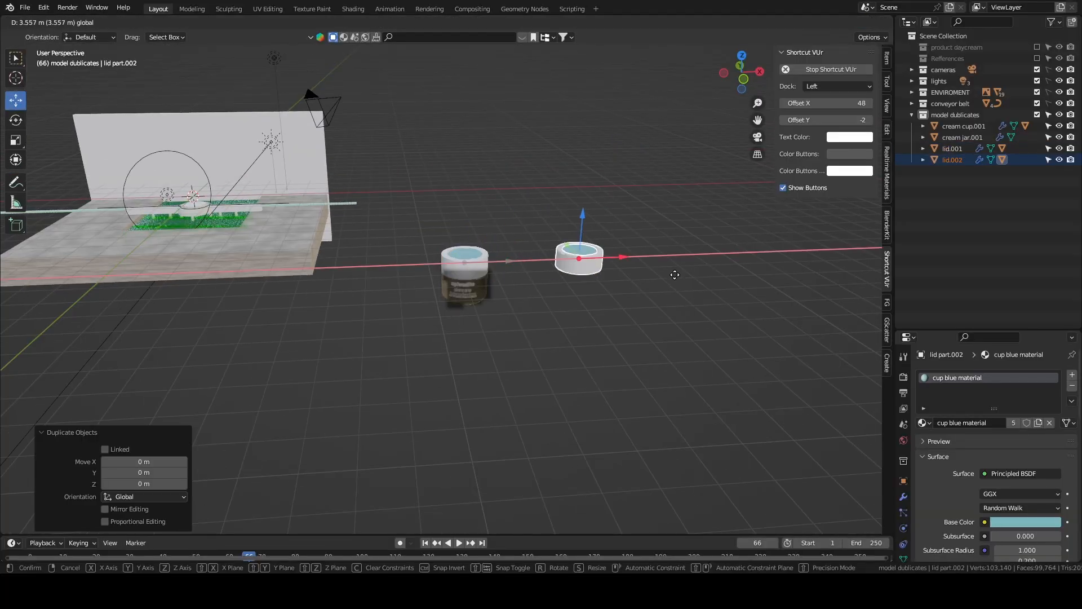
{"action": "left_click", "coordinate": [648, 273]}
Move the new lid and its inner part into the ENVIROMENT collection and exclude the model dublicates collection.
{"action": "left_click", "coordinate": [923, 160]}
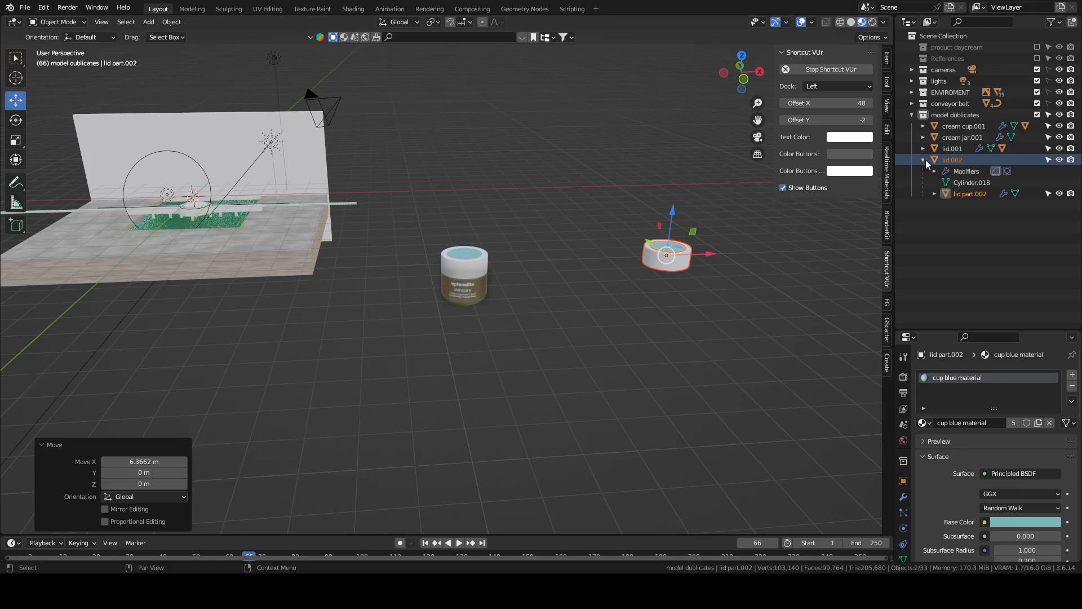
{"action": "left_click", "coordinate": [956, 178]}
{"action": "left_click", "coordinate": [958, 161], "text": "shift"}
{"action": "left_click_drag", "start_coordinate": [939, 159], "coordinate": [949, 97]}
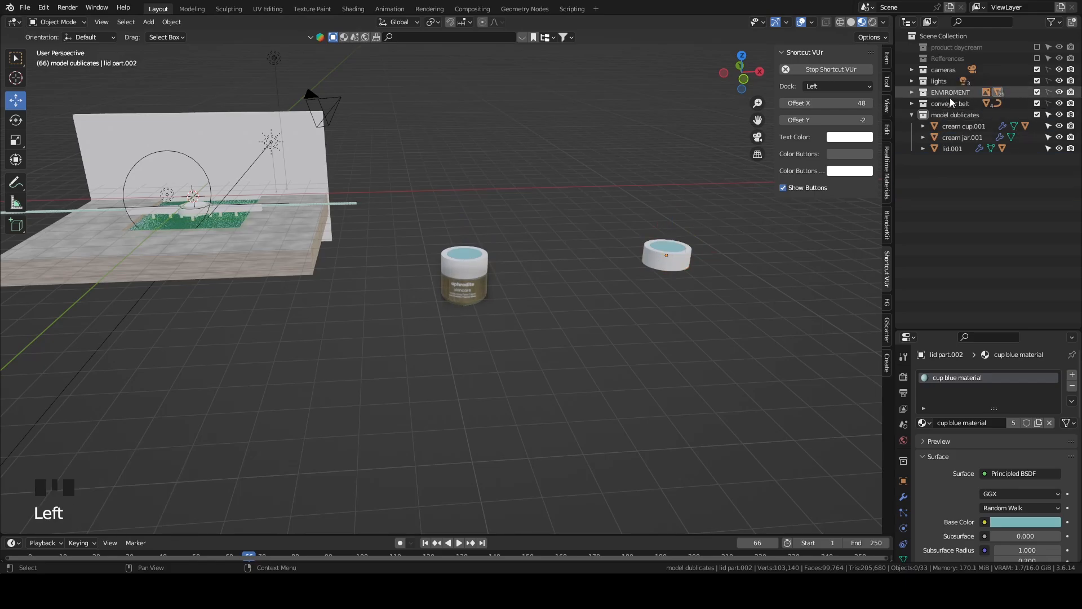
{"action": "left_click", "coordinate": [1037, 115]}
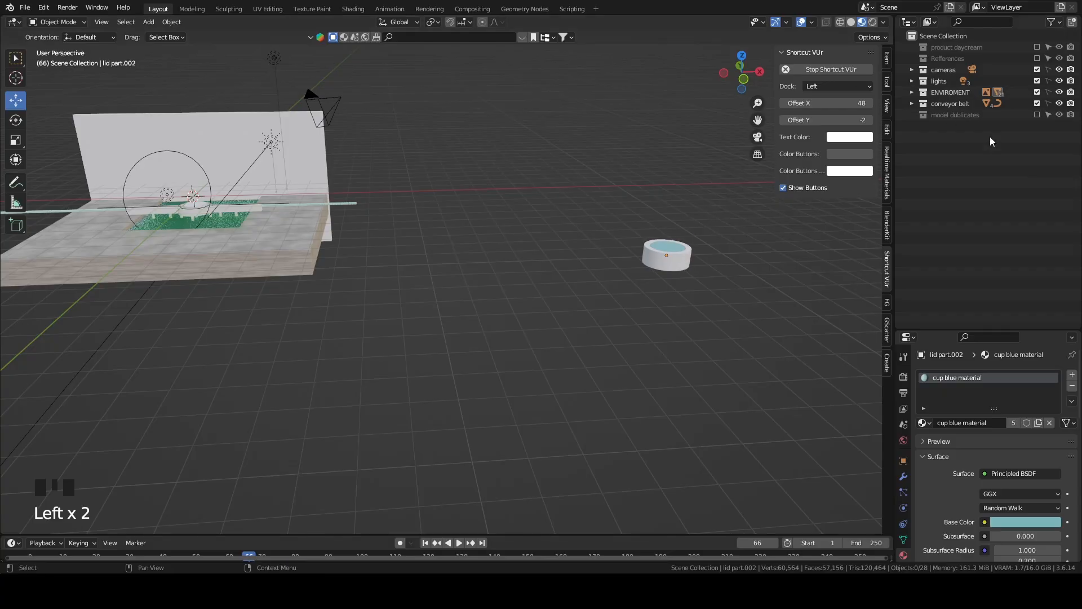
Expand the ENVIROMENT collection and, in top view, move the lid copy over the round platform at the conveyor belt's centre.
{"action": "left_click", "coordinate": [910, 92]}
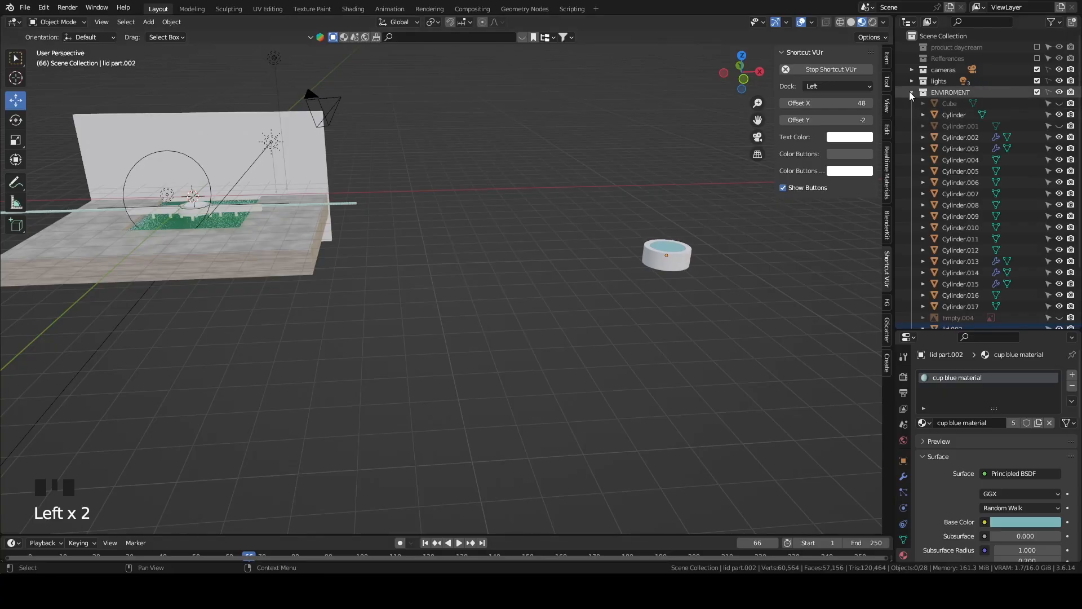
{"action": "left_click", "coordinate": [657, 265]}
{"action": "key", "text": "grave"}
{"action": "middle_click_drag", "start_coordinate": [585, 283], "coordinate": [514, 367], "text": "shift"}
{"action": "scroll", "coordinate": [588, 339], "scroll_direction": "up", "scroll_amount": 4}
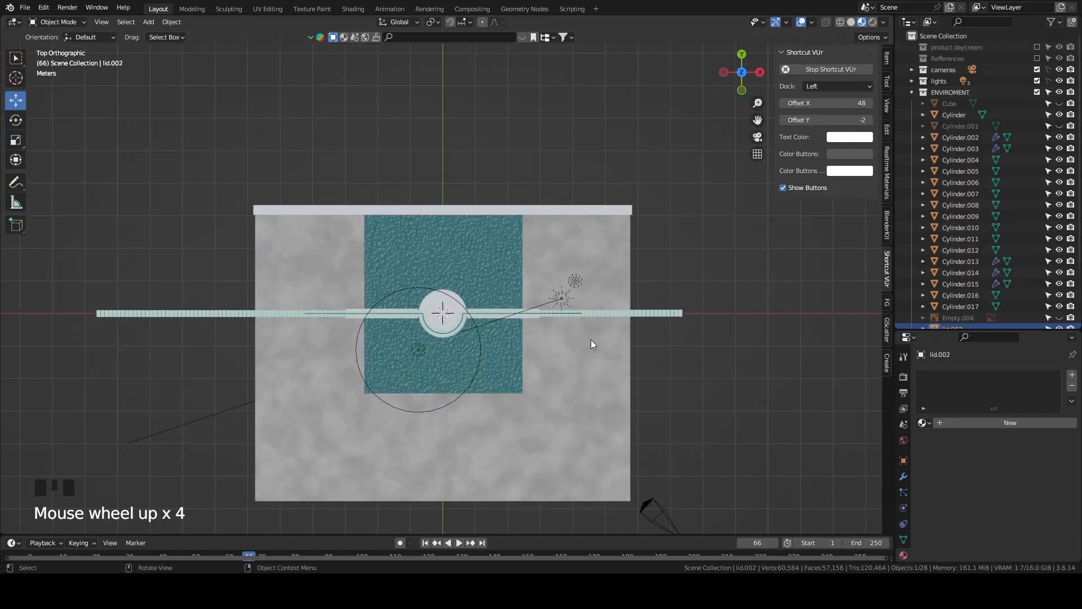
{"action": "key", "text": "g"}
{"action": "left_click", "coordinate": [39, 475]}
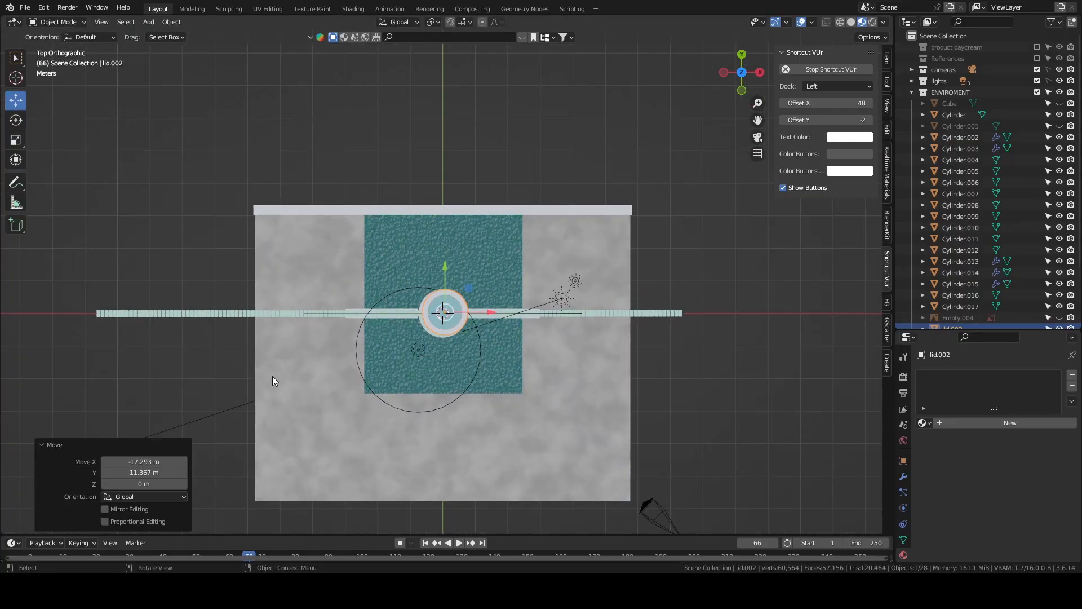
Centre the lid copy over the round platform and scale it down to 0.385.
{"action": "key", "text": "KP_Decimal"}
{"action": "scroll", "coordinate": [523, 316], "scroll_direction": "down", "scroll_amount": 4}
{"action": "left_click_drag", "start_coordinate": [495, 281], "coordinate": [482, 280]}
{"action": "left_click_drag", "start_coordinate": [436, 236], "coordinate": [432, 238]}
{"action": "middle_click_drag", "start_coordinate": [432, 238], "coordinate": [570, 344]}
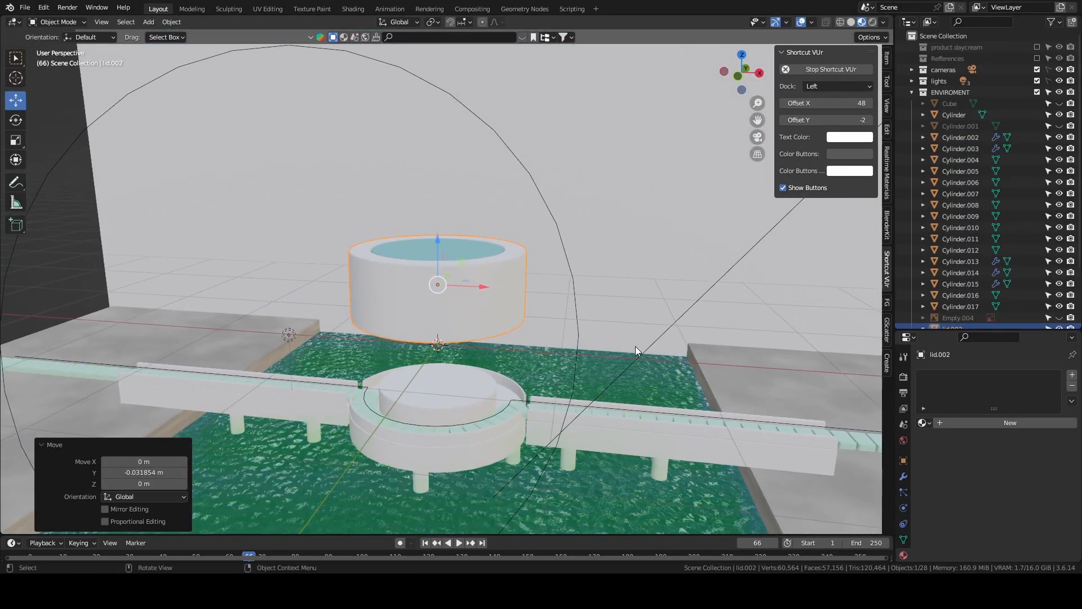
{"action": "key", "text": "s"}
{"action": "left_click", "coordinate": [501, 332]}
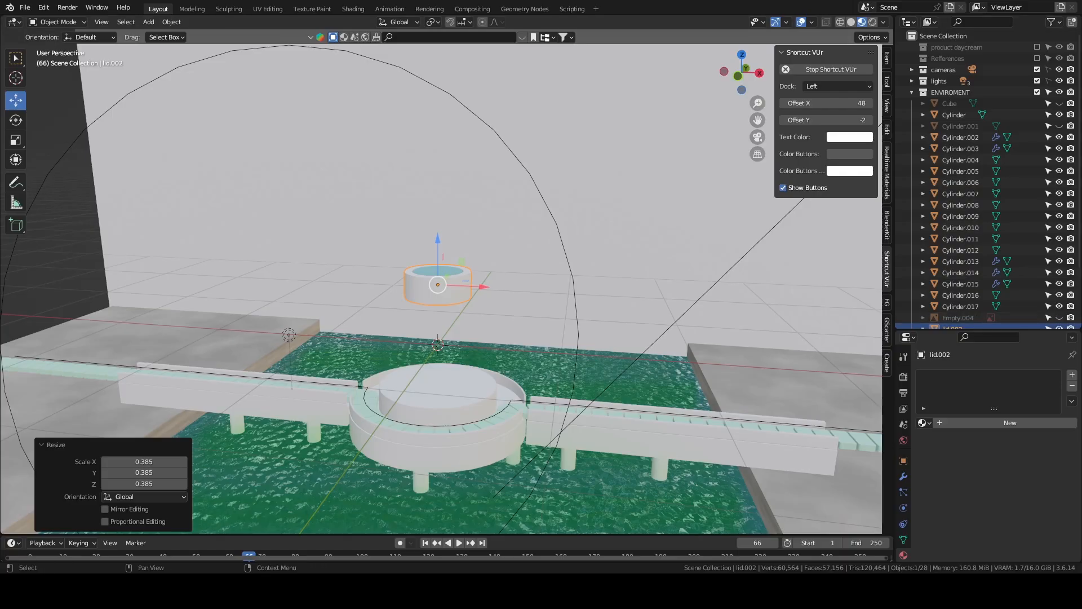
Lower the lid copy about 0.75 m along Z onto the round platform's upper face and fine-tune its height.
{"action": "middle_click_drag", "start_coordinate": [555, 360], "coordinate": [503, 160]}
{"action": "key", "text": "g"}
{"action": "key", "text": "z"}
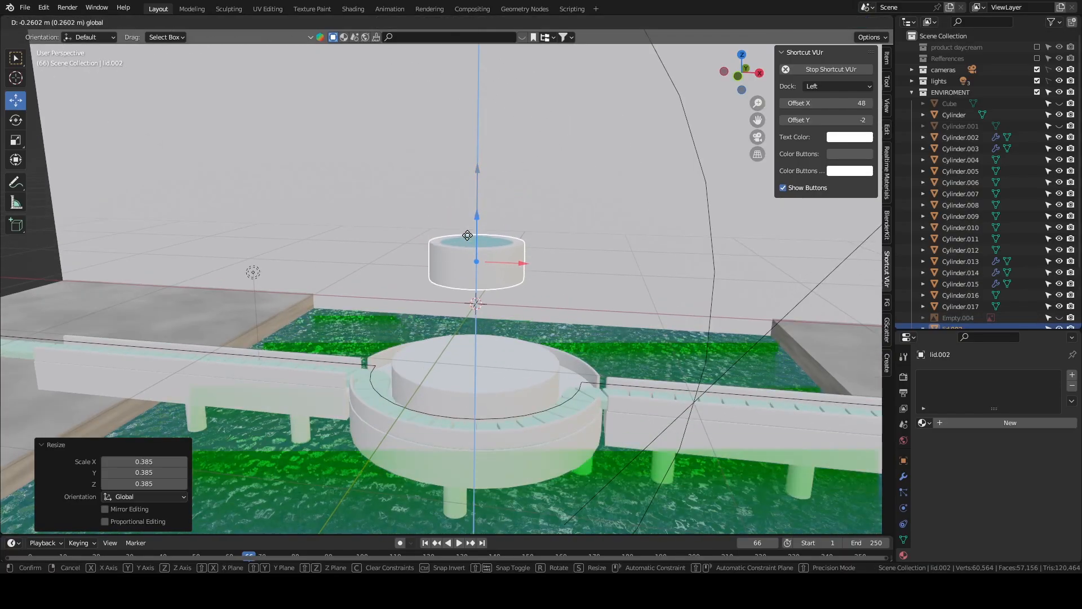
{"action": "left_click", "coordinate": [446, 296]}
{"action": "scroll", "coordinate": [599, 393], "scroll_direction": "up", "scroll_amount": 6}
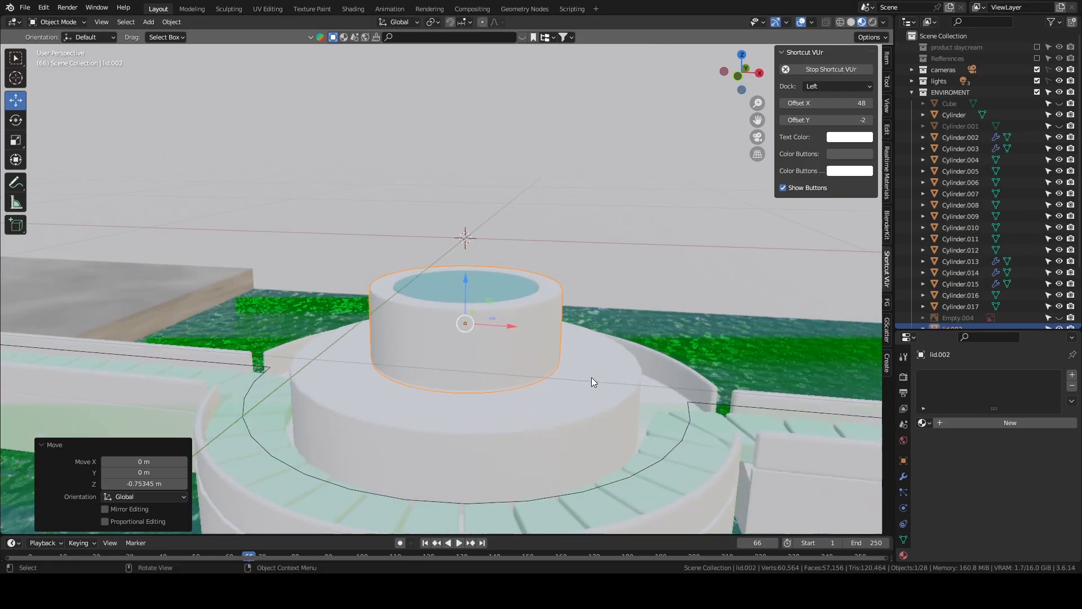
{"action": "scroll", "coordinate": [590, 326], "scroll_direction": "down", "scroll_amount": 4}
{"action": "middle_click_drag", "start_coordinate": [596, 344], "coordinate": [535, 334]}
{"action": "scroll", "coordinate": [538, 332], "scroll_direction": "up", "scroll_amount": 3}
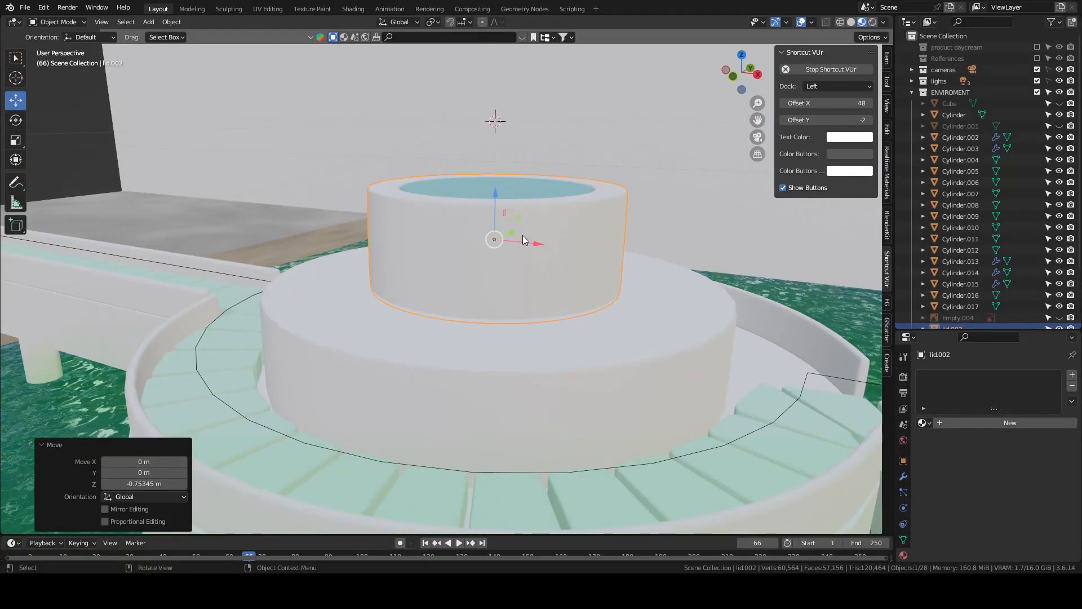
{"action": "left_click_drag", "start_coordinate": [499, 204], "coordinate": [488, 196]}
Enlarge the lid copy by a factor of about 1.35 and lower it about 0.13 m so its base sinks into the platform.
{"action": "key", "text": "s"}
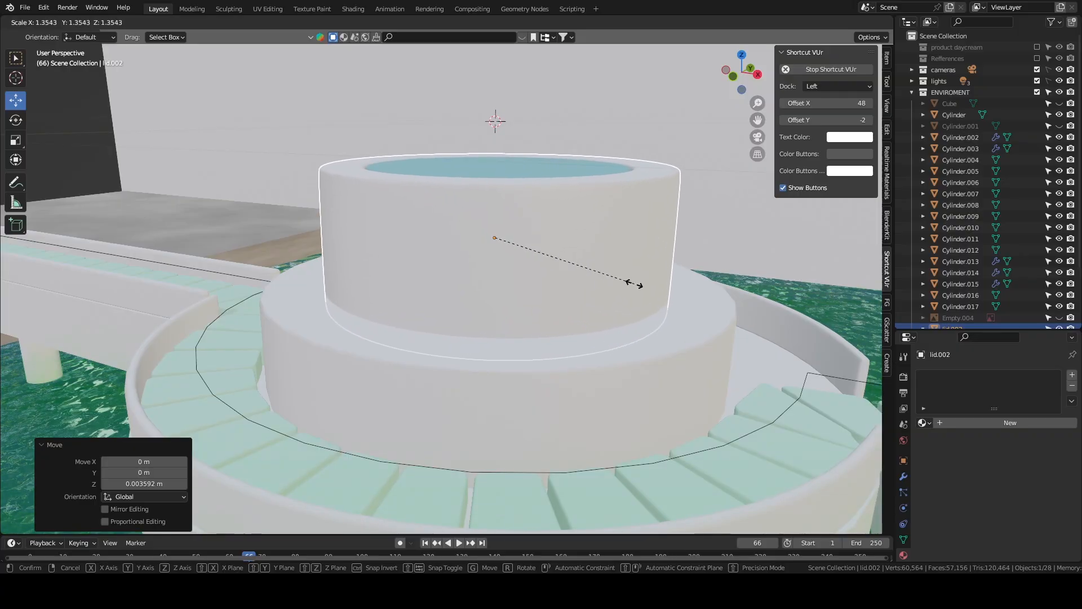
{"action": "left_click", "coordinate": [630, 282]}
{"action": "left_click_drag", "start_coordinate": [492, 199], "coordinate": [484, 184]}
{"action": "scroll", "coordinate": [487, 191], "scroll_direction": "down", "scroll_amount": 4}
{"action": "middle_click_drag", "start_coordinate": [515, 255], "coordinate": [539, 250]}
{"action": "scroll", "coordinate": [539, 250], "scroll_direction": "up", "scroll_amount": 2}
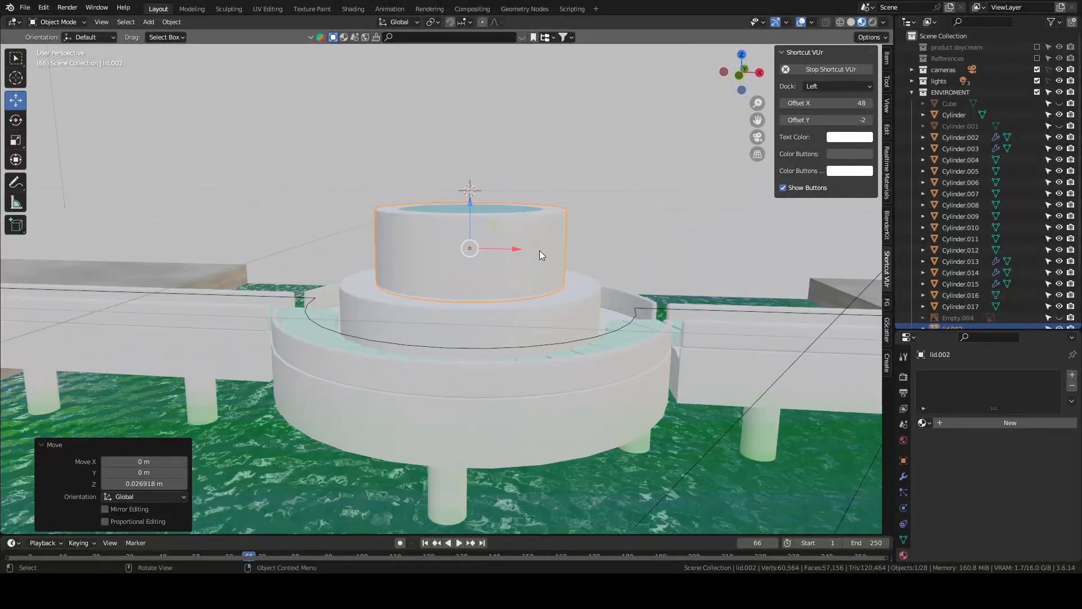
{"action": "left_click_drag", "start_coordinate": [475, 176], "coordinate": [470, 235]}
{"action": "middle_click_drag", "start_coordinate": [470, 235], "coordinate": [511, 288]}
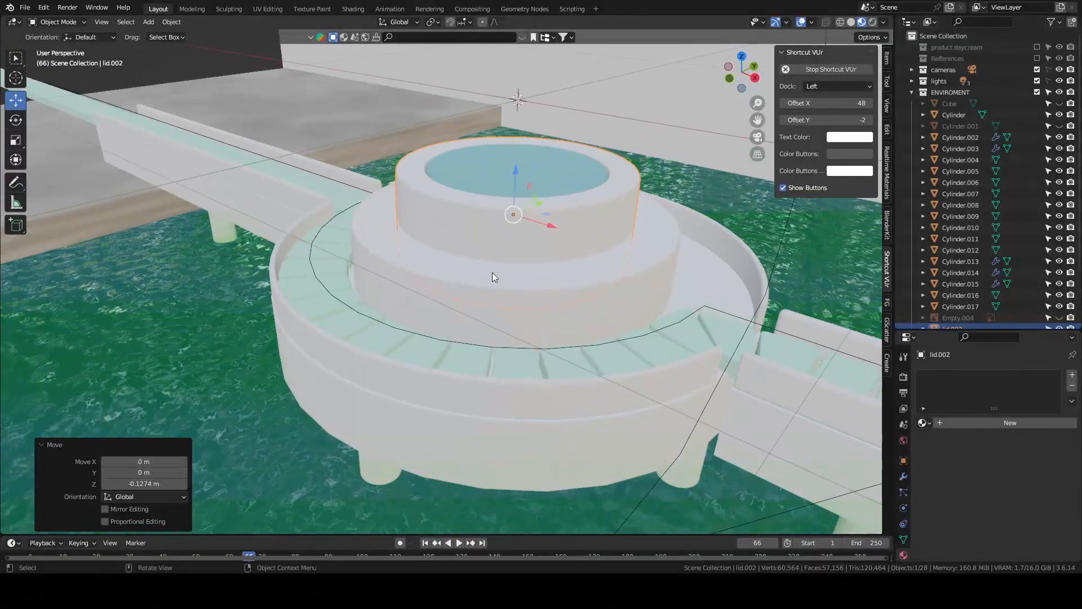
Duplicate the front and back curved fences around the round platform in place.
{"action": "left_click", "coordinate": [634, 387]}
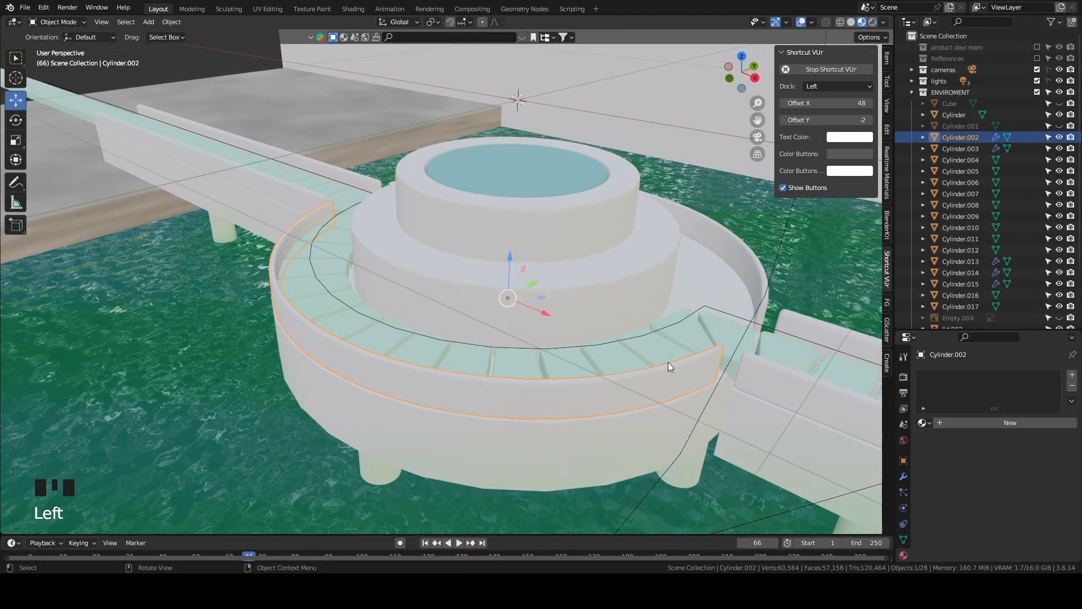
{"action": "left_click", "coordinate": [739, 255], "text": "shift"}
{"action": "middle_click_drag", "start_coordinate": [738, 255], "coordinate": [604, 293]}
{"action": "scroll", "coordinate": [604, 293], "scroll_direction": "down", "scroll_amount": 3}
{"action": "key", "text": "grave"}
{"action": "middle_click_drag", "start_coordinate": [586, 218], "coordinate": [566, 222], "text": "shift"}
{"action": "scroll", "coordinate": [574, 245], "scroll_direction": "up", "scroll_amount": 3}
{"action": "key", "text": "shift+d"}
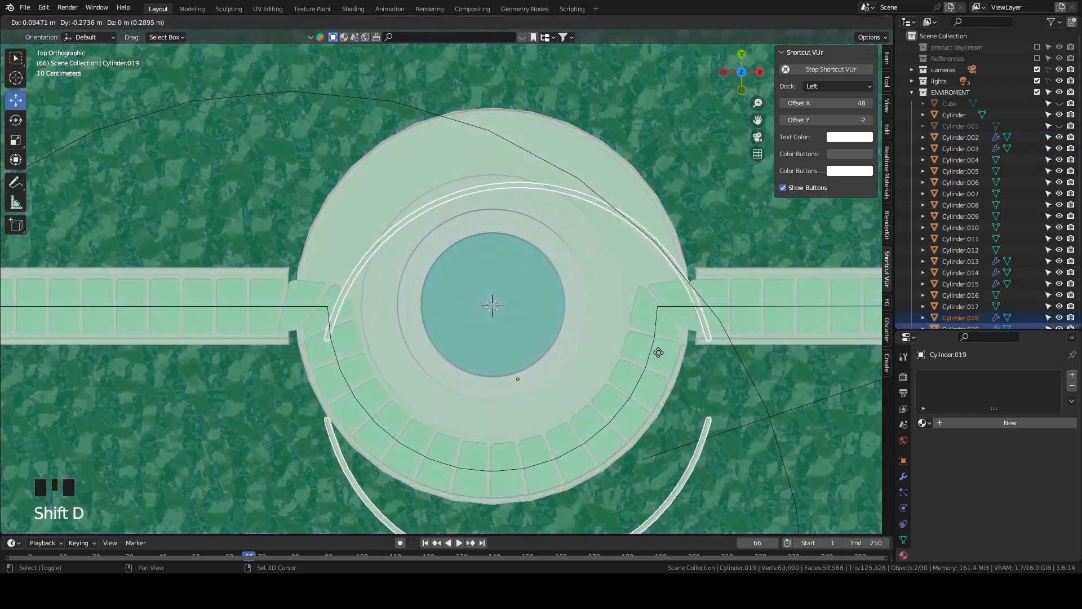
{"action": "middle_click_drag", "start_coordinate": [704, 276], "coordinate": [536, 239]}
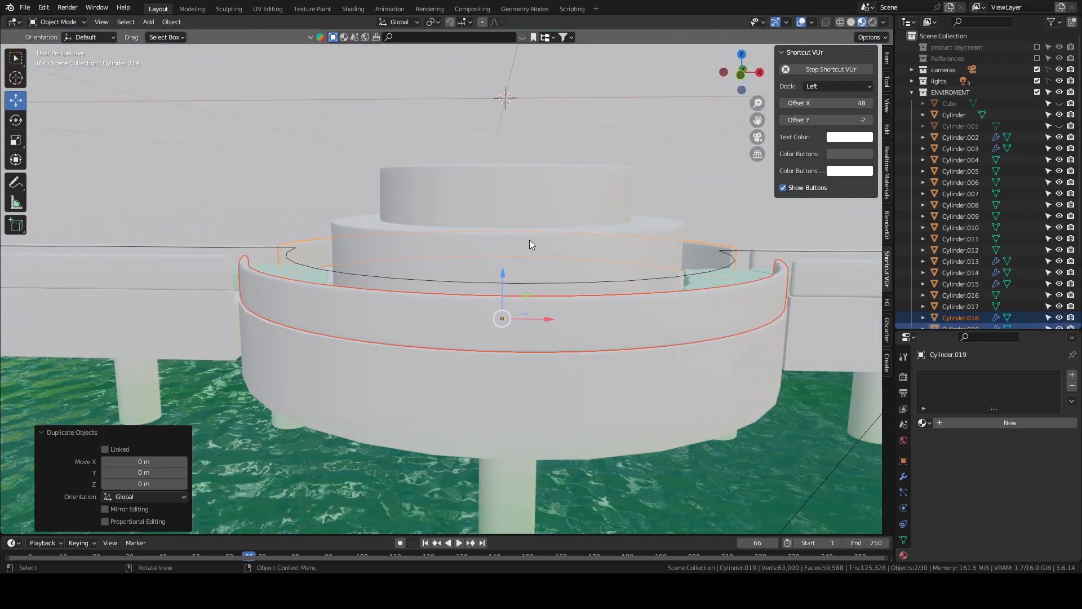
Raise the duplicated curved fences about 0.21 m along Z and scale them to 0.662 to fit the central platform's rim.
{"action": "key", "text": "g"}
{"action": "key", "text": "z"}
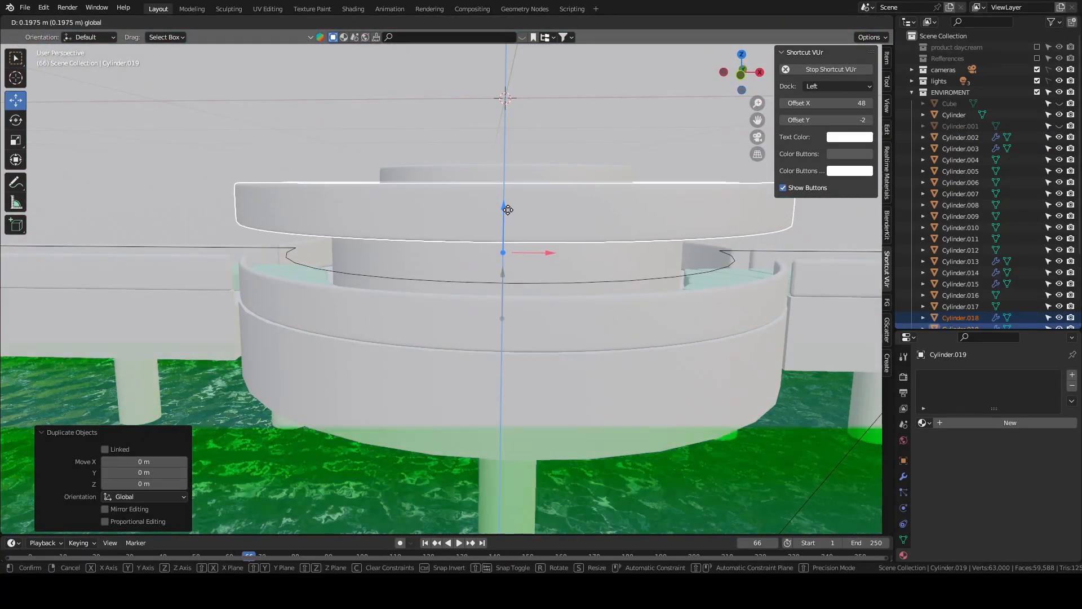
{"action": "left_click_drag", "start_coordinate": [505, 207], "coordinate": [503, 205]}
{"action": "key", "text": "grave"}
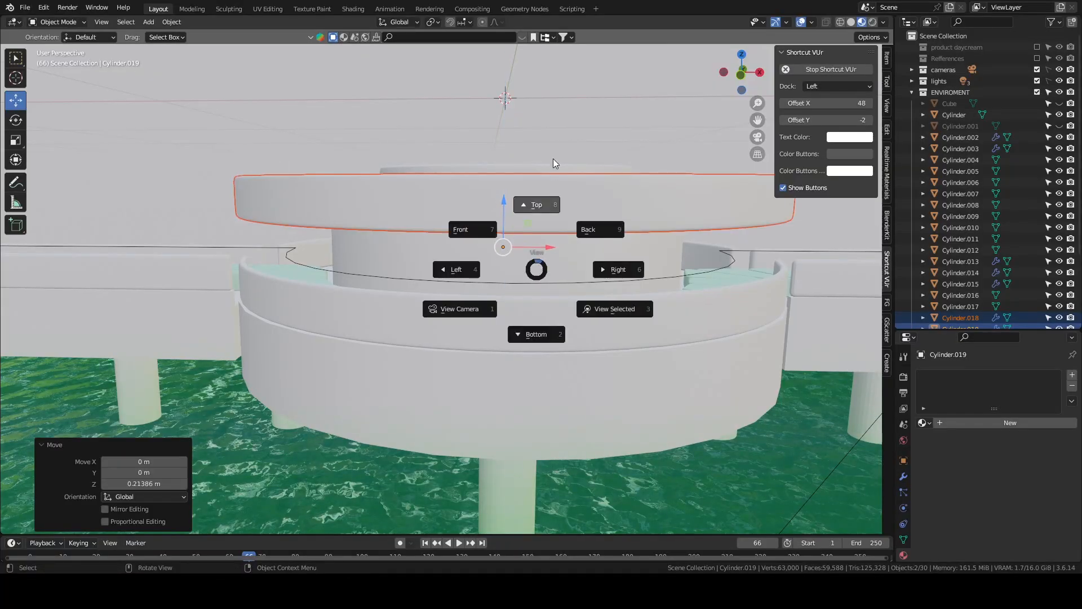
{"action": "left_click", "coordinate": [554, 170]}
{"action": "key", "text": "s"}
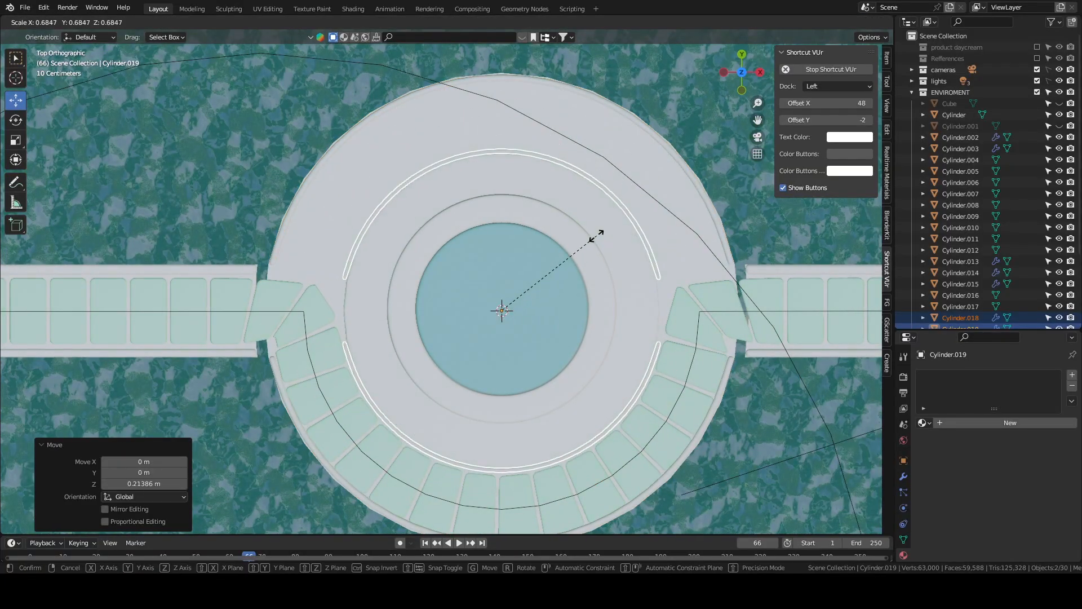
{"action": "left_click", "coordinate": [593, 238]}
{"action": "middle_click_drag", "start_coordinate": [610, 272], "coordinate": [564, 231]}
{"action": "scroll", "coordinate": [484, 218], "scroll_direction": "up", "scroll_amount": 2}
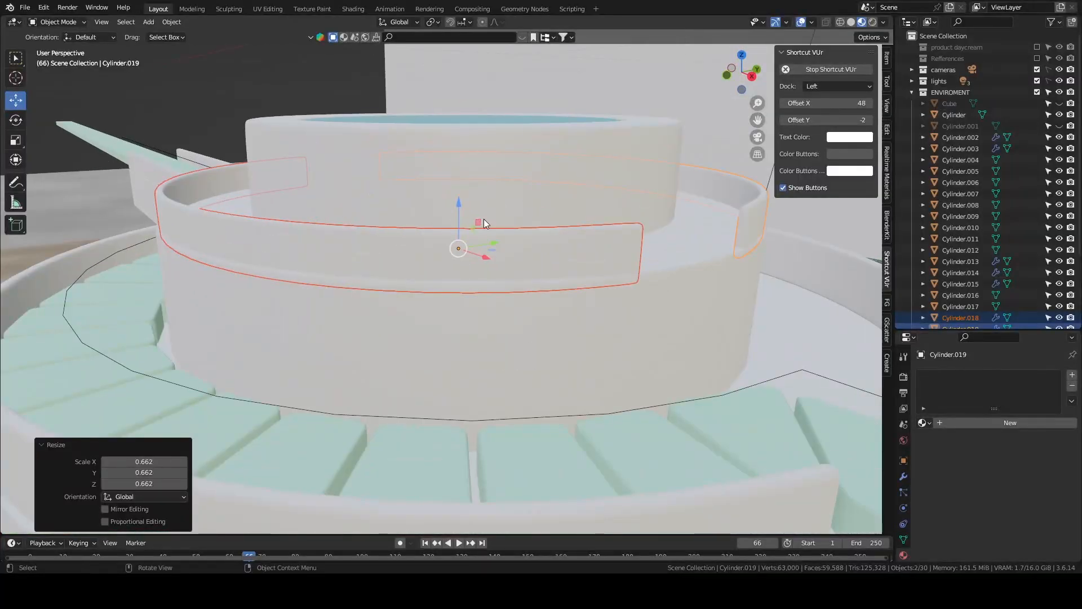
Fine-tune the height of the two smaller curved fences so they sit on the central platform's edge.
{"action": "left_click_drag", "start_coordinate": [462, 211], "coordinate": [462, 208]}
{"action": "middle_click_drag", "start_coordinate": [462, 208], "coordinate": [526, 232]}
{"action": "left_click_drag", "start_coordinate": [509, 181], "coordinate": [503, 188]}
{"action": "middle_click_drag", "start_coordinate": [500, 248], "coordinate": [482, 296]}
{"action": "scroll", "coordinate": [524, 259], "scroll_direction": "down", "scroll_amount": 3}
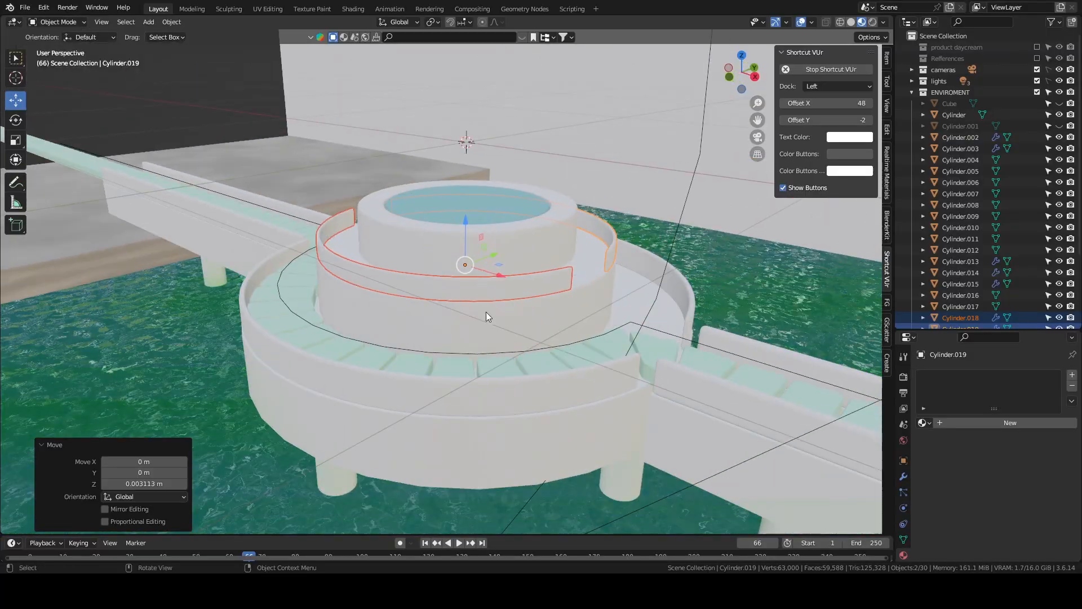
Add a new material to the lower front curved fence and enlarge the Properties editor.
{"action": "left_click", "coordinate": [537, 386]}
{"action": "left_click", "coordinate": [969, 425]}
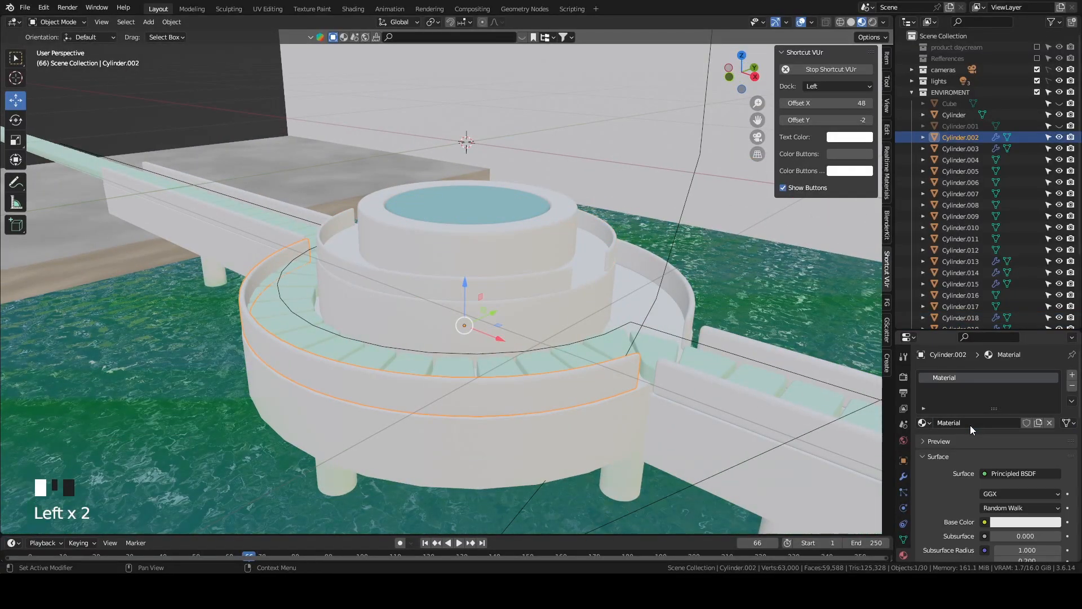
{"action": "left_click_drag", "start_coordinate": [960, 337], "coordinate": [958, 232]}
Switch the viewport to Rendered shading and view the round platform up close.
{"action": "left_click", "coordinate": [873, 22]}
{"action": "scroll", "coordinate": [627, 281], "scroll_direction": "up", "scroll_amount": 3}
{"action": "mouse_move", "coordinate": [624, 312]}
{"action": "middle_mouse_down"}
{"action": "mouse_move", "coordinate": [610, 312]}
{"action": "mouse_move", "coordinate": [705, 288]}
{"action": "mouse_move", "coordinate": [644, 411]}
{"action": "mouse_move", "coordinate": [644, 341]}
{"action": "mouse_move", "coordinate": [591, 357]}
{"action": "mouse_move", "coordinate": [594, 334]}
{"action": "middle_mouse_up"}
{"action": "scroll", "coordinate": [640, 340], "scroll_direction": "down", "scroll_amount": 4}
{"action": "left_click", "coordinate": [755, 154]}
{"action": "scroll", "coordinate": [606, 367], "scroll_direction": "up", "scroll_amount": 3}
{"action": "scroll", "coordinate": [593, 390], "scroll_direction": "up", "scroll_amount": 5}
{"action": "mouse_move", "coordinate": [591, 406]}
{"action": "middle_mouse_down"}
{"action": "mouse_move", "coordinate": [593, 390]}
{"action": "mouse_move", "coordinate": [605, 409]}
{"action": "mouse_move", "coordinate": [608, 398]}
{"action": "middle_mouse_up"}
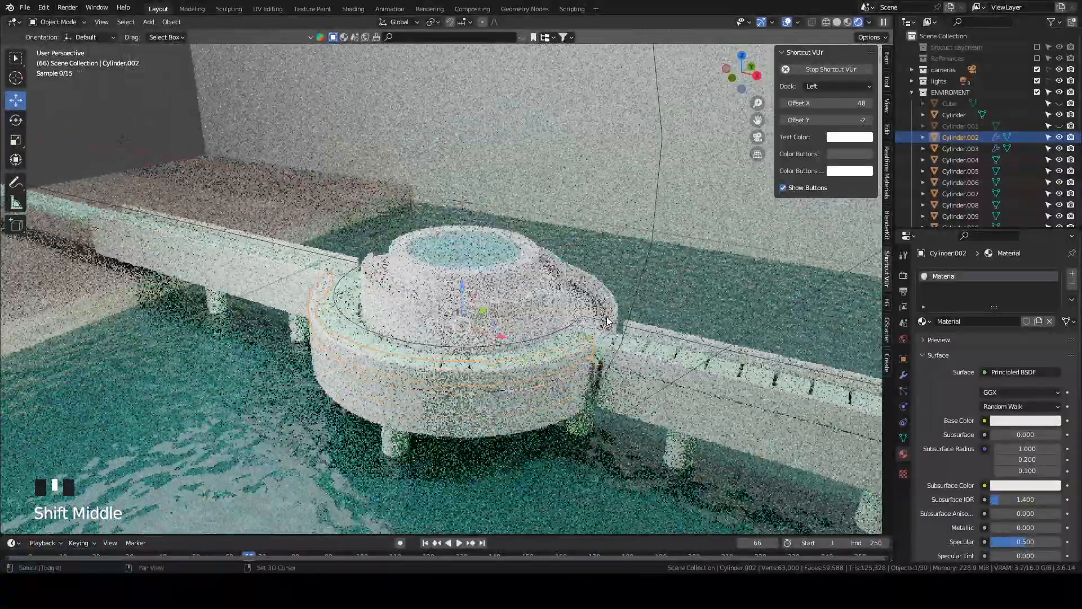
{"action": "scroll", "coordinate": [608, 398], "scroll_direction": "up", "scroll_amount": 4}
{"action": "scroll", "coordinate": [607, 398], "scroll_direction": "down", "scroll_amount": 3}
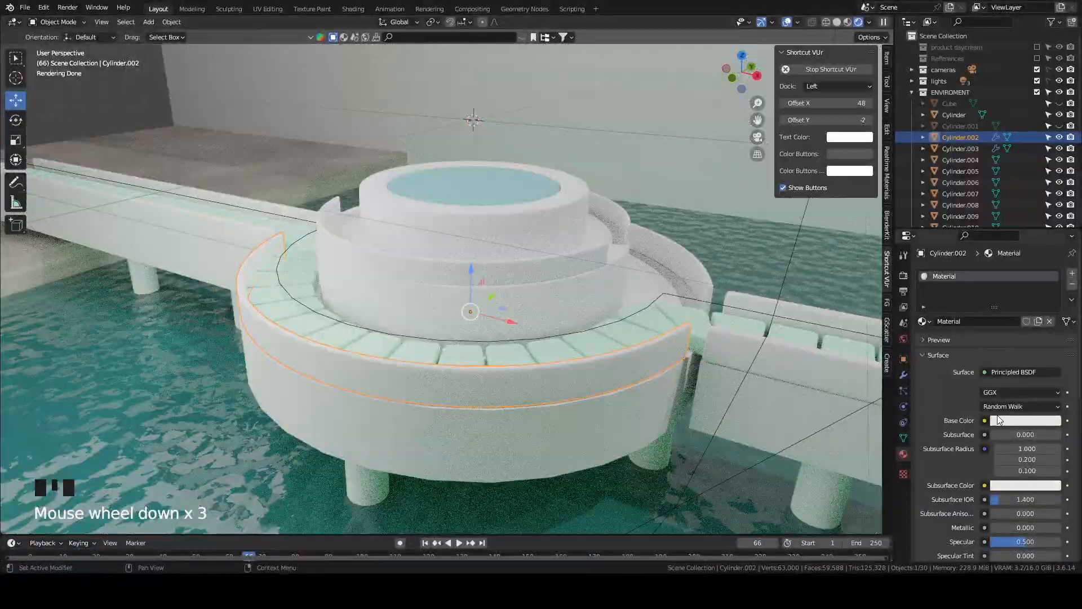
Turn the front fence's material into clear glass with specular 1.000, roughness 0.000 and transmission 1.000.
{"action": "scroll", "coordinate": [997, 419], "scroll_direction": "down", "scroll_amount": 10}
{"action": "left_click_drag", "start_coordinate": [996, 389], "coordinate": [1041, 389]}
{"action": "scroll", "coordinate": [1036, 367], "scroll_direction": "up", "scroll_amount": 3}
{"action": "left_click_drag", "start_coordinate": [1024, 346], "coordinate": [1044, 315]}
{"action": "middle_click_drag", "start_coordinate": [676, 338], "coordinate": [632, 319]}
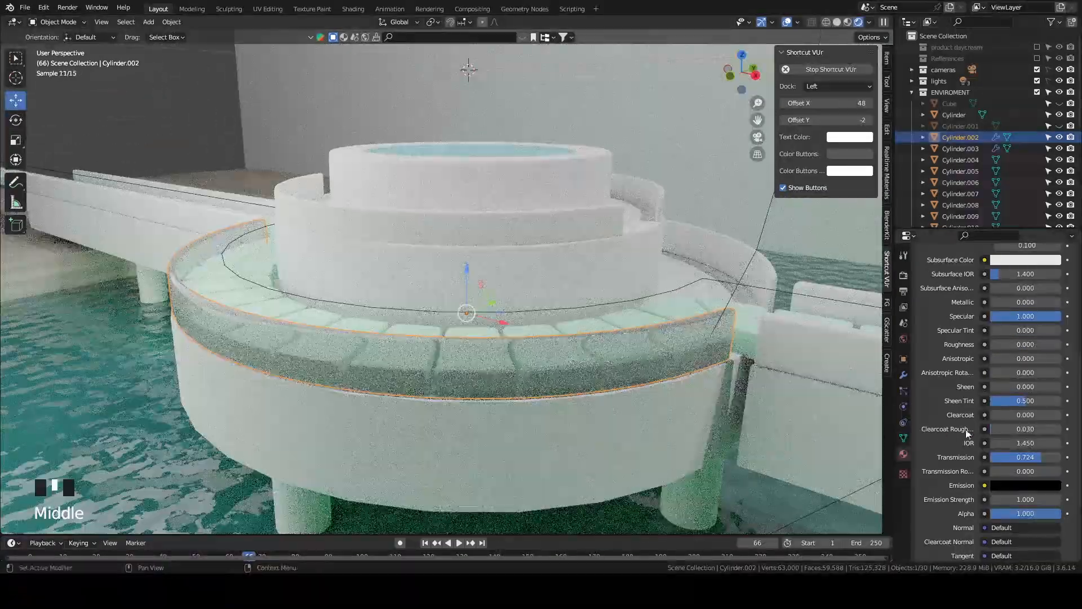
{"action": "scroll", "coordinate": [957, 434], "scroll_direction": "down", "scroll_amount": 1}
{"action": "left_click_drag", "start_coordinate": [1029, 435], "coordinate": [1059, 435]}
{"action": "middle_click_drag", "start_coordinate": [697, 352], "coordinate": [675, 347]}
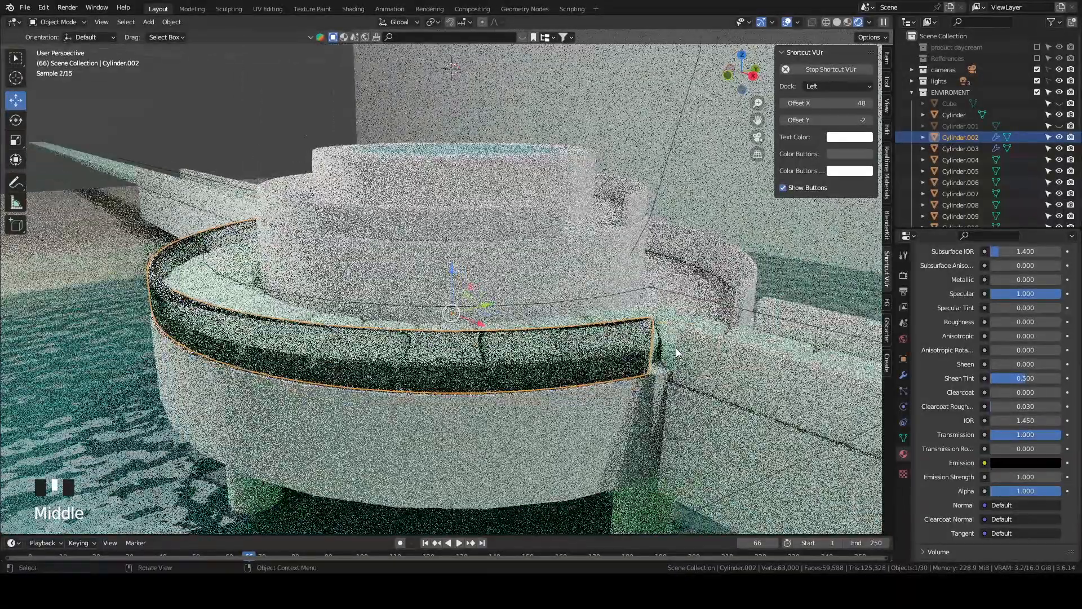
{"action": "scroll", "coordinate": [675, 347], "scroll_direction": "down", "scroll_amount": 2}
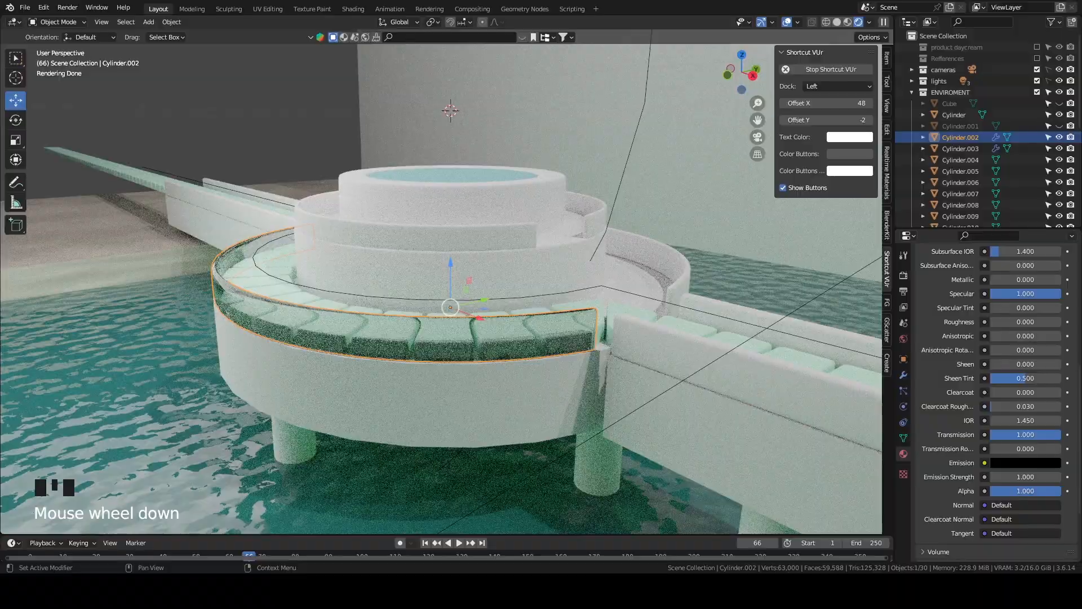
{"action": "left_click", "coordinate": [1009, 463]}
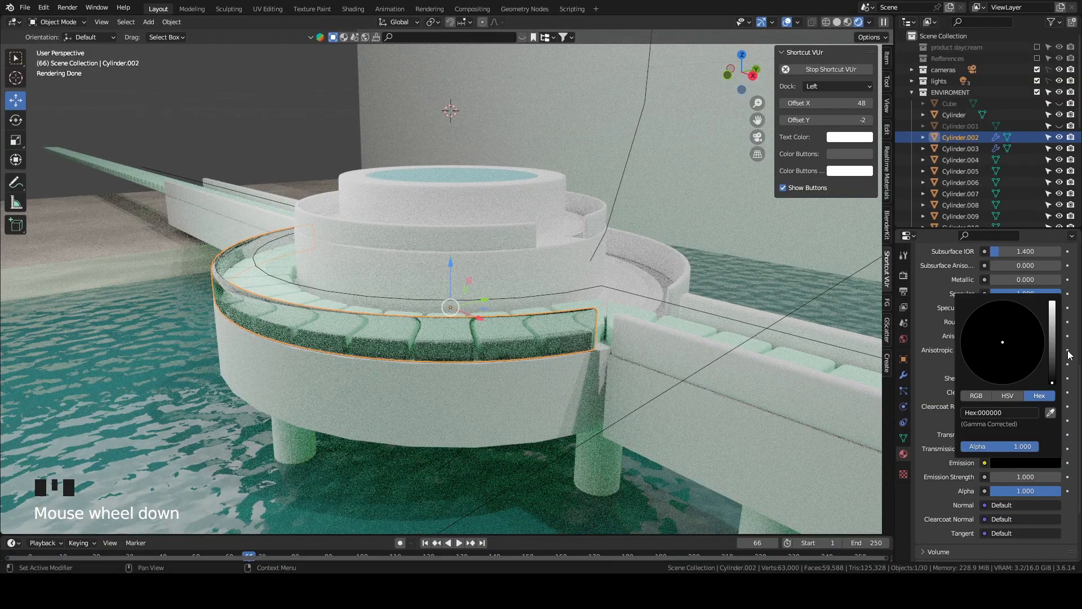
{"action": "left_click", "coordinate": [941, 450]}
{"action": "scroll", "coordinate": [950, 391], "scroll_direction": "up", "scroll_amount": 5}
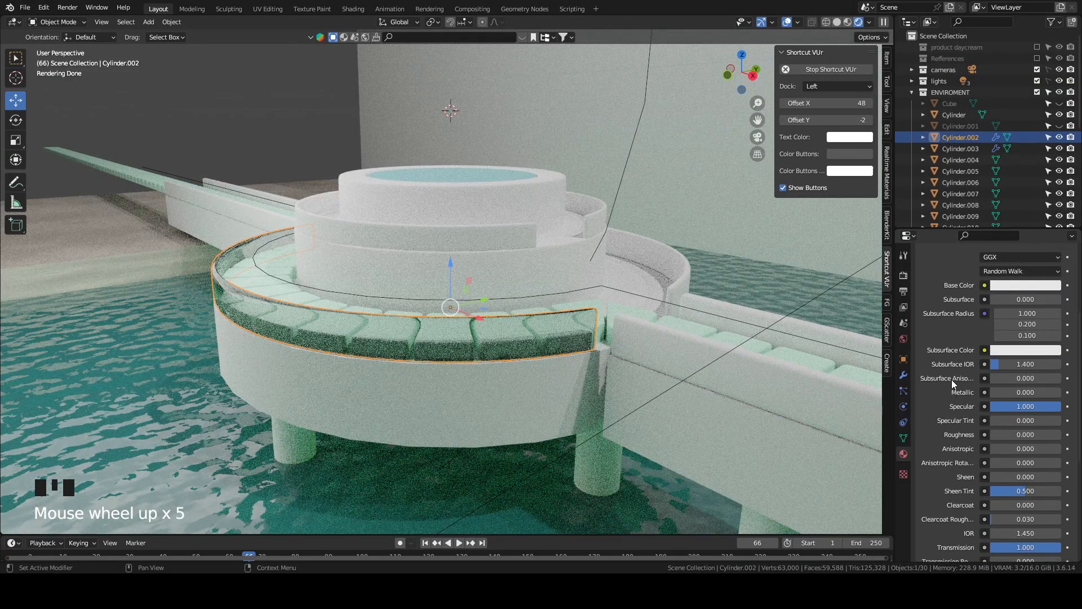
{"action": "middle_click_drag", "start_coordinate": [644, 246], "coordinate": [684, 251]}
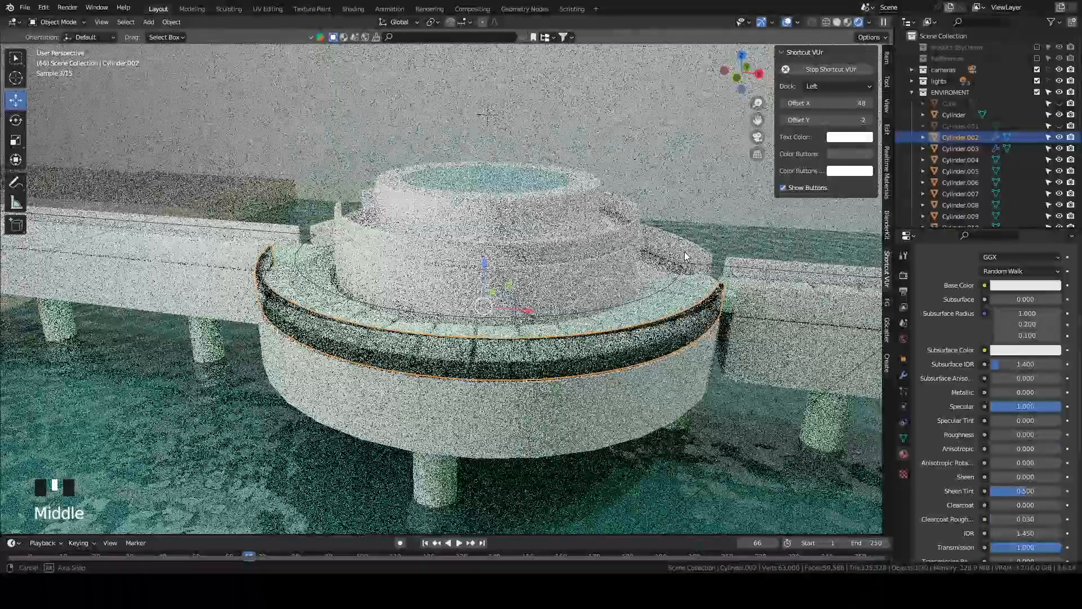
Rename the front fence's material as glass fence material.
{"action": "scroll", "coordinate": [956, 336], "scroll_direction": "up", "scroll_amount": 5}
{"action": "double_click", "coordinate": [950, 319]}
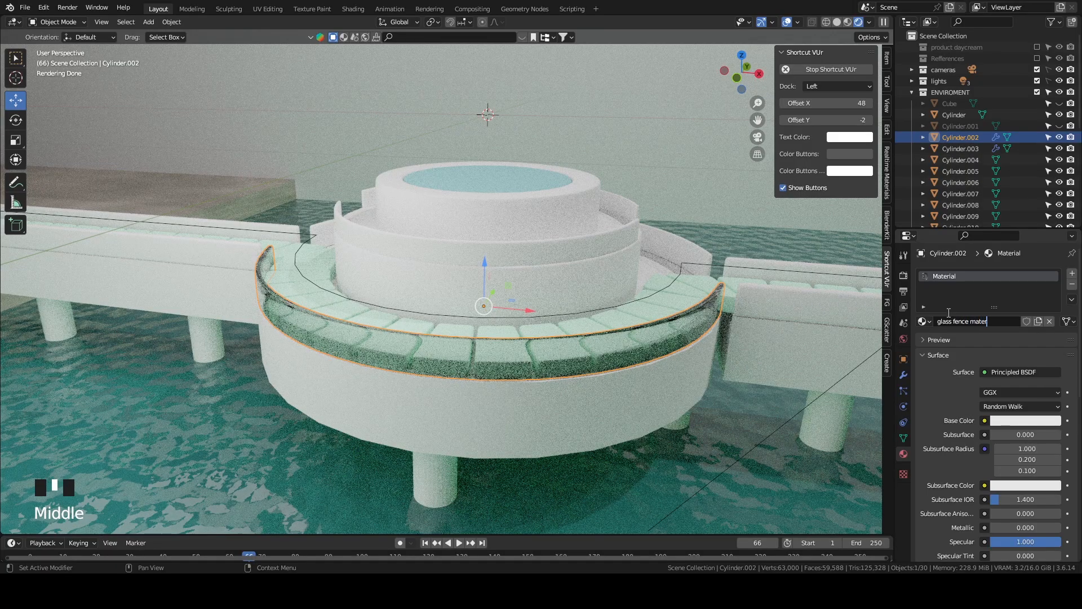
{"action": "type", "text": "glass fence material"}
{"action": "key", "text": "Return"}
Assign the glass fence material to the straight conveyor fences on the platform's right-hand side.
{"action": "left_click", "coordinate": [852, 318]}
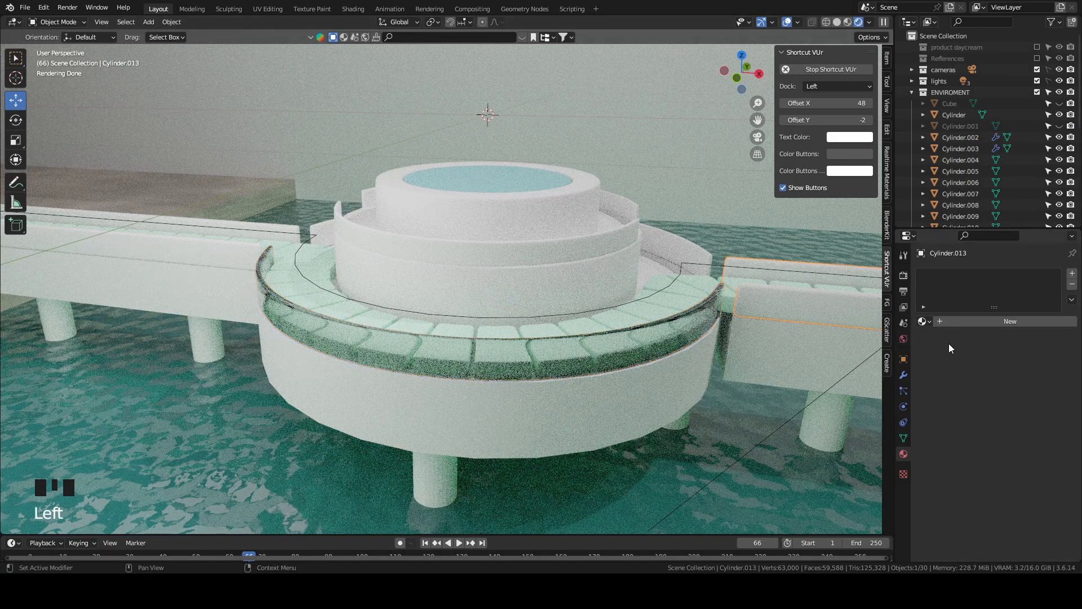
{"action": "left_click", "coordinate": [922, 321]}
{"action": "type", "text": "gla"}
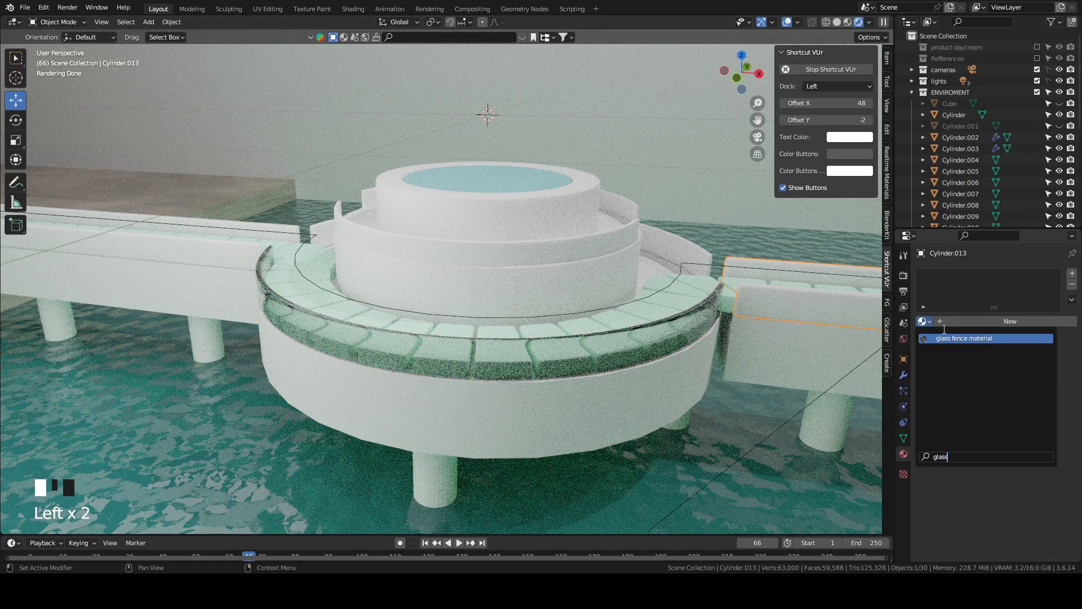
{"action": "type", "text": "ss"}
{"action": "left_click", "coordinate": [944, 337]}
Assign the glass fence material to the lower back curved fence of the round platform.
{"action": "middle_click_drag", "start_coordinate": [631, 242], "coordinate": [678, 249]}
{"action": "left_click", "coordinate": [750, 306]}
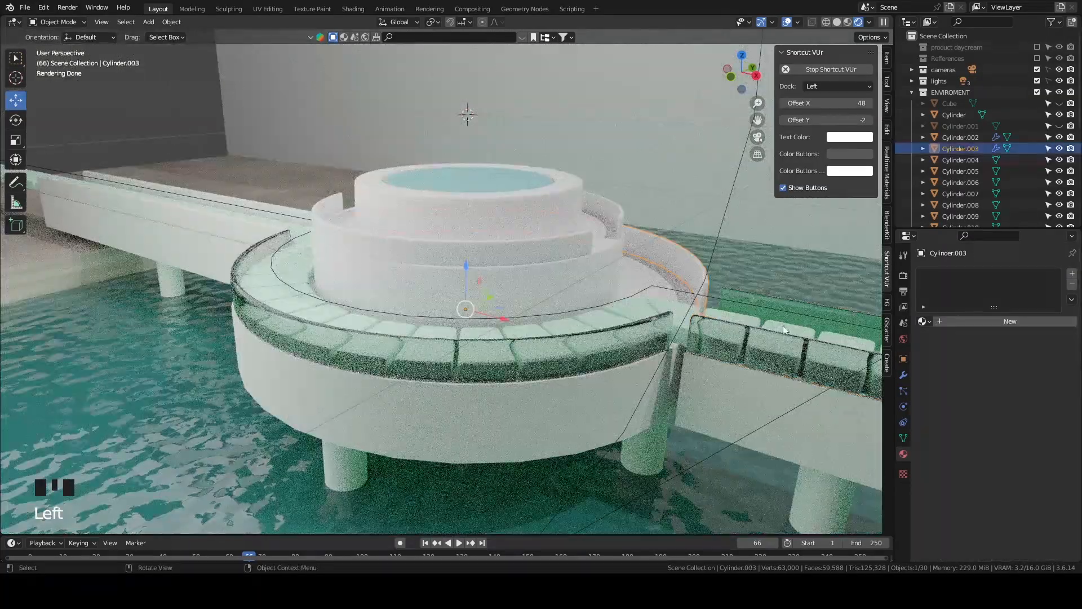
{"action": "left_click", "coordinate": [922, 321]}
{"action": "type", "text": "glass"}
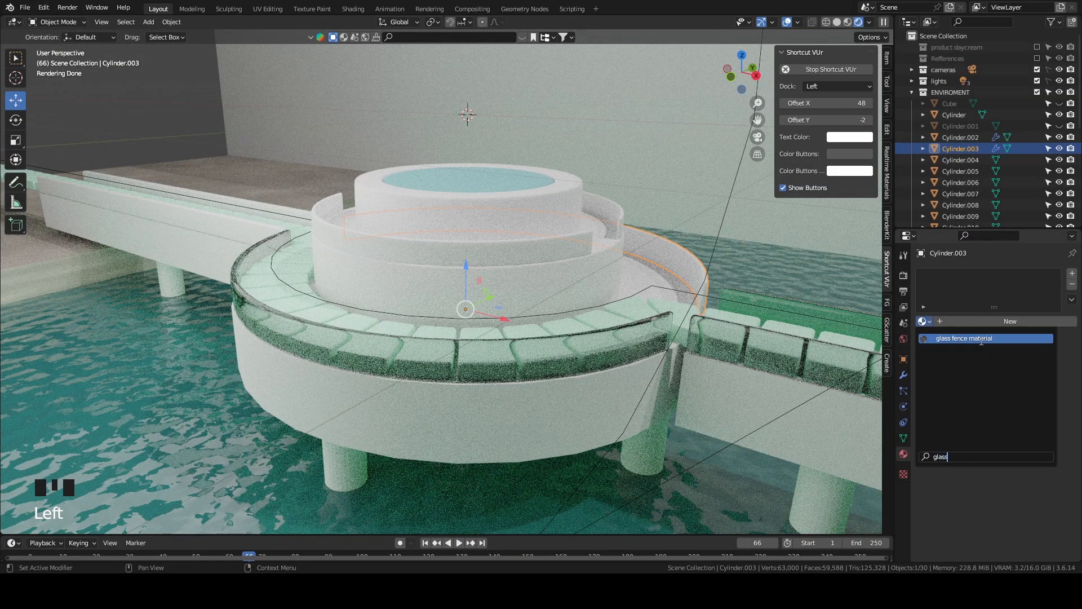
{"action": "left_click", "coordinate": [975, 338]}
Deselect the fence and examine the rendered pool and conveyor scene from farther away and above.
{"action": "scroll", "coordinate": [686, 326], "scroll_direction": "down", "scroll_amount": 2}
{"action": "left_click", "coordinate": [502, 475]}
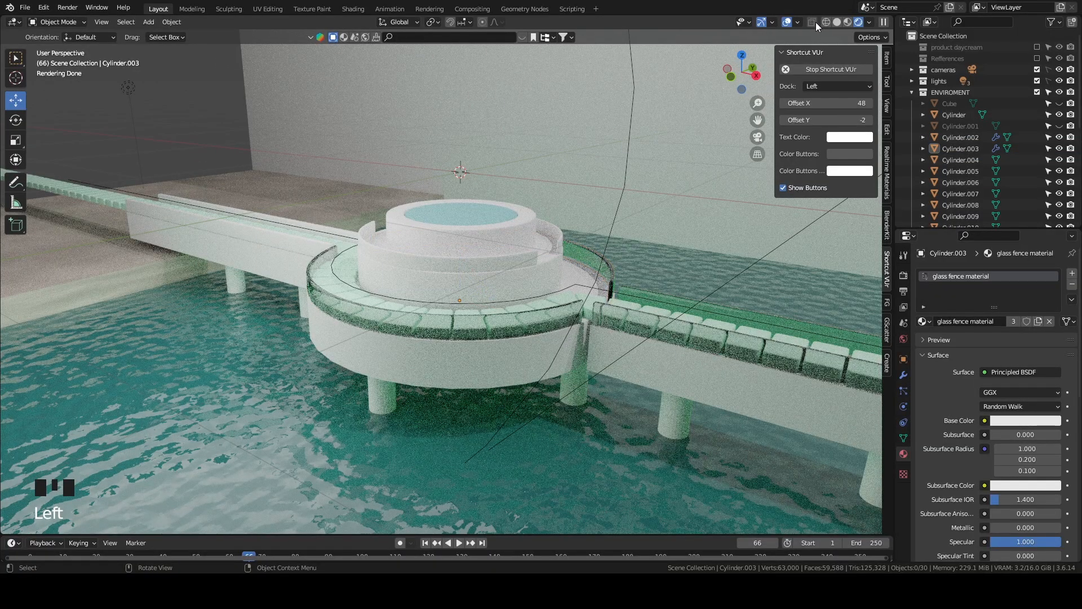
{"action": "scroll", "coordinate": [480, 362], "scroll_direction": "down", "scroll_amount": 5}
{"action": "middle_click_drag", "start_coordinate": [485, 351], "coordinate": [541, 277]}
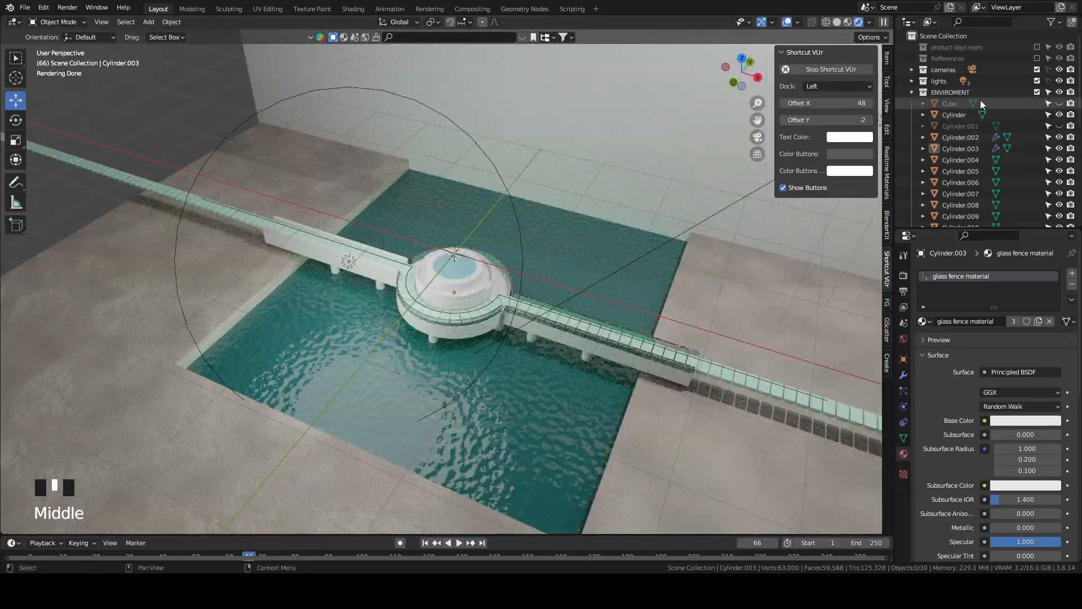
{"action": "scroll", "coordinate": [980, 100], "scroll_direction": "down", "scroll_amount": 5}
{"action": "scroll", "coordinate": [980, 100], "scroll_direction": "down", "scroll_amount": 1}
{"action": "middle_click_drag", "start_coordinate": [638, 284], "coordinate": [617, 261]}
Switch to the Shading workspace, enlarge the Outliner and browse down to the conveyor belt collection's objects.
{"action": "left_click", "coordinate": [353, 9]}
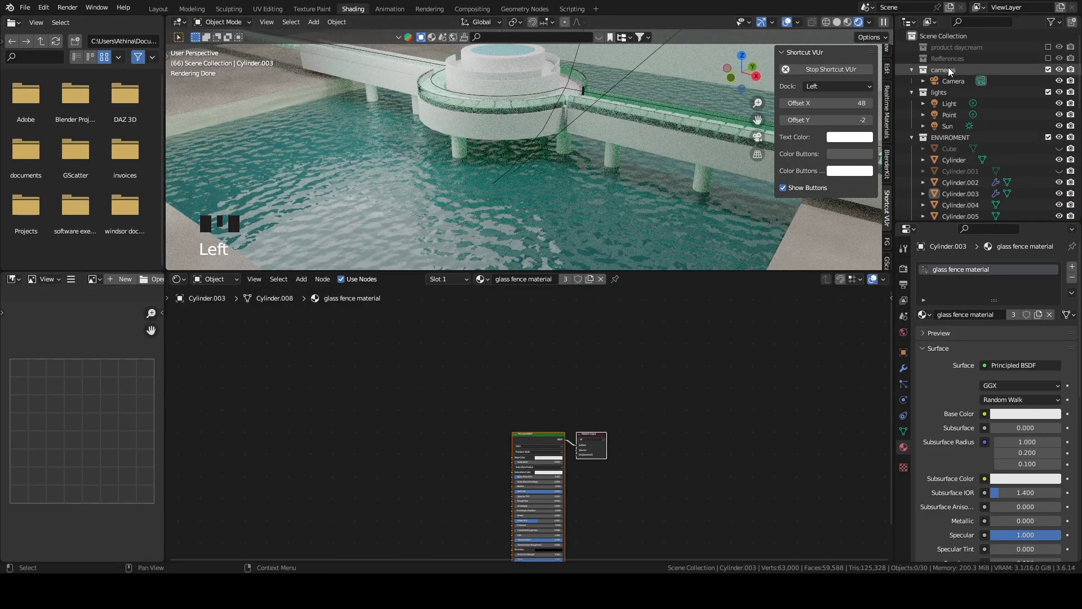
{"action": "scroll", "coordinate": [952, 77], "scroll_direction": "down", "scroll_amount": 3}
{"action": "scroll", "coordinate": [992, 139], "scroll_direction": "up", "scroll_amount": 3}
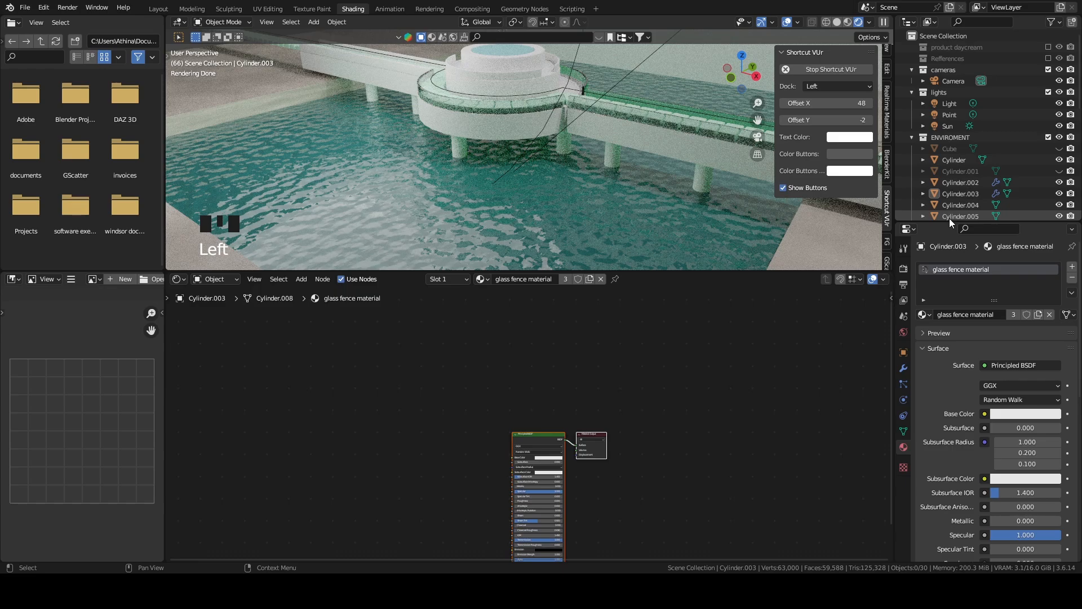
{"action": "left_click_drag", "start_coordinate": [949, 222], "coordinate": [962, 345]}
{"action": "scroll", "coordinate": [969, 248], "scroll_direction": "down", "scroll_amount": 5}
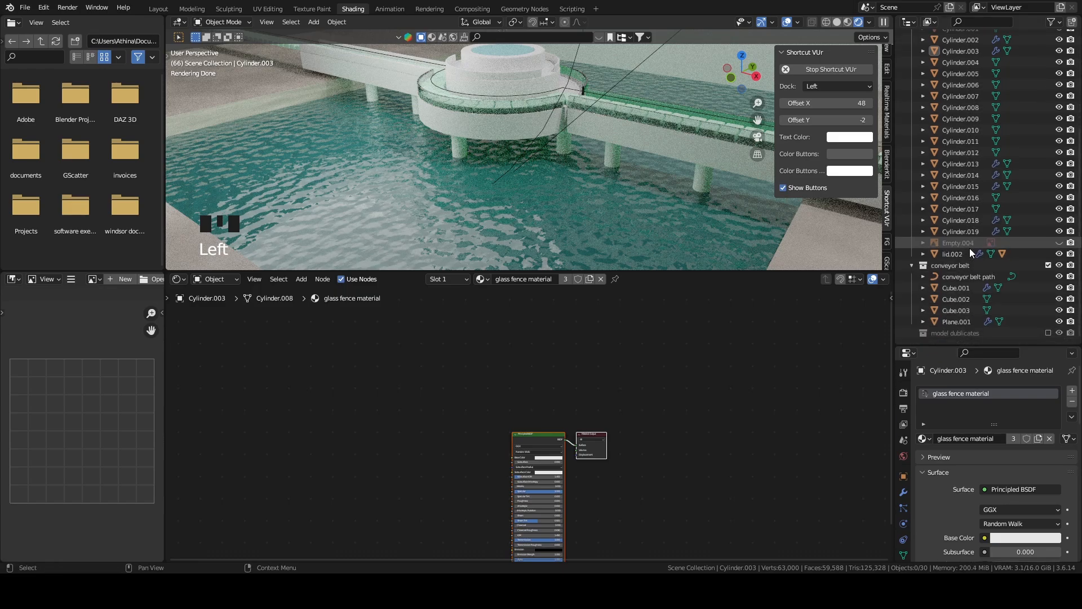
Find the water cube among the conveyor belt collection's objects and move it into the ENVIROMENT collection.
{"action": "left_click", "coordinate": [958, 278]}
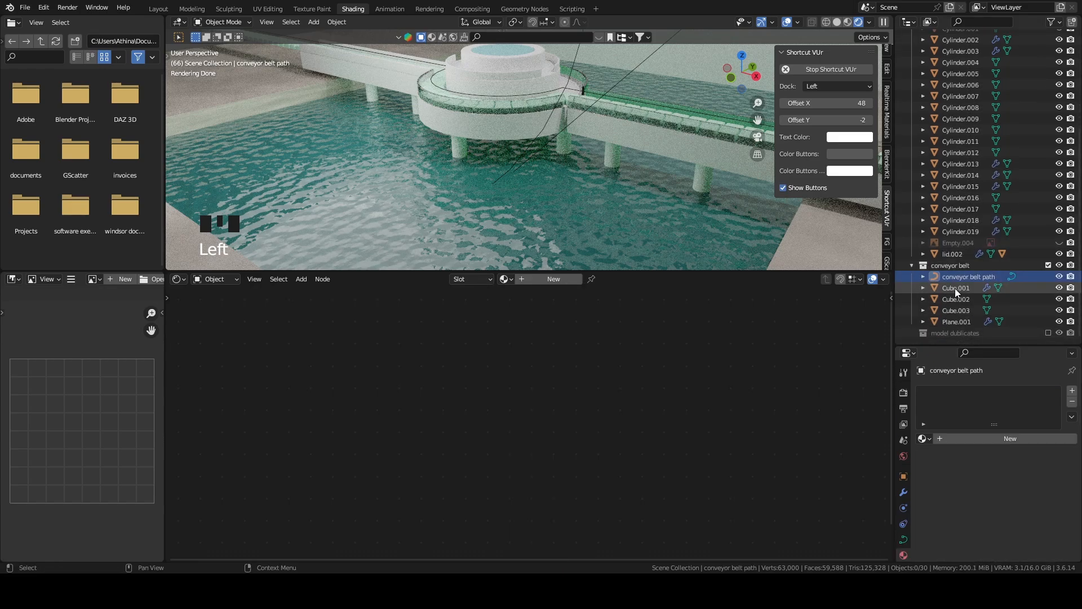
{"action": "left_click", "coordinate": [954, 288]}
{"action": "left_click", "coordinate": [954, 299]}
{"action": "left_click", "coordinate": [952, 311]}
{"action": "left_click", "coordinate": [950, 321]}
{"action": "left_click", "coordinate": [950, 311]}
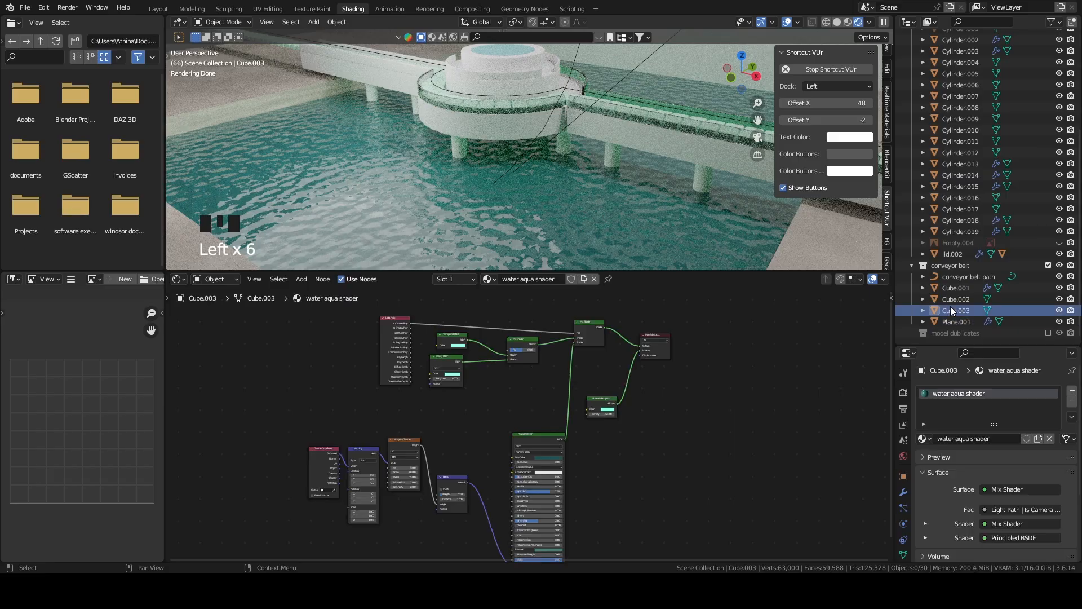
{"action": "left_click_drag", "start_coordinate": [933, 308], "coordinate": [975, 153]}
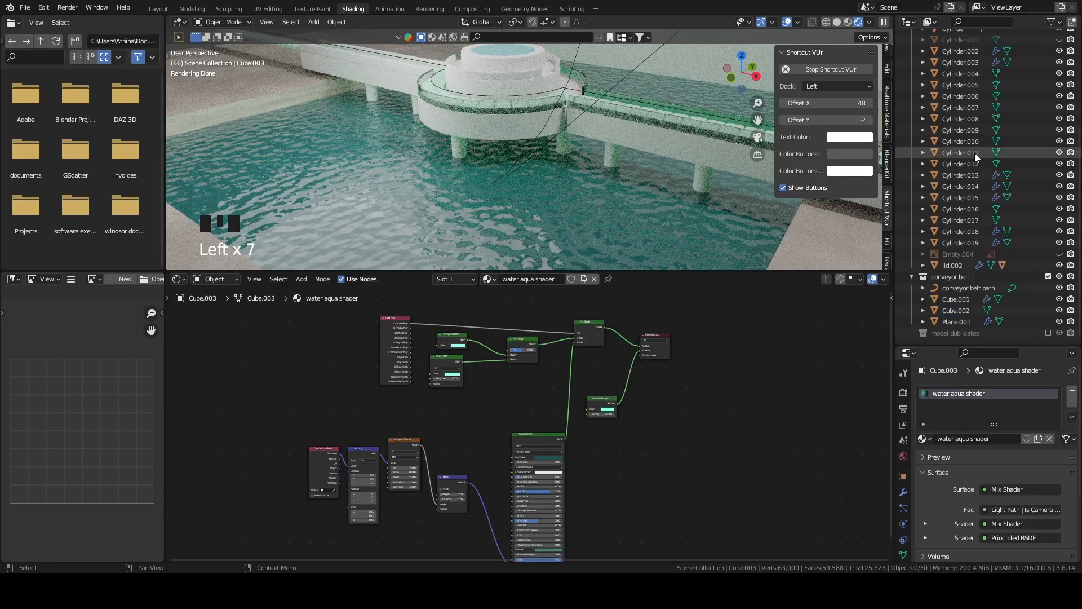
Rename the water cube in the ENVIROMENT collection as WATER.
{"action": "scroll", "coordinate": [960, 137], "scroll_direction": "up", "scroll_amount": 6}
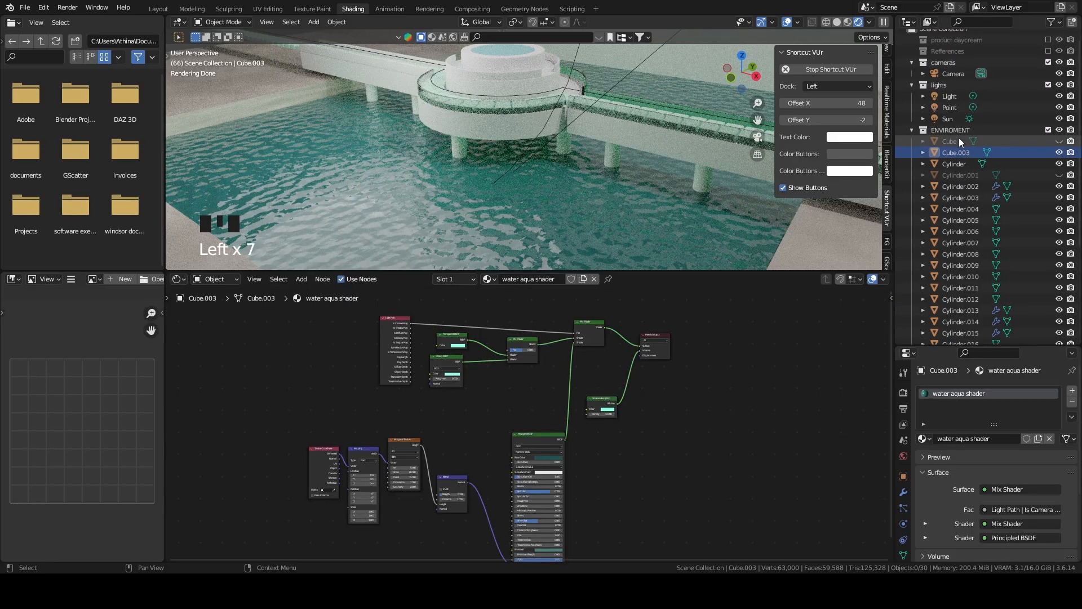
{"action": "double_click", "coordinate": [954, 158]}
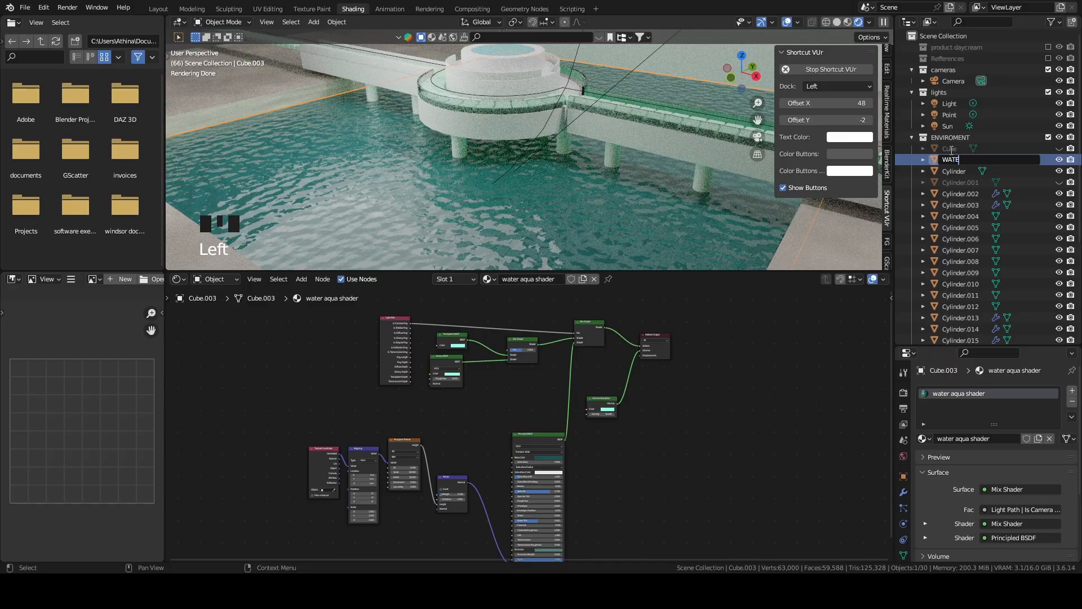
{"action": "key", "text": "Return"}
{"action": "scroll", "coordinate": [1019, 175], "scroll_direction": "down", "scroll_amount": 6}
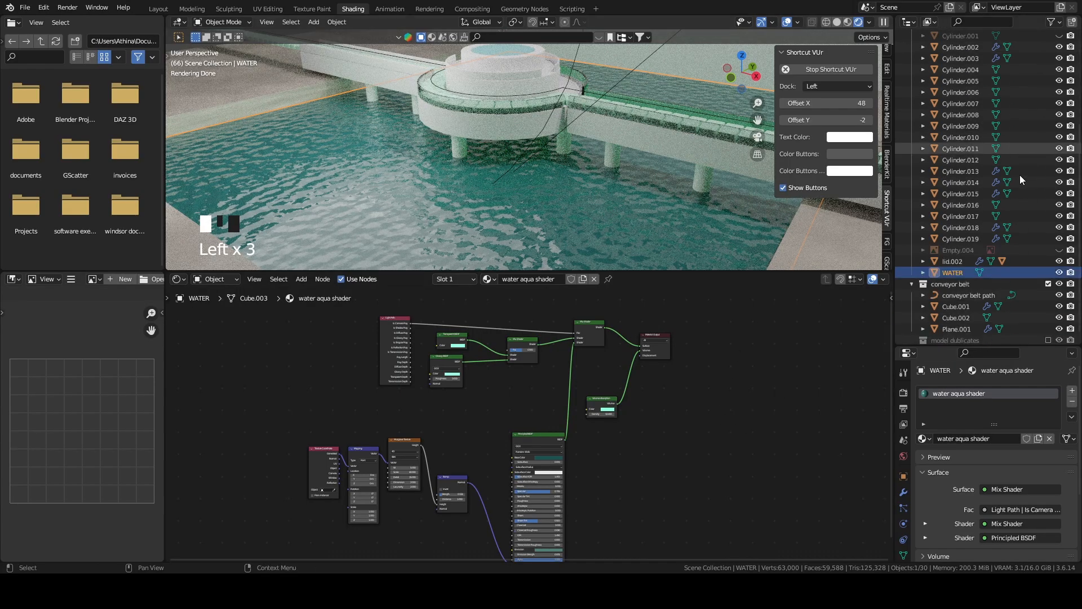
Try the water aqua shader without its Volume Absorption link, compare both versions around the platform, and restore the link.
{"action": "middle_click_drag", "start_coordinate": [669, 452], "coordinate": [711, 434]}
{"action": "scroll", "coordinate": [711, 434], "scroll_direction": "up", "scroll_amount": 3}
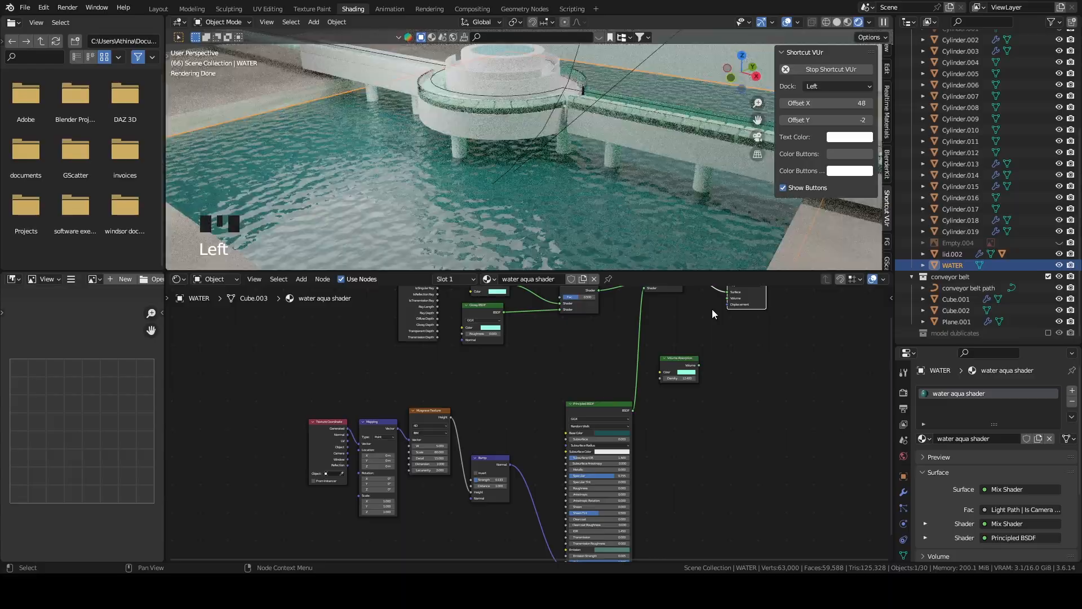
{"action": "scroll", "coordinate": [709, 174], "scroll_direction": "up", "scroll_amount": 4}
{"action": "middle_click_drag", "start_coordinate": [708, 173], "coordinate": [636, 168]}
{"action": "scroll", "coordinate": [664, 183], "scroll_direction": "down", "scroll_amount": 3}
{"action": "key", "text": "ctrl+z"}
{"action": "key", "text": "ctrl+shift+z"}
{"action": "key", "text": "ctrl+z"}
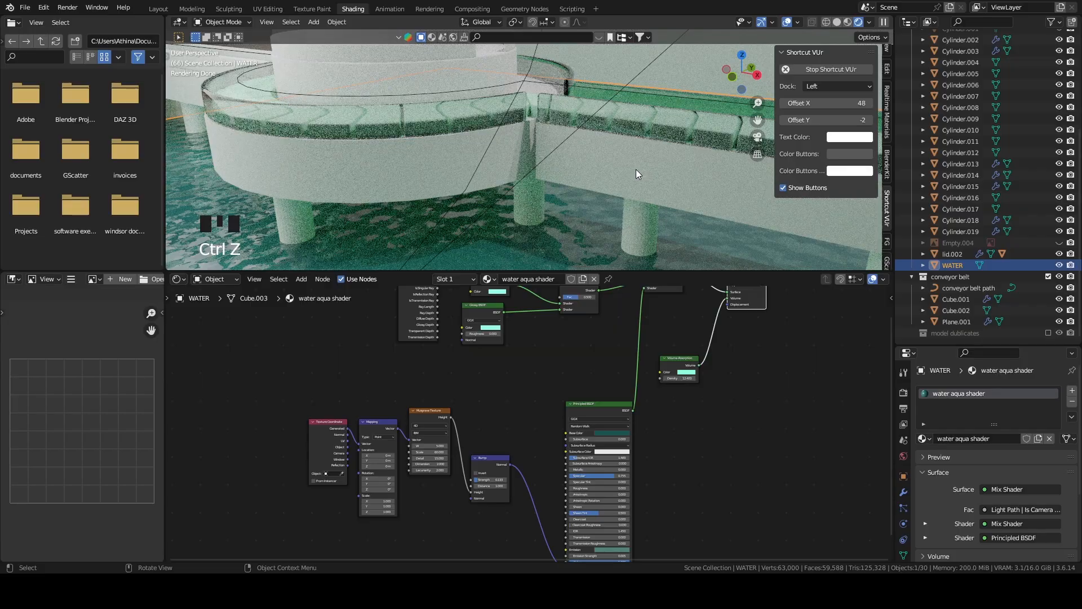
{"action": "middle_click_drag", "start_coordinate": [636, 170], "coordinate": [620, 178]}
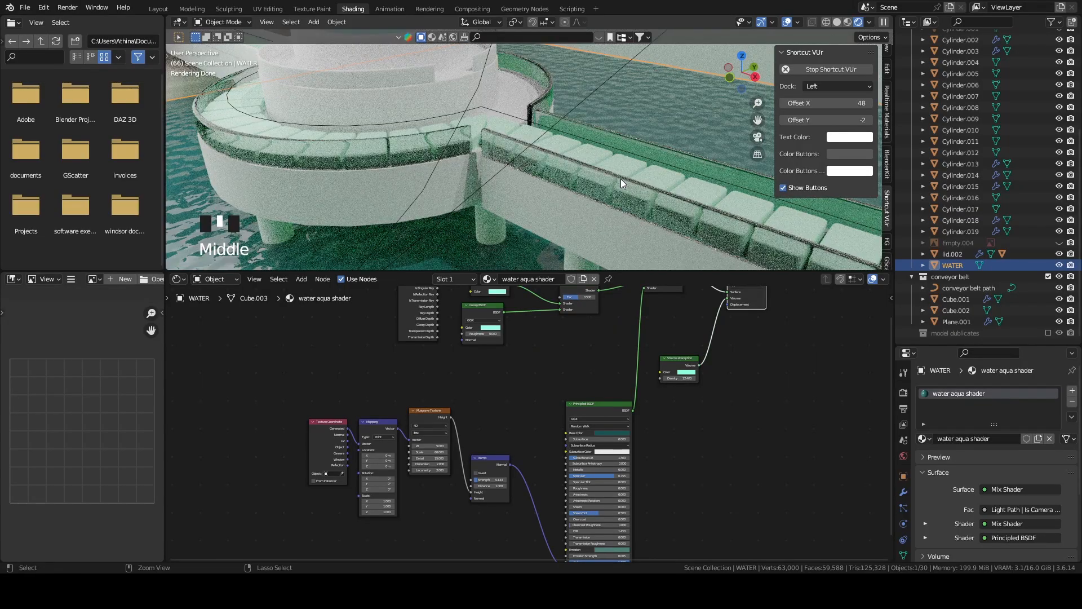
Try the colour FFFFFF on the water shader's Volume Absorption node, compare it with the previous colour, and undo it.
{"action": "middle_click_drag", "start_coordinate": [740, 326], "coordinate": [693, 370]}
{"action": "scroll", "coordinate": [694, 380], "scroll_direction": "up", "scroll_amount": 3}
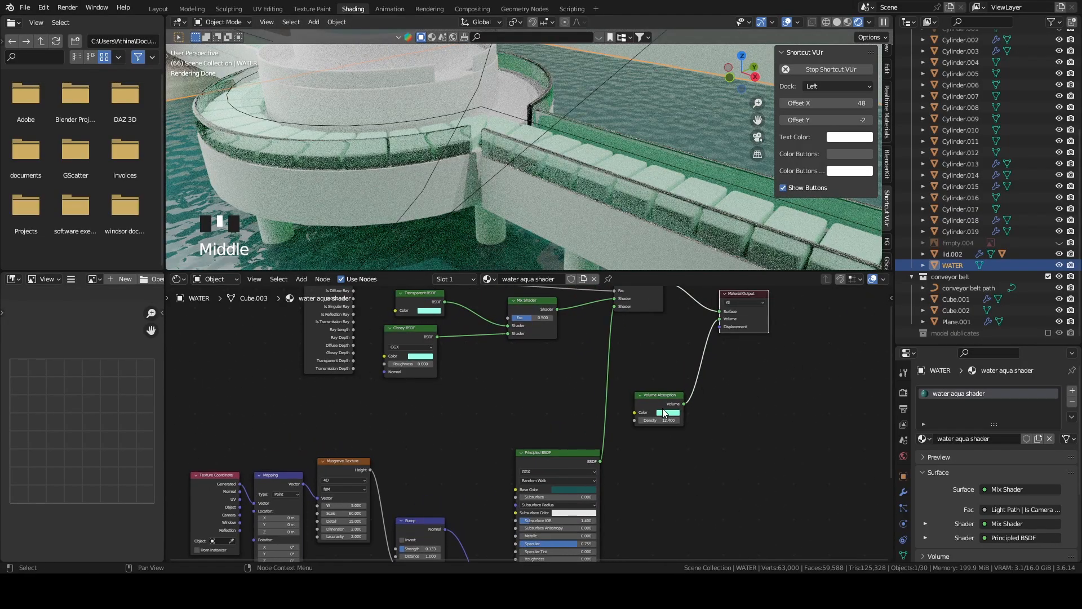
{"action": "left_click", "coordinate": [678, 417]}
{"action": "left_click", "coordinate": [675, 414]}
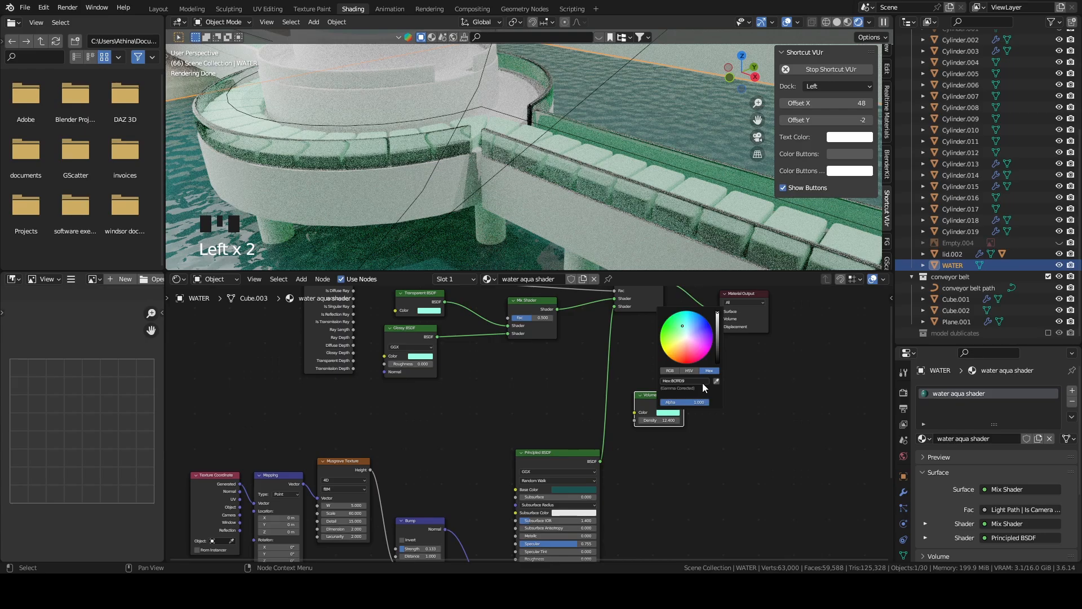
{"action": "type", "text": "ffffff"}
{"action": "key", "text": "Return"}
{"action": "key", "text": "ctrl+z"}
{"action": "key", "text": "ctrl+shift+z"}
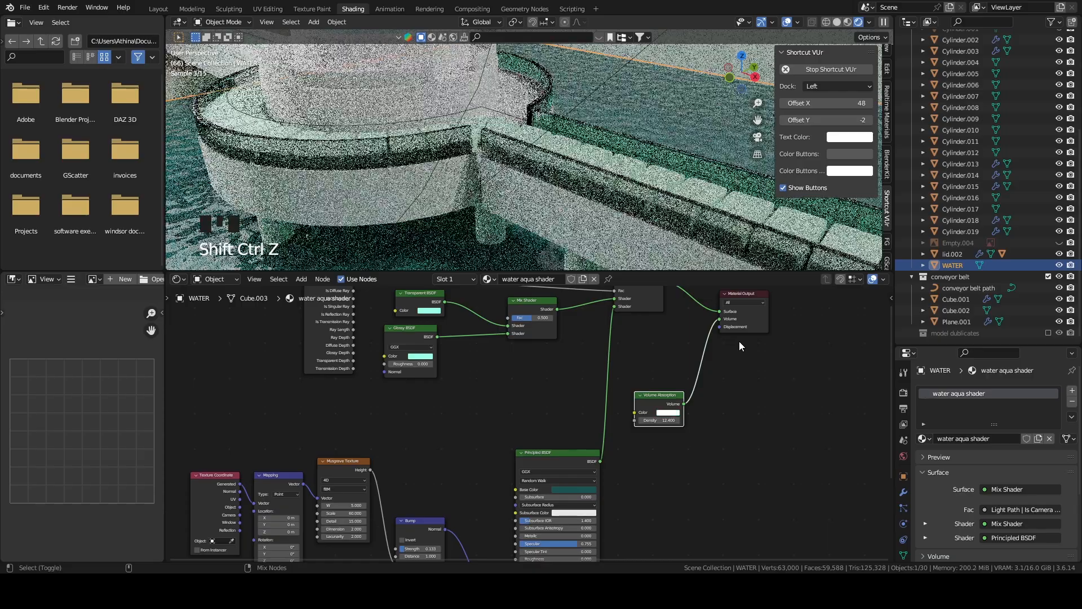
{"action": "key", "text": "ctrl+z"}
Disconnect the Volume Absorption node from the Material Output and return to the Layout workspace.
{"action": "left_click_drag", "start_coordinate": [719, 319], "coordinate": [698, 344]}
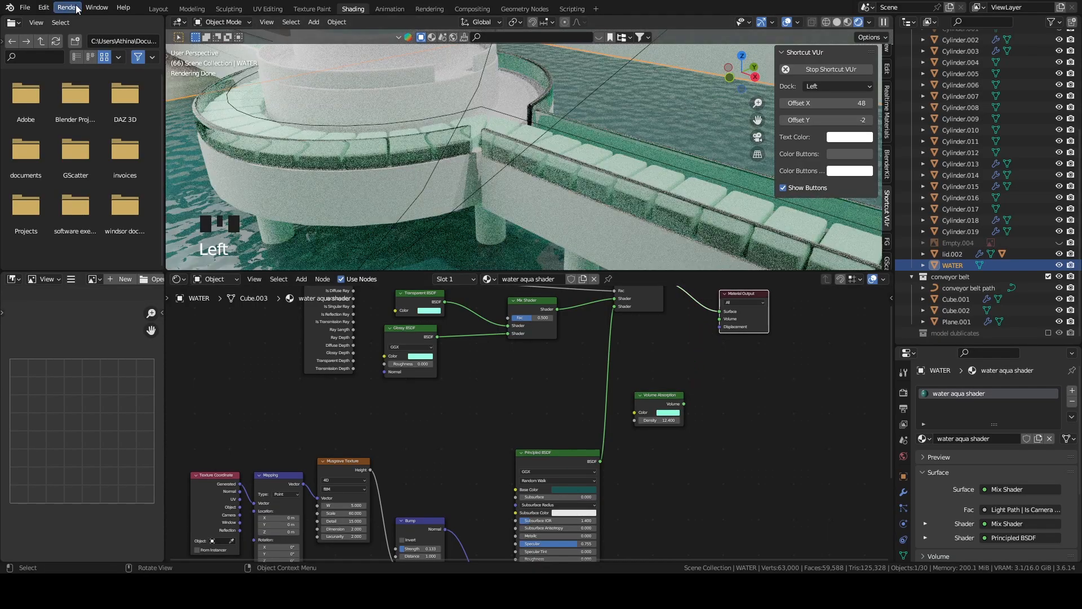
{"action": "left_click", "coordinate": [157, 9]}
Check which material is assigned to the platform's front curved fence and the straight conveyor fences on its right-hand side.
{"action": "mouse_move", "coordinate": [529, 293]}
{"action": "middle_mouse_down"}
{"action": "mouse_move", "coordinate": [529, 257]}
{"action": "mouse_move", "coordinate": [364, 270]}
{"action": "mouse_move", "coordinate": [565, 272]}
{"action": "mouse_move", "coordinate": [583, 263]}
{"action": "mouse_move", "coordinate": [715, 282]}
{"action": "middle_mouse_up"}
{"action": "scroll", "coordinate": [529, 257], "scroll_direction": "up", "scroll_amount": 6}
{"action": "left_click", "coordinate": [725, 268]}
{"action": "left_click", "coordinate": [571, 367]}
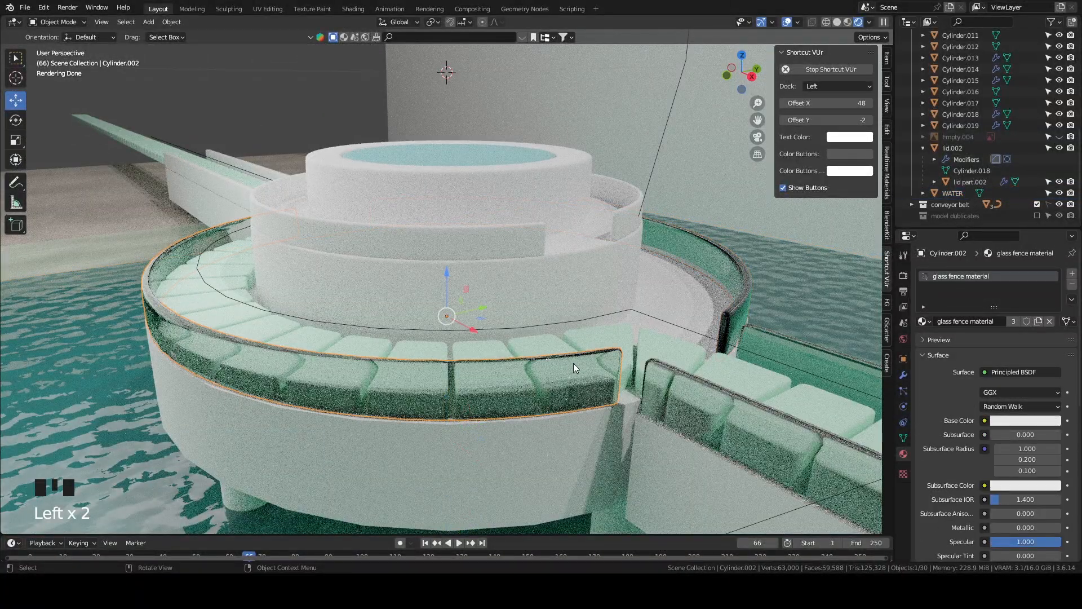
{"action": "left_click", "coordinate": [688, 386]}
{"action": "left_click", "coordinate": [742, 342]}
{"action": "middle_click_drag", "start_coordinate": [742, 342], "coordinate": [676, 339]}
{"action": "scroll", "coordinate": [648, 338], "scroll_direction": "down", "scroll_amount": 2}
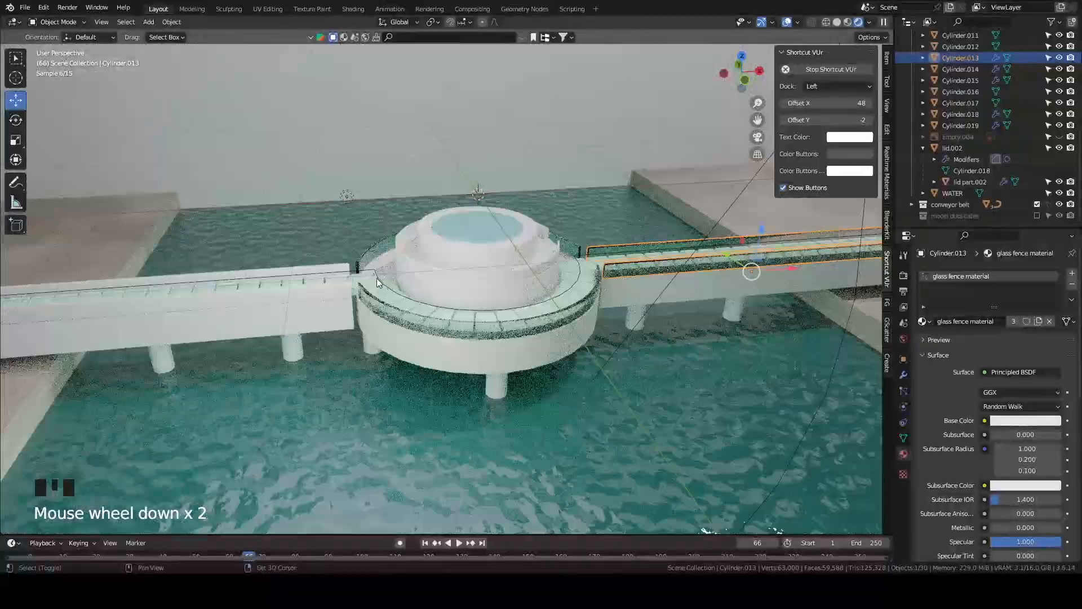
Assign the glass fence material to the straight conveyor fences on the platform's left-hand side.
{"action": "scroll", "coordinate": [620, 340], "scroll_direction": "up", "scroll_amount": 3}
{"action": "left_click", "coordinate": [608, 343]}
{"action": "left_click", "coordinate": [924, 321]}
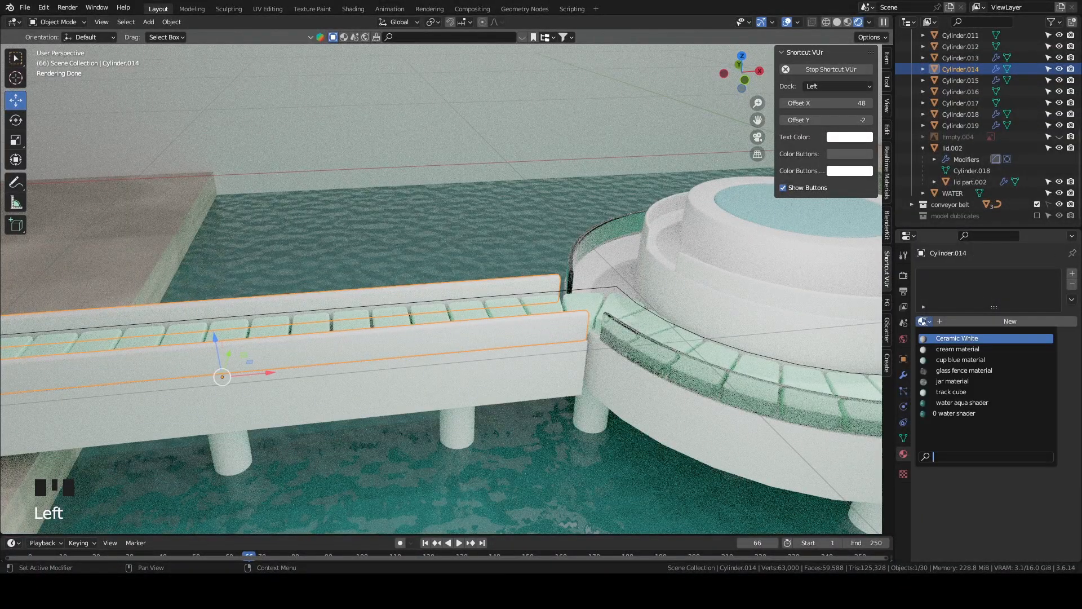
{"action": "type", "text": "GLASS"}
{"action": "left_click", "coordinate": [958, 338]}
{"action": "middle_click_drag", "start_coordinate": [507, 315], "coordinate": [458, 317]}
{"action": "scroll", "coordinate": [473, 299], "scroll_direction": "down", "scroll_amount": 3}
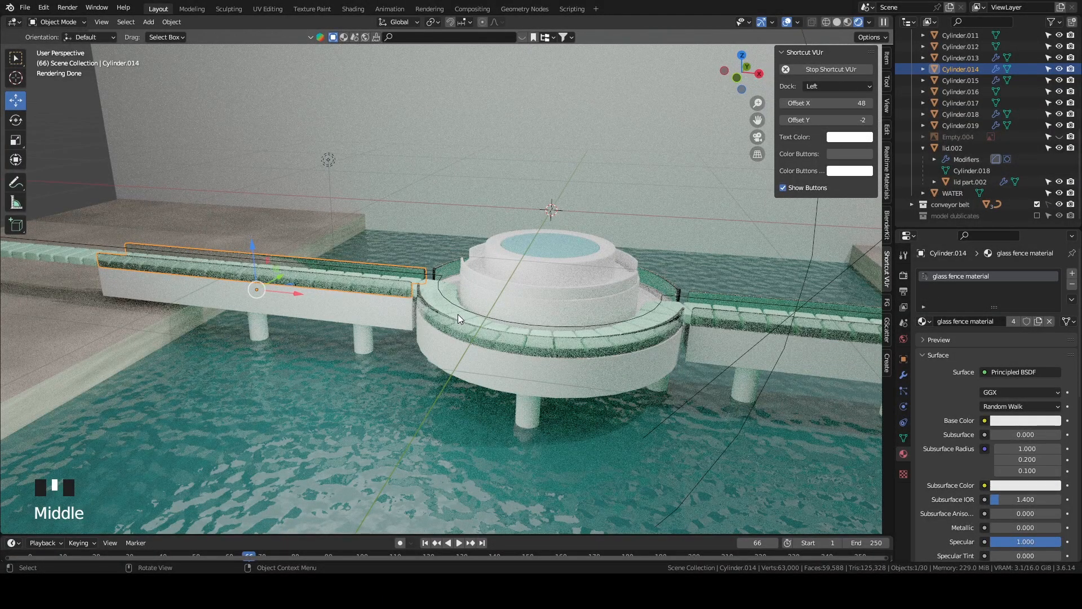
{"action": "mouse_move", "coordinate": [458, 314]}
{"action": "middle_mouse_down"}
{"action": "mouse_move", "coordinate": [572, 384]}
{"action": "mouse_move", "coordinate": [487, 349]}
{"action": "mouse_move", "coordinate": [532, 326]}
{"action": "mouse_move", "coordinate": [452, 323]}
{"action": "middle_mouse_up"}
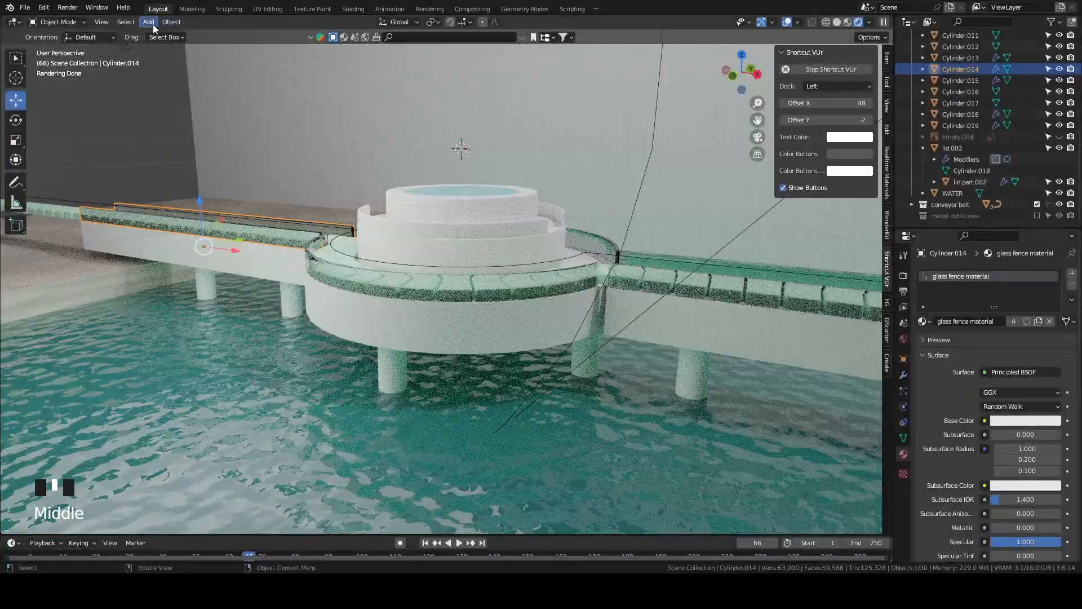
Clear the selection and assign the glass fence material to the front curved fence of the platform's upper tier.
{"action": "left_click", "coordinate": [127, 22]}
{"action": "left_click", "coordinate": [136, 51]}
{"action": "middle_click_drag", "start_coordinate": [269, 148], "coordinate": [381, 262]}
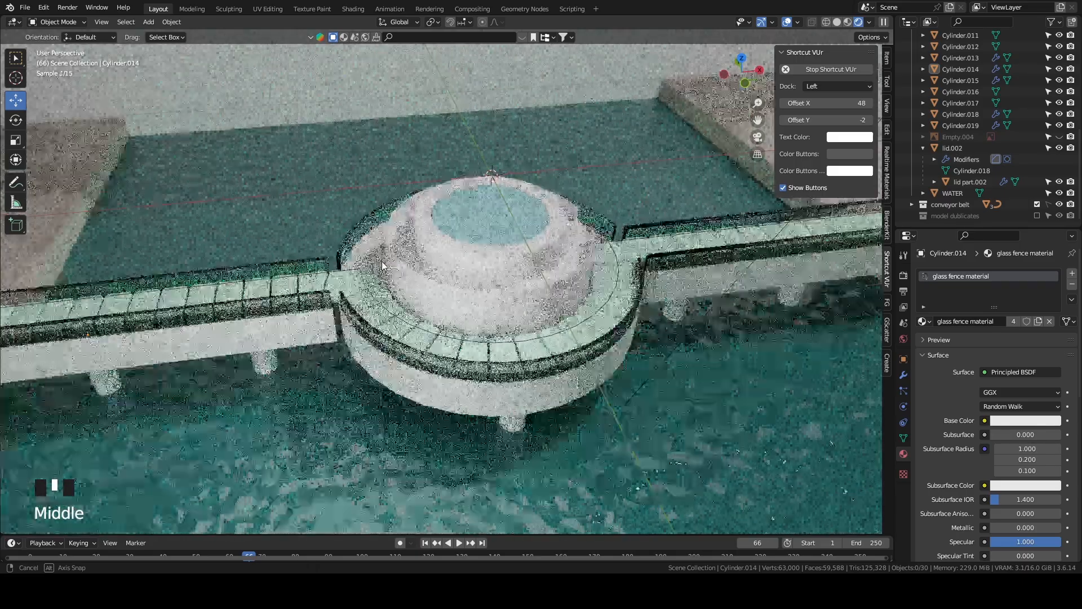
{"action": "left_click", "coordinate": [500, 289]}
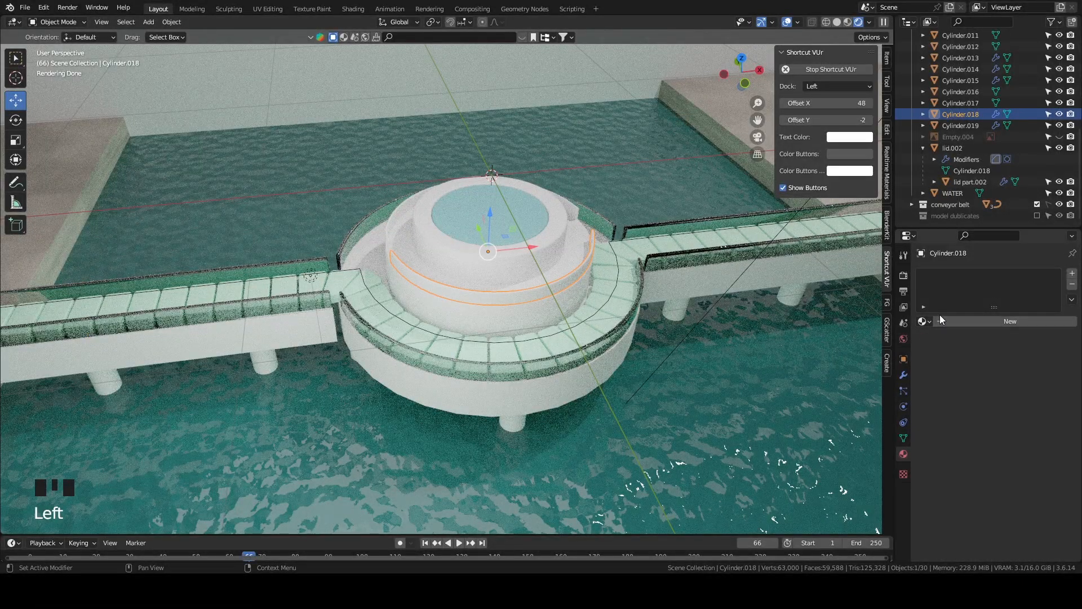
{"action": "left_click", "coordinate": [922, 320]}
{"action": "type", "text": "GLASS"}
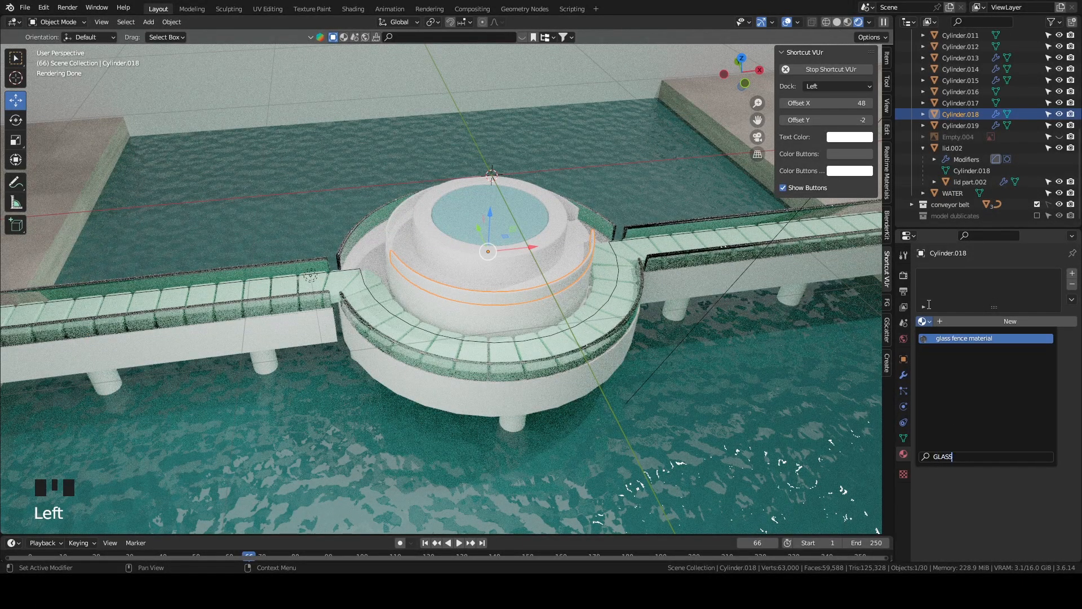
{"action": "left_click", "coordinate": [951, 342]}
Assign the glass fence material to the back curved fence of the platform's upper tier.
{"action": "scroll", "coordinate": [545, 185], "scroll_direction": "up", "scroll_amount": 2}
{"action": "middle_click_drag", "start_coordinate": [625, 192], "coordinate": [547, 203]}
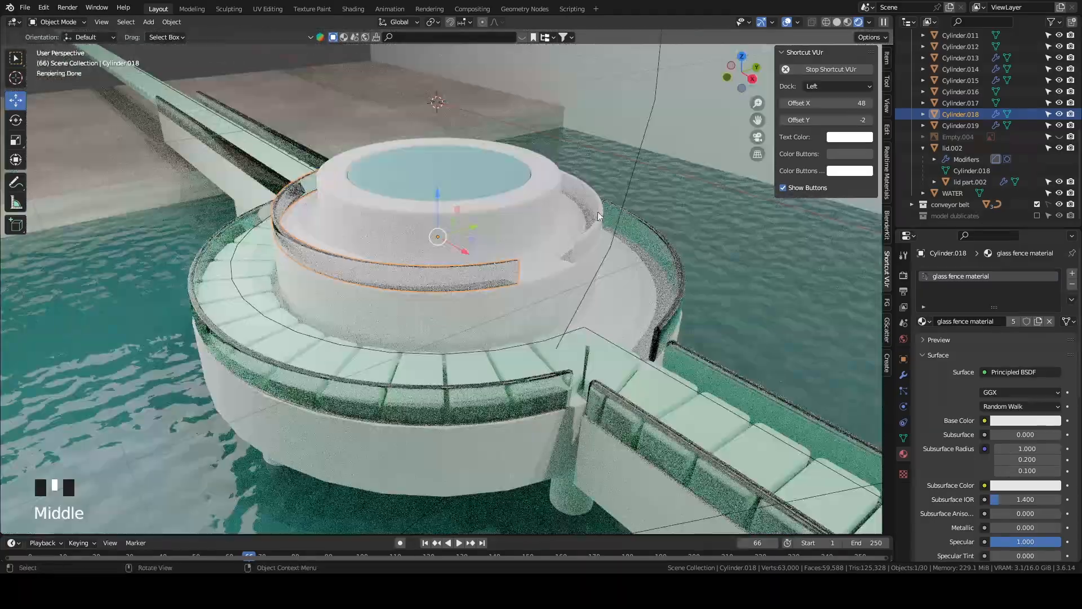
{"action": "left_click", "coordinate": [569, 276]}
{"action": "scroll", "coordinate": [682, 289], "scroll_direction": "up", "scroll_amount": 1}
{"action": "left_click", "coordinate": [641, 225]}
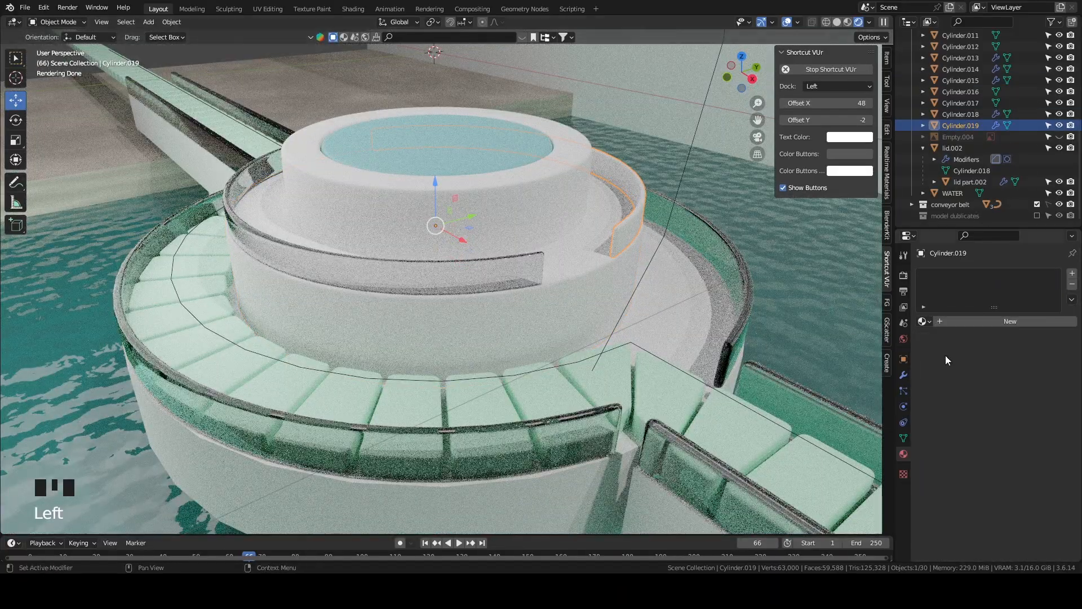
{"action": "left_click", "coordinate": [924, 324]}
{"action": "type", "text": "GLASS"}
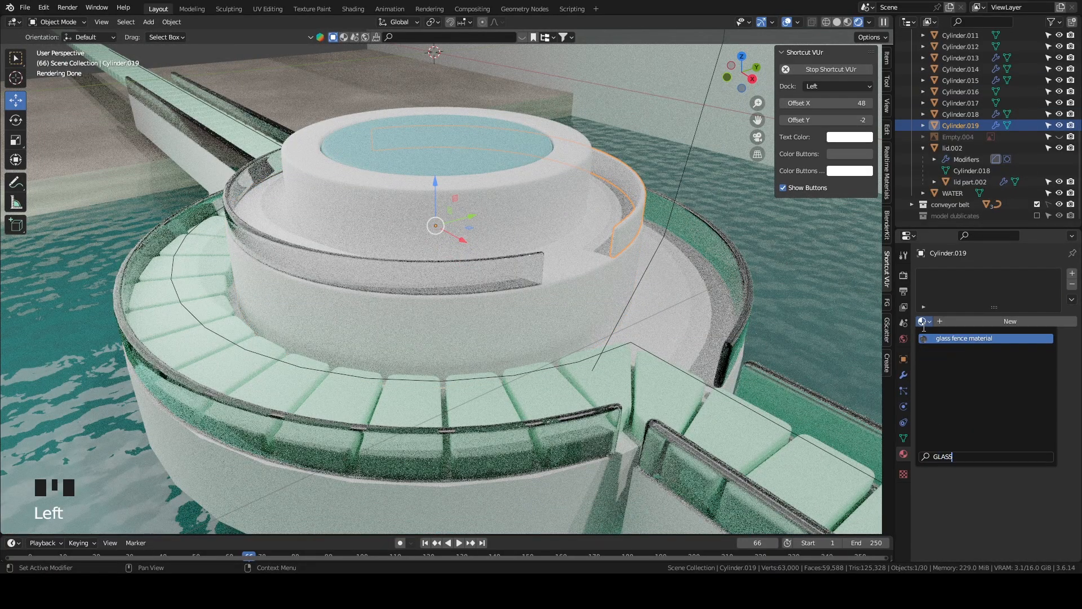
{"action": "left_click", "coordinate": [944, 339]}
Try an IOR of 3.150 for the glass fence material via the front curved fence and examine the fences up close.
{"action": "middle_click_drag", "start_coordinate": [482, 304], "coordinate": [570, 243]}
{"action": "scroll", "coordinate": [559, 247], "scroll_direction": "down", "scroll_amount": 3}
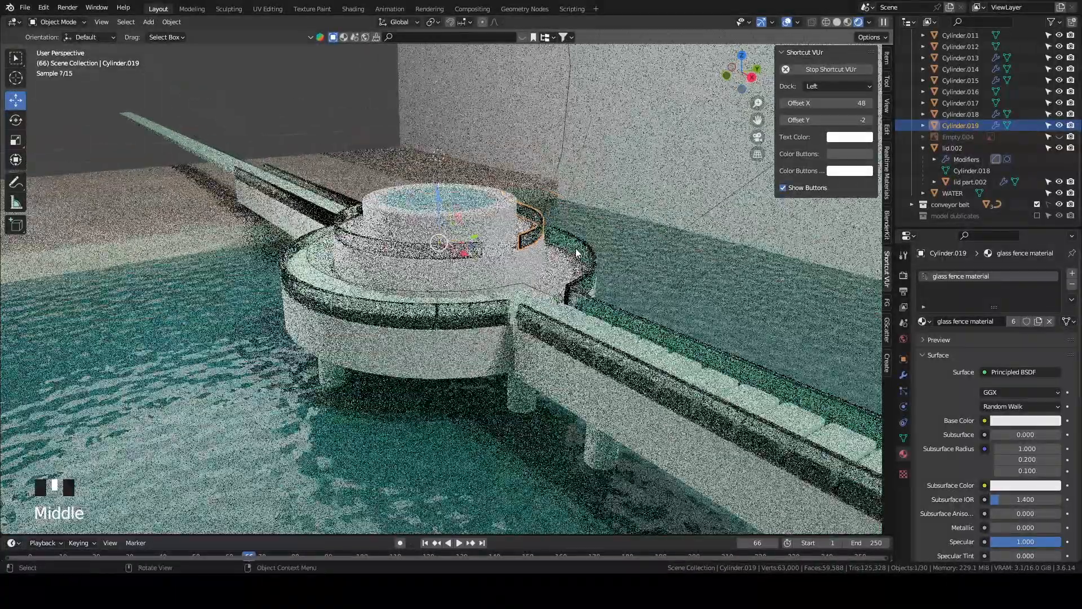
{"action": "scroll", "coordinate": [569, 242], "scroll_direction": "up", "scroll_amount": 1}
{"action": "scroll", "coordinate": [955, 368], "scroll_direction": "down", "scroll_amount": 8}
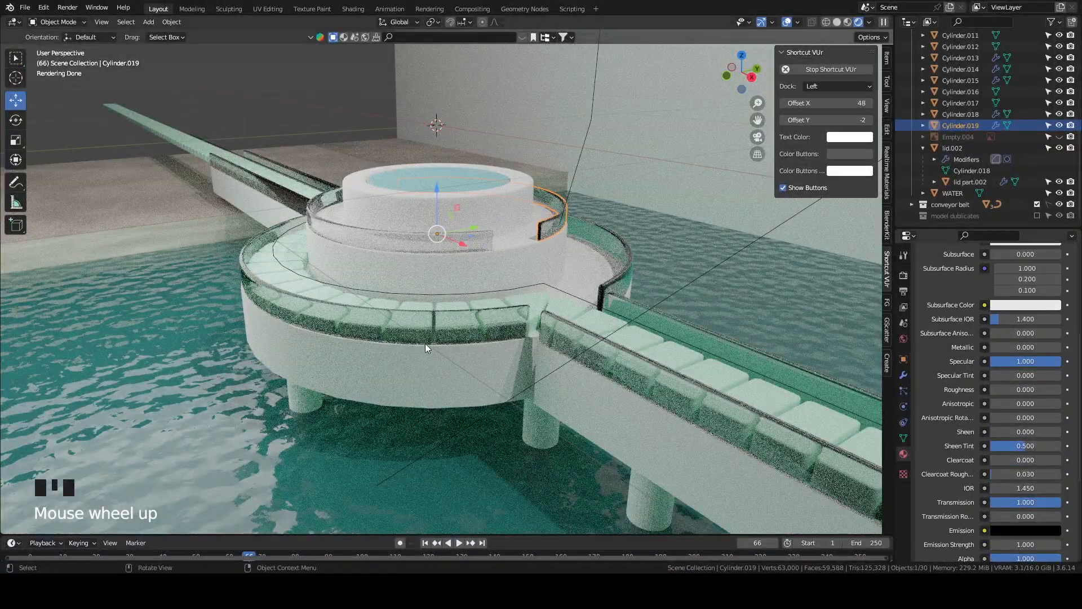
{"action": "left_click", "coordinate": [454, 322]}
{"action": "middle_click_drag", "start_coordinate": [453, 317], "coordinate": [496, 293]}
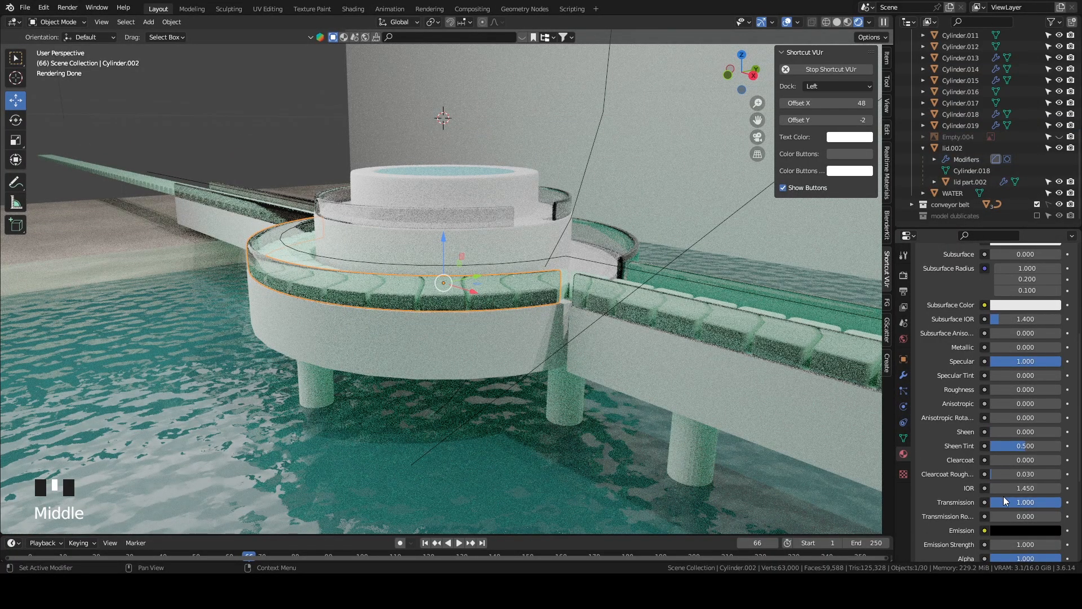
{"action": "left_click_drag", "start_coordinate": [1026, 488], "coordinate": [1065, 488]}
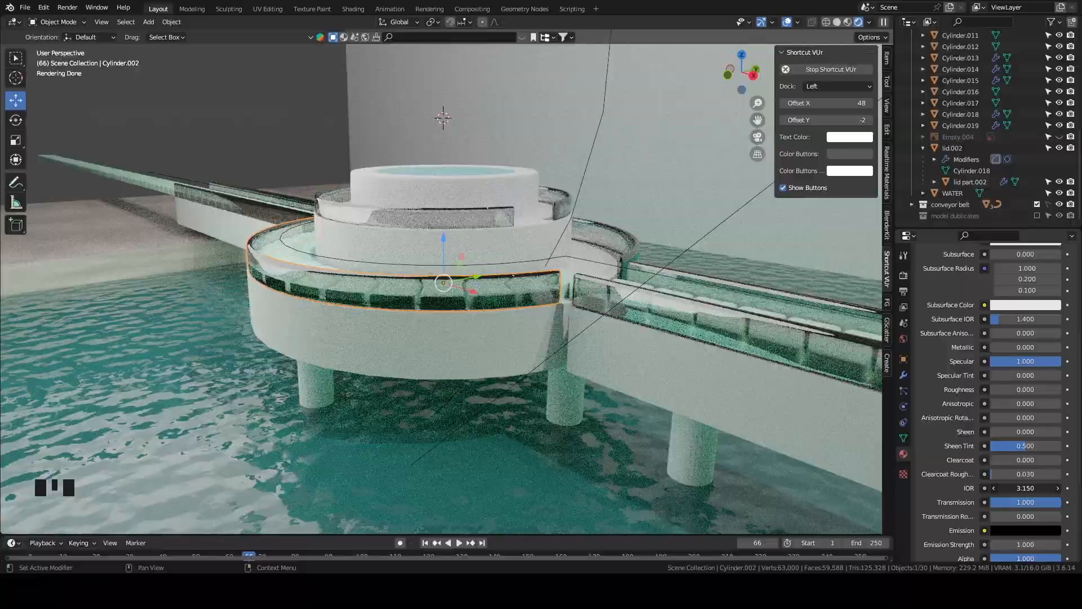
{"action": "middle_click", "coordinate": [536, 323]}
{"action": "scroll", "coordinate": [530, 315], "scroll_direction": "up", "scroll_amount": 3}
{"action": "scroll", "coordinate": [528, 311], "scroll_direction": "down", "scroll_amount": 1}
{"action": "middle_click_drag", "start_coordinate": [595, 335], "coordinate": [628, 352]}
{"action": "scroll", "coordinate": [628, 352], "scroll_direction": "down", "scroll_amount": 2}
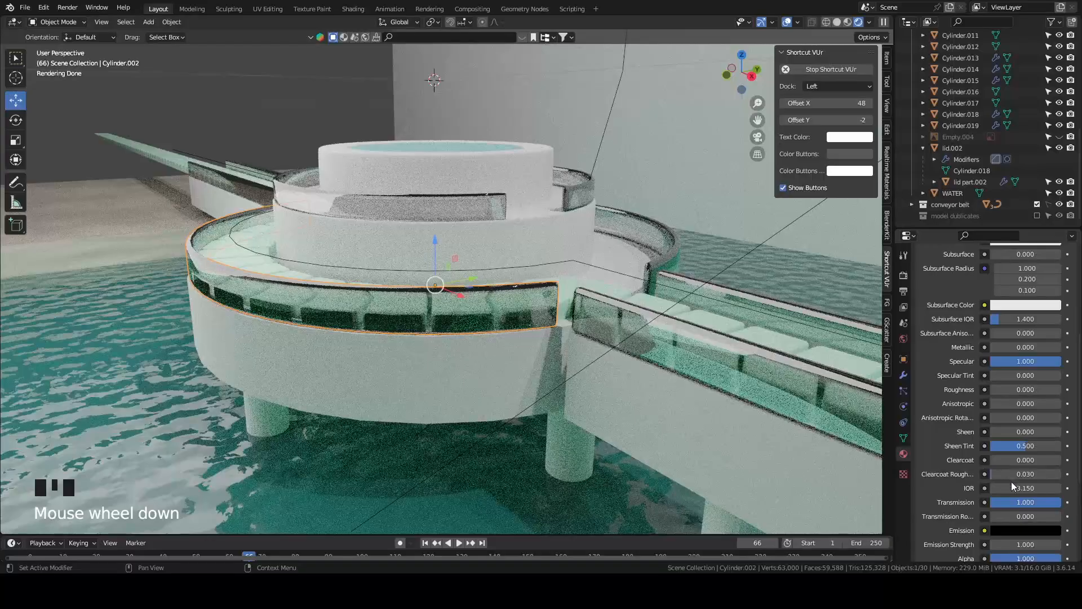
Try an IOR of 0.450 for the glass fence material and examine the platform fences.
{"action": "scroll", "coordinate": [1024, 473], "scroll_direction": "down", "scroll_amount": 3}
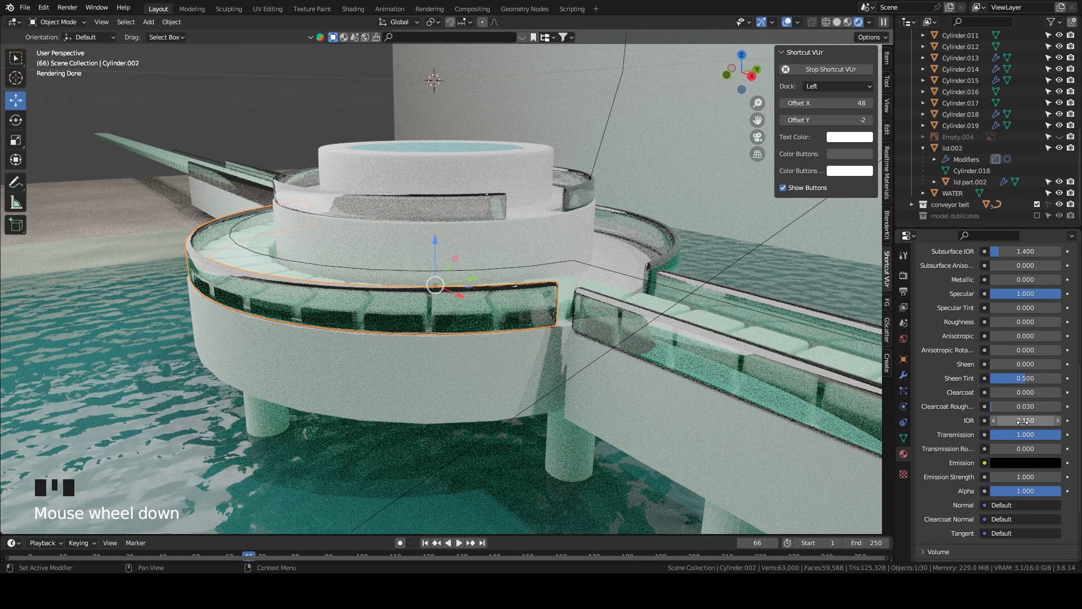
{"action": "left_click_drag", "start_coordinate": [1025, 421], "coordinate": [983, 421]}
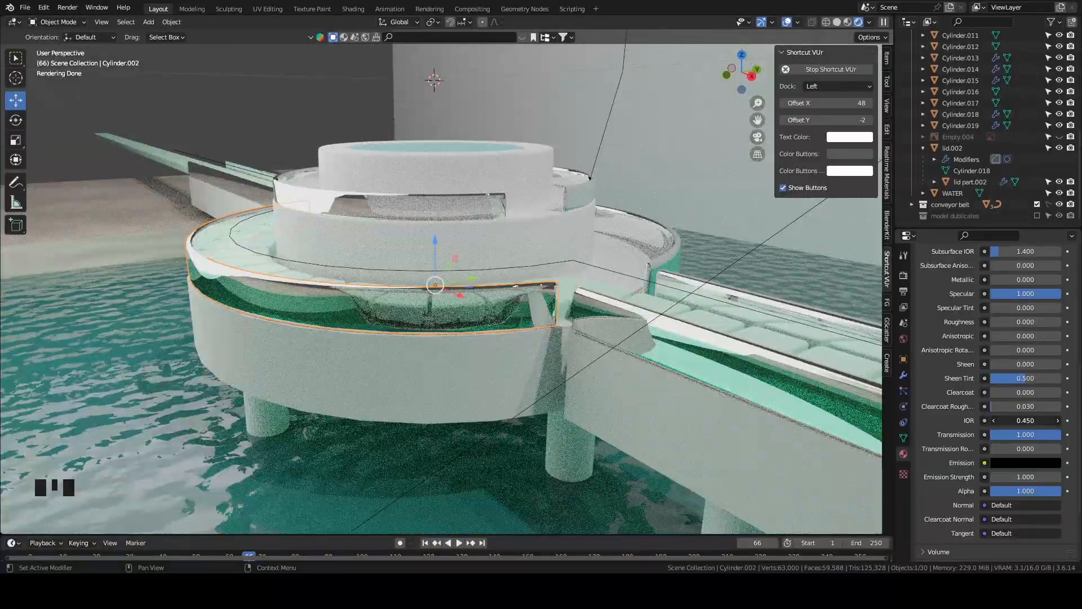
{"action": "mouse_move", "coordinate": [638, 323]}
{"action": "middle_mouse_down"}
{"action": "mouse_move", "coordinate": [691, 331]}
{"action": "mouse_move", "coordinate": [657, 326]}
{"action": "middle_mouse_up"}
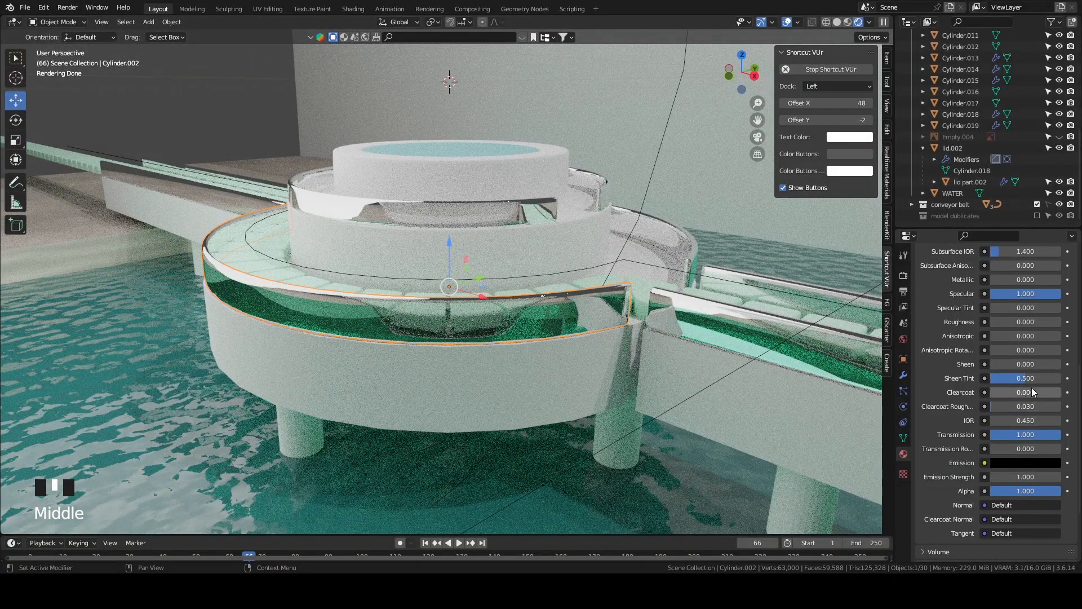
Set the glass fence material's IOR to 0.950 and examine the whole scene through the camera.
{"action": "left_click_drag", "start_coordinate": [1018, 420], "coordinate": [969, 419]}
{"action": "middle_click_drag", "start_coordinate": [641, 298], "coordinate": [725, 148]}
{"action": "left_click", "coordinate": [757, 137]}
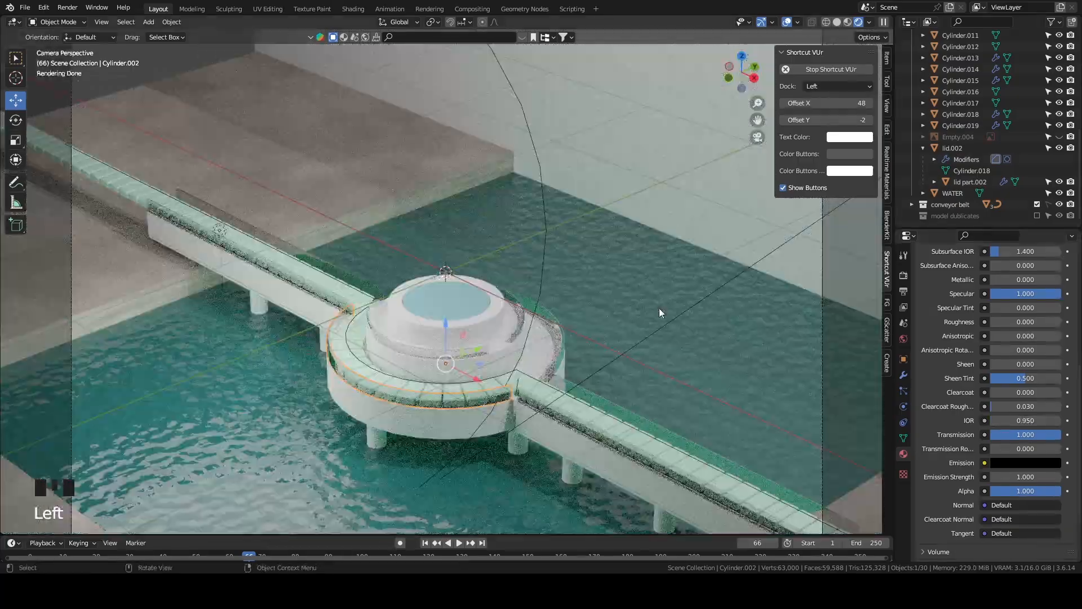
{"action": "scroll", "coordinate": [659, 307], "scroll_direction": "down", "scroll_amount": 5}
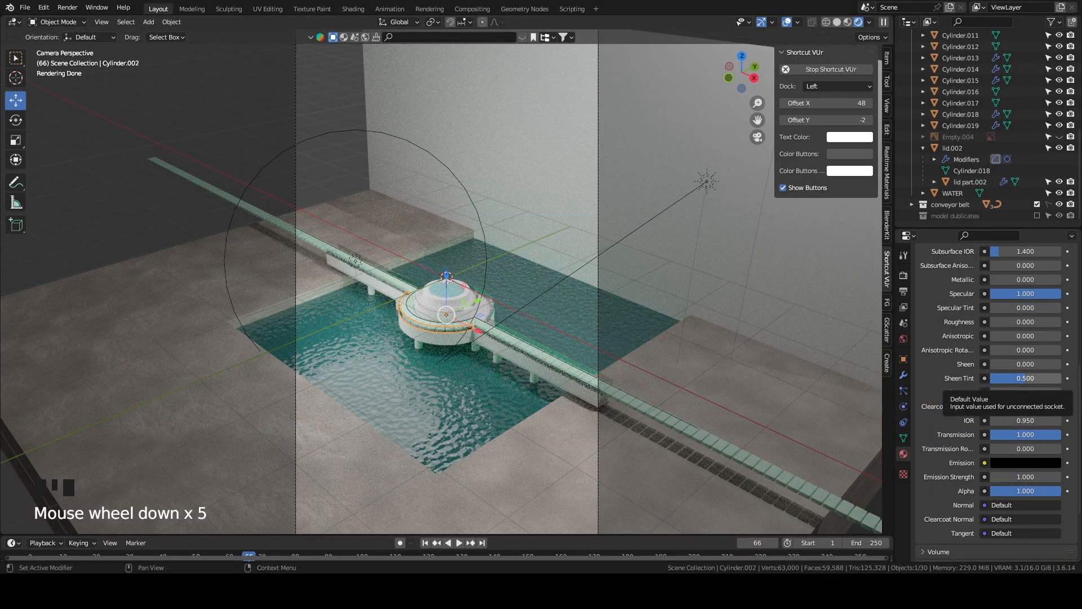
{"action": "scroll", "coordinate": [974, 97], "scroll_direction": "up", "scroll_amount": 5}
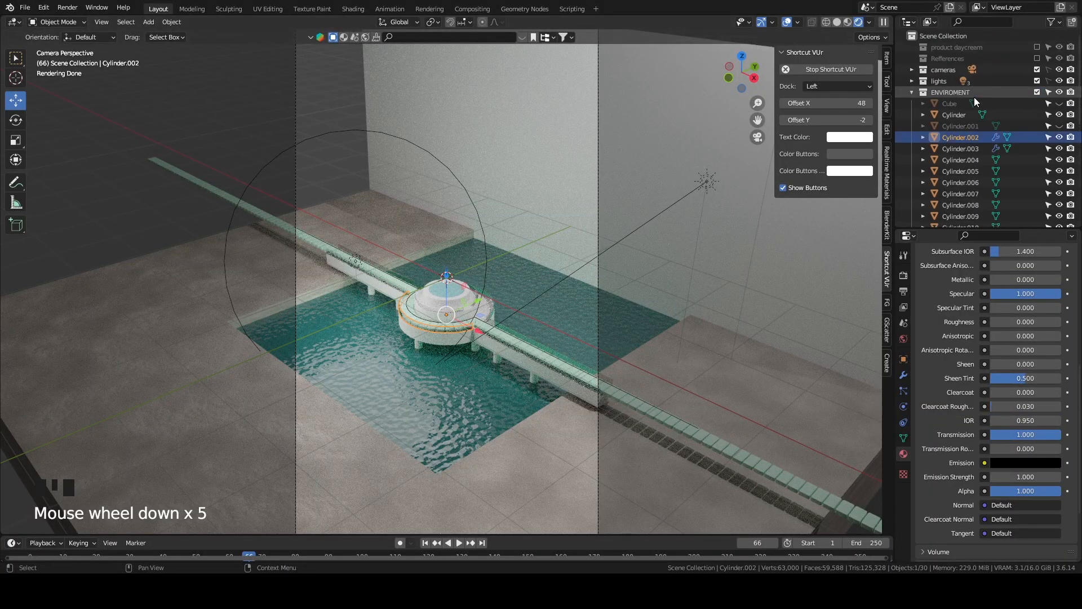
Select the scene camera and, with the camera locked to the view, reframe it closer and lower toward the central platform.
{"action": "left_click", "coordinate": [911, 69]}
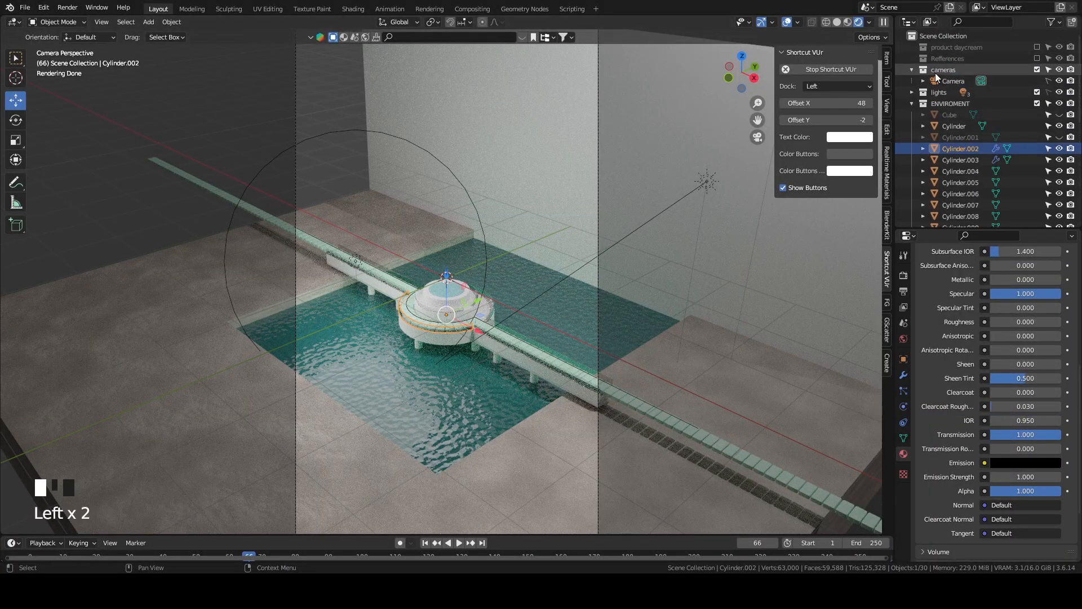
{"action": "left_click", "coordinate": [947, 80]}
{"action": "left_click", "coordinate": [887, 130]}
{"action": "left_click", "coordinate": [884, 120]}
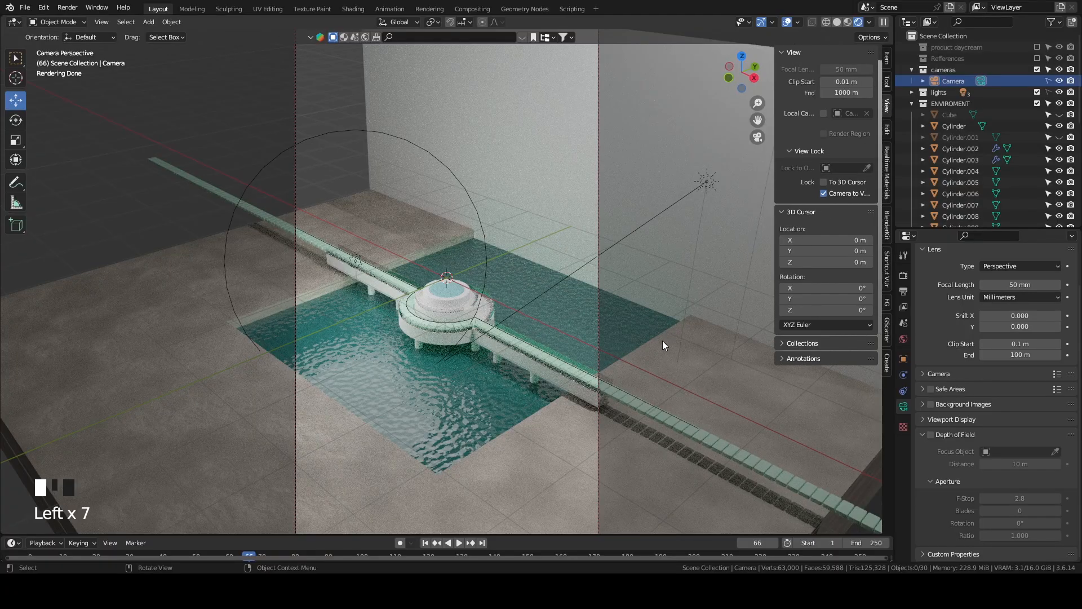
{"action": "scroll", "coordinate": [661, 341], "scroll_direction": "up", "scroll_amount": 5}
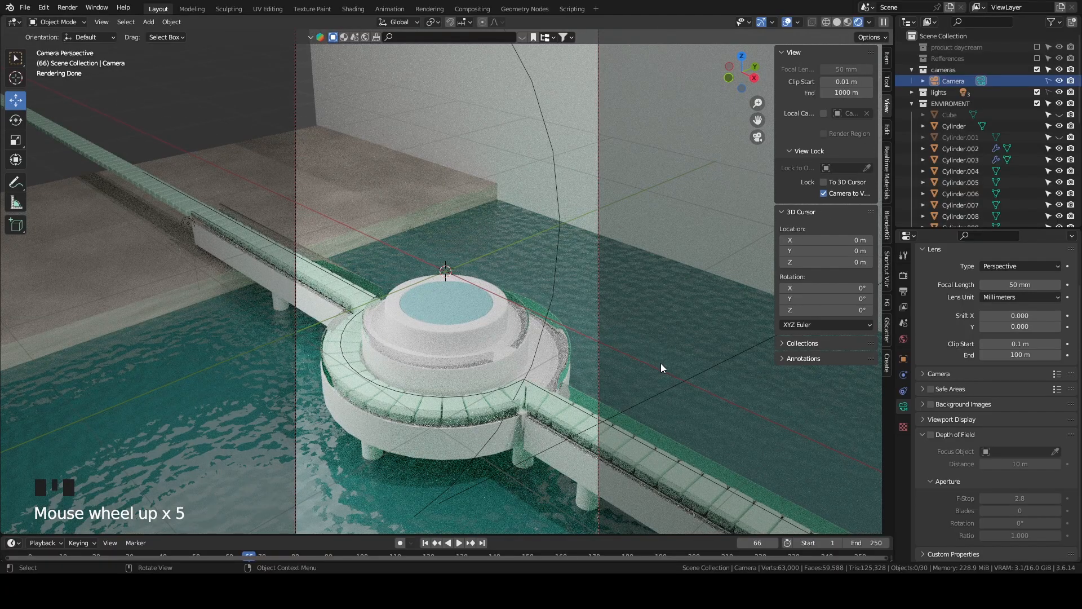
{"action": "middle_click_drag", "start_coordinate": [660, 363], "coordinate": [685, 353]}
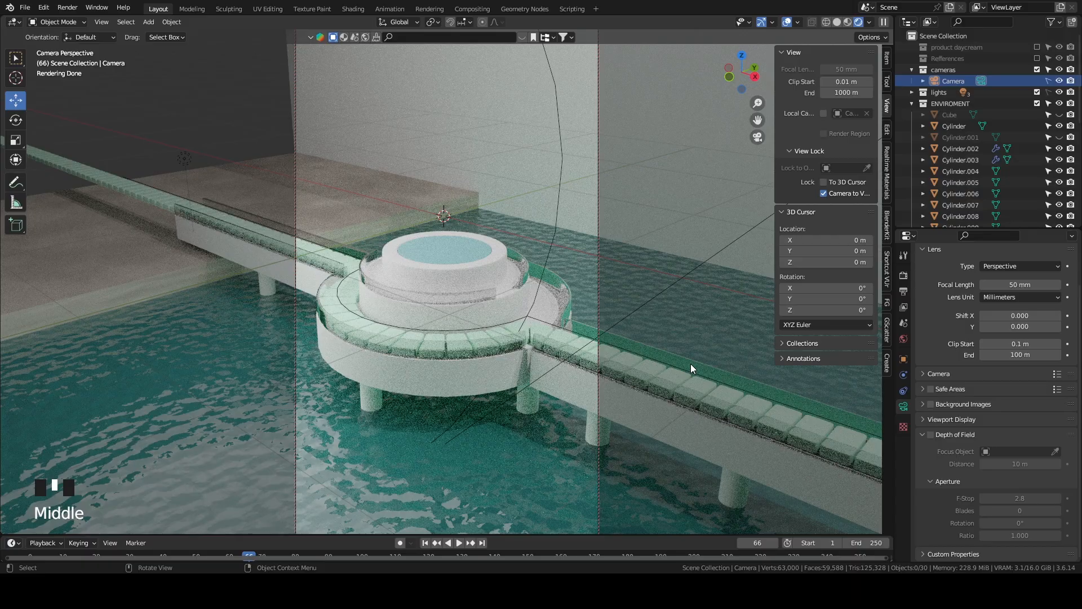
{"action": "scroll", "coordinate": [691, 363], "scroll_direction": "up", "scroll_amount": 3}
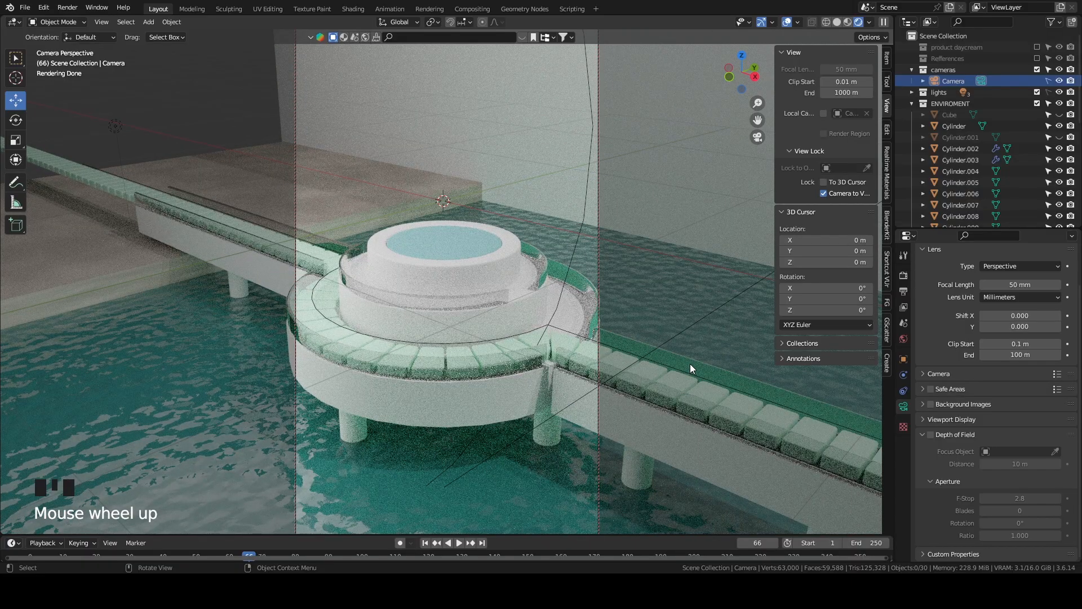
Check the camera framing with the view lock released, shift the camera vertically with the lock restored, and release the lock again.
{"action": "left_click", "coordinate": [828, 193]}
{"action": "scroll", "coordinate": [645, 299], "scroll_direction": "down", "scroll_amount": 4}
{"action": "scroll", "coordinate": [649, 303], "scroll_direction": "up", "scroll_amount": 2}
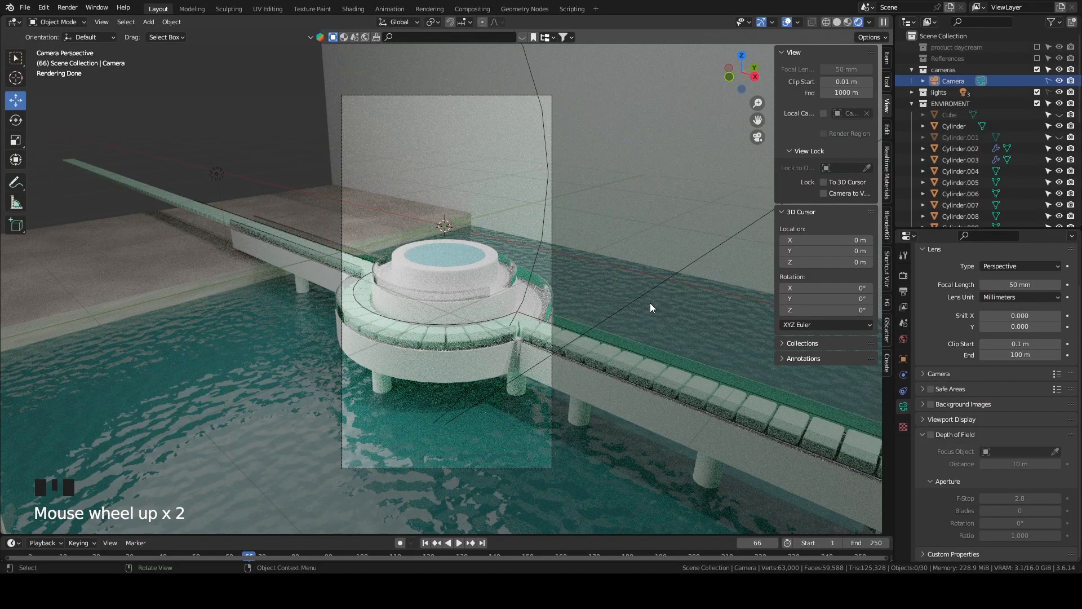
{"action": "left_click", "coordinate": [850, 193]}
{"action": "left_click", "coordinate": [980, 81]}
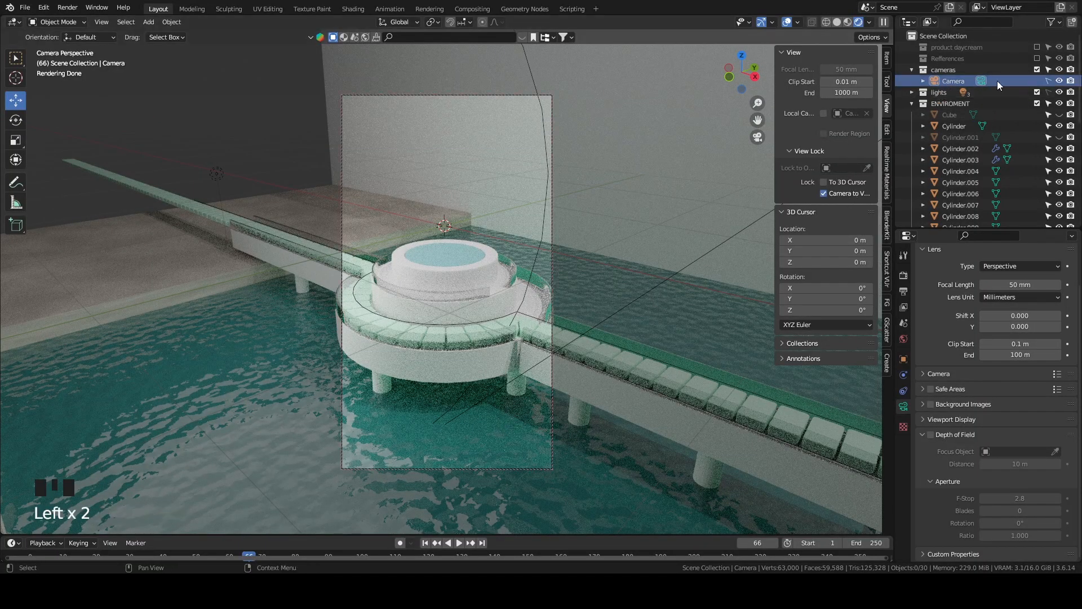
{"action": "left_click", "coordinate": [958, 81]}
{"action": "middle_click_drag", "start_coordinate": [681, 399], "coordinate": [682, 379], "text": "shift"}
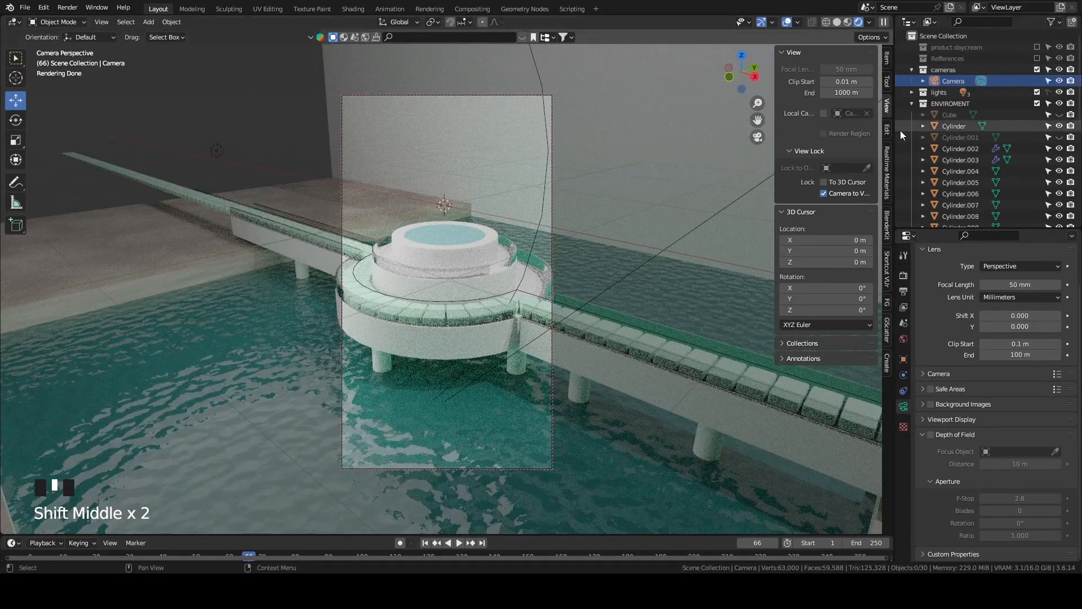
{"action": "left_click", "coordinate": [836, 194]}
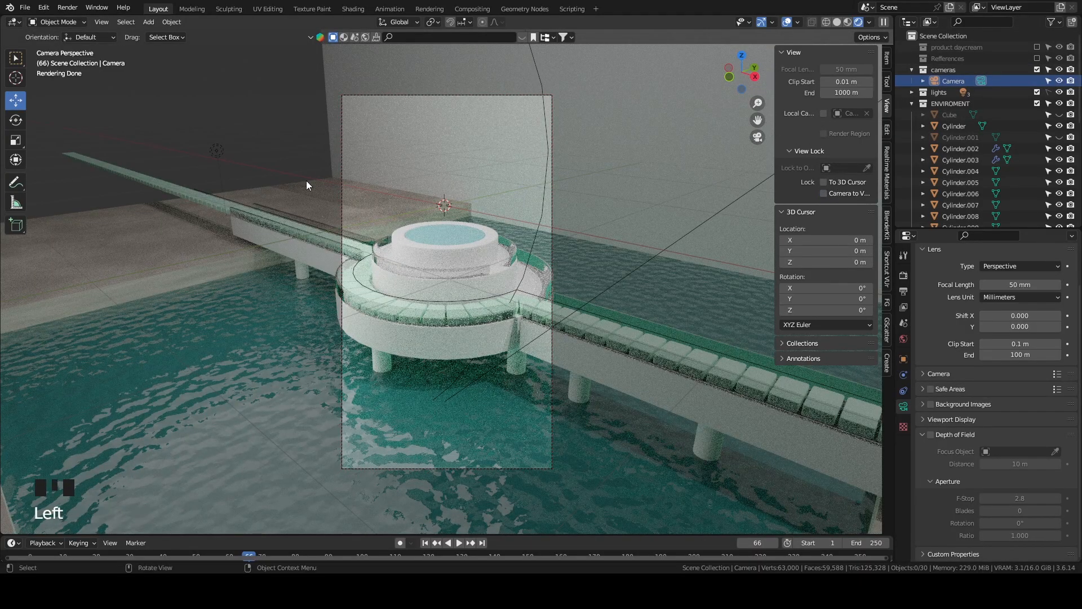
Try lowering the support pillar at the junction of platform and bridge by about 0.027 m along Z.
{"action": "middle_click_drag", "start_coordinate": [623, 325], "coordinate": [587, 391]}
{"action": "scroll", "coordinate": [602, 376], "scroll_direction": "up", "scroll_amount": 2}
{"action": "left_click", "coordinate": [591, 341]}
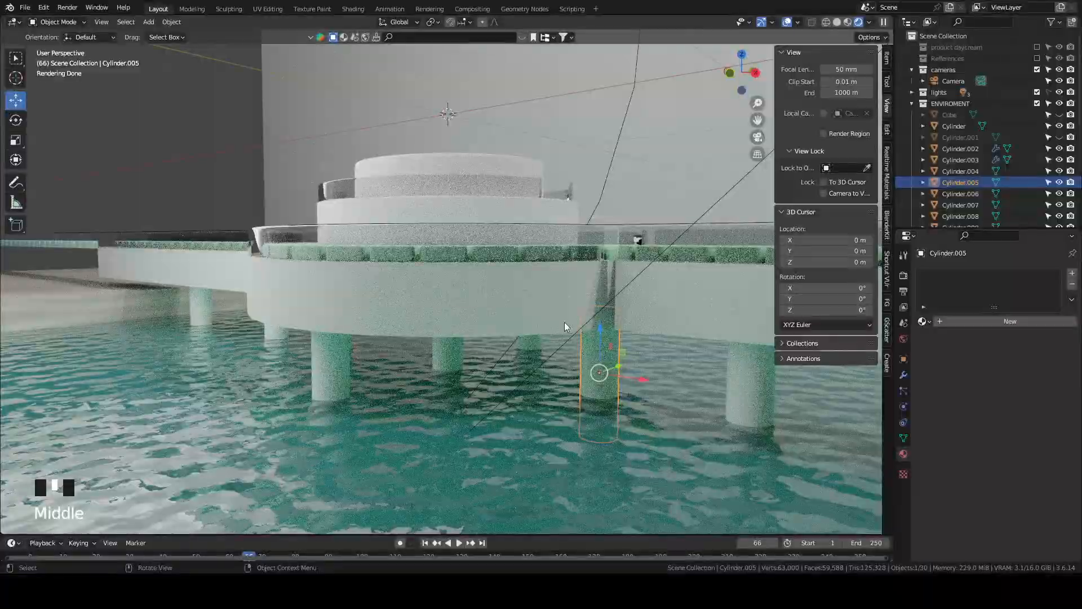
{"action": "mouse_move", "coordinate": [567, 313]}
{"action": "middle_mouse_down"}
{"action": "mouse_move", "coordinate": [563, 343]}
{"action": "mouse_move", "coordinate": [587, 407]}
{"action": "mouse_move", "coordinate": [560, 350]}
{"action": "mouse_move", "coordinate": [586, 228]}
{"action": "mouse_move", "coordinate": [604, 214]}
{"action": "mouse_move", "coordinate": [564, 230]}
{"action": "mouse_move", "coordinate": [385, 228]}
{"action": "mouse_move", "coordinate": [634, 289]}
{"action": "mouse_move", "coordinate": [563, 227]}
{"action": "mouse_move", "coordinate": [568, 214]}
{"action": "middle_mouse_up"}
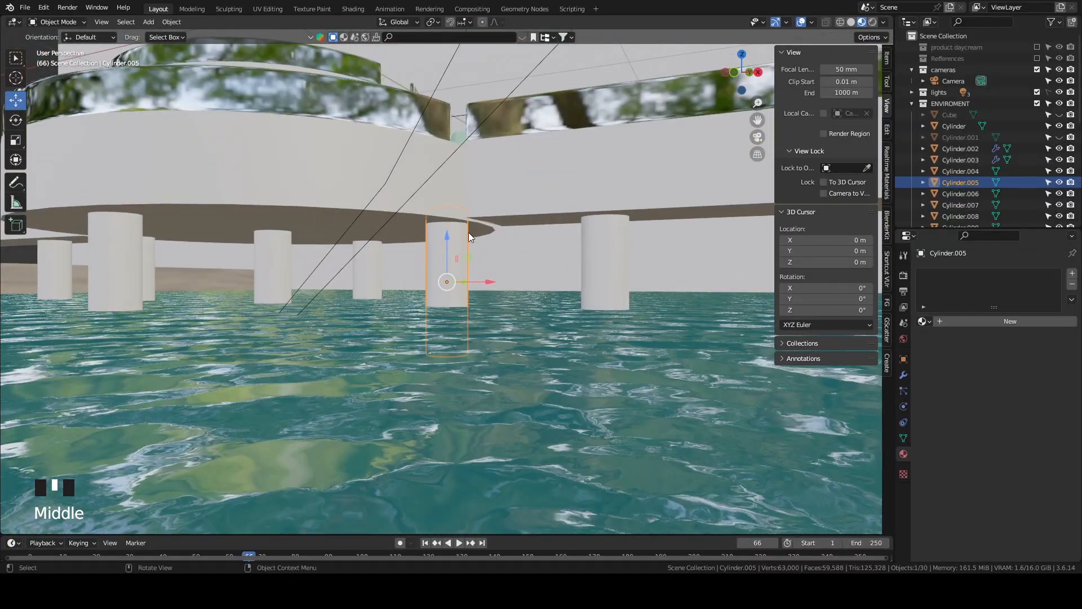
{"action": "left_click", "coordinate": [872, 21]}
{"action": "middle_click_drag", "start_coordinate": [481, 248], "coordinate": [502, 267]}
{"action": "scroll", "coordinate": [514, 238], "scroll_direction": "up", "scroll_amount": 5}
{"action": "left_click_drag", "start_coordinate": [448, 239], "coordinate": [449, 257]}
{"action": "middle_click_drag", "start_coordinate": [515, 249], "coordinate": [561, 289]}
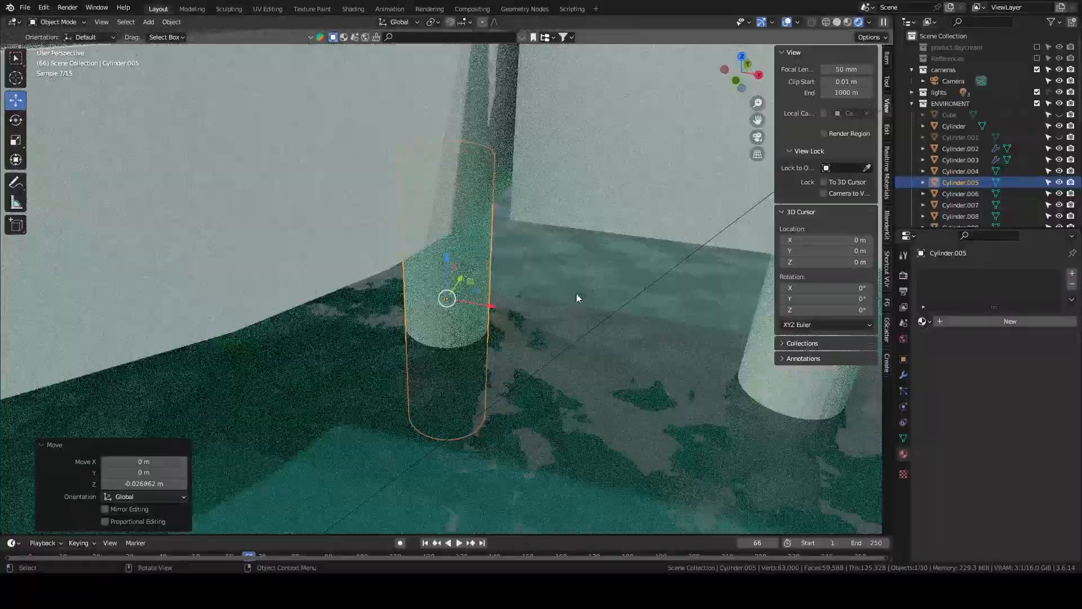
{"action": "key", "text": "ctrl+z"}
Clear the selection and examine the pillars, platform and pool water from several angles.
{"action": "left_click", "coordinate": [126, 22]}
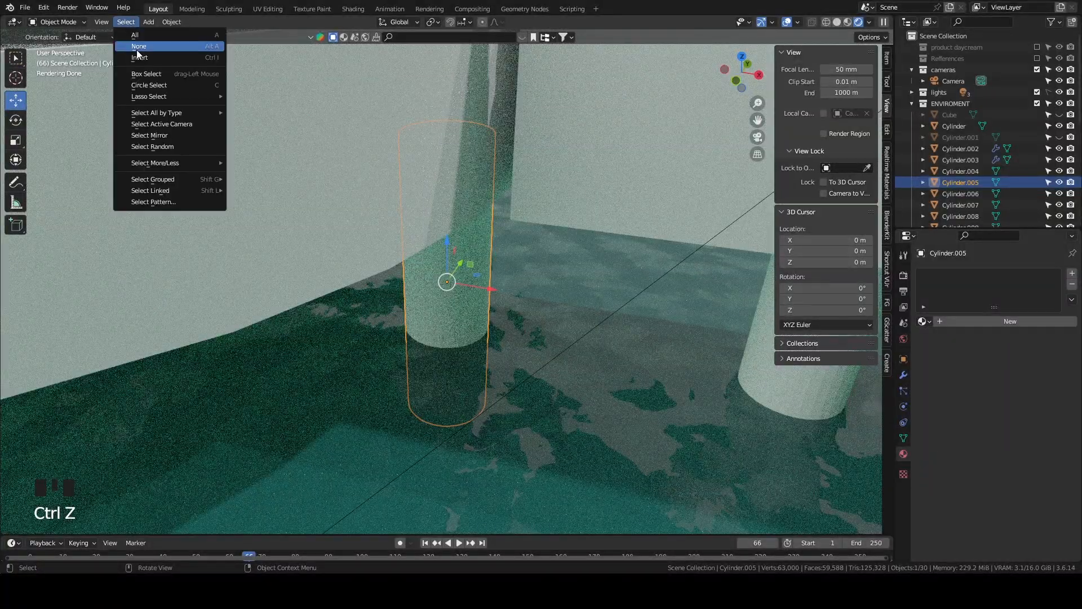
{"action": "left_click", "coordinate": [136, 61]}
{"action": "scroll", "coordinate": [499, 222], "scroll_direction": "down", "scroll_amount": 6}
{"action": "mouse_move", "coordinate": [580, 230]}
{"action": "middle_mouse_down"}
{"action": "mouse_move", "coordinate": [526, 208]}
{"action": "mouse_move", "coordinate": [444, 203]}
{"action": "mouse_move", "coordinate": [497, 247]}
{"action": "mouse_move", "coordinate": [491, 271]}
{"action": "mouse_move", "coordinate": [633, 261]}
{"action": "mouse_move", "coordinate": [541, 276]}
{"action": "mouse_move", "coordinate": [412, 242]}
{"action": "mouse_move", "coordinate": [630, 259]}
{"action": "mouse_move", "coordinate": [530, 229]}
{"action": "mouse_move", "coordinate": [575, 228]}
{"action": "middle_mouse_up"}
{"action": "scroll", "coordinate": [526, 208], "scroll_direction": "up", "scroll_amount": 4}
{"action": "scroll", "coordinate": [594, 282], "scroll_direction": "down", "scroll_amount": 4}
{"action": "scroll", "coordinate": [630, 259], "scroll_direction": "down", "scroll_amount": 5}
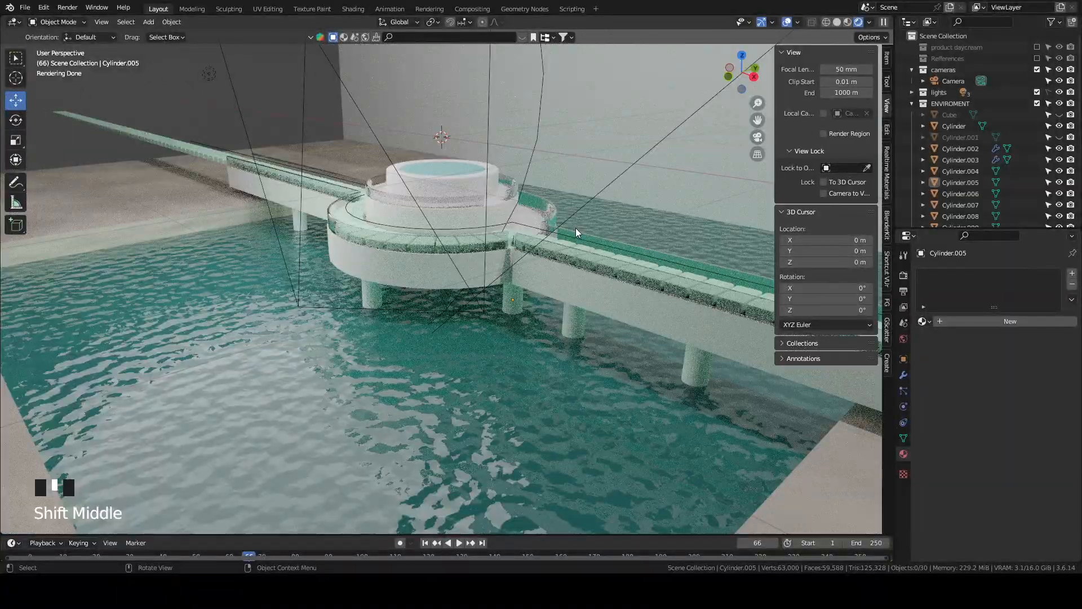
{"action": "middle_click_drag", "start_coordinate": [483, 202], "coordinate": [498, 221]}
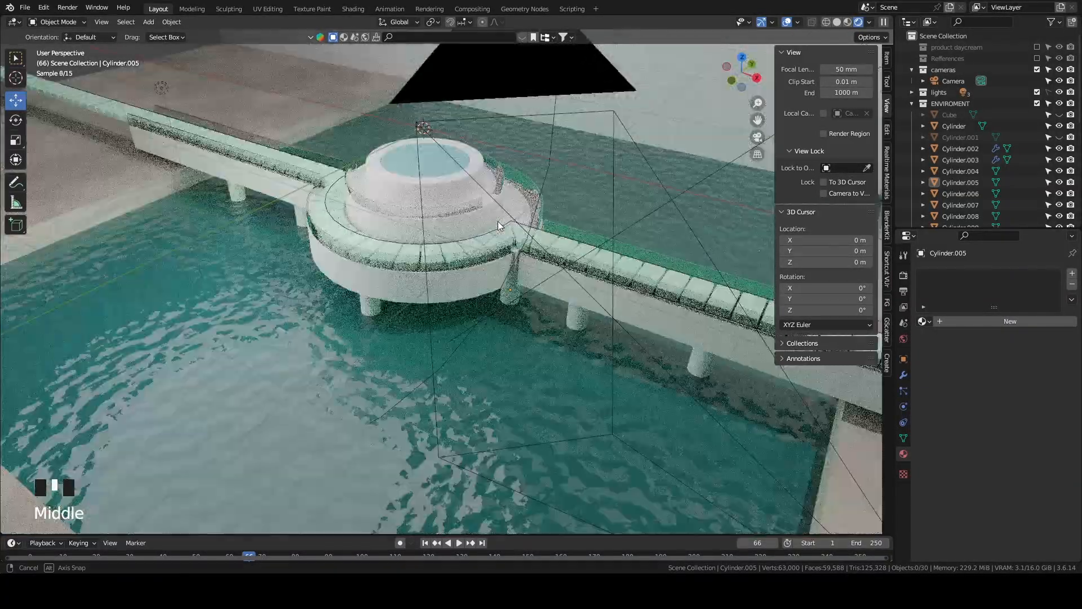
{"action": "middle_click_drag", "start_coordinate": [532, 261], "coordinate": [542, 236]}
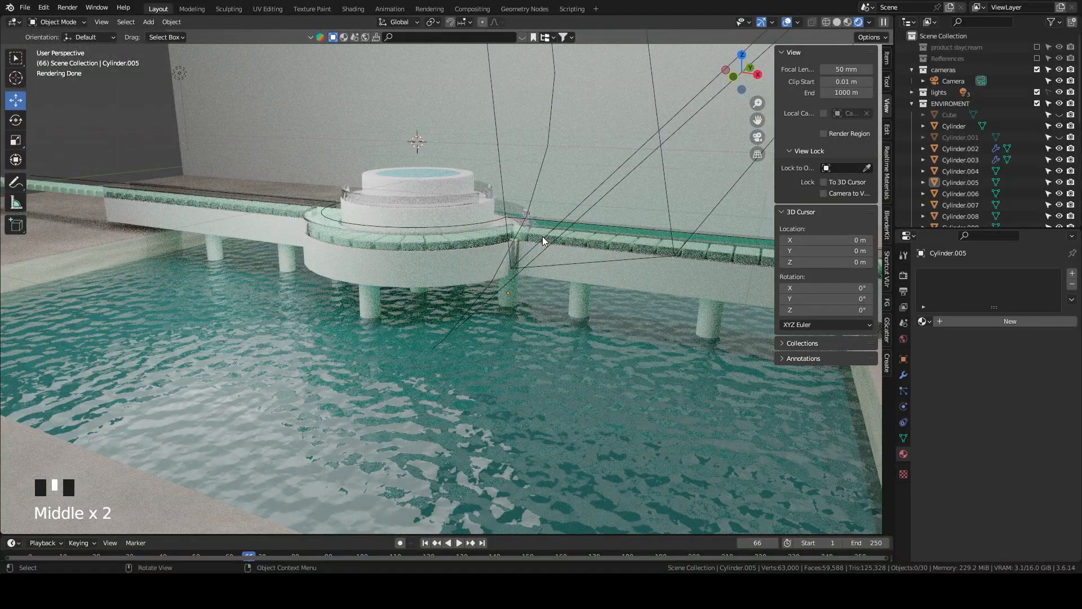
Examine the platform through the scene camera and inspect its conveyor belt and glass fences up close.
{"action": "left_click", "coordinate": [757, 137]}
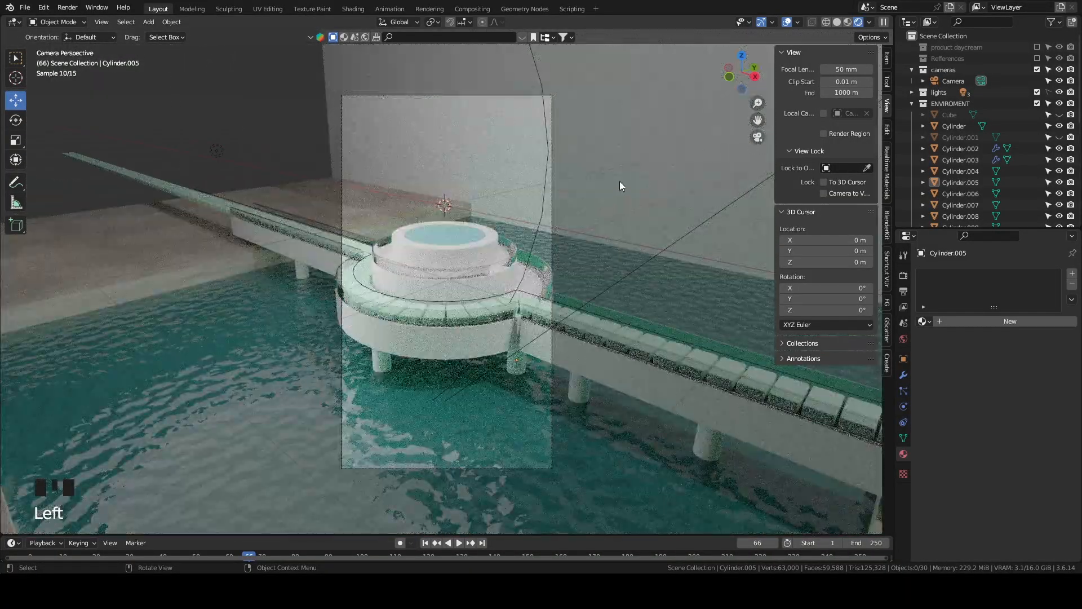
{"action": "scroll", "coordinate": [616, 185], "scroll_direction": "up", "scroll_amount": 2}
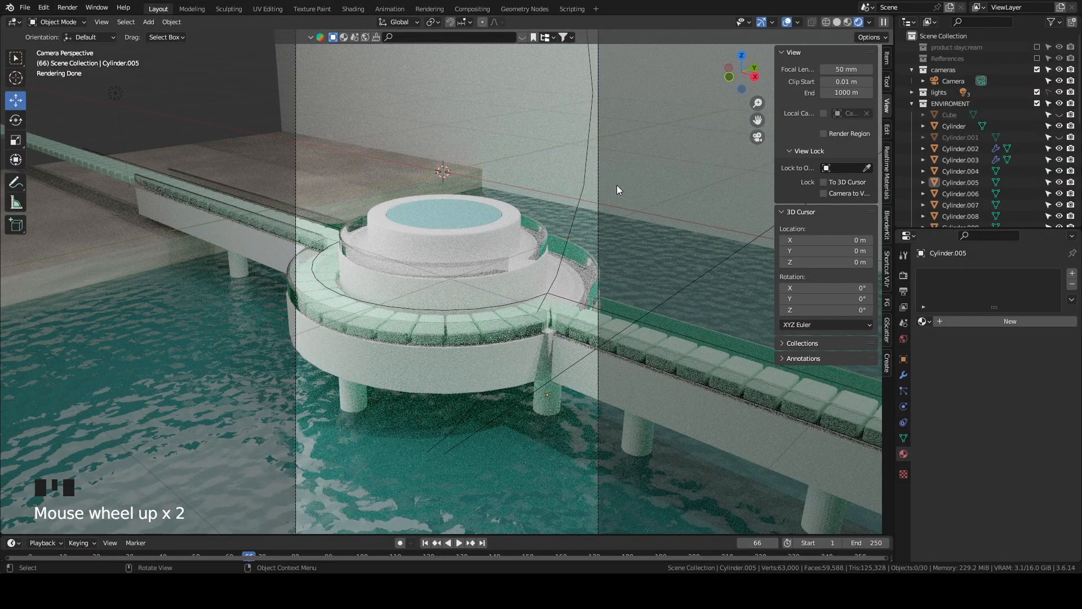
{"action": "scroll", "coordinate": [617, 185], "scroll_direction": "down", "scroll_amount": 1}
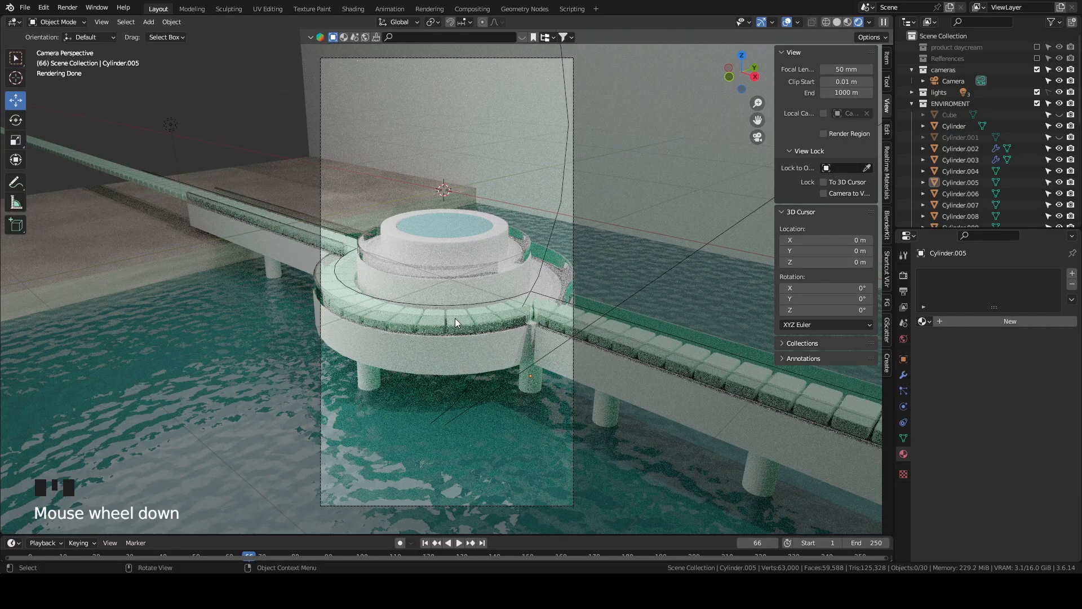
{"action": "scroll", "coordinate": [454, 319], "scroll_direction": "up", "scroll_amount": 2}
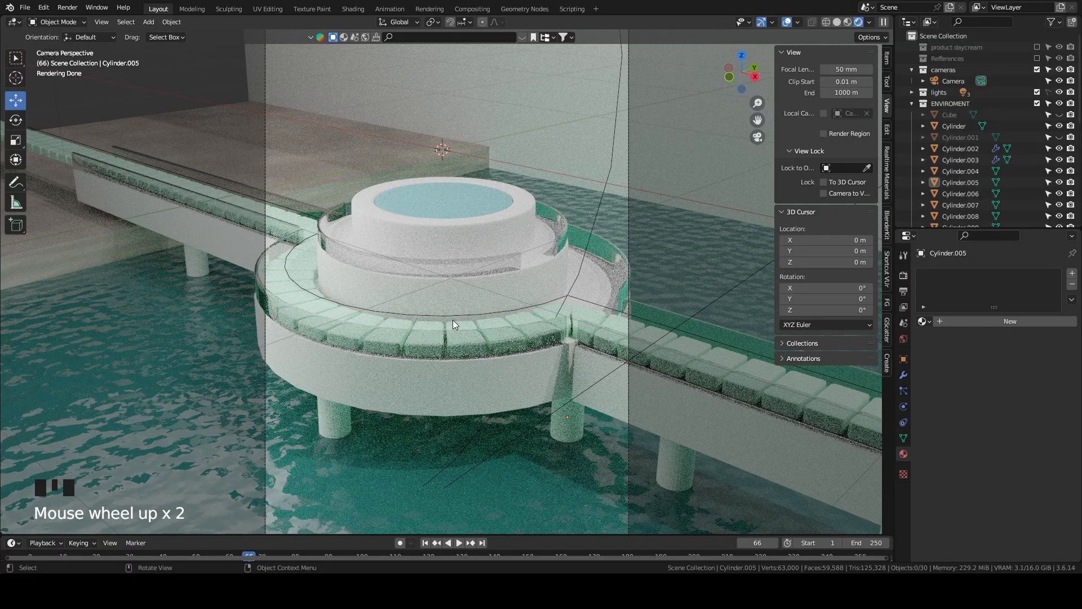
{"action": "scroll", "coordinate": [452, 320], "scroll_direction": "down", "scroll_amount": 1}
{"action": "middle_click_drag", "start_coordinate": [452, 319], "coordinate": [486, 325]}
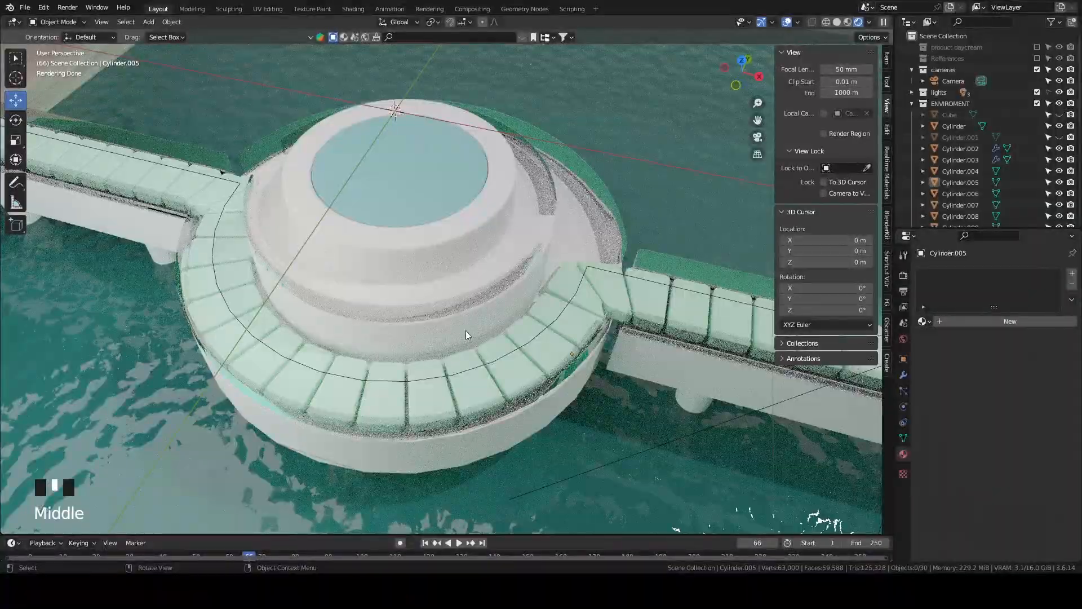
{"action": "scroll", "coordinate": [481, 308], "scroll_direction": "down", "scroll_amount": 2}
{"action": "middle_click_drag", "start_coordinate": [502, 320], "coordinate": [544, 320]}
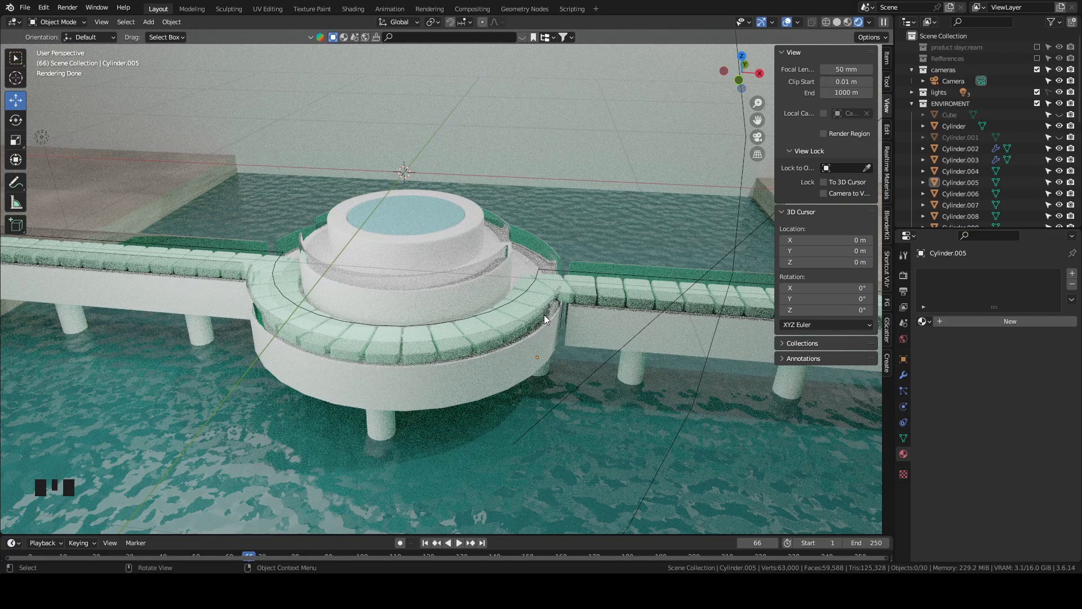
Select the platform's middle tier cylinder, switch to material preview shading, and inspect the tiers and fences.
{"action": "left_click", "coordinate": [485, 281]}
{"action": "scroll", "coordinate": [532, 315], "scroll_direction": "up", "scroll_amount": 5}
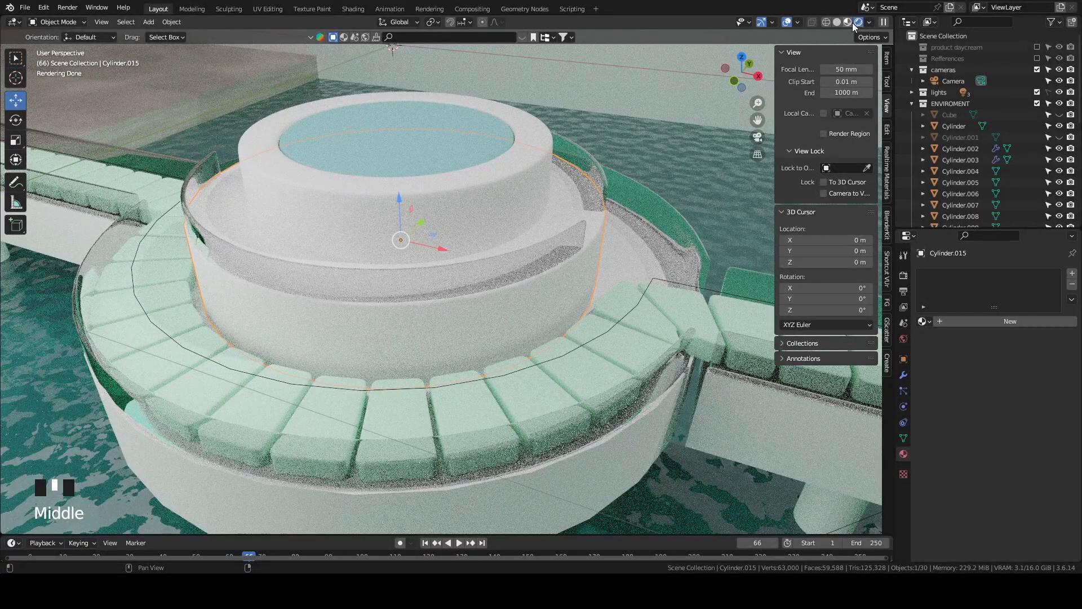
{"action": "left_click", "coordinate": [850, 22]}
{"action": "mouse_move", "coordinate": [791, 110]}
{"action": "middle_mouse_down", "text": "shift"}
{"action": "mouse_move", "coordinate": [653, 217]}
{"action": "mouse_move", "coordinate": [589, 206]}
{"action": "middle_mouse_up", "text": "shift"}
{"action": "mouse_move", "coordinate": [241, 225]}
{"action": "middle_mouse_down"}
{"action": "mouse_move", "coordinate": [262, 246]}
{"action": "mouse_move", "coordinate": [226, 234]}
{"action": "middle_mouse_up"}
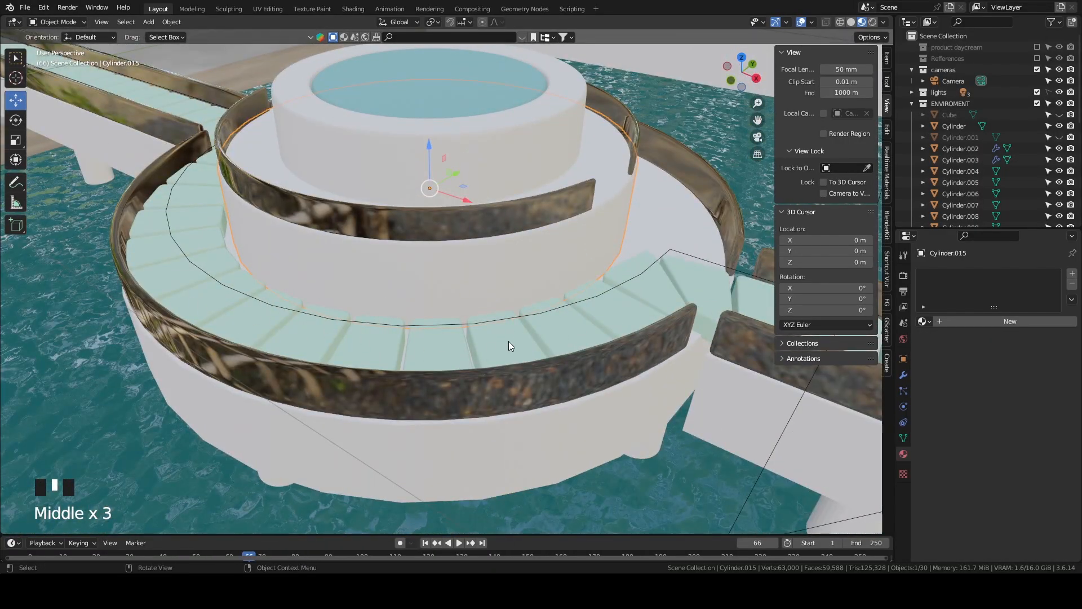
{"action": "scroll", "coordinate": [508, 346], "scroll_direction": "up", "scroll_amount": 2}
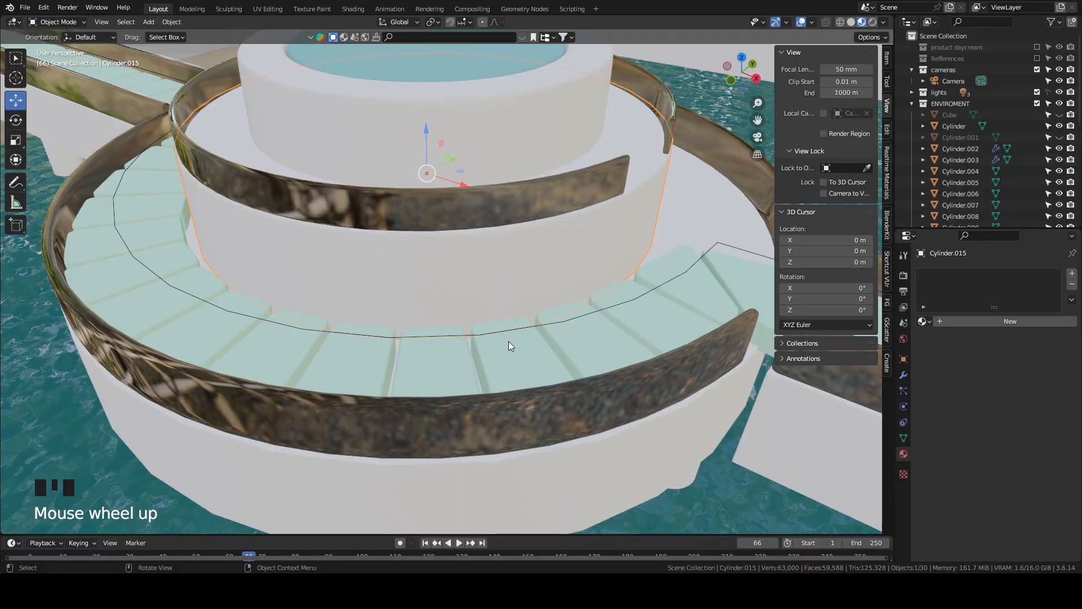
{"action": "scroll", "coordinate": [508, 346], "scroll_direction": "down", "scroll_amount": 5}
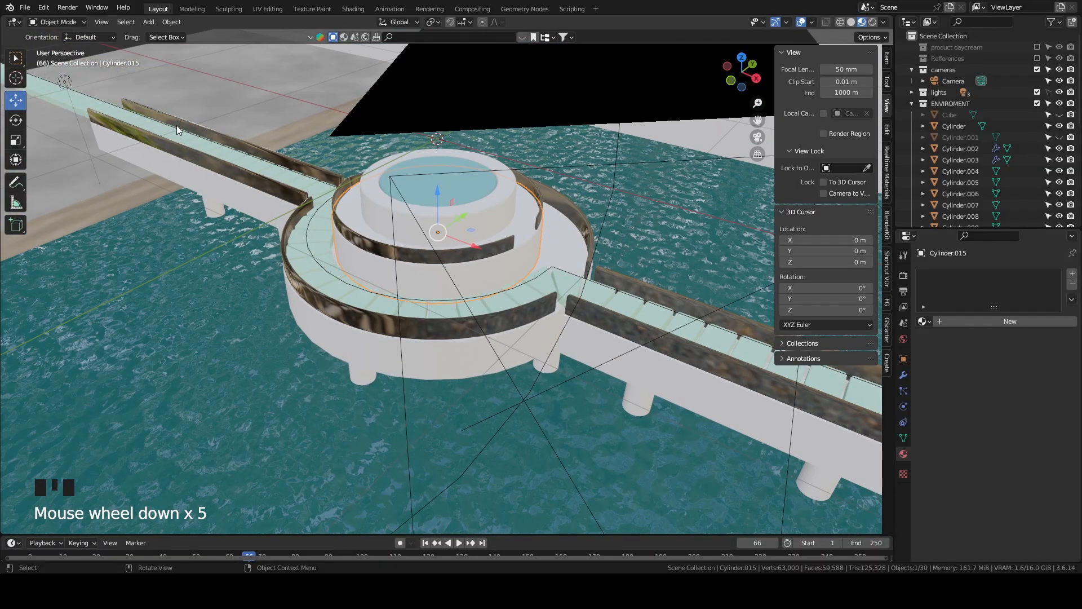
{"action": "middle_click_drag", "start_coordinate": [380, 286], "coordinate": [401, 296]}
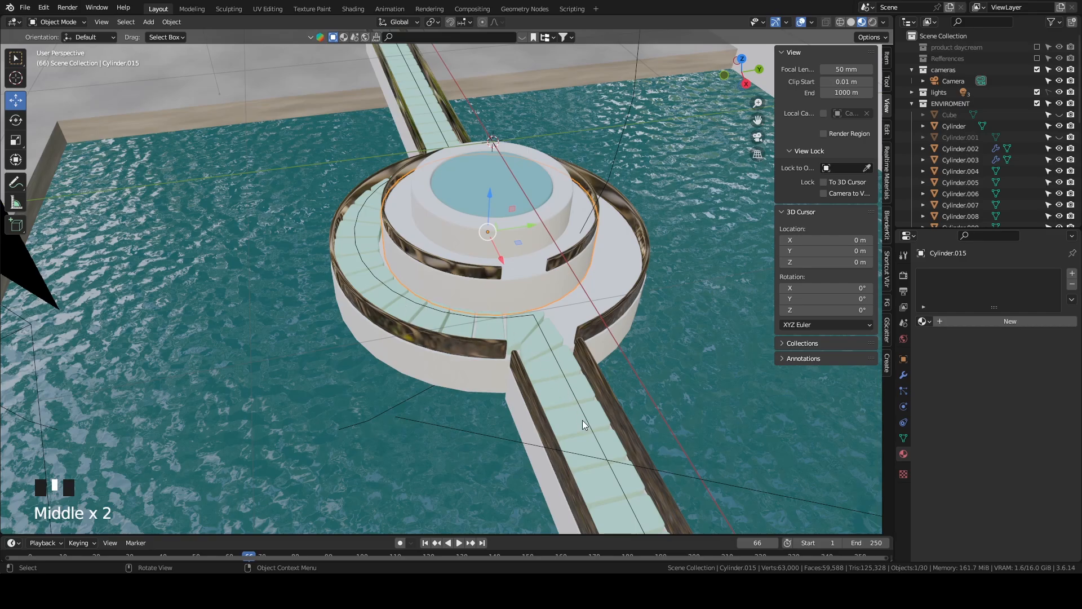
Examine where the bridge meets the platform and inspect the platform layout in top orthographic view.
{"action": "scroll", "coordinate": [529, 406], "scroll_direction": "up", "scroll_amount": 4}
{"action": "middle_click_drag", "start_coordinate": [527, 391], "coordinate": [648, 226]}
{"action": "scroll", "coordinate": [687, 171], "scroll_direction": "down", "scroll_amount": 4}
{"action": "left_click", "coordinate": [759, 136]}
{"action": "middle_click_drag", "start_coordinate": [476, 322], "coordinate": [578, 359]}
{"action": "key", "text": "grave"}
{"action": "left_click", "coordinate": [573, 278]}
{"action": "scroll", "coordinate": [455, 475], "scroll_direction": "down", "scroll_amount": 3}
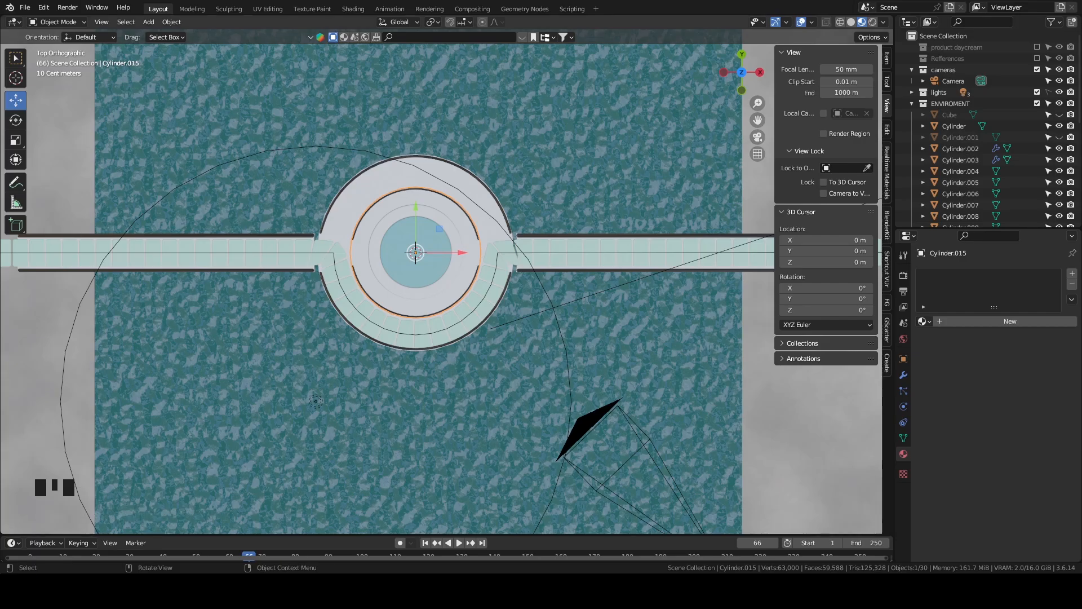
{"action": "scroll", "coordinate": [316, 401], "scroll_direction": "up", "scroll_amount": 4}
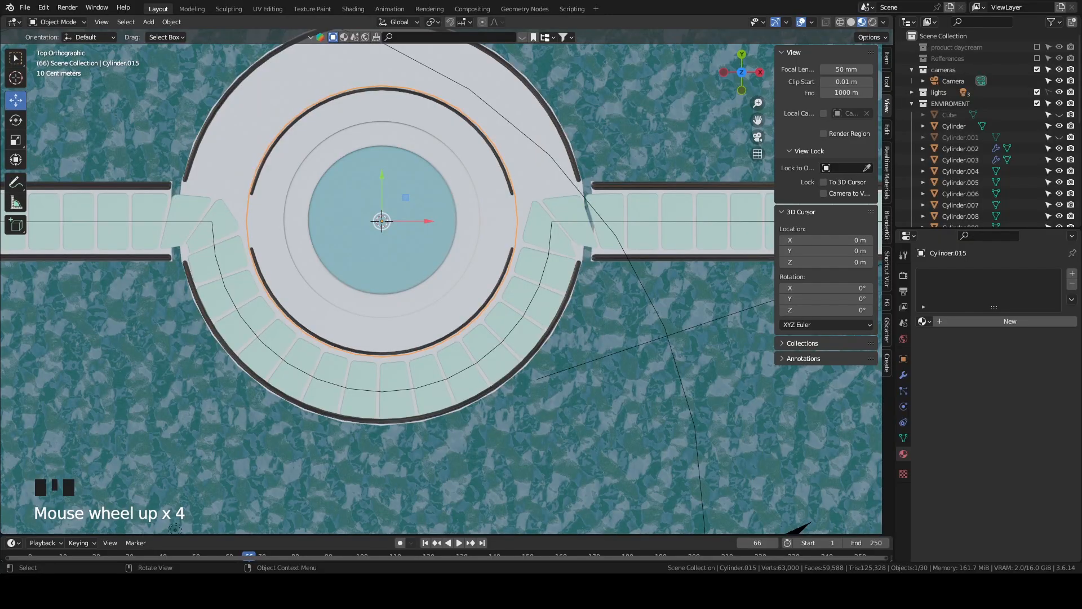
Enter Edit Mode on the middle tier, select two adjacent side faces, and check them in top view.
{"action": "middle_click_drag", "start_coordinate": [464, 330], "coordinate": [448, 250]}
{"action": "scroll", "coordinate": [520, 317], "scroll_direction": "up", "scroll_amount": 4}
{"action": "key", "text": "Tab"}
{"action": "left_click", "coordinate": [483, 333]}
{"action": "left_click", "coordinate": [508, 333], "text": "shift"}
{"action": "key", "text": "grave"}
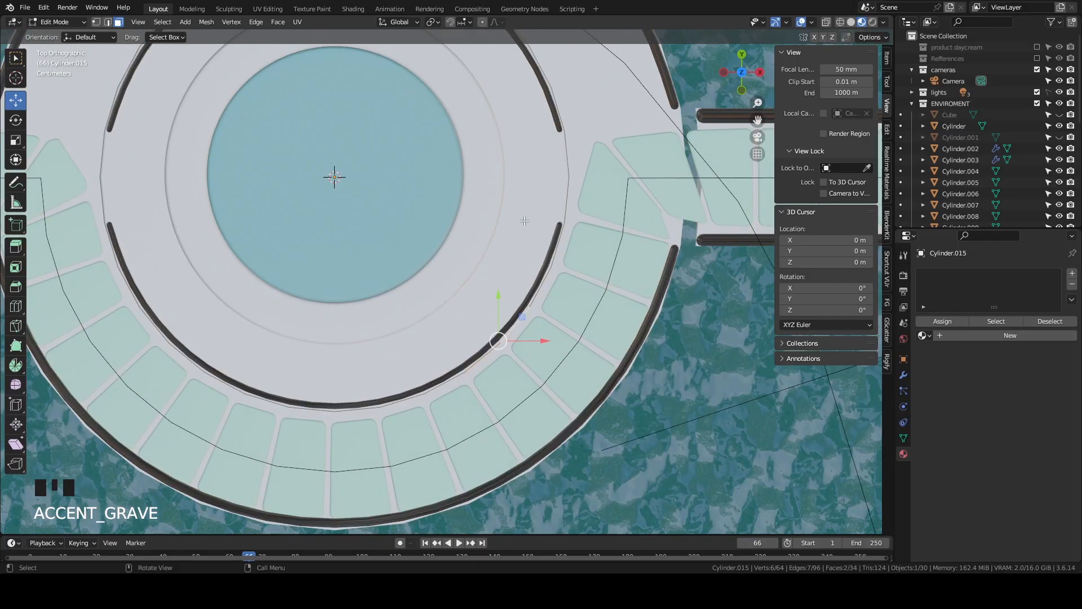
Try a different pair of adjacent side faces closer to the tier's front centre and check them from above.
{"action": "middle_click_drag", "start_coordinate": [499, 350], "coordinate": [441, 346]}
{"action": "left_click", "coordinate": [441, 347]}
{"action": "left_click", "coordinate": [386, 352], "text": "shift"}
{"action": "key", "text": "grave"}
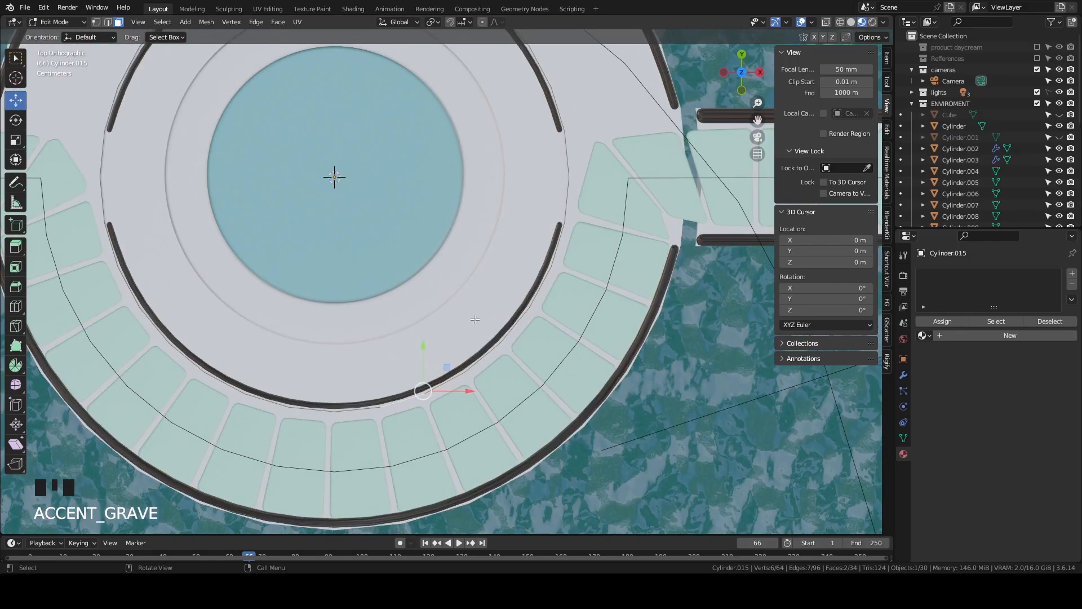
{"action": "scroll", "coordinate": [550, 330], "scroll_direction": "down", "scroll_amount": 6}
{"action": "scroll", "coordinate": [443, 279], "scroll_direction": "up", "scroll_amount": 5}
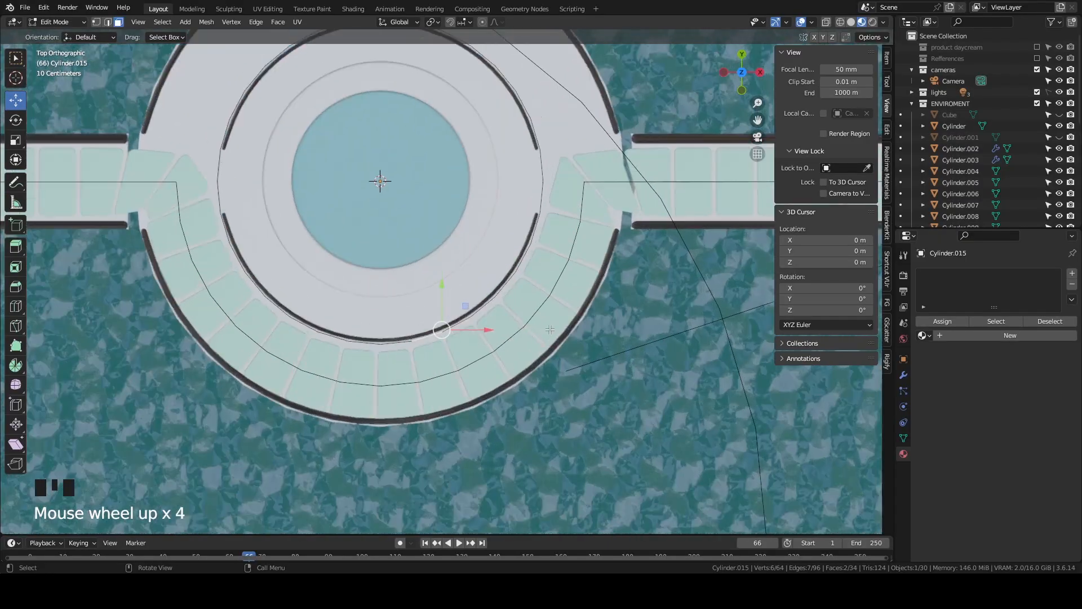
Select two adjacent side faces between the middle tier's front centre and the bridge junction, checking their position from above and the front.
{"action": "middle_click_drag", "start_coordinate": [443, 279], "coordinate": [489, 314]}
{"action": "left_click", "coordinate": [489, 314]}
{"action": "left_click", "coordinate": [477, 341], "text": "shift"}
{"action": "key", "text": "grave"}
{"action": "scroll", "coordinate": [488, 230], "scroll_direction": "down", "scroll_amount": 2}
{"action": "middle_click_drag", "start_coordinate": [473, 265], "coordinate": [543, 333]}
{"action": "scroll", "coordinate": [465, 320], "scroll_direction": "up", "scroll_amount": 2}
{"action": "scroll", "coordinate": [465, 323], "scroll_direction": "down", "scroll_amount": 2}
{"action": "scroll", "coordinate": [544, 333], "scroll_direction": "down", "scroll_amount": 1}
{"action": "scroll", "coordinate": [543, 333], "scroll_direction": "up", "scroll_amount": 1, "text": "shift"}
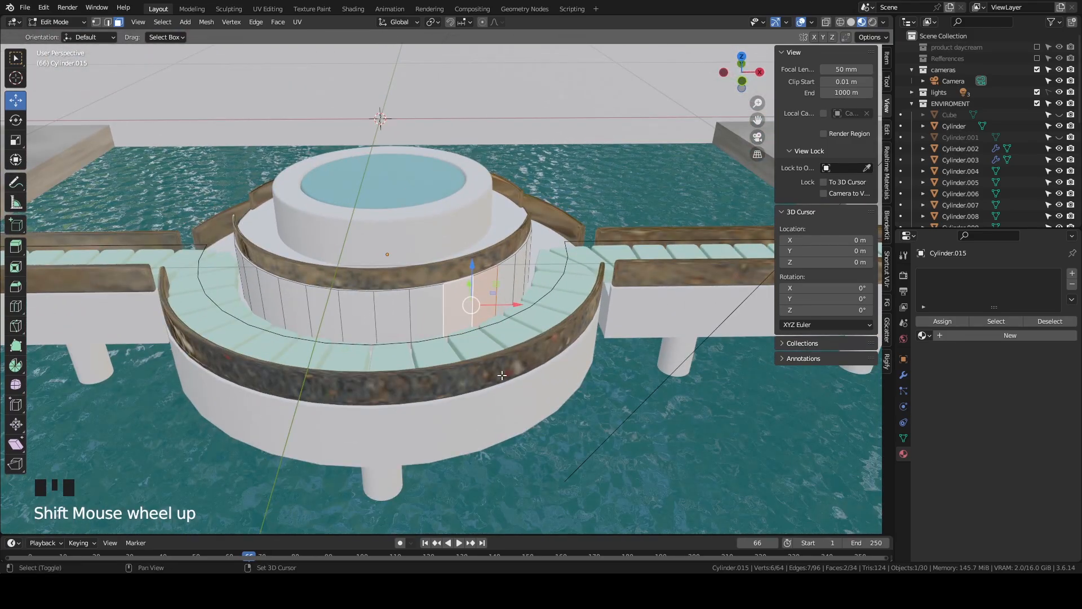
Duplicate the two selected side faces in place, separate the copy into its own object, and return to Object Mode.
{"action": "key", "text": "shift+d"}
{"action": "right_click", "coordinate": [659, 359]}
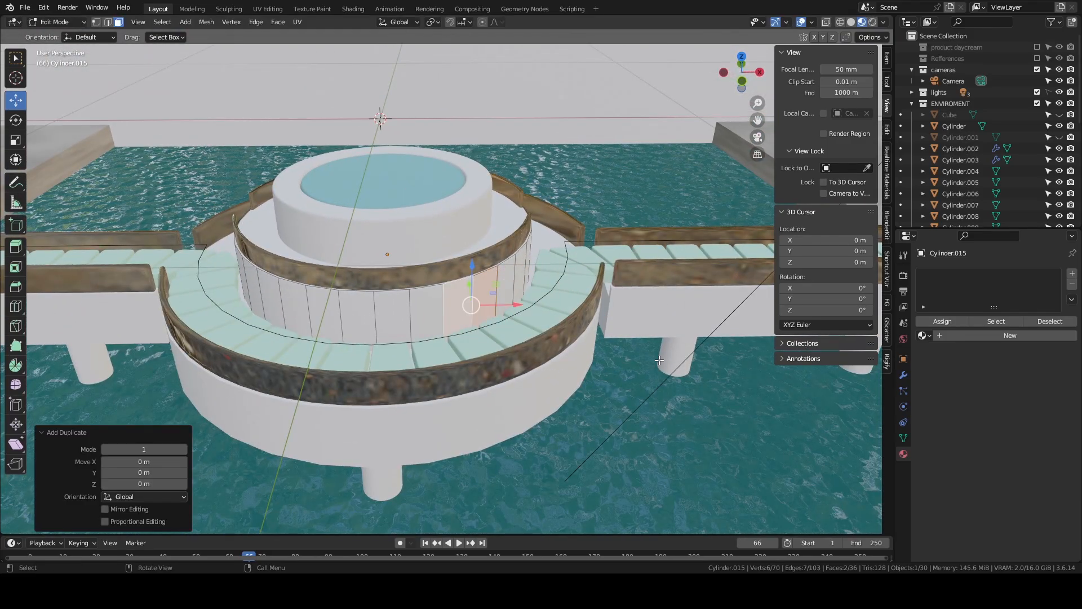
{"action": "scroll", "coordinate": [629, 346], "scroll_direction": "up", "scroll_amount": 2}
{"action": "left_click", "coordinate": [207, 22]}
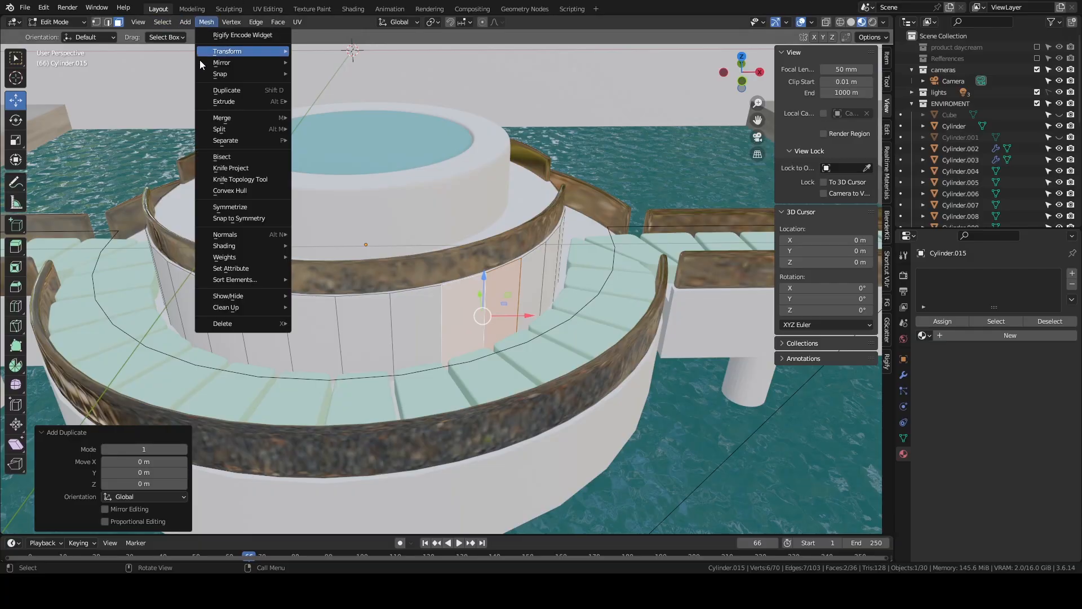
{"action": "mouse_move", "coordinate": [256, 142]}
{"action": "left_click", "coordinate": [365, 139]}
{"action": "key", "text": "Tab"}
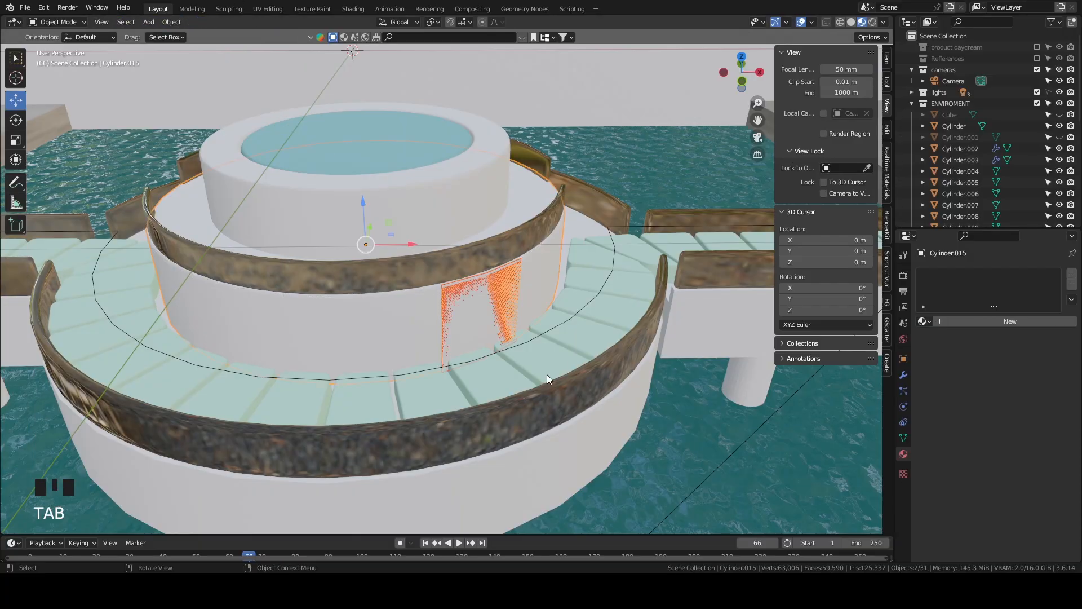
Look through the cylinder objects in the scene list to identify which one is the separated panel.
{"action": "left_click", "coordinate": [492, 305]}
{"action": "scroll", "coordinate": [986, 177], "scroll_direction": "down", "scroll_amount": 8}
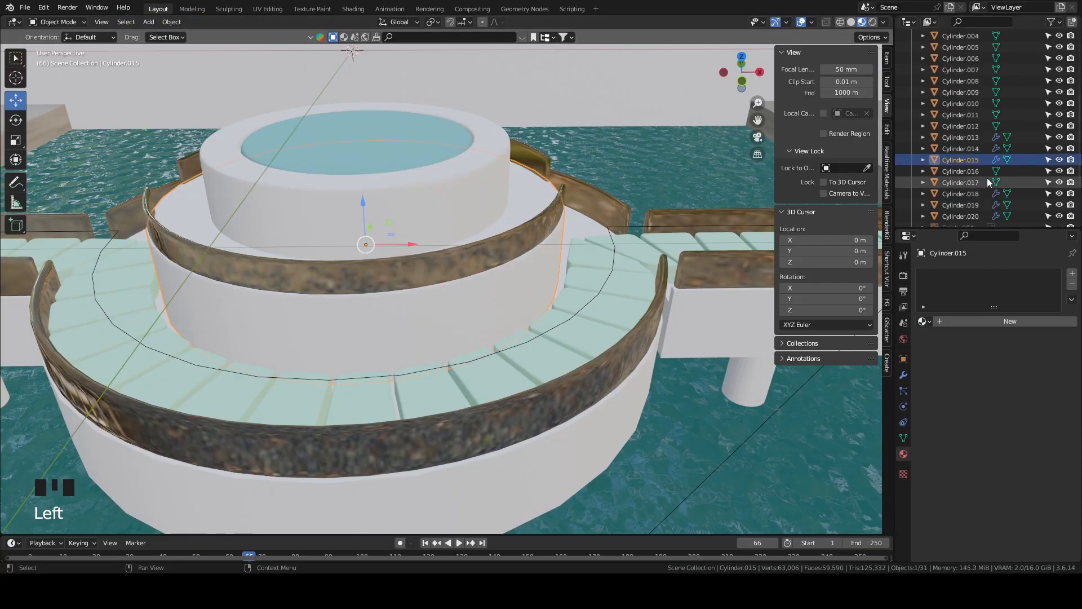
{"action": "left_click", "coordinate": [957, 127]}
{"action": "left_click", "coordinate": [957, 115]}
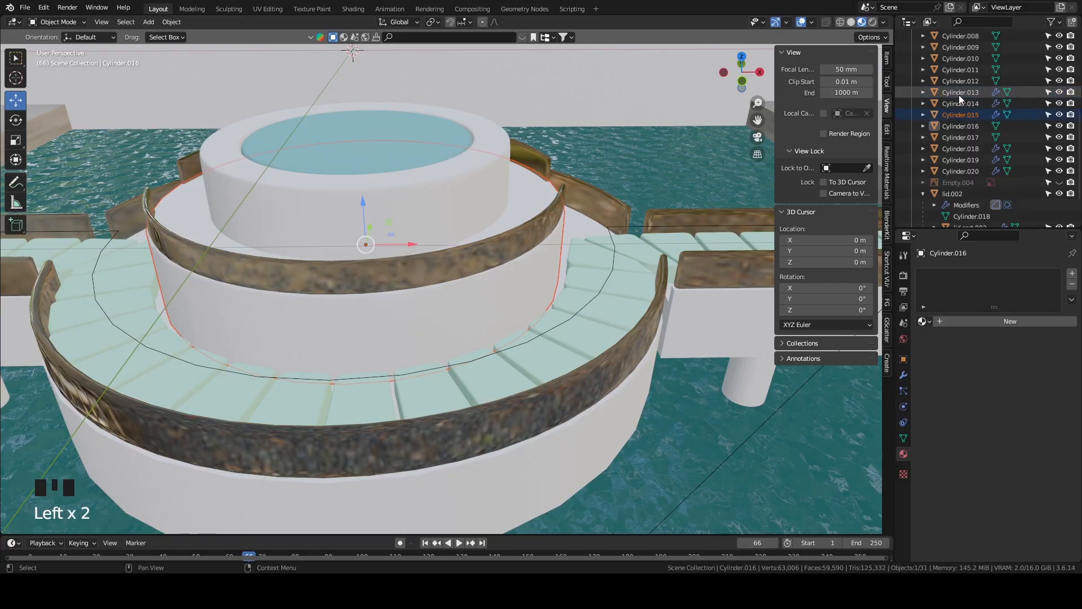
{"action": "left_click", "coordinate": [958, 94]}
{"action": "scroll", "coordinate": [959, 94], "scroll_direction": "up", "scroll_amount": 2}
{"action": "left_click", "coordinate": [954, 127]}
{"action": "left_click", "coordinate": [957, 103]}
{"action": "left_click", "coordinate": [959, 79]}
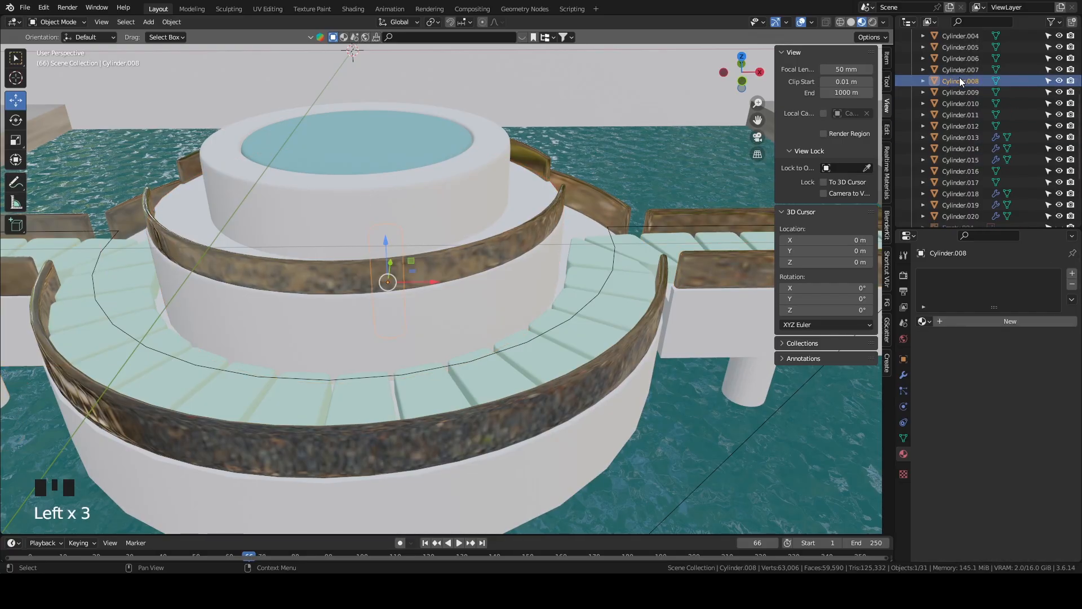
{"action": "left_click", "coordinate": [958, 137]}
Rename the separated two-face panel to ROOF, temporarily hiding the middle tier to select it.
{"action": "left_click", "coordinate": [508, 292]}
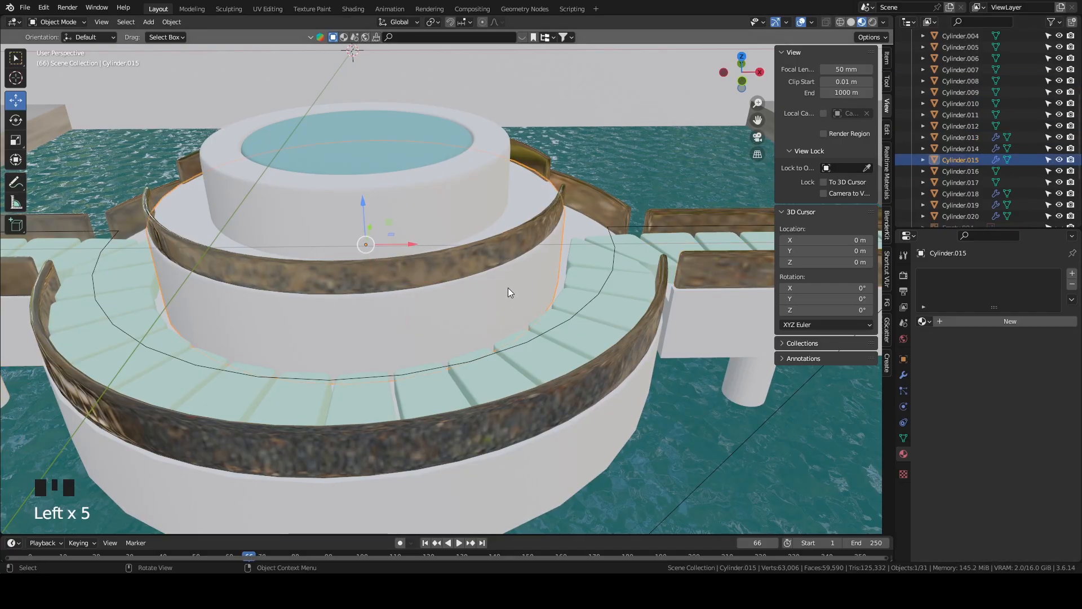
{"action": "key", "text": "h"}
{"action": "left_click", "coordinate": [505, 298]}
{"action": "scroll", "coordinate": [958, 169], "scroll_direction": "up", "scroll_amount": 1}
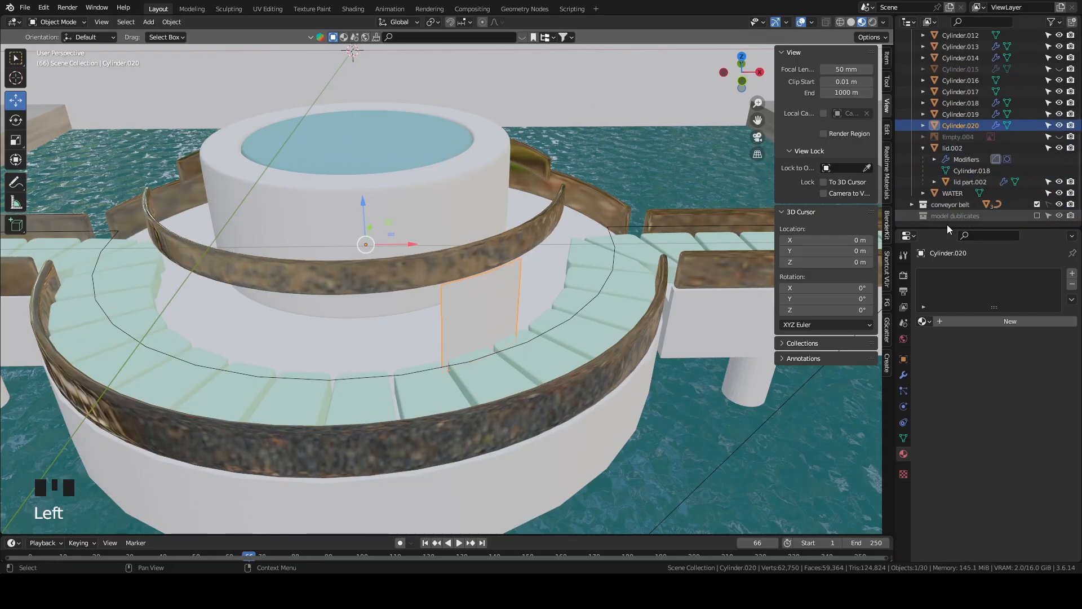
{"action": "left_click_drag", "start_coordinate": [942, 230], "coordinate": [941, 335]}
{"action": "double_click", "coordinate": [948, 231]}
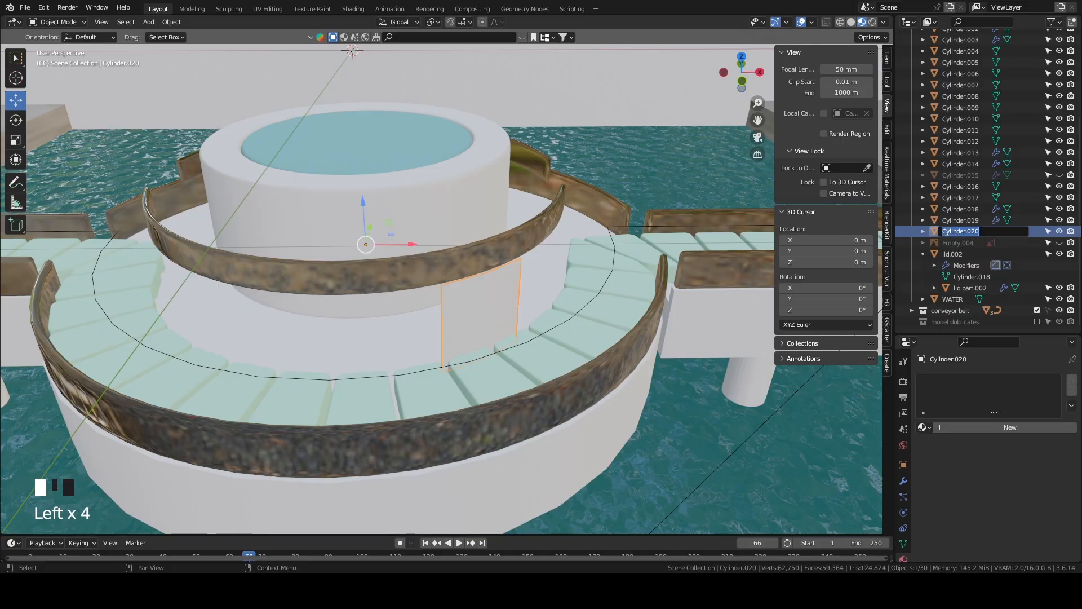
{"action": "type", "text": "ROOF"}
{"action": "key", "text": "Return"}
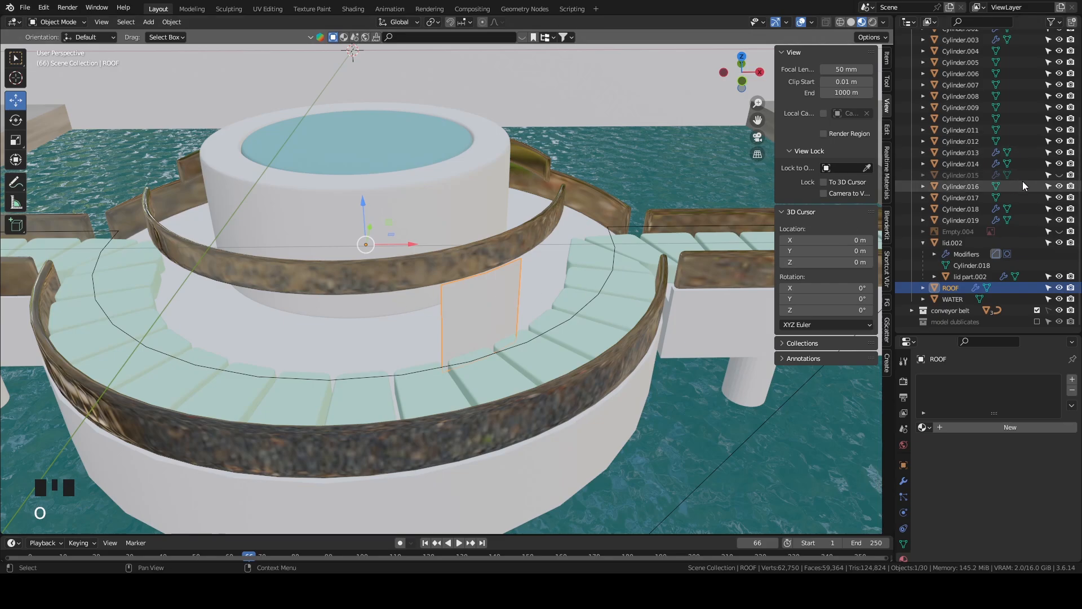
{"action": "left_click", "coordinate": [1059, 175]}
Set the ROOF panel's origin to its geometry and select both of its faces in Edit Mode.
{"action": "middle_click_drag", "start_coordinate": [510, 293], "coordinate": [558, 282]}
{"action": "left_click", "coordinate": [171, 22]}
{"action": "mouse_move", "coordinate": [199, 50]}
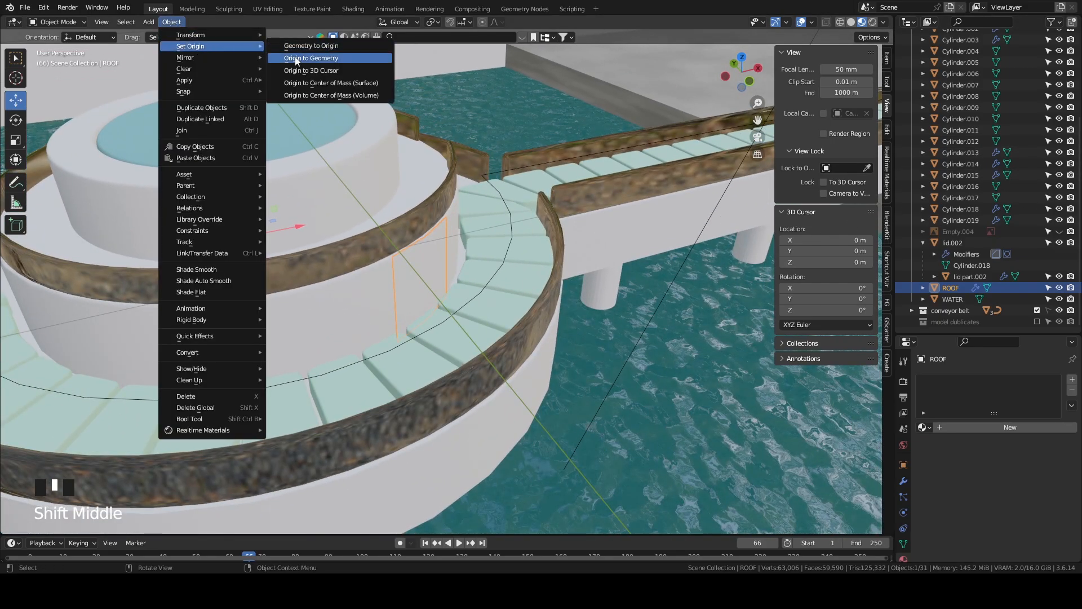
{"action": "left_click", "coordinate": [311, 58]}
{"action": "scroll", "coordinate": [590, 242], "scroll_direction": "up", "scroll_amount": 3}
{"action": "middle_click_drag", "start_coordinate": [589, 242], "coordinate": [508, 263]}
{"action": "key", "text": "Tab"}
{"action": "left_click", "coordinate": [372, 244]}
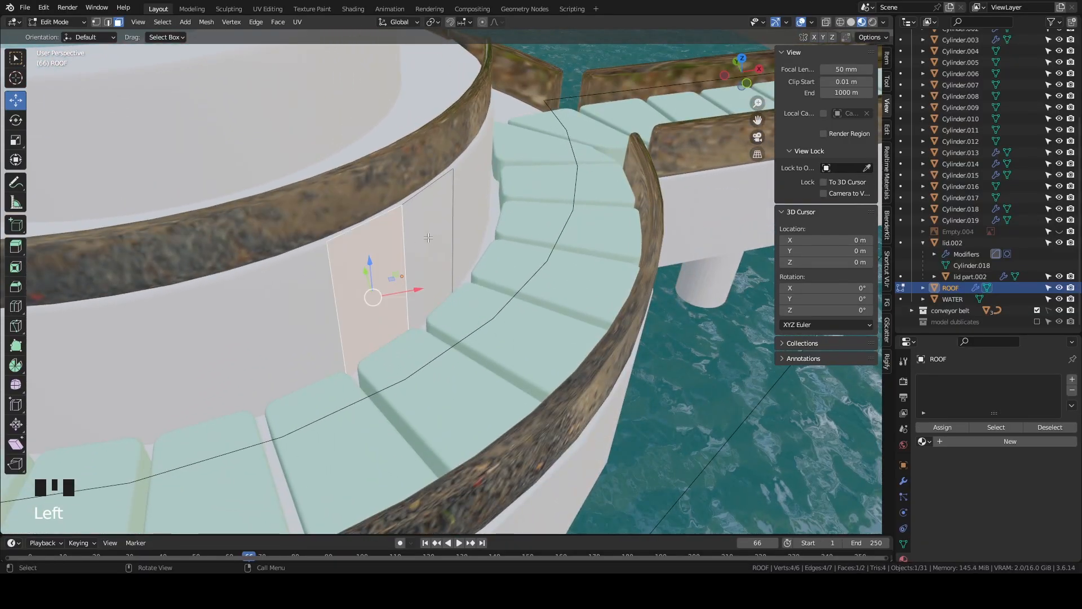
{"action": "middle_click_drag", "start_coordinate": [440, 224], "coordinate": [524, 269]}
{"action": "left_click", "coordinate": [434, 226], "text": "shift"}
Try extruding the ROOF panel's two faces outward as one region by about 0.245 m, and undo the extrusion.
{"action": "key", "text": "e"}
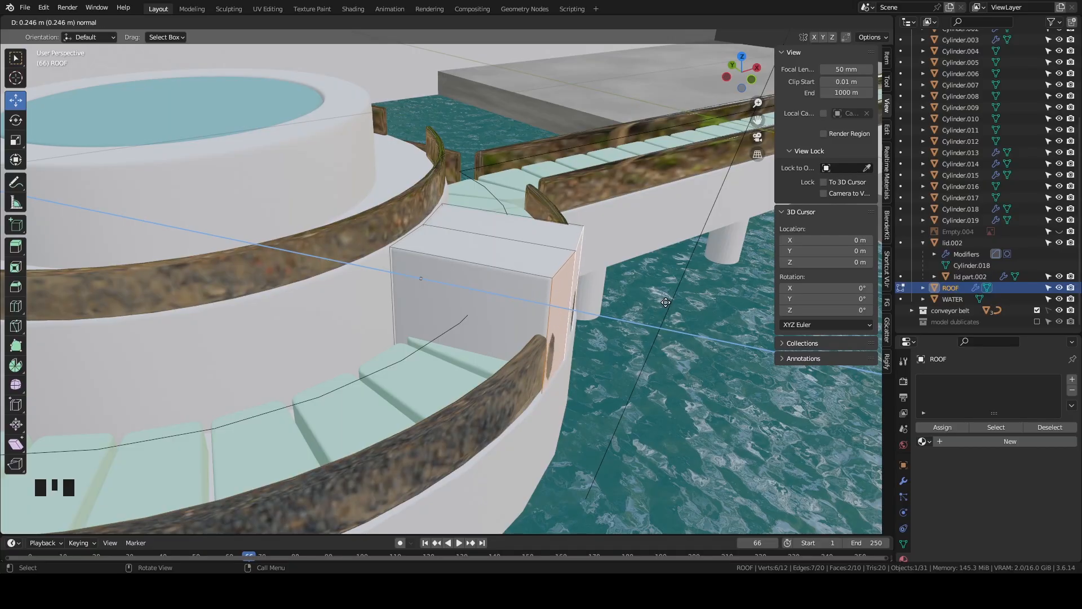
{"action": "left_click", "coordinate": [665, 301]}
{"action": "middle_click_drag", "start_coordinate": [665, 301], "coordinate": [643, 315]}
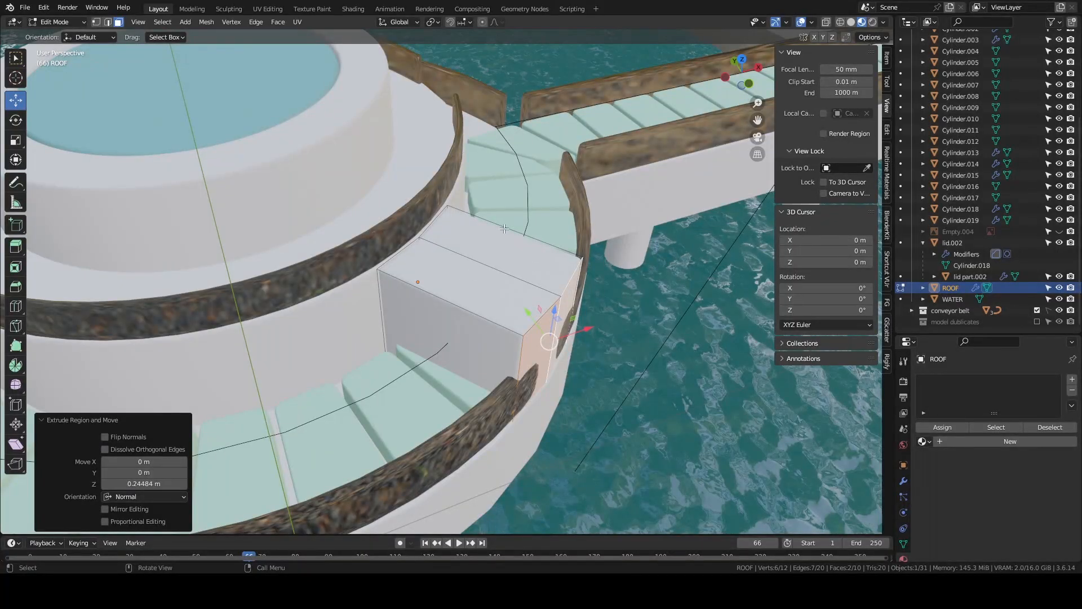
{"action": "scroll", "coordinate": [497, 215], "scroll_direction": "up", "scroll_amount": 2}
{"action": "key", "text": "ctrl+z"}
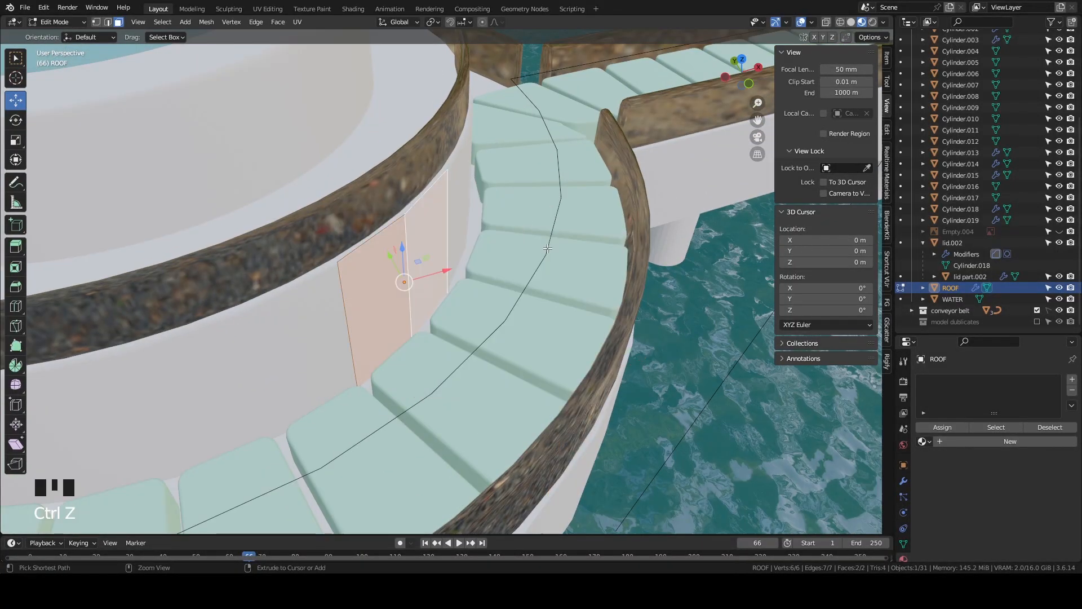
{"action": "key", "text": "ctrl+z"}
{"action": "key", "text": "ctrl+shift+z"}
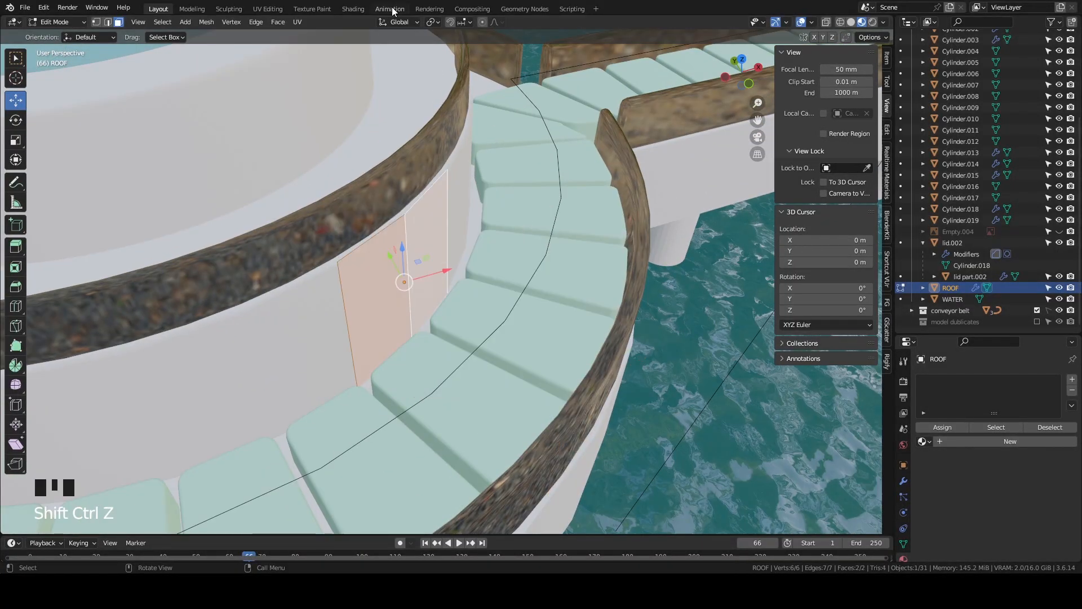
Extrude both ROOF faces along their normals by about 0.371 m across the conveyor and leave Edit Mode.
{"action": "left_click", "coordinate": [278, 22]}
{"action": "left_click", "coordinate": [315, 44]}
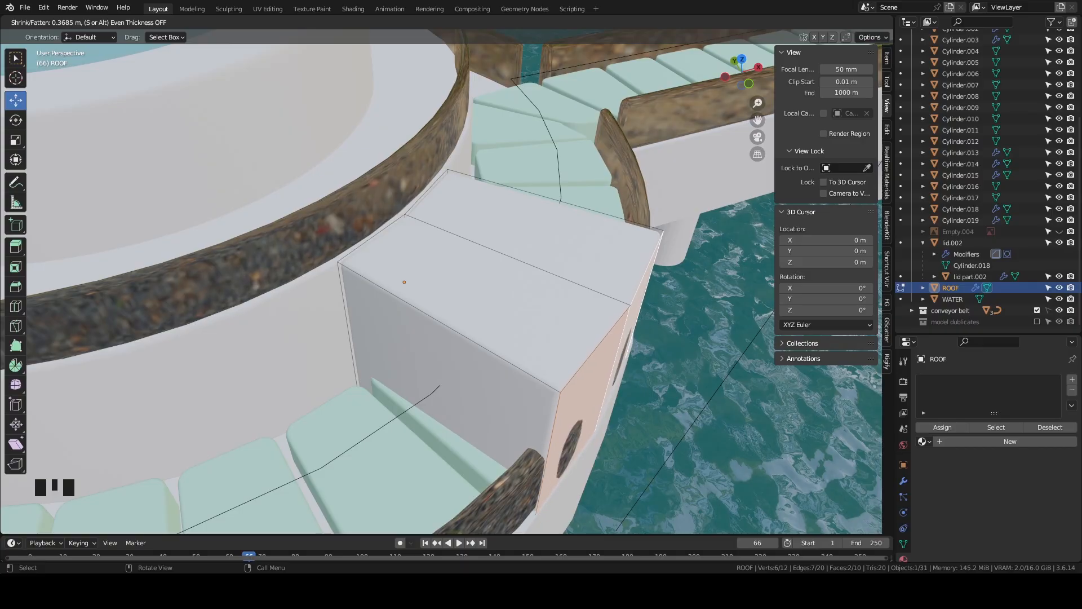
{"action": "left_click", "coordinate": [298, 460]}
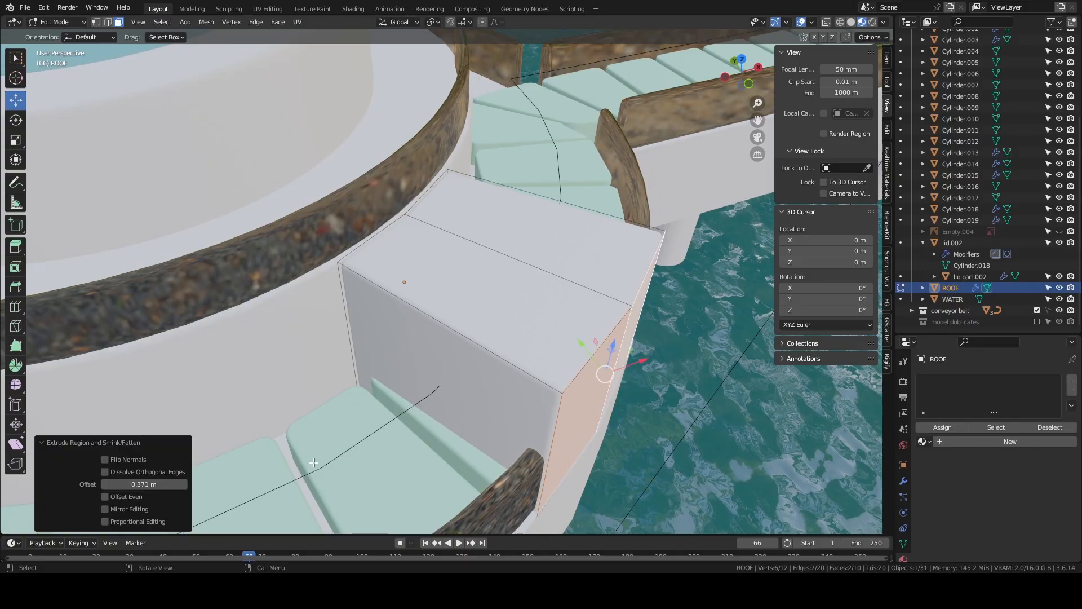
{"action": "middle_click_drag", "start_coordinate": [394, 273], "coordinate": [423, 260]}
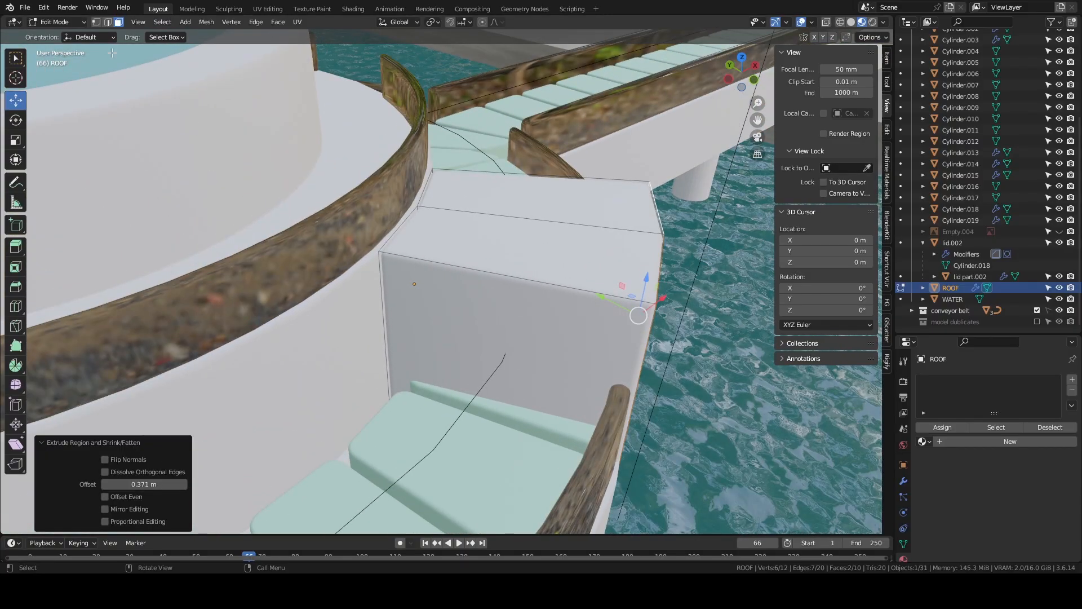
{"action": "key", "text": "Tab"}
{"action": "scroll", "coordinate": [474, 319], "scroll_direction": "down", "scroll_amount": 4}
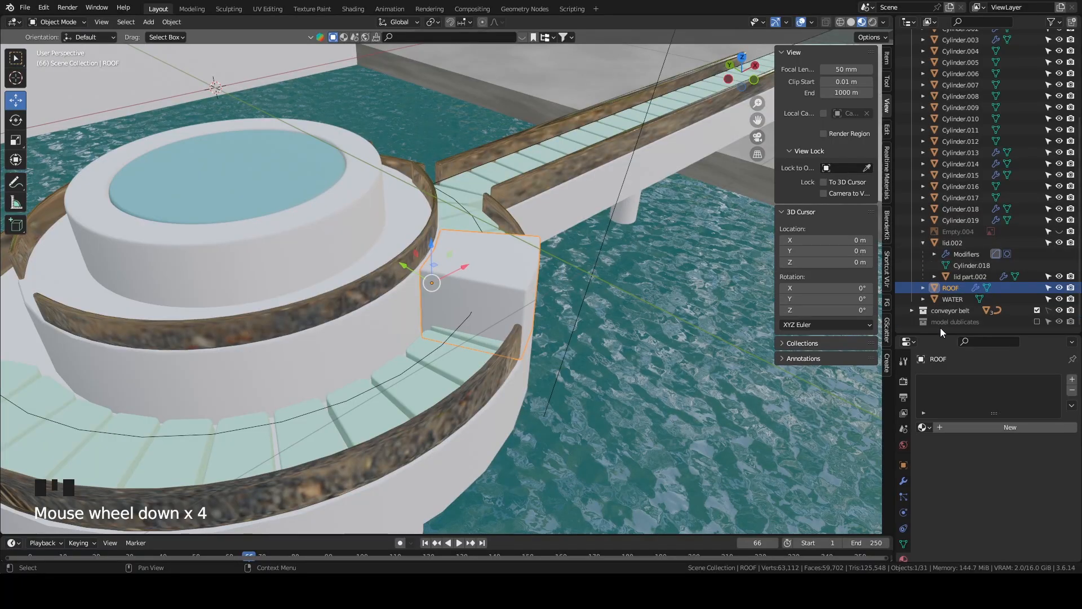
Exclude the conveyor belt collection from the scene, toggling it to compare the ROOF block with and without the belt.
{"action": "left_click", "coordinate": [1037, 310]}
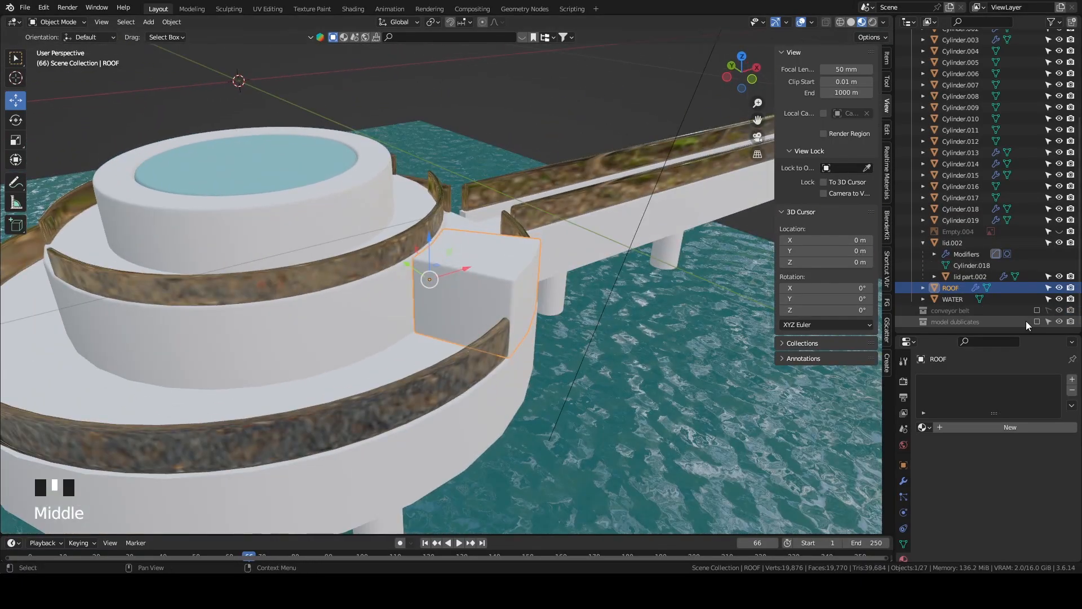
{"action": "left_click_drag", "start_coordinate": [1031, 335], "coordinate": [1033, 441]}
{"action": "left_click", "coordinate": [1036, 422]}
{"action": "left_click", "coordinate": [1037, 423]}
{"action": "left_click", "coordinate": [1037, 423]}
{"action": "left_click", "coordinate": [1037, 422]}
{"action": "left_click", "coordinate": [1037, 423]}
{"action": "left_click", "coordinate": [1036, 422]}
{"action": "left_click", "coordinate": [1037, 423]}
{"action": "left_click", "coordinate": [1037, 423]}
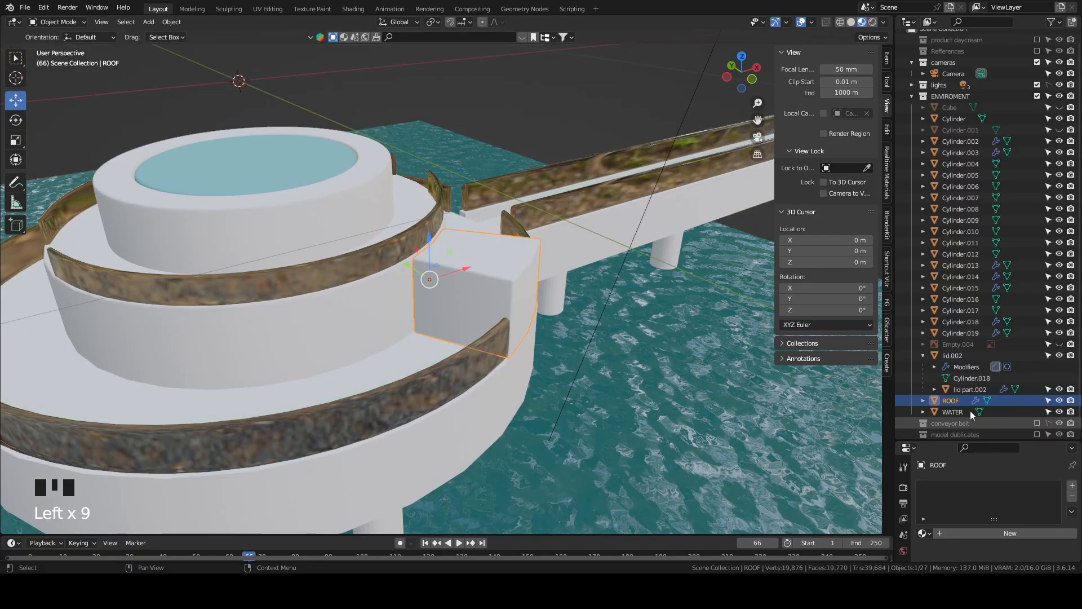
{"action": "middle_click_drag", "start_coordinate": [561, 325], "coordinate": [604, 326]}
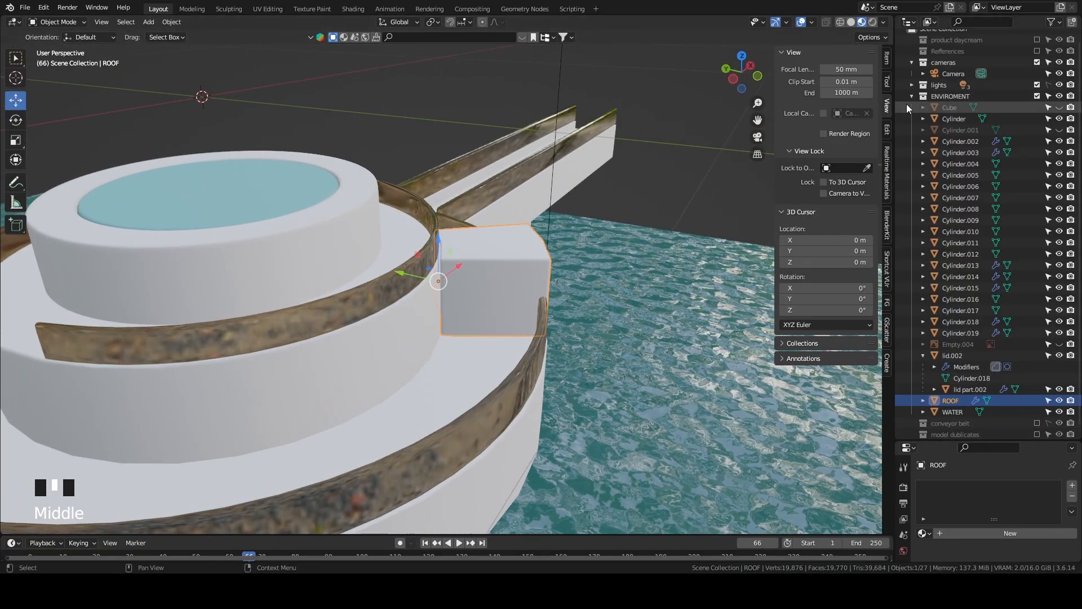
Add two vertical loop cuts to the ROOF block, one near its inner end and one near its outer end.
{"action": "scroll", "coordinate": [602, 307], "scroll_direction": "up", "scroll_amount": 3}
{"action": "middle_click_drag", "start_coordinate": [601, 306], "coordinate": [464, 237]}
{"action": "key", "text": "Tab"}
{"action": "key", "text": "ctrl+r"}
{"action": "left_click", "coordinate": [464, 237]}
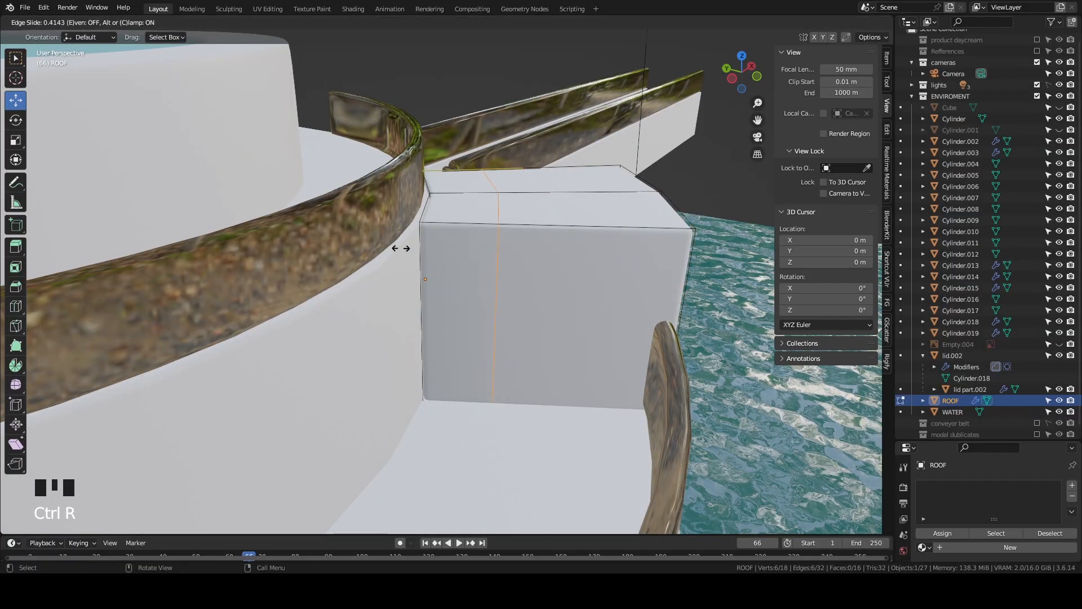
{"action": "left_click", "coordinate": [346, 257]}
{"action": "key", "text": "ctrl+r"}
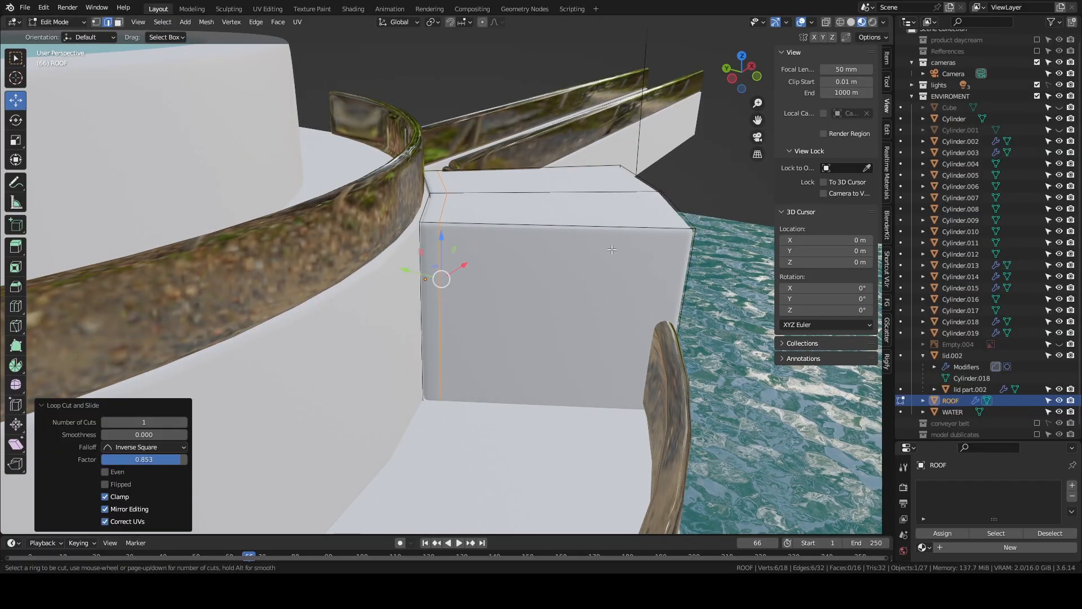
{"action": "left_click", "coordinate": [571, 239]}
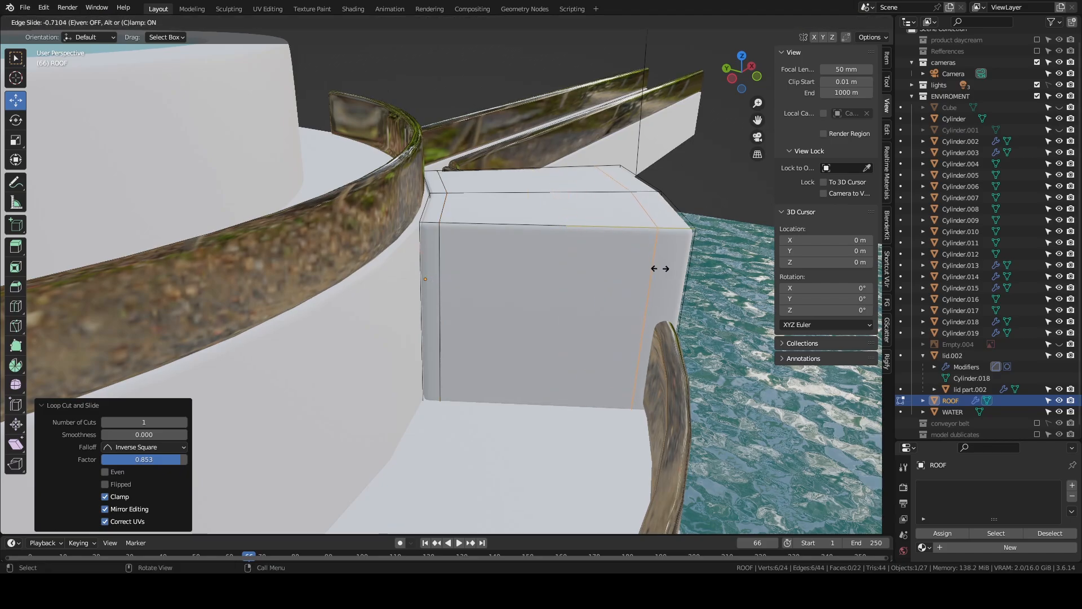
{"action": "left_click", "coordinate": [678, 269]}
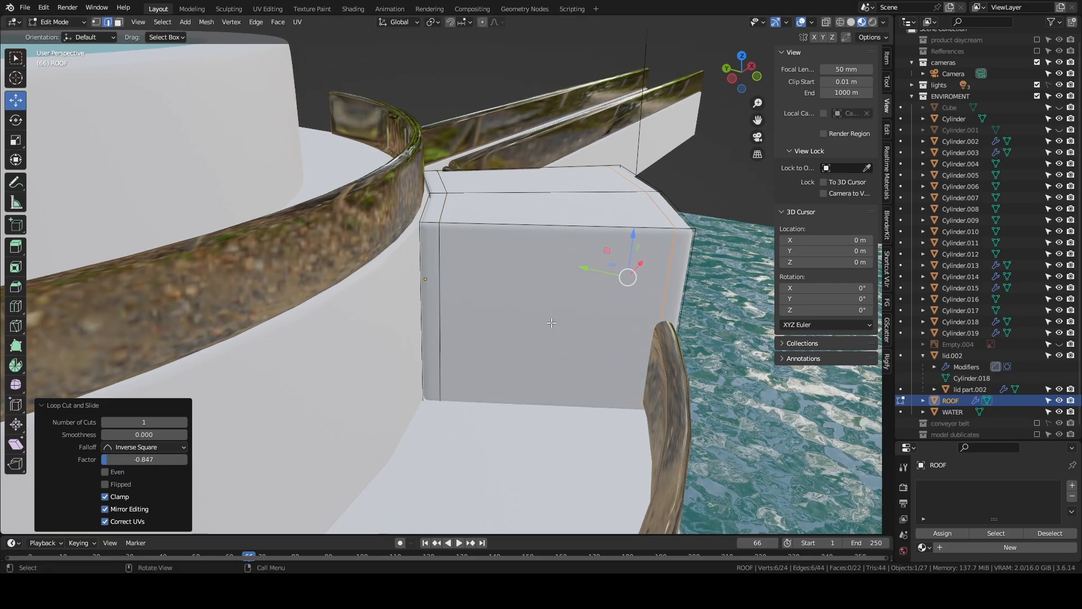
Add a horizontal loop cut around the ROOF block just below its top edge, with a slide factor of about -0.888.
{"action": "key", "text": "ctrl+r"}
{"action": "left_click", "coordinate": [441, 225]}
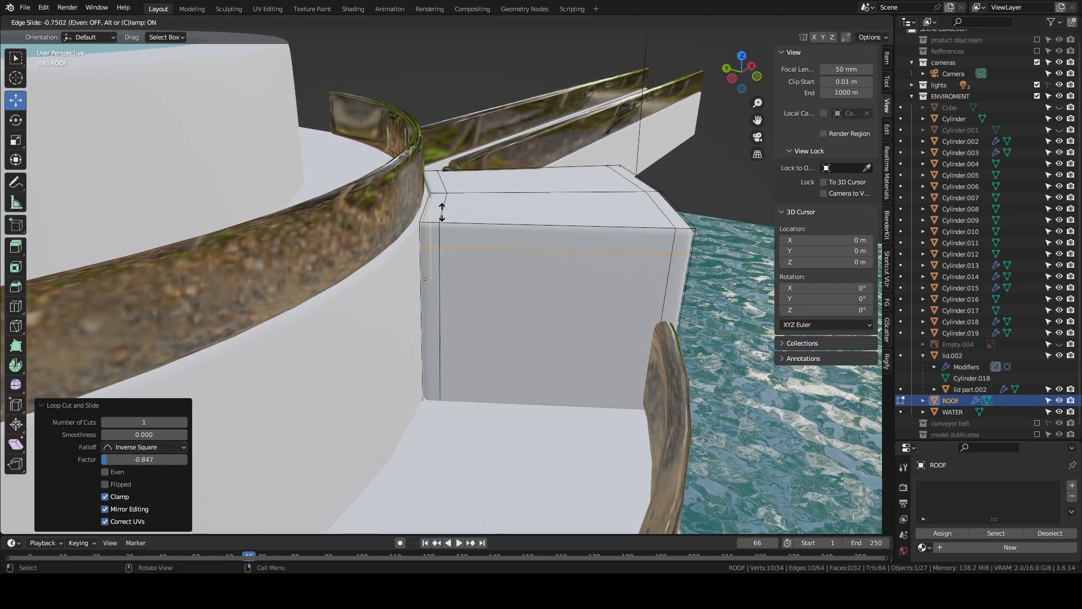
{"action": "left_click", "coordinate": [441, 199]}
Try a second horizontal loop cut close to the base of the ROOF block, and undo it.
{"action": "key", "text": "ctrl+r"}
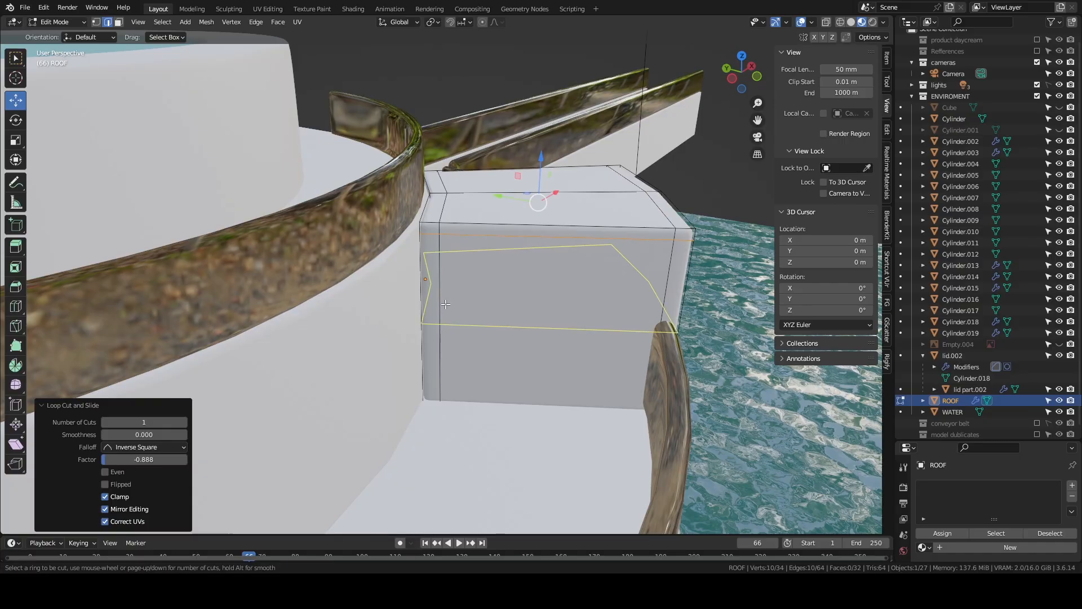
{"action": "left_click", "coordinate": [443, 271]}
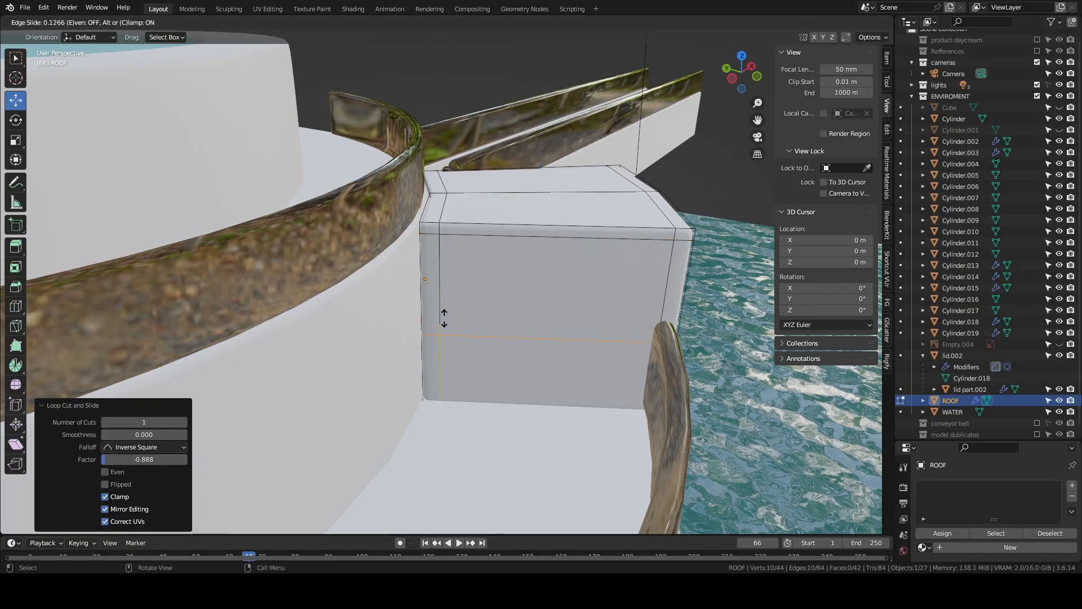
{"action": "left_click", "coordinate": [429, 381]}
{"action": "key", "text": "ctrl+z"}
Delete the large inset faces on the two opposite sides of the ROOF block to open a passage along the conveyor path.
{"action": "left_click", "coordinate": [120, 23]}
{"action": "middle_click_drag", "start_coordinate": [512, 284], "coordinate": [479, 263]}
{"action": "left_click", "coordinate": [563, 307]}
{"action": "left_click", "coordinate": [481, 242], "text": "shift"}
{"action": "key", "text": "x"}
{"action": "left_click", "coordinate": [536, 267]}
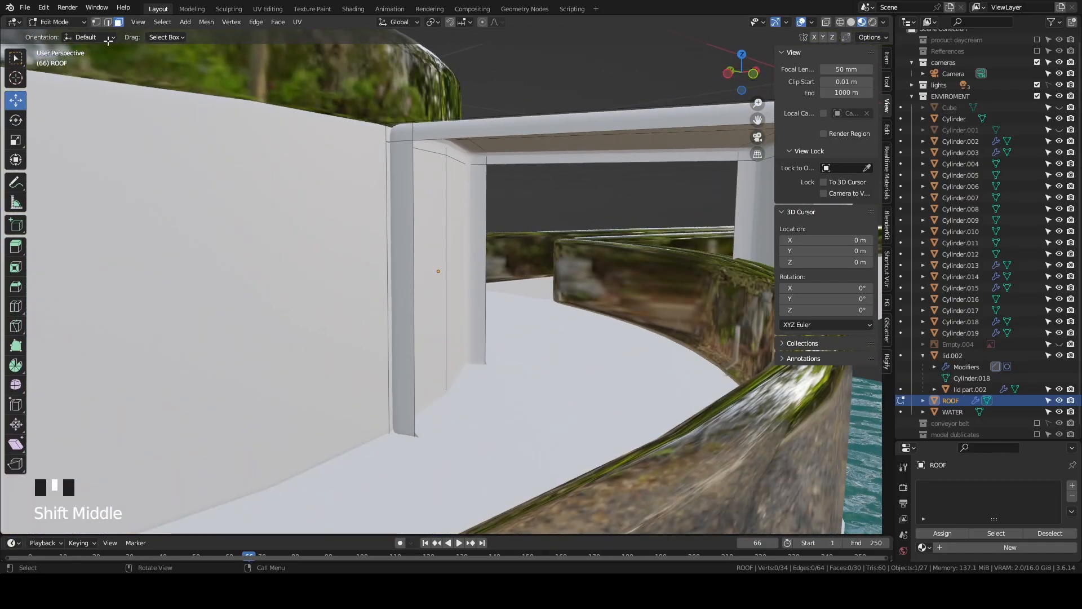
Try bridging the upper edges of the two openings in the ROOF block, and undo the bridge.
{"action": "left_click", "coordinate": [110, 23]}
{"action": "middle_click_drag", "start_coordinate": [426, 225], "coordinate": [403, 263]}
{"action": "left_click", "coordinate": [414, 188], "text": "shift"}
{"action": "left_click", "coordinate": [462, 254], "text": "shift"}
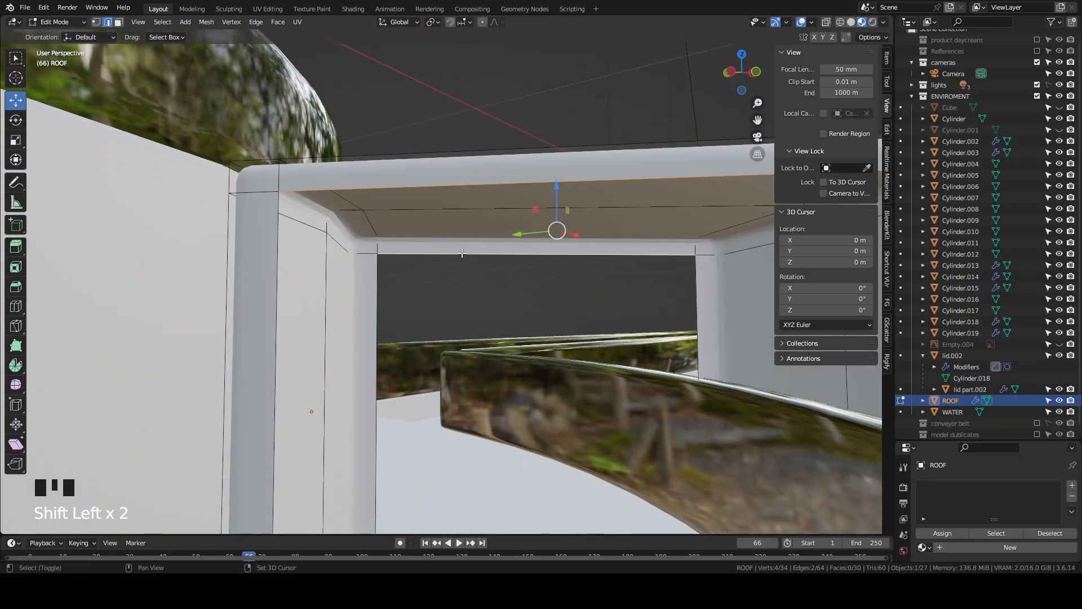
{"action": "scroll", "coordinate": [462, 253], "scroll_direction": "down", "scroll_amount": 2}
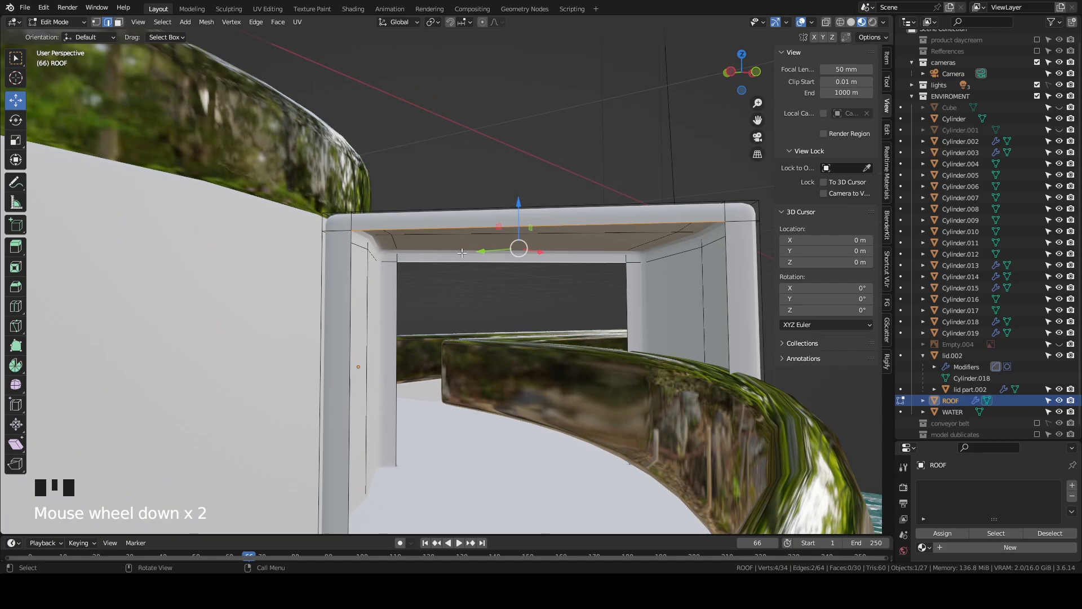
{"action": "middle_click_drag", "start_coordinate": [432, 260], "coordinate": [411, 253]}
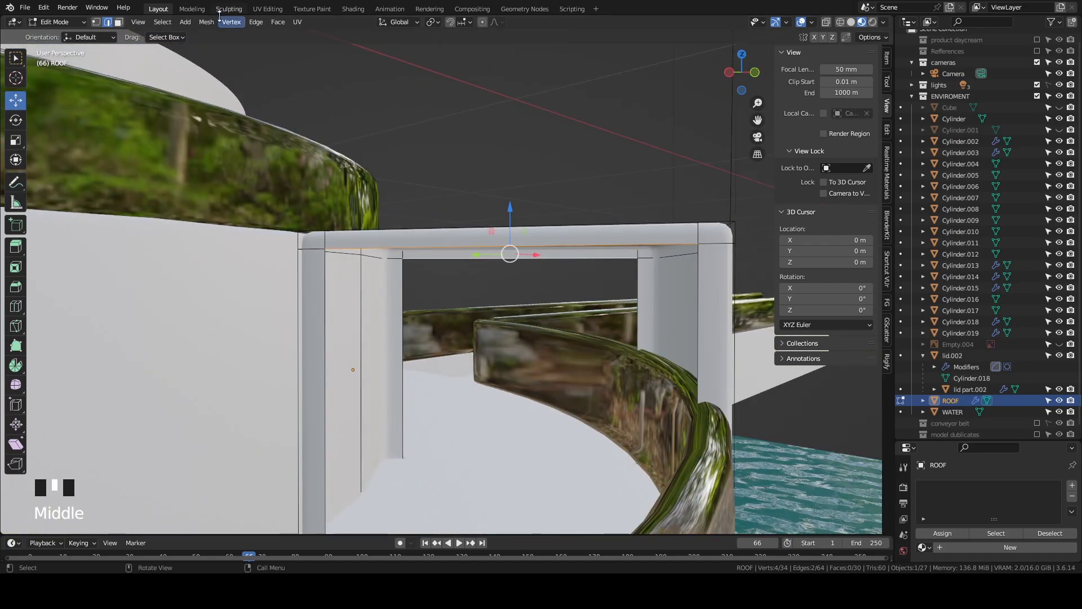
{"action": "left_click", "coordinate": [255, 22]}
{"action": "left_click", "coordinate": [288, 57]}
{"action": "middle_click_drag", "start_coordinate": [412, 305], "coordinate": [543, 229]}
{"action": "key", "text": "ctrl+z"}
Leave Edit Mode on the ROOF block and check its normals with the Face Orientation overlay, switching it on and off again.
{"action": "key", "text": "Tab"}
{"action": "left_click", "coordinate": [812, 23]}
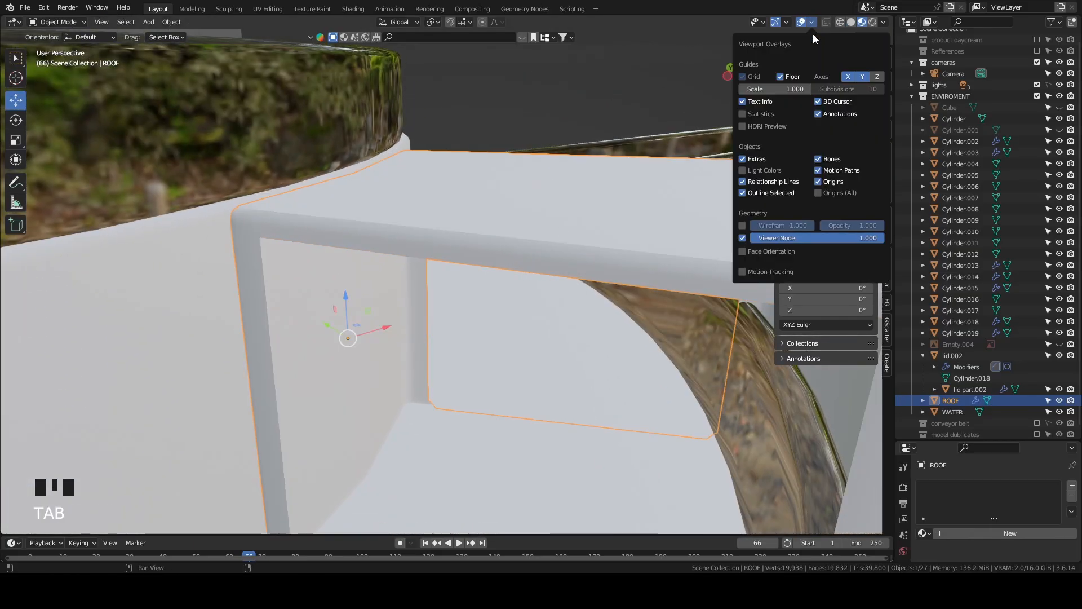
{"action": "left_click", "coordinate": [753, 252]}
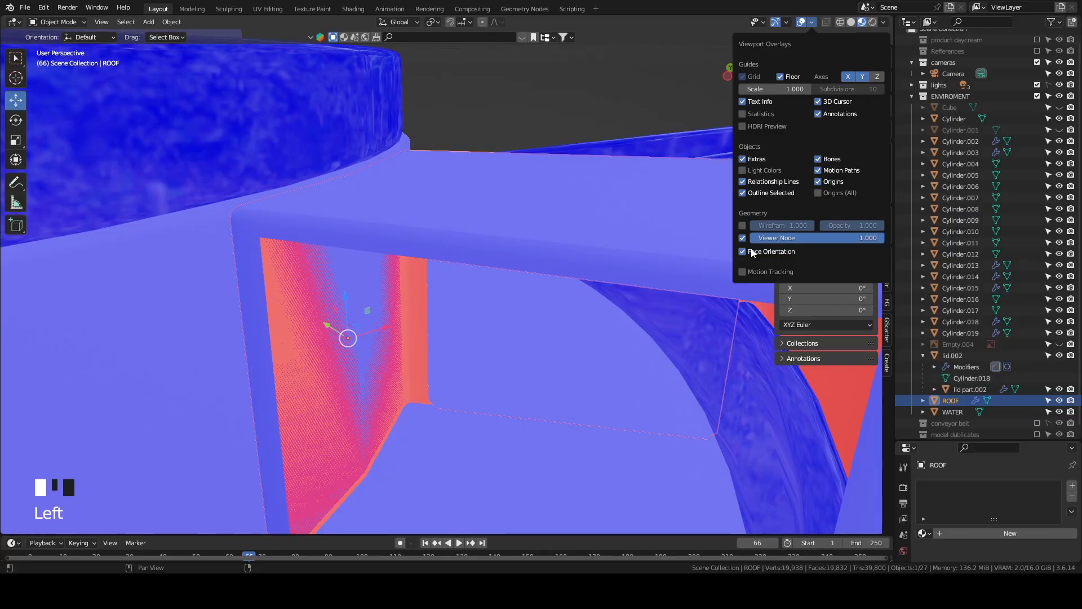
{"action": "left_click", "coordinate": [753, 252]}
{"action": "middle_click_drag", "start_coordinate": [496, 193], "coordinate": [321, 186]}
{"action": "scroll", "coordinate": [693, 134], "scroll_direction": "down", "scroll_amount": 3}
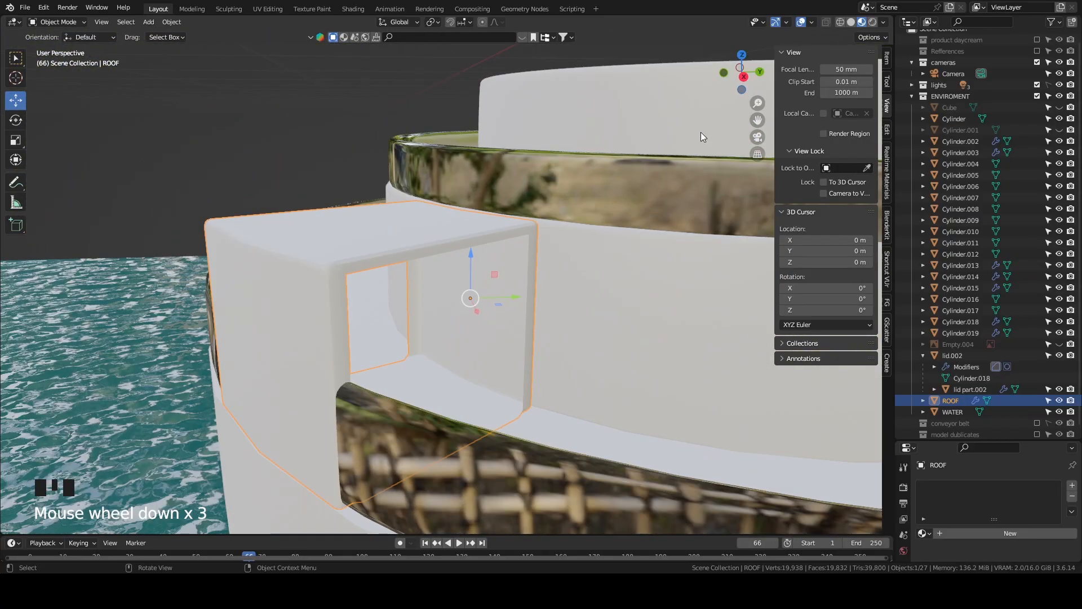
Examine the ROOF block's openings and underside from several sides, and check the block through the camera.
{"action": "left_click", "coordinate": [760, 138]}
{"action": "scroll", "coordinate": [670, 223], "scroll_direction": "up", "scroll_amount": 6}
{"action": "middle_click_drag", "start_coordinate": [576, 330], "coordinate": [505, 272], "text": "shift"}
{"action": "scroll", "coordinate": [374, 303], "scroll_direction": "up", "scroll_amount": 4}
{"action": "middle_click_drag", "start_coordinate": [374, 303], "coordinate": [538, 307]}
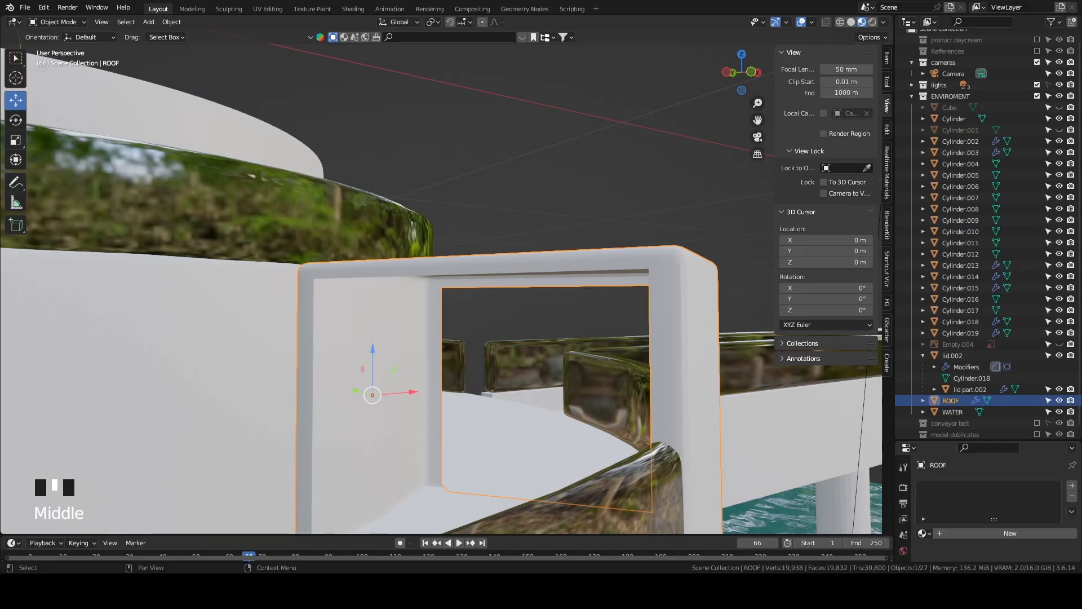
{"action": "middle_click_drag", "start_coordinate": [538, 307], "coordinate": [553, 211]}
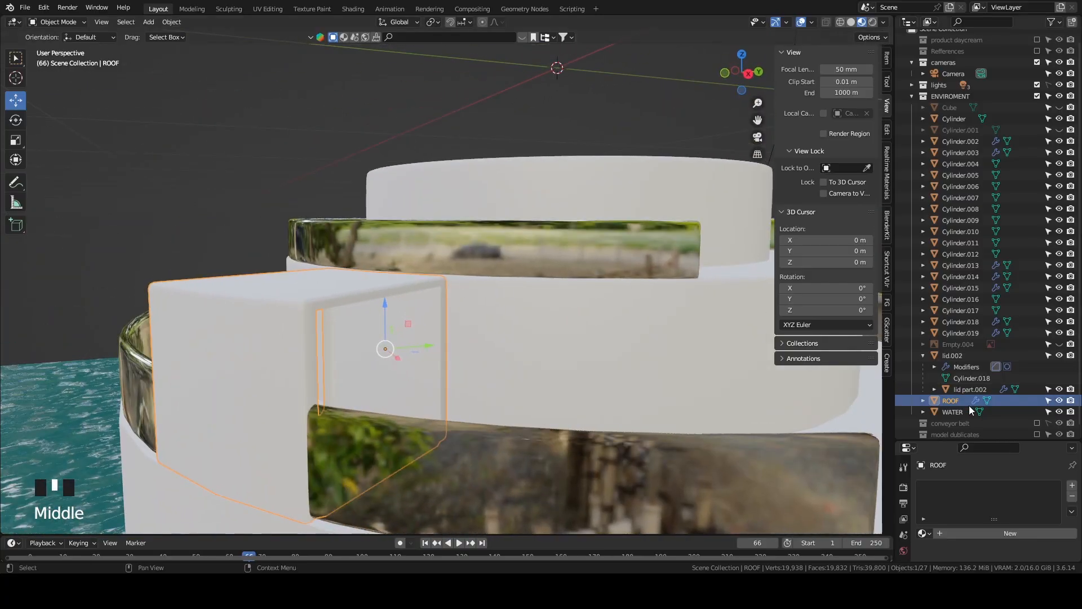
{"action": "left_click_drag", "start_coordinate": [942, 440], "coordinate": [927, 312]}
{"action": "middle_click_drag", "start_coordinate": [590, 197], "coordinate": [724, 212]}
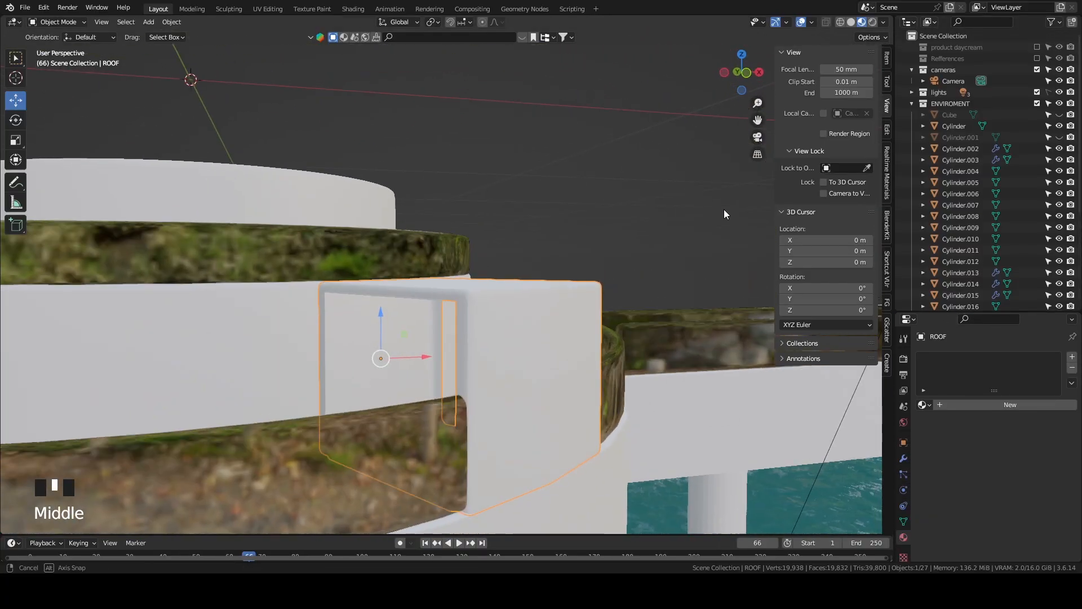
{"action": "scroll", "coordinate": [725, 212], "scroll_direction": "up", "scroll_amount": 2}
{"action": "middle_click_drag", "start_coordinate": [580, 333], "coordinate": [434, 338]}
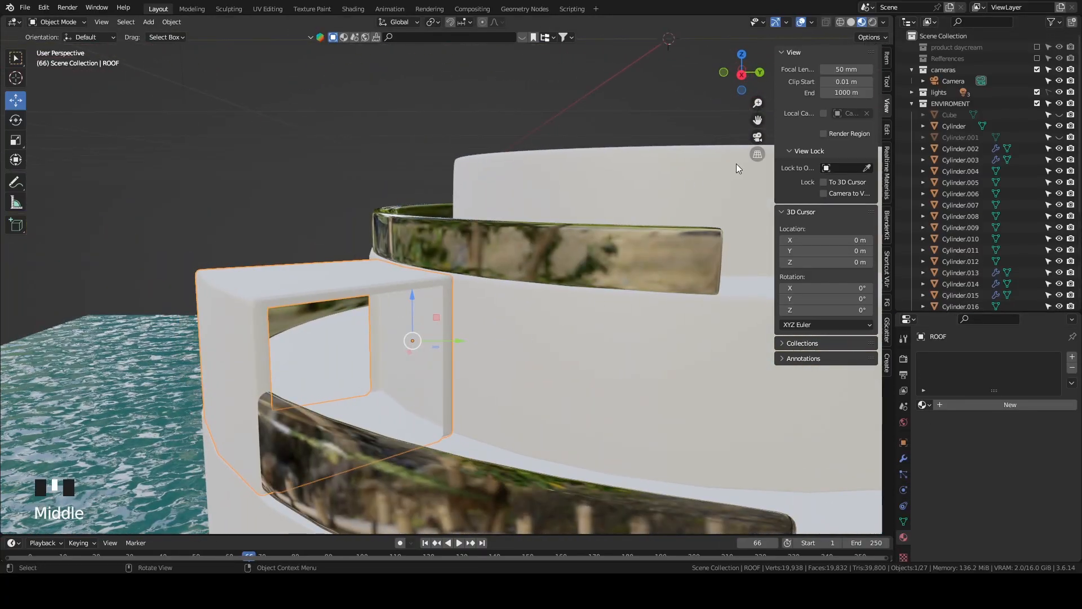
{"action": "left_click", "coordinate": [757, 137]}
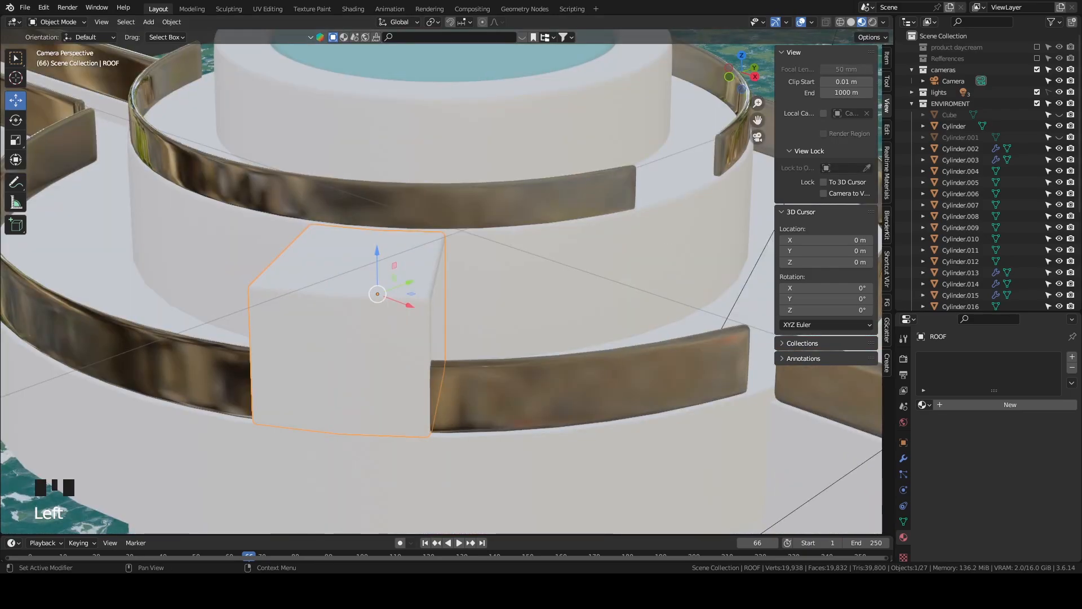
Deselect all objects, collapse the ENVIROMENT collection and enable the conveyor belt collection.
{"action": "left_click", "coordinate": [126, 21]}
{"action": "left_click", "coordinate": [135, 47]}
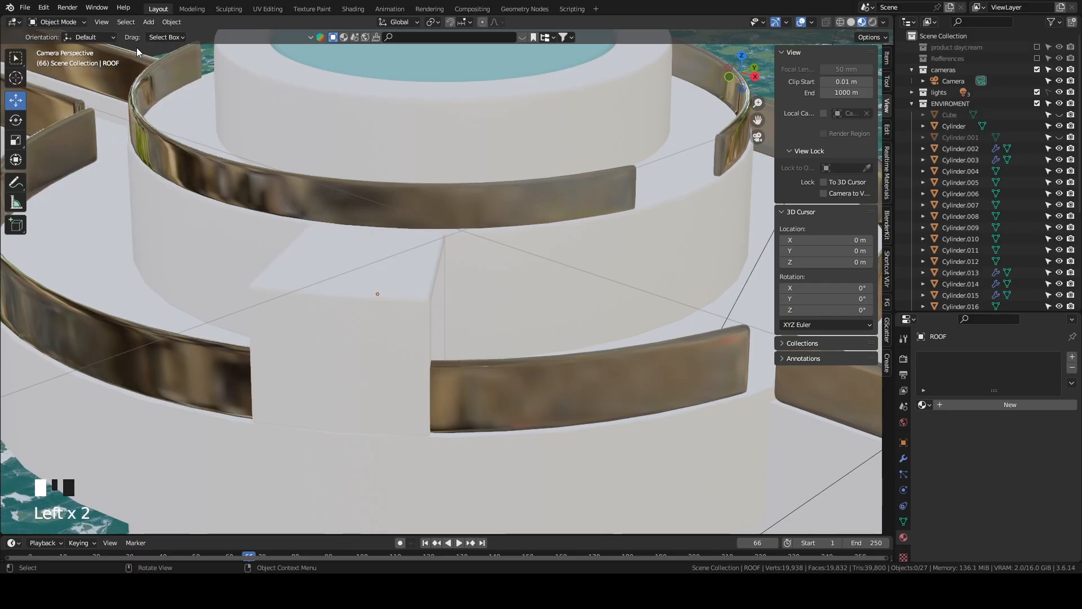
{"action": "scroll", "coordinate": [534, 214], "scroll_direction": "down", "scroll_amount": 7}
{"action": "scroll", "coordinate": [566, 222], "scroll_direction": "up", "scroll_amount": 1}
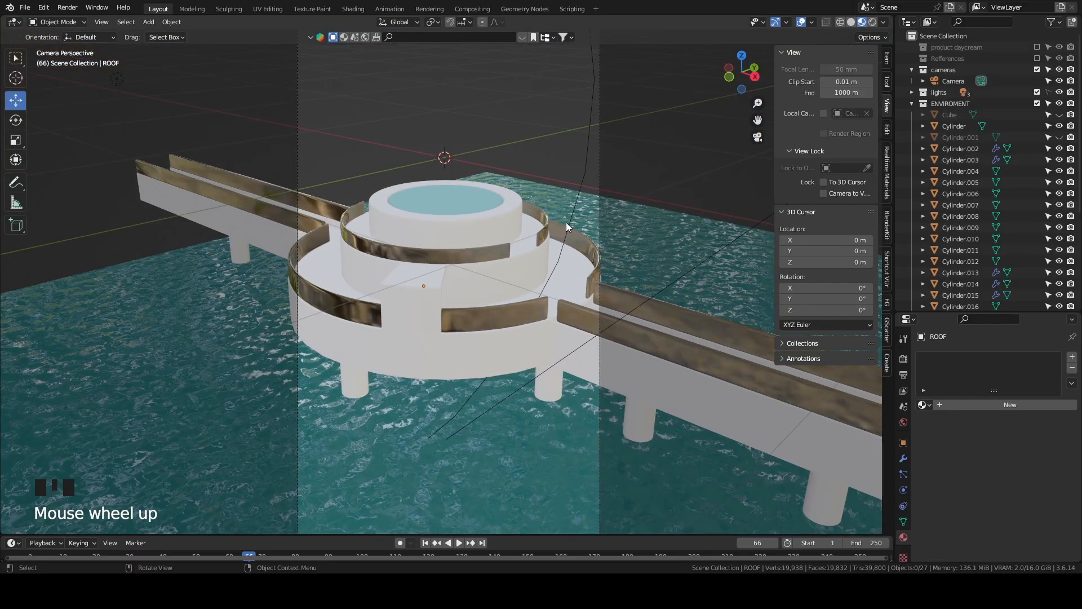
{"action": "scroll", "coordinate": [566, 226], "scroll_direction": "down", "scroll_amount": 1}
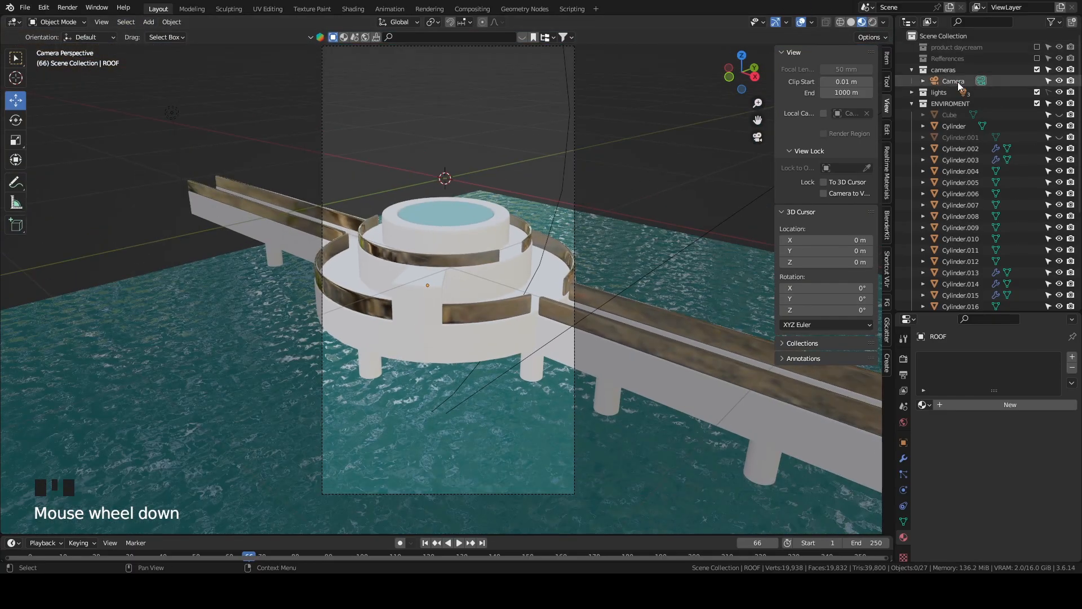
{"action": "left_click", "coordinate": [911, 103]}
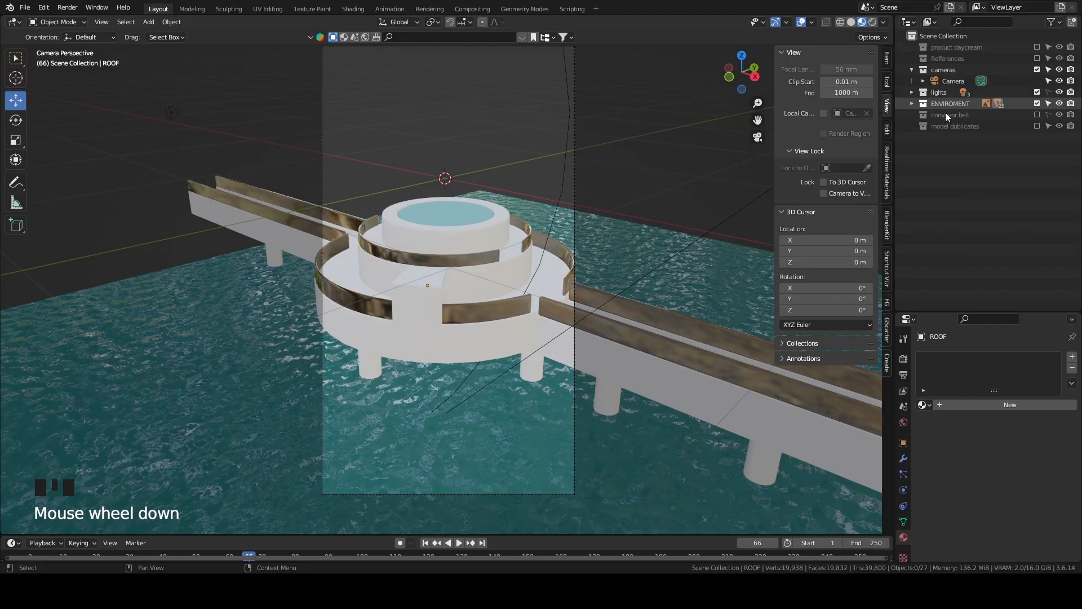
{"action": "left_click", "coordinate": [1036, 114]}
Try reframing the shot by locking the camera to the view and orbiting it, and undo the camera move.
{"action": "left_click", "coordinate": [959, 80]}
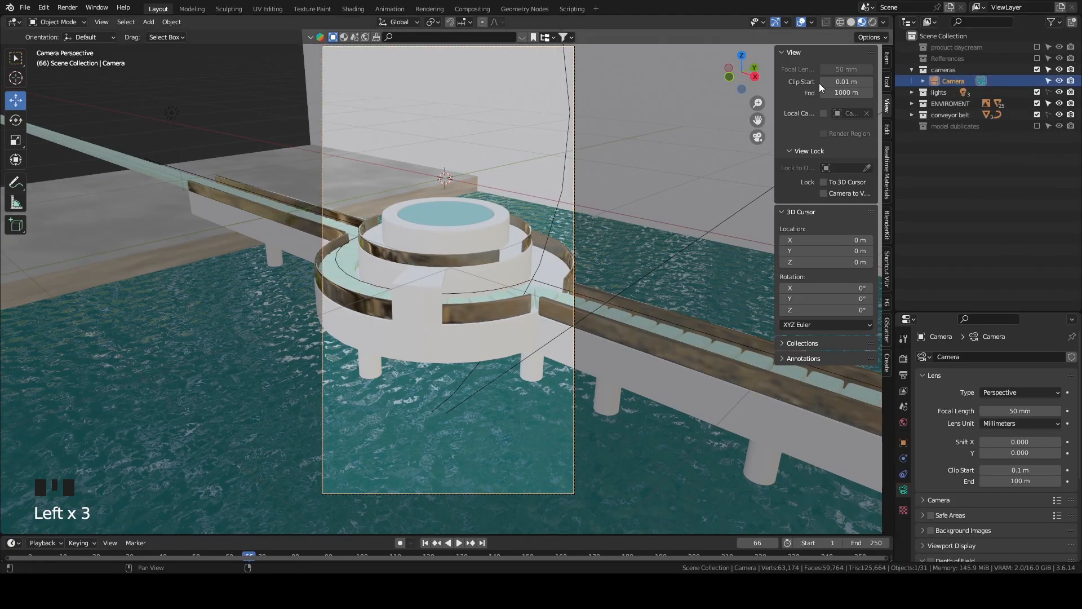
{"action": "left_click", "coordinate": [823, 192]}
{"action": "middle_click_drag", "start_coordinate": [642, 260], "coordinate": [665, 286]}
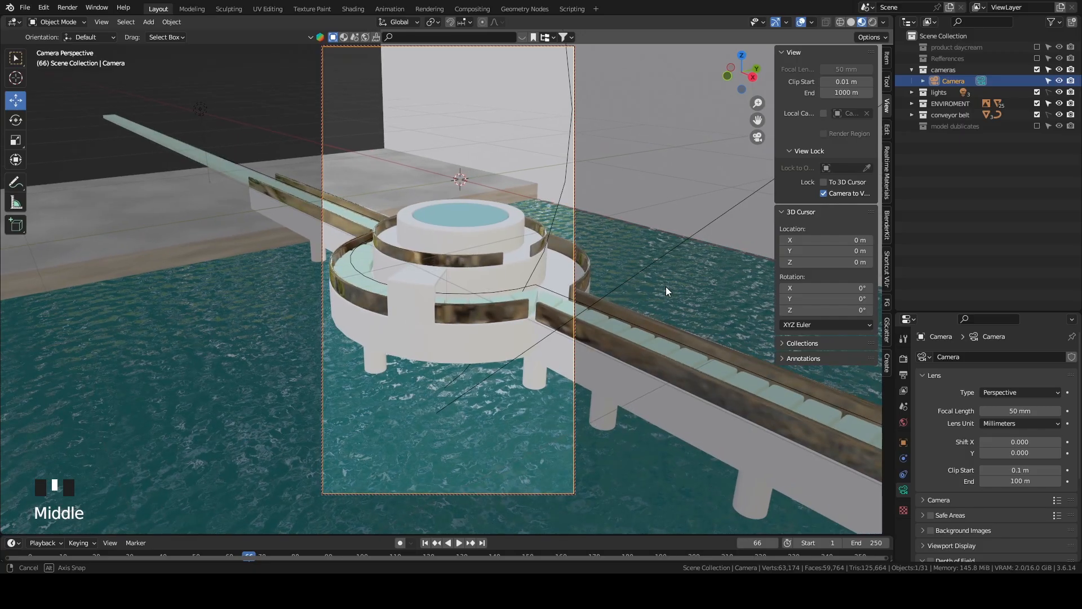
{"action": "middle_click_drag", "start_coordinate": [665, 286], "coordinate": [665, 286]}
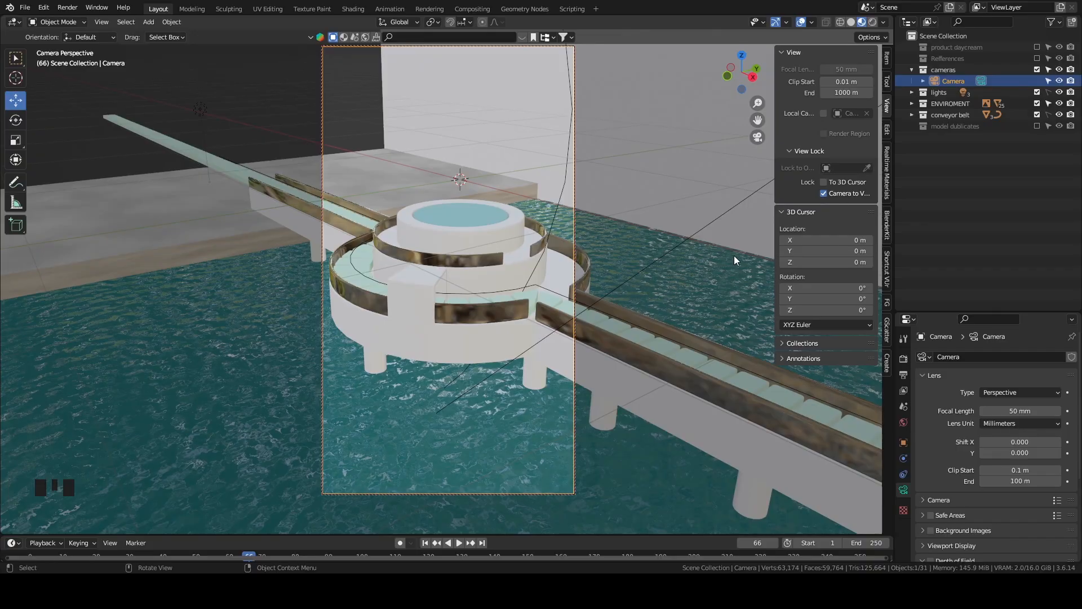
{"action": "left_click", "coordinate": [843, 192]}
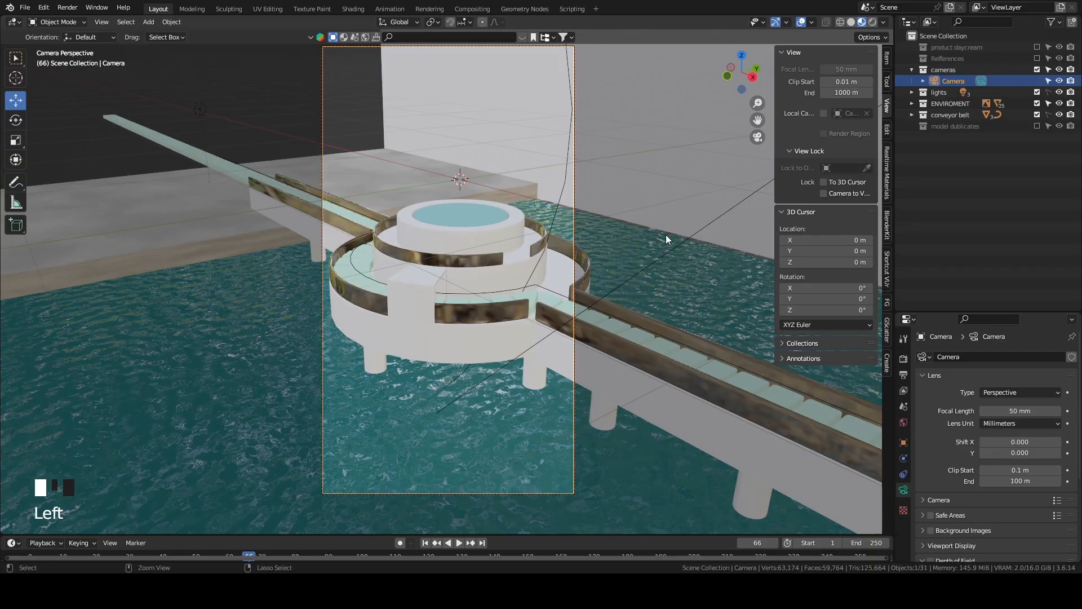
{"action": "key", "text": "ctrl+z"}
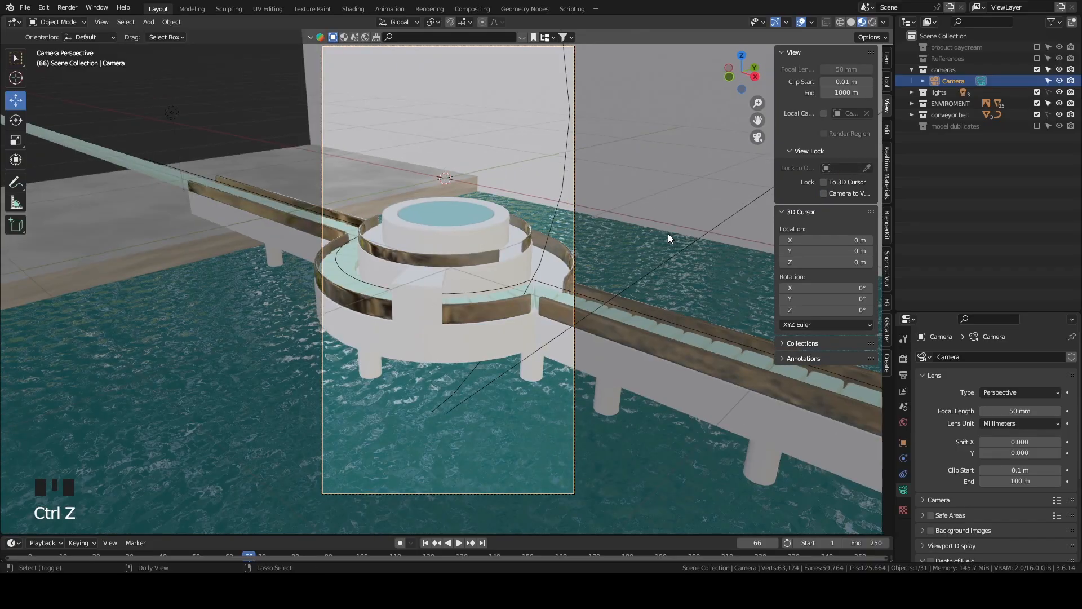
{"action": "key", "text": "ctrl+shift+z"}
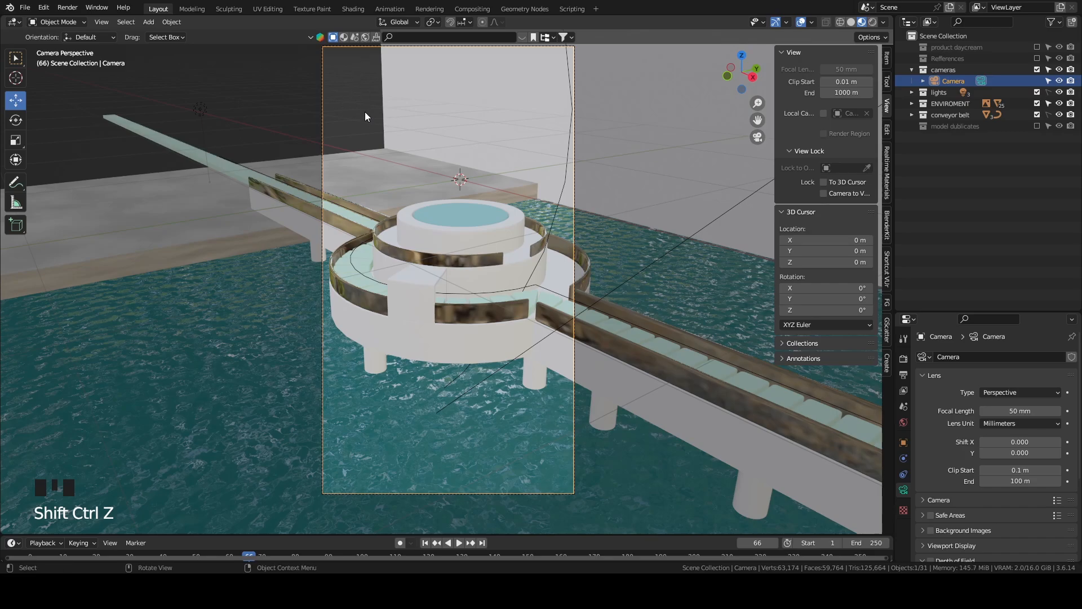
{"action": "key", "text": "ctrl+z"}
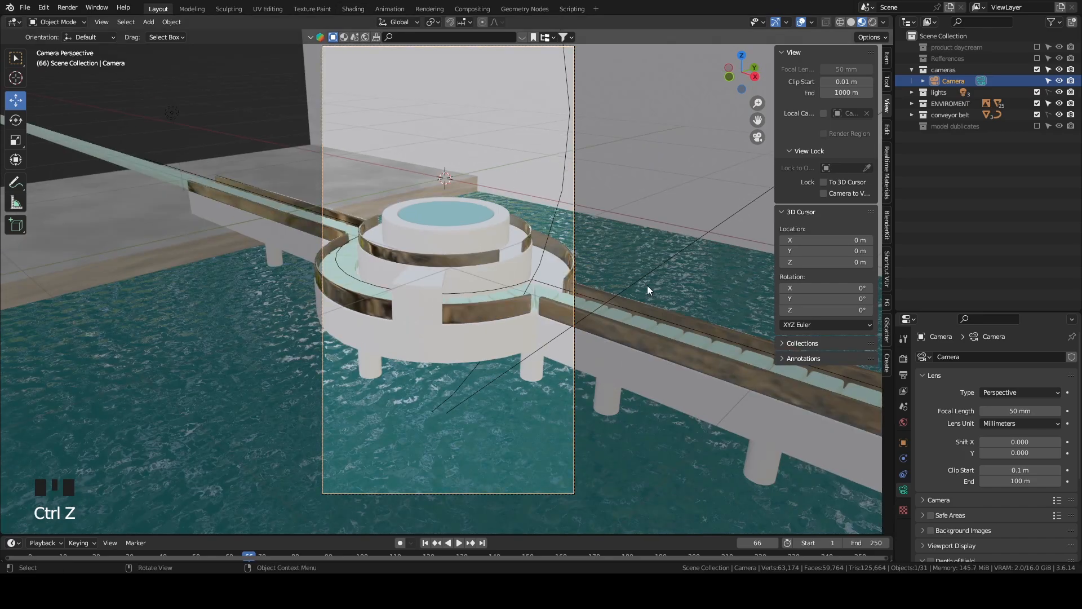
Examine the camera's placement in the whole scene, and compare it with the platform's framing through the camera.
{"action": "scroll", "coordinate": [569, 189], "scroll_direction": "down", "scroll_amount": 3}
{"action": "middle_click_drag", "start_coordinate": [599, 228], "coordinate": [632, 368]}
{"action": "scroll", "coordinate": [674, 331], "scroll_direction": "down", "scroll_amount": 5}
{"action": "middle_click_drag", "start_coordinate": [674, 330], "coordinate": [495, 309]}
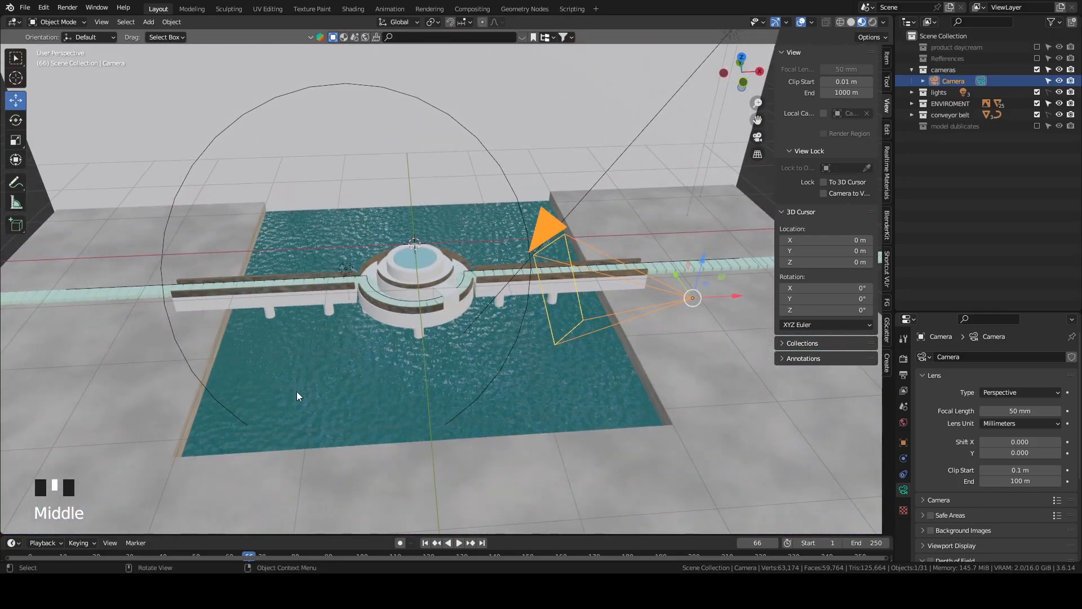
{"action": "left_click", "coordinate": [759, 137]}
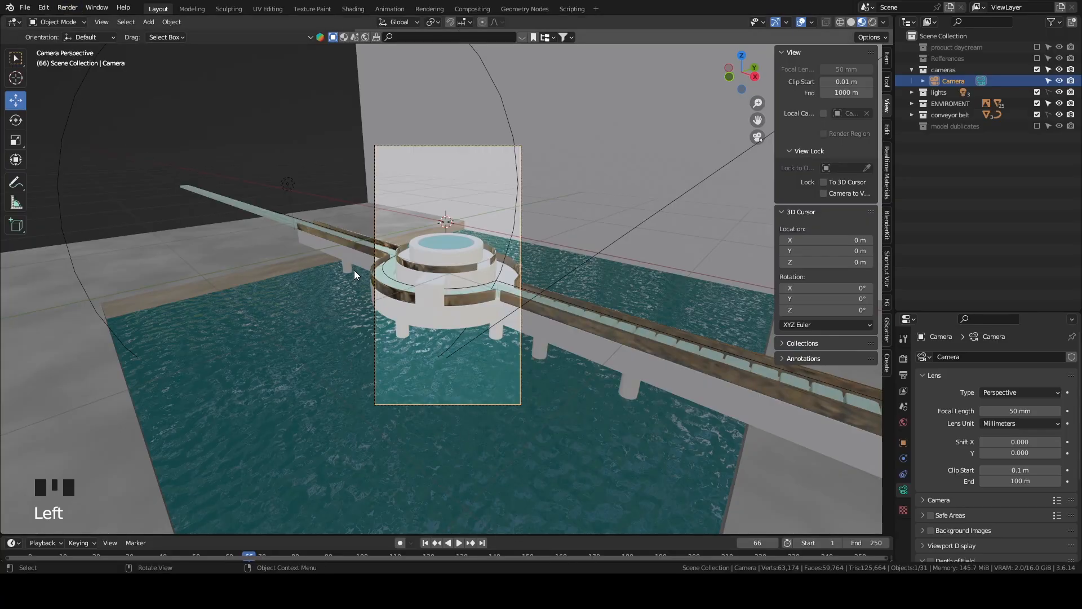
{"action": "scroll", "coordinate": [394, 326], "scroll_direction": "up", "scroll_amount": 3}
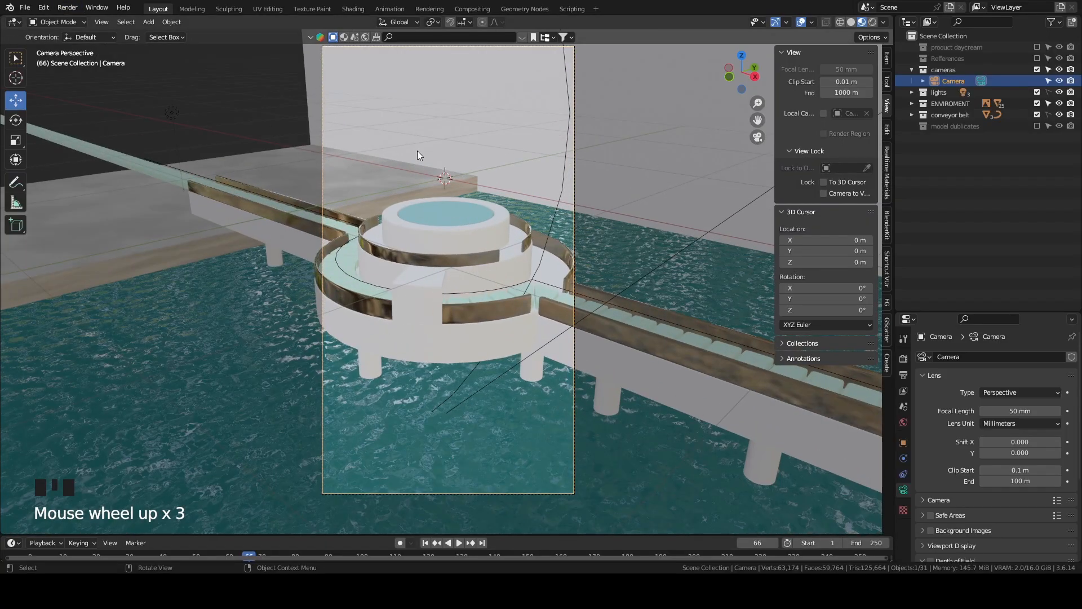
{"action": "scroll", "coordinate": [445, 185], "scroll_direction": "up", "scroll_amount": 5}
{"action": "scroll", "coordinate": [435, 298], "scroll_direction": "down", "scroll_amount": 2}
Try a Solidify modifier on the ROOF block, adjusting its thickness and undoing that adjustment.
{"action": "left_click", "coordinate": [435, 297]}
{"action": "scroll", "coordinate": [449, 224], "scroll_direction": "up", "scroll_amount": 1}
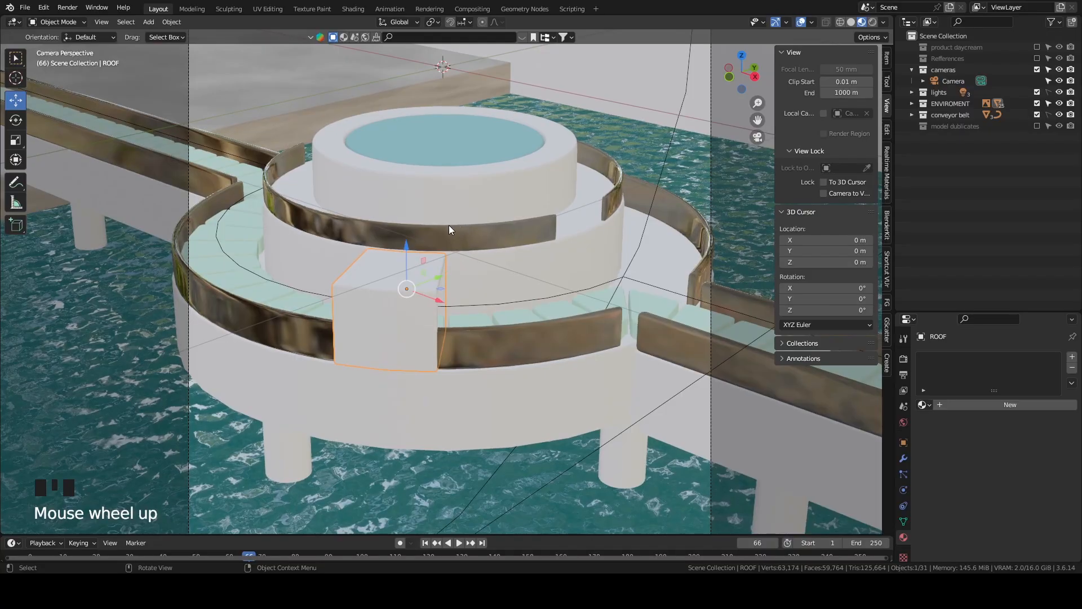
{"action": "scroll", "coordinate": [439, 225], "scroll_direction": "up", "scroll_amount": 4}
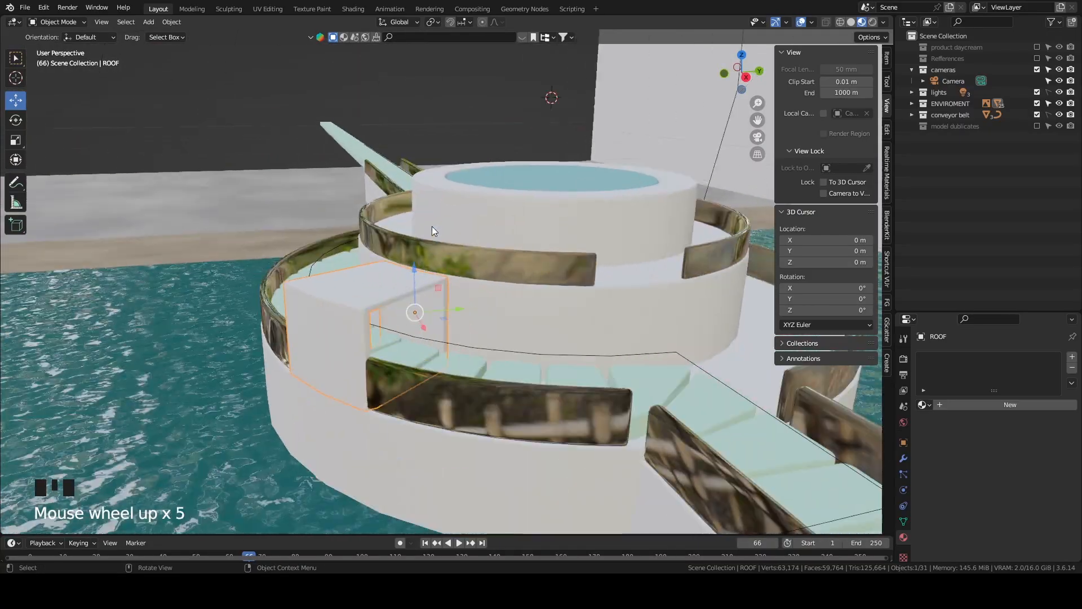
{"action": "left_click", "coordinate": [903, 458]}
{"action": "left_click", "coordinate": [939, 359]}
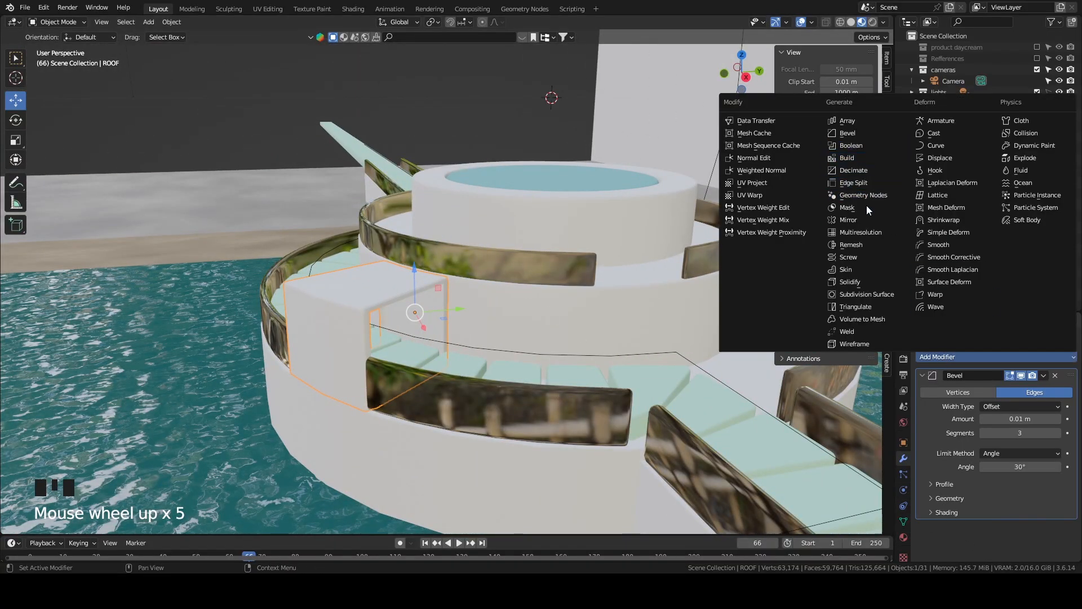
{"action": "left_click", "coordinate": [883, 286]}
{"action": "middle_click_drag", "start_coordinate": [615, 283], "coordinate": [614, 319]}
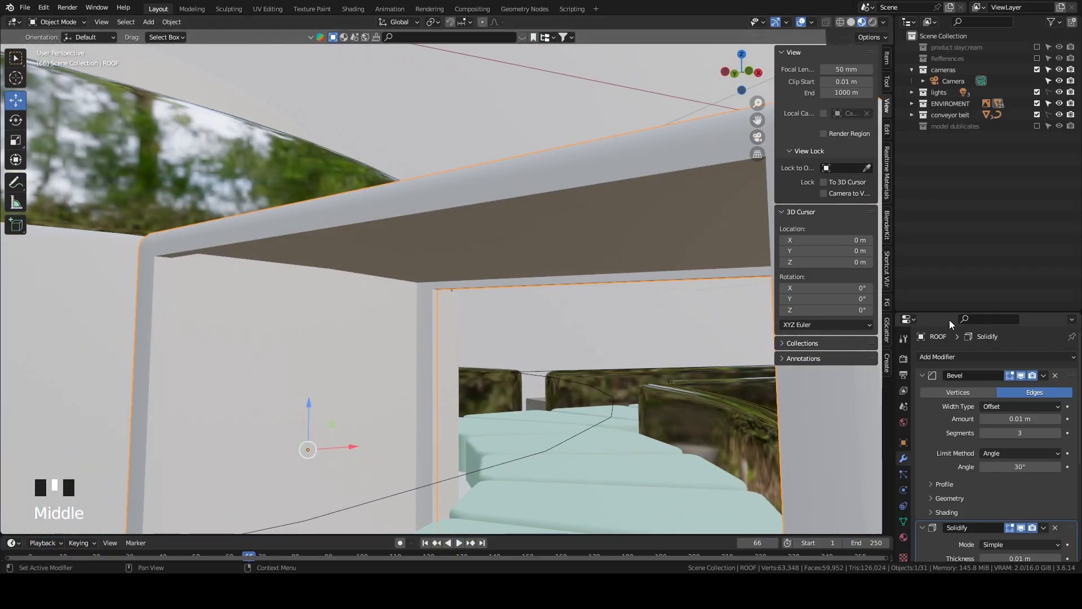
{"action": "left_click_drag", "start_coordinate": [944, 310], "coordinate": [944, 100]}
{"action": "mouse_move", "coordinate": [1015, 346]}
{"action": "left_mouse_down"}
{"action": "mouse_move", "coordinate": [1037, 346]}
{"action": "mouse_move", "coordinate": [1021, 346]}
{"action": "left_mouse_up"}
{"action": "middle_click_drag", "start_coordinate": [705, 315], "coordinate": [599, 259]}
{"action": "key", "text": "ctrl+z"}
Try moving the Solidify modifier ahead of Bevel on the ROOF block, and remove the Solidify modifier.
{"action": "left_click", "coordinate": [1043, 316]}
{"action": "left_click", "coordinate": [1025, 367]}
{"action": "scroll", "coordinate": [584, 293], "scroll_direction": "down", "scroll_amount": 2}
{"action": "left_click", "coordinate": [1054, 162]}
Shade the ROOF block smooth with Auto Smooth at 30°.
{"action": "middle_click_drag", "start_coordinate": [597, 299], "coordinate": [526, 314]}
{"action": "right_click", "coordinate": [529, 314]}
{"action": "left_click", "coordinate": [530, 315]}
{"action": "right_click", "coordinate": [526, 323]}
{"action": "left_click", "coordinate": [521, 334]}
Inspect the ROOF block in solid shading, deselect everything, and review the scene through the camera in Material Preview.
{"action": "left_click", "coordinate": [851, 21]}
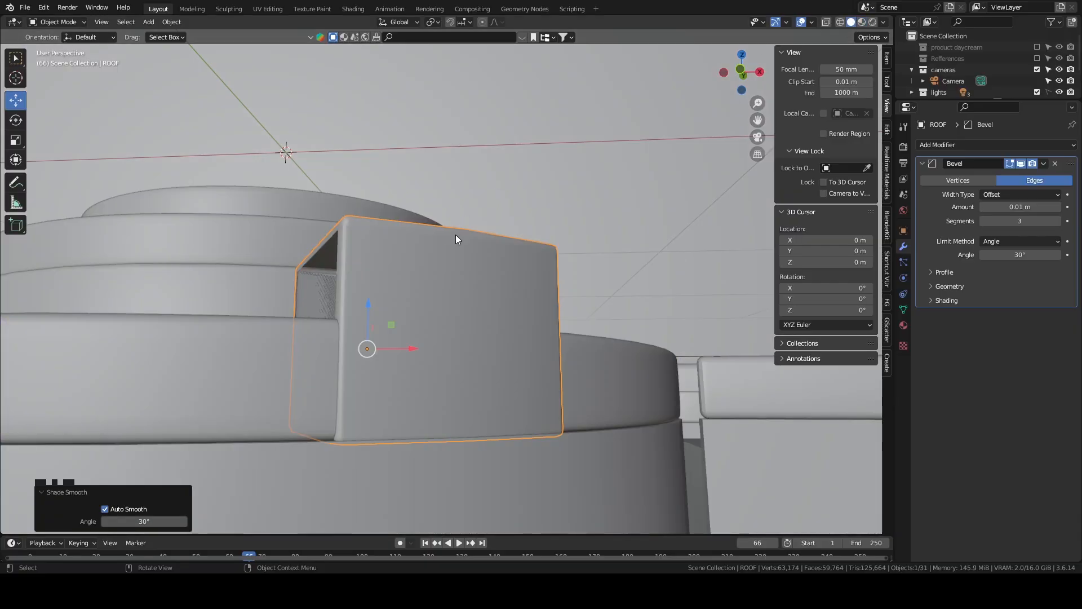
{"action": "middle_click_drag", "start_coordinate": [450, 228], "coordinate": [499, 221]}
{"action": "left_click", "coordinate": [123, 24]}
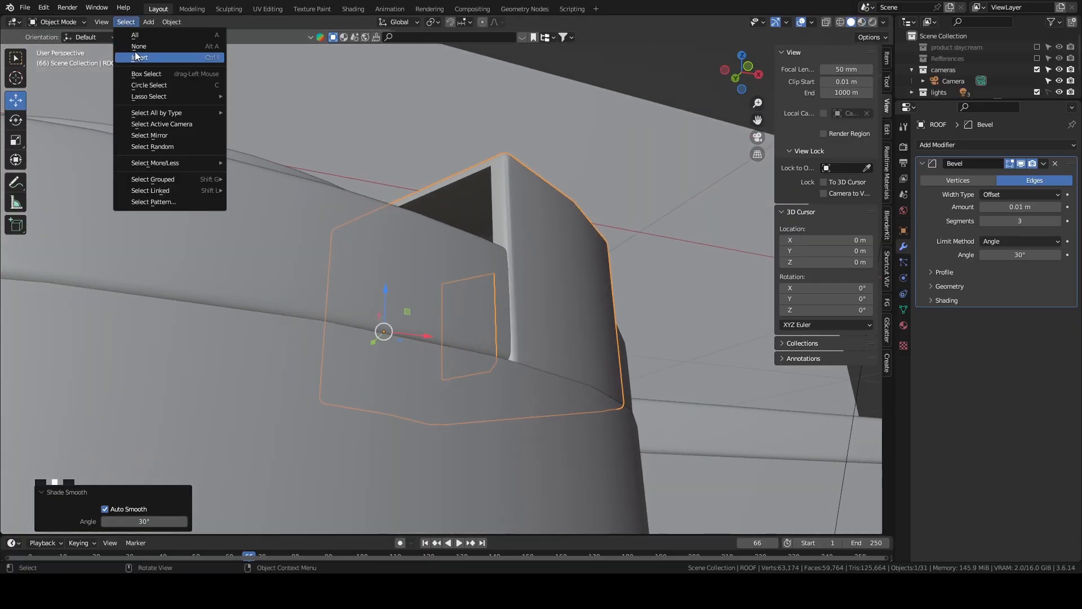
{"action": "left_click", "coordinate": [140, 58]}
{"action": "middle_click_drag", "start_coordinate": [266, 100], "coordinate": [313, 191]}
{"action": "scroll", "coordinate": [289, 202], "scroll_direction": "down", "scroll_amount": 3}
{"action": "scroll", "coordinate": [289, 201], "scroll_direction": "down", "scroll_amount": 3}
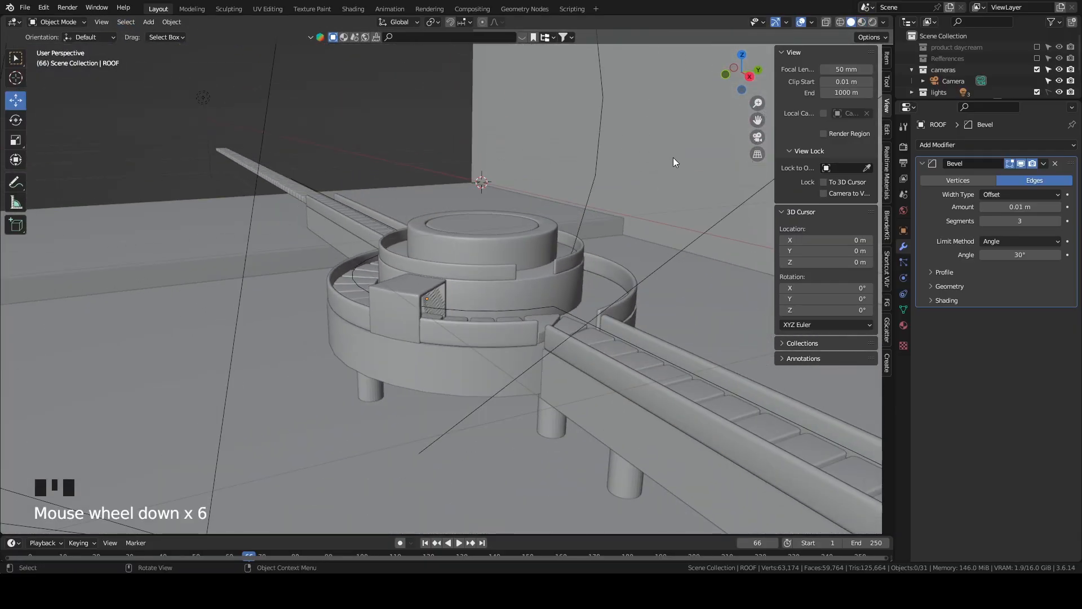
{"action": "left_click", "coordinate": [758, 137]}
{"action": "left_click", "coordinate": [861, 21]}
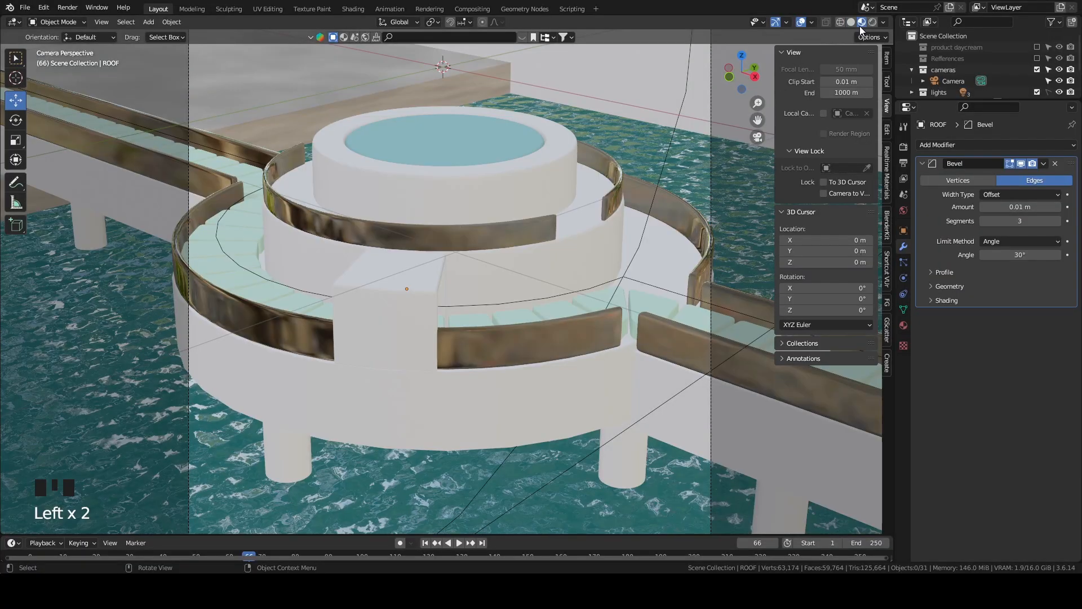
{"action": "scroll", "coordinate": [560, 296], "scroll_direction": "down", "scroll_amount": 5}
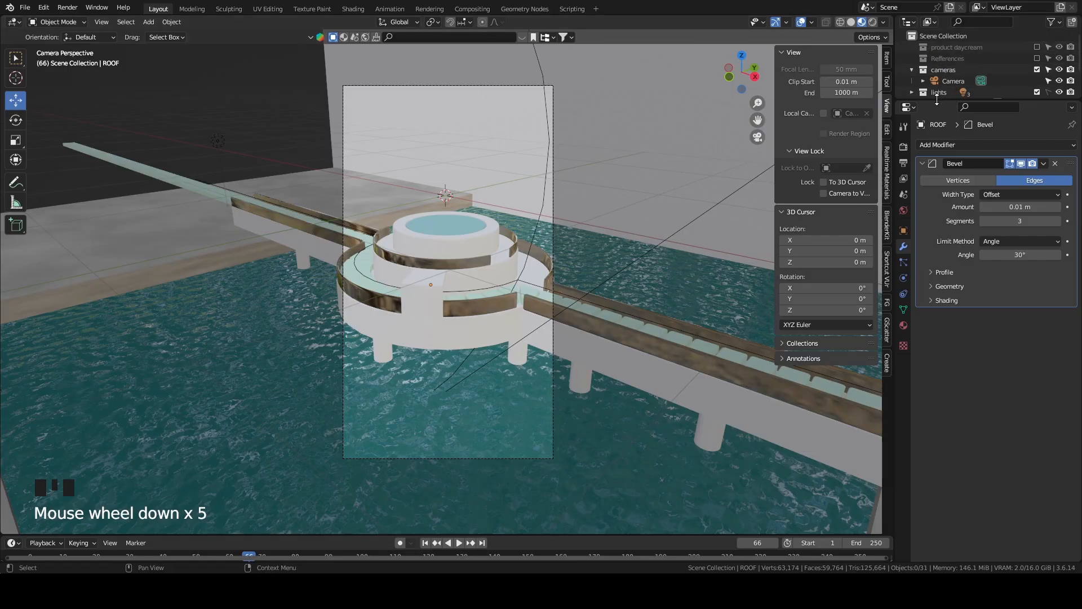
Enlarge the object list, enable the model dublicates collection and expand its contents.
{"action": "left_click_drag", "start_coordinate": [940, 102], "coordinate": [969, 209]}
{"action": "left_click", "coordinate": [1037, 125]}
{"action": "left_click", "coordinate": [912, 126]}
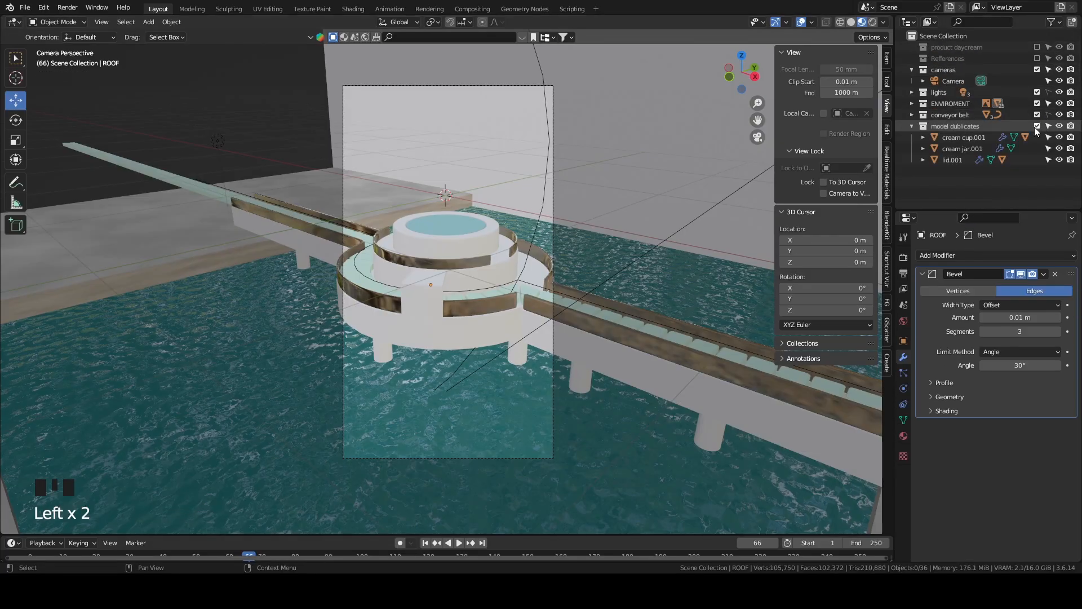
Locate the cream cup.001 duplicate in the scene, deselect it, and review the platform and belt through the camera.
{"action": "left_click", "coordinate": [950, 137]}
{"action": "key", "text": "grave"}
{"action": "middle_click_drag", "start_coordinate": [573, 292], "coordinate": [551, 244]}
{"action": "scroll", "coordinate": [653, 290], "scroll_direction": "down", "scroll_amount": 3}
{"action": "scroll", "coordinate": [648, 249], "scroll_direction": "down", "scroll_amount": 2}
{"action": "scroll", "coordinate": [551, 247], "scroll_direction": "up", "scroll_amount": 2}
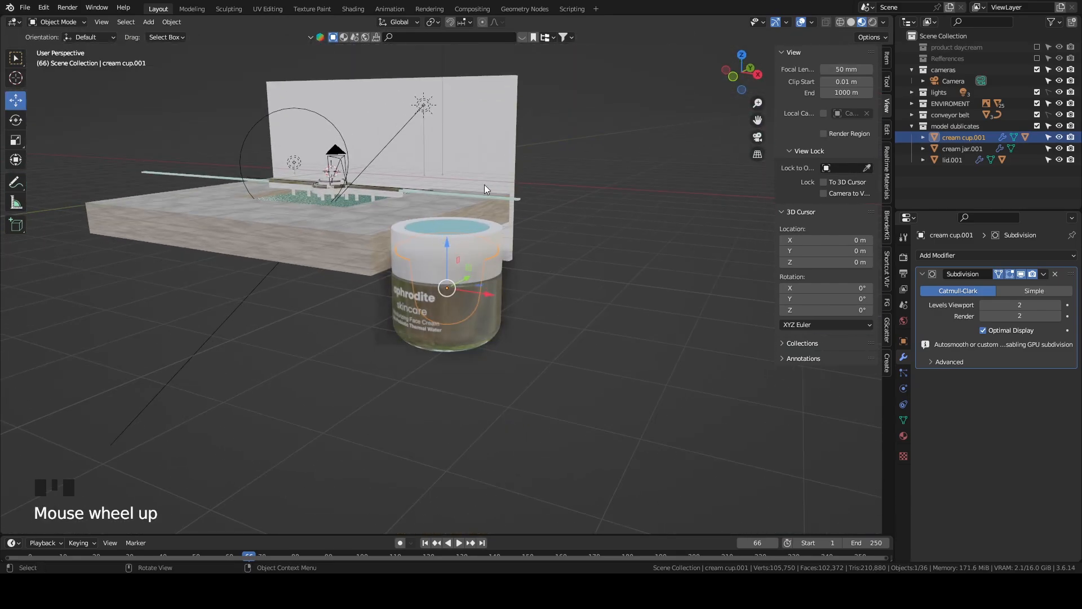
{"action": "left_click", "coordinate": [628, 276]}
{"action": "left_click", "coordinate": [757, 137]}
{"action": "scroll", "coordinate": [449, 239], "scroll_direction": "up", "scroll_amount": 3}
{"action": "scroll", "coordinate": [451, 242], "scroll_direction": "up", "scroll_amount": 4}
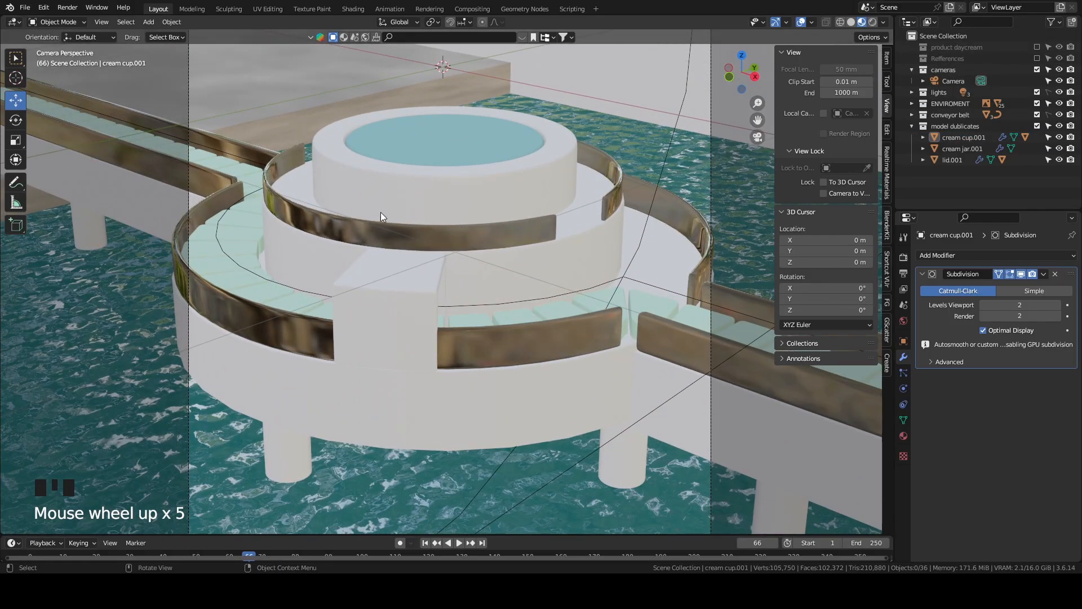
{"action": "scroll", "coordinate": [396, 137], "scroll_direction": "down", "scroll_amount": 3}
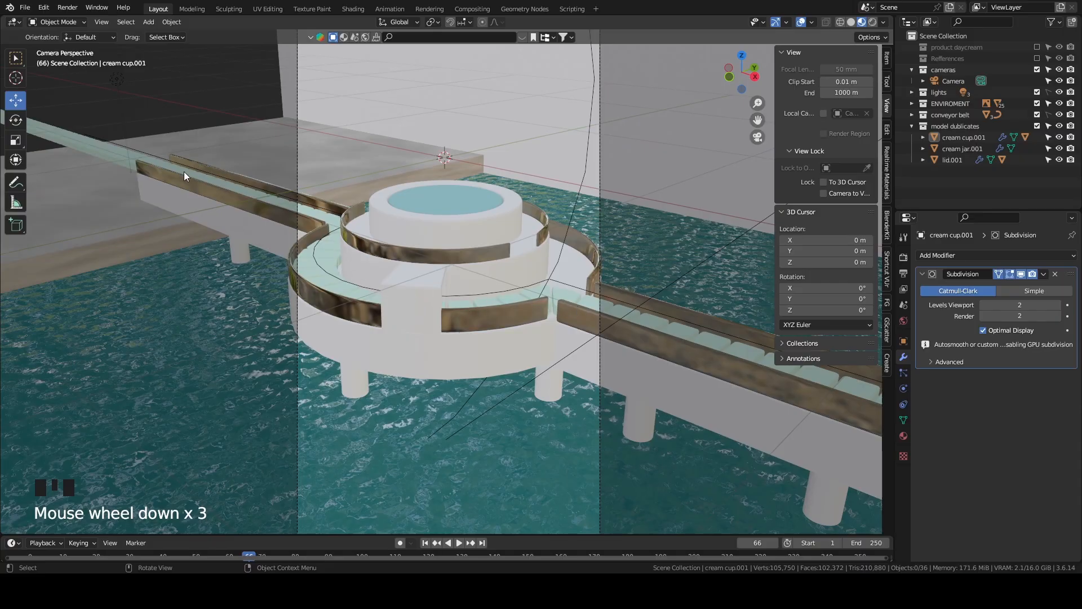
{"action": "scroll", "coordinate": [696, 380], "scroll_direction": "down", "scroll_amount": 3}
{"action": "scroll", "coordinate": [692, 376], "scroll_direction": "up", "scroll_amount": 1}
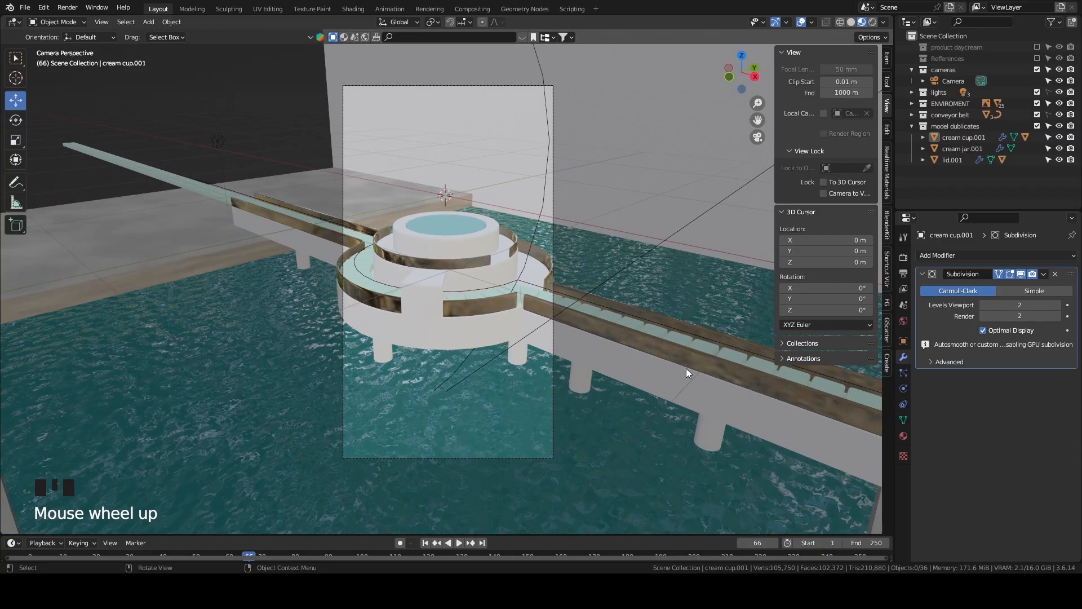